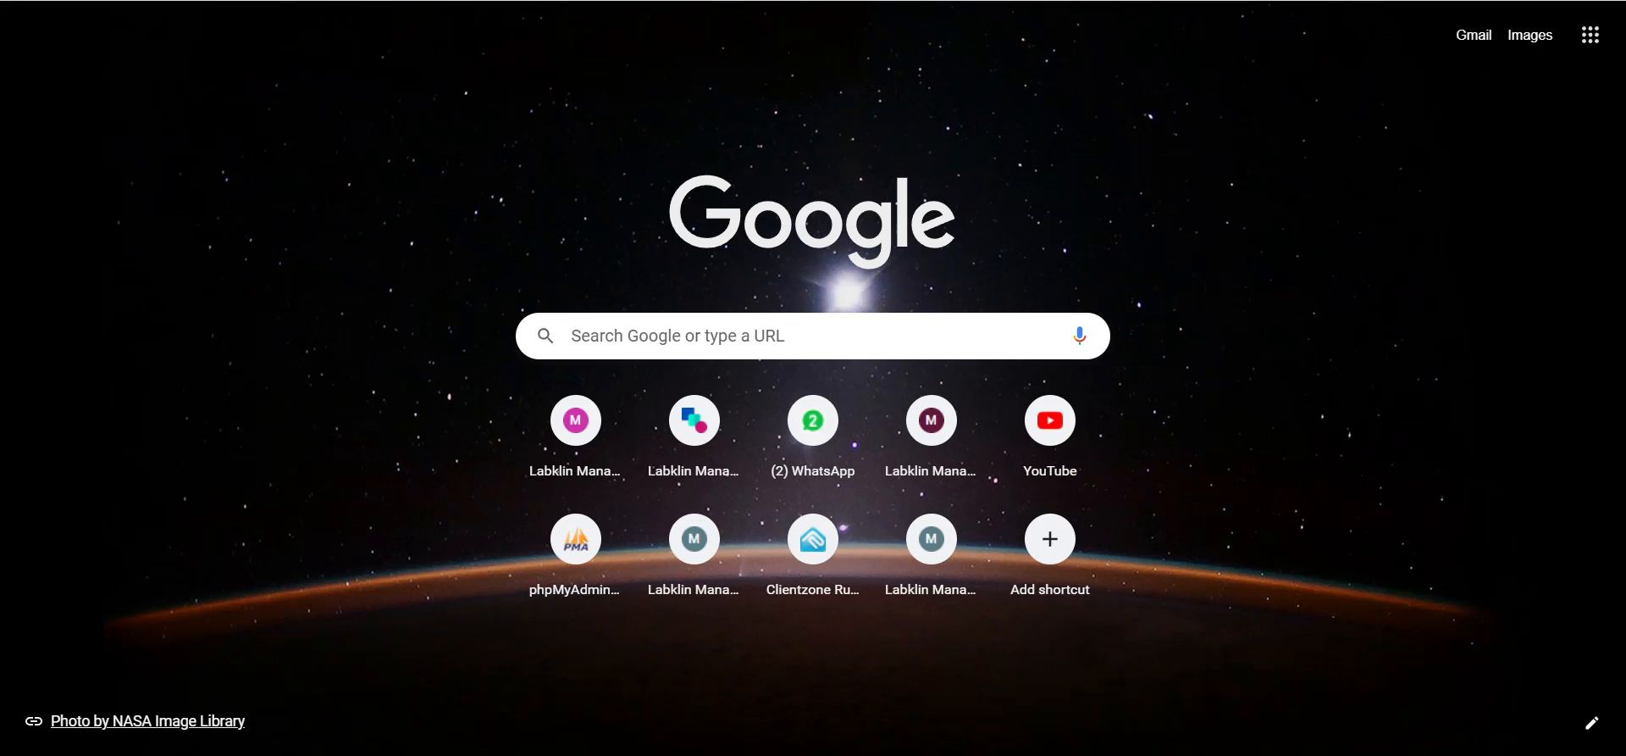
Step: Load the LabKlin Systems login page by entering 'login.' in Chrome's address bar
key("F8")
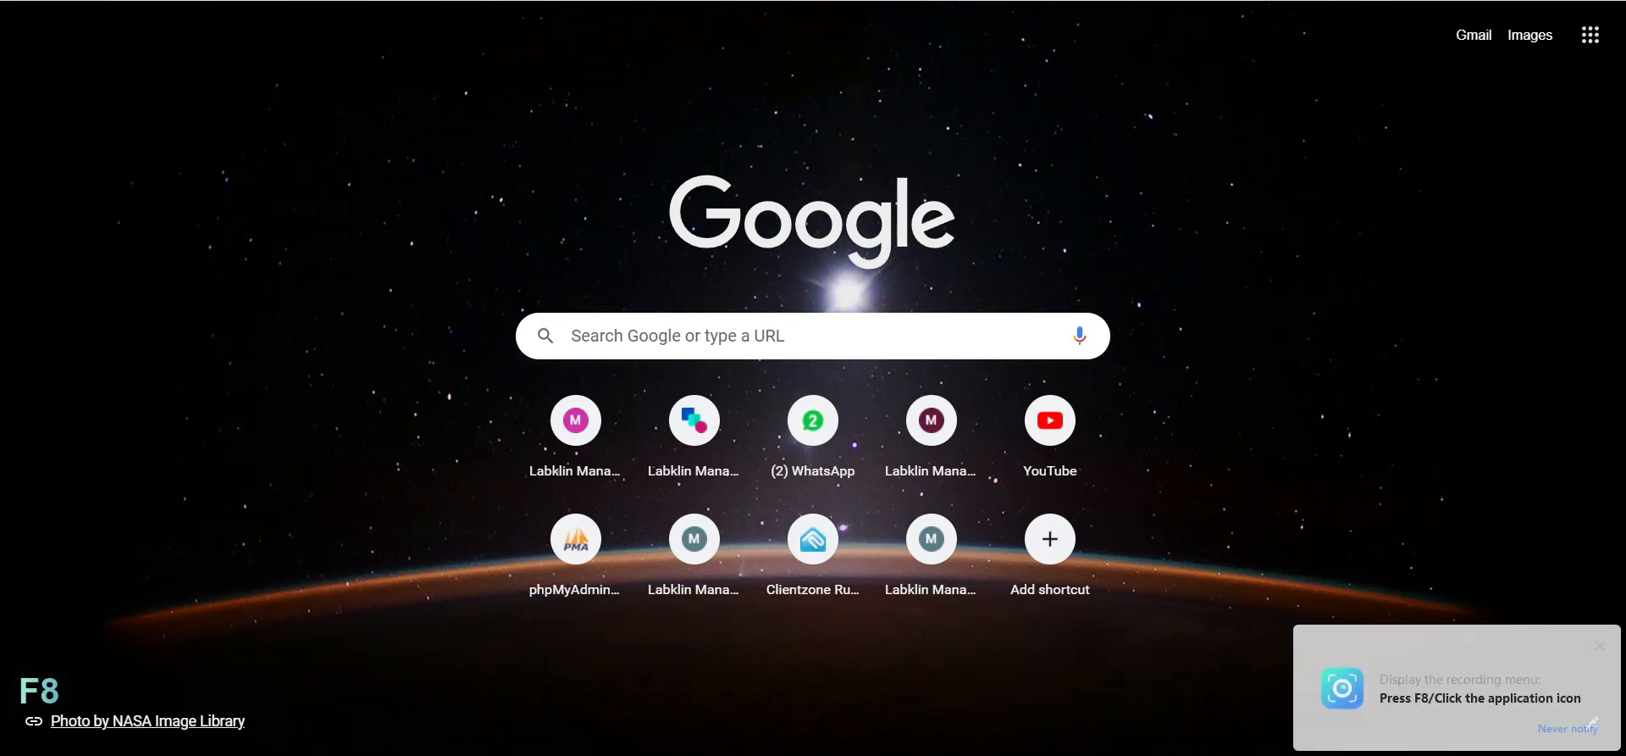
type("login")
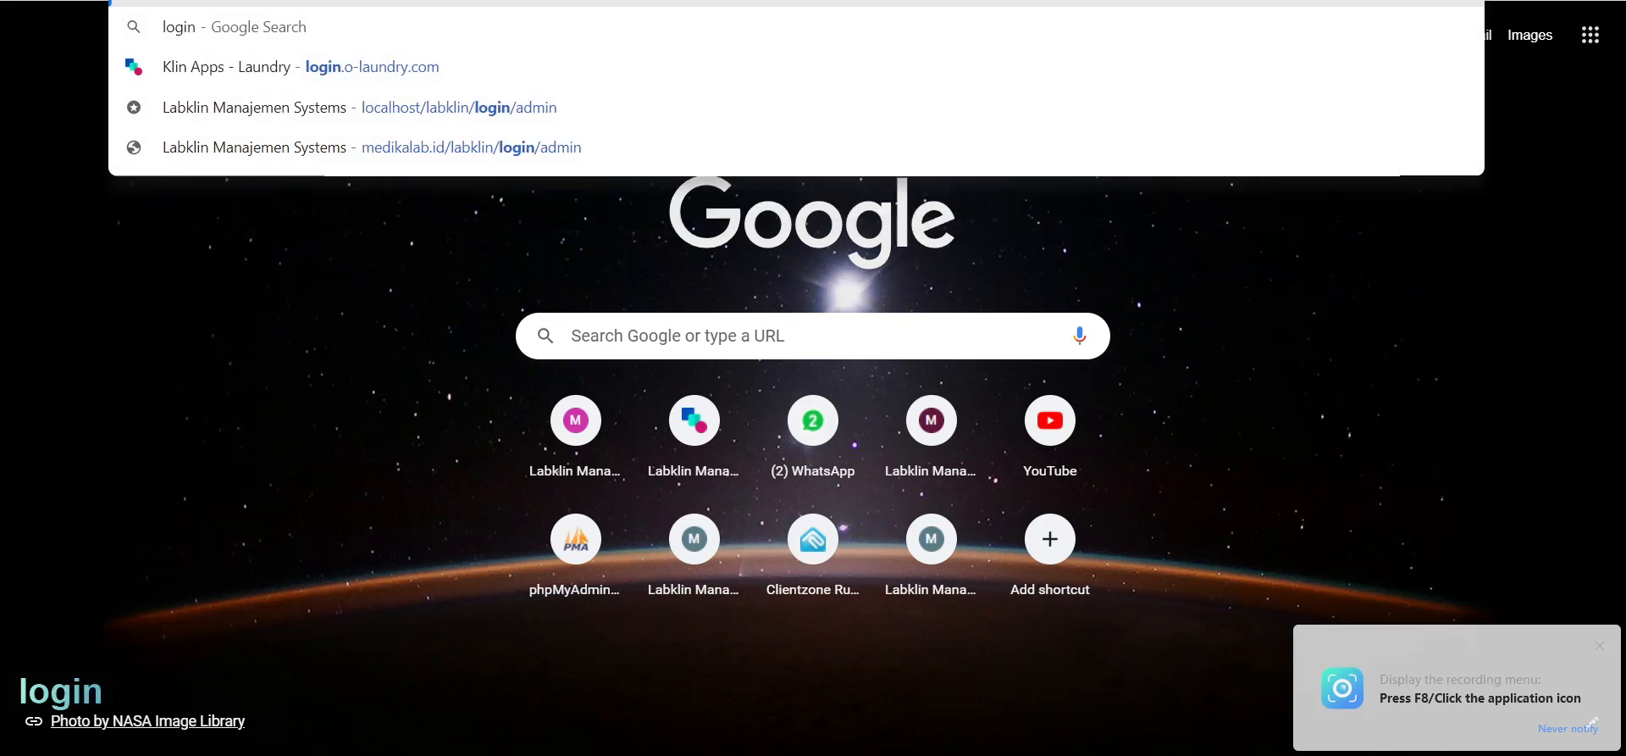
type(".")
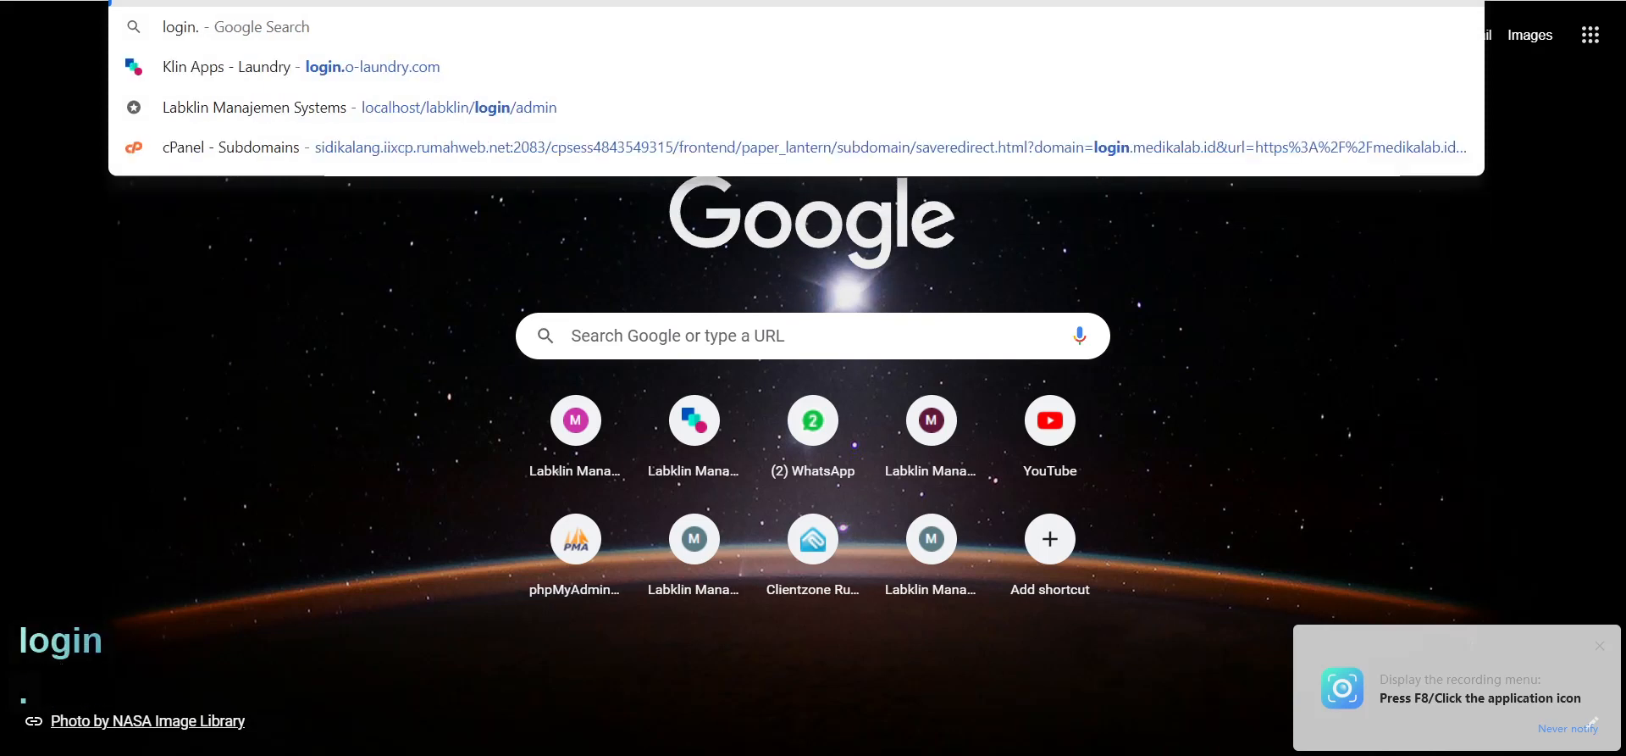
key("Return")
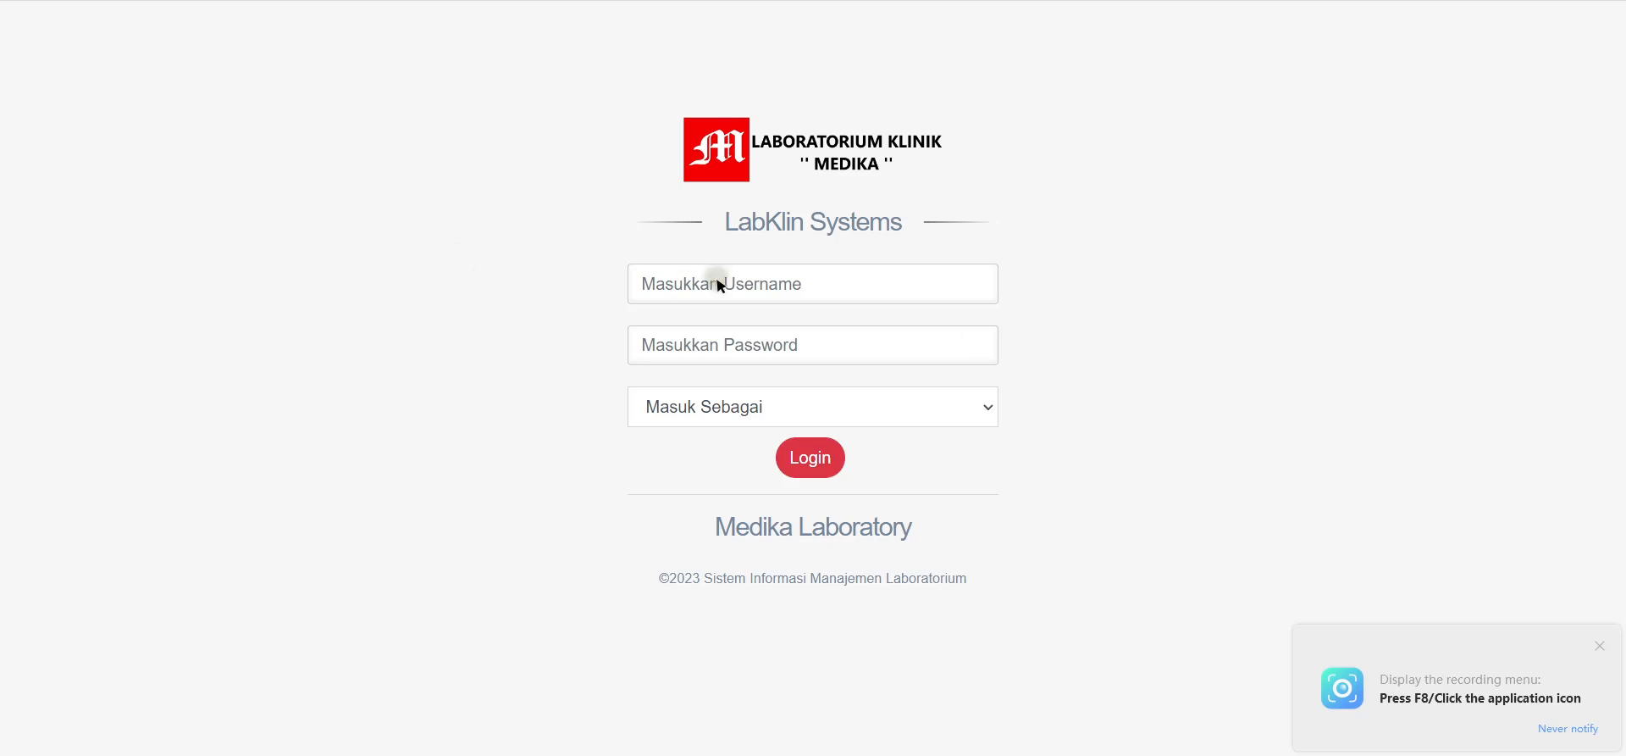
Step: Settle the Masuk Sebagai login role on Petugas after trying Kasir
left_click(889, 424)
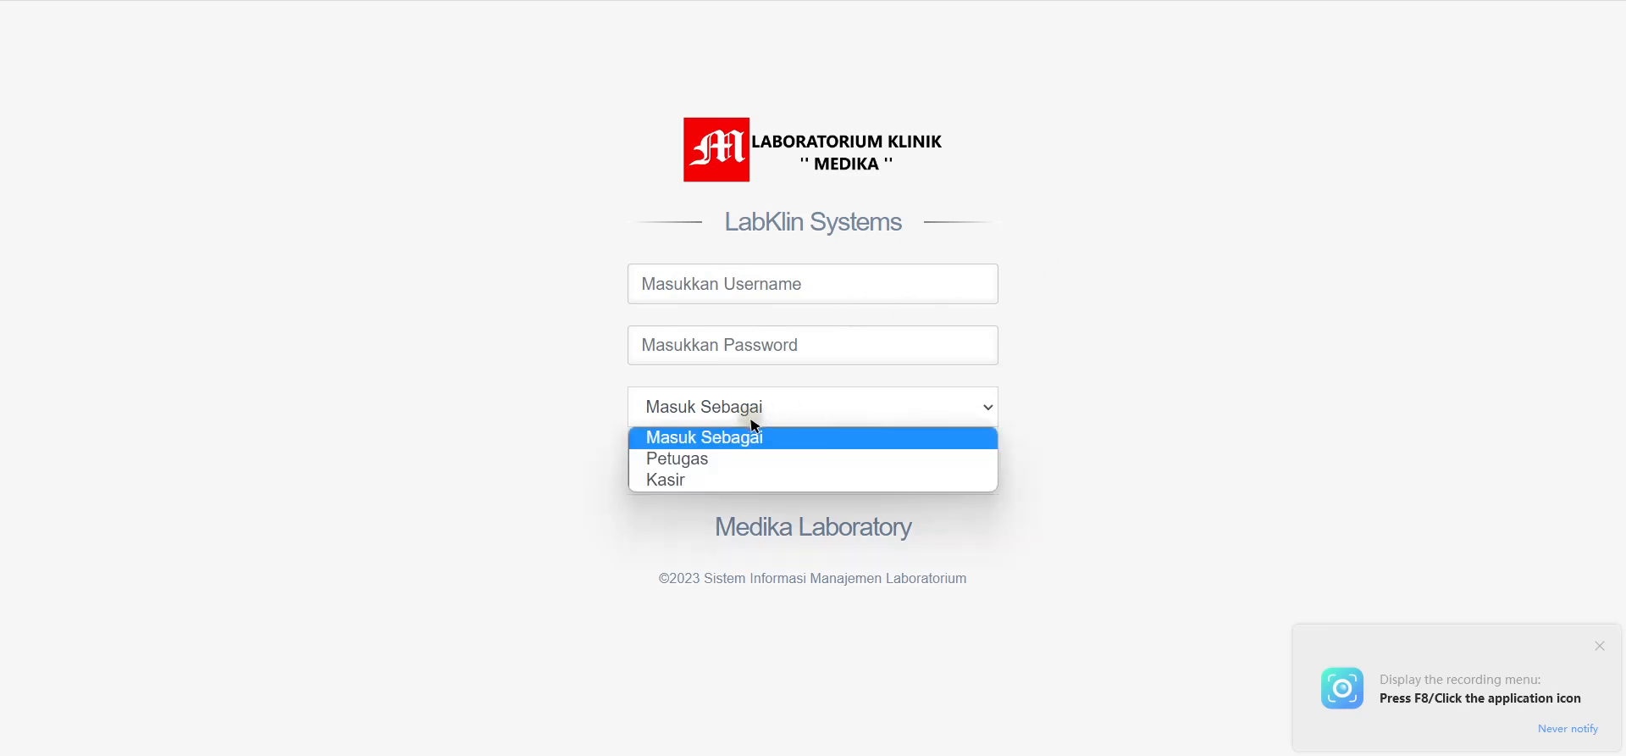
left_click(665, 460)
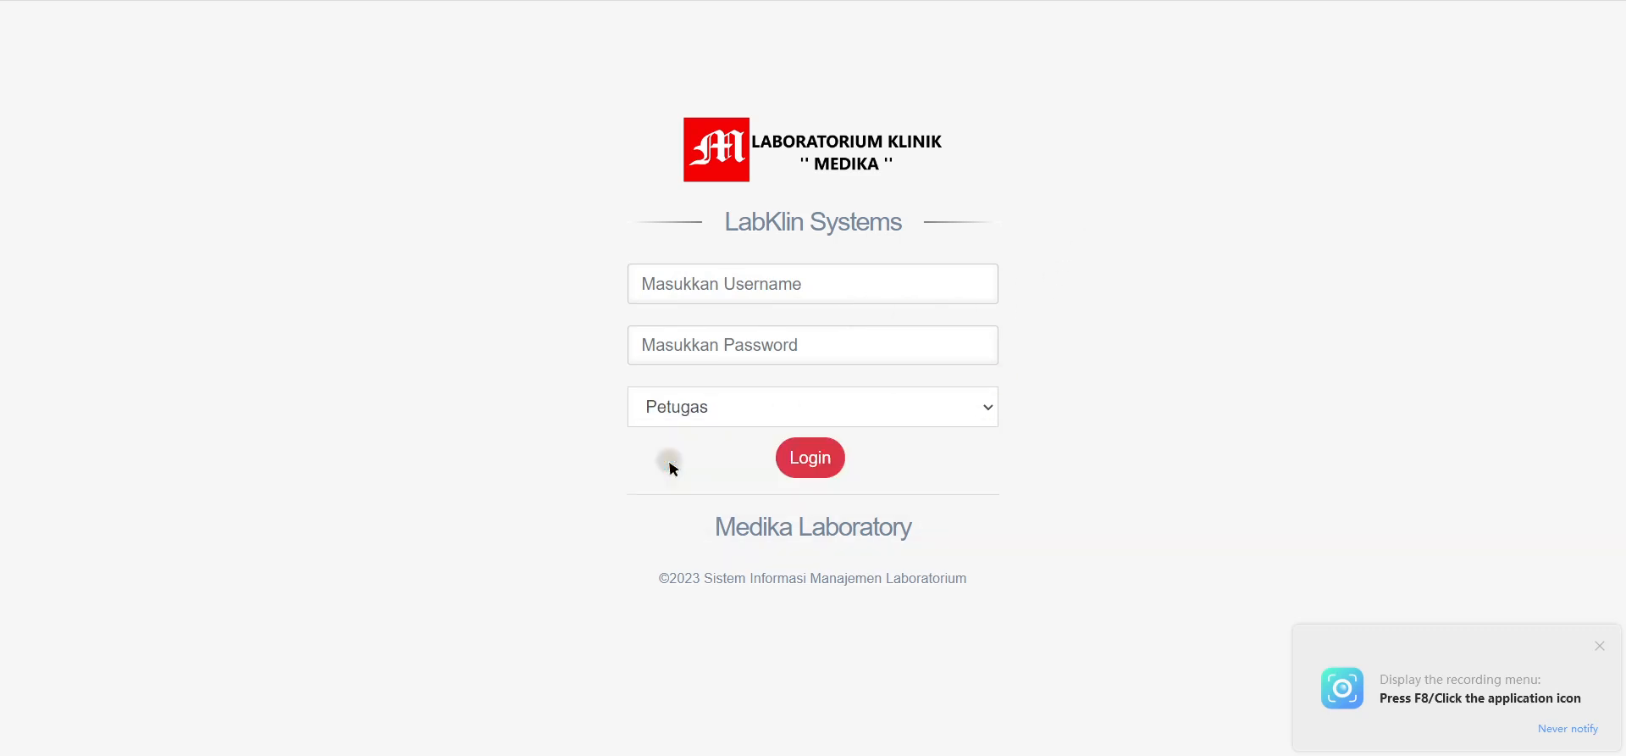
left_click(708, 406)
left_click(691, 482)
left_click(665, 405)
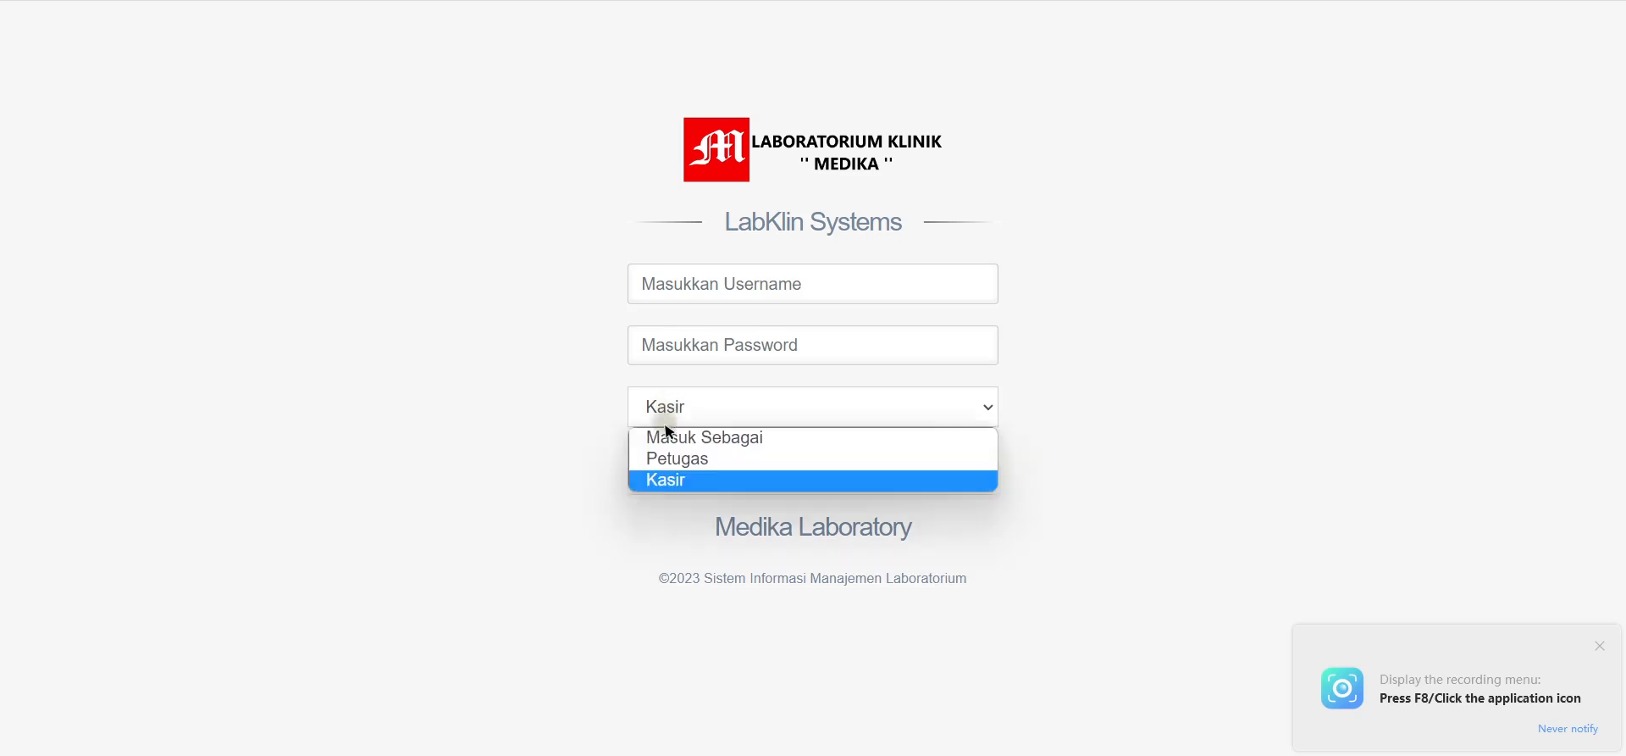
left_click(669, 462)
left_click(676, 407)
left_click(676, 479)
left_click(693, 405)
left_click(677, 463)
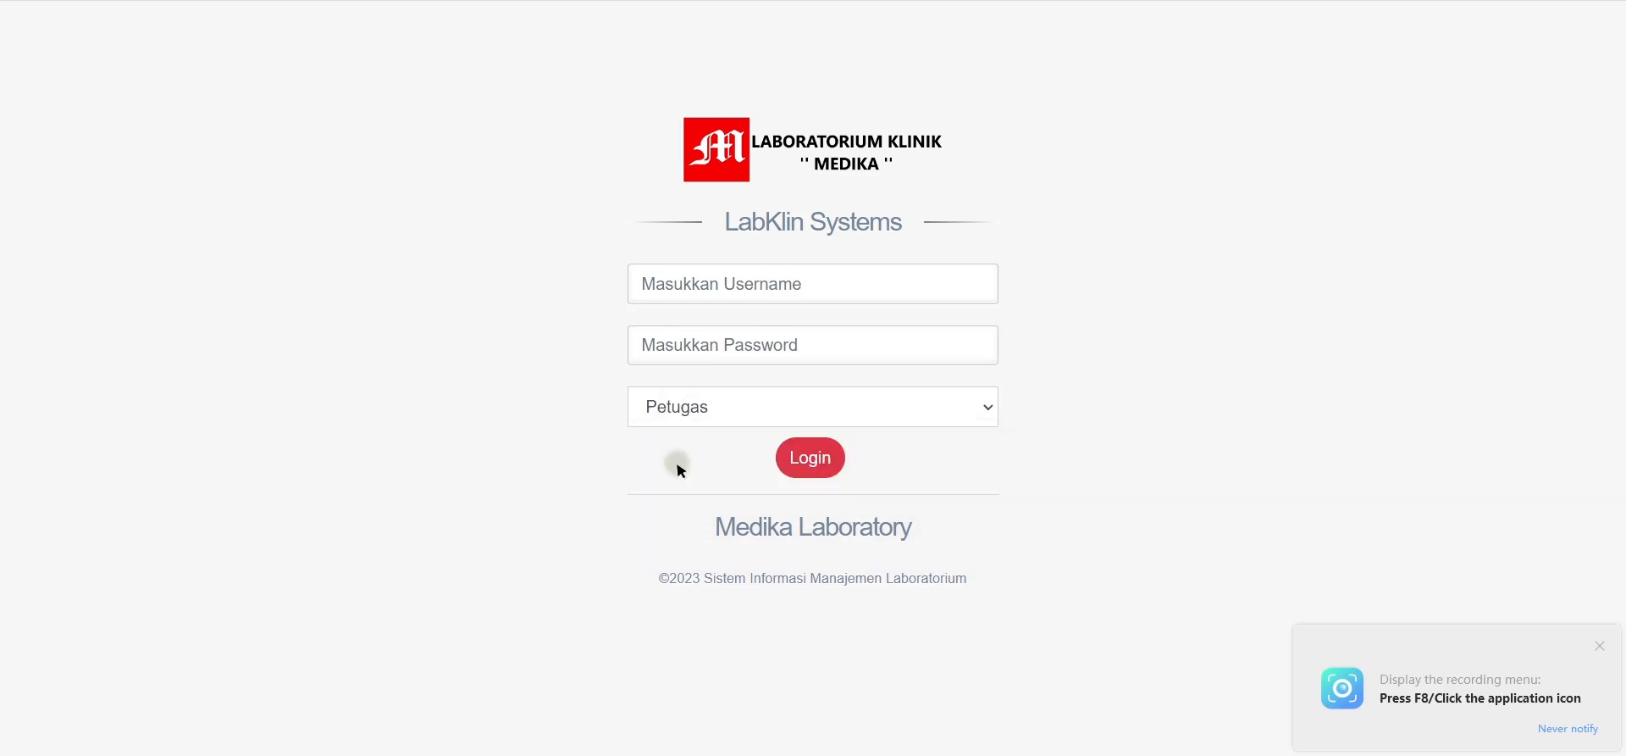
left_click(688, 414)
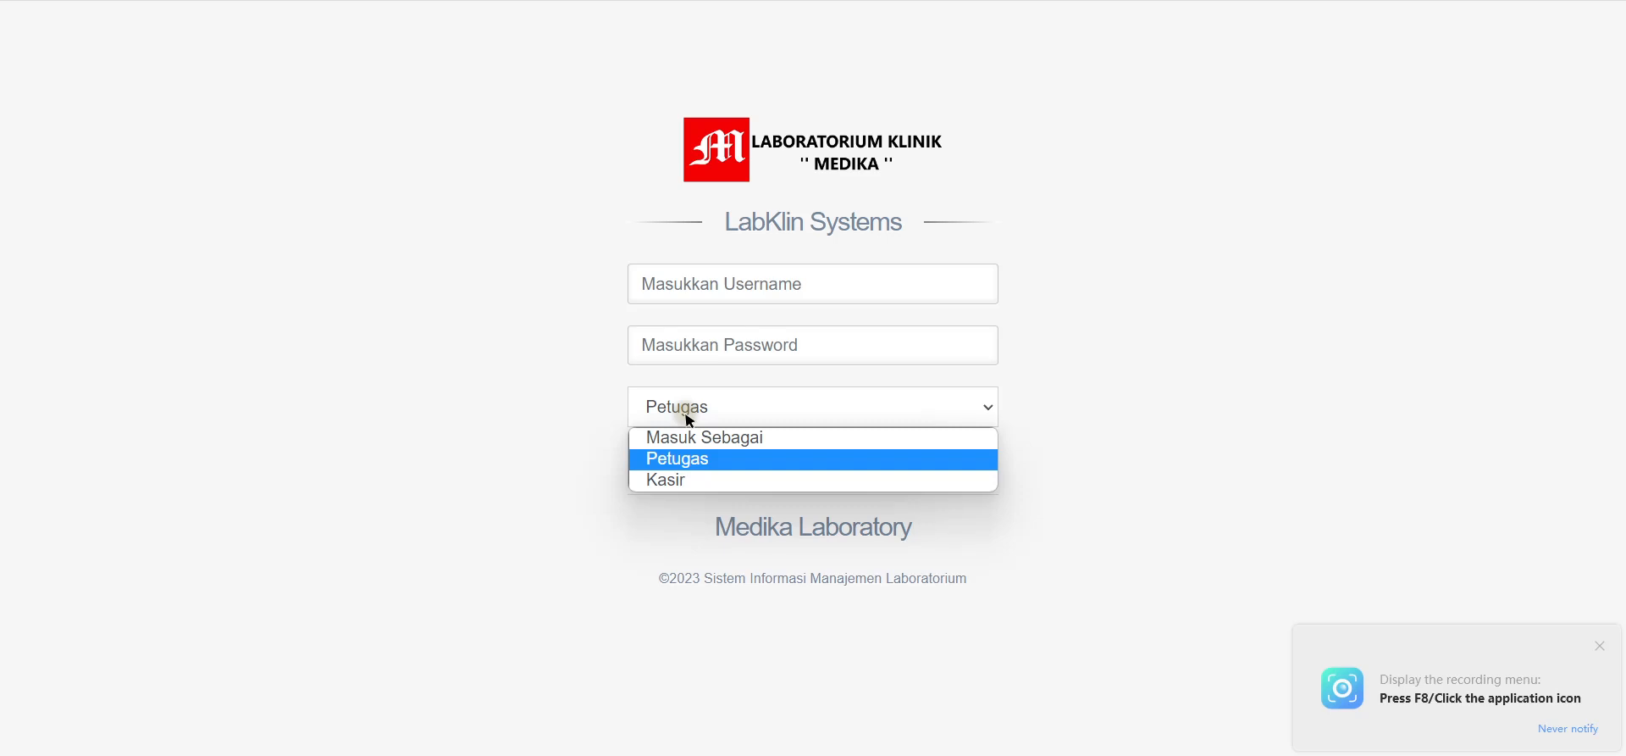
left_click(674, 457)
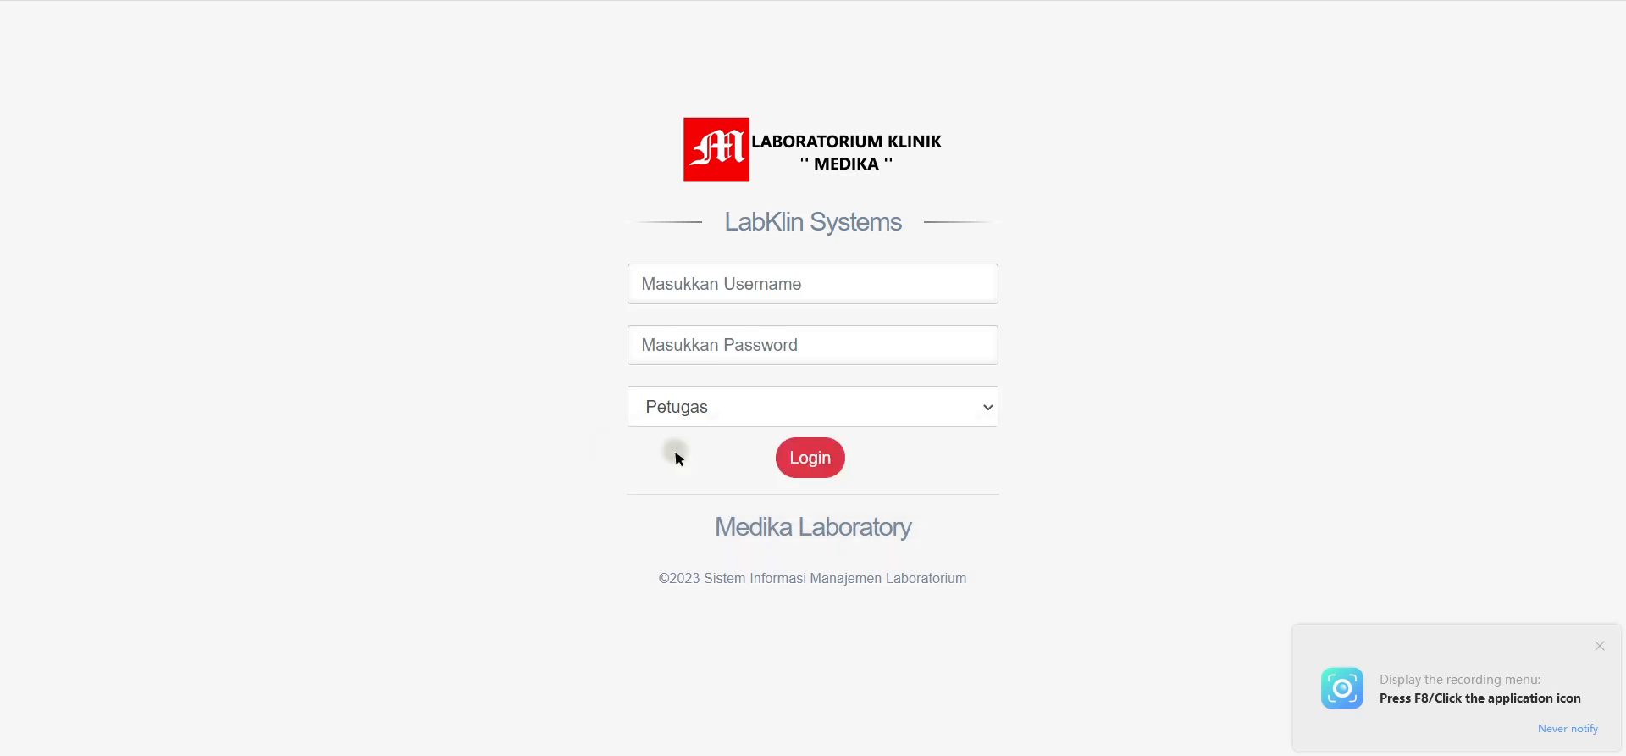
left_click(671, 415)
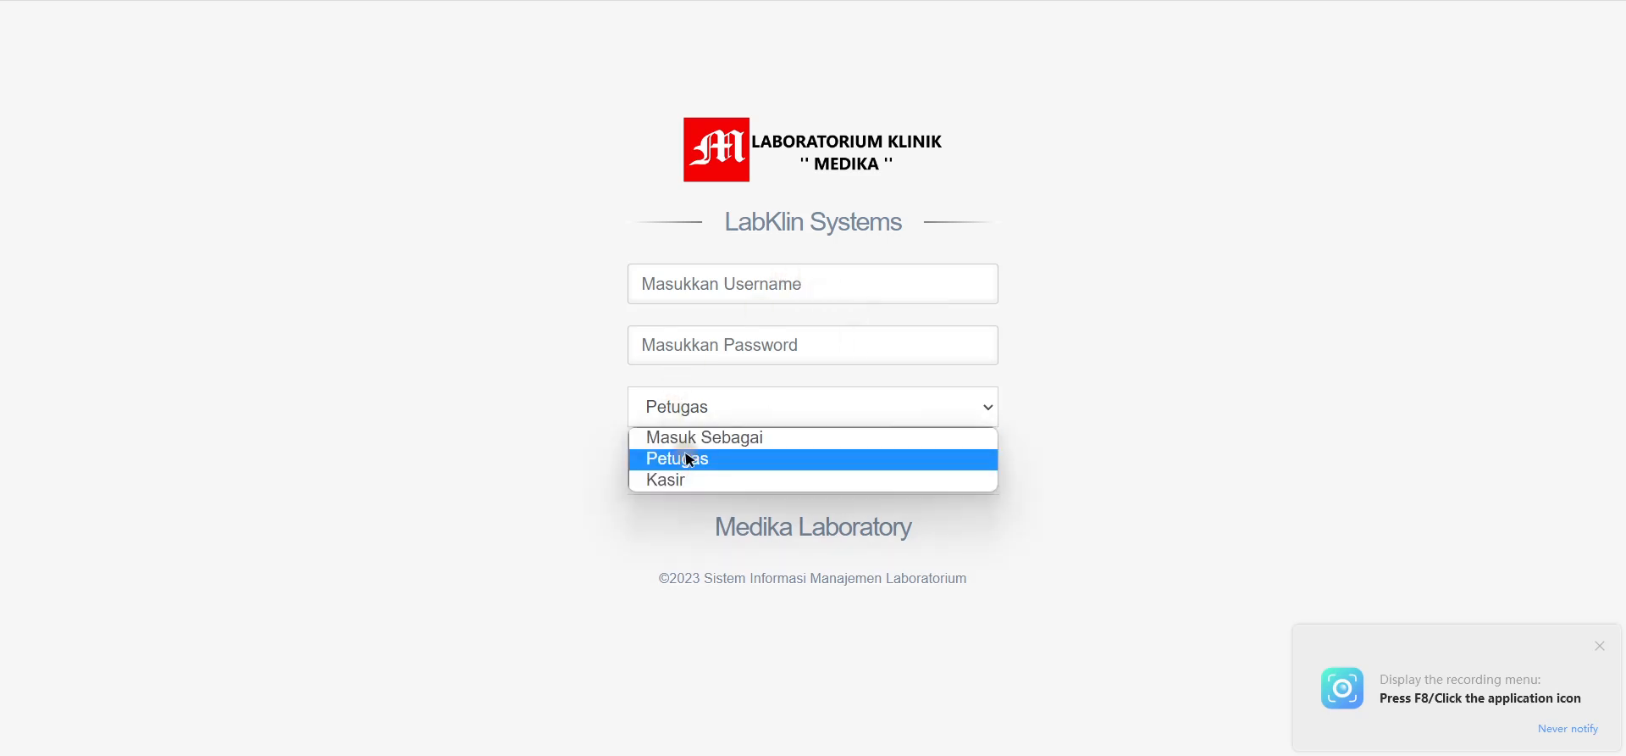
left_click(691, 464)
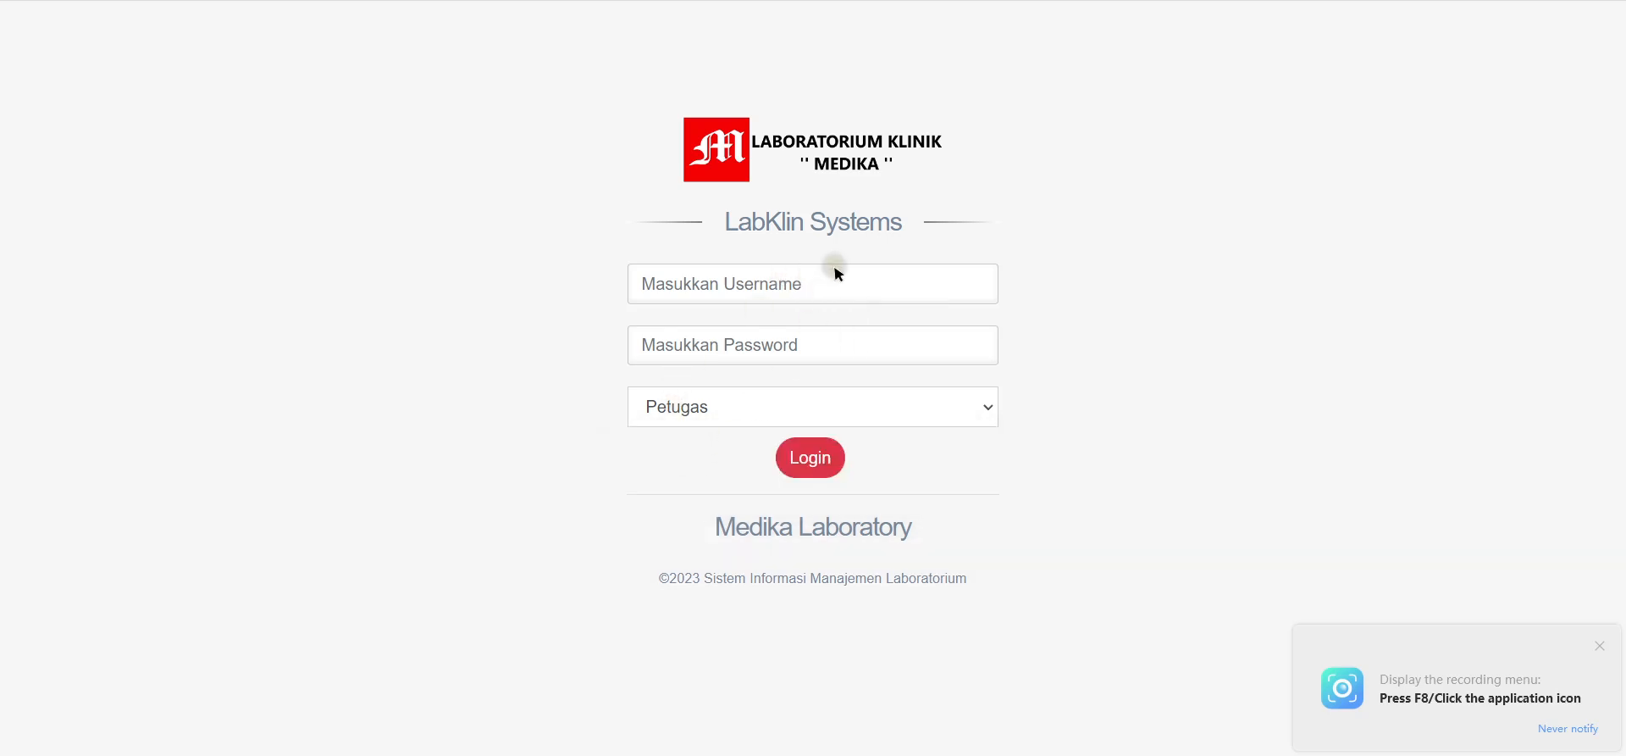
Step: Enter the officer's username and password, confirm Petugas, and log in
left_click(753, 295)
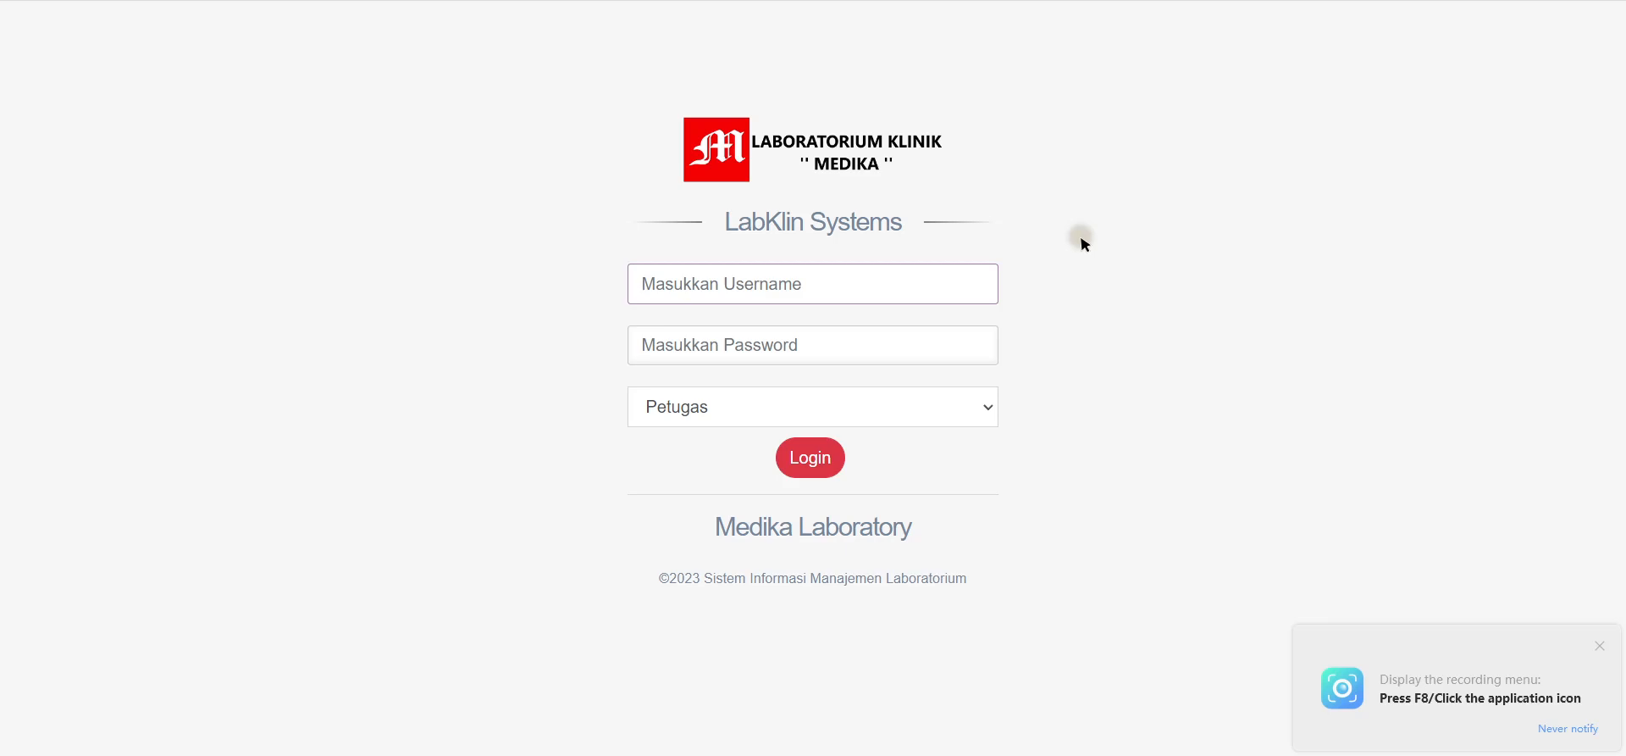
type("yella")
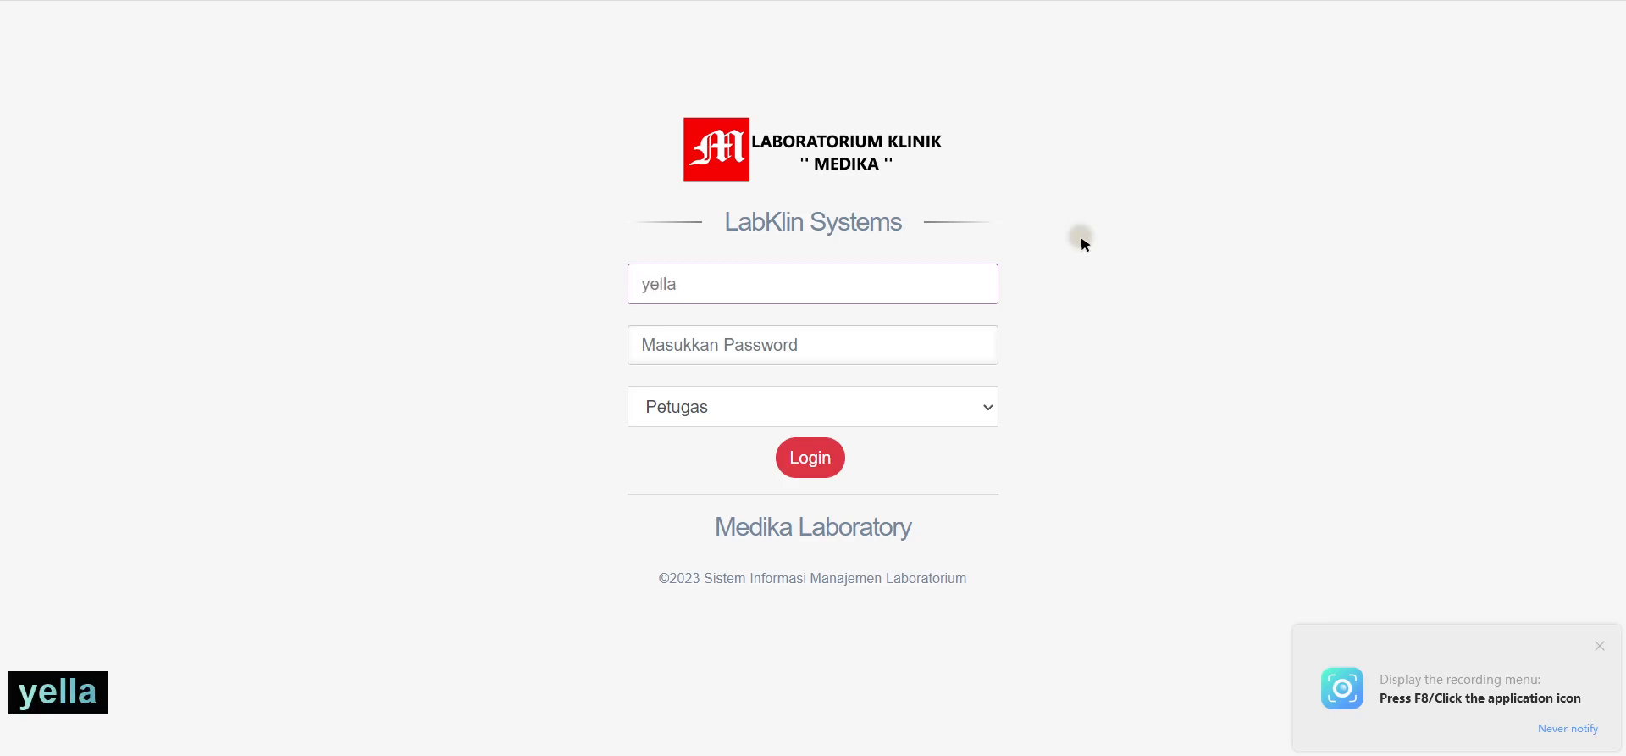
left_click(790, 343)
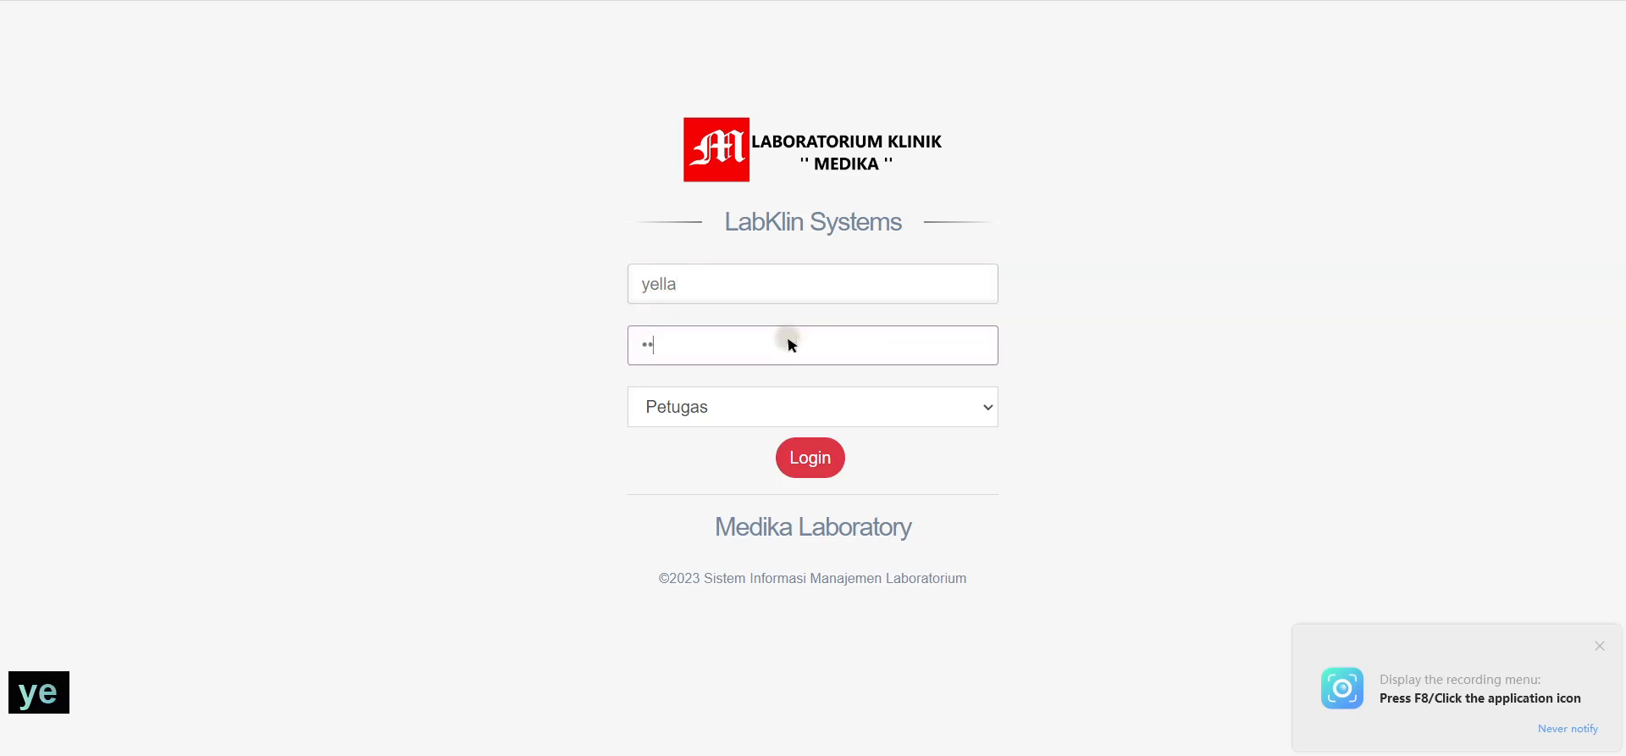
left_click(716, 413)
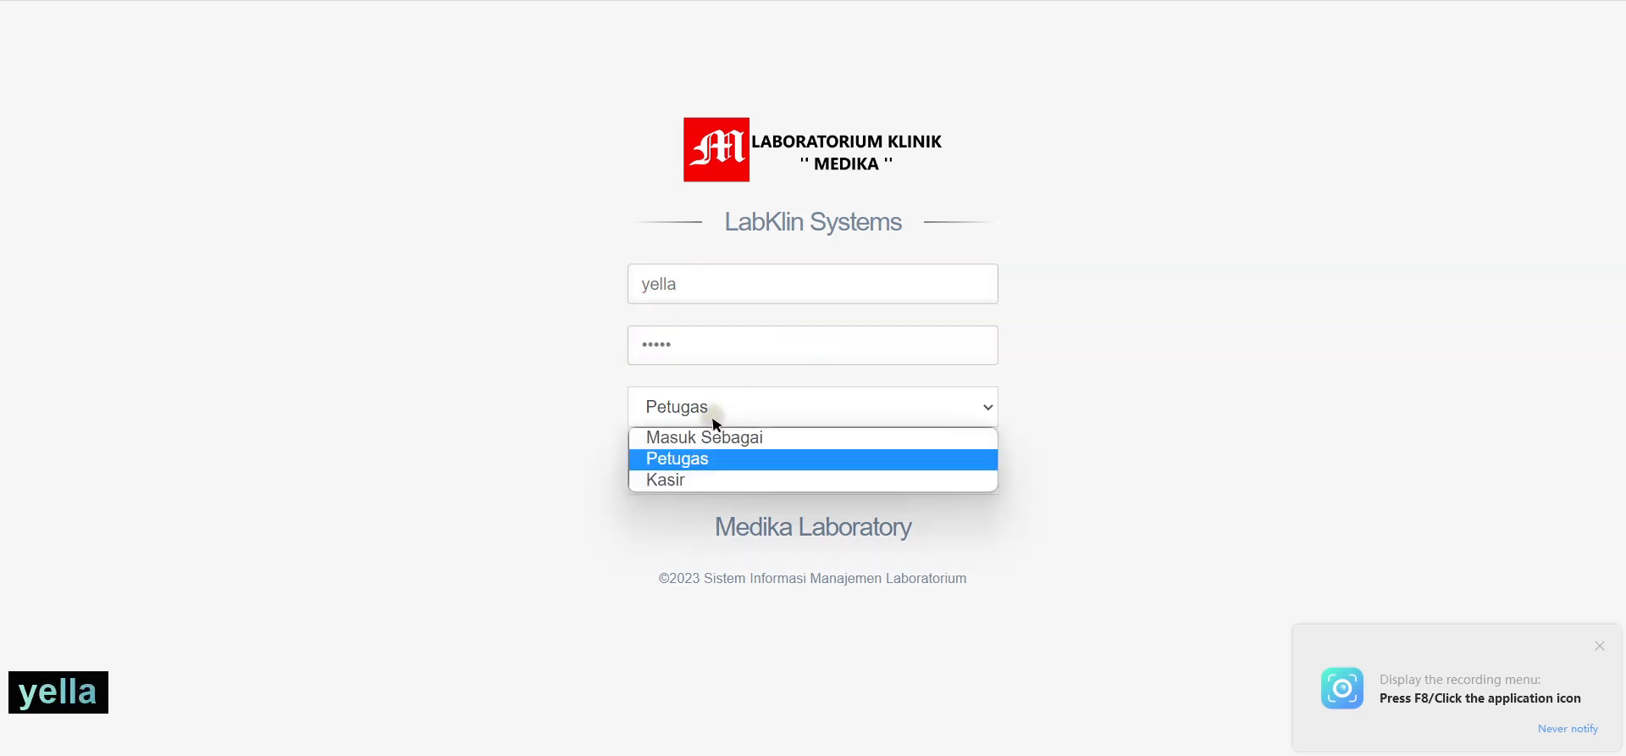
left_click(694, 460)
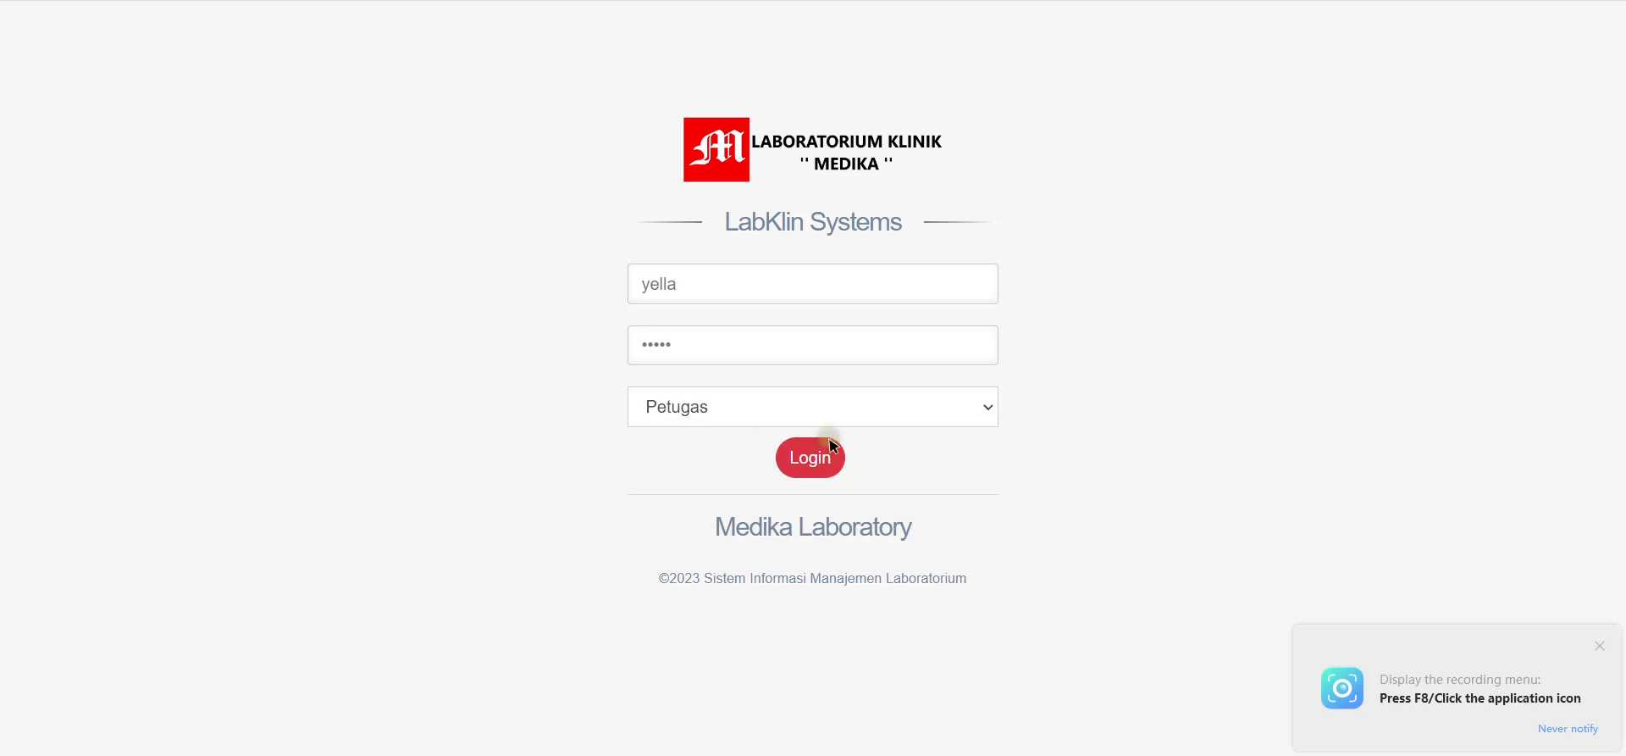
left_click(818, 474)
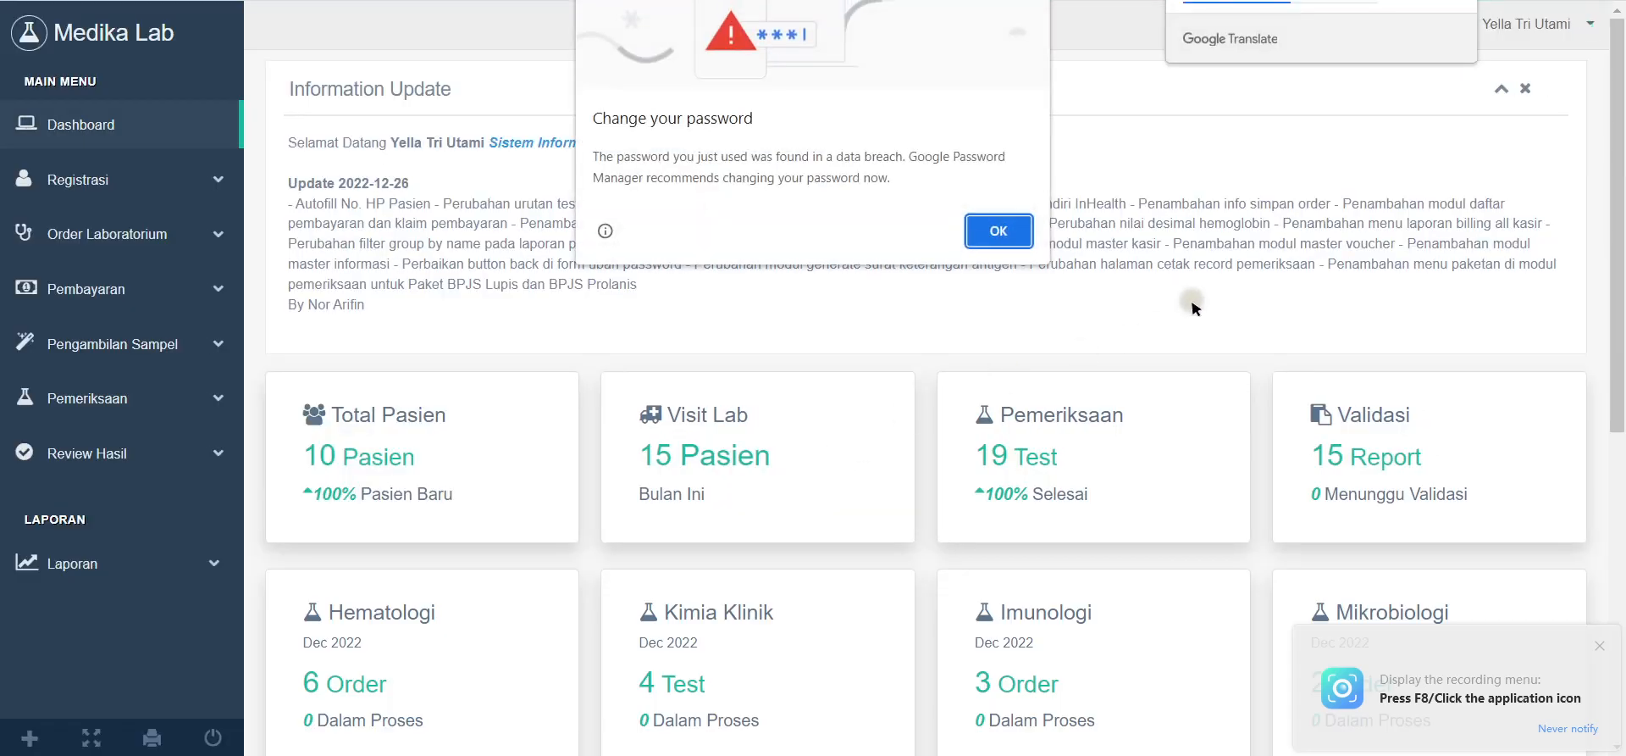
Step: Dismiss Chrome's password breach warning and decline saving the password
left_click(1016, 231)
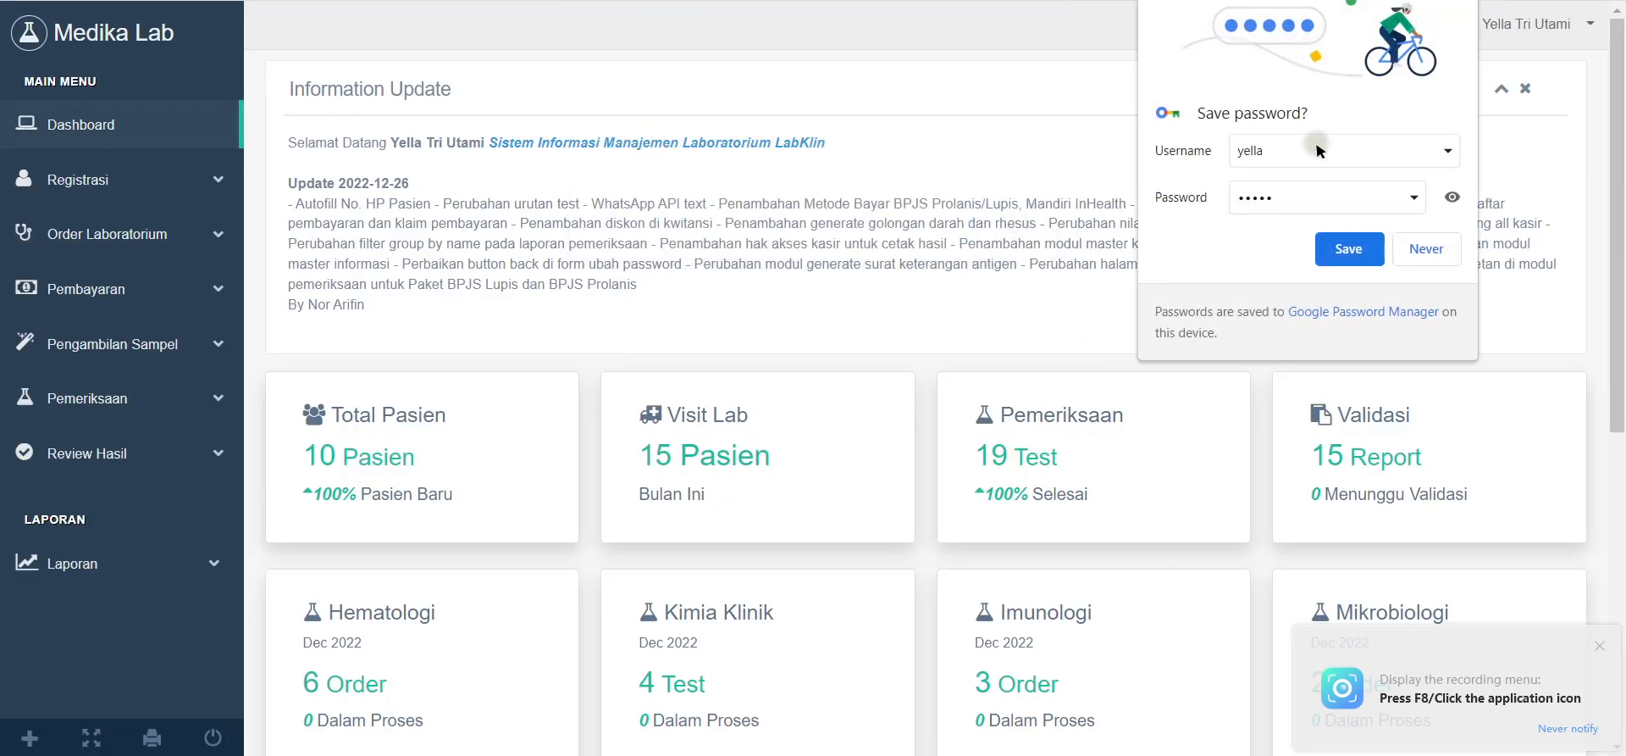
left_click(1422, 248)
scroll(593, 383, "down", 1)
scroll(593, 383, "down", 5)
scroll(545, 472, "up", 6)
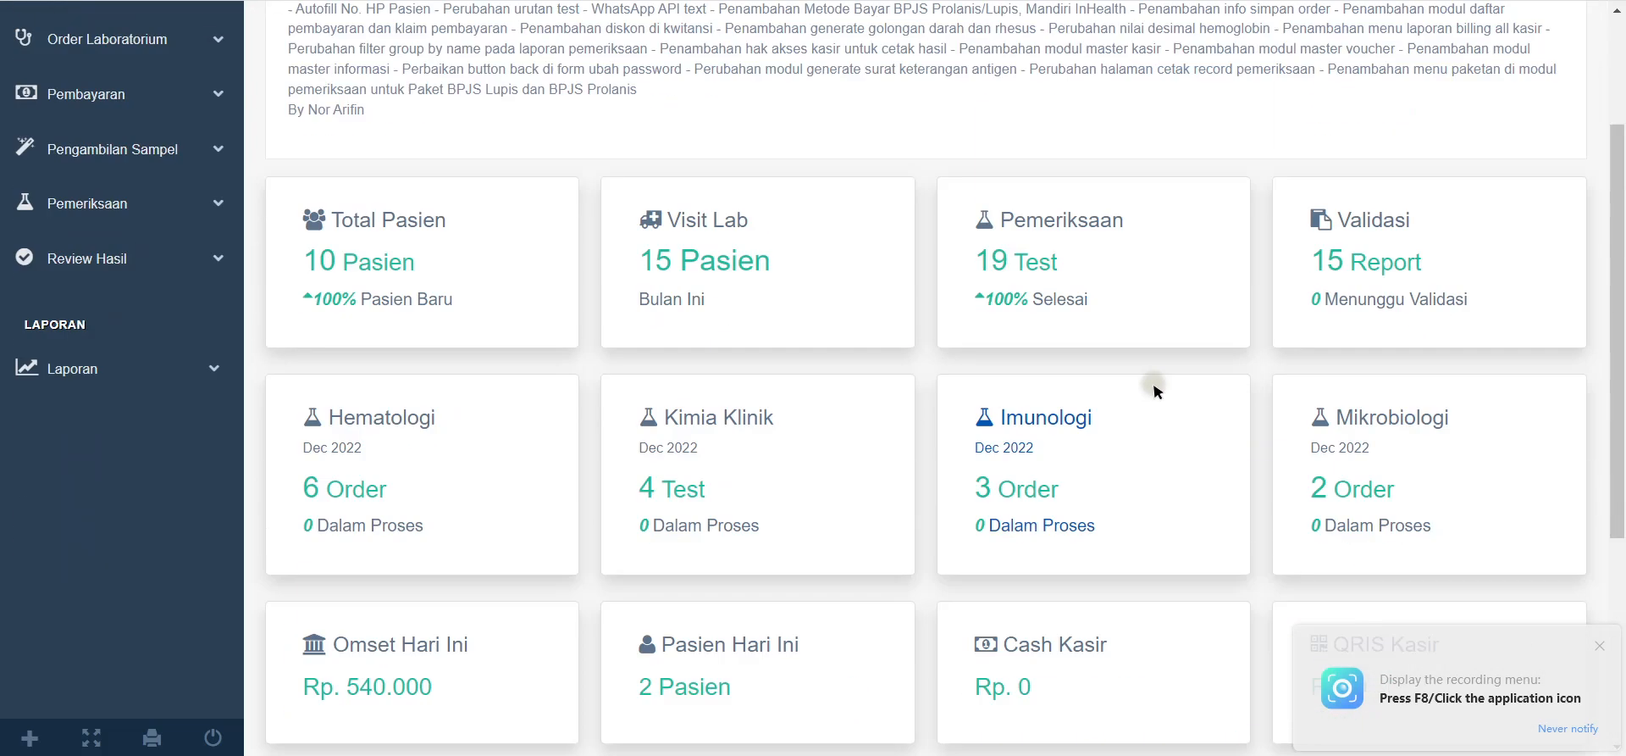
Step: Expand and collapse the Registrasi and Order Laboratorium sidebar sections
left_click(188, 150)
left_click(190, 151)
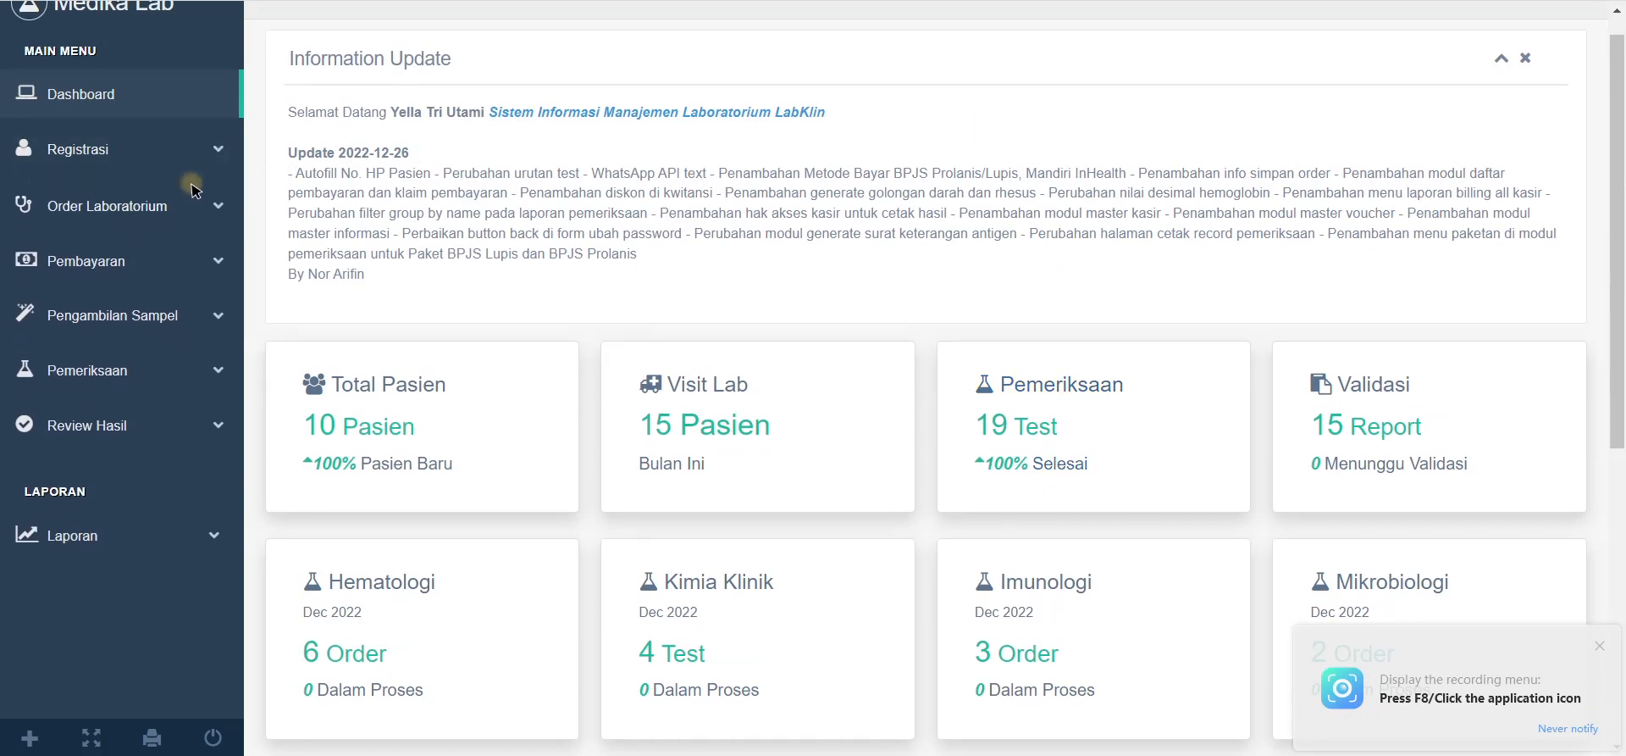
left_click(194, 202)
left_click(195, 202)
left_click(209, 163)
left_click(208, 161)
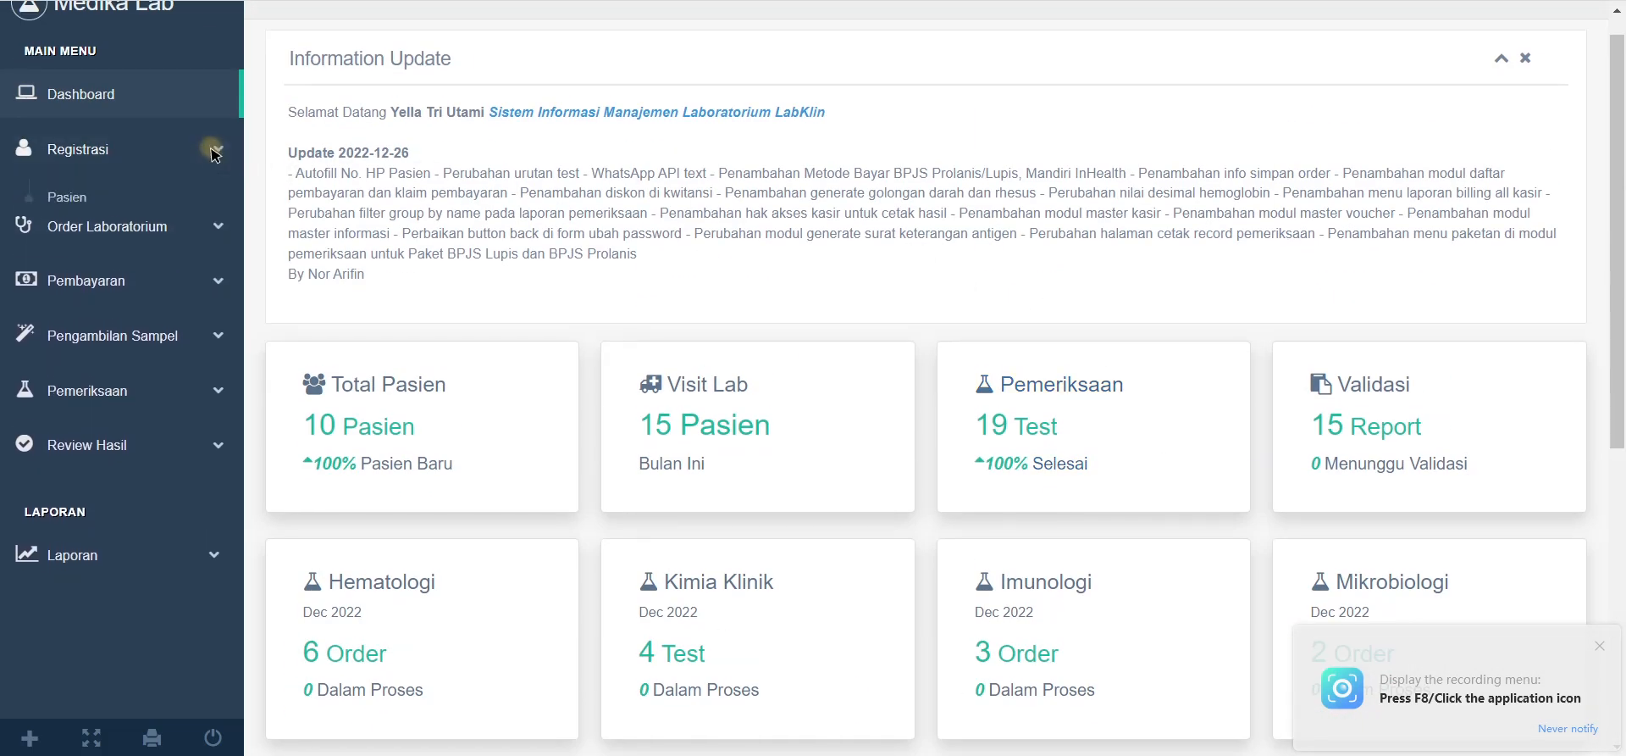
left_click(193, 203)
left_click(191, 202)
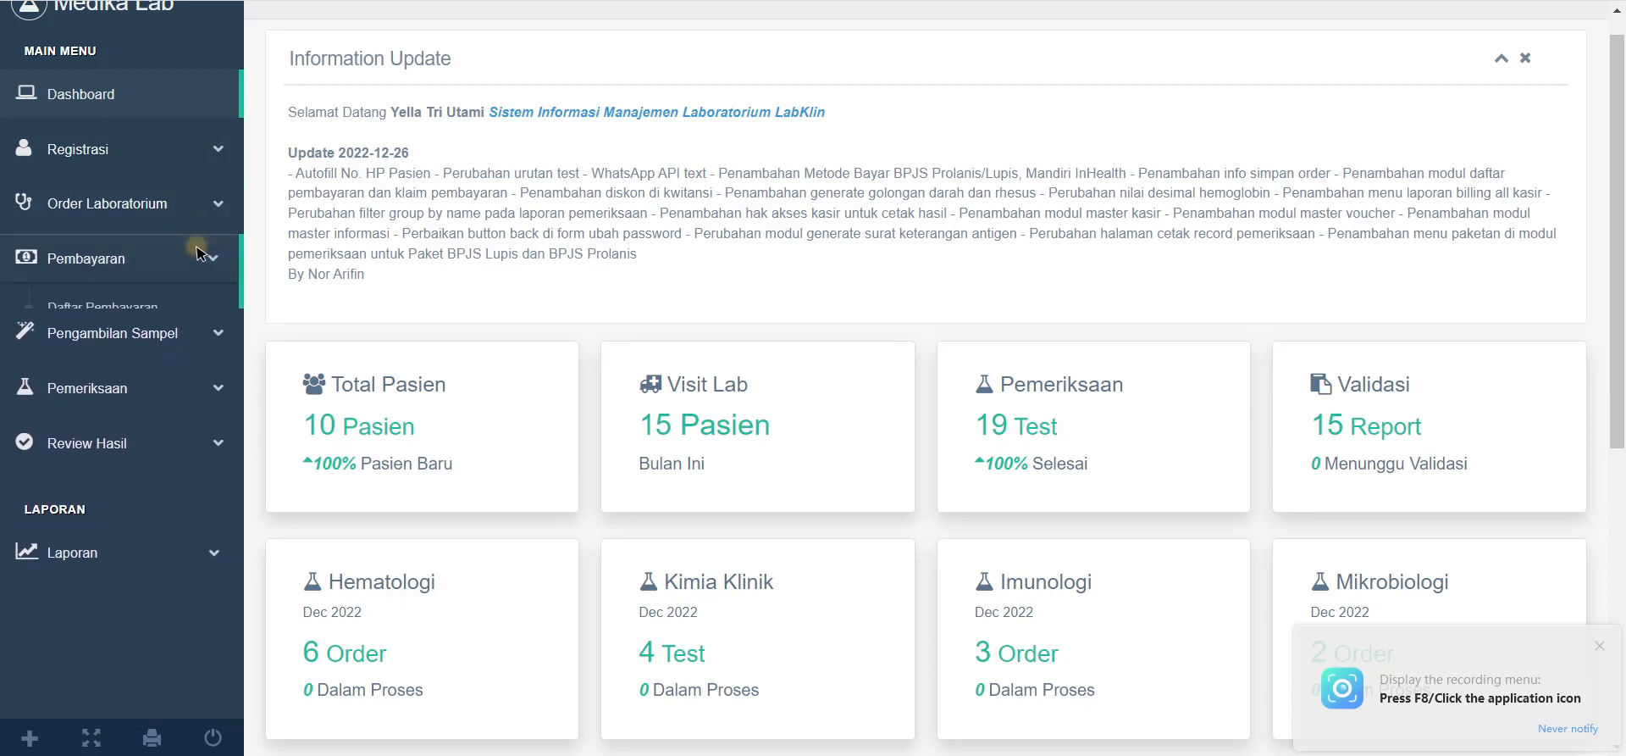
Step: Browse the Pembayaran, Pengambilan Sampel, Pemeriksaan, Review Hasil and Laporan sidebar sections
left_click(204, 257)
left_click(204, 258)
left_click(210, 307)
left_click(208, 312)
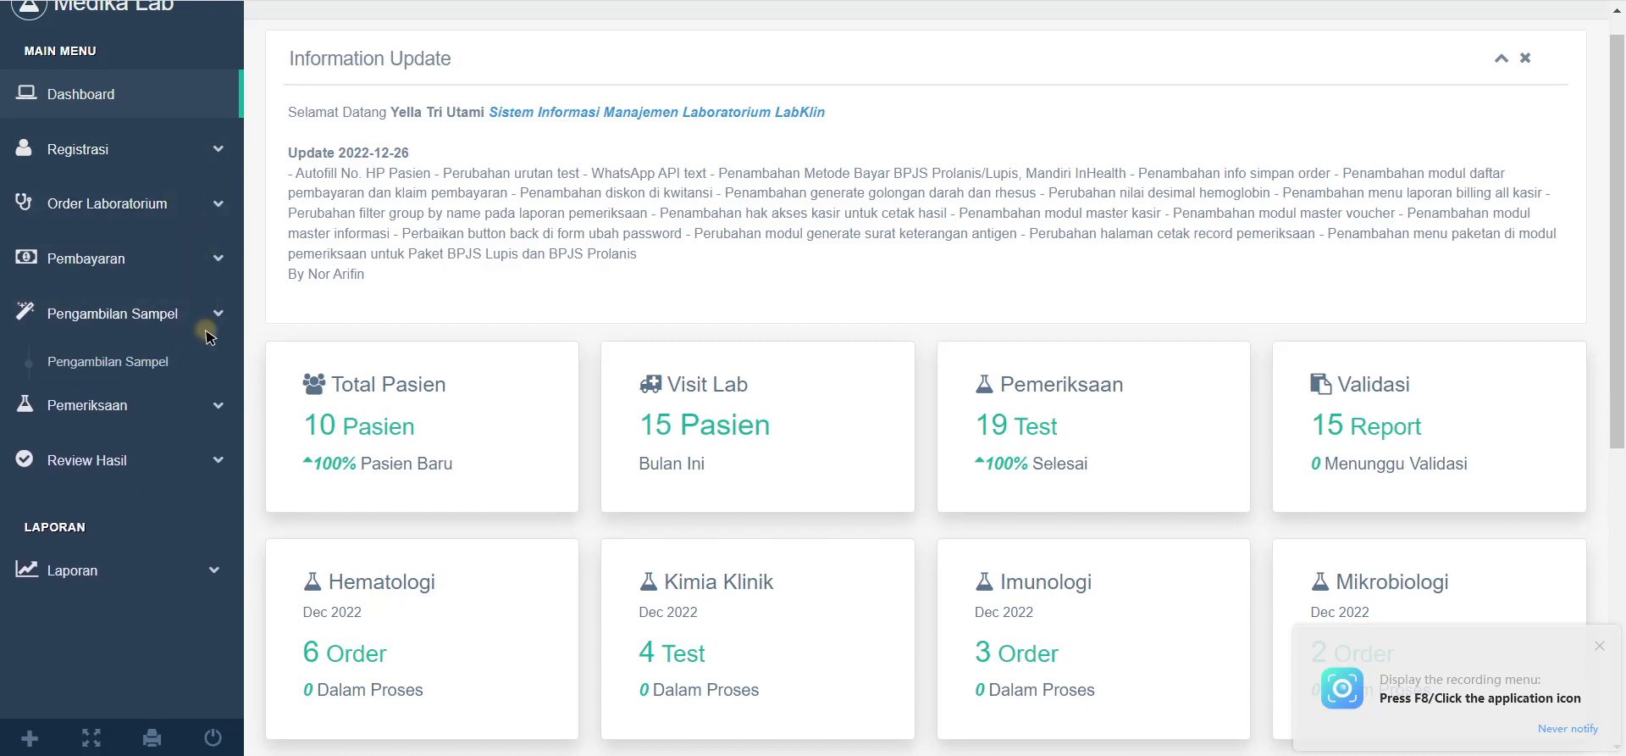
left_click(208, 367)
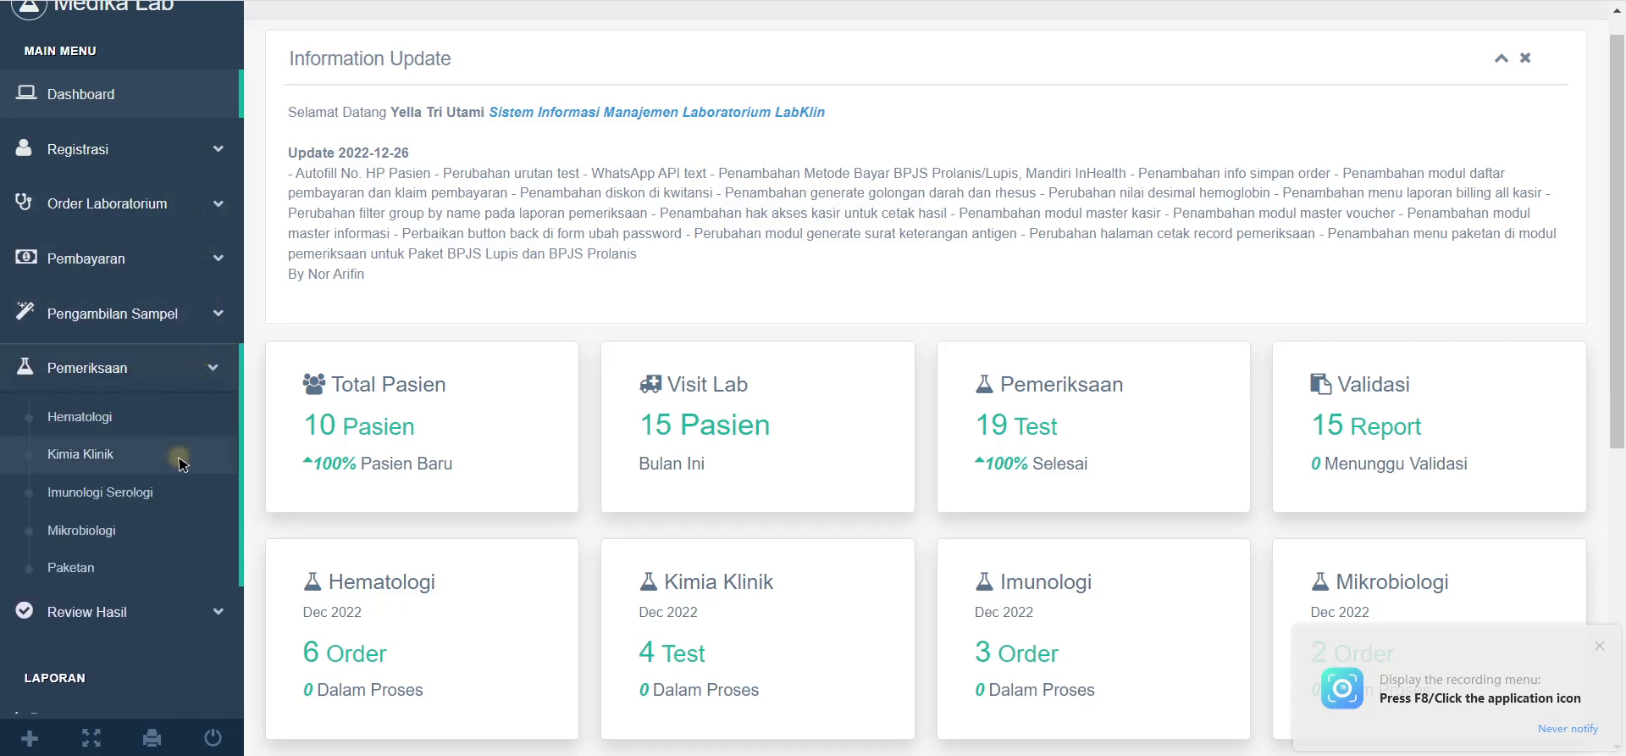
left_click(181, 371)
left_click(161, 421)
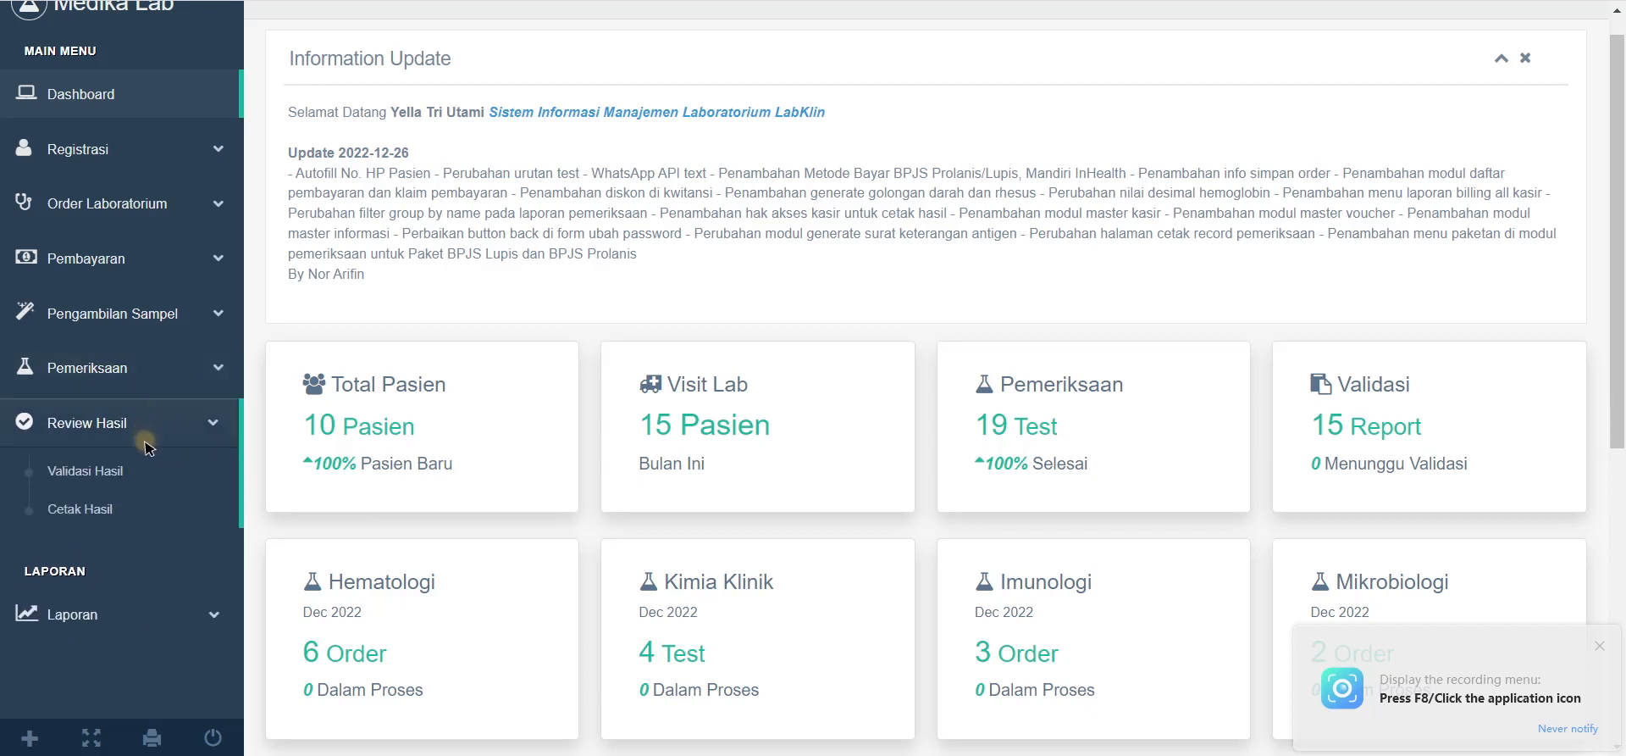
left_click(178, 552)
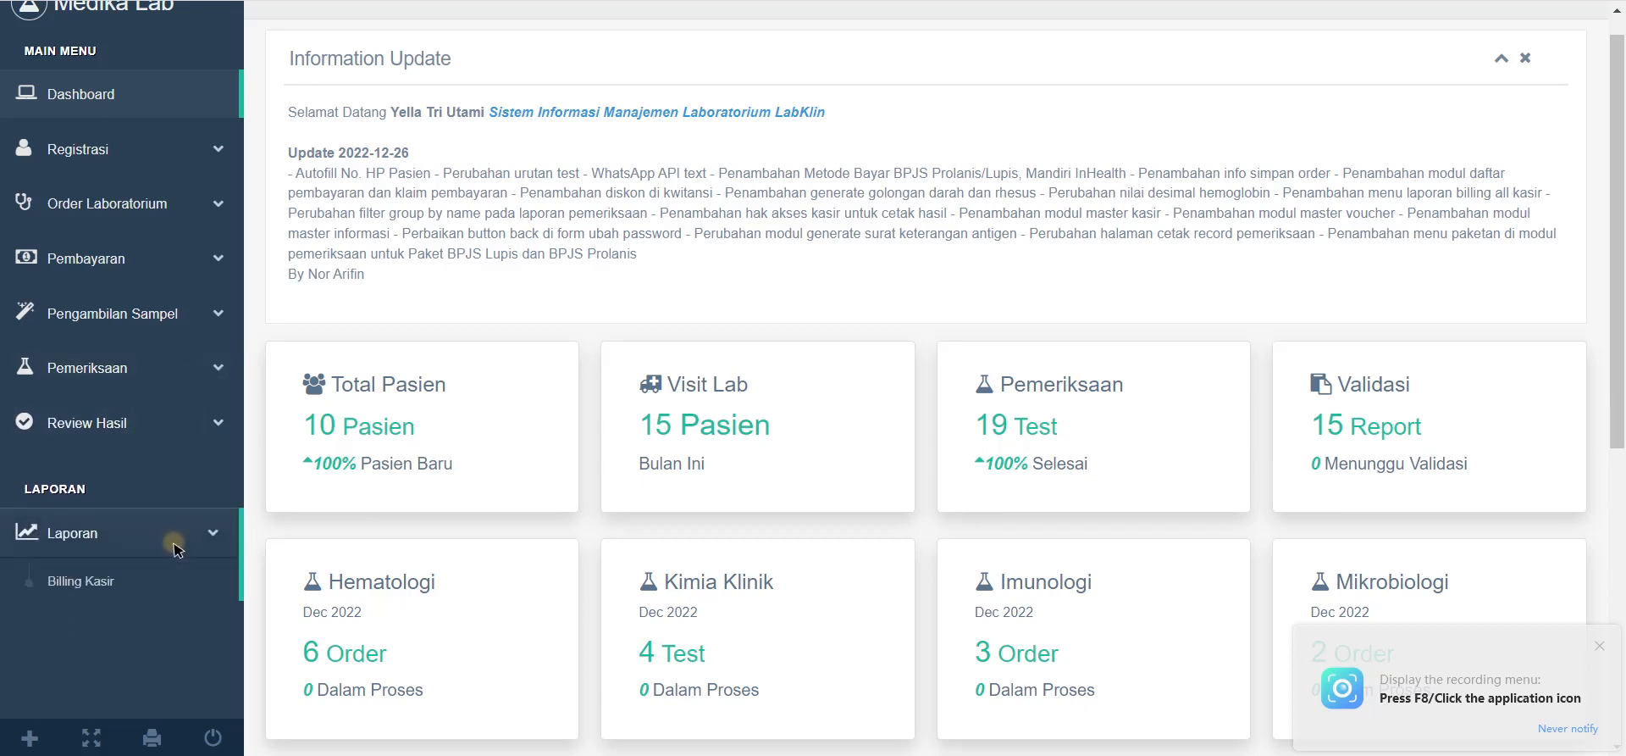
left_click(179, 549)
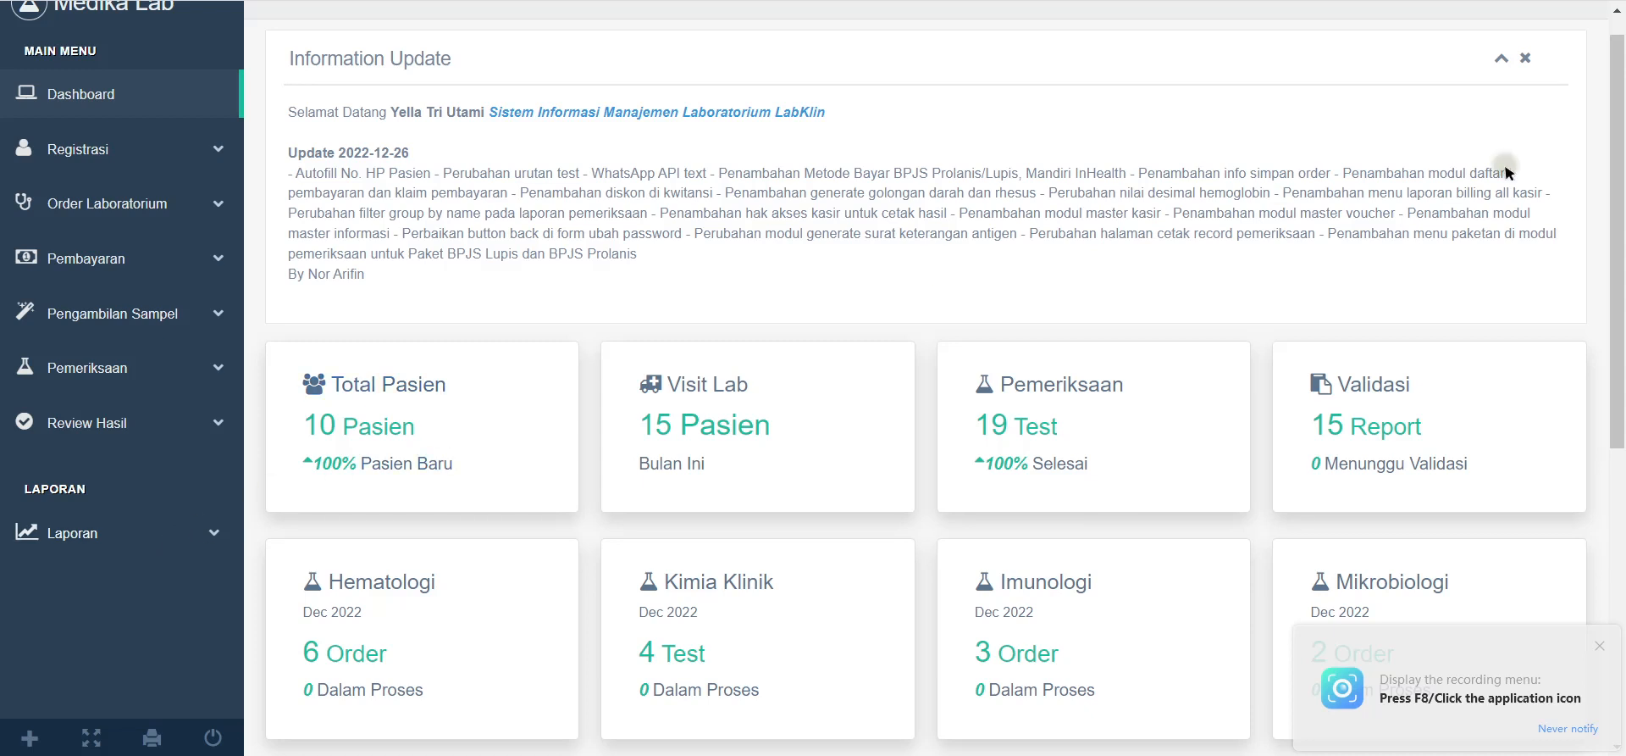
Step: Close the Information Update announcement on the dashboard
left_click(1526, 60)
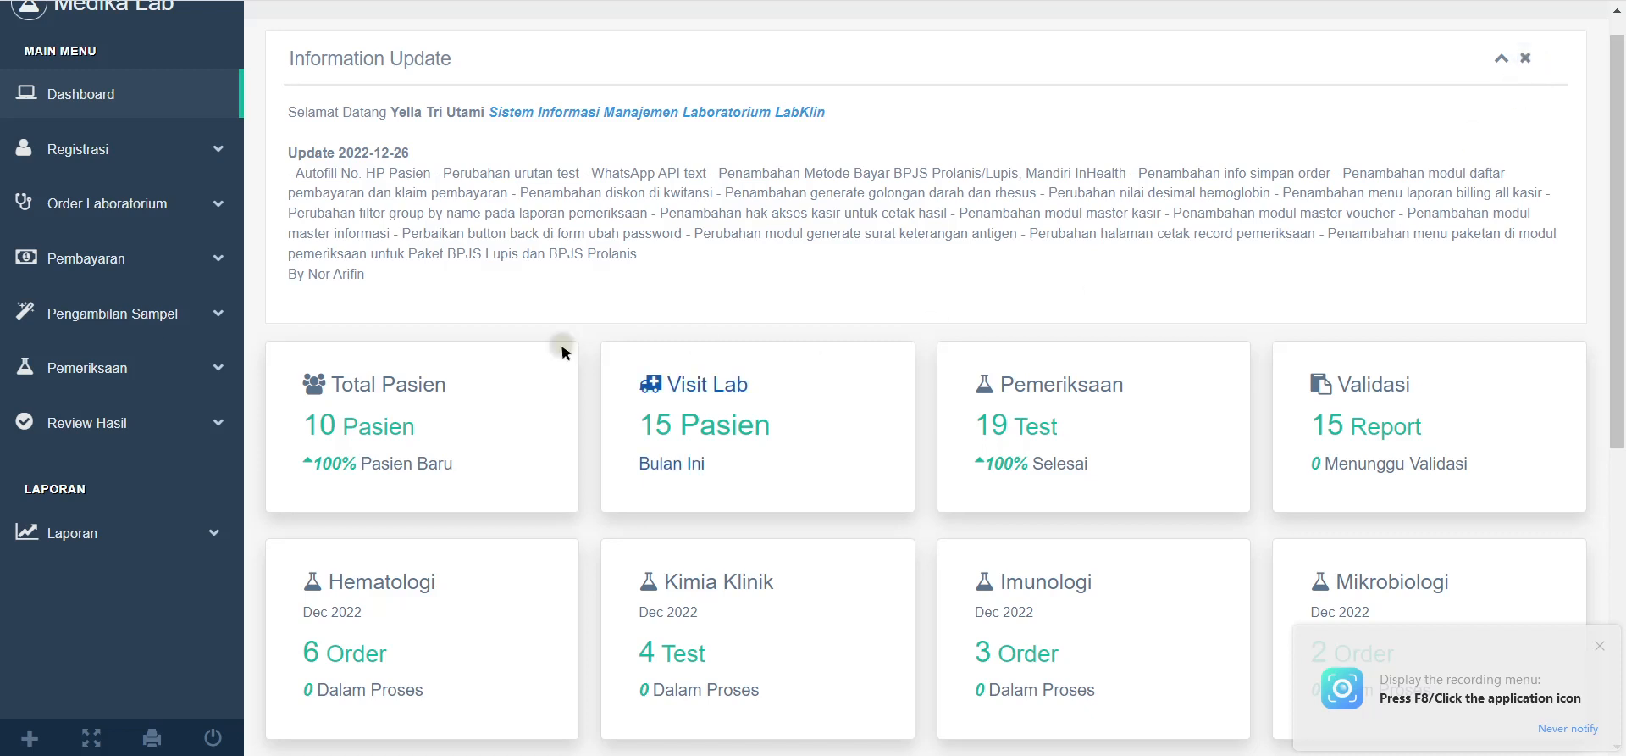
left_click_drag(282, 159, 584, 271)
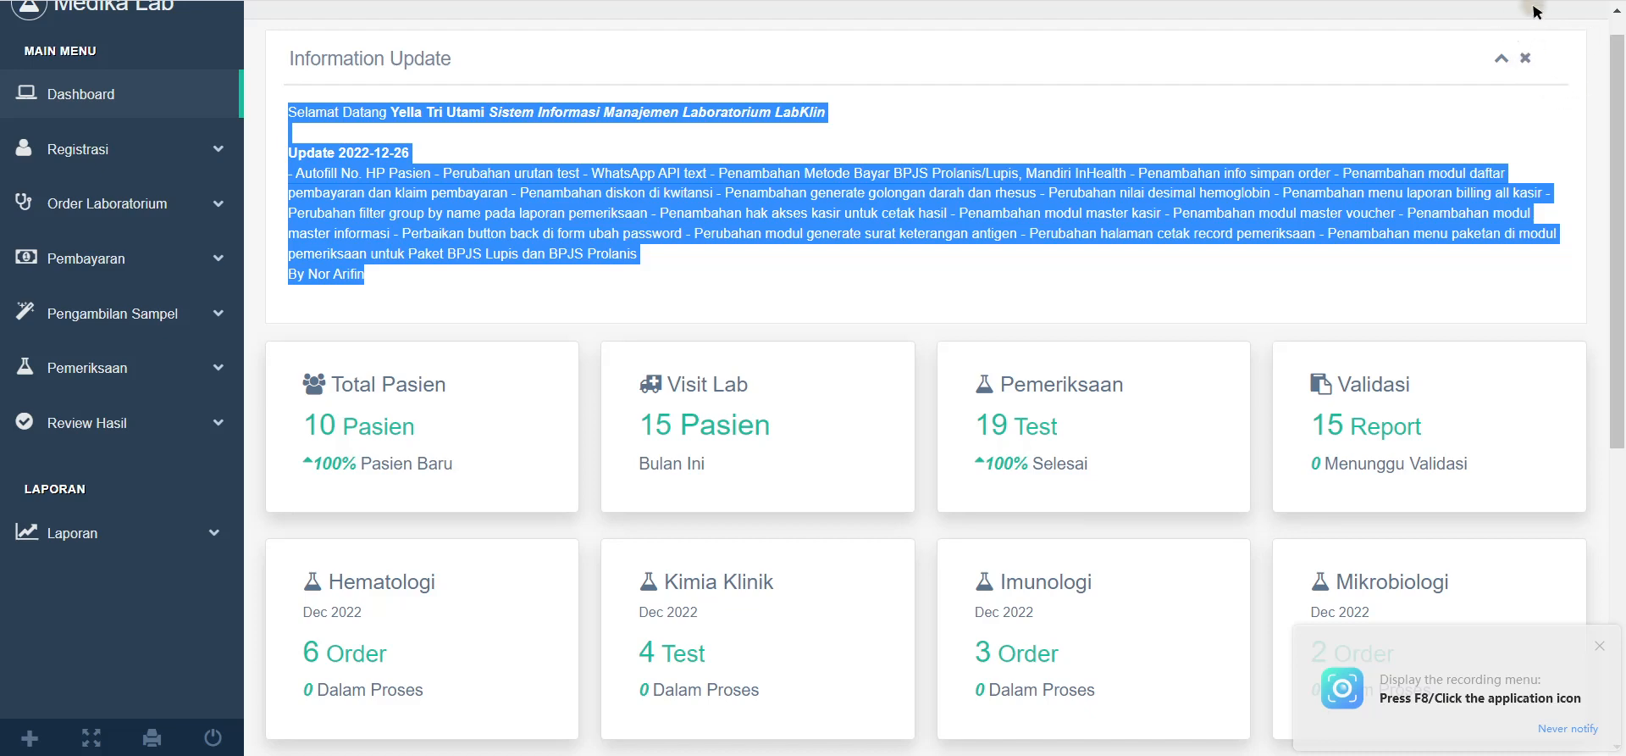
left_click(1540, 43)
left_click(1526, 58)
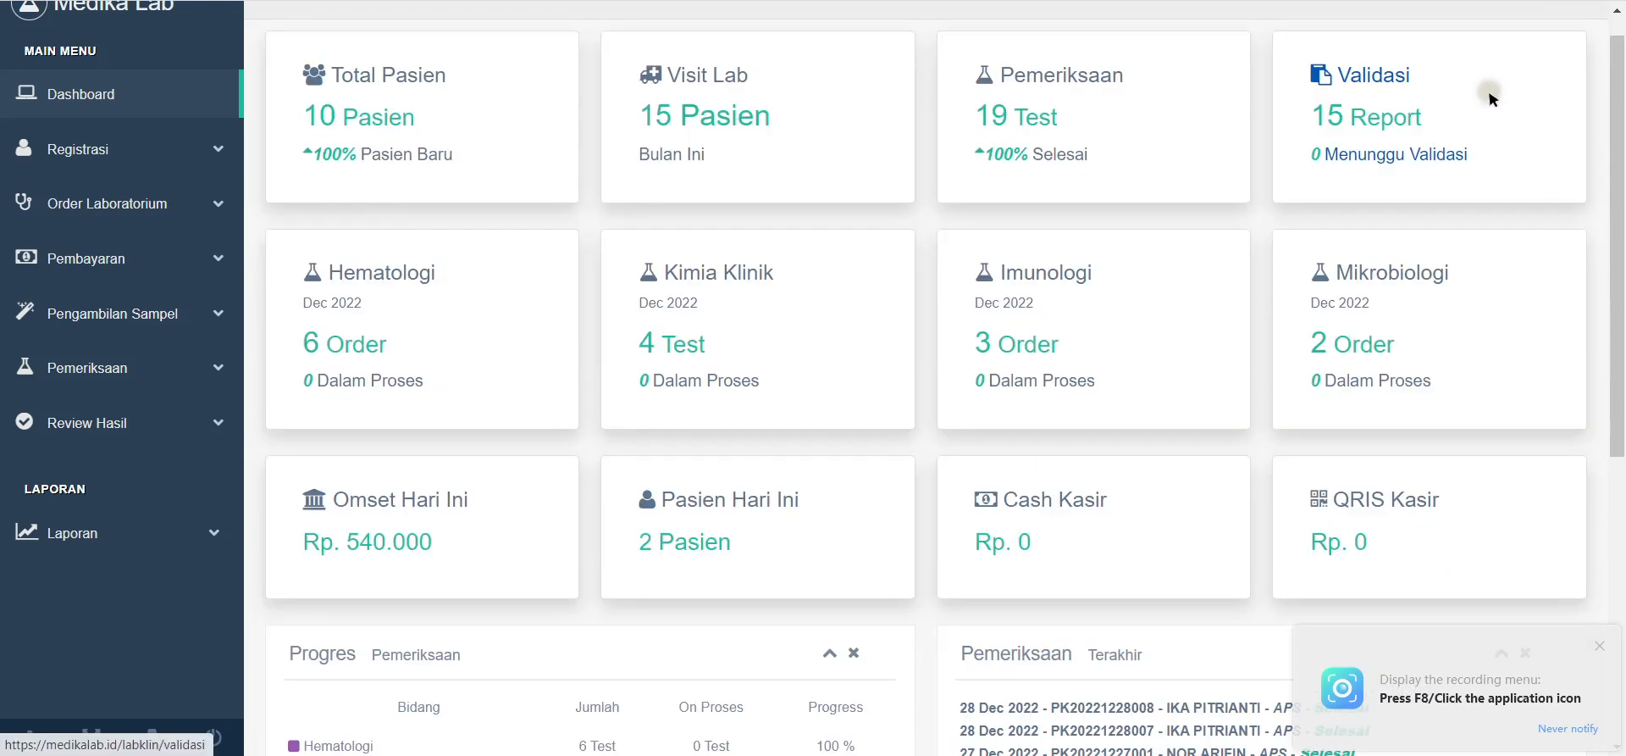
Step: Open Profil from the signed-in account's header menu
scroll(318, 454, "up", 1)
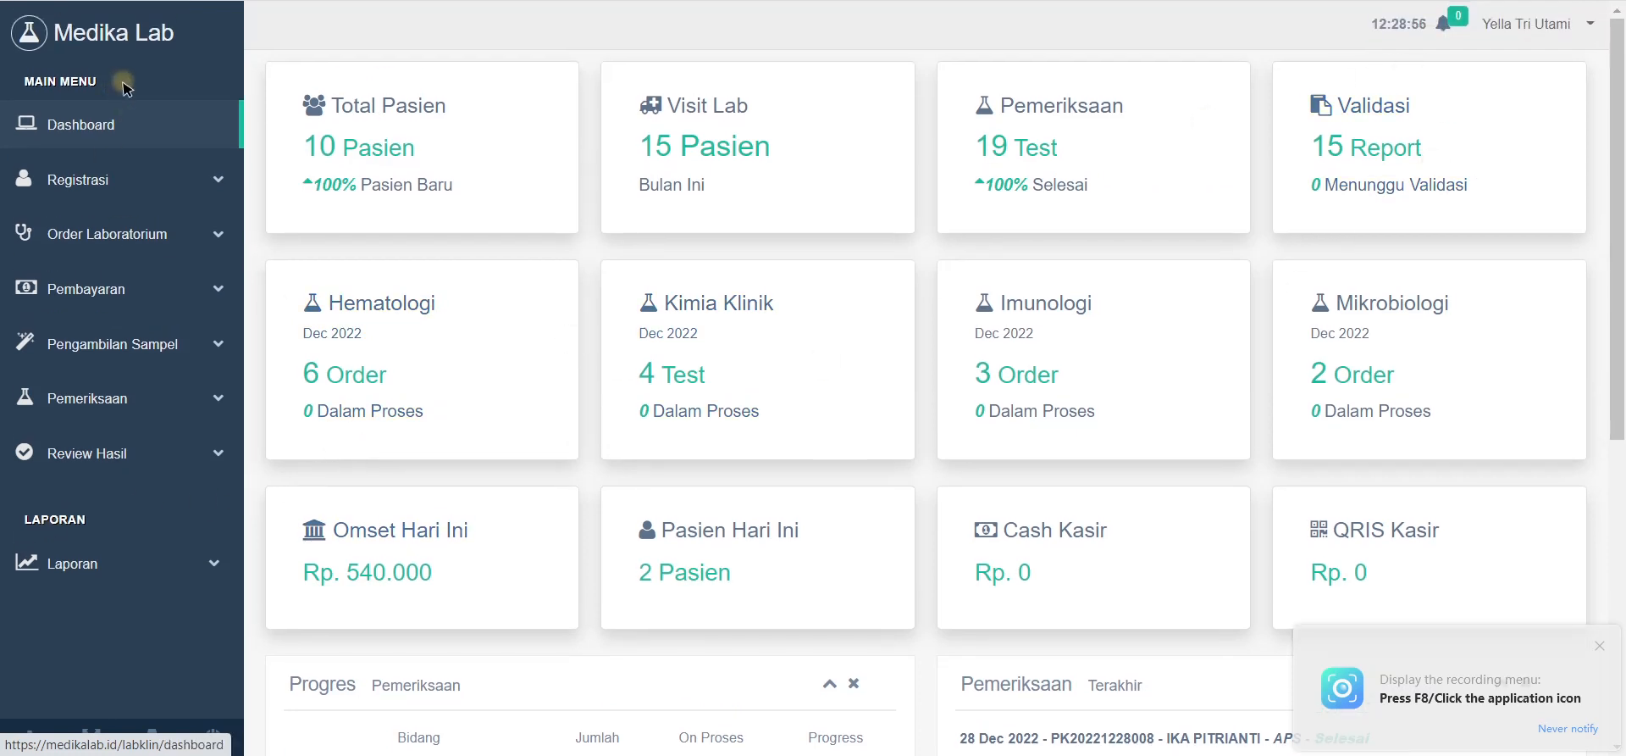
left_click(1540, 26)
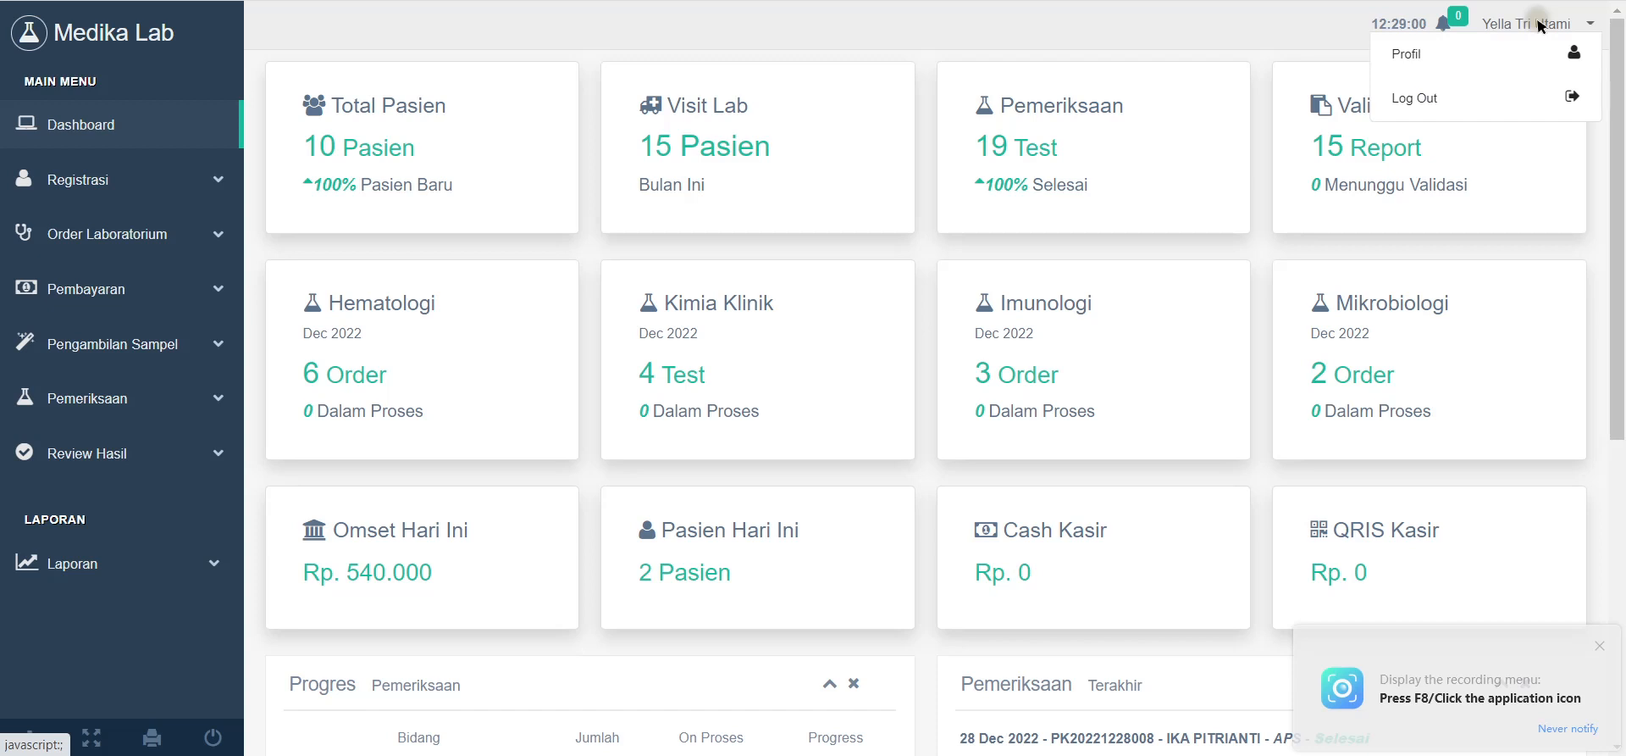
left_click(1512, 61)
Step: Enter a new password in Password Baru and save the profile
scroll(1078, 324, "down", 1)
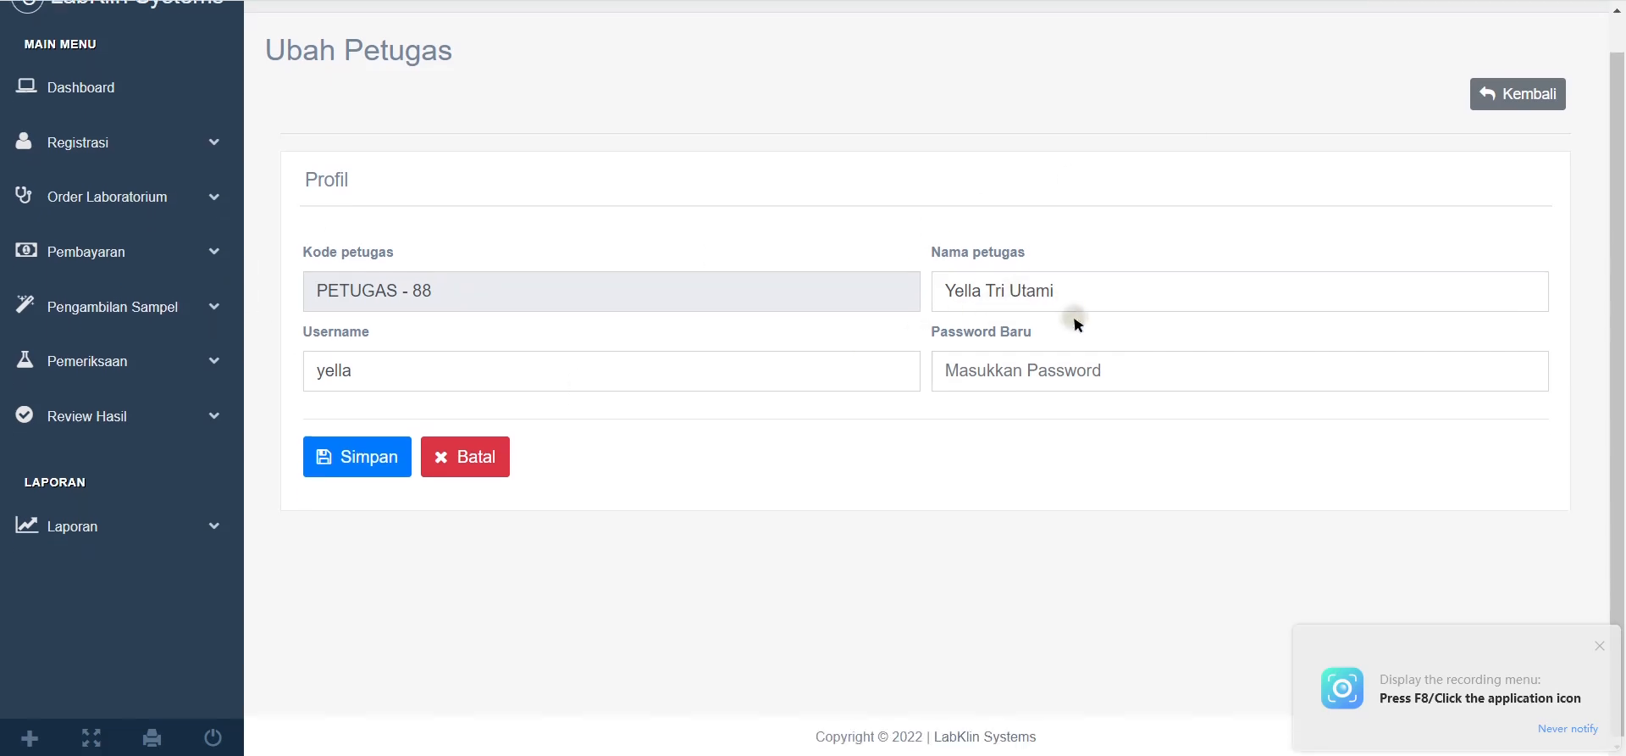
left_click(1132, 366)
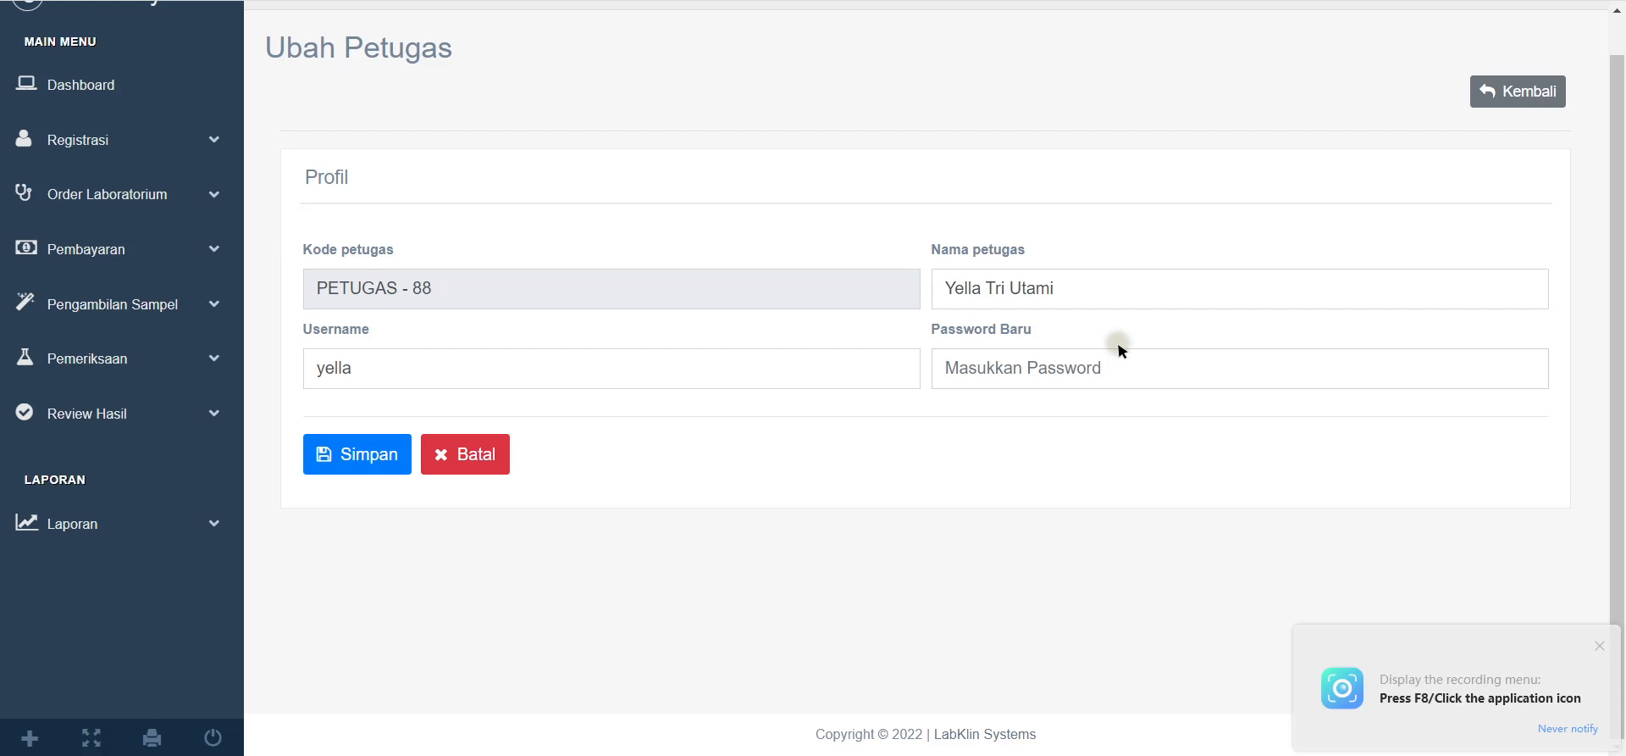
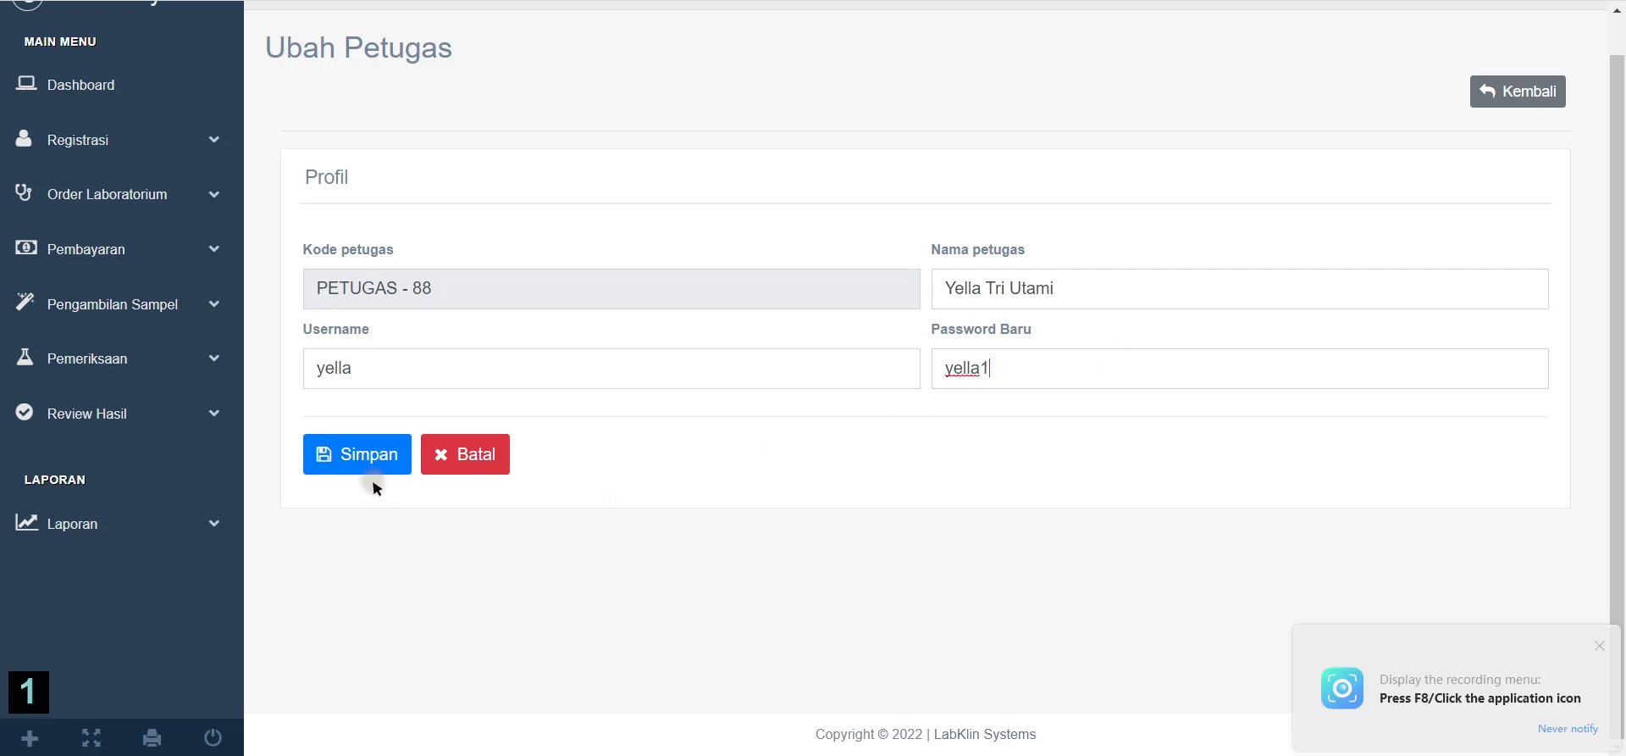
left_click(325, 462)
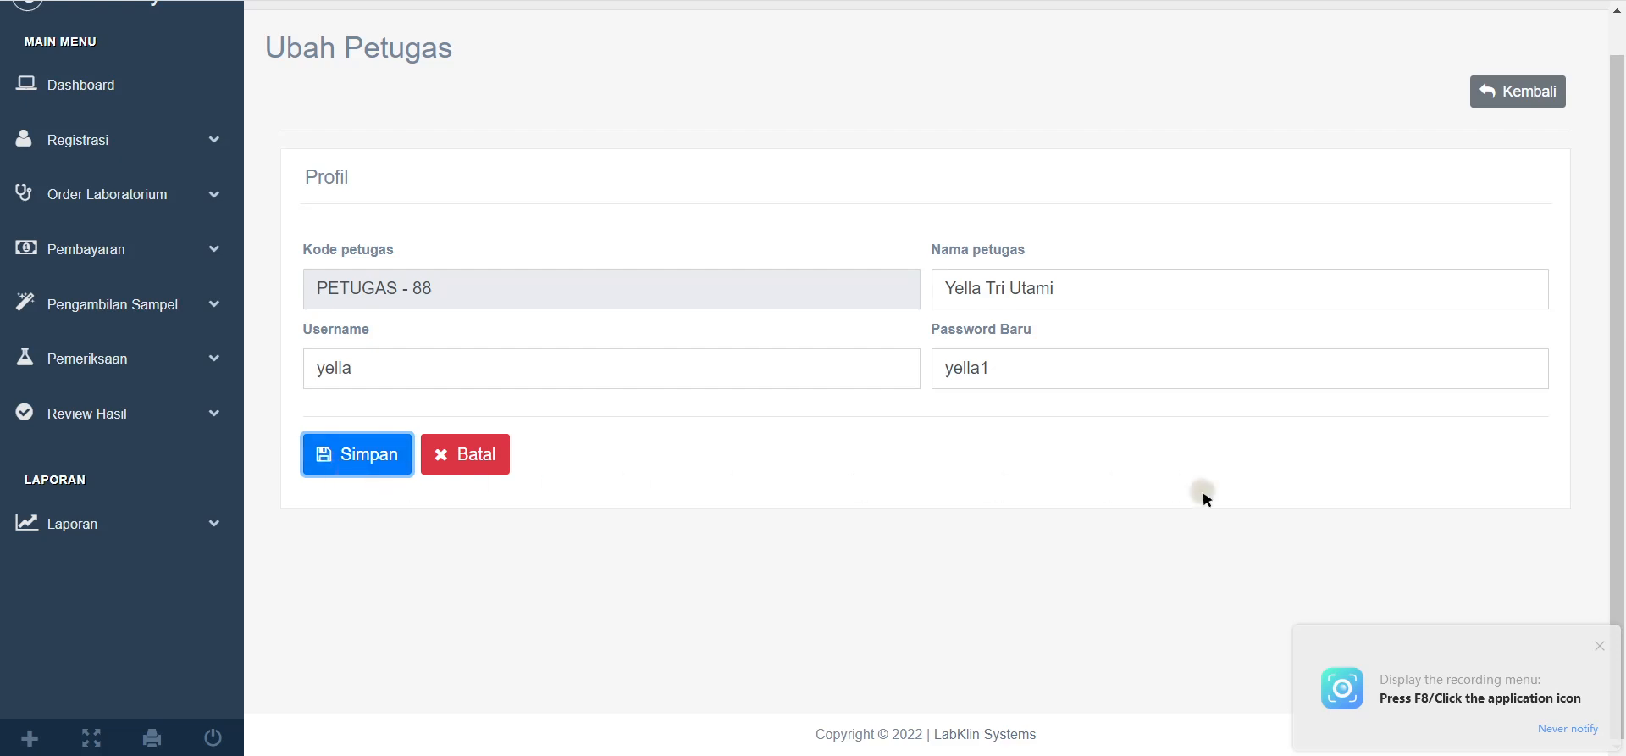
Step: Review the Data Petugas success message and open the account dropdown
scroll(1370, 521, "up", 1)
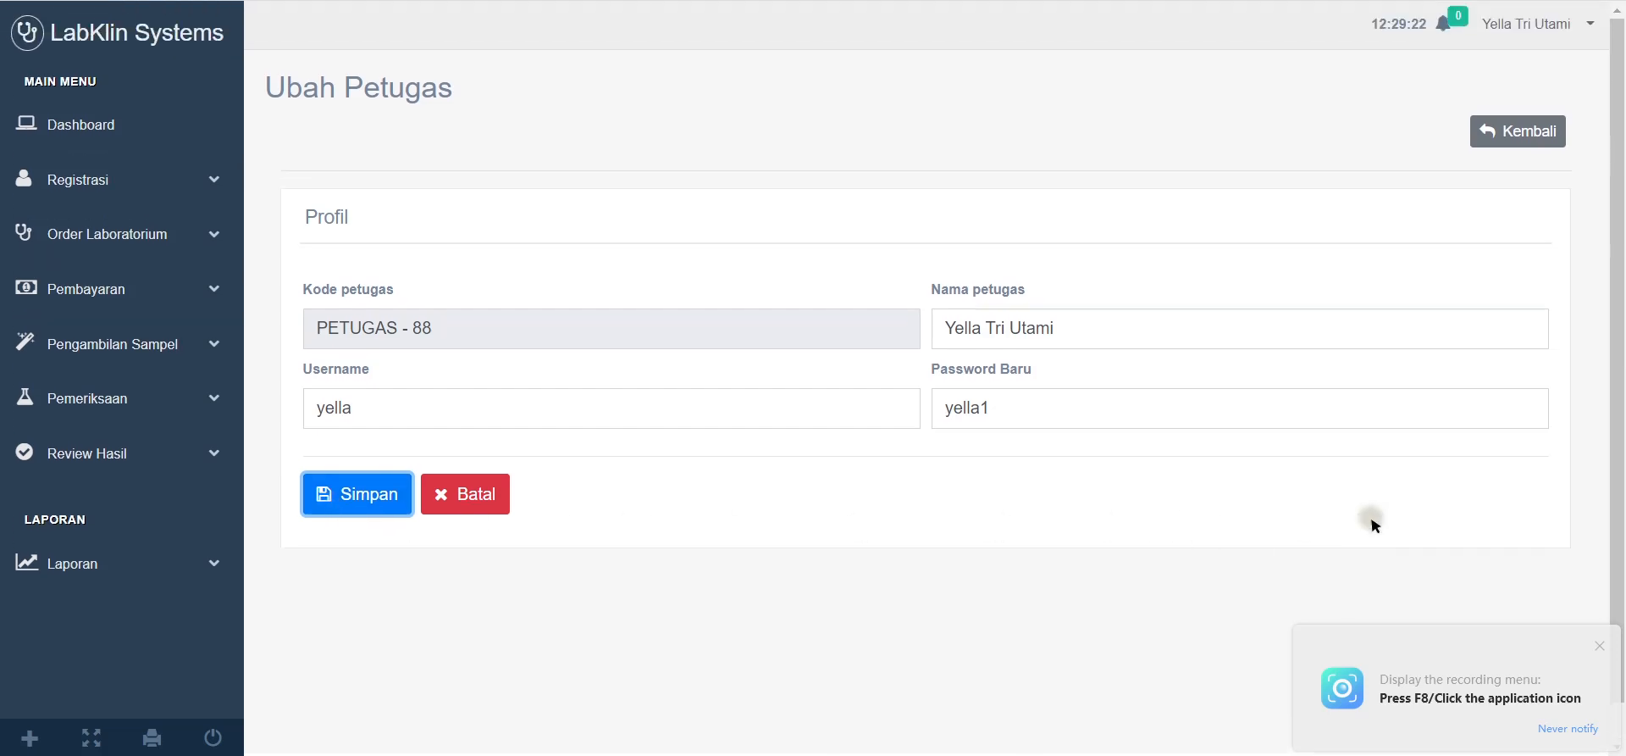
left_click(1601, 653)
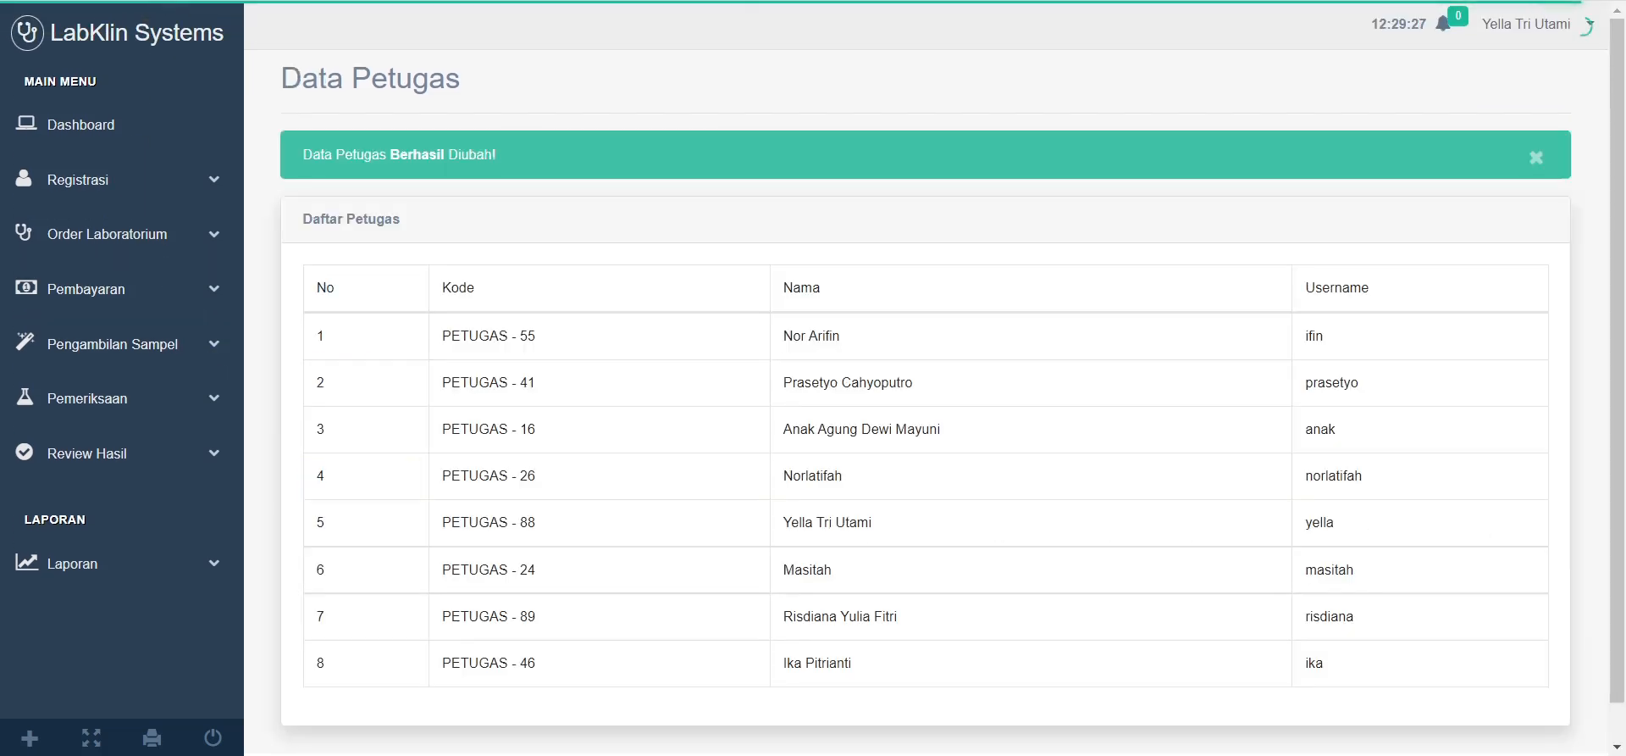
scroll(1074, 254, "down", 1)
scroll(1129, 352, "up", 1)
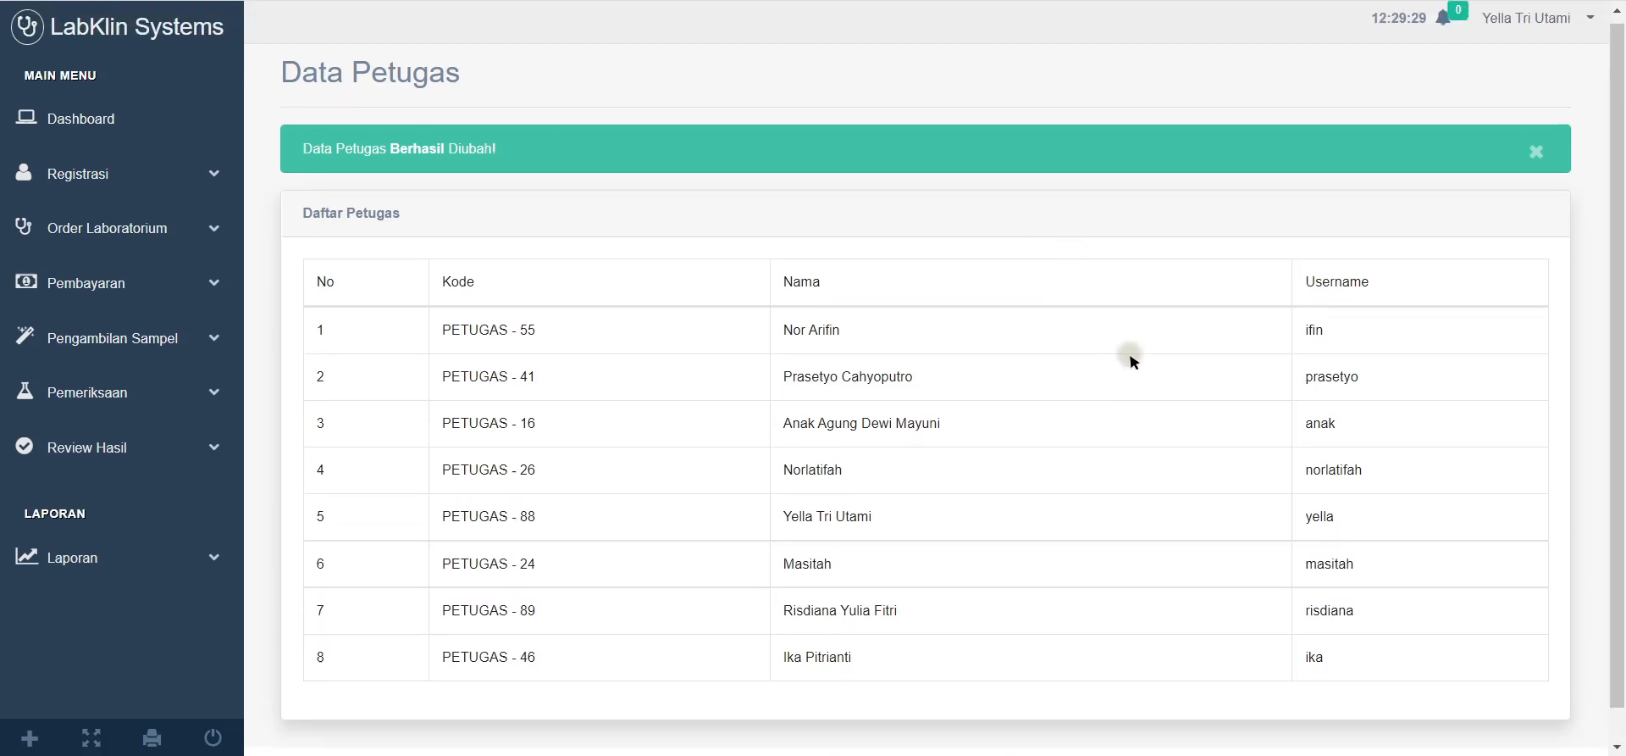
left_click(1529, 31)
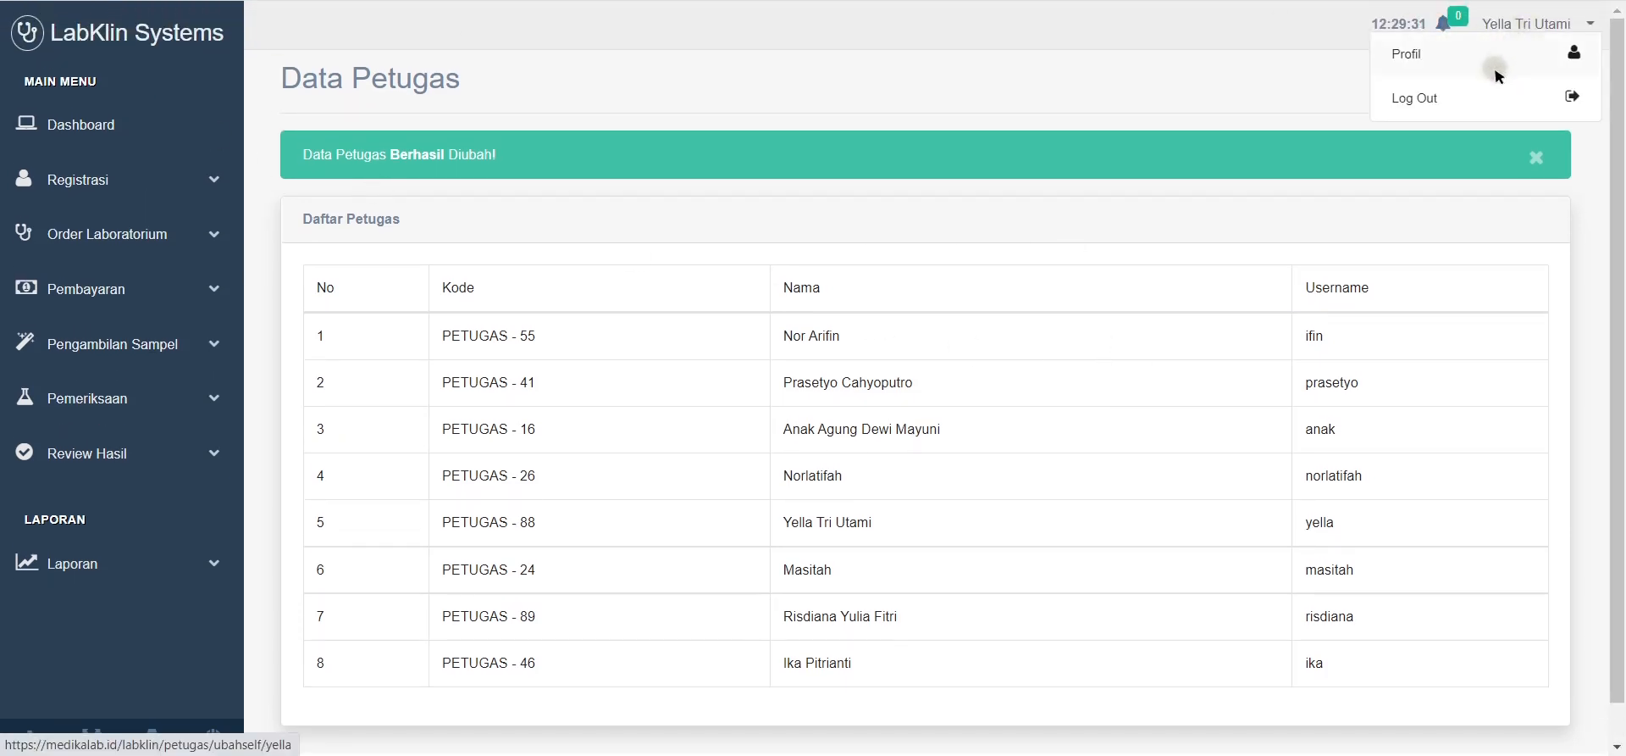
left_click(1489, 91)
Step: Log out and log back in as Petugas with the username and new password
left_click(839, 271)
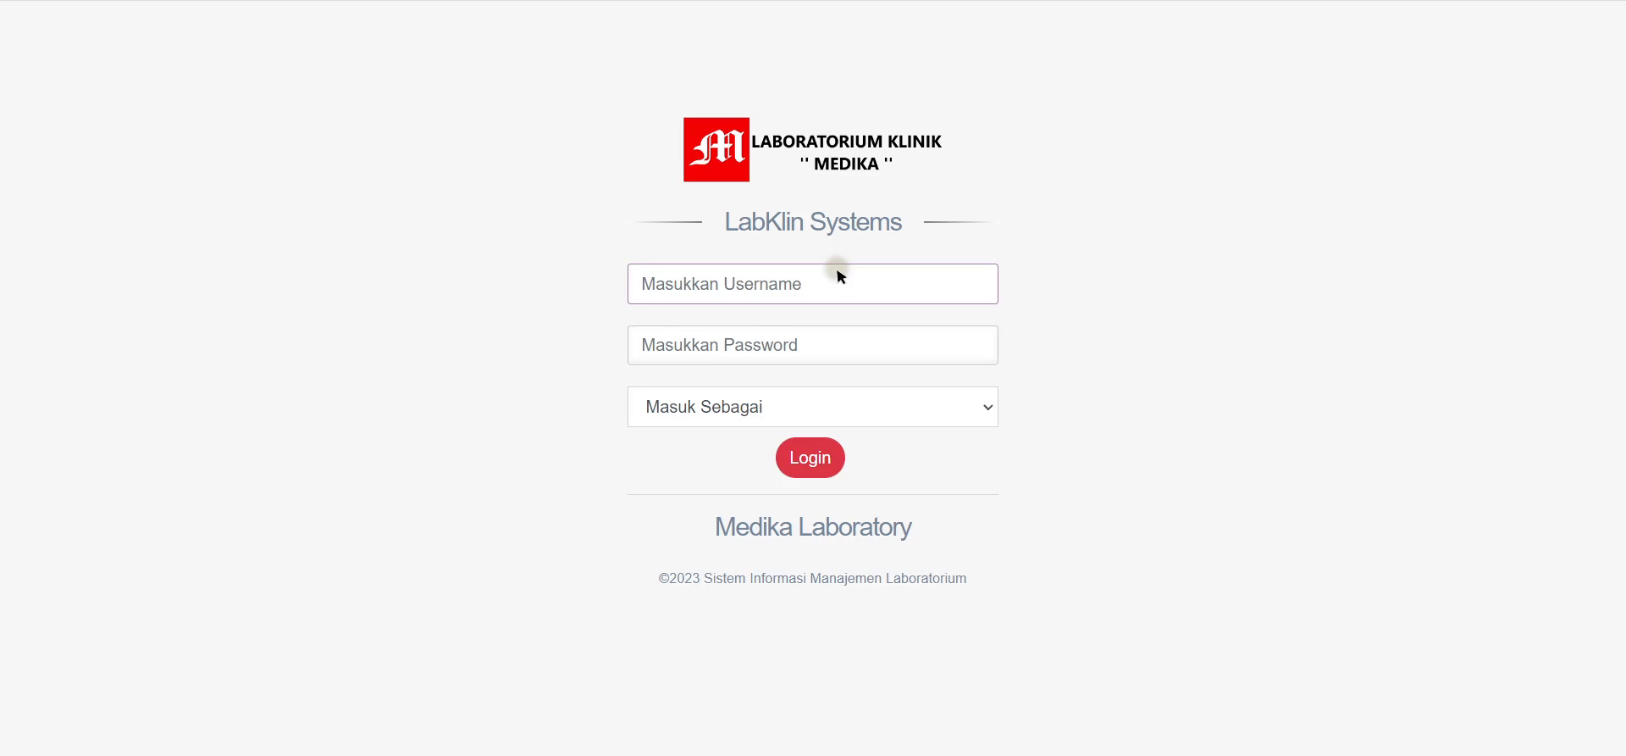
type("yella")
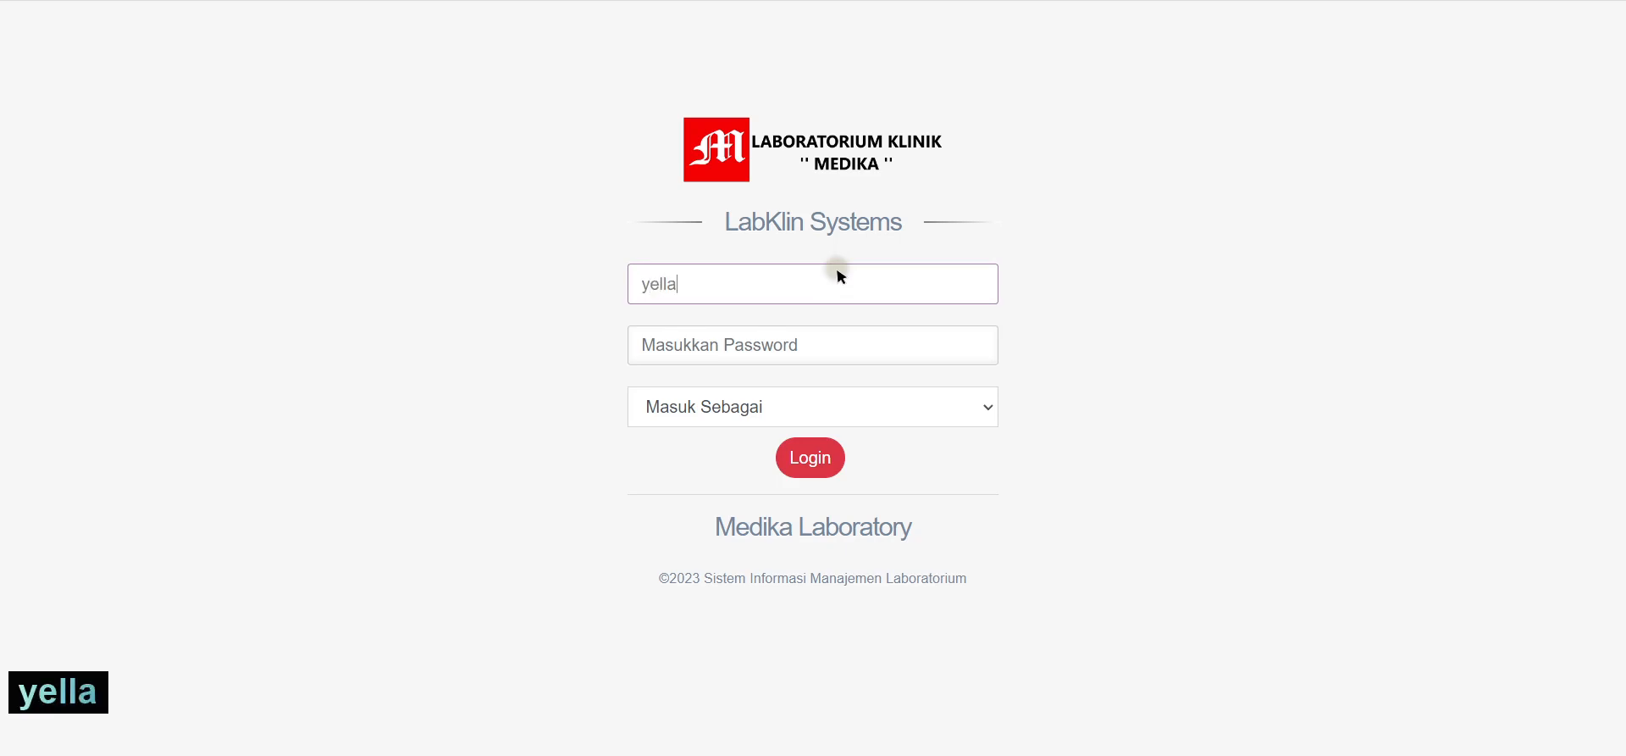
key("Tab")
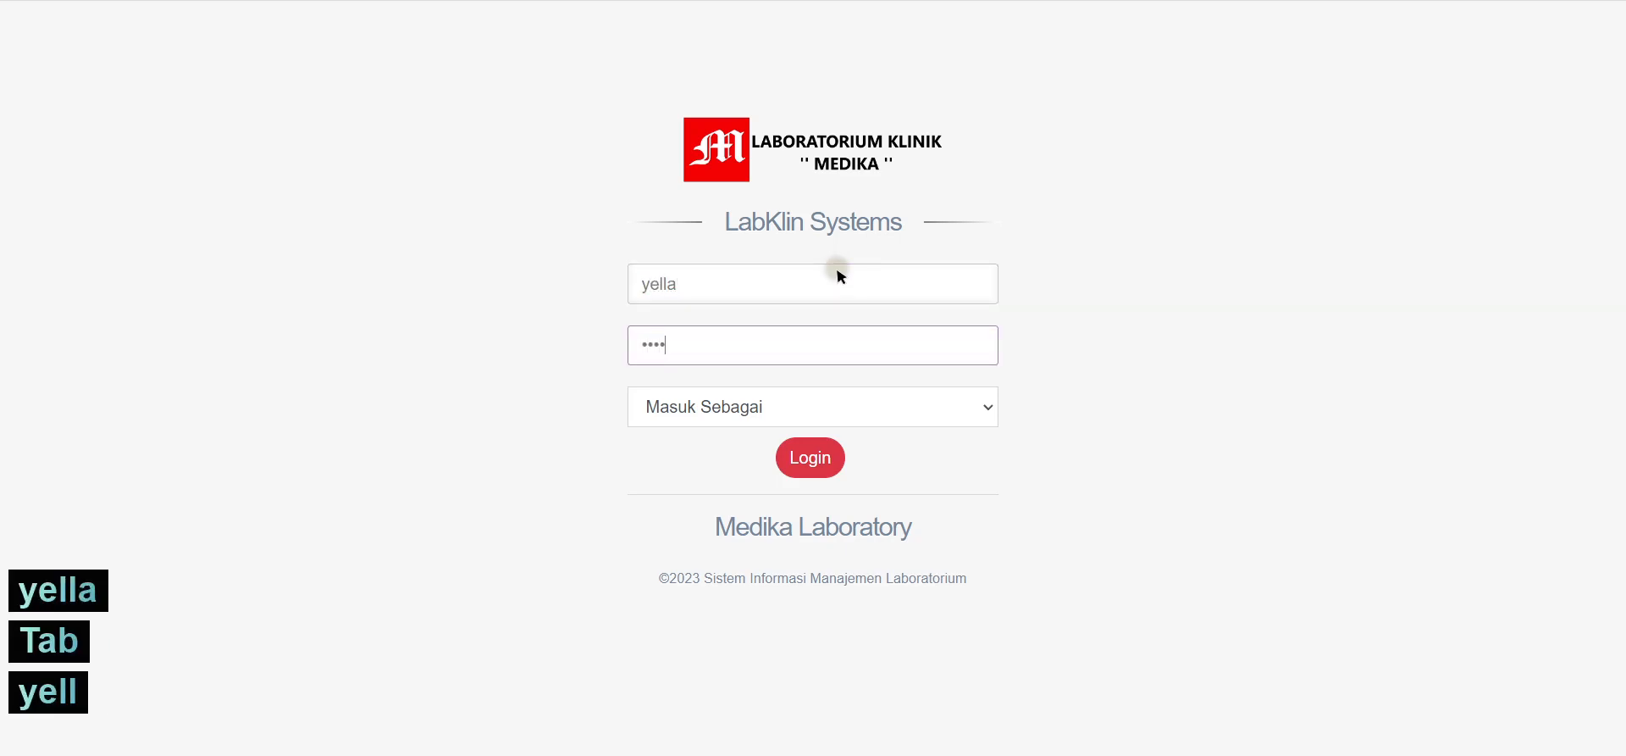
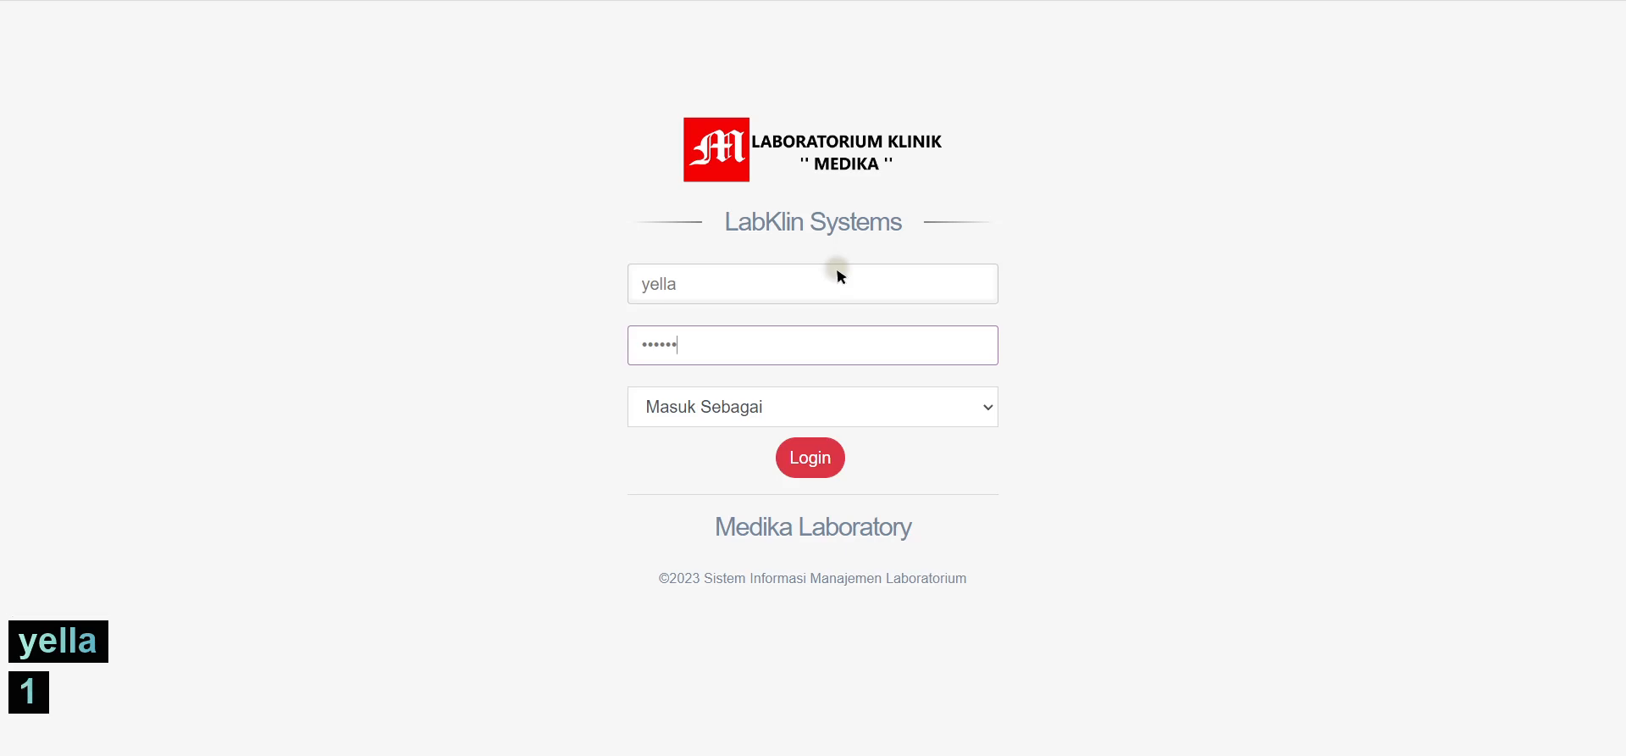
left_click(689, 418)
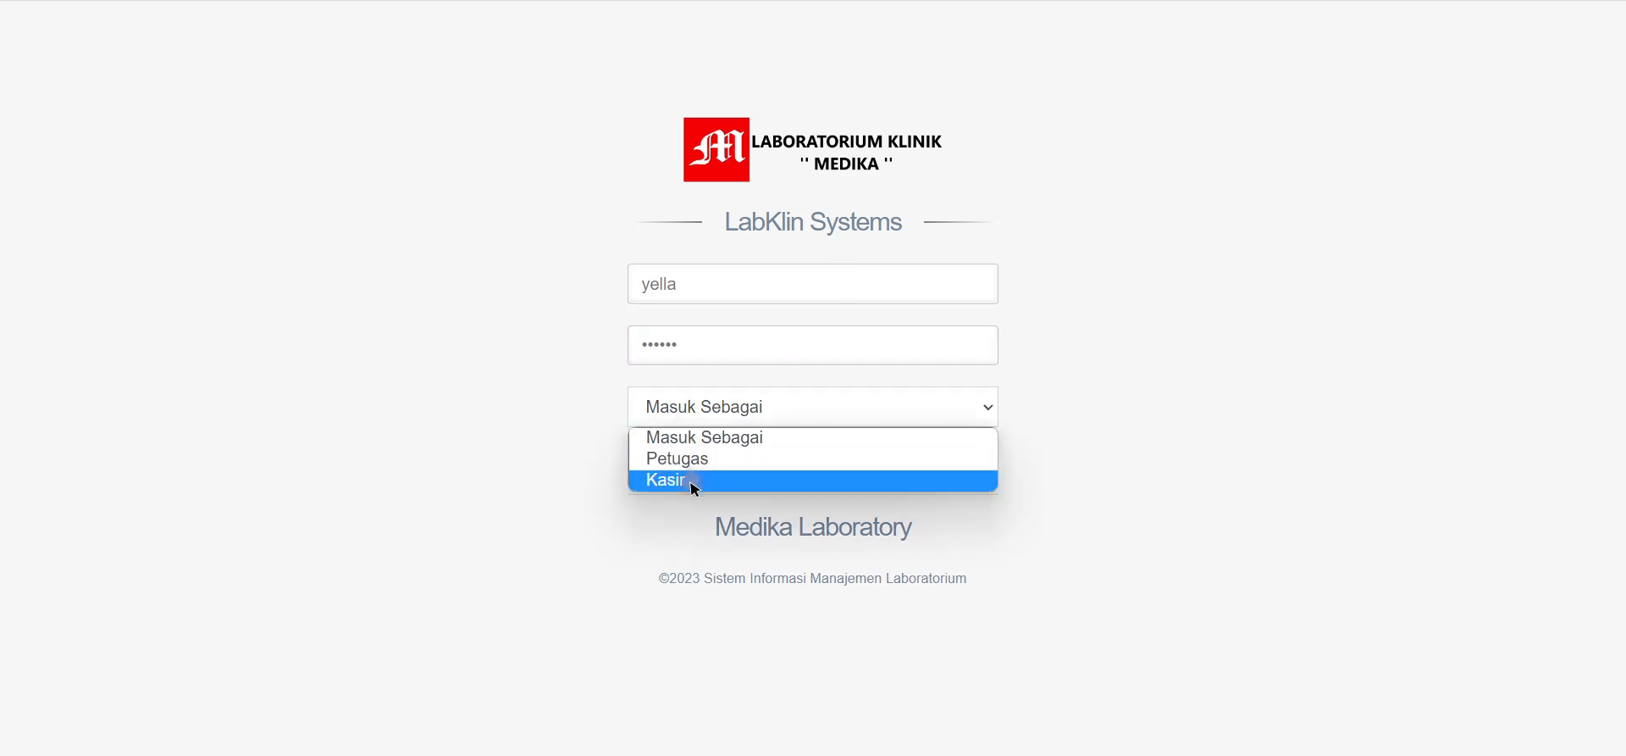
left_click(690, 461)
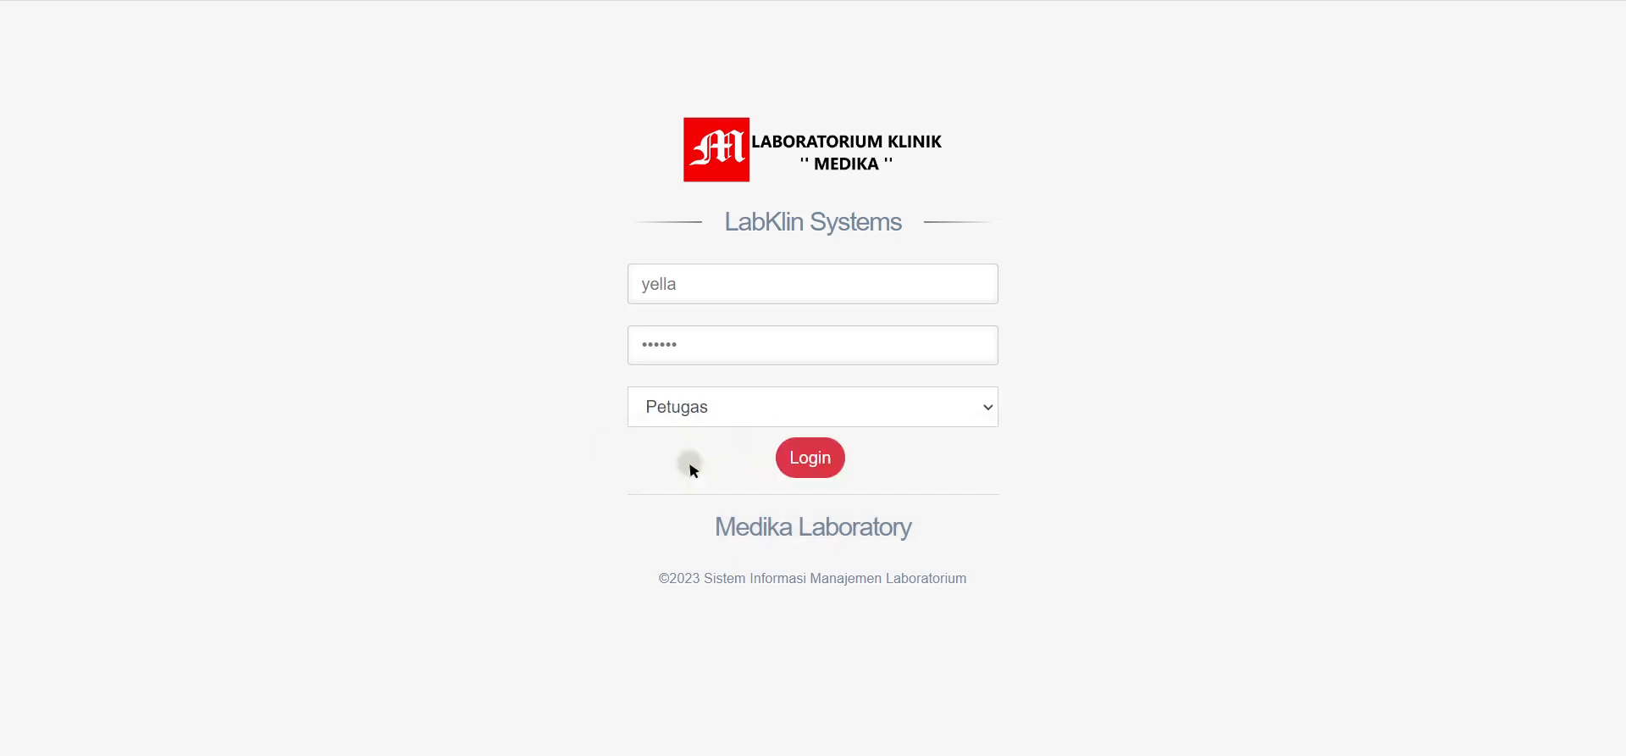
left_click(809, 461)
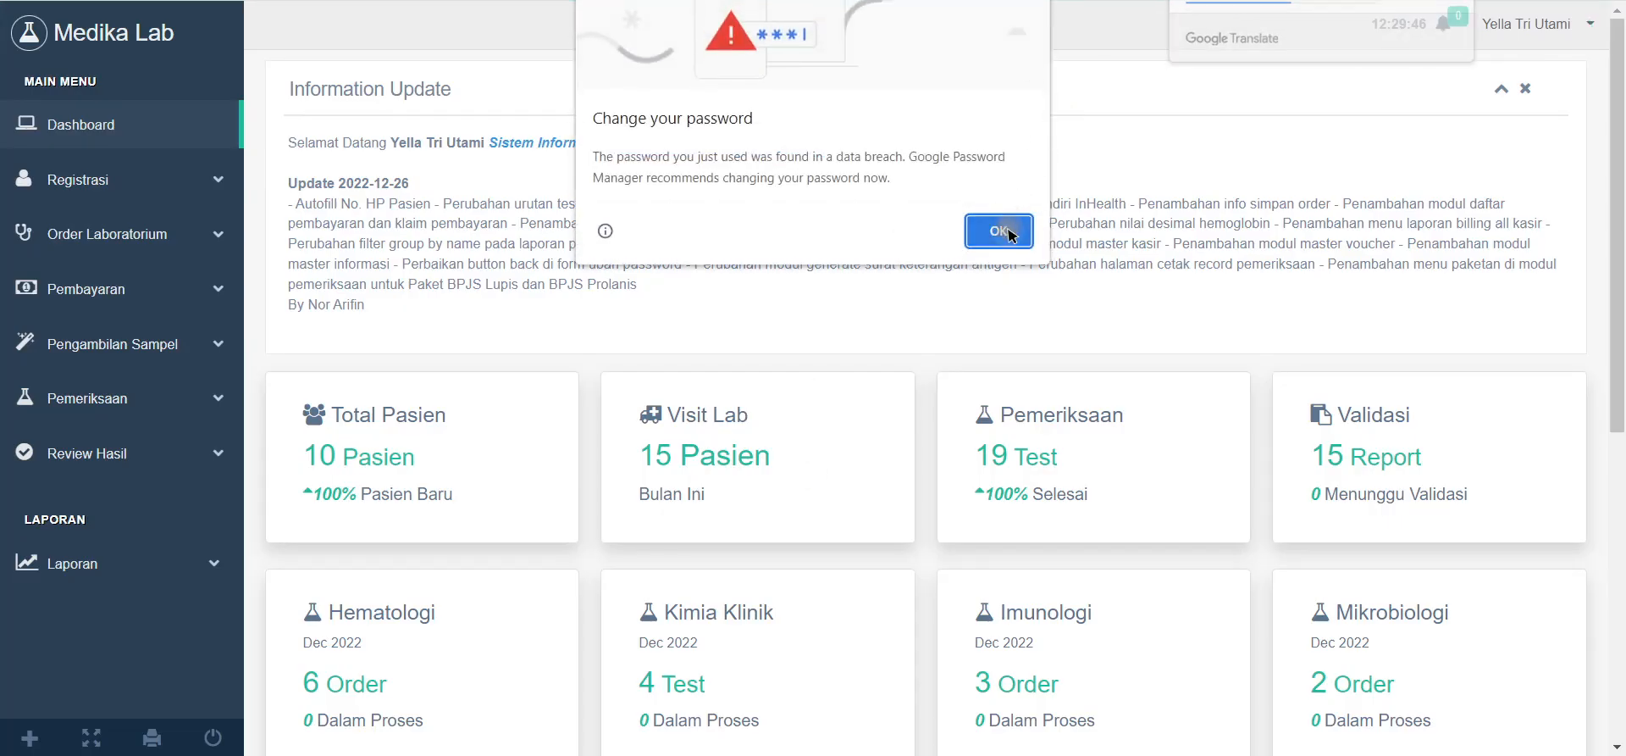
Step: Dismiss Chrome's password prompts, close the Information Update panel, and expand Registrasi
left_click(999, 230)
left_click(1421, 250)
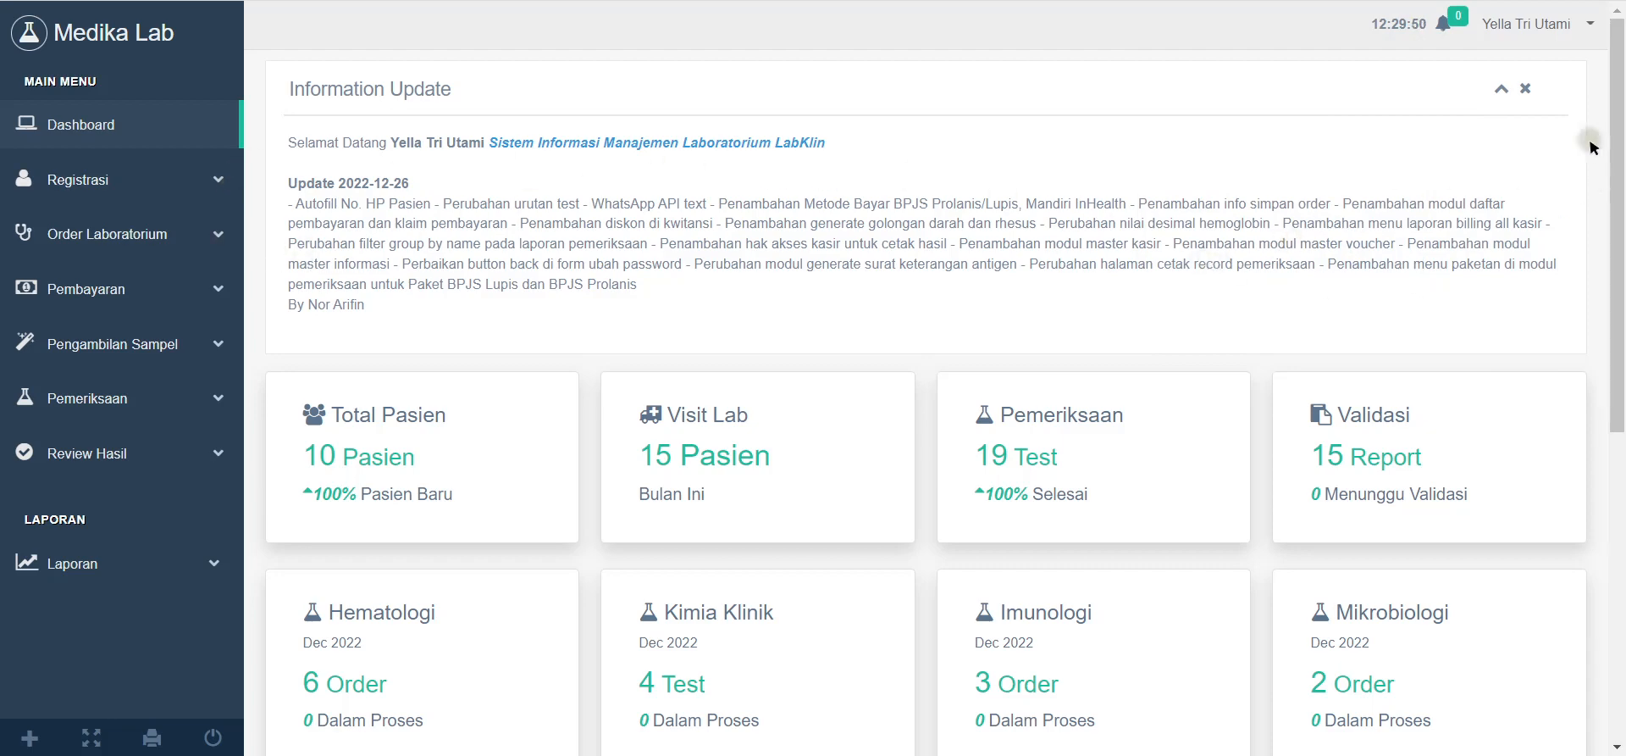
left_click(1525, 89)
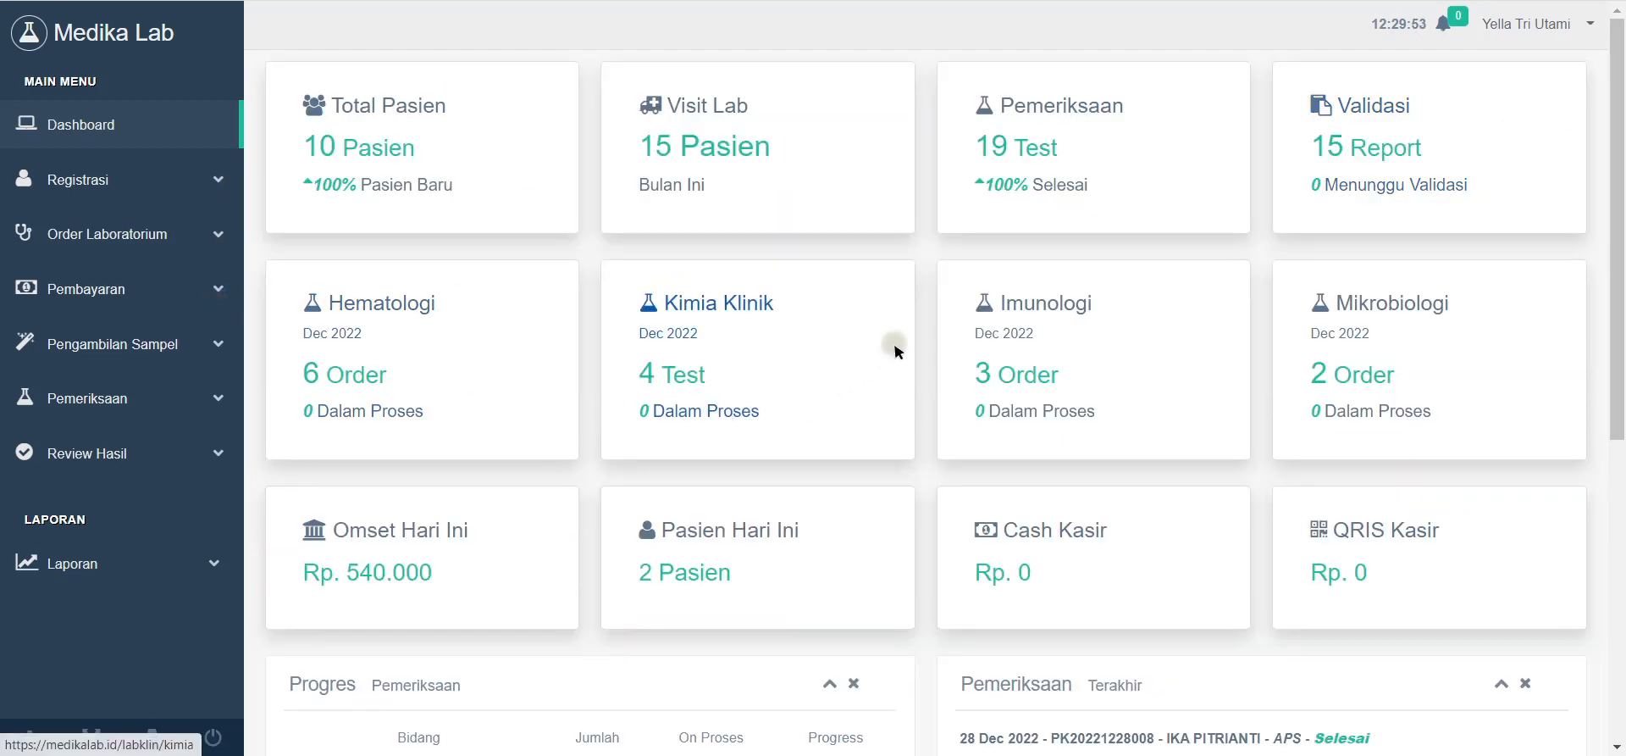
scroll(1619, 265, "down", 5)
left_click_drag(1620, 265, 1567, 31)
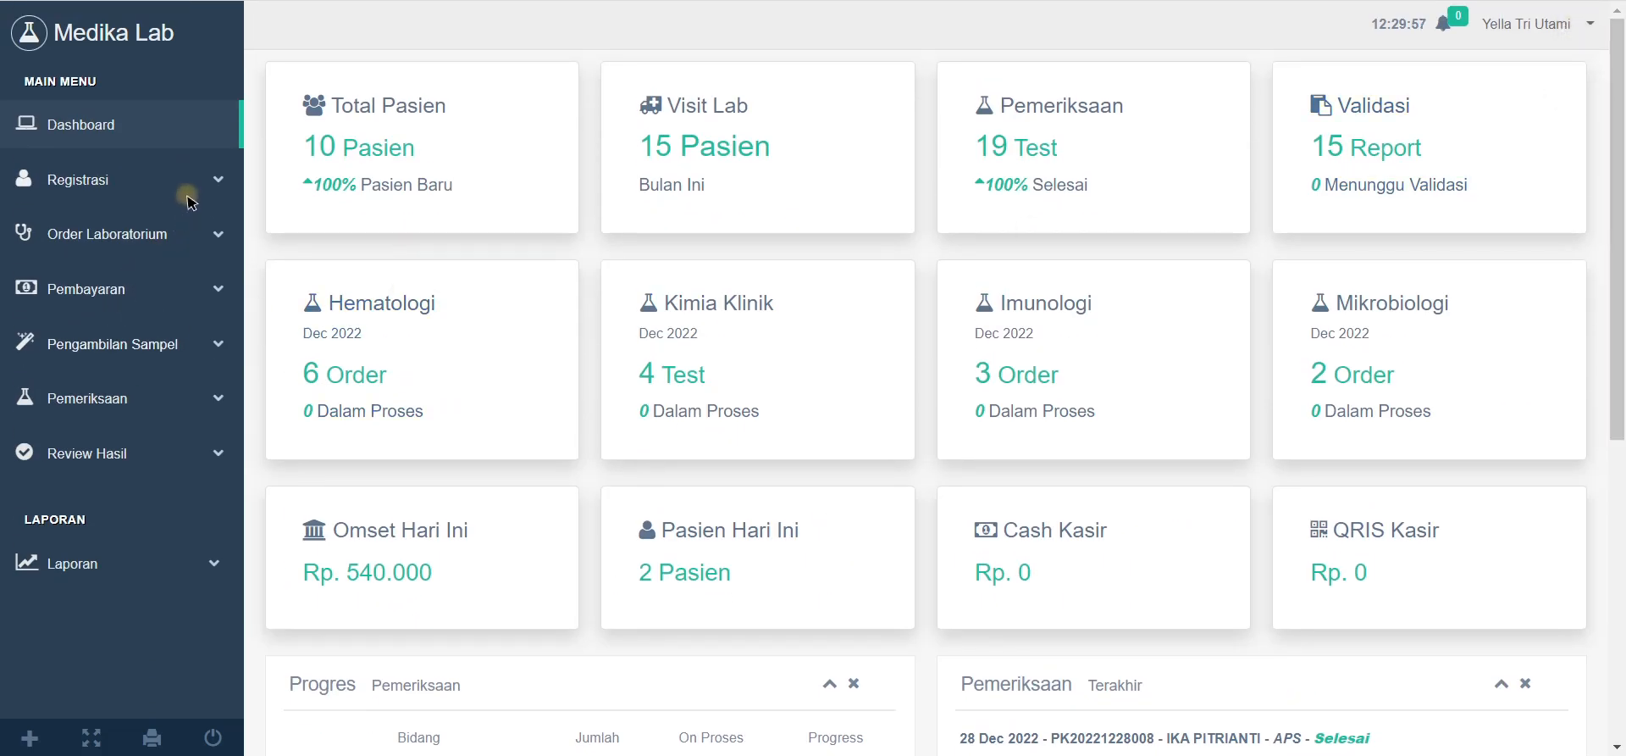
left_click(205, 181)
Step: Open the Data Pasien list, scroll through the ten patients, then start Tambah Pasien
left_click(68, 227)
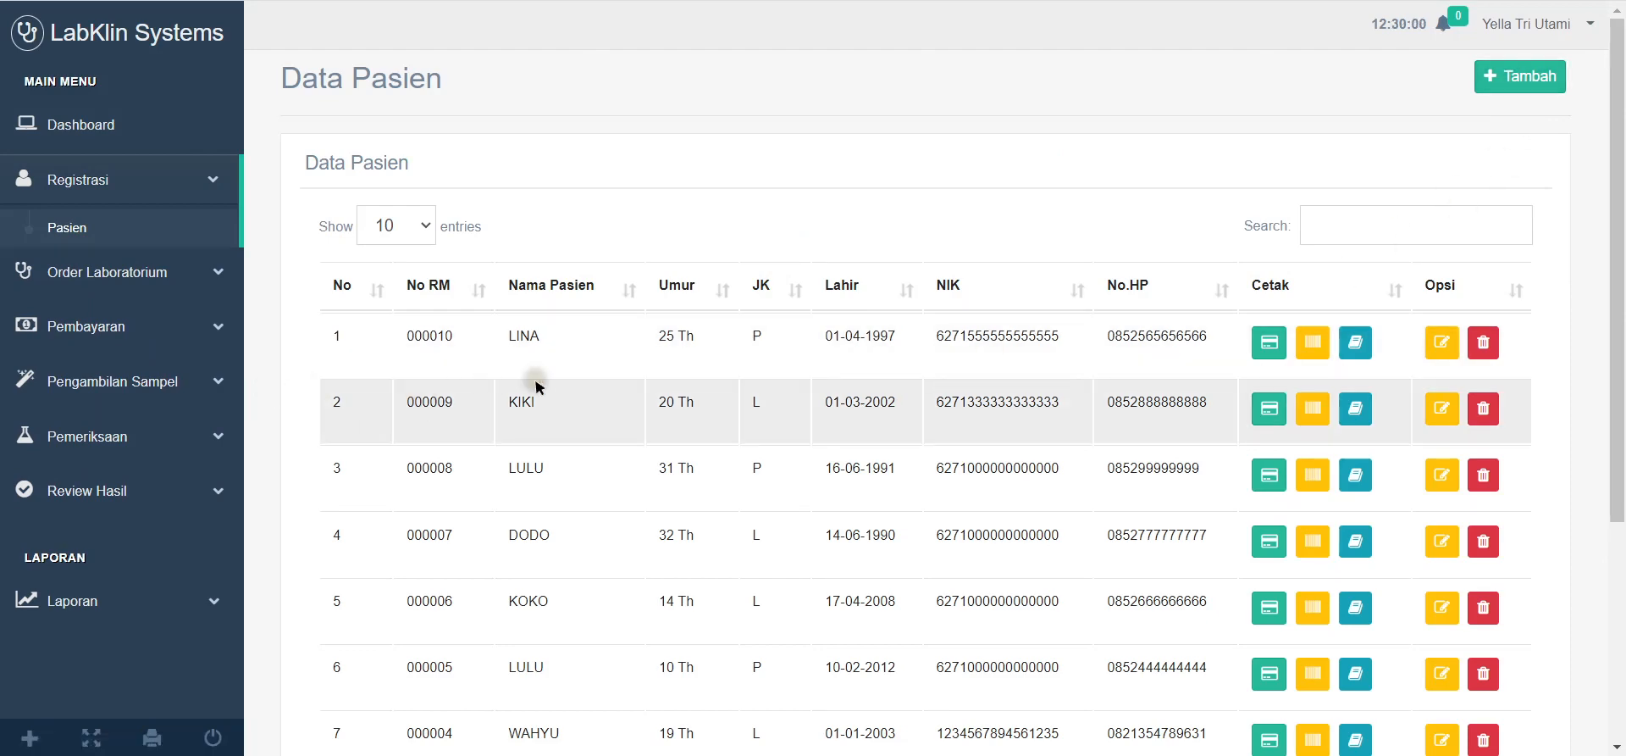
scroll(952, 390, "down", 4)
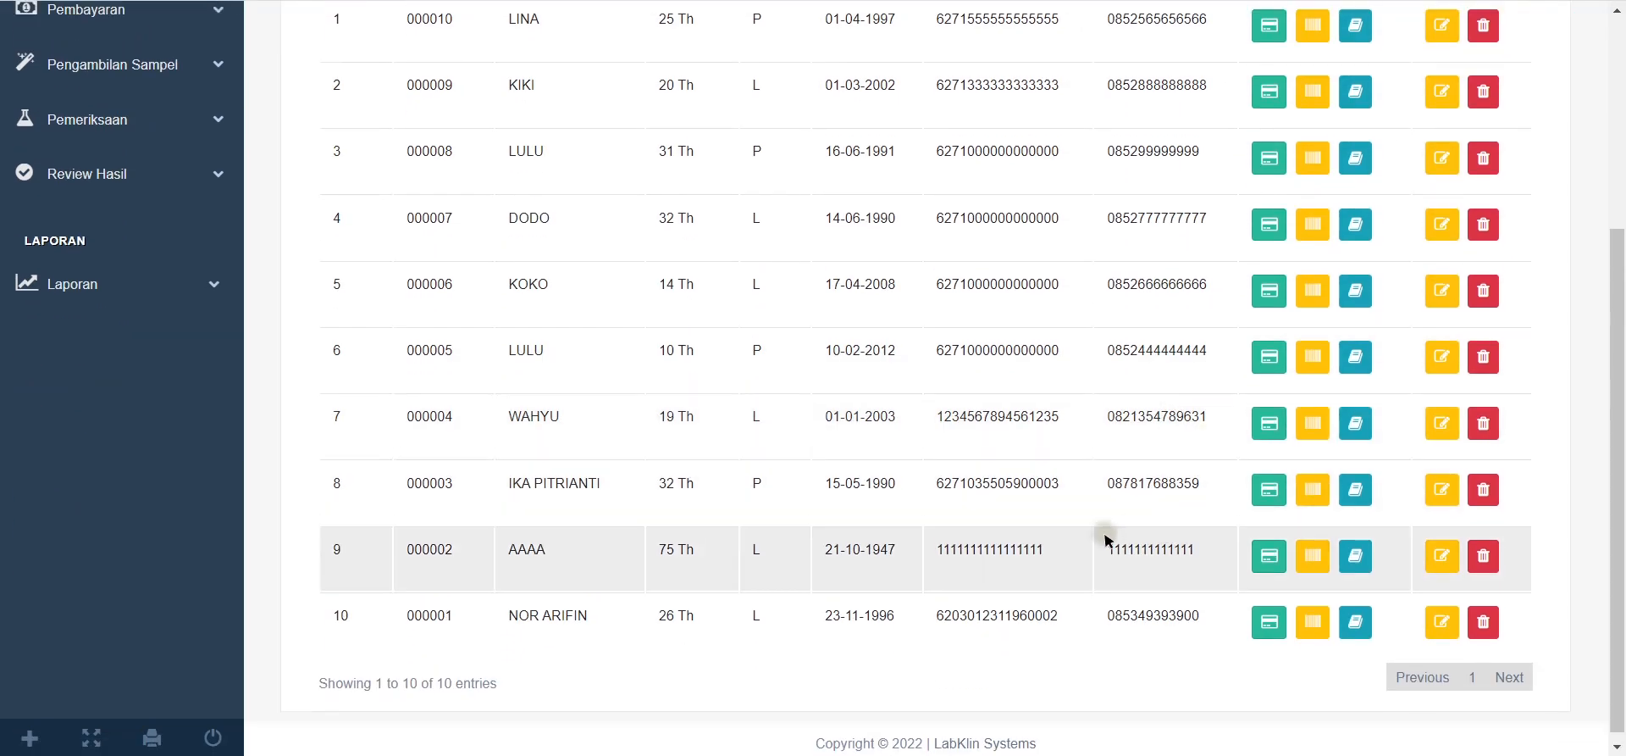
scroll(1103, 538, "up", 4)
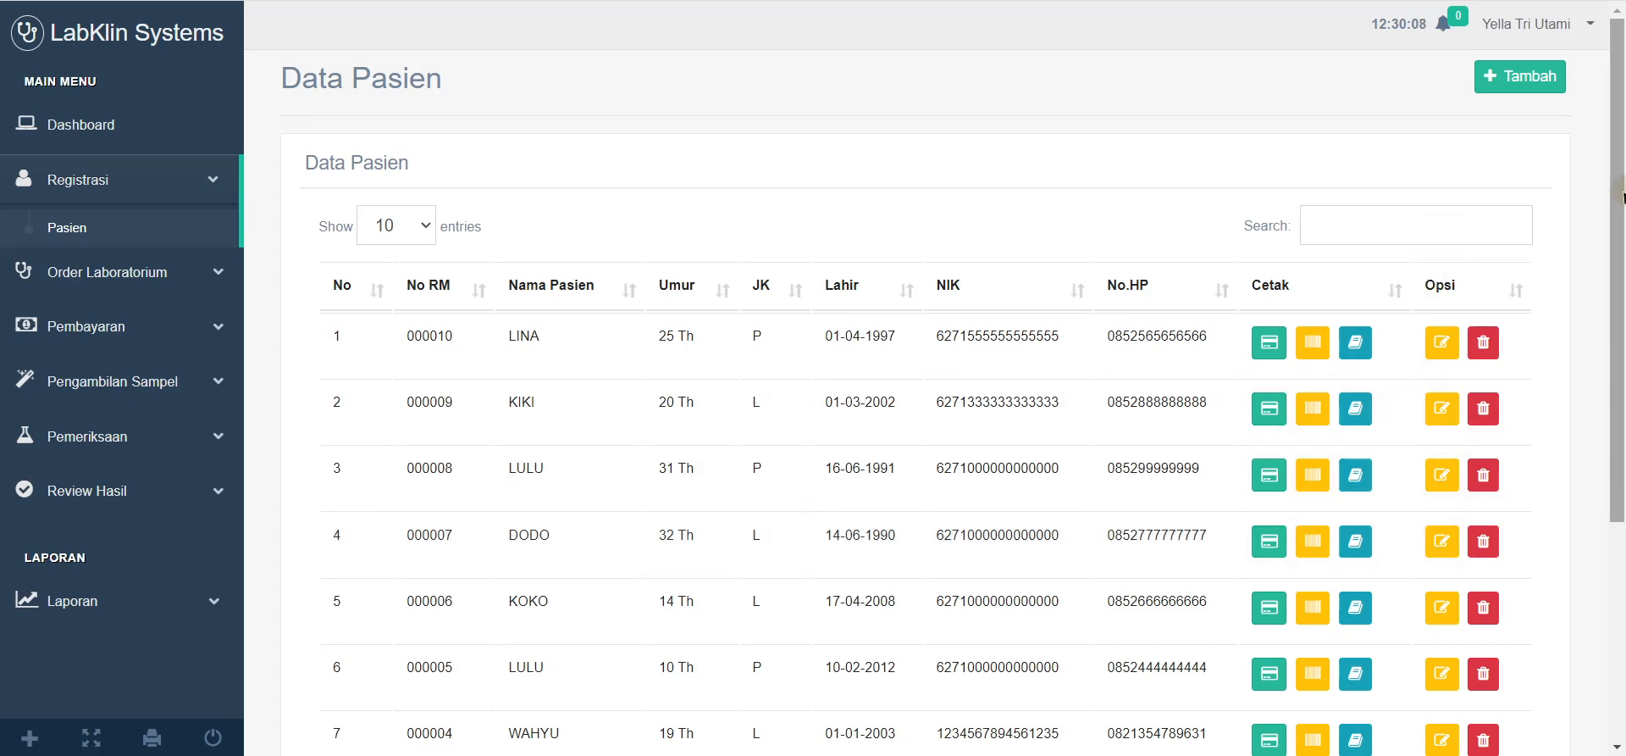
left_click_drag(1622, 195, 1576, 170)
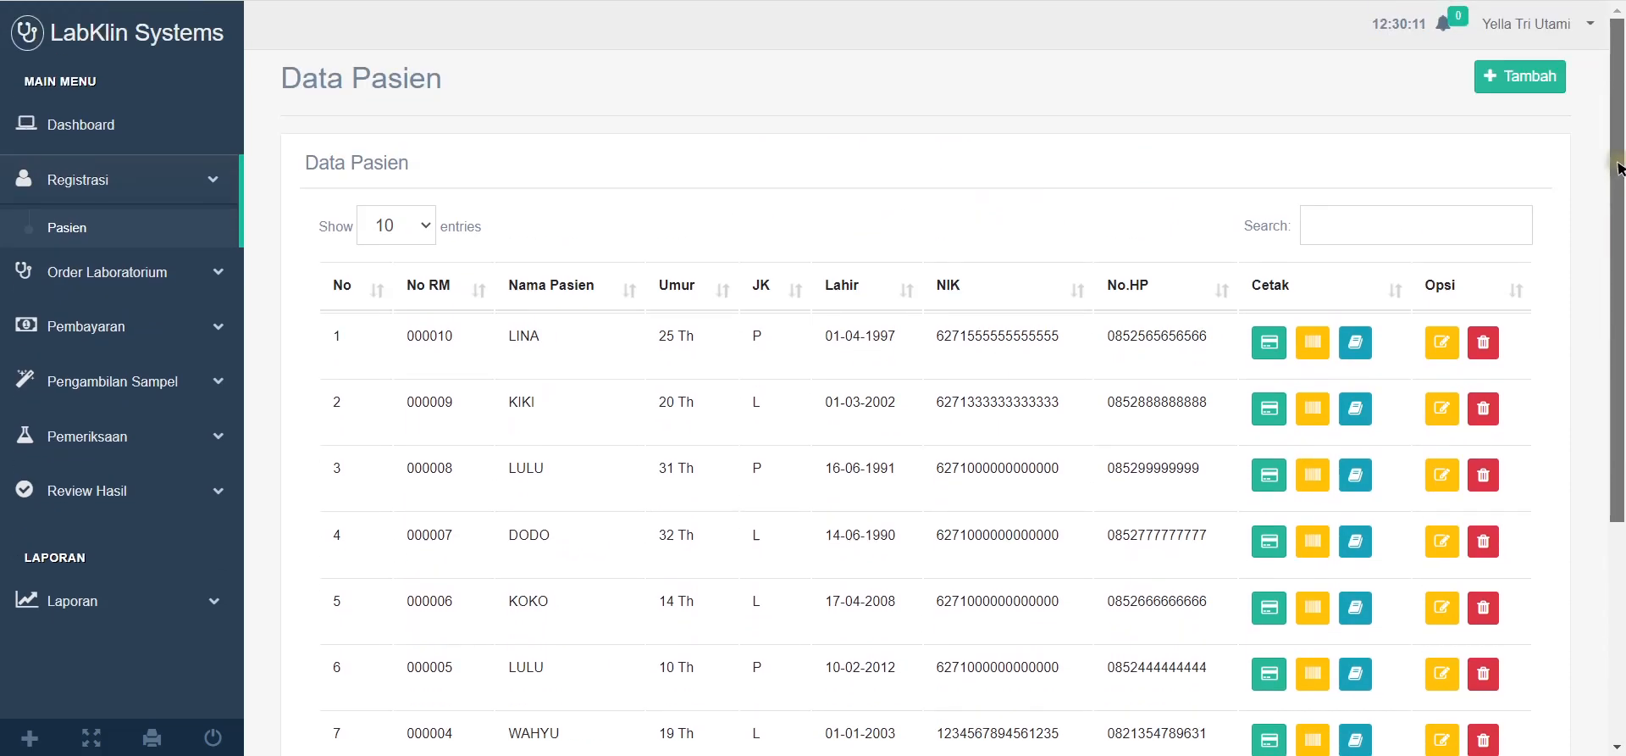
left_click(1520, 80)
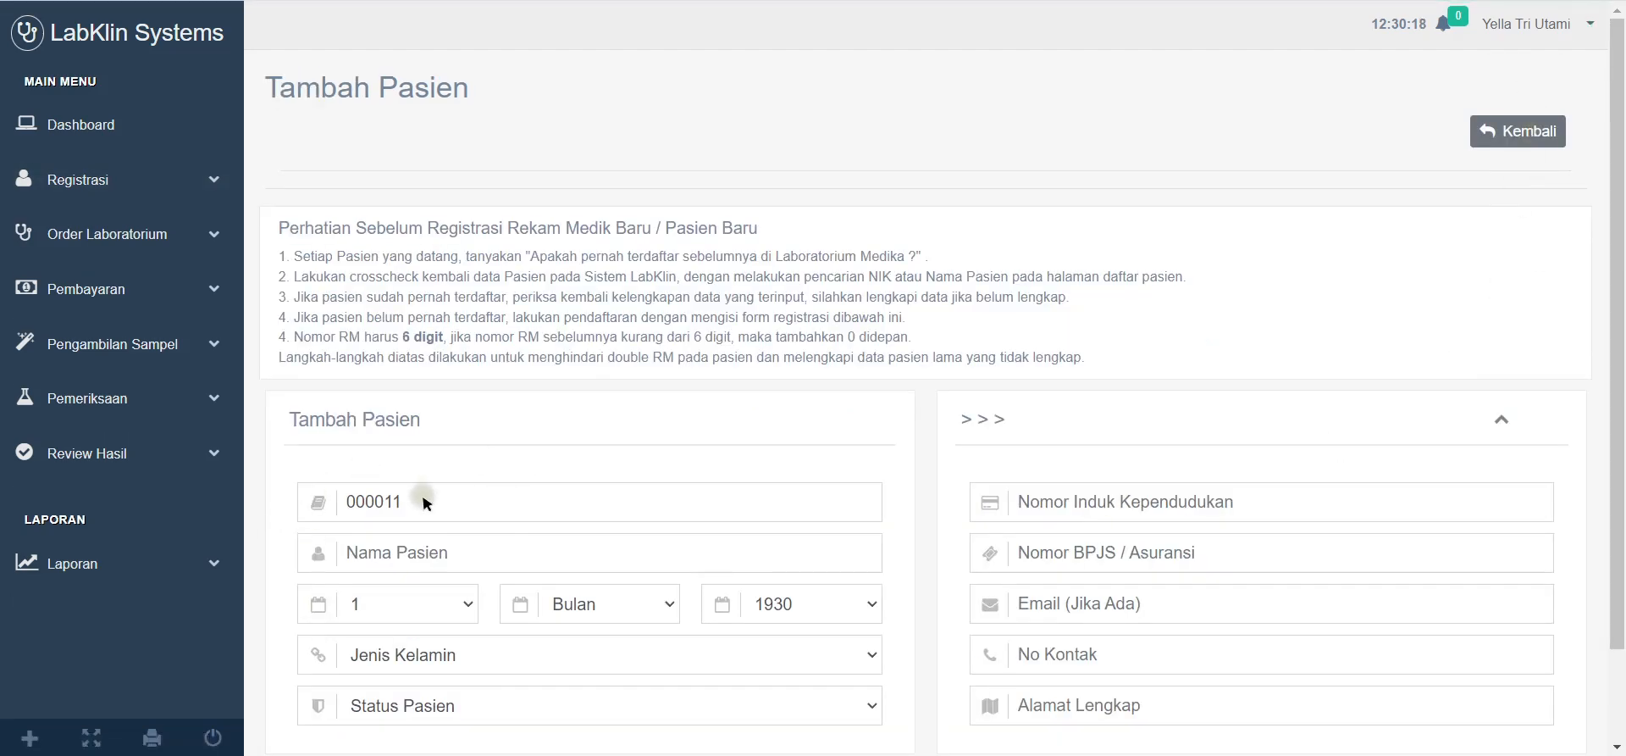
Step: Correct the No RM field to 000011
scroll(435, 320, "down", 3)
double_click(529, 401)
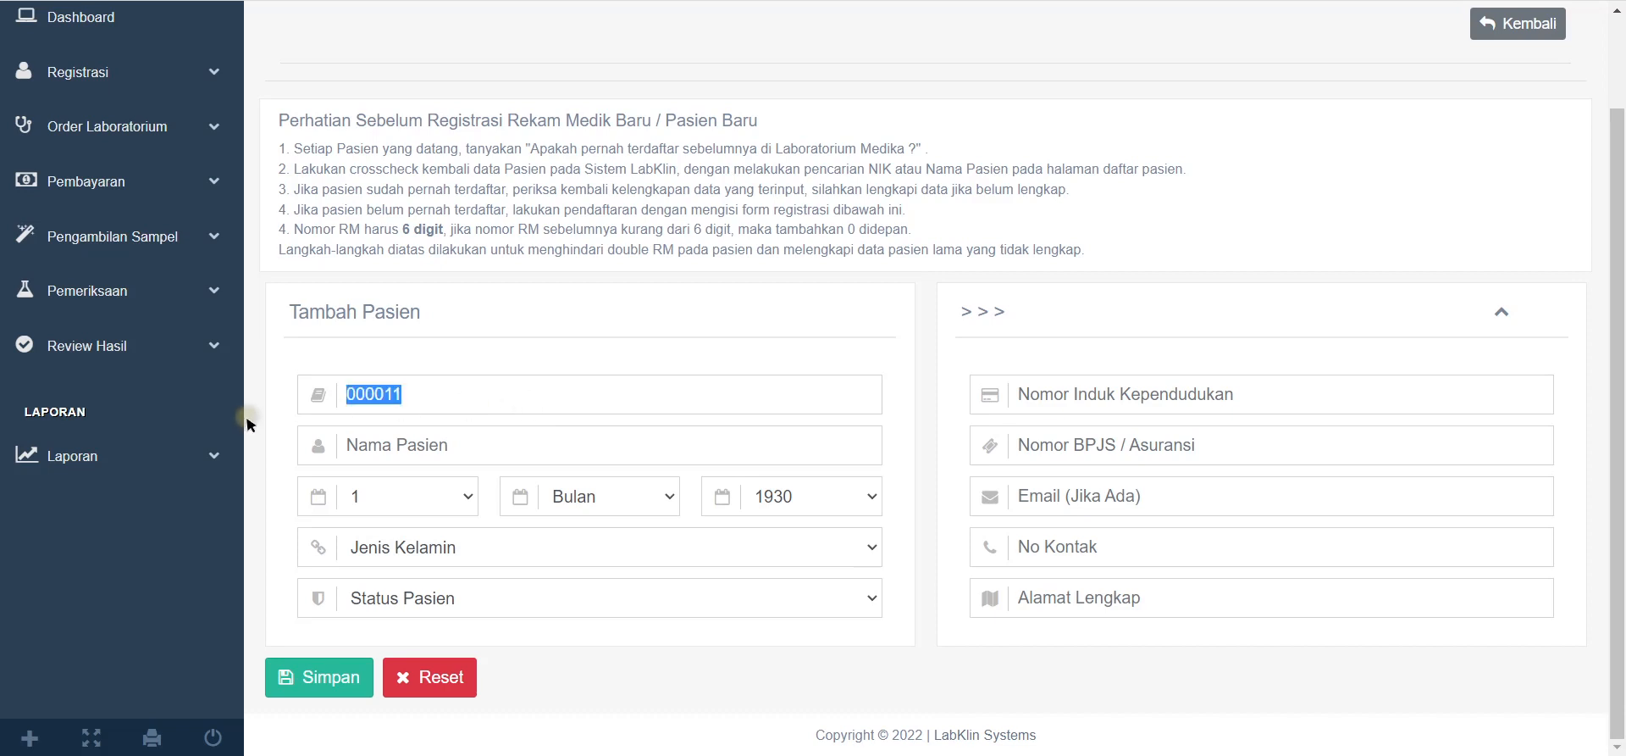
left_click(478, 356)
key("BackSpace")
type("2")
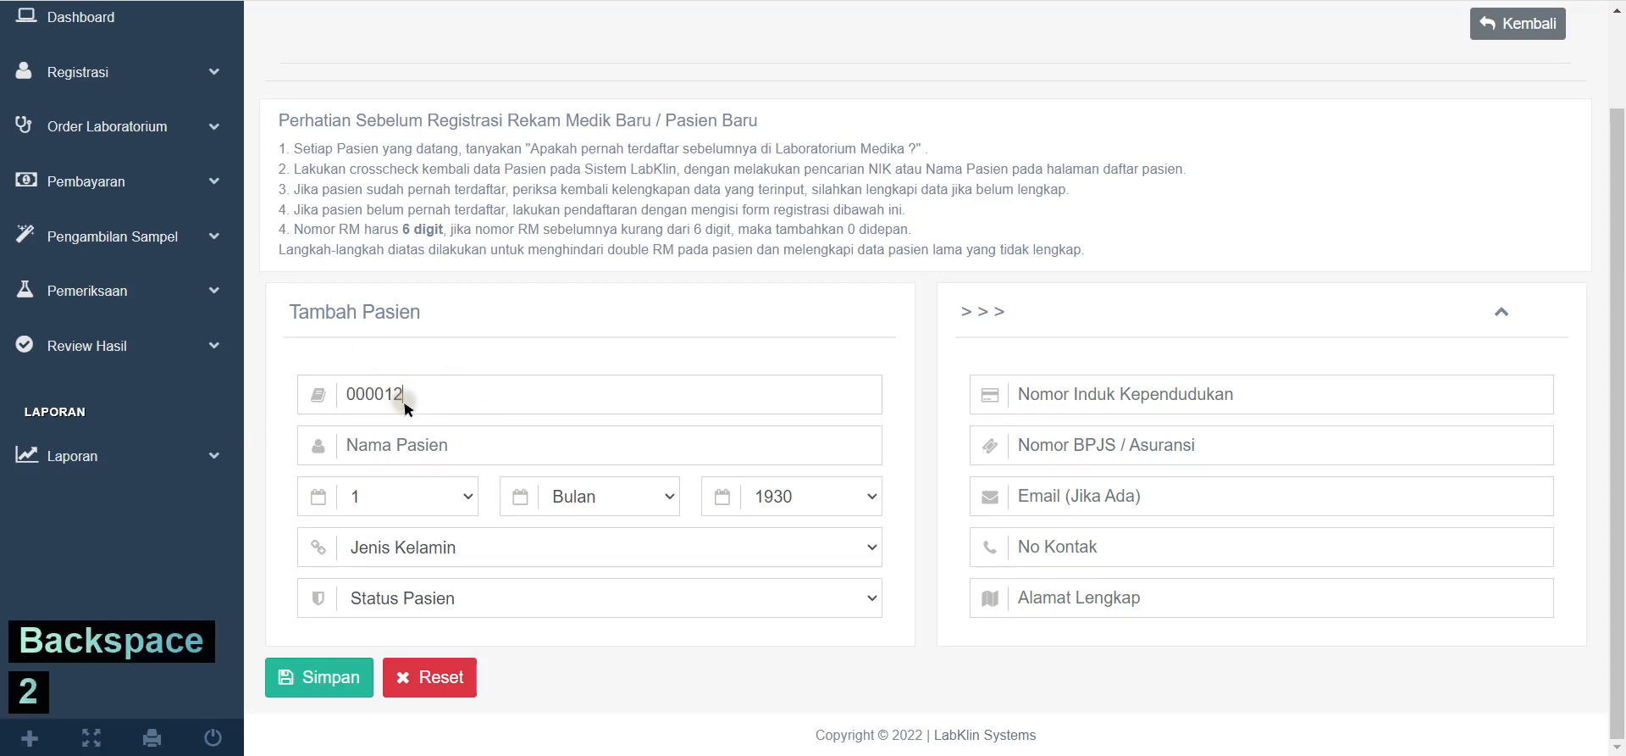
key("BackSpace")
type("1")
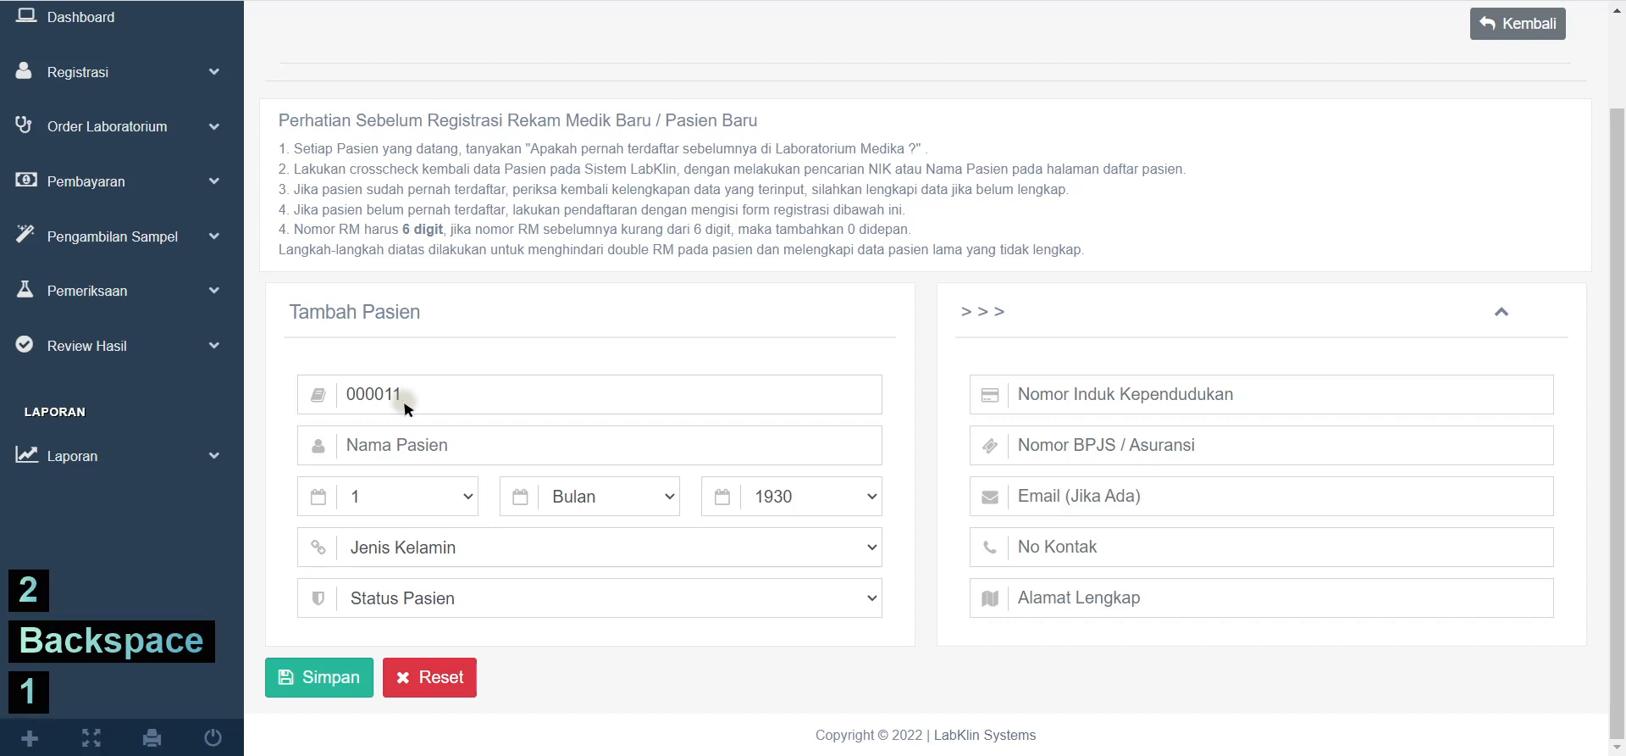
Step: Enter the patient's name, birth date 1 Desember 2020, Laki - Laki, and APS / UMUM status
left_click(477, 443)
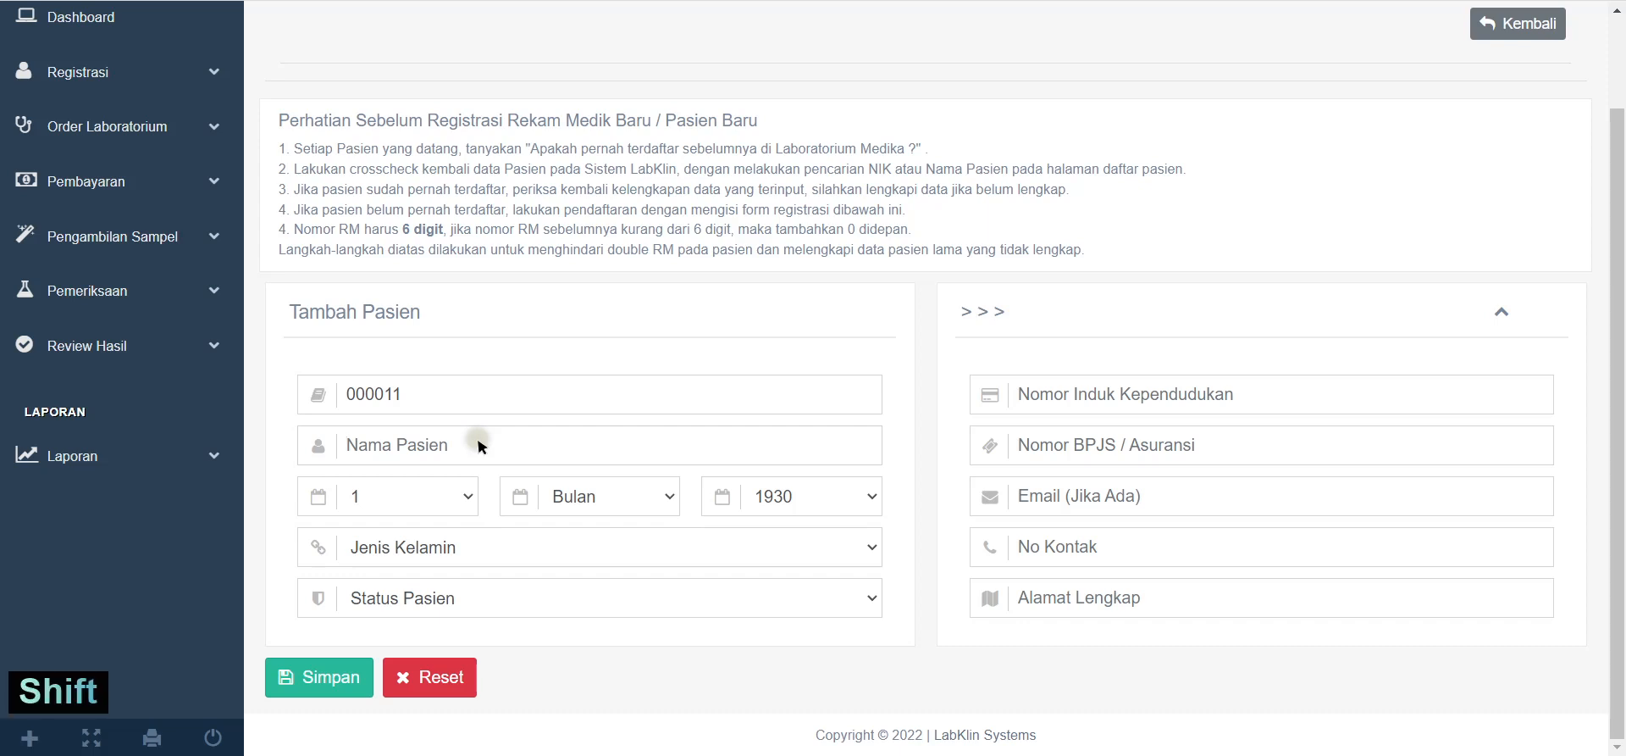
type("NAMA NAMA PASIEN")
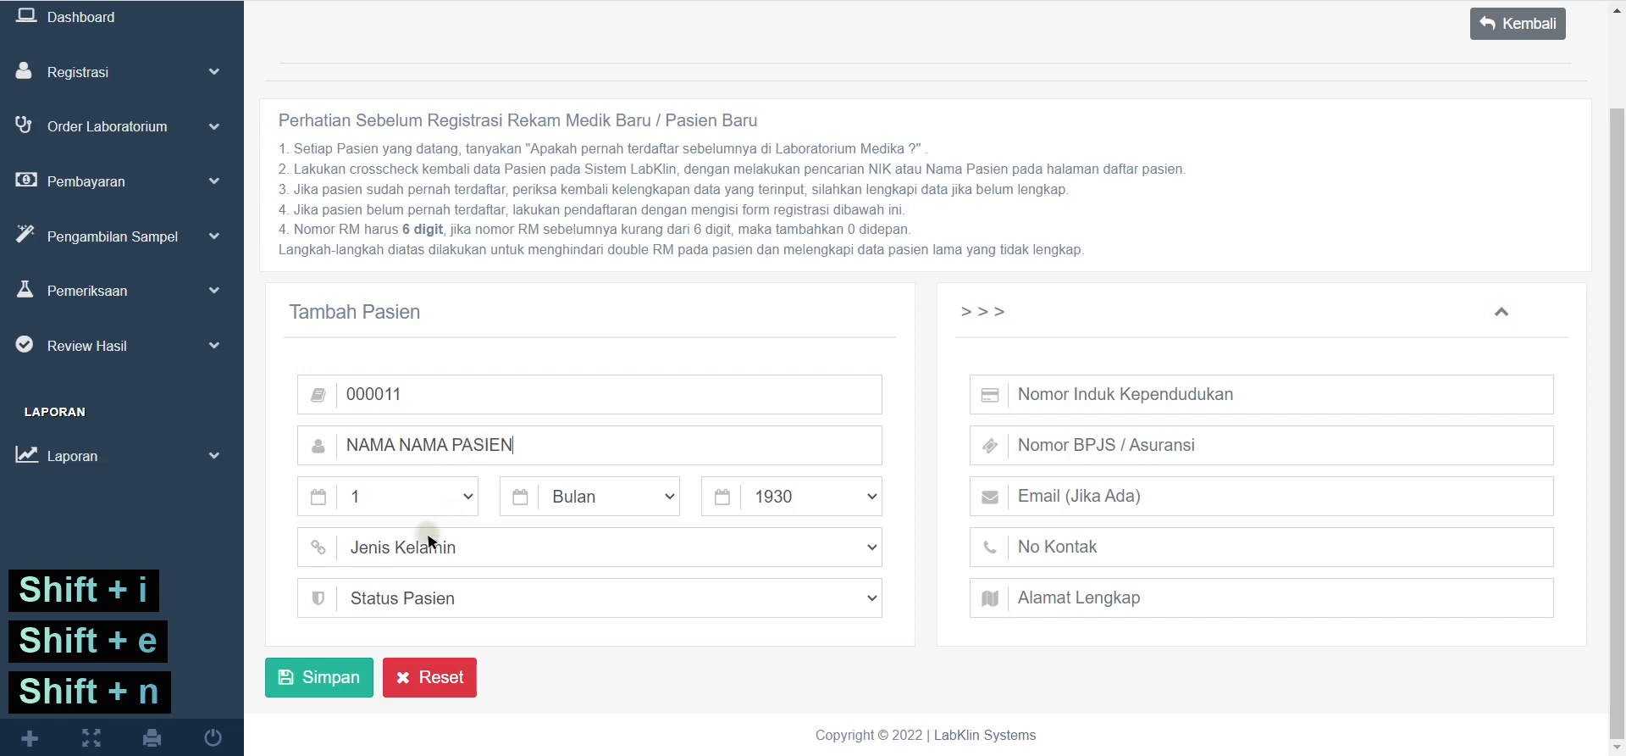
left_click(666, 498)
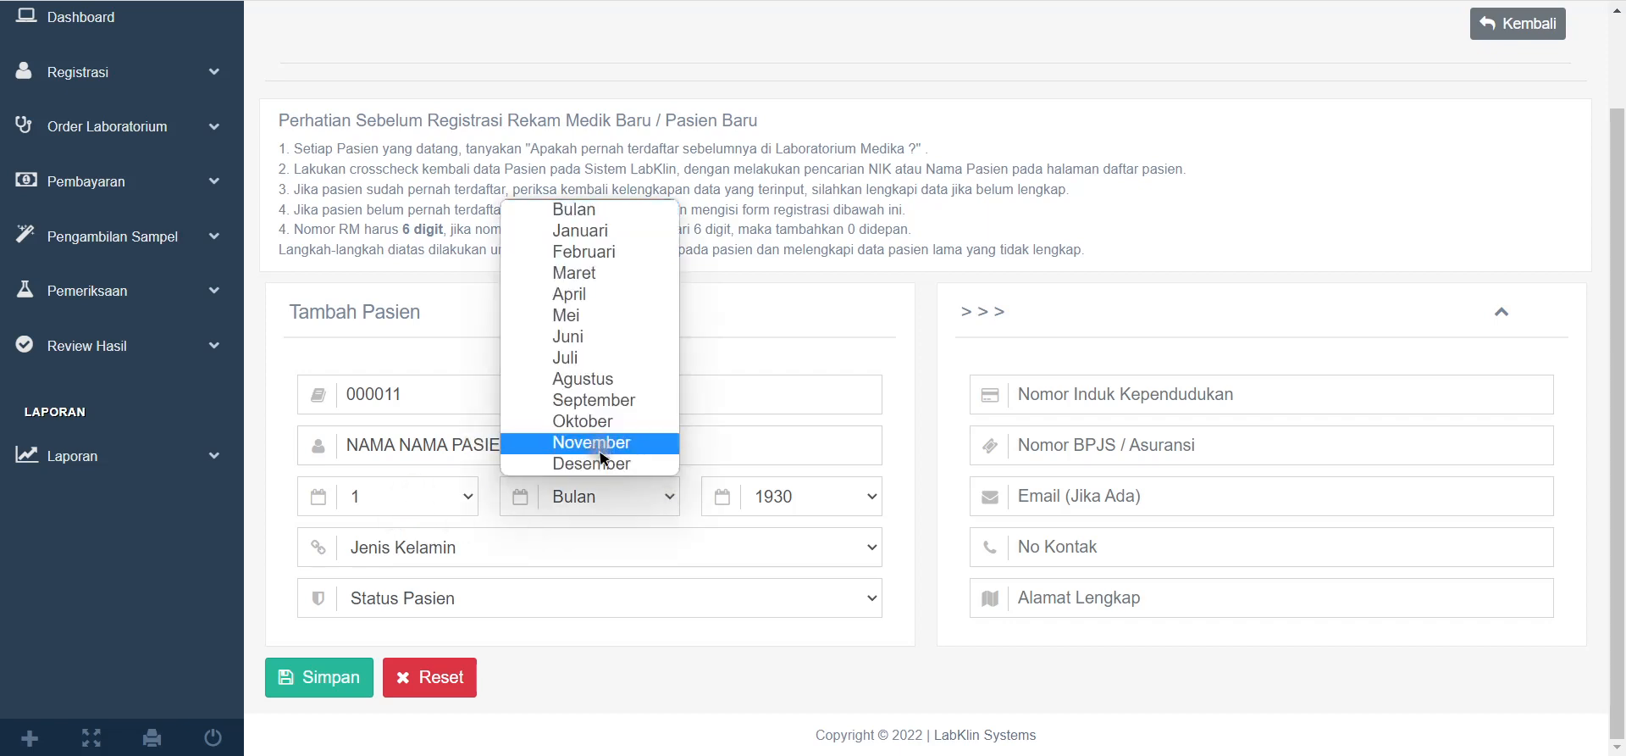
left_click(627, 462)
left_click(847, 498)
scroll(785, 373, "down", 16)
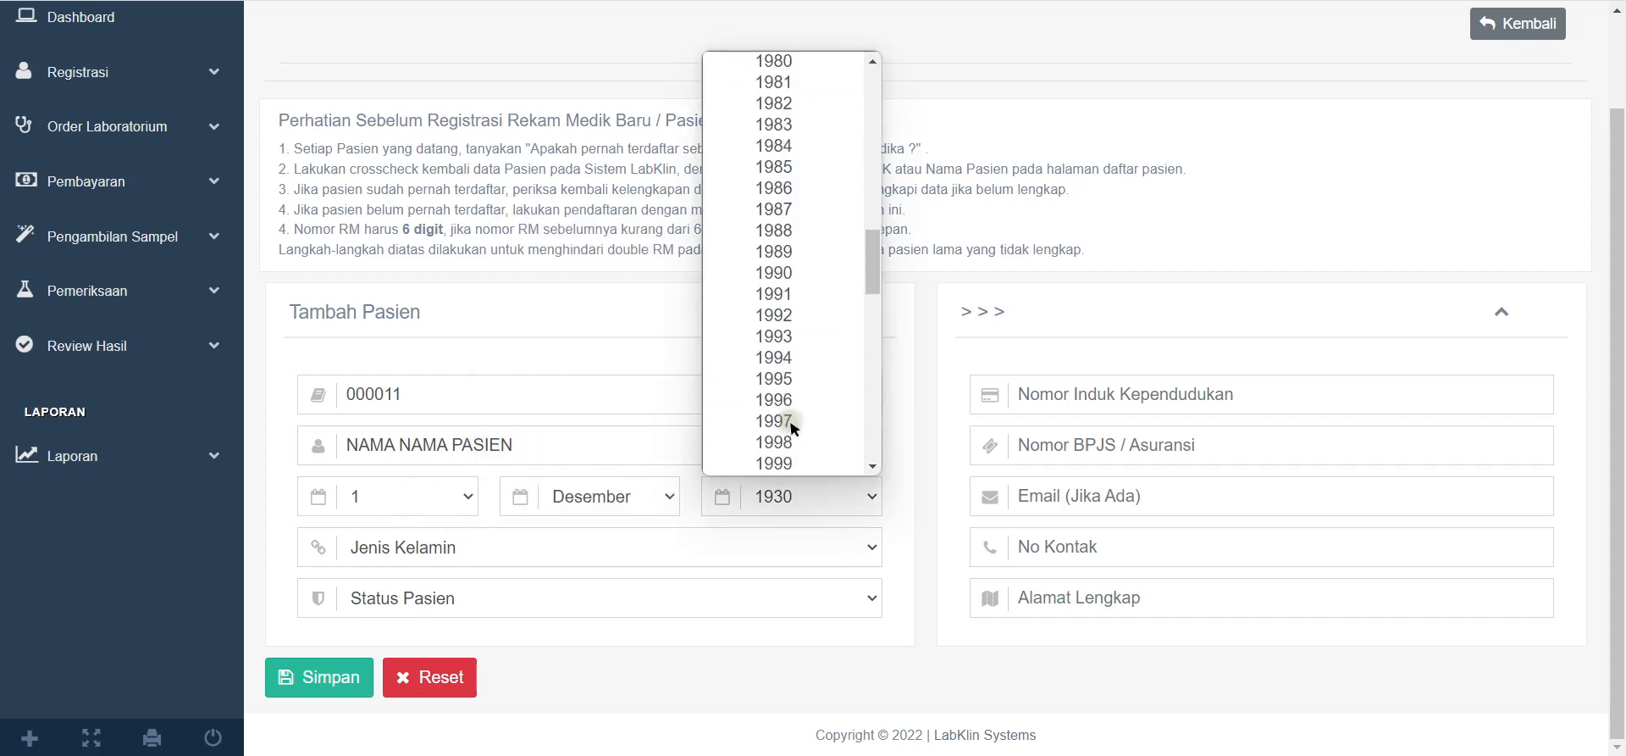
left_click(772, 273)
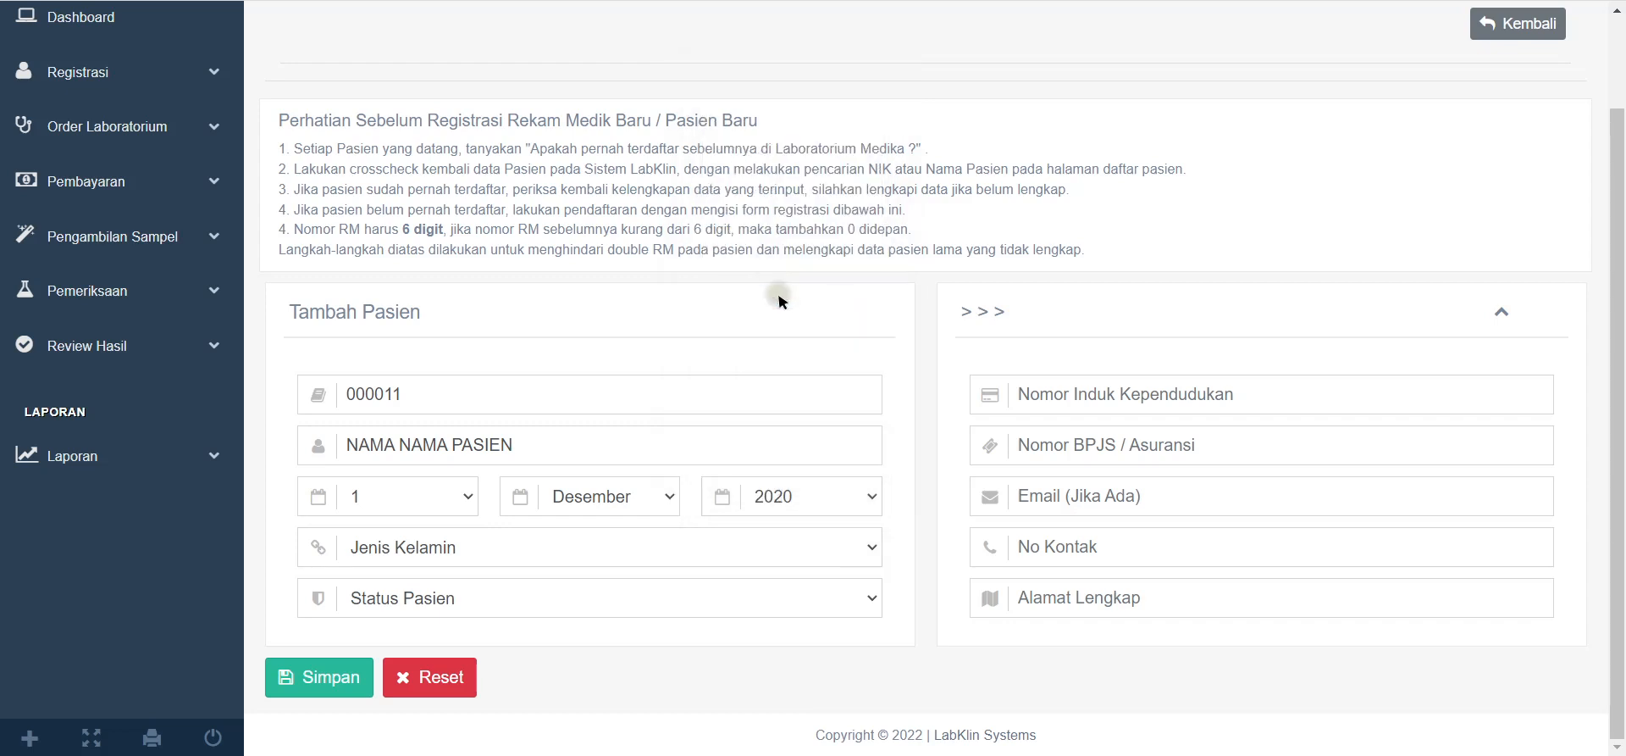
left_click(374, 542)
left_click(366, 599)
left_click(366, 599)
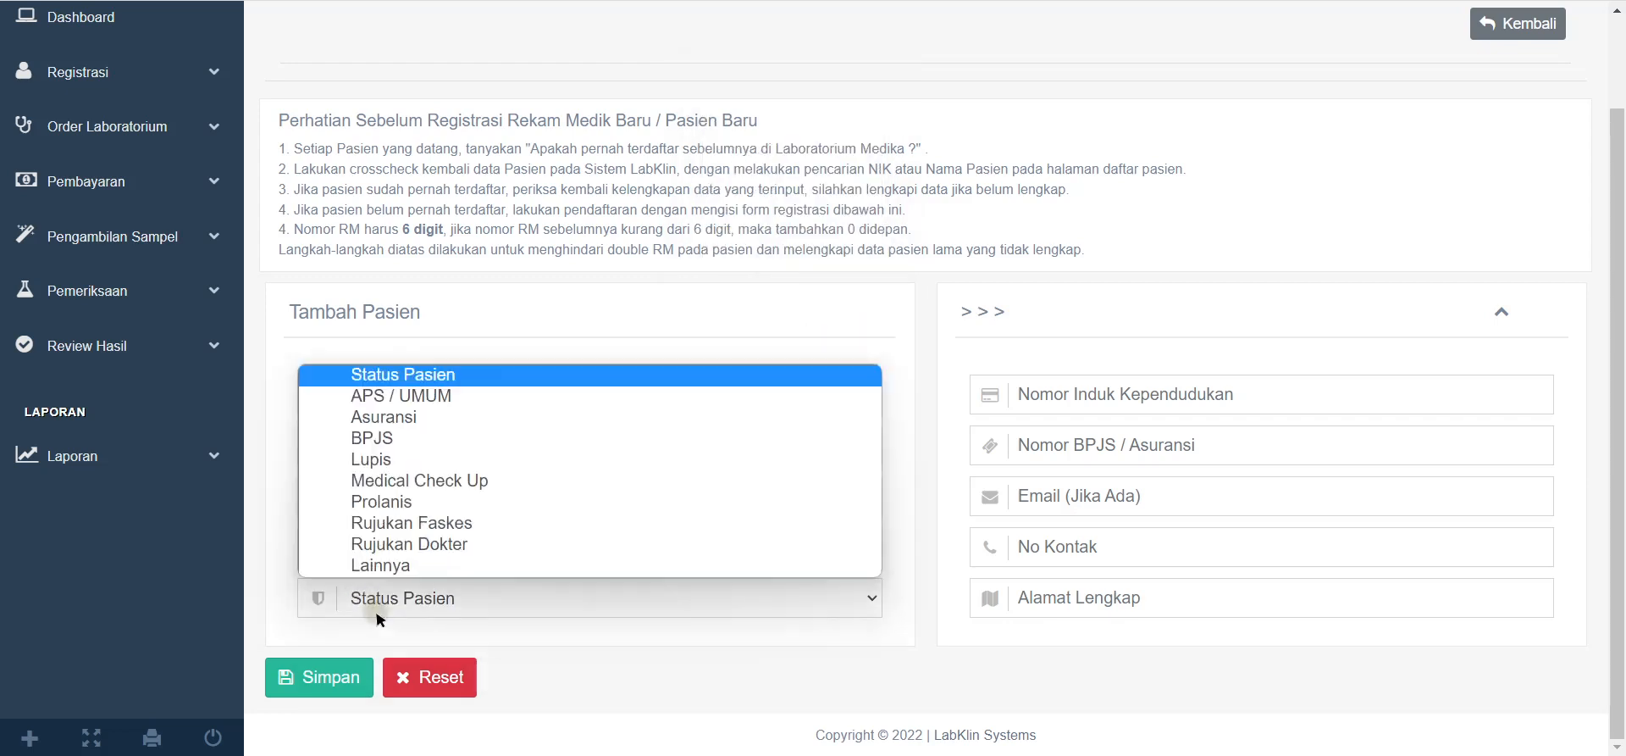
left_click(407, 396)
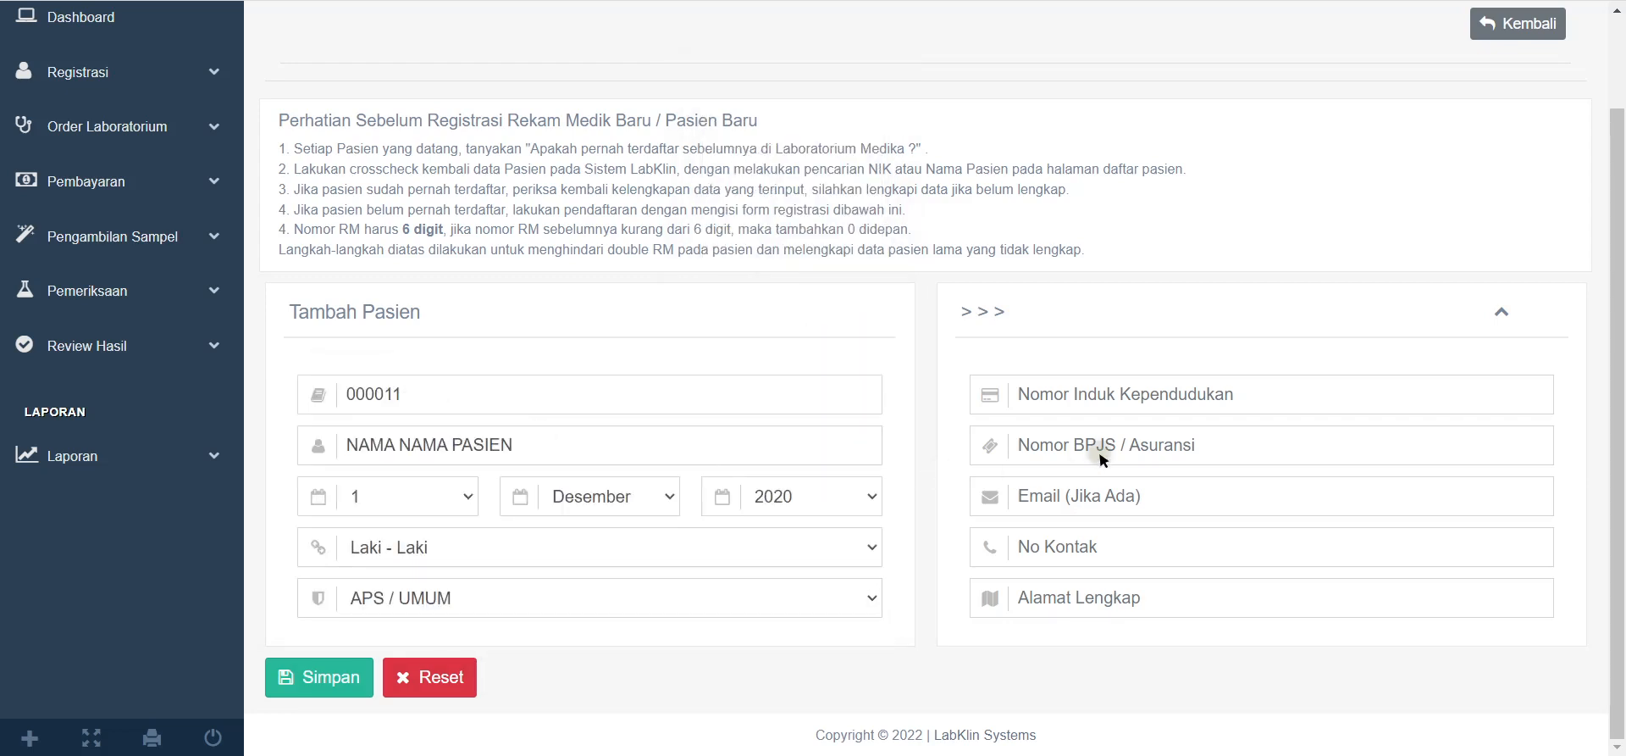
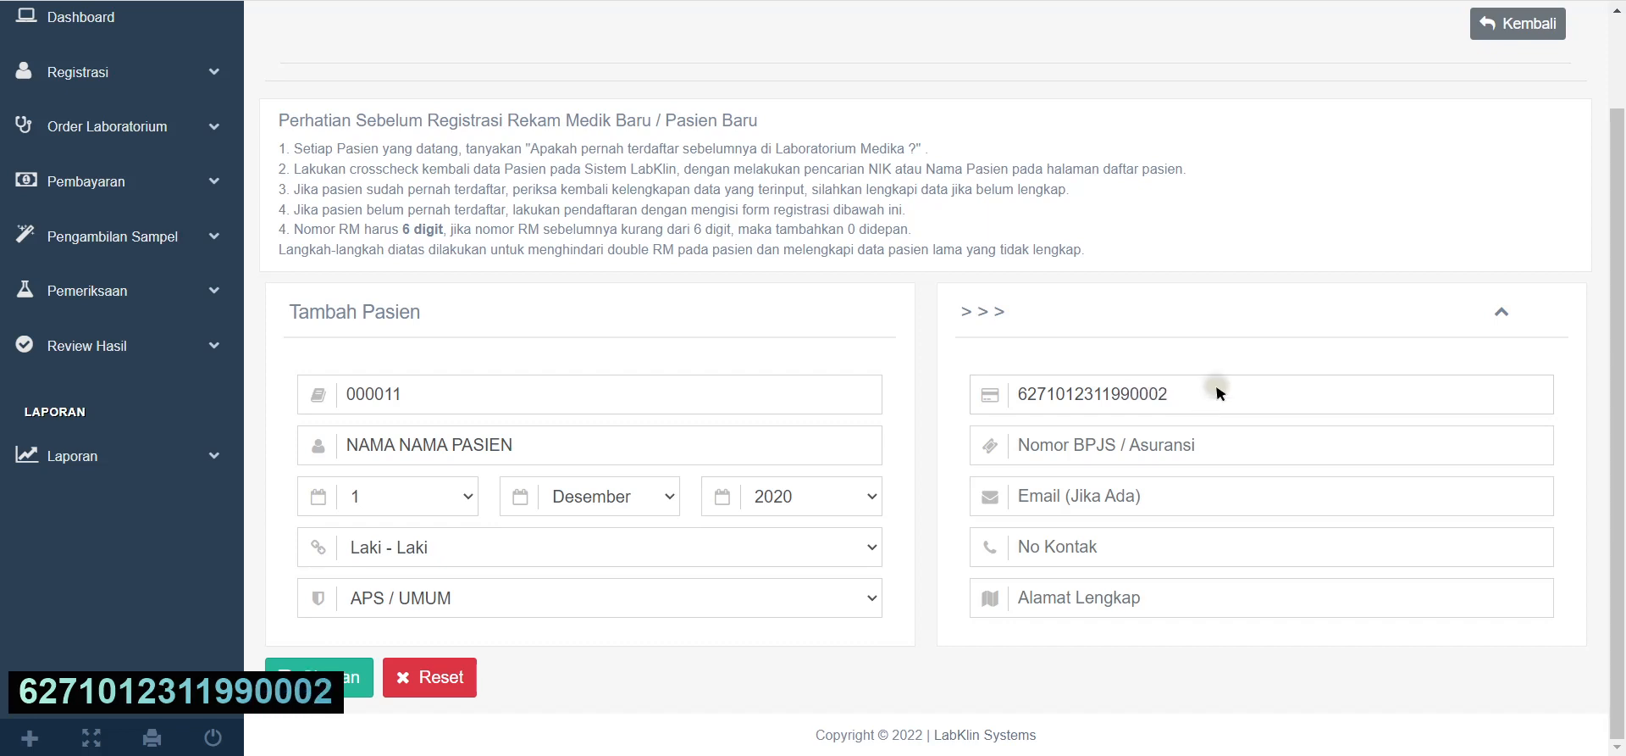
Step: Enter the patient's NIK number and copy it to the clipboard
double_click(1218, 392)
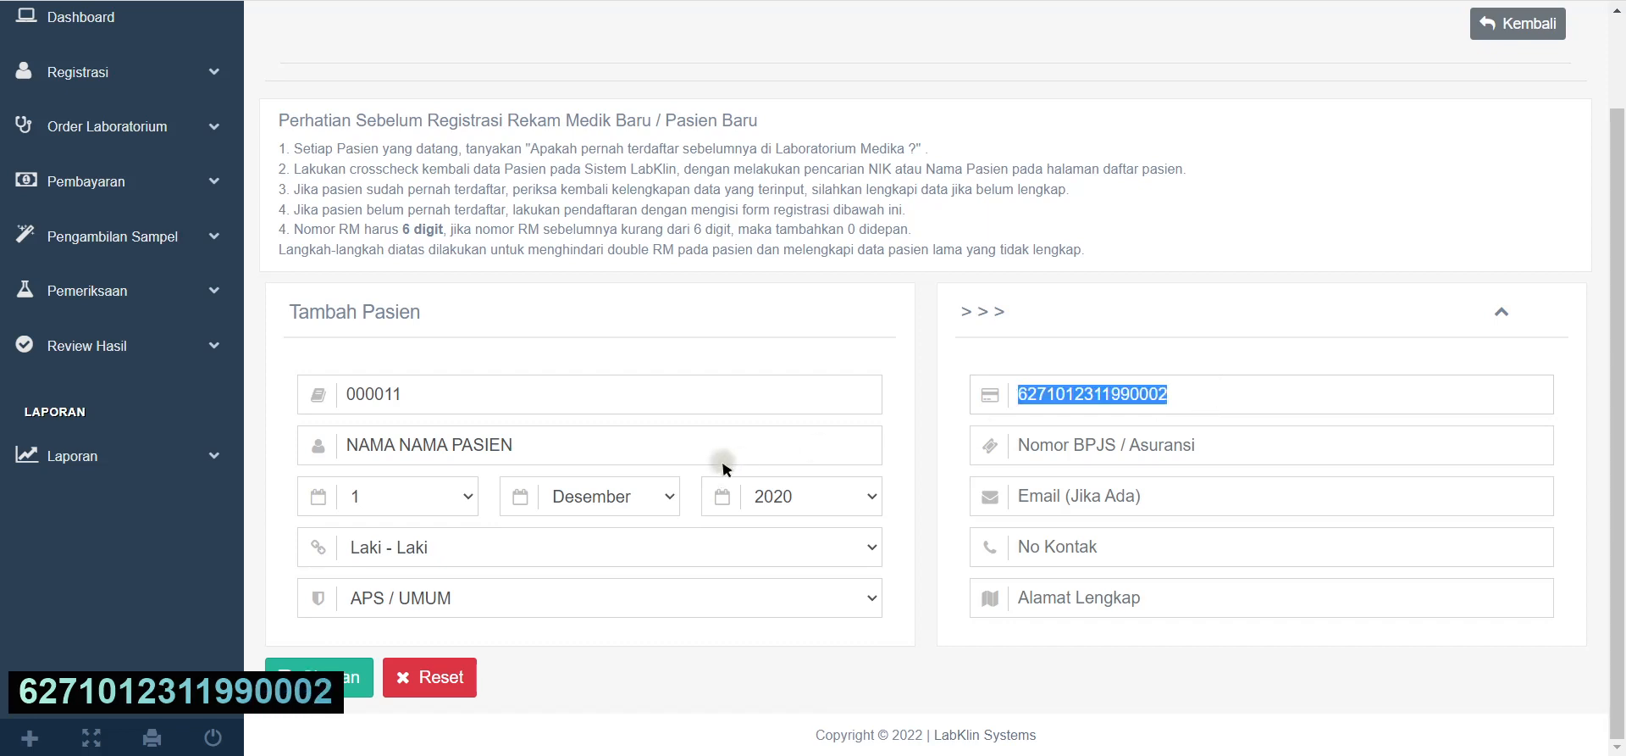
key("ctrl+c")
left_click(1176, 447)
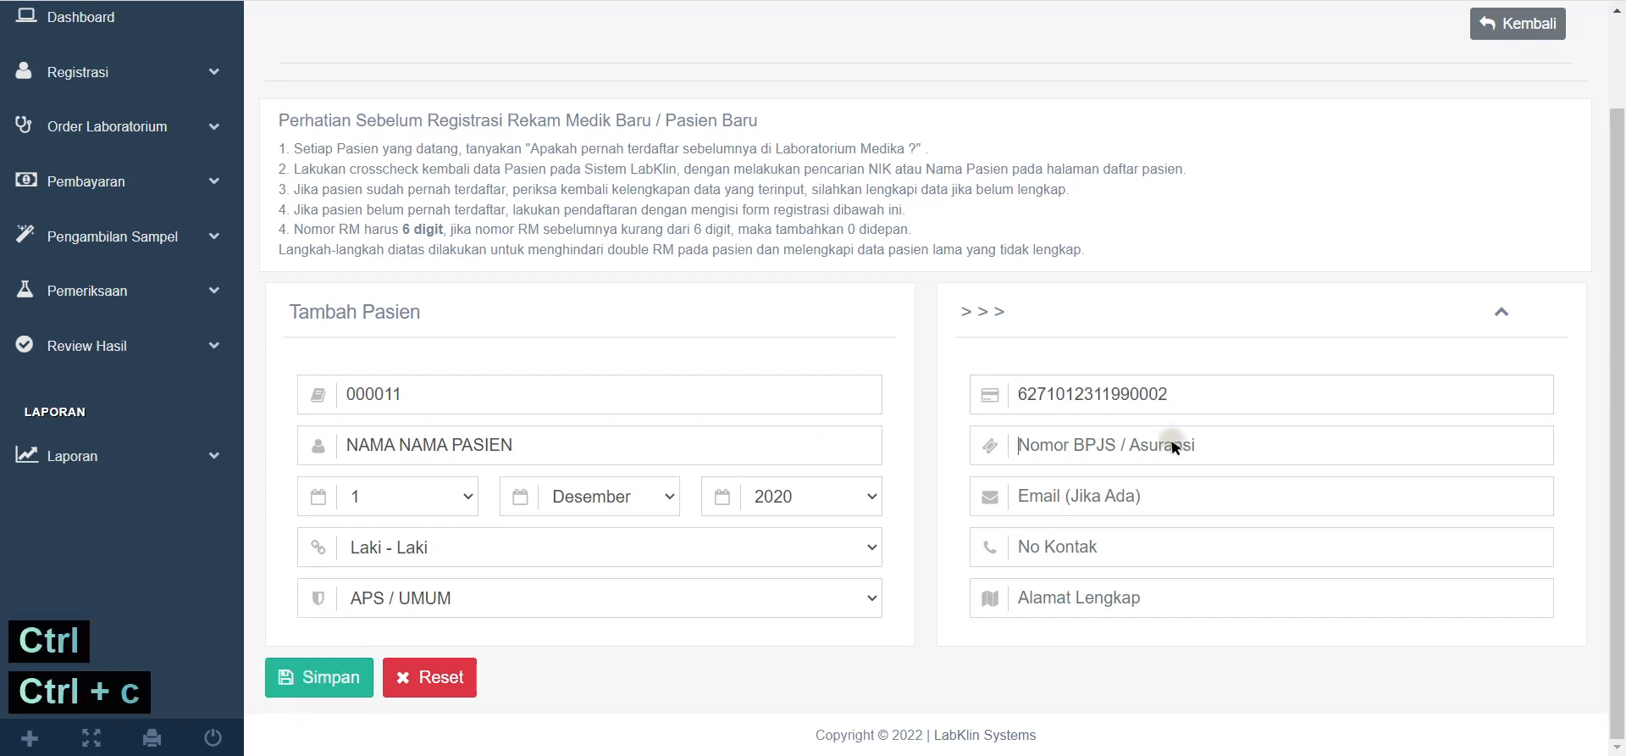
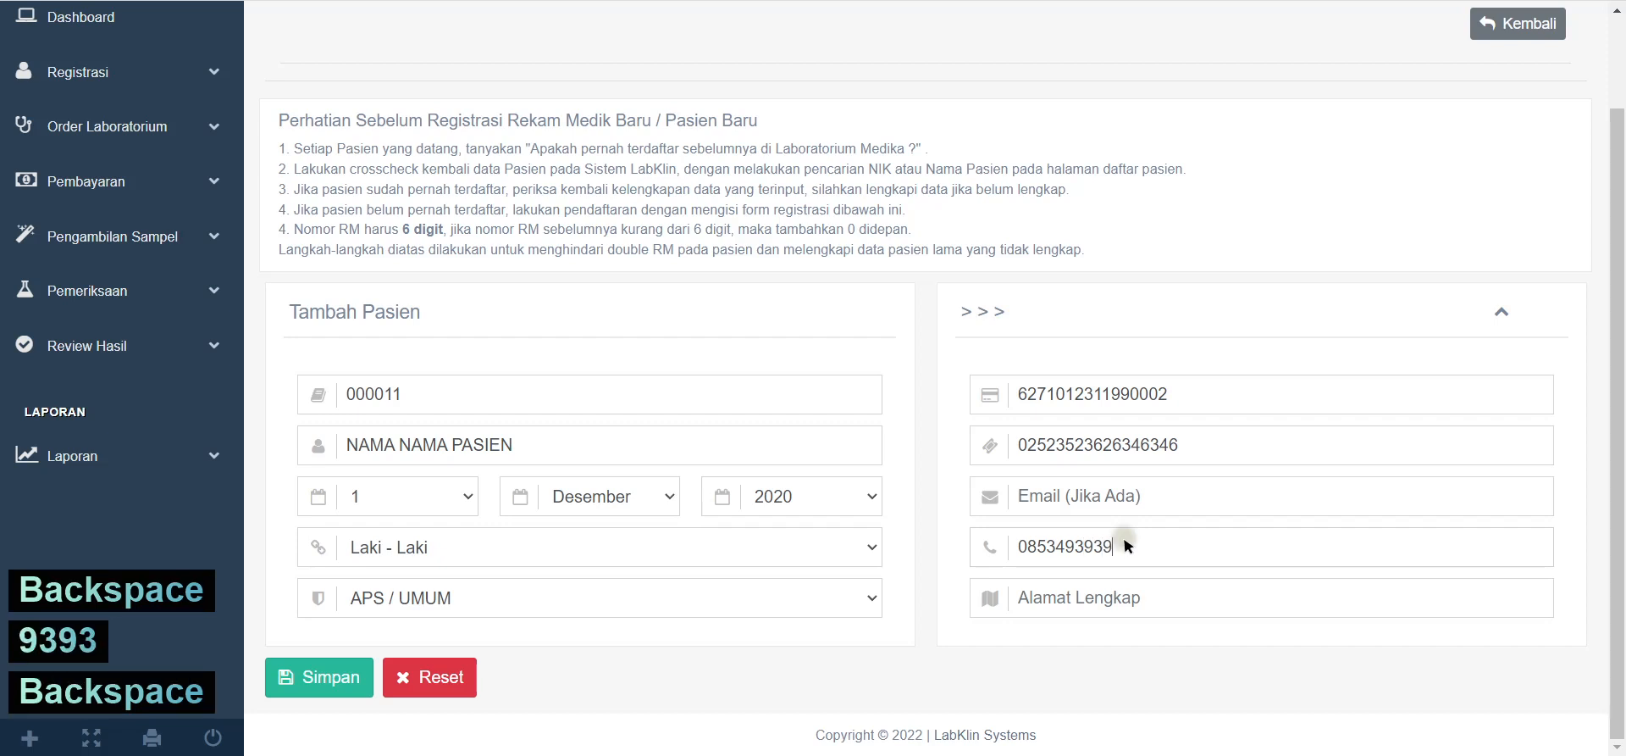
Step: Enter the patient's street address in Alamat Lengkap and submit the record with Simpan
left_click(1155, 590)
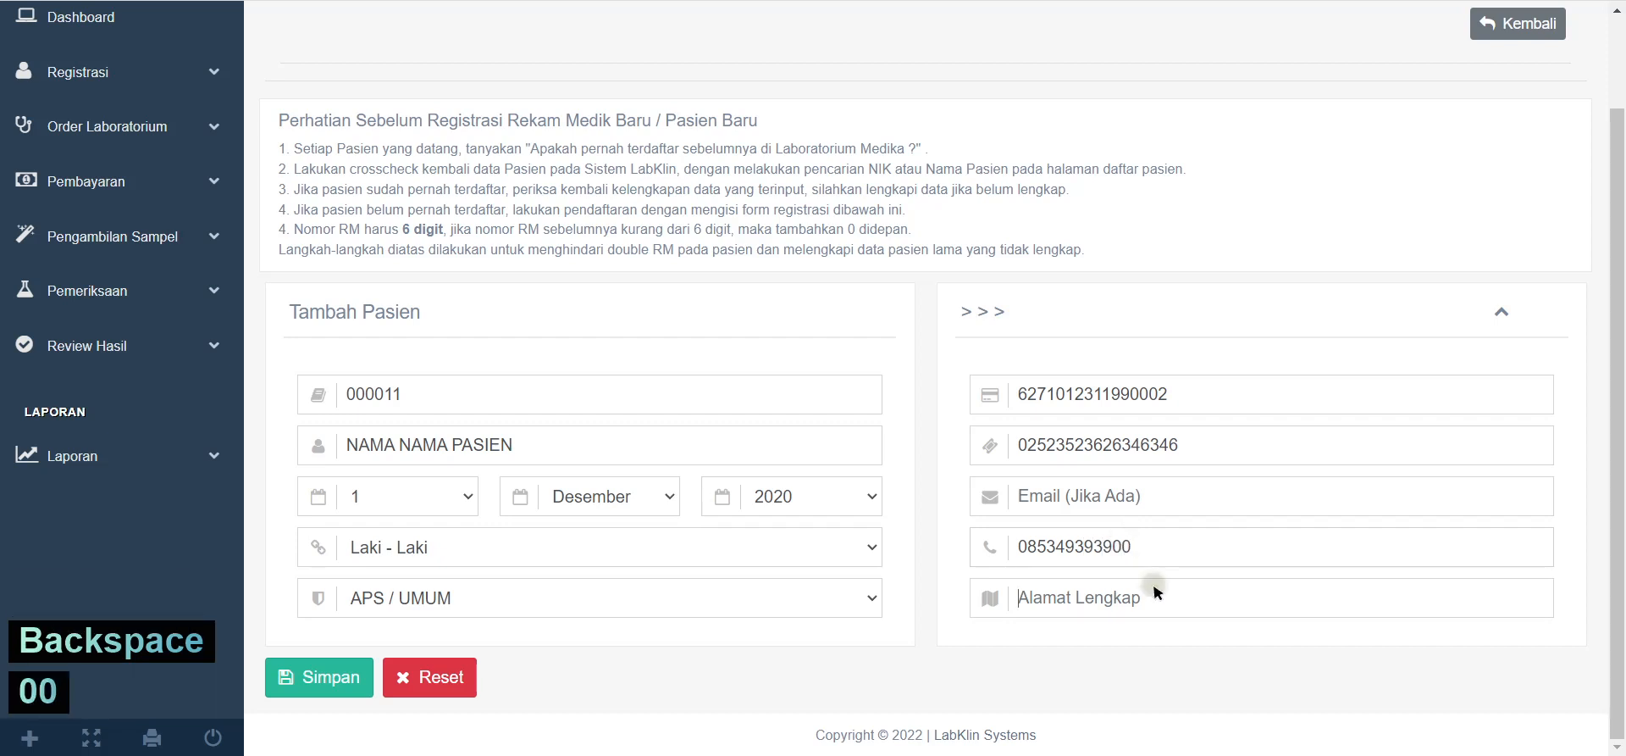
type("JLA")
key("BackSpace")
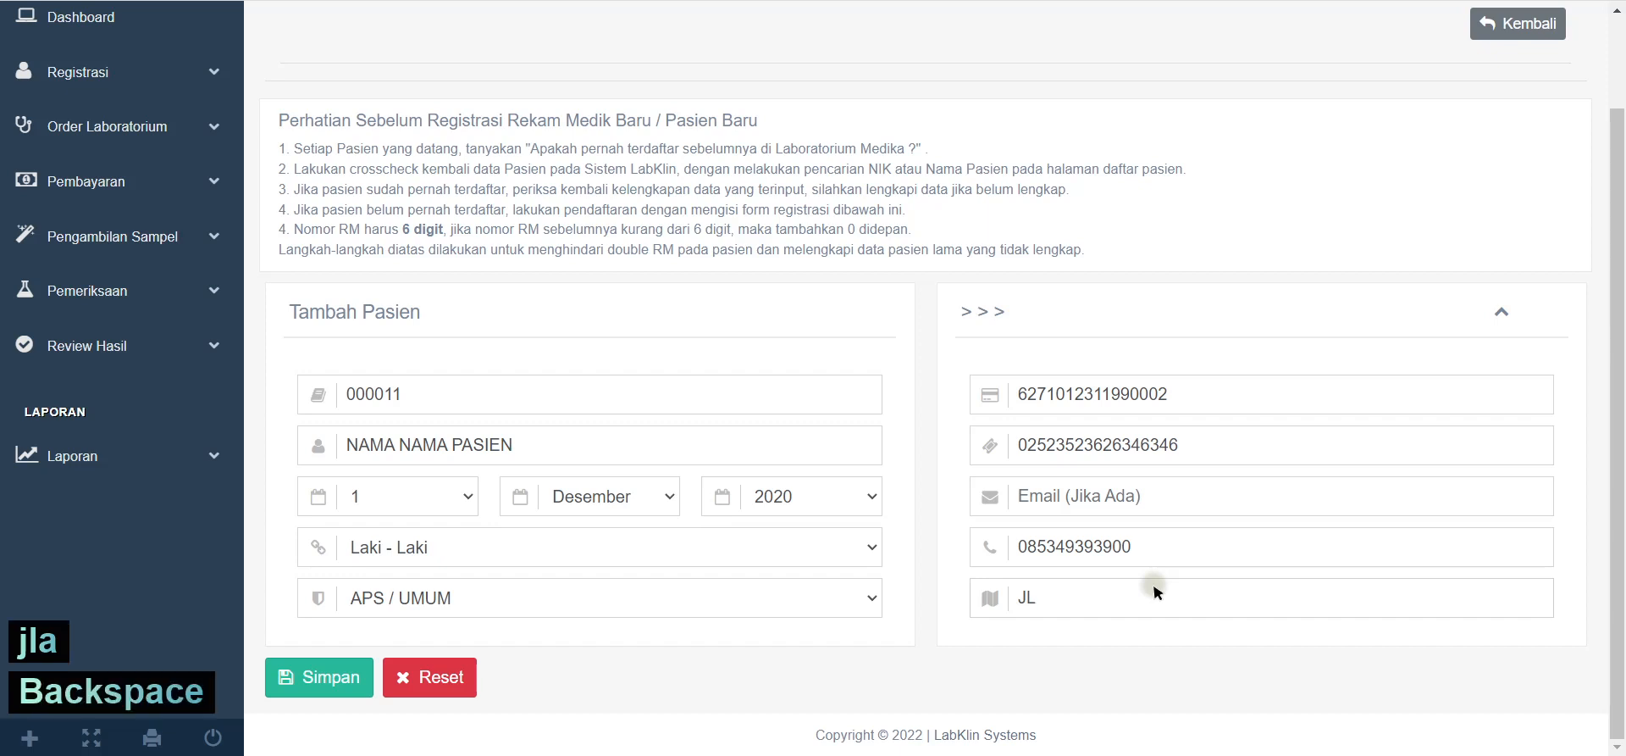
type(". JALAn")
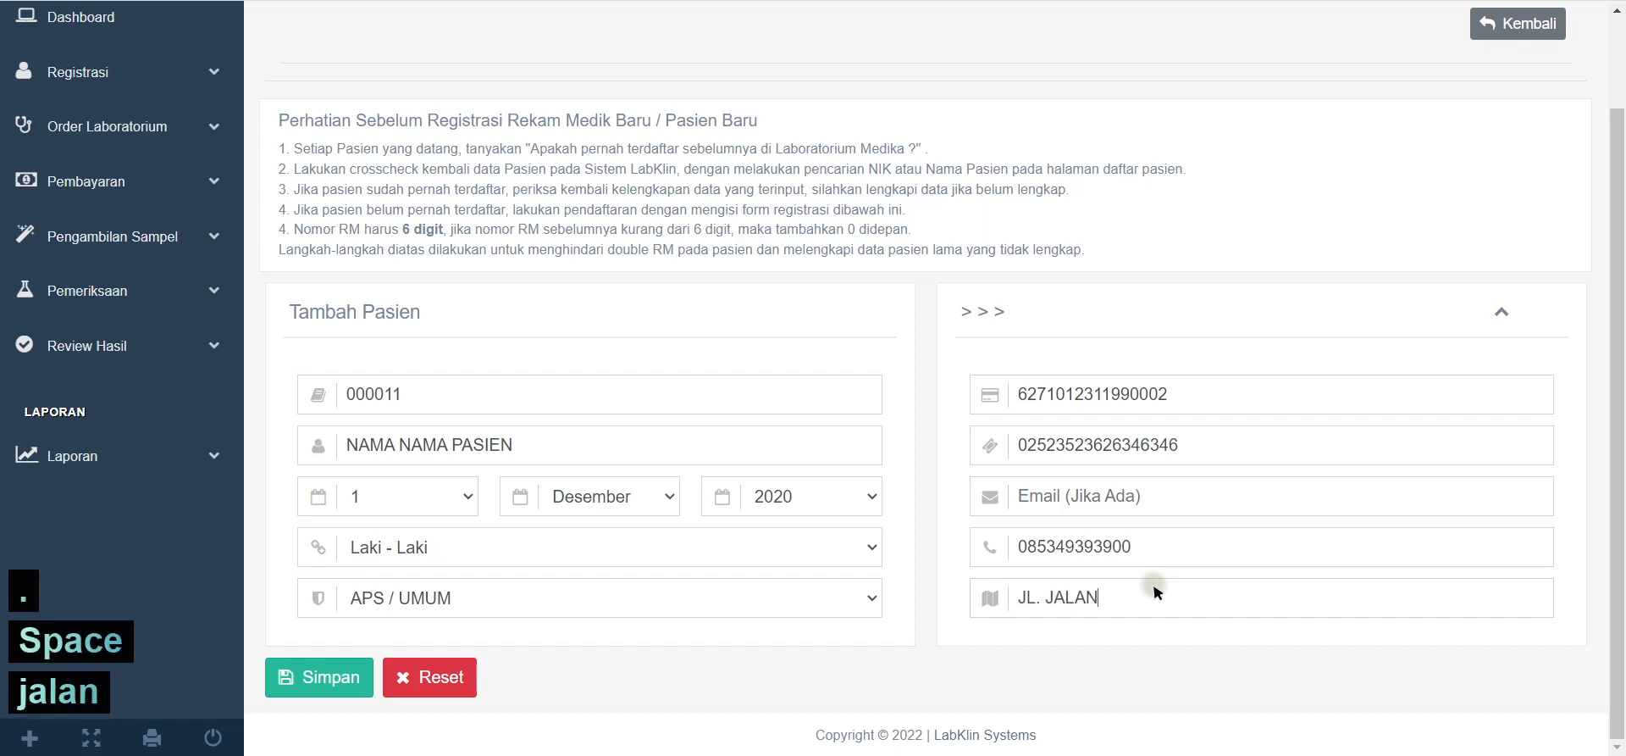
left_click(333, 696)
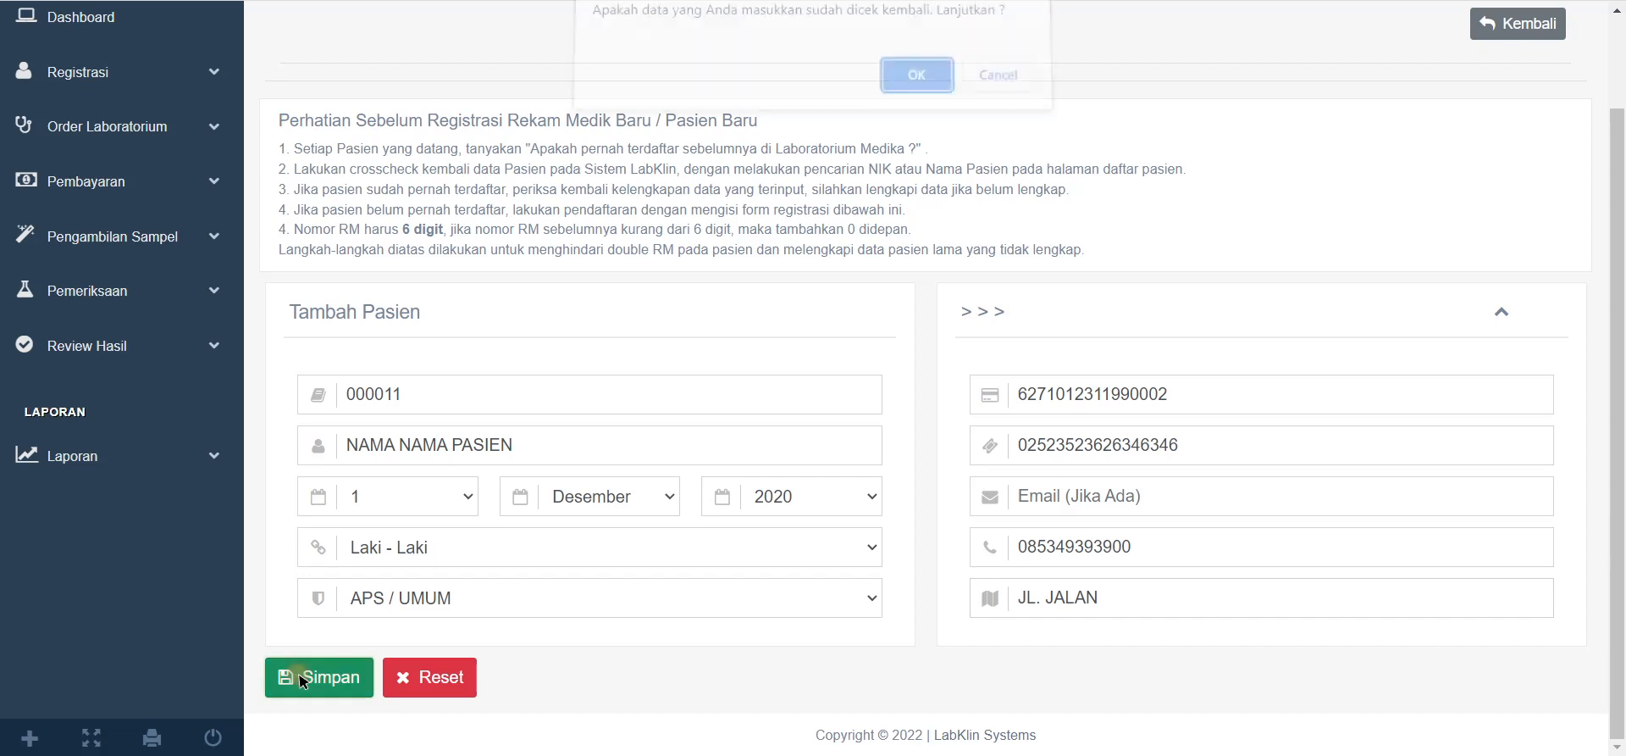
Step: Confirm the data check so patient RM 000011 is saved
left_click(916, 88)
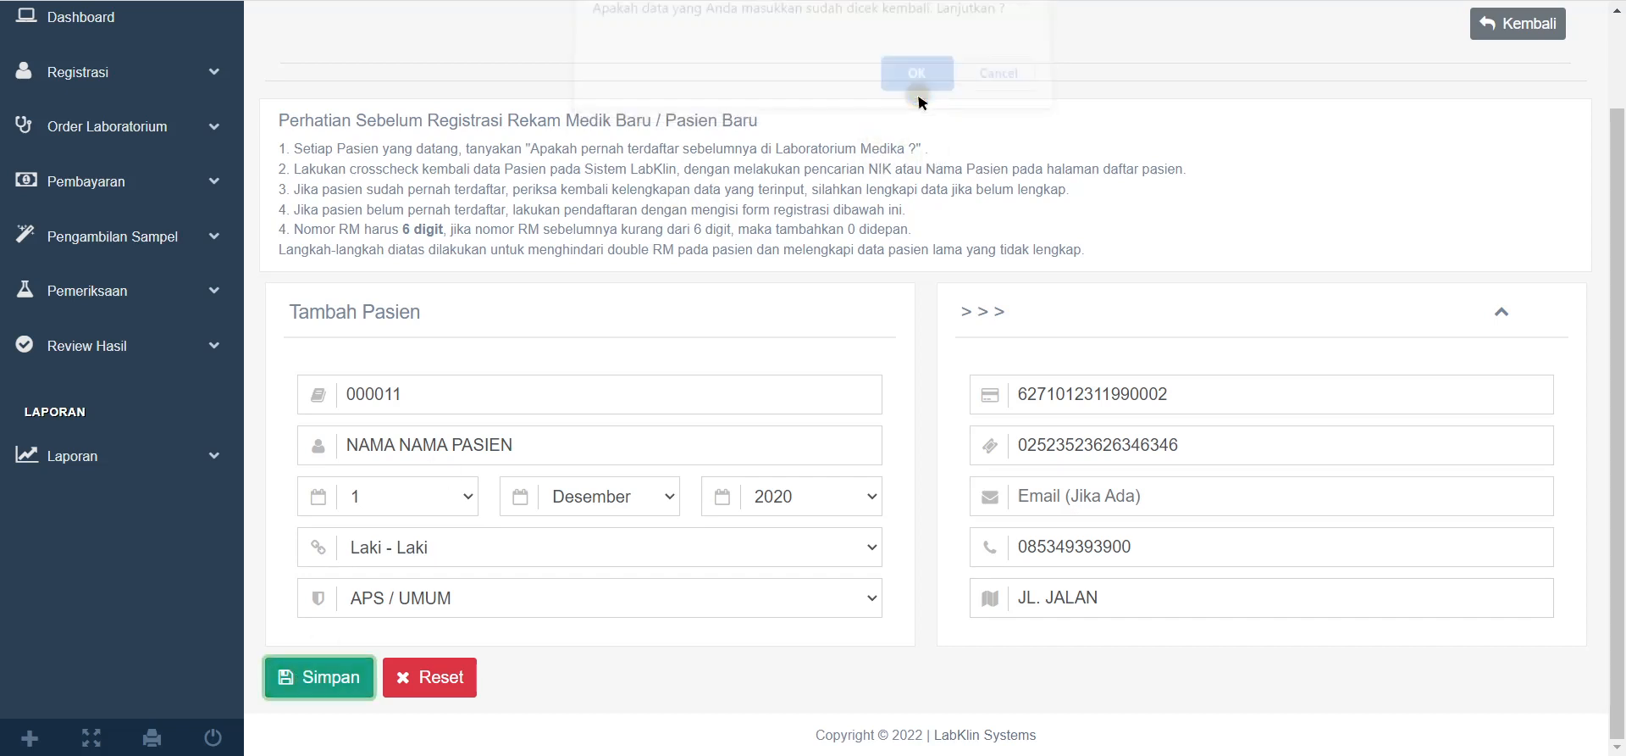
scroll(889, 423, "down", 3)
scroll(421, 430, "up", 3)
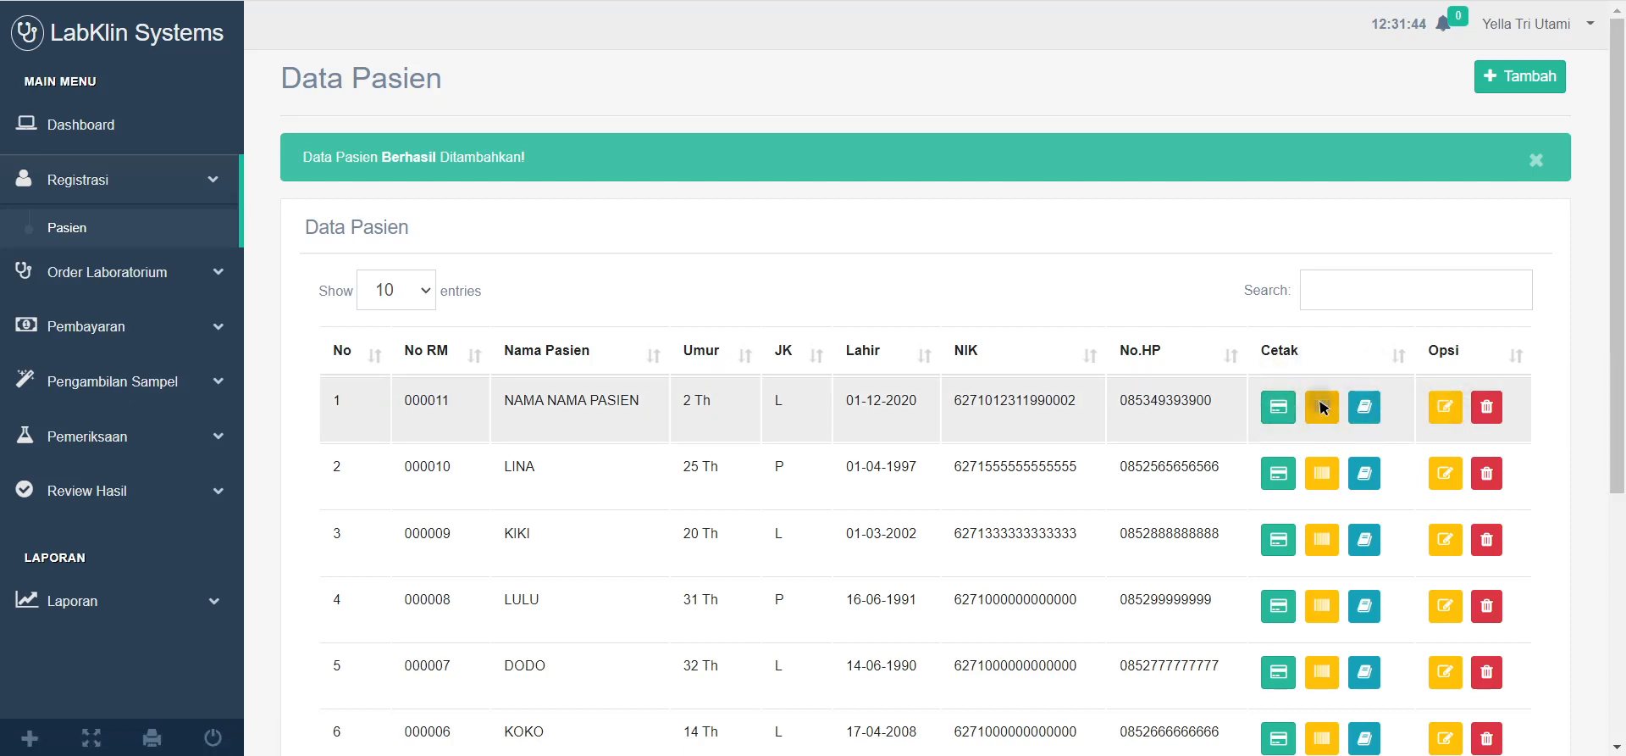
Step: Generate the new patient's card and specimen label PDFs, returning to Data Pasien
left_click(1290, 409)
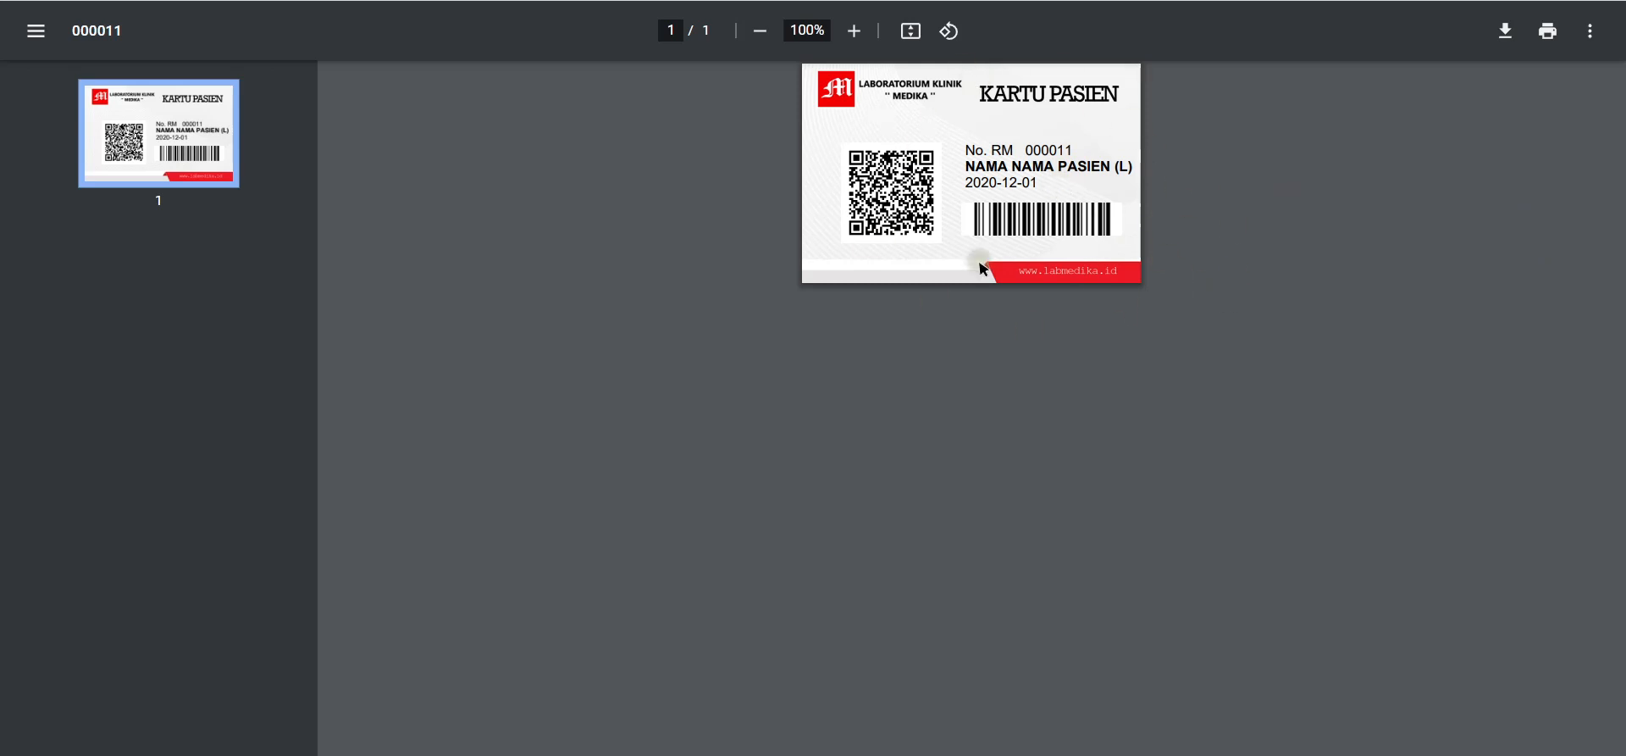
key("alt+Left")
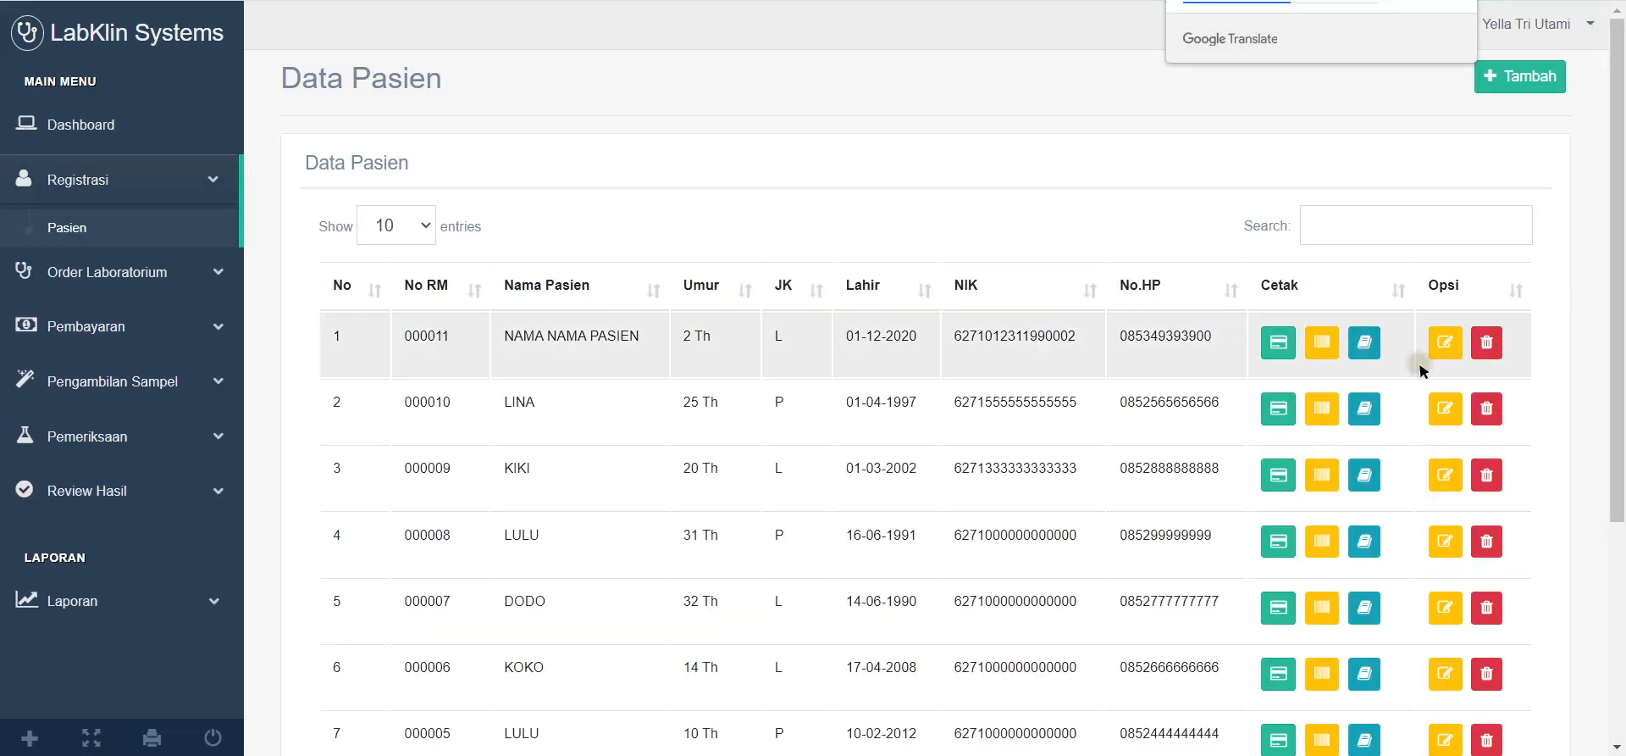
left_click(1323, 345)
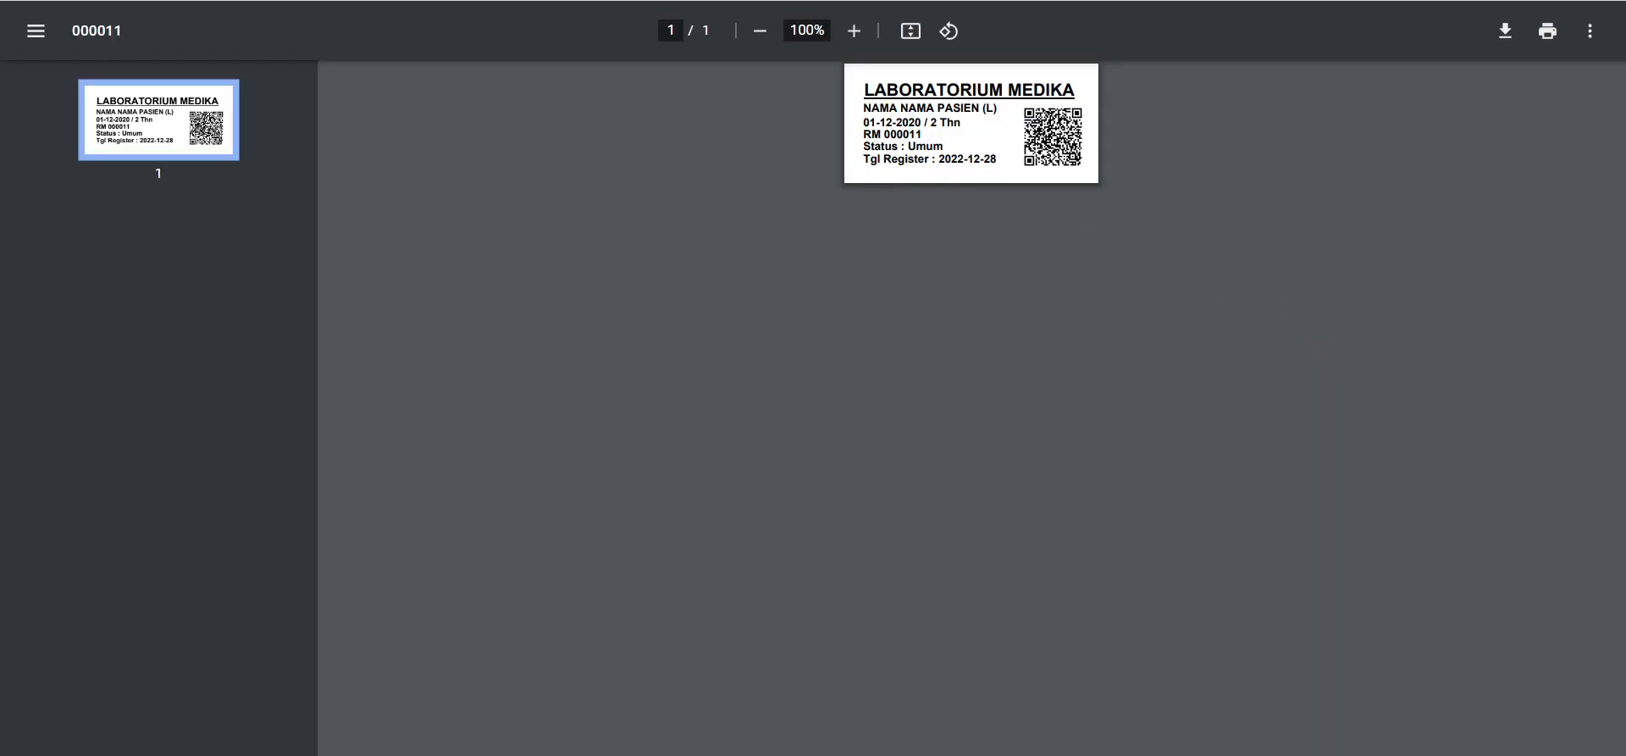
key("alt+Left")
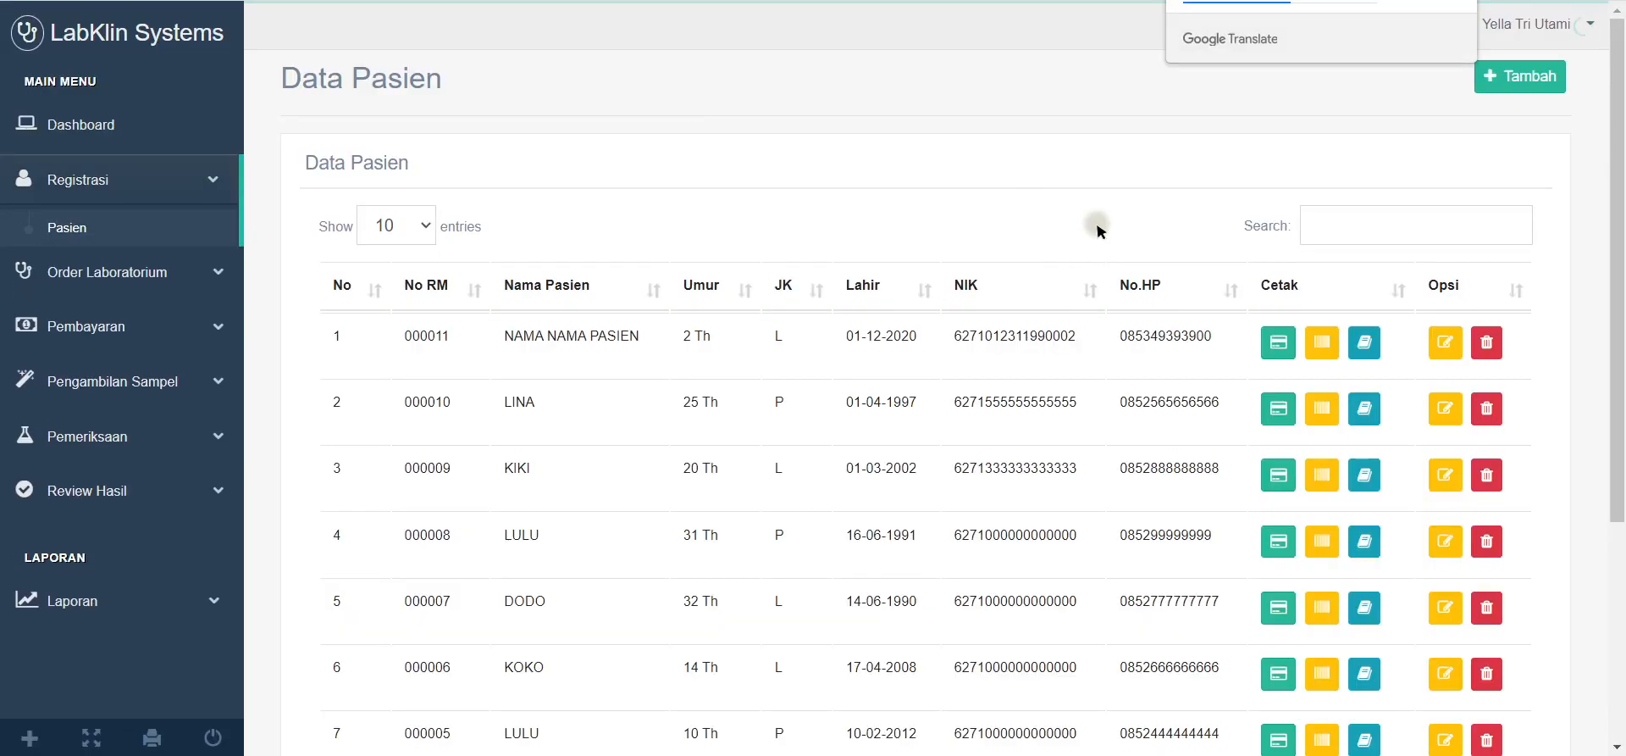
left_click(1372, 343)
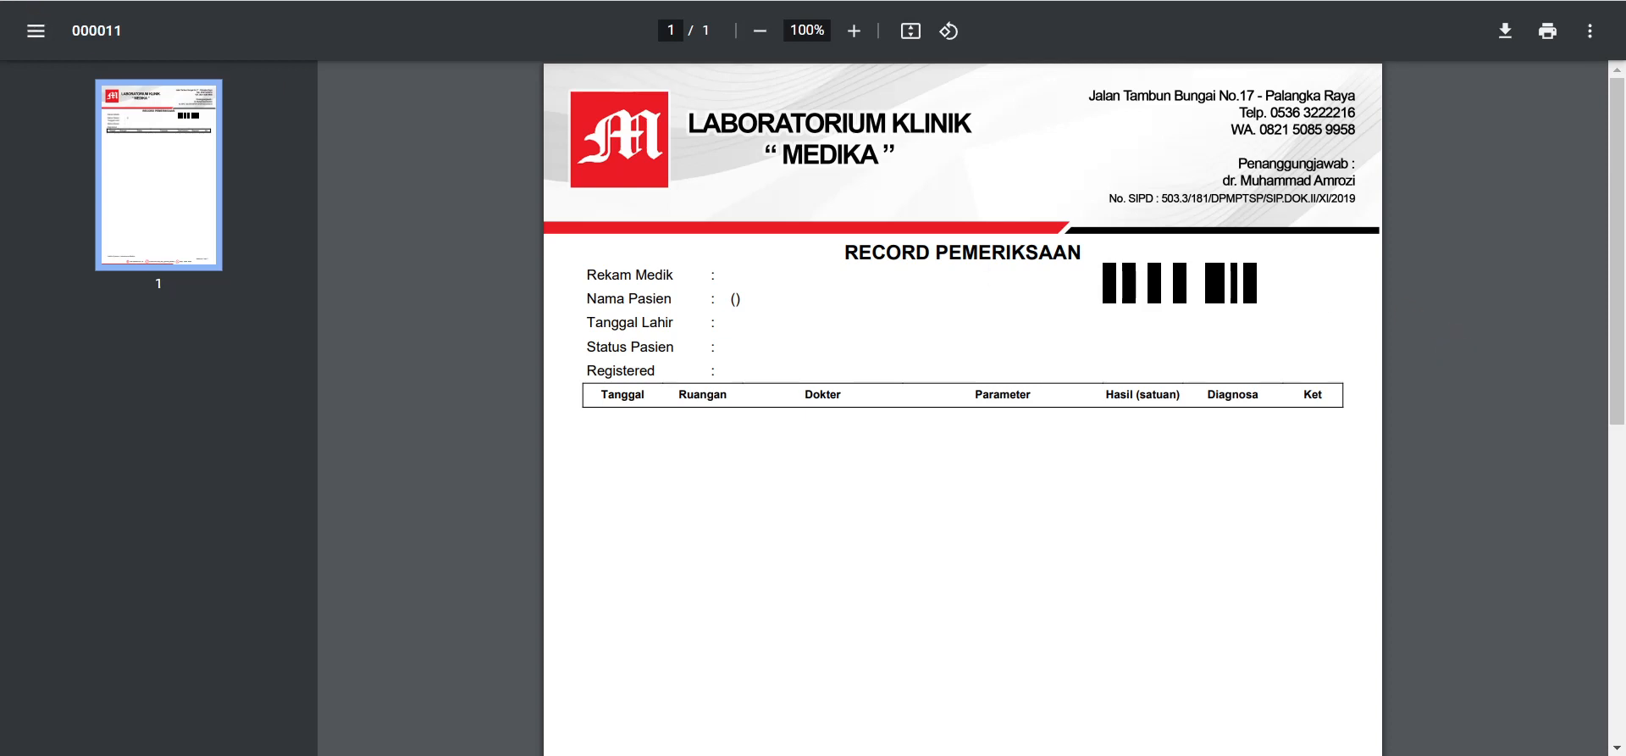
key("alt+Left")
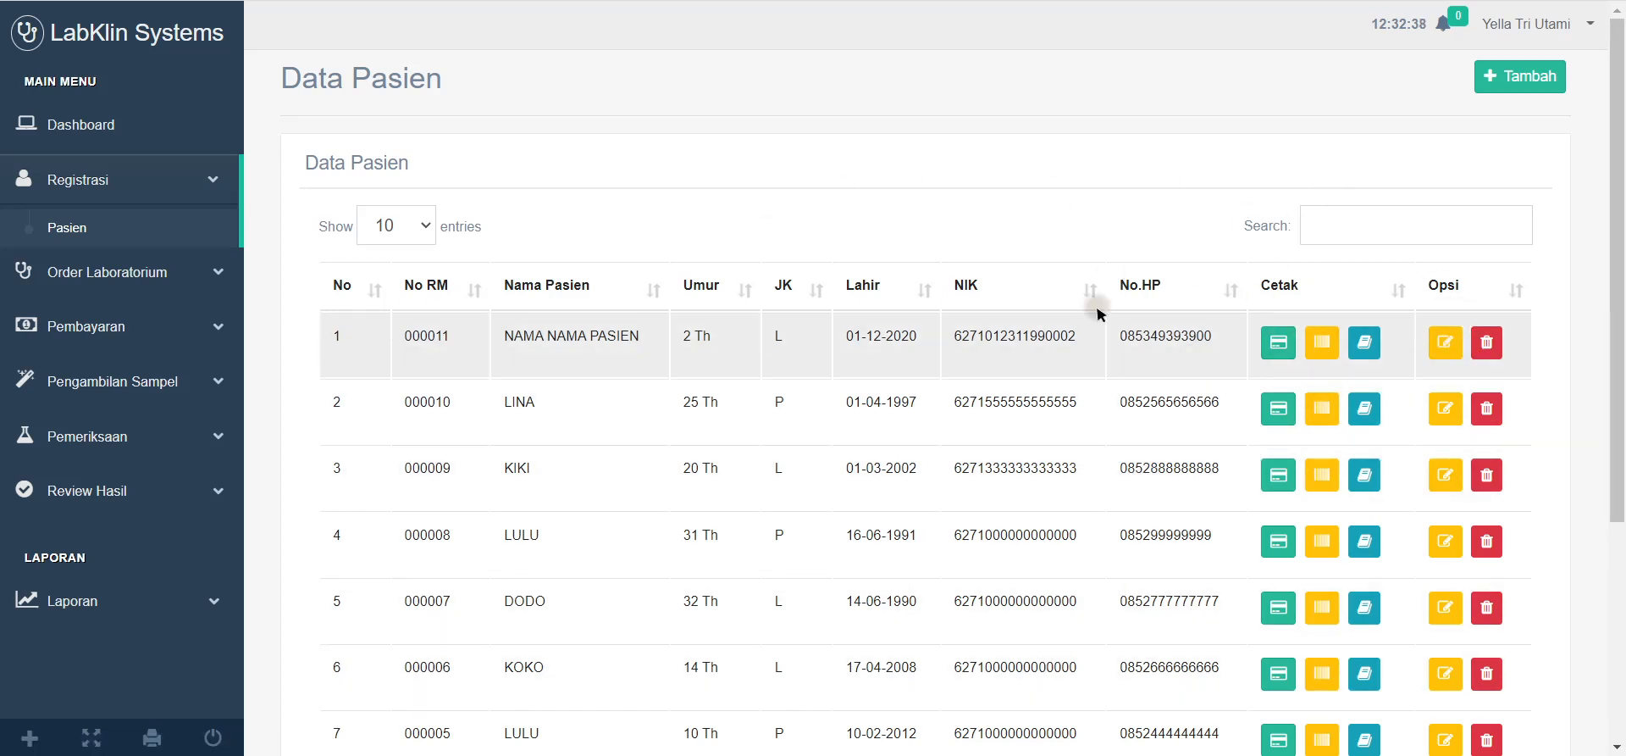
left_click(1446, 343)
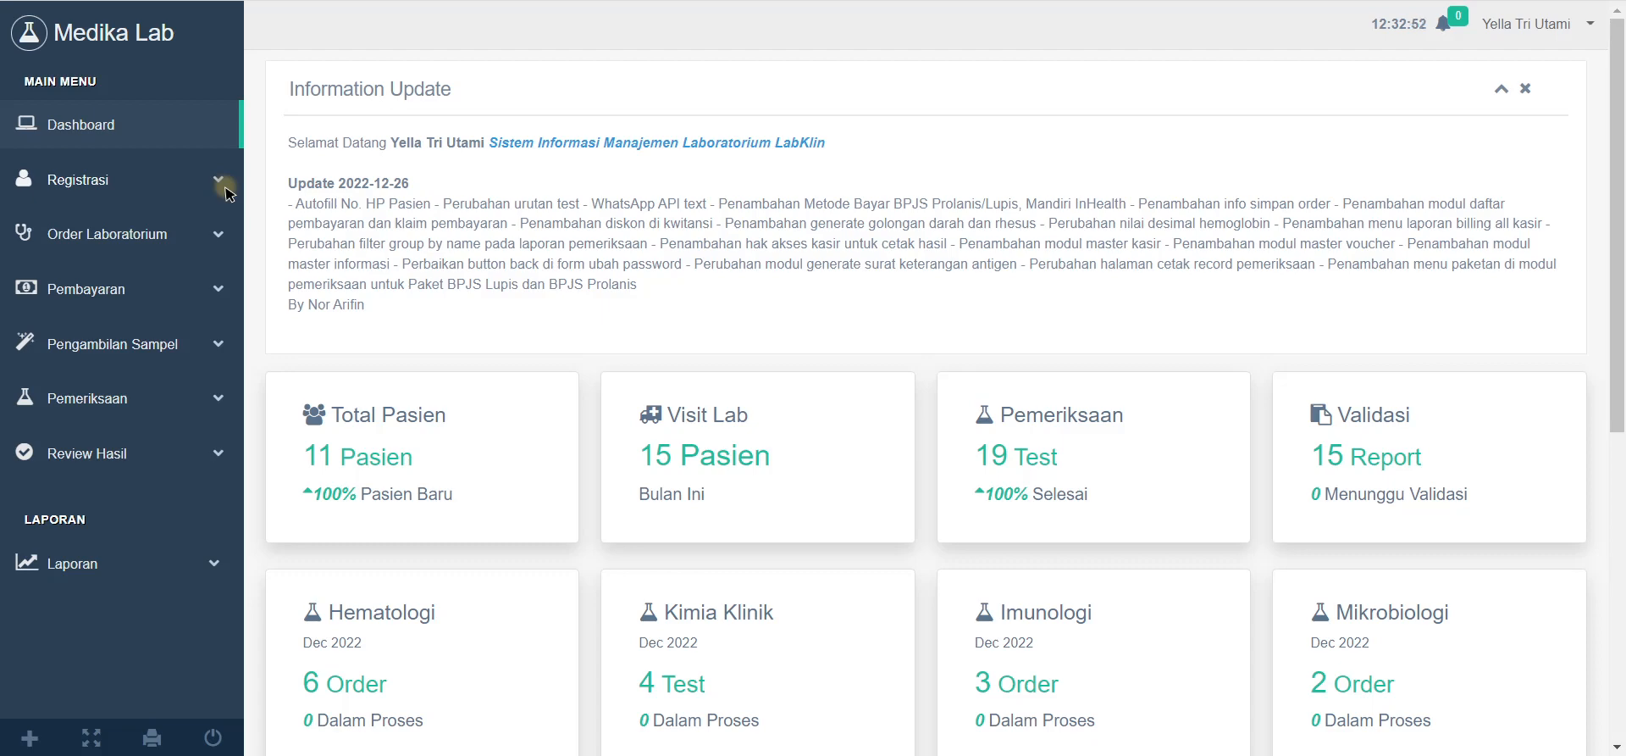
Step: Expand Order Laboratorium and open Laboratorium Order to list the 15 lab visits
scroll(282, 236, "down", 2)
scroll(283, 237, "up", 2)
left_click(216, 240)
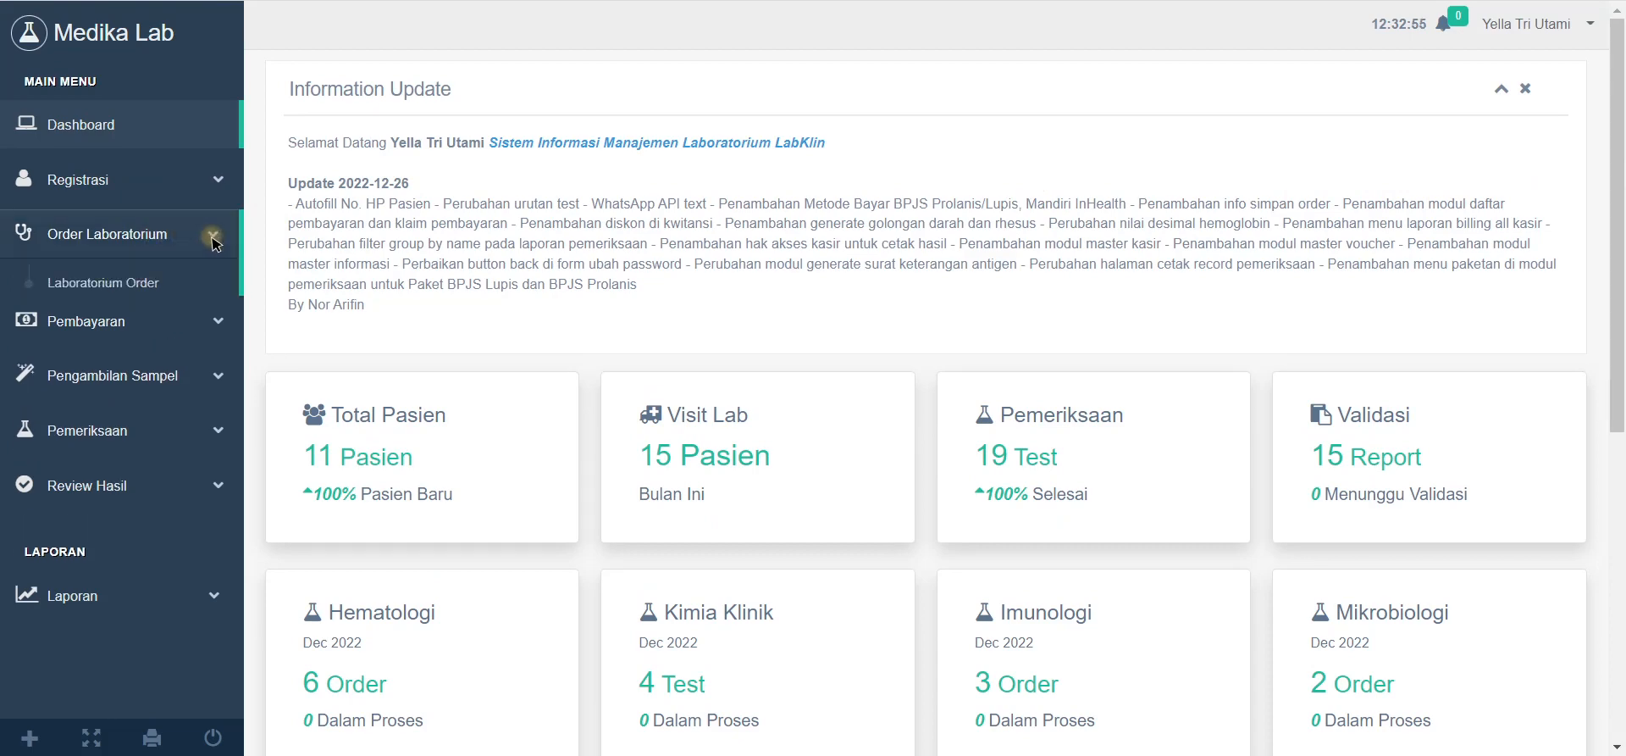
left_click(161, 283)
scroll(745, 381, "down", 5)
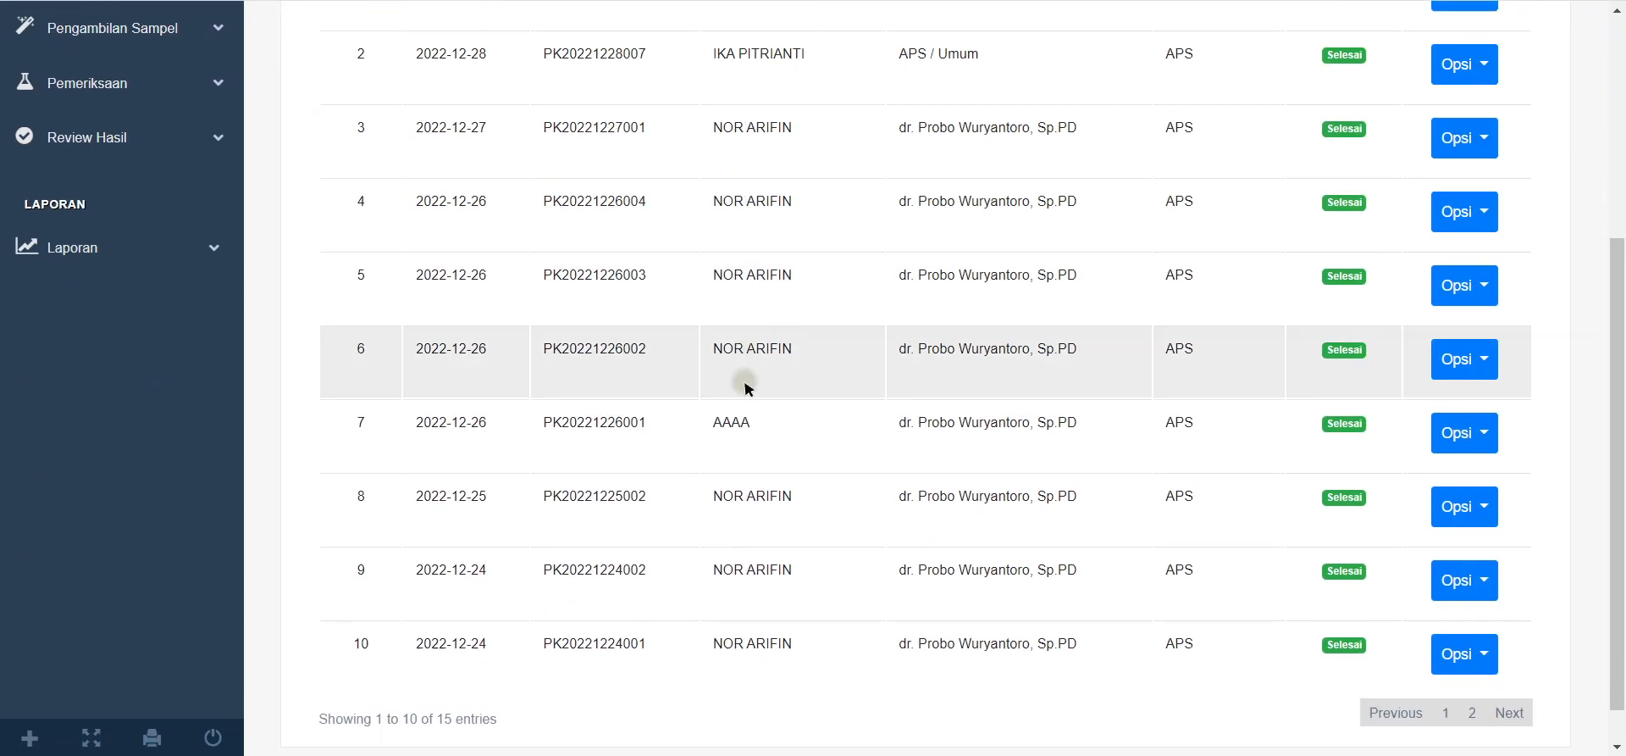
scroll(1287, 477, "up", 5)
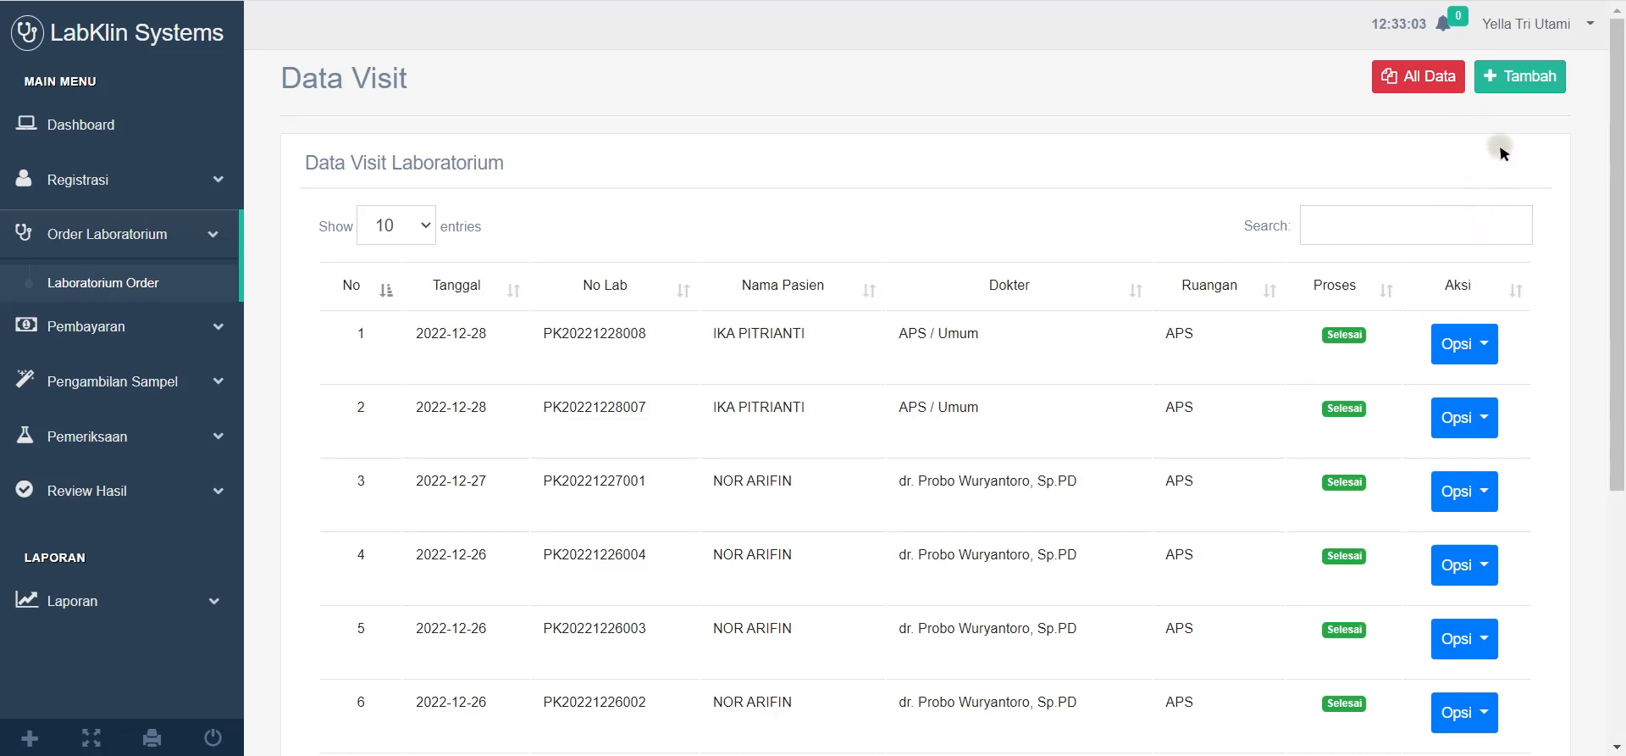
scroll(1041, 224, "down", 1)
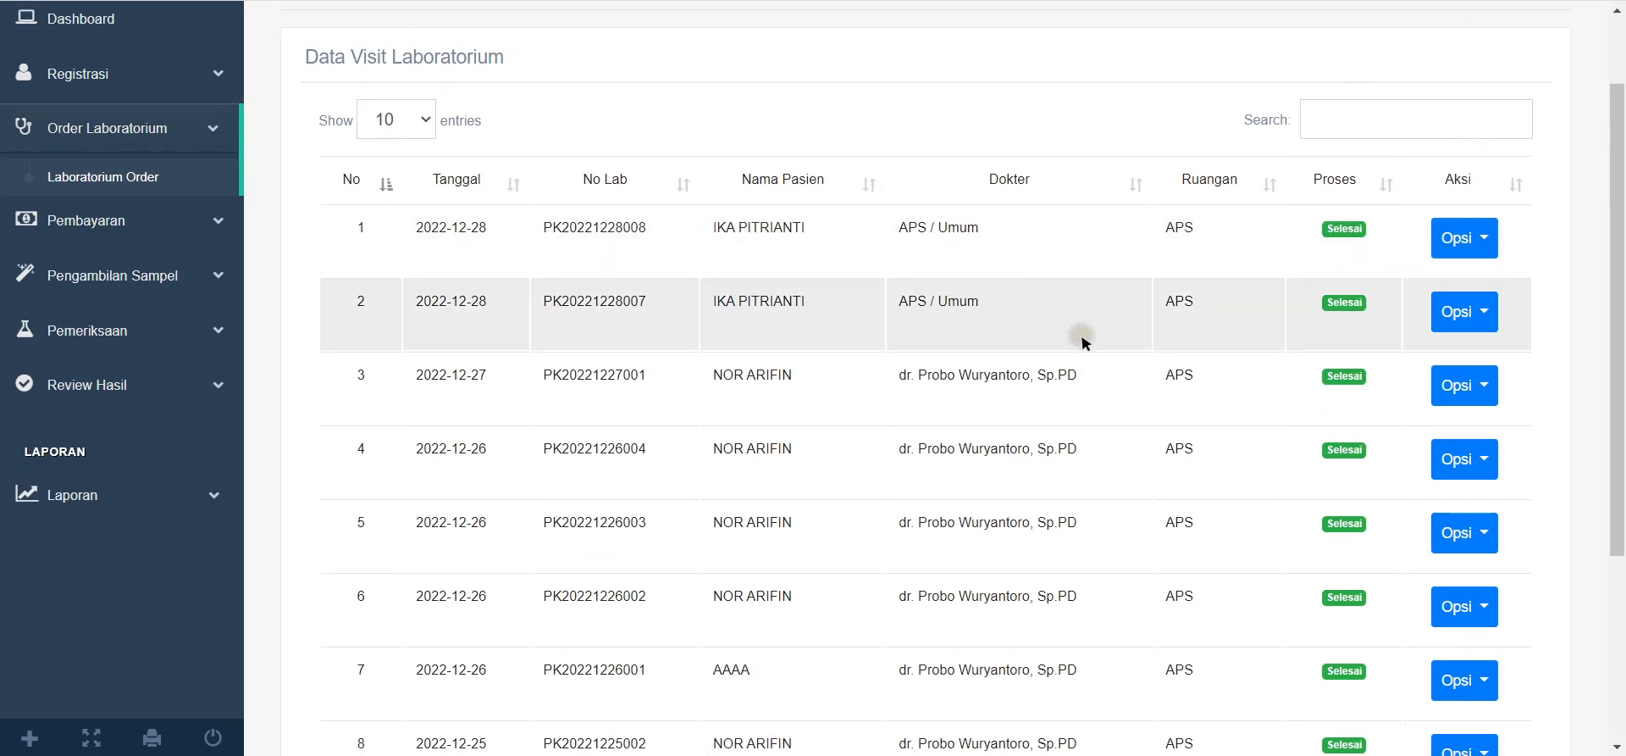
scroll(1102, 406, "up", 1)
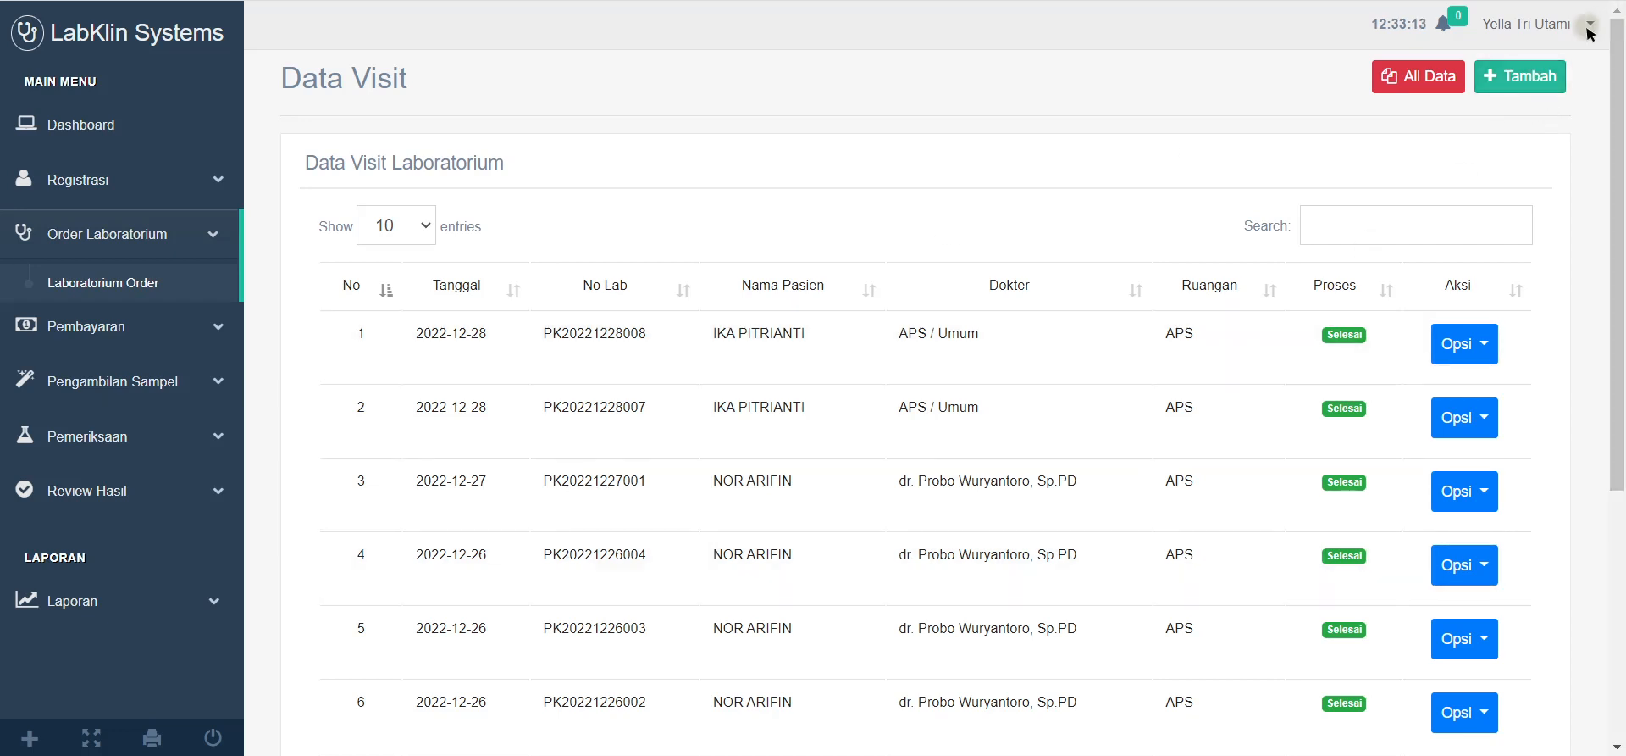
Step: Start a new lab request and look through its blank form, then bring up the patient records list
left_click(1506, 85)
scroll(542, 260, "down", 1)
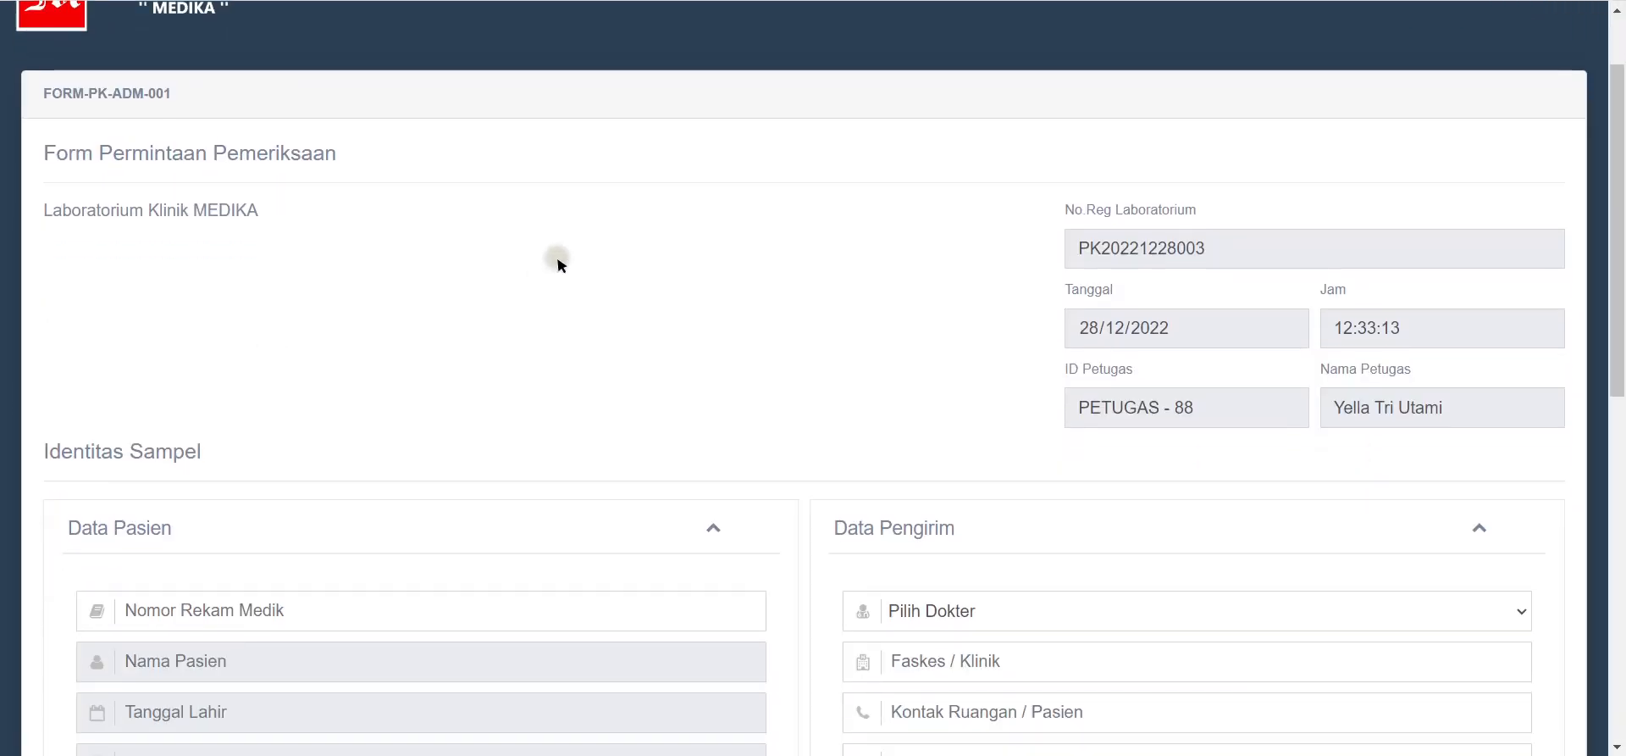
scroll(784, 349, "down", 1)
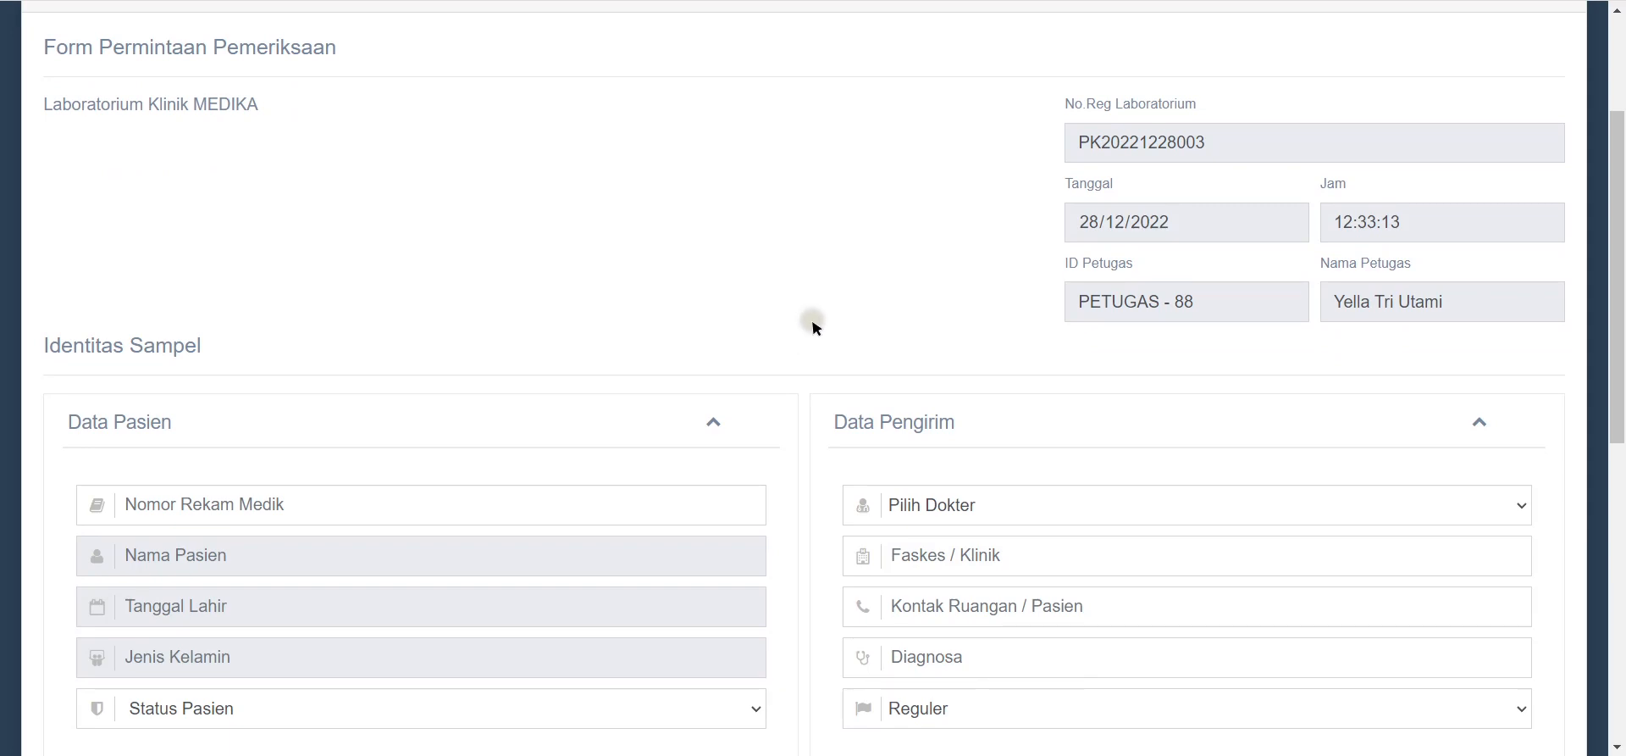
scroll(677, 356, "down", 4)
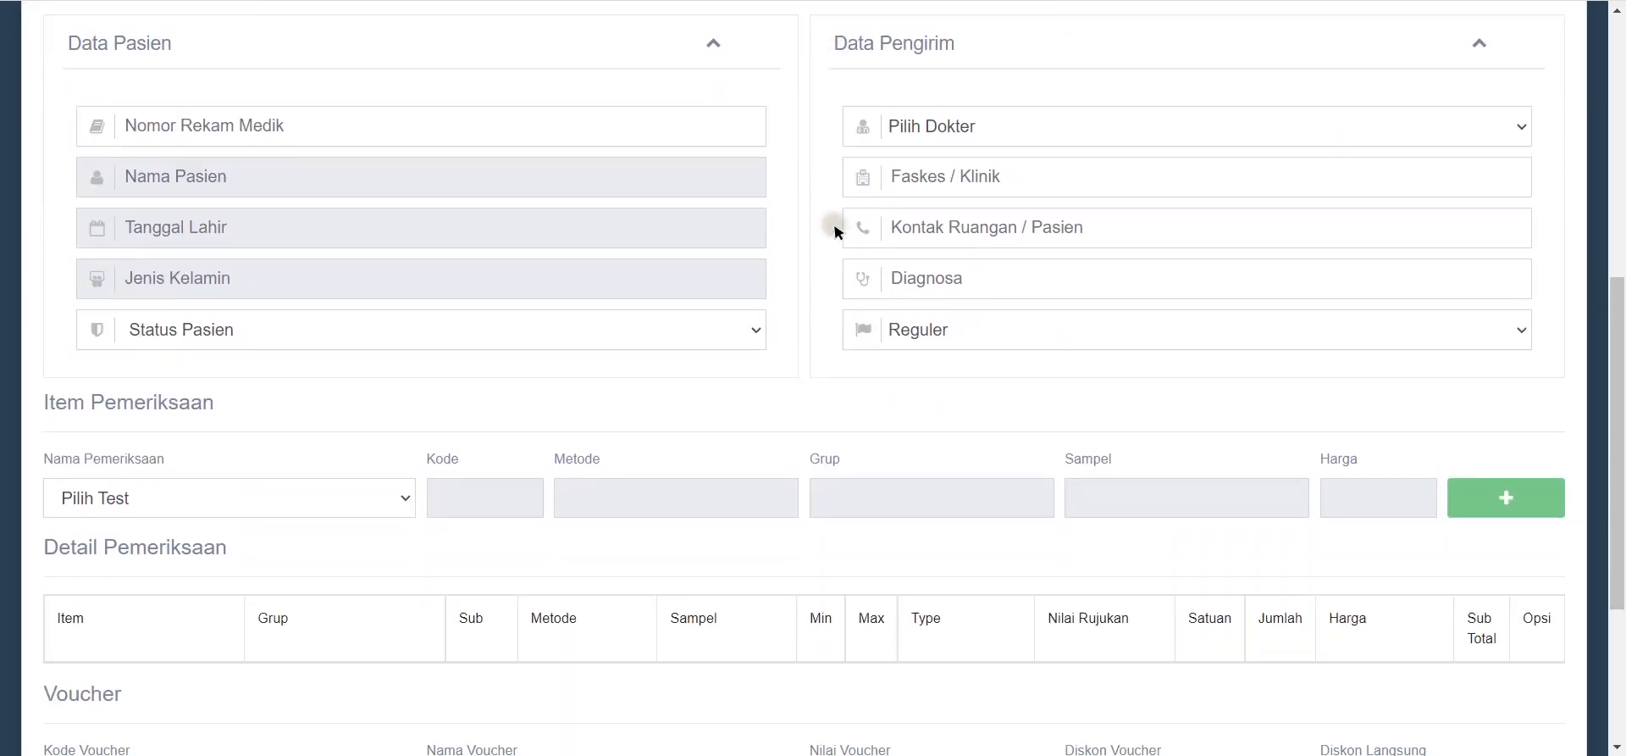
scroll(835, 226, "up", 3)
scroll(837, 225, "up", 3)
scroll(1274, 316, "down", 8)
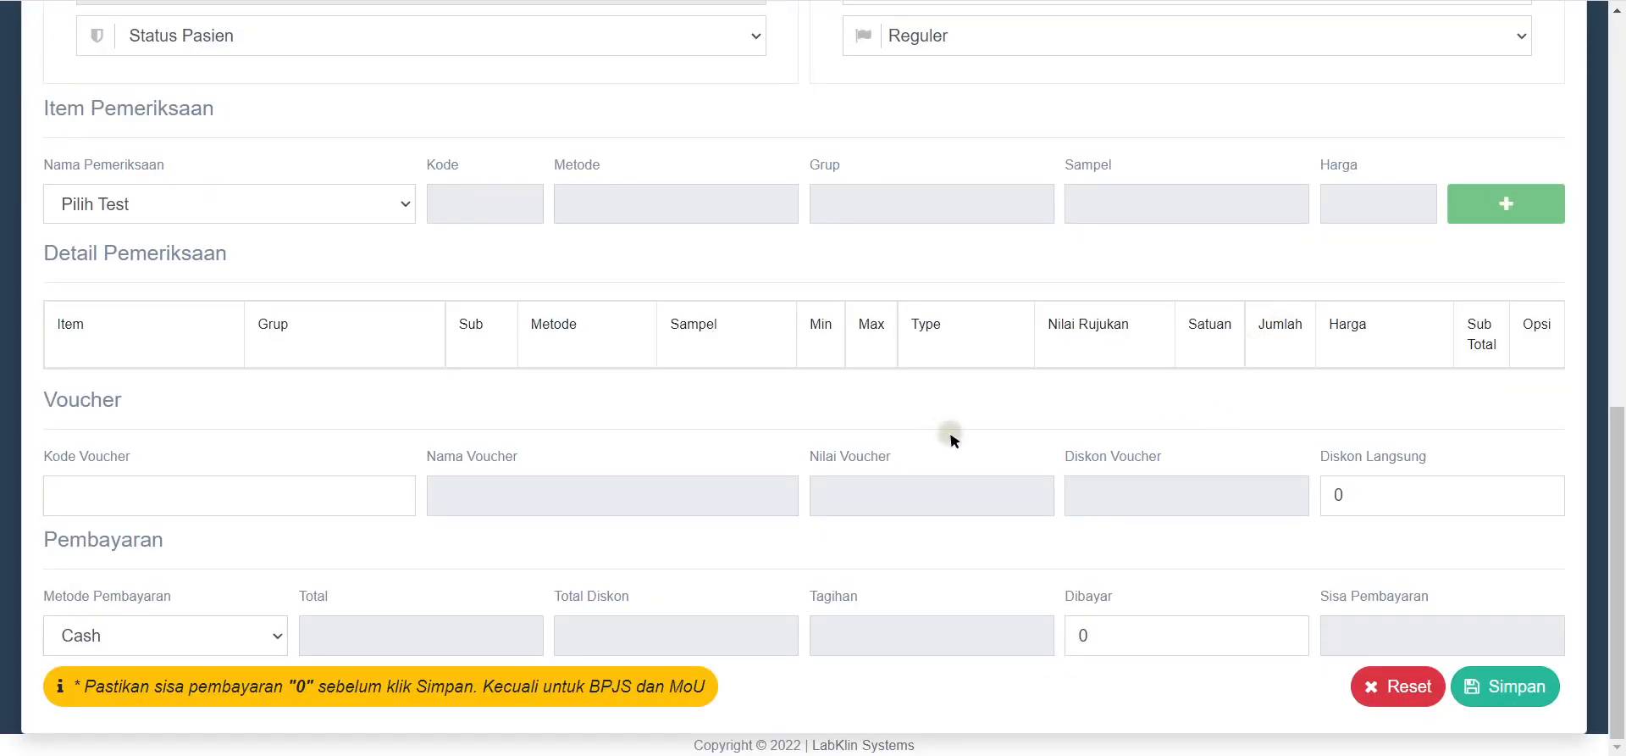
scroll(940, 415, "up", 7)
scroll(922, 389, "up", 2)
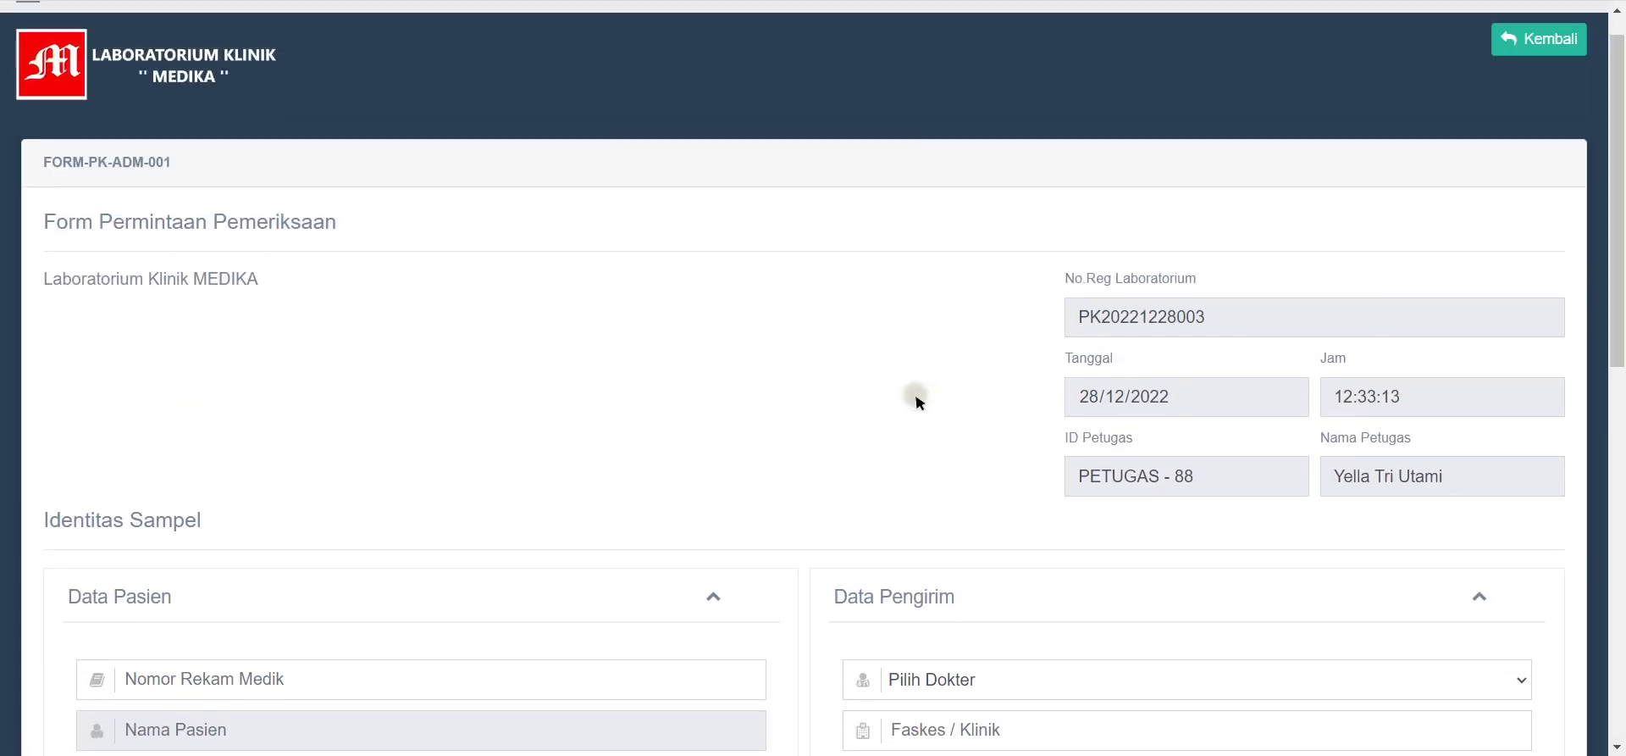
scroll(873, 399, "down", 5)
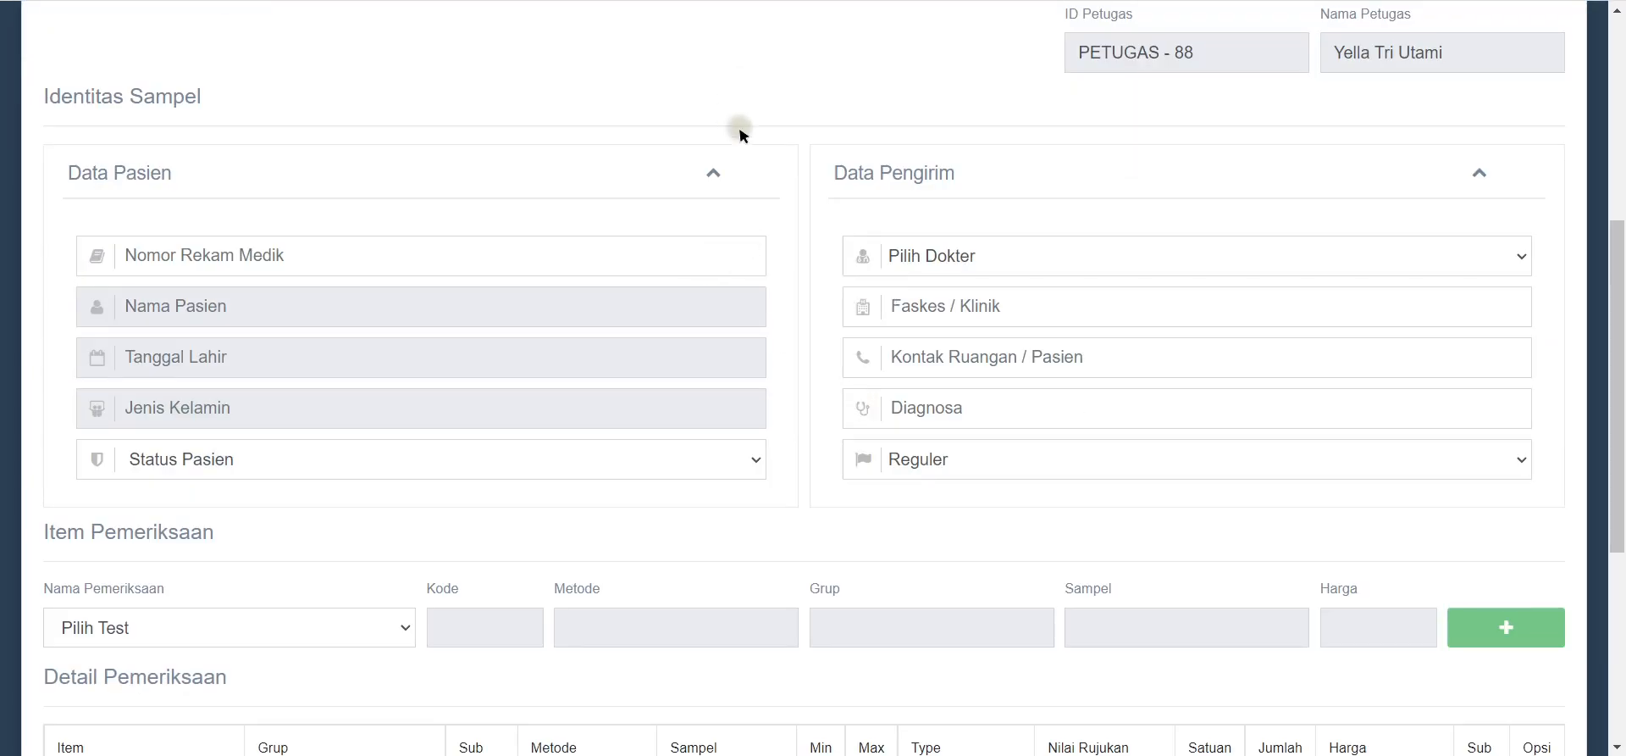
scroll(1050, 120, "up", 5)
scroll(439, 290, "down", 3)
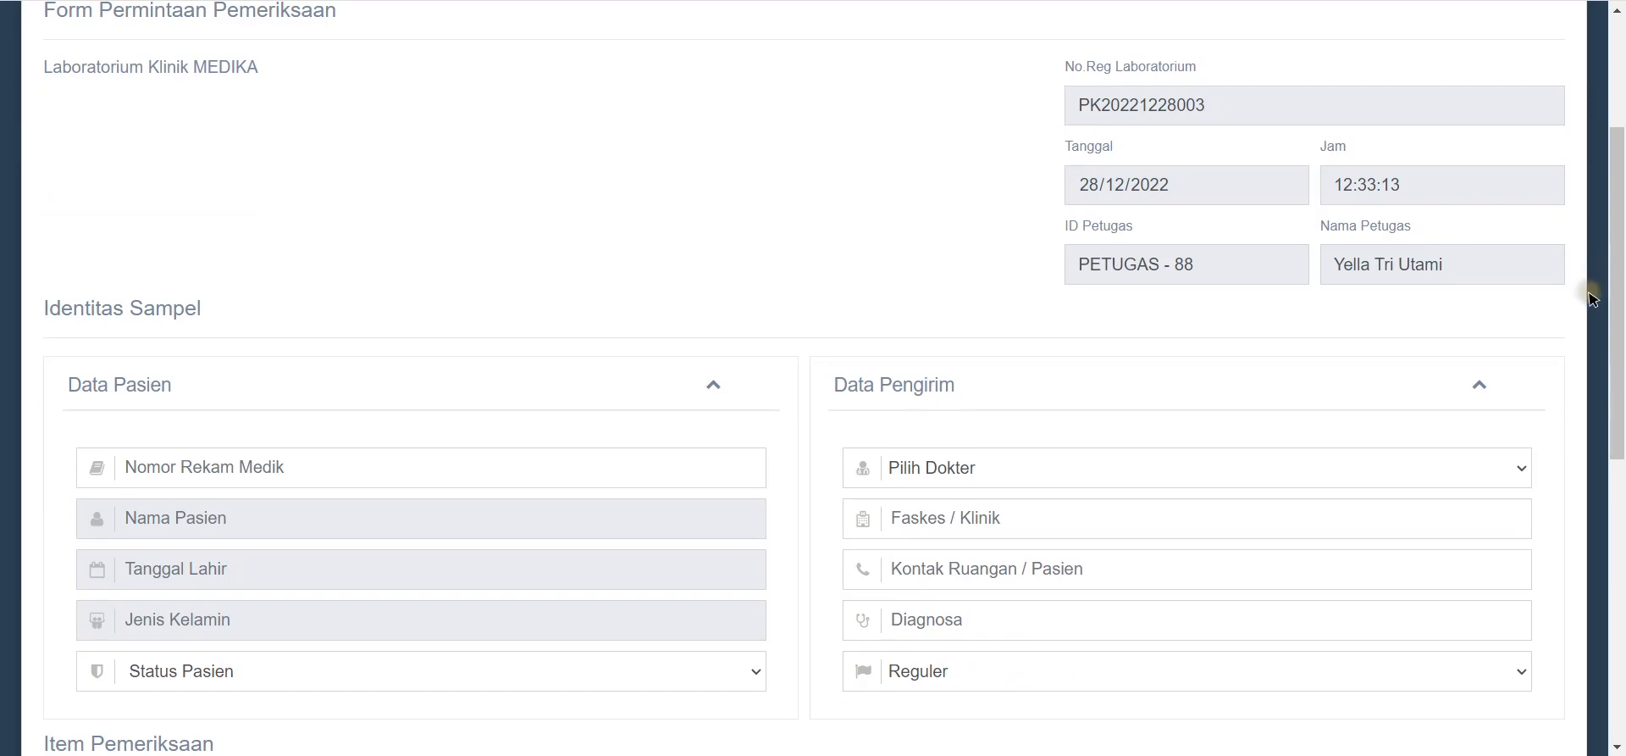
scroll(1567, 338, "down", 4)
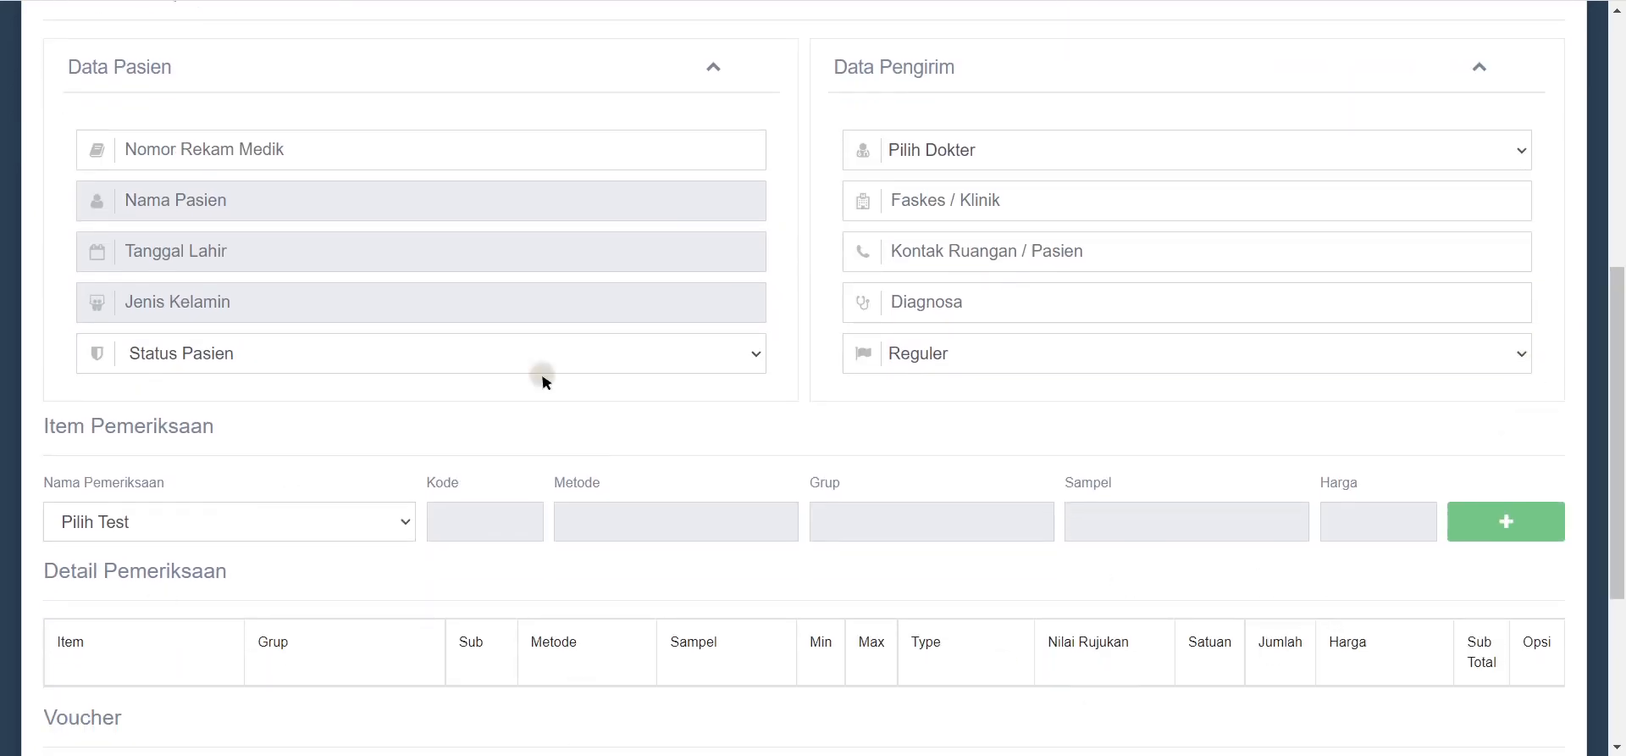
scroll(661, 169, "up", 5)
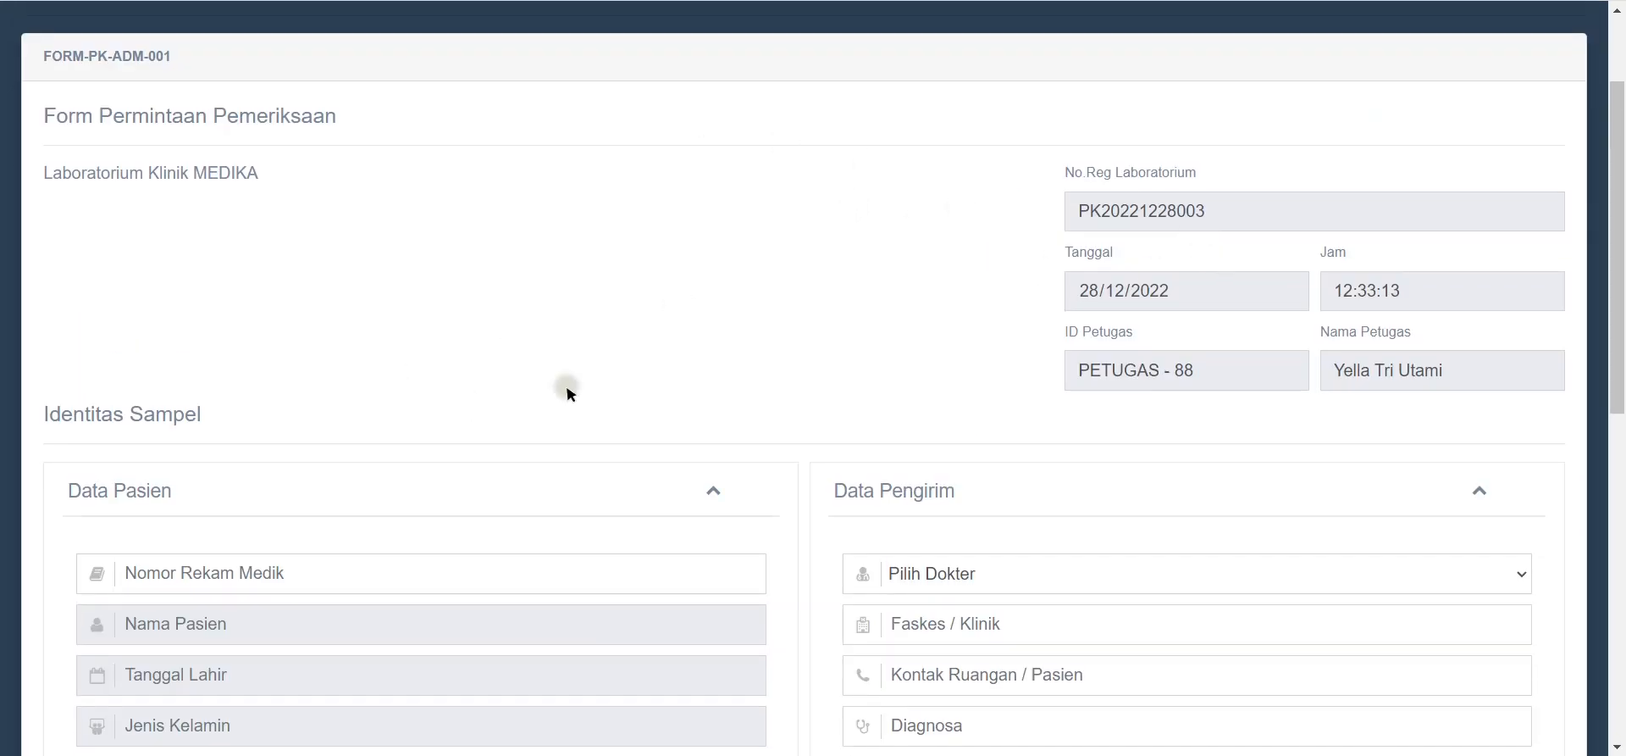
scroll(720, 212, "down", 1)
scroll(720, 228, "down", 1)
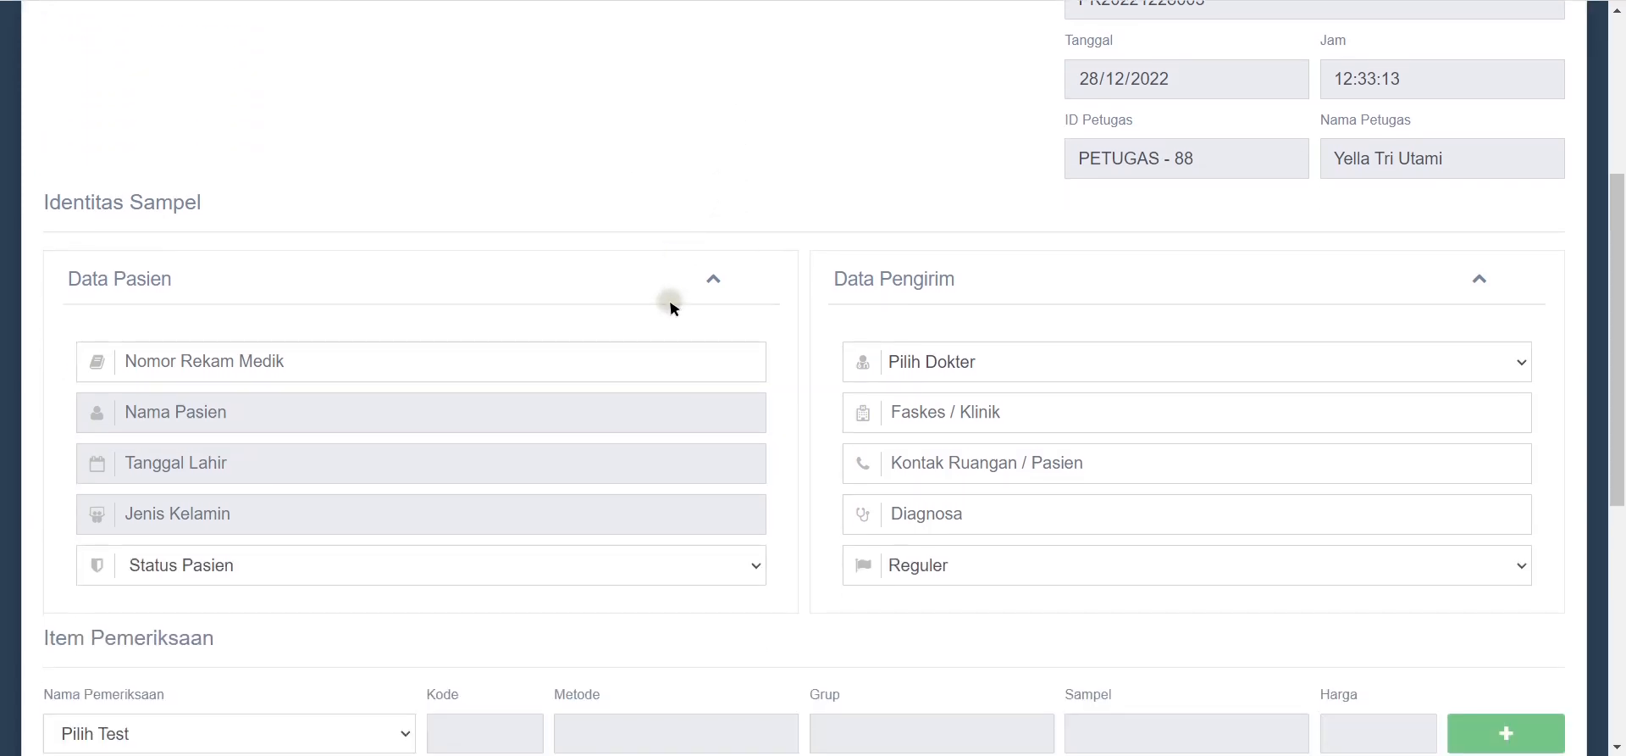
scroll(590, 428, "down", 1)
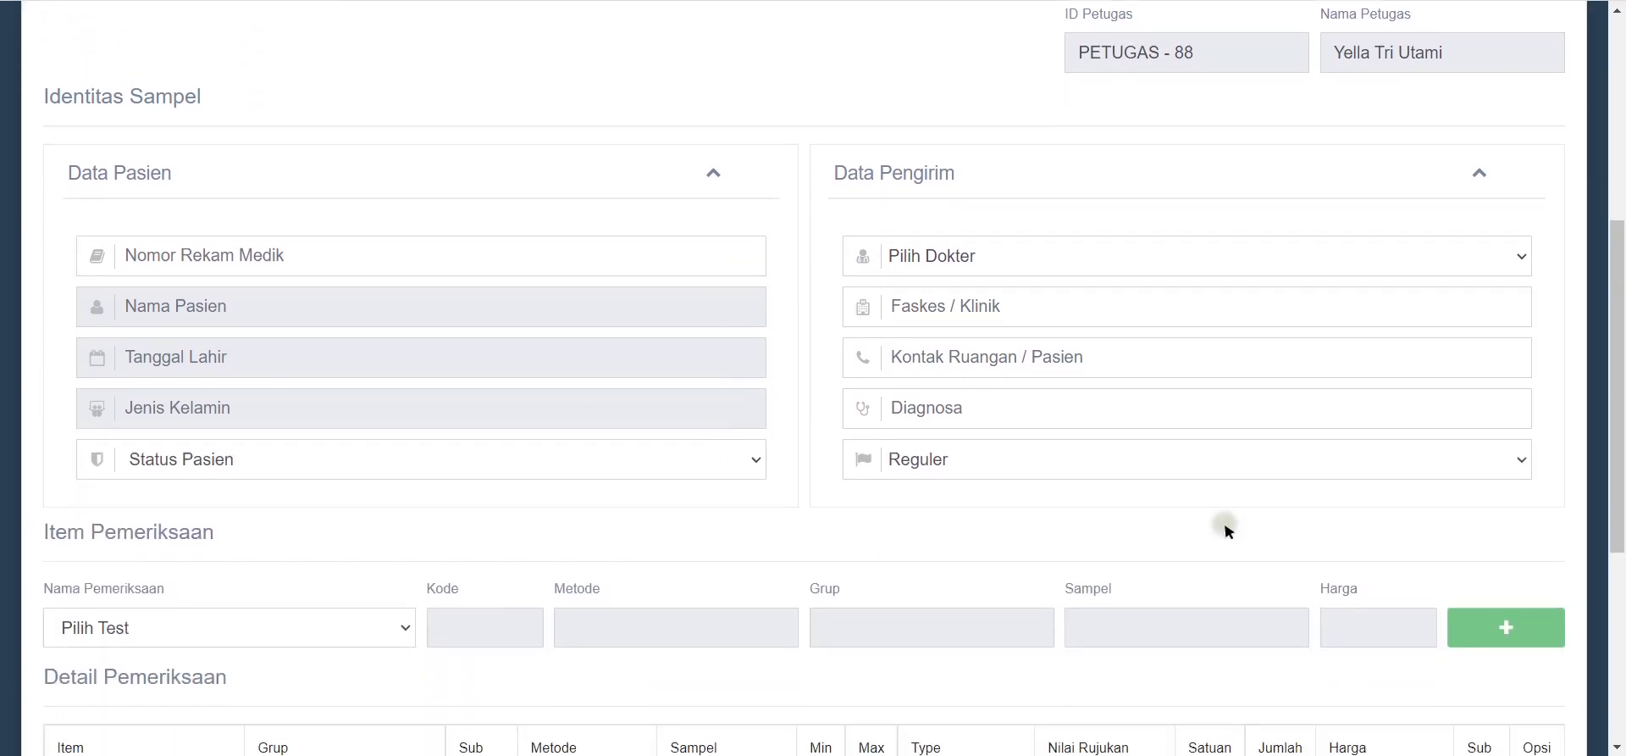
left_click(740, 262)
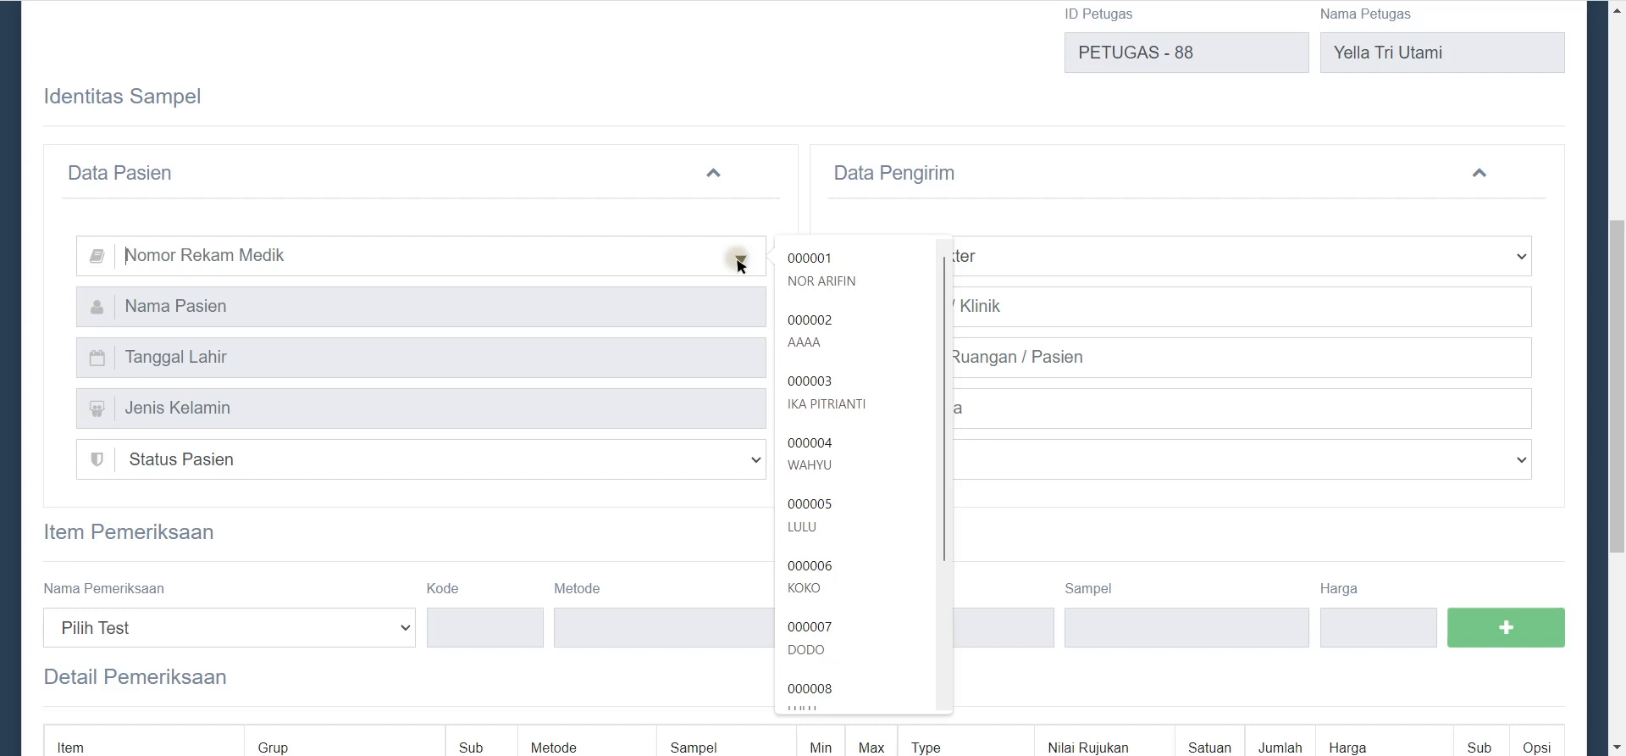
Step: Search patients by name, pick the patient record, and set patient status to BPJS
key("shift")
type("NAMA")
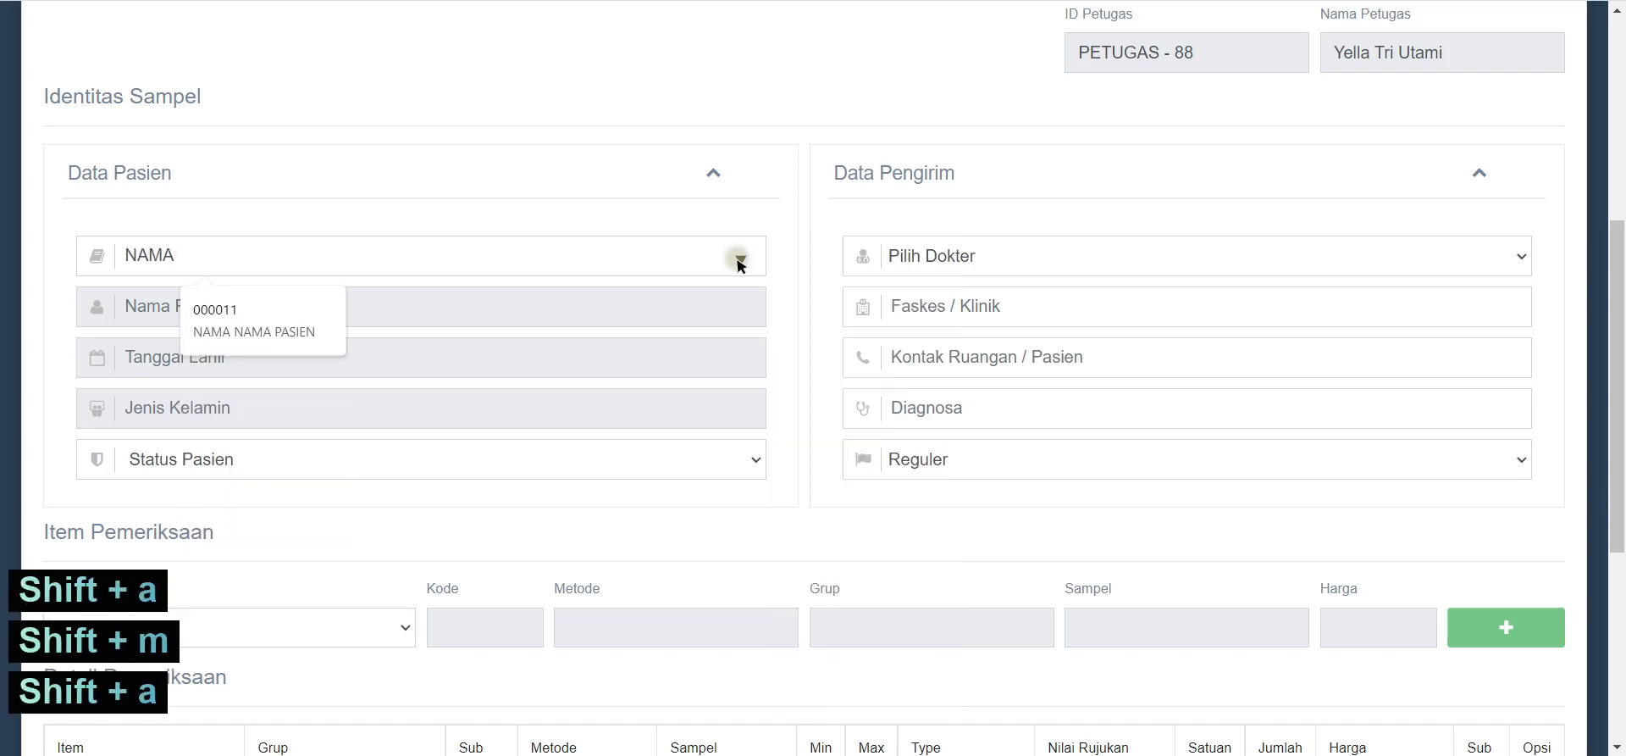
left_click(236, 326)
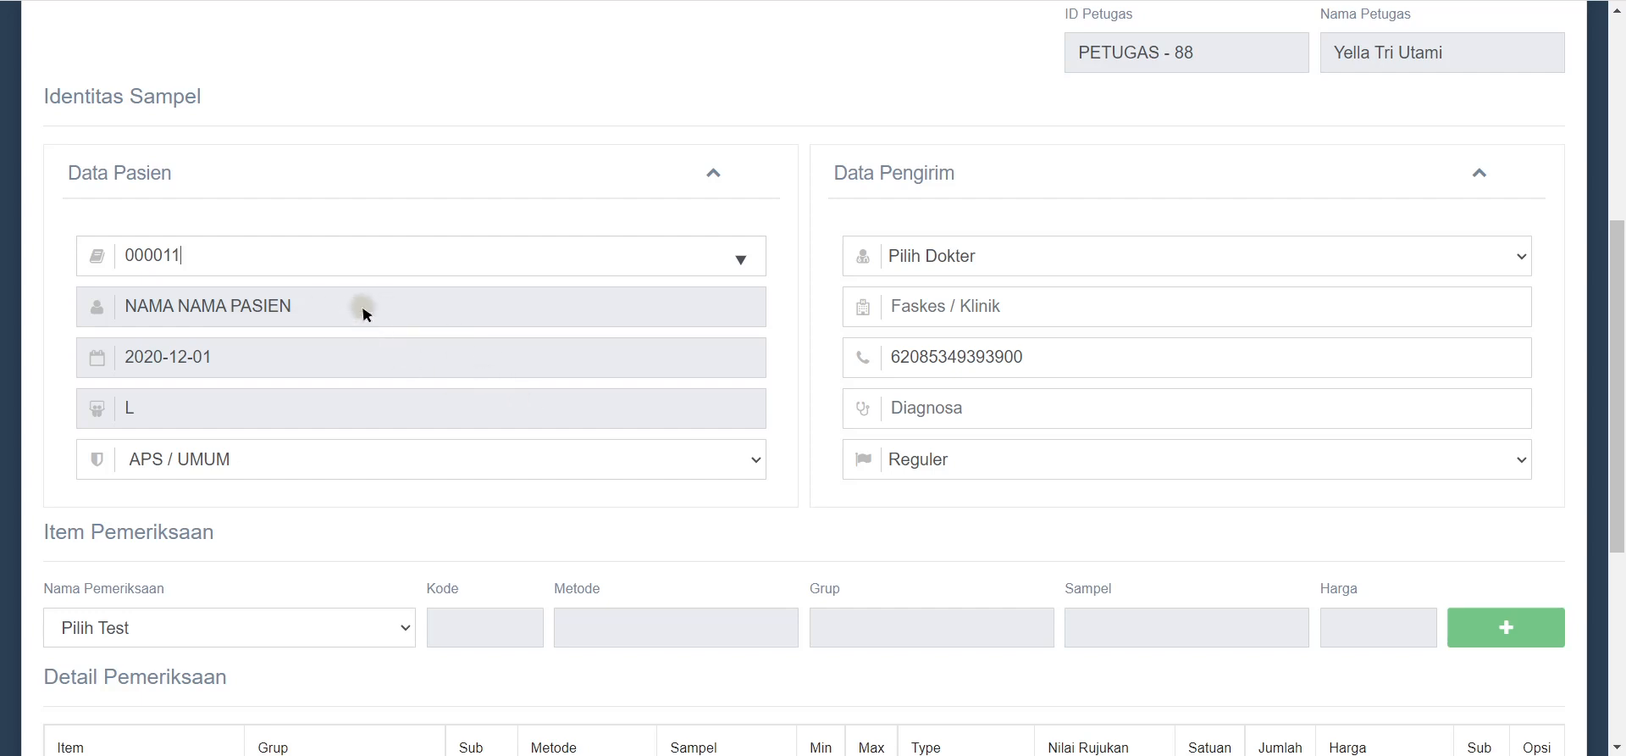
left_click_drag(362, 307, 133, 338)
left_click_drag(246, 362, 125, 375)
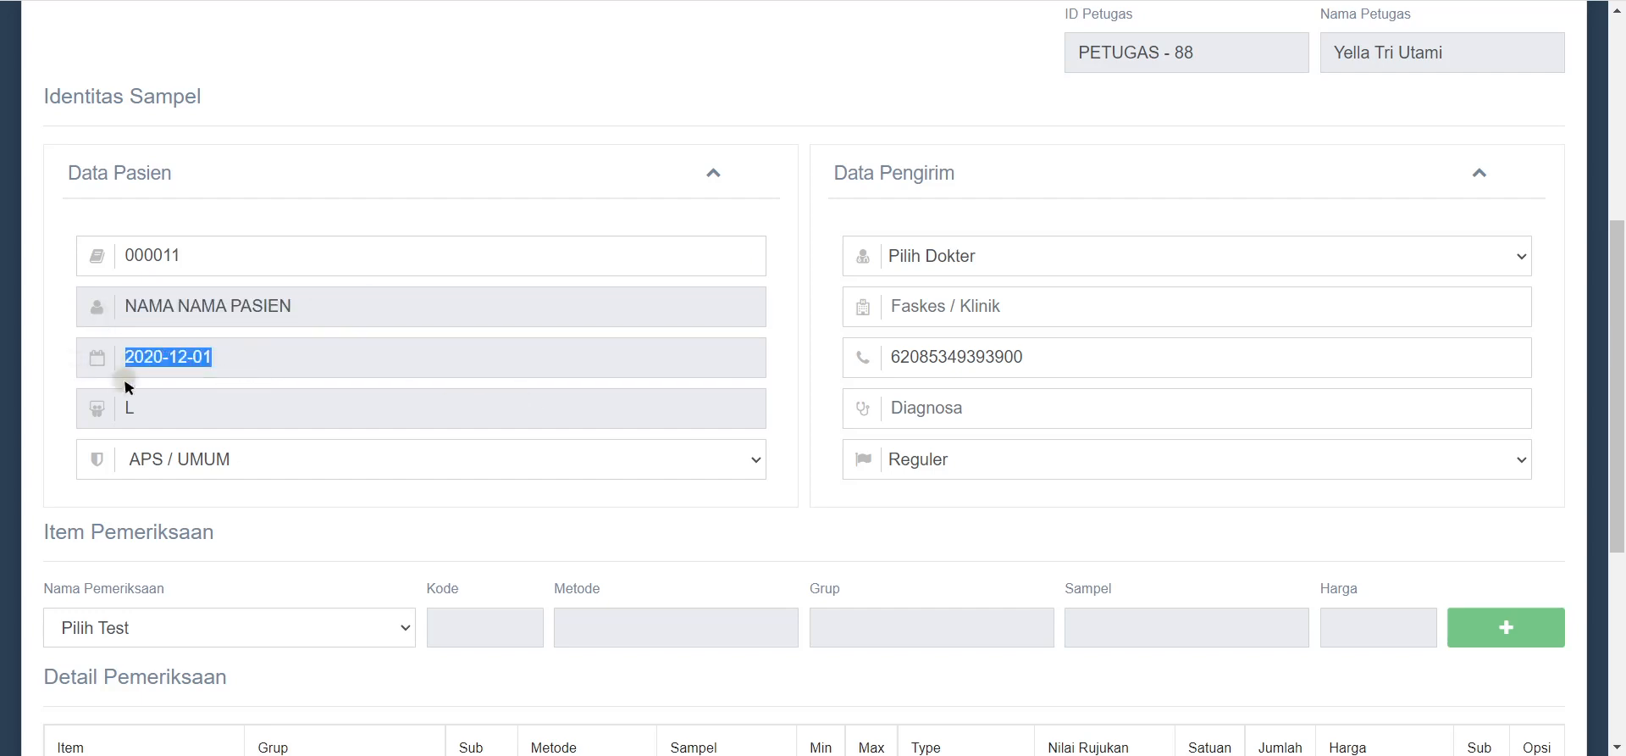
left_click(157, 414)
left_click(306, 464)
left_click(306, 463)
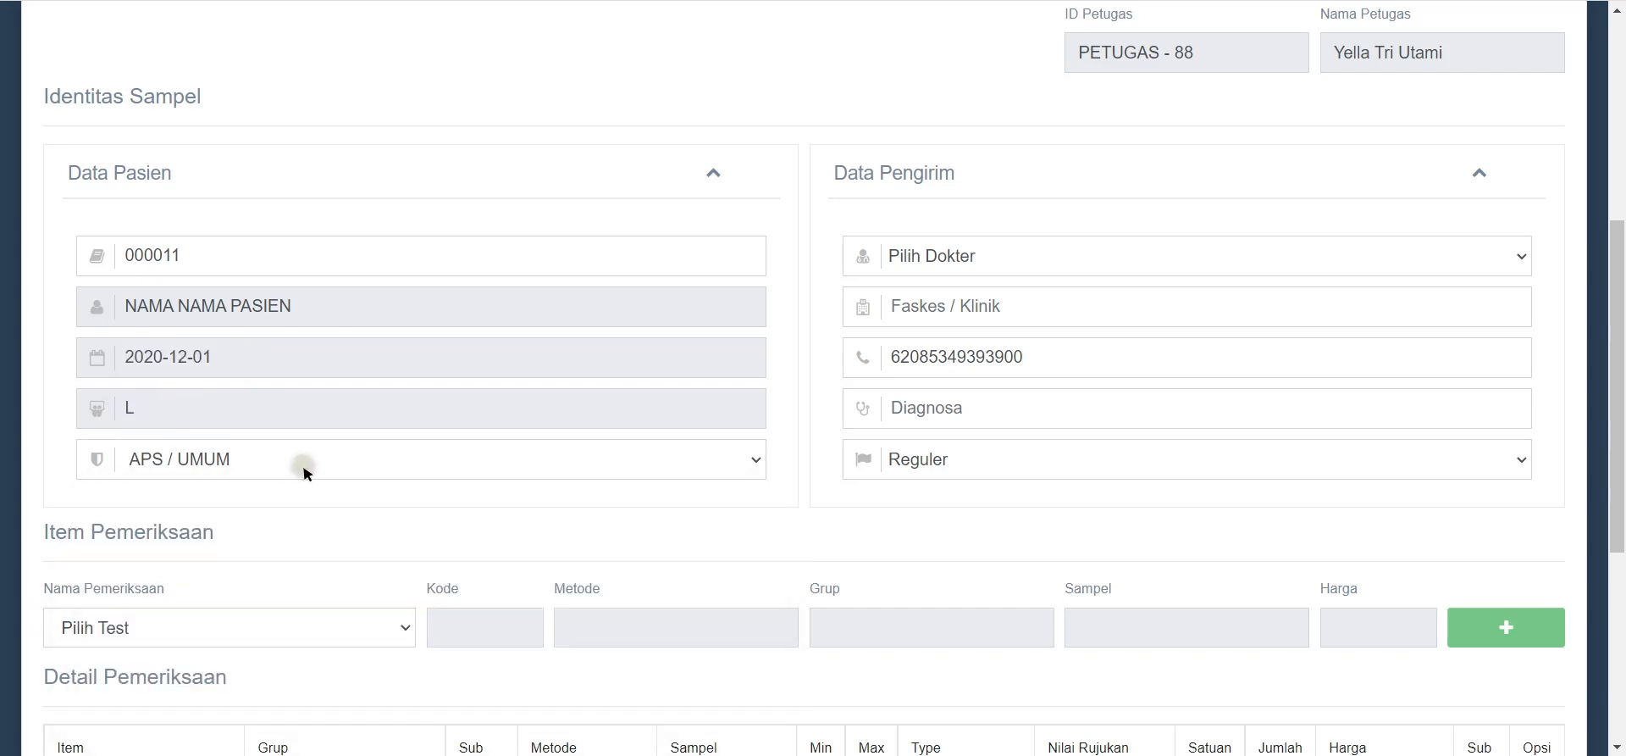
left_click(307, 462)
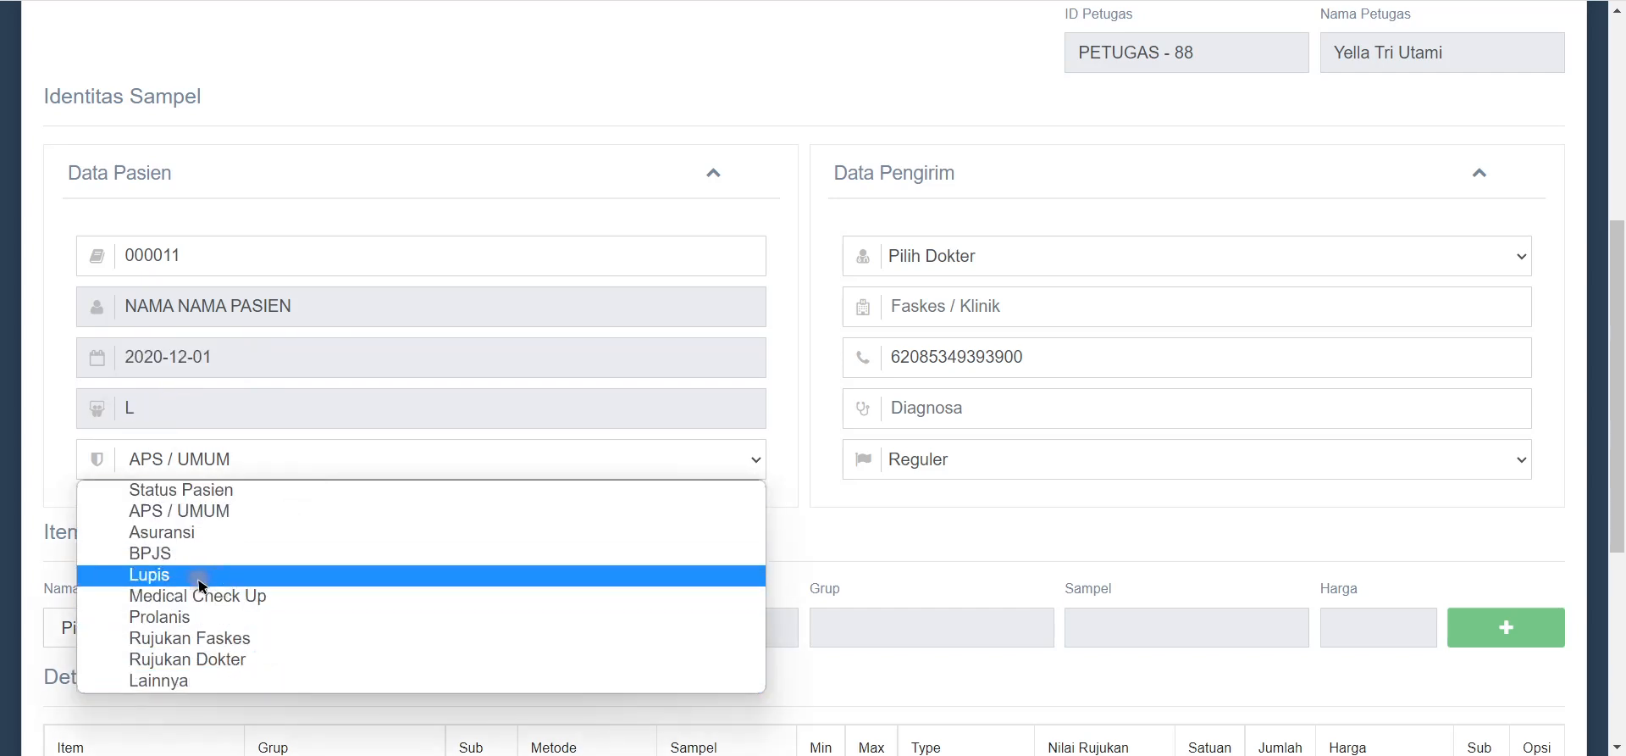
left_click(264, 468)
left_click(279, 464)
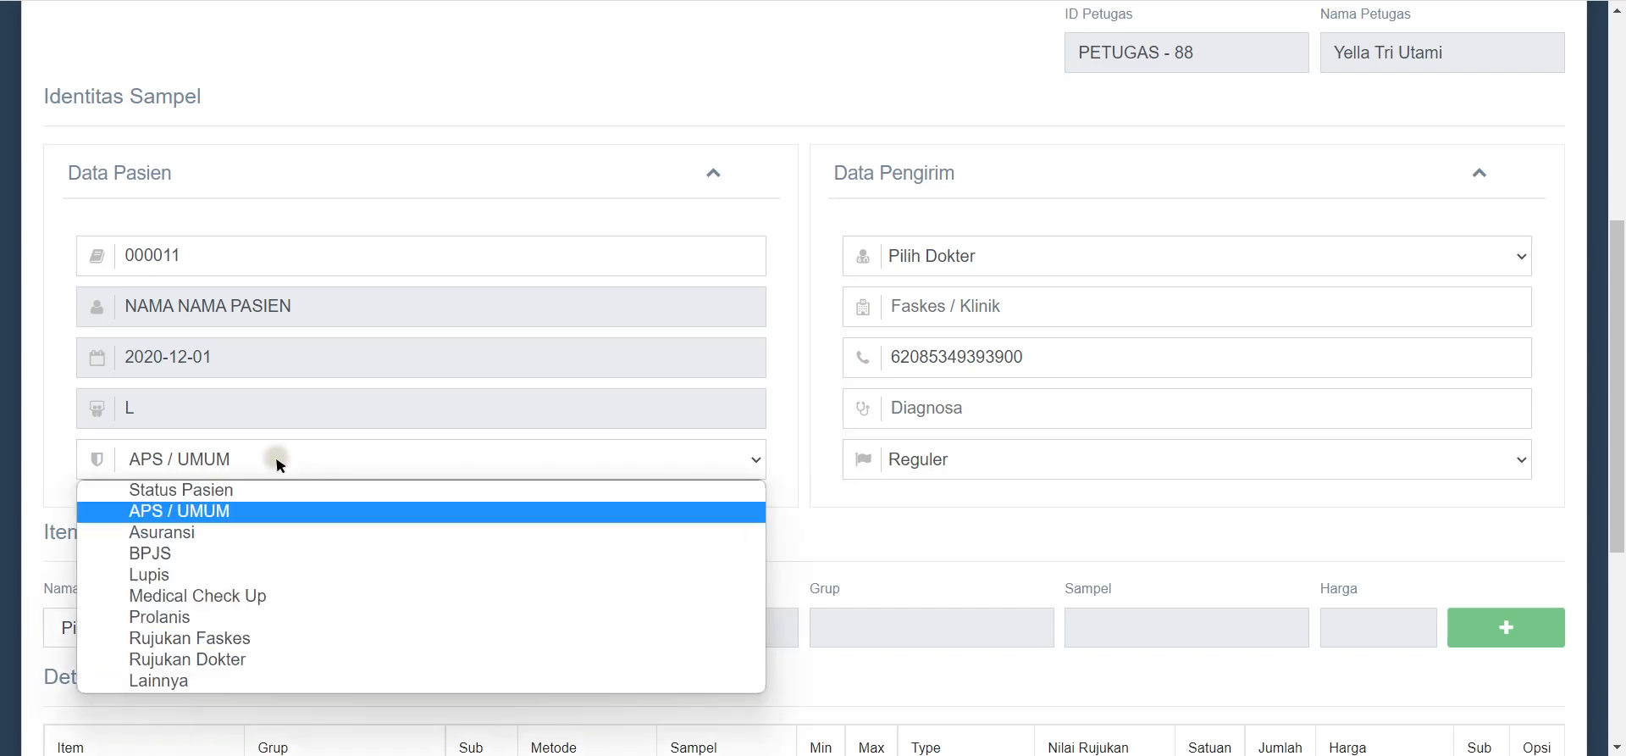
left_click(159, 554)
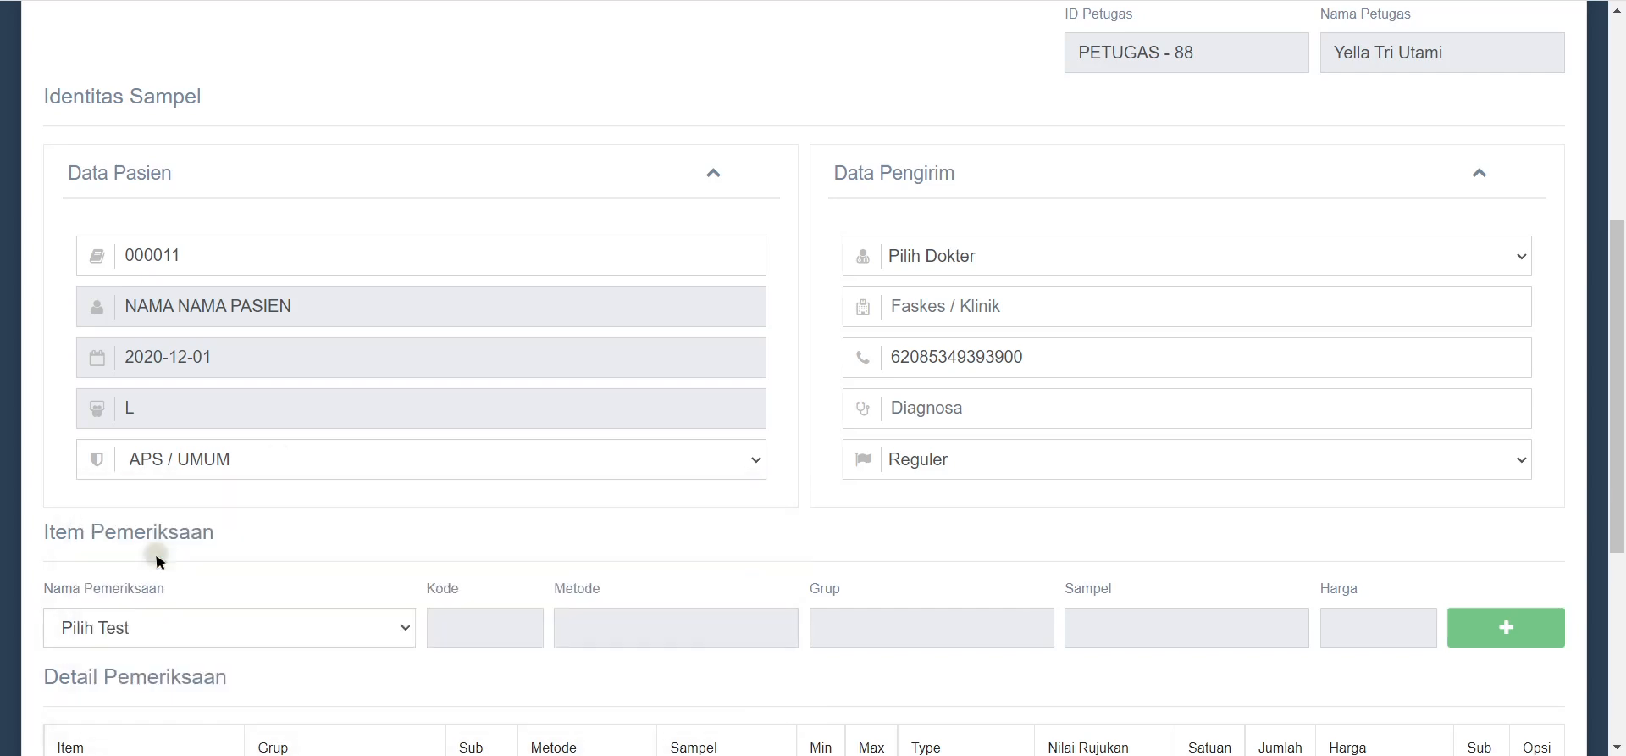
Step: Set the sender to APS / Umum with APS as the referring facility
left_click(946, 271)
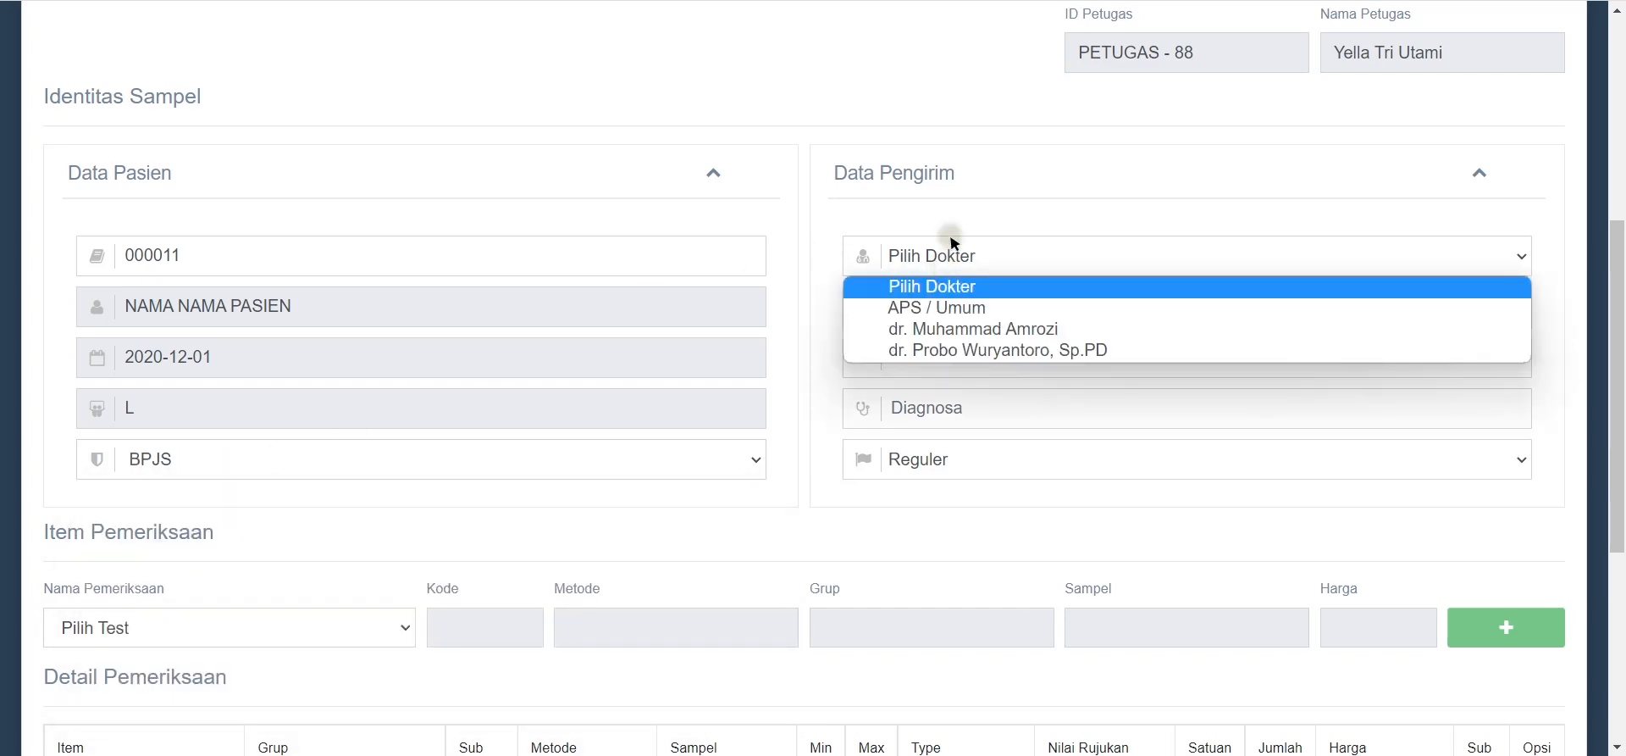
left_click(929, 308)
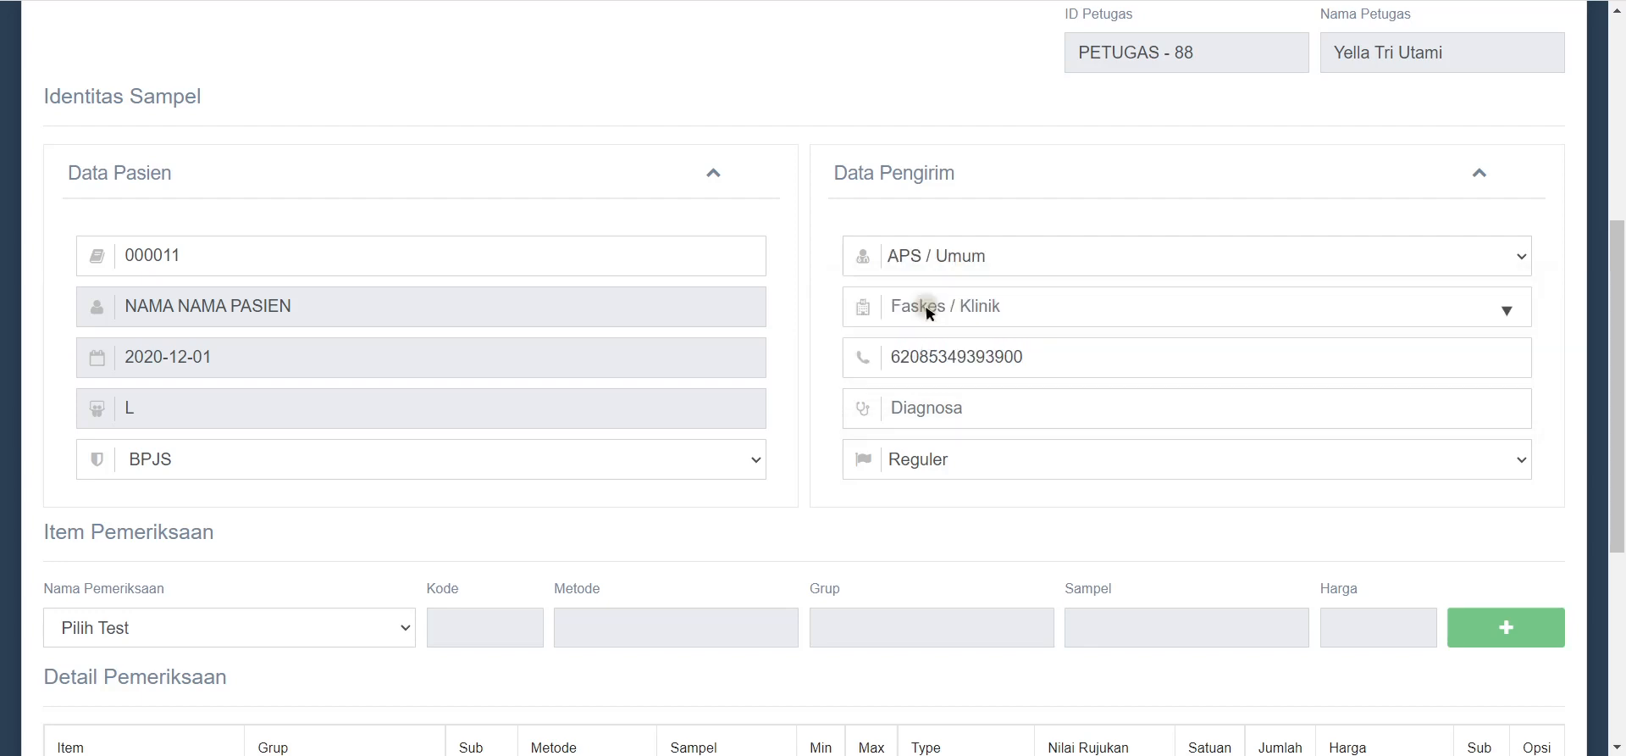
left_click(919, 306)
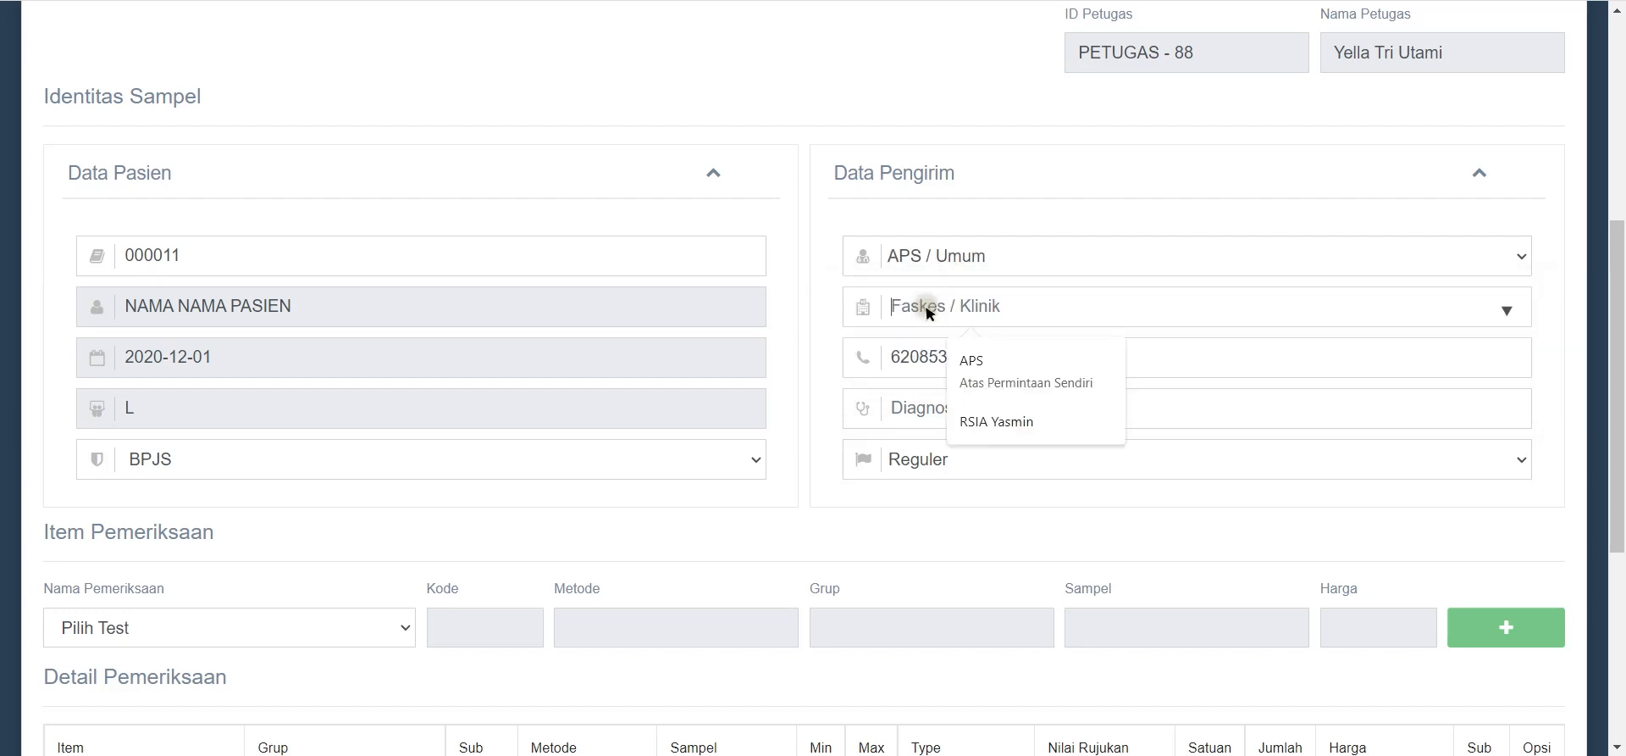
left_click(1034, 388)
left_click_drag(1053, 356, 878, 370)
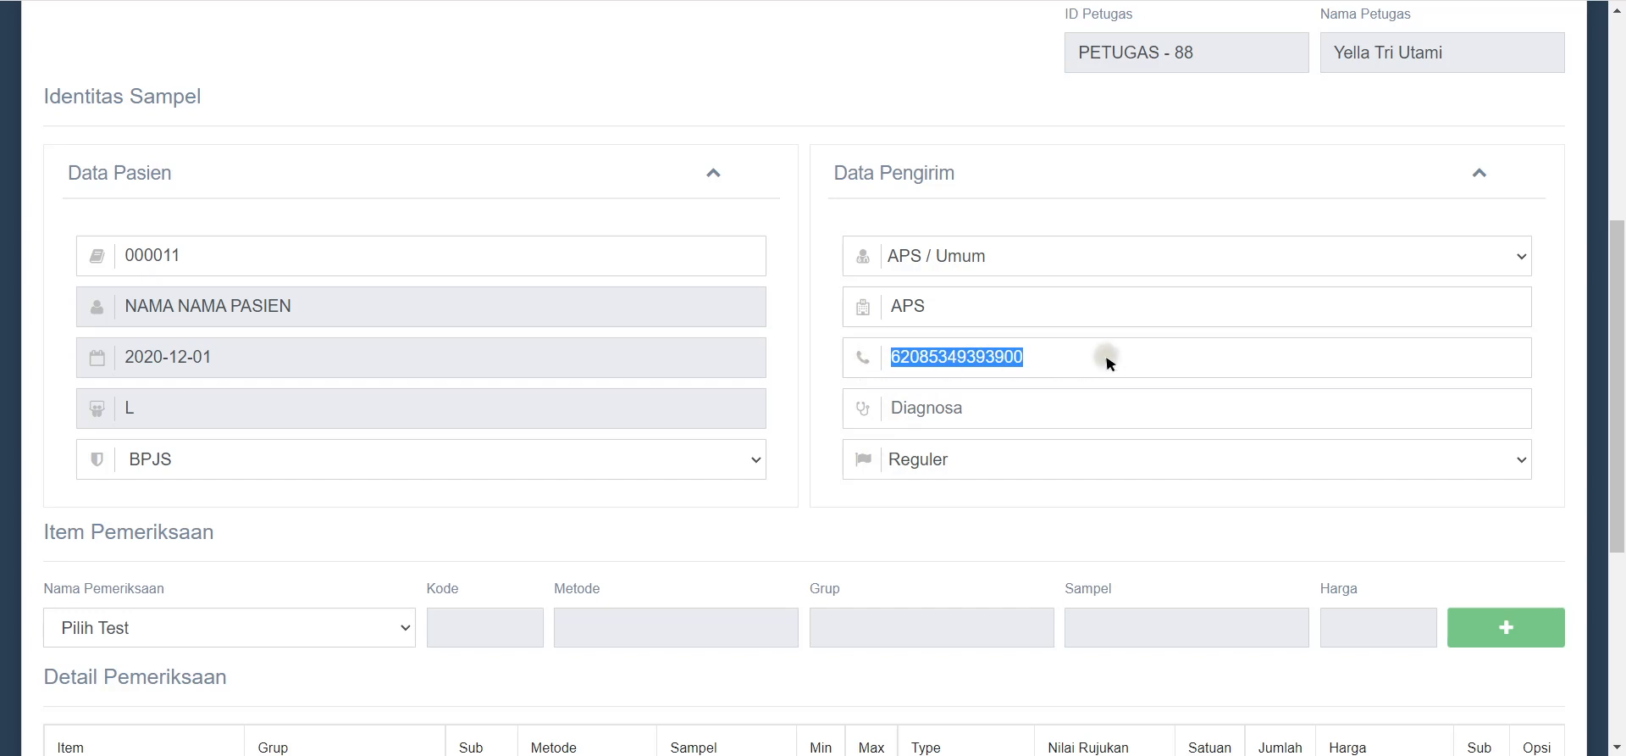
left_click(828, 359)
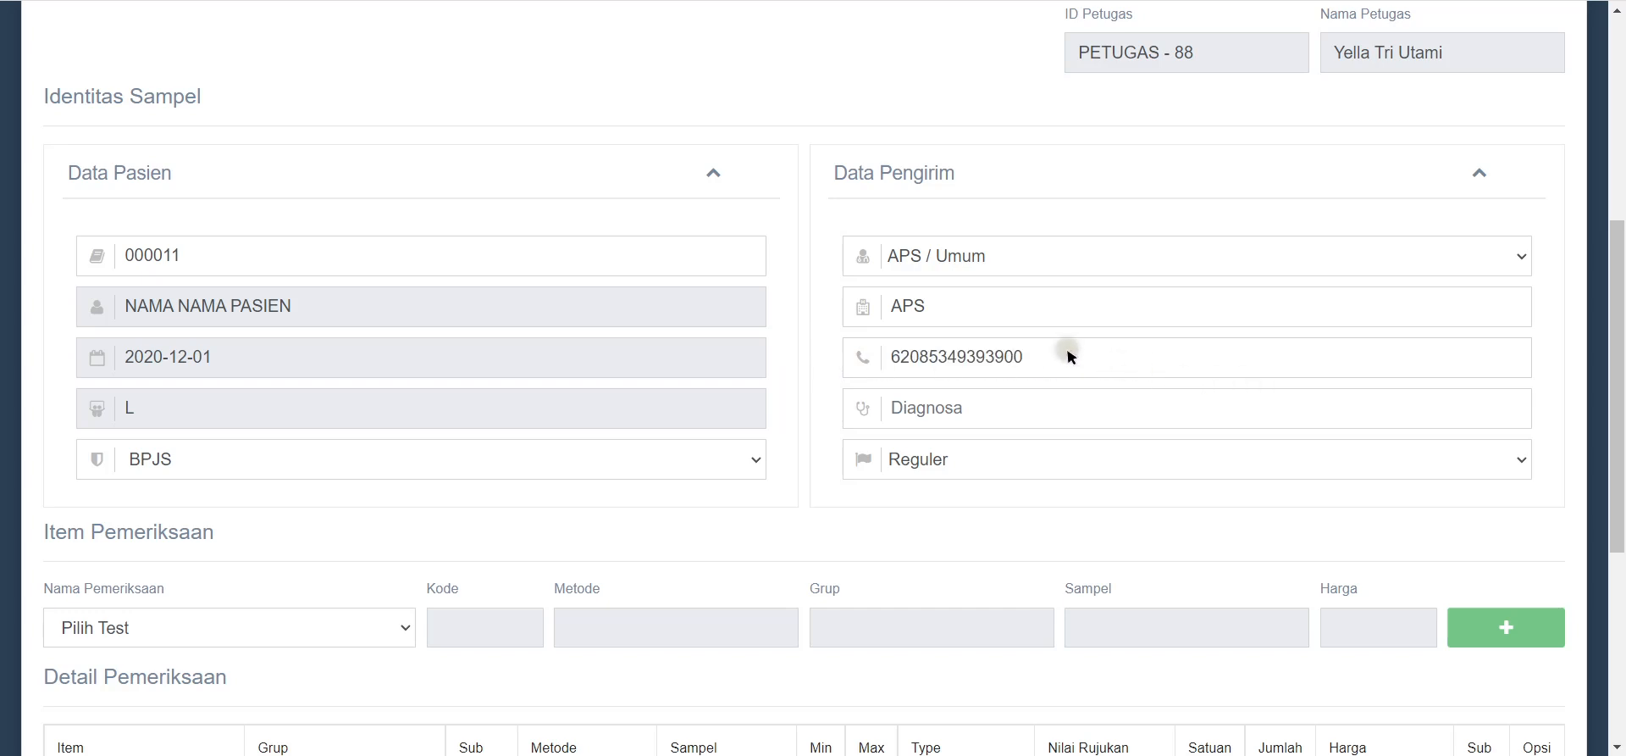
left_click_drag(1067, 352, 888, 380)
Step: Enter diagnosis Febris H1 and keep the priority at Reguler
left_click(938, 419)
type("Febris")
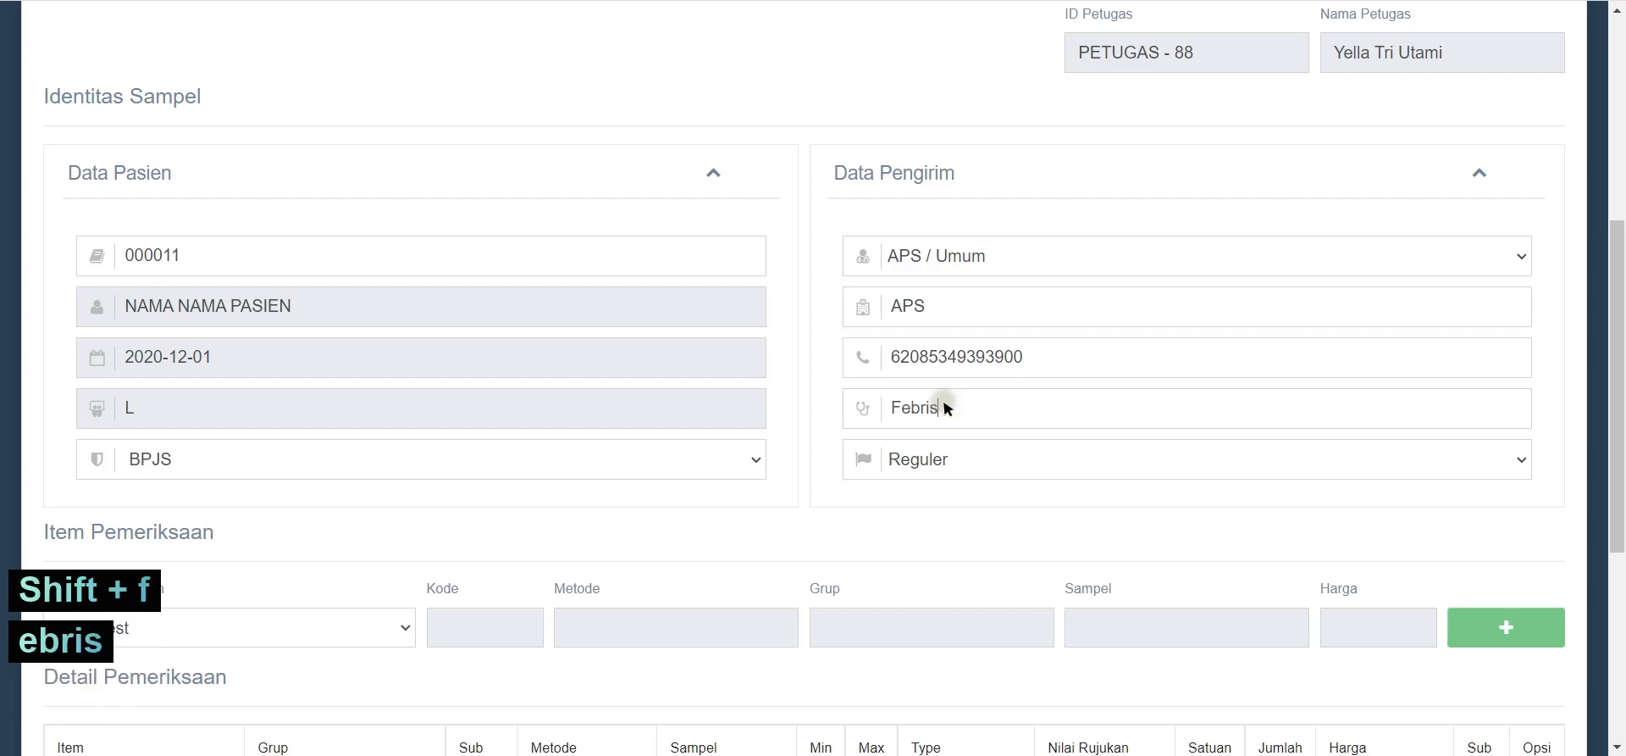
type(" H1")
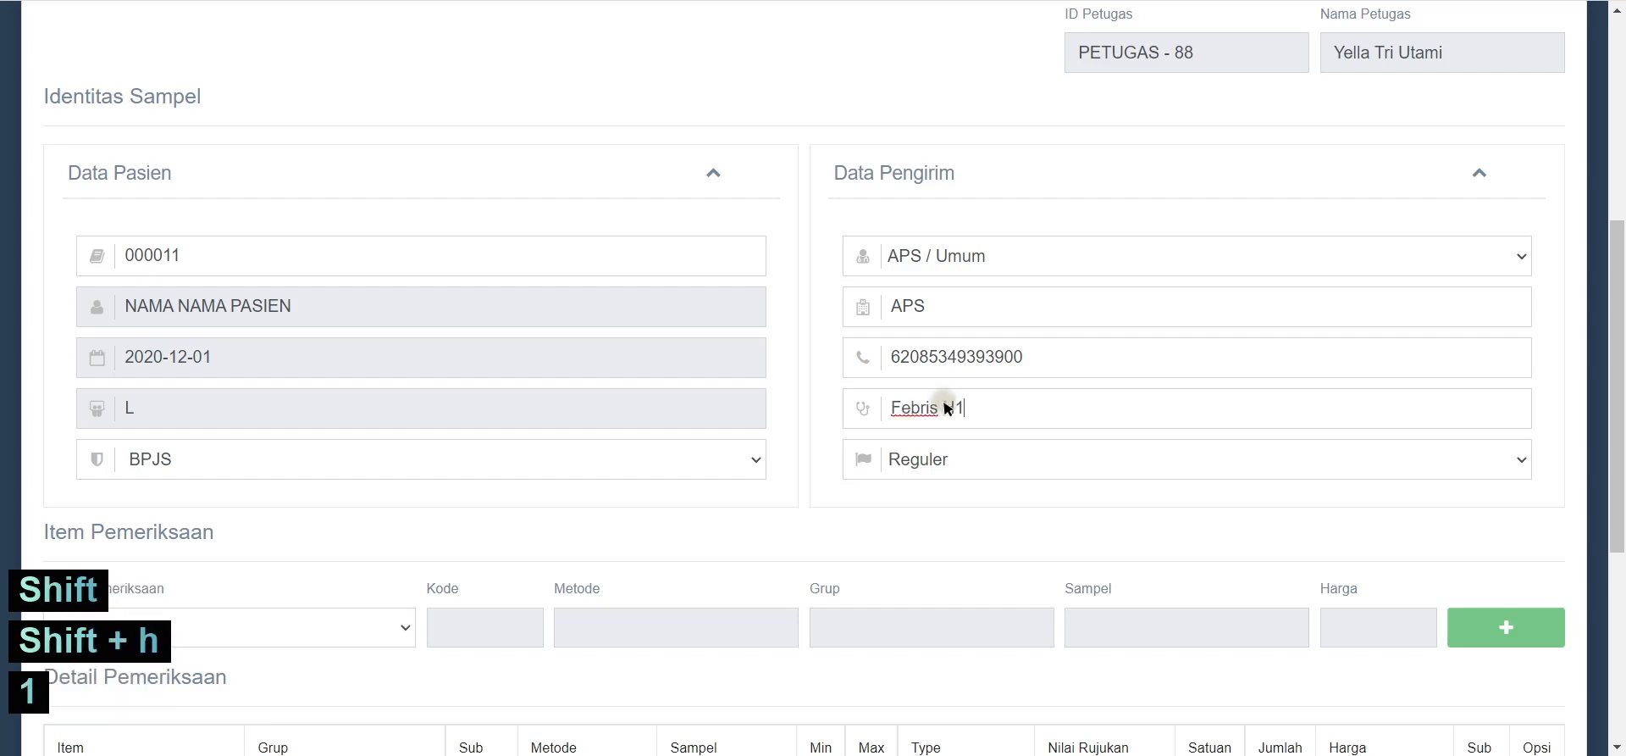
scroll(915, 457, "down", 4)
left_click(918, 144)
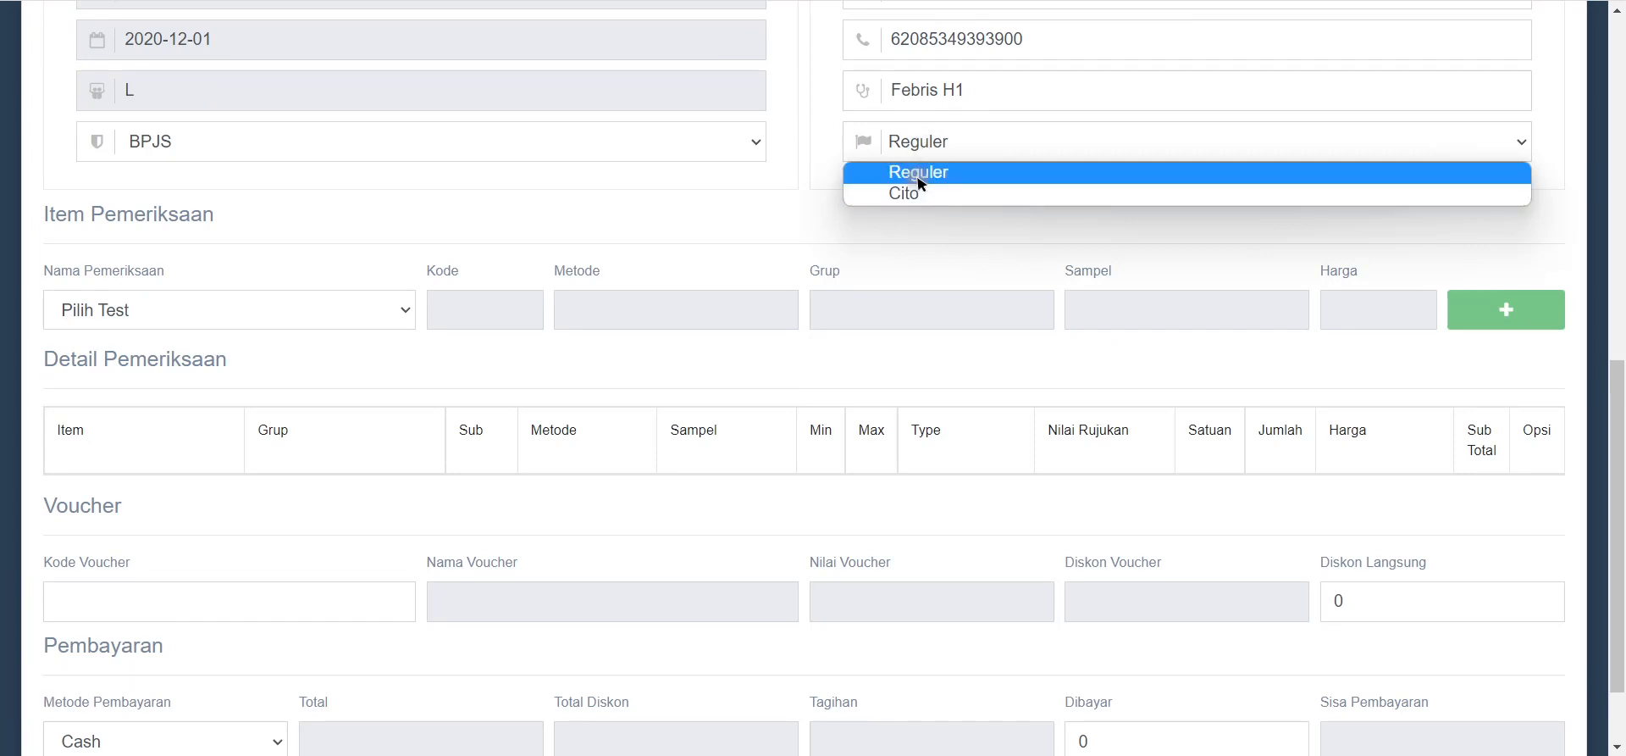
left_click(920, 182)
scroll(918, 206, "down", 2)
left_click(569, 218)
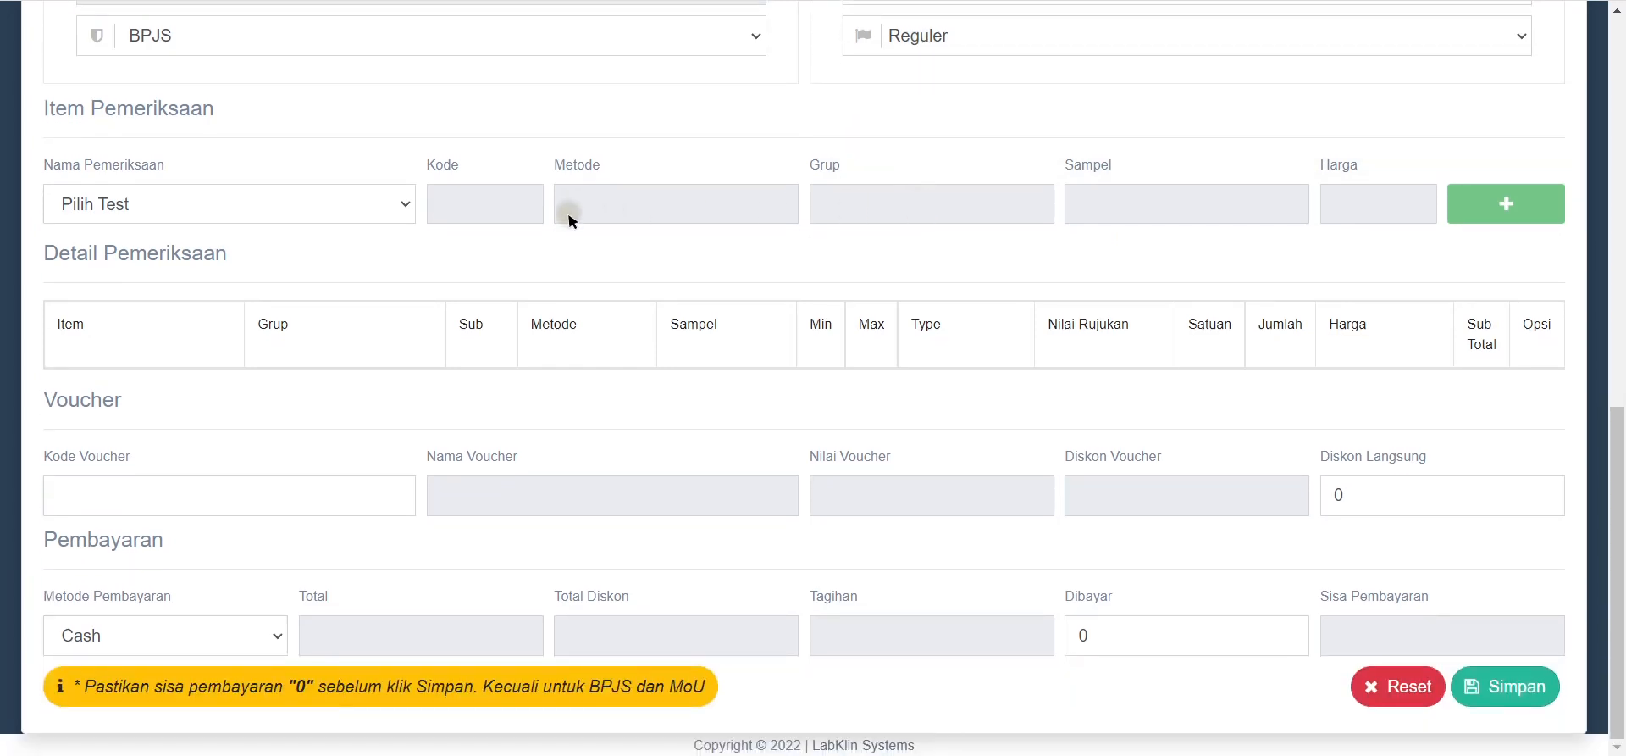
Step: Add the Hematologi test to the order
scroll(569, 218, "up", 4)
scroll(508, 288, "down", 4)
left_click(402, 212)
key("shift")
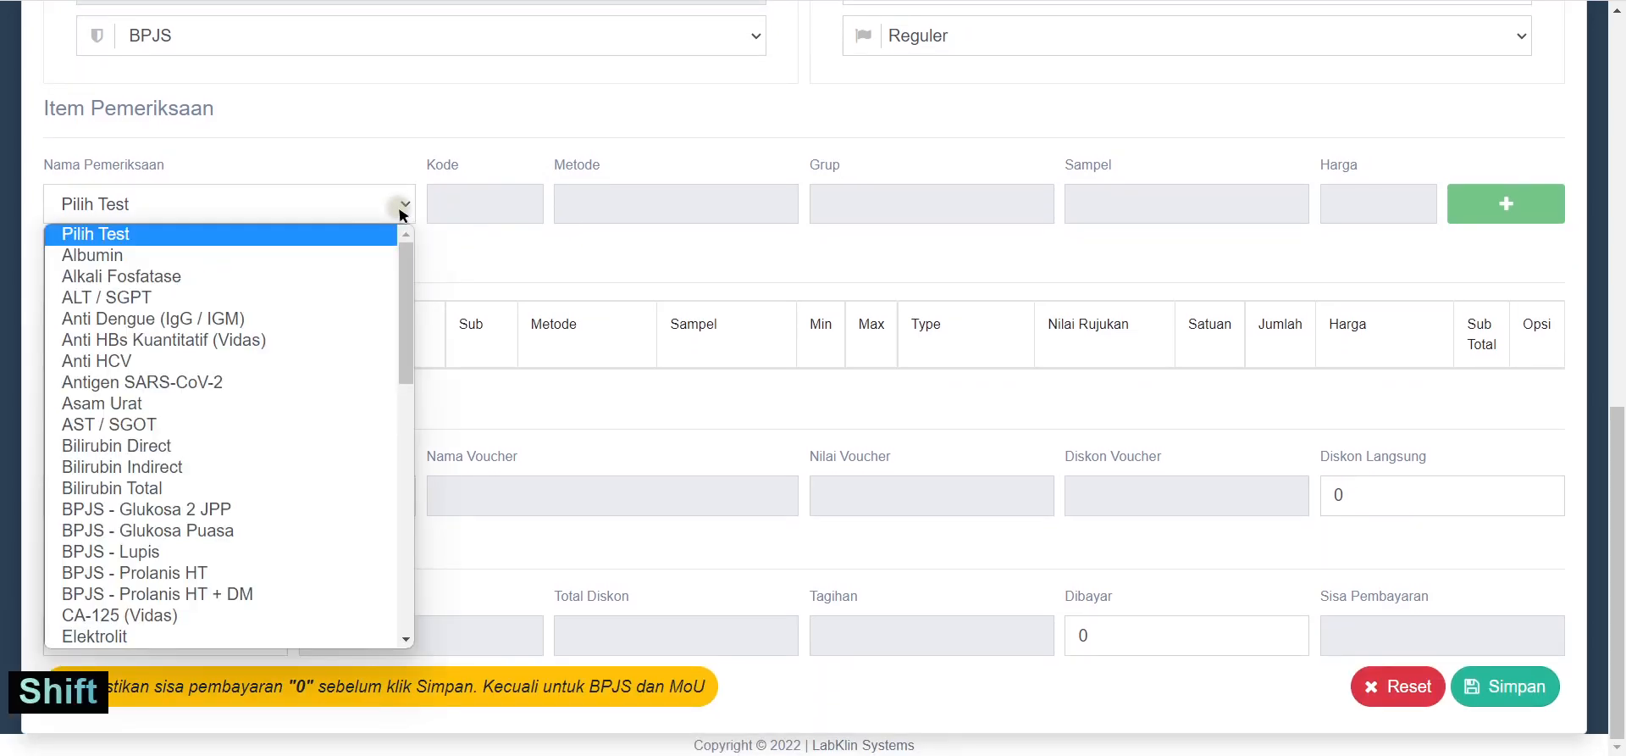
type("Hematologi")
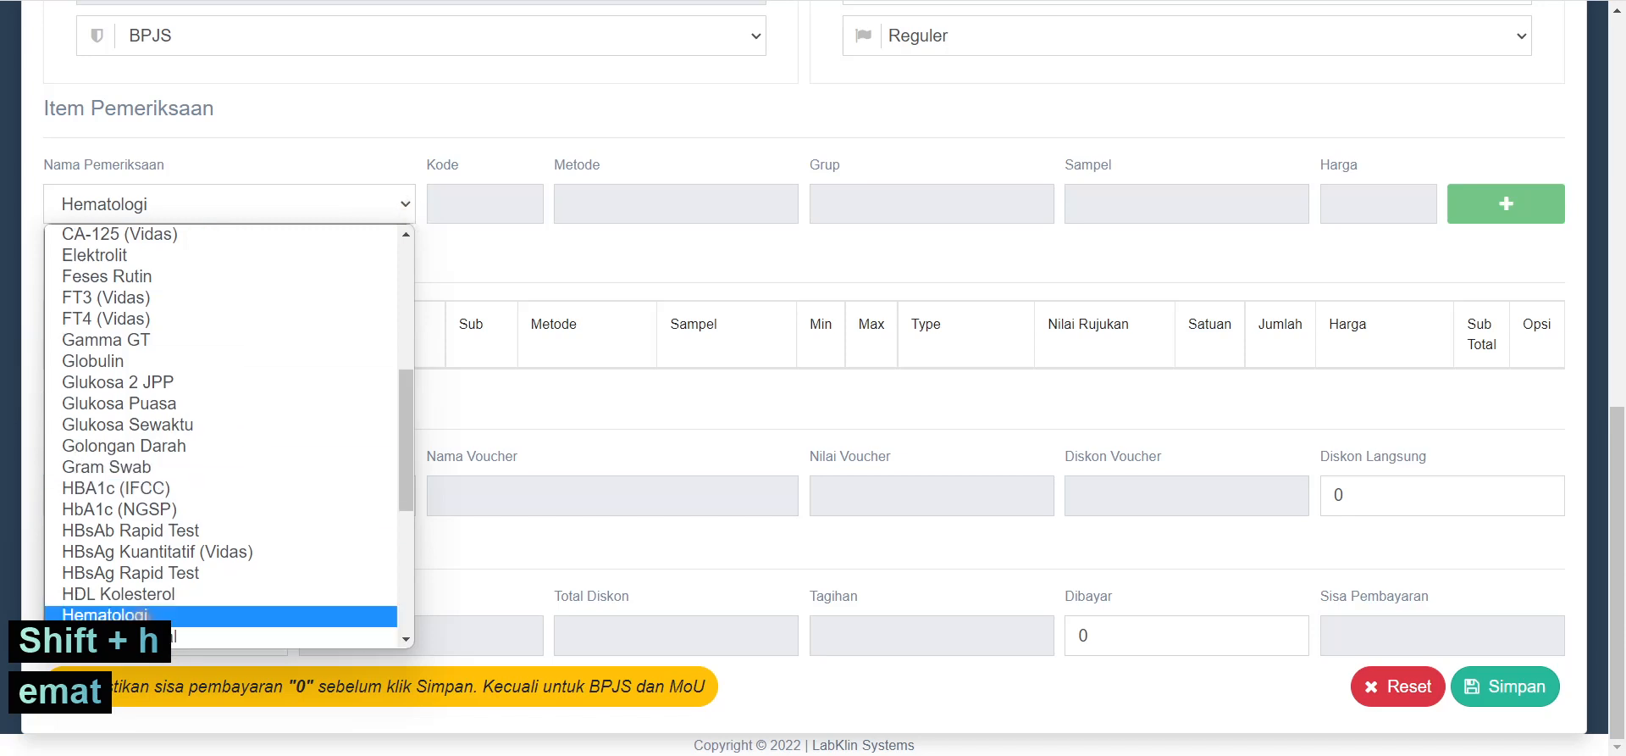
left_click(212, 631)
left_click(1516, 205)
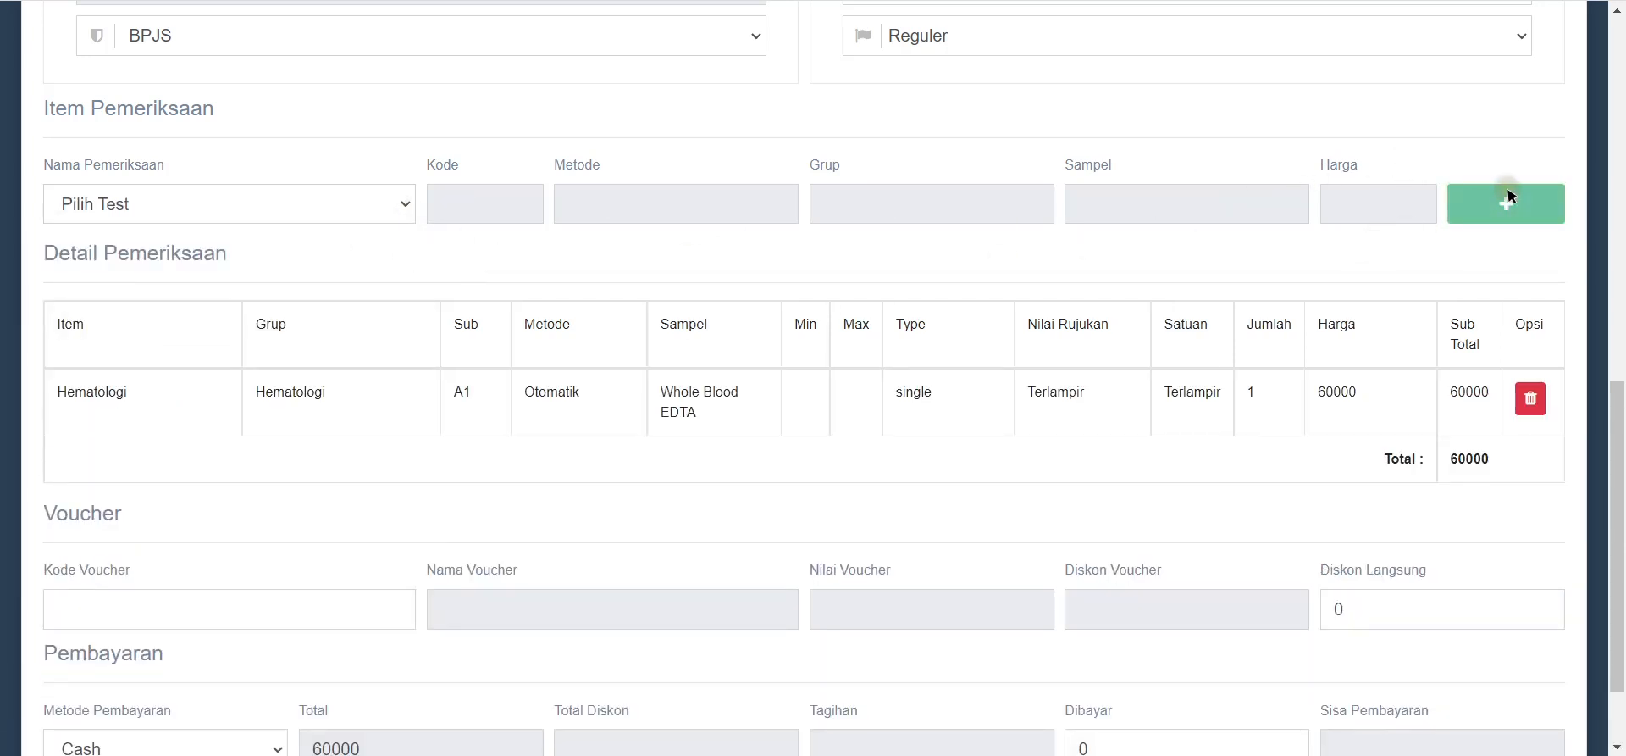
Step: Add Ns1Ag Dengue and Urin Rutin tests, bringing the total to 290000
left_click(269, 203)
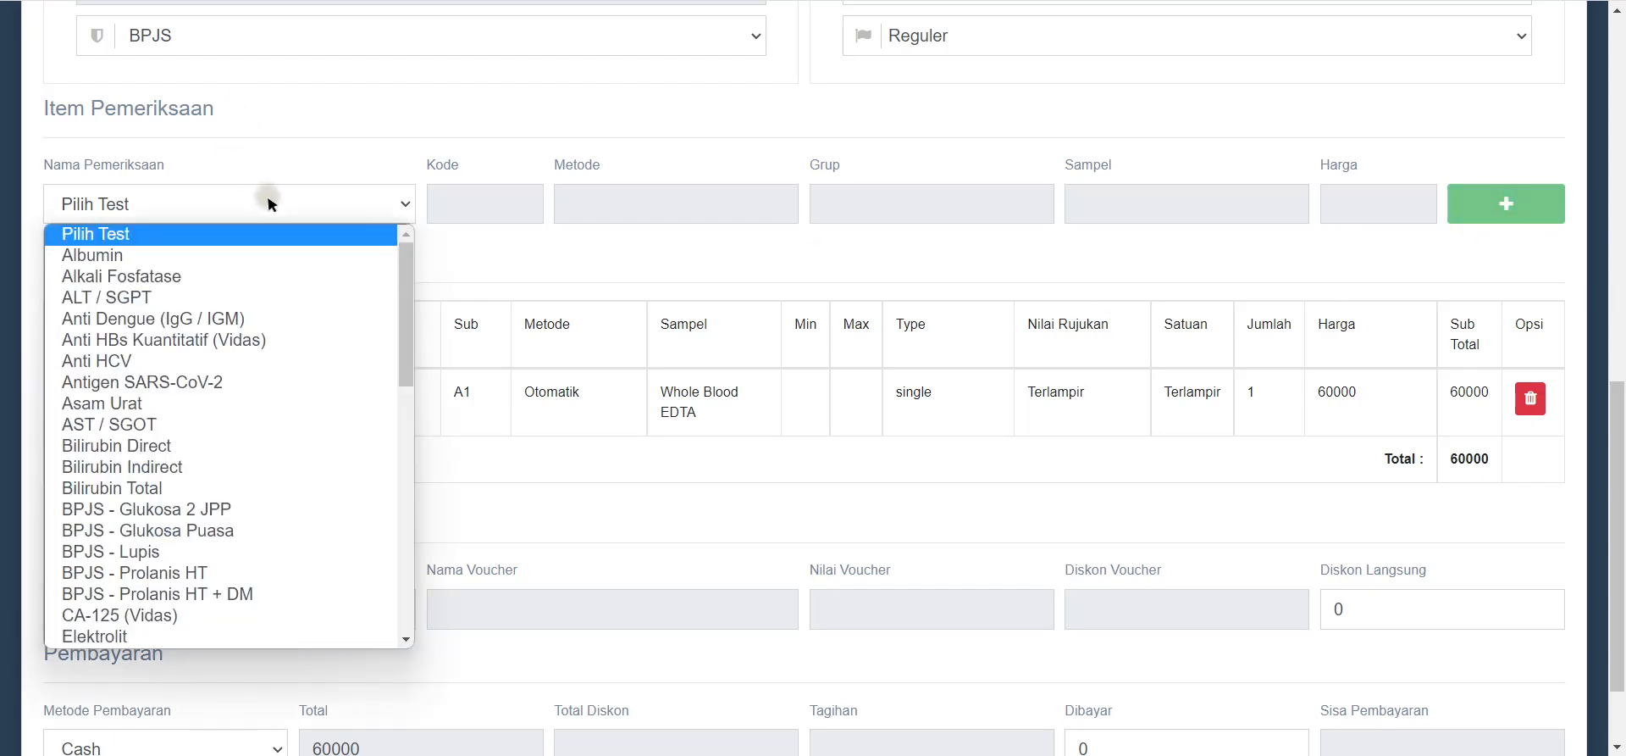
type("Nsq")
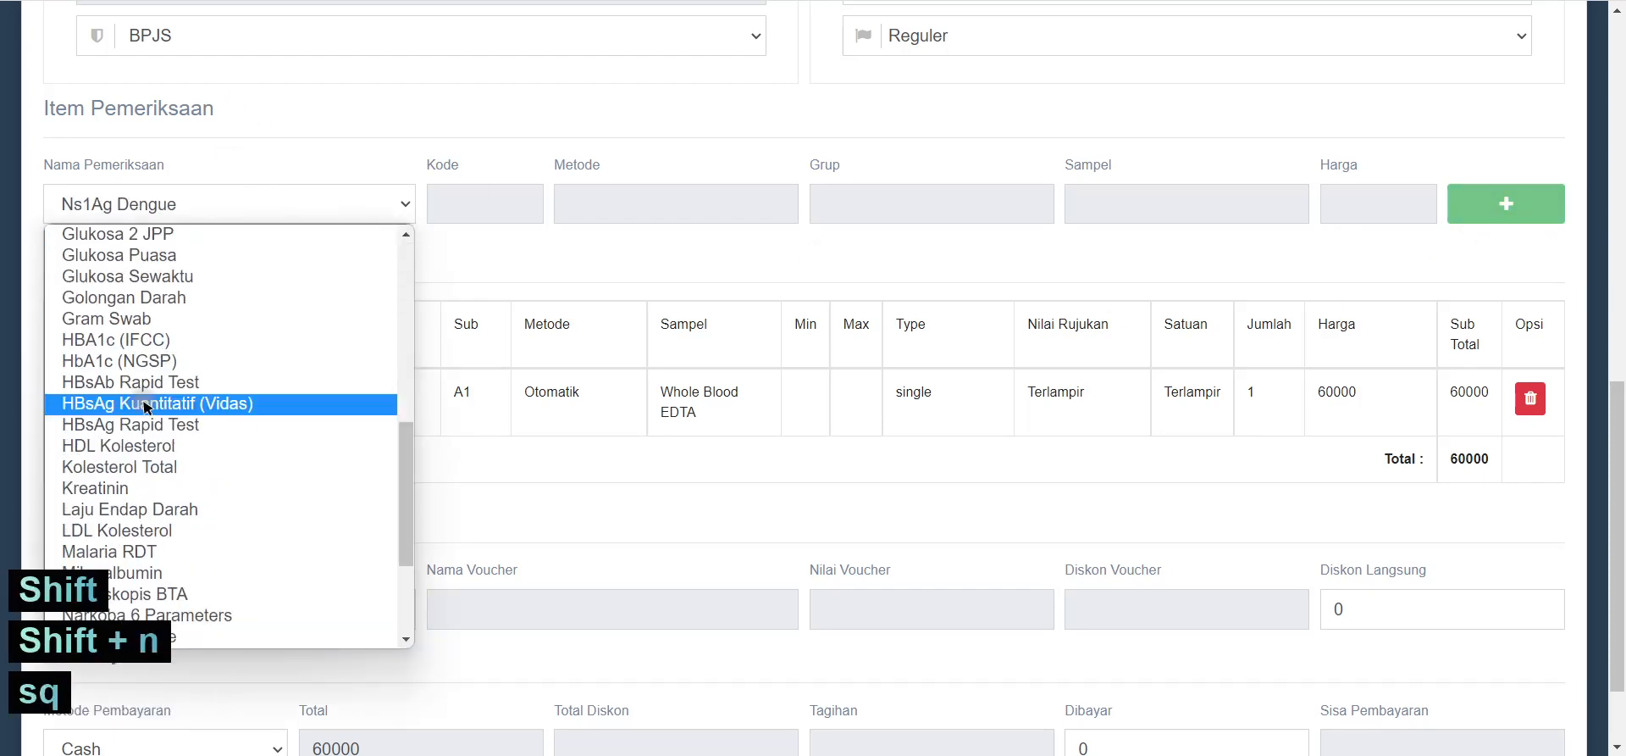
left_click(124, 615)
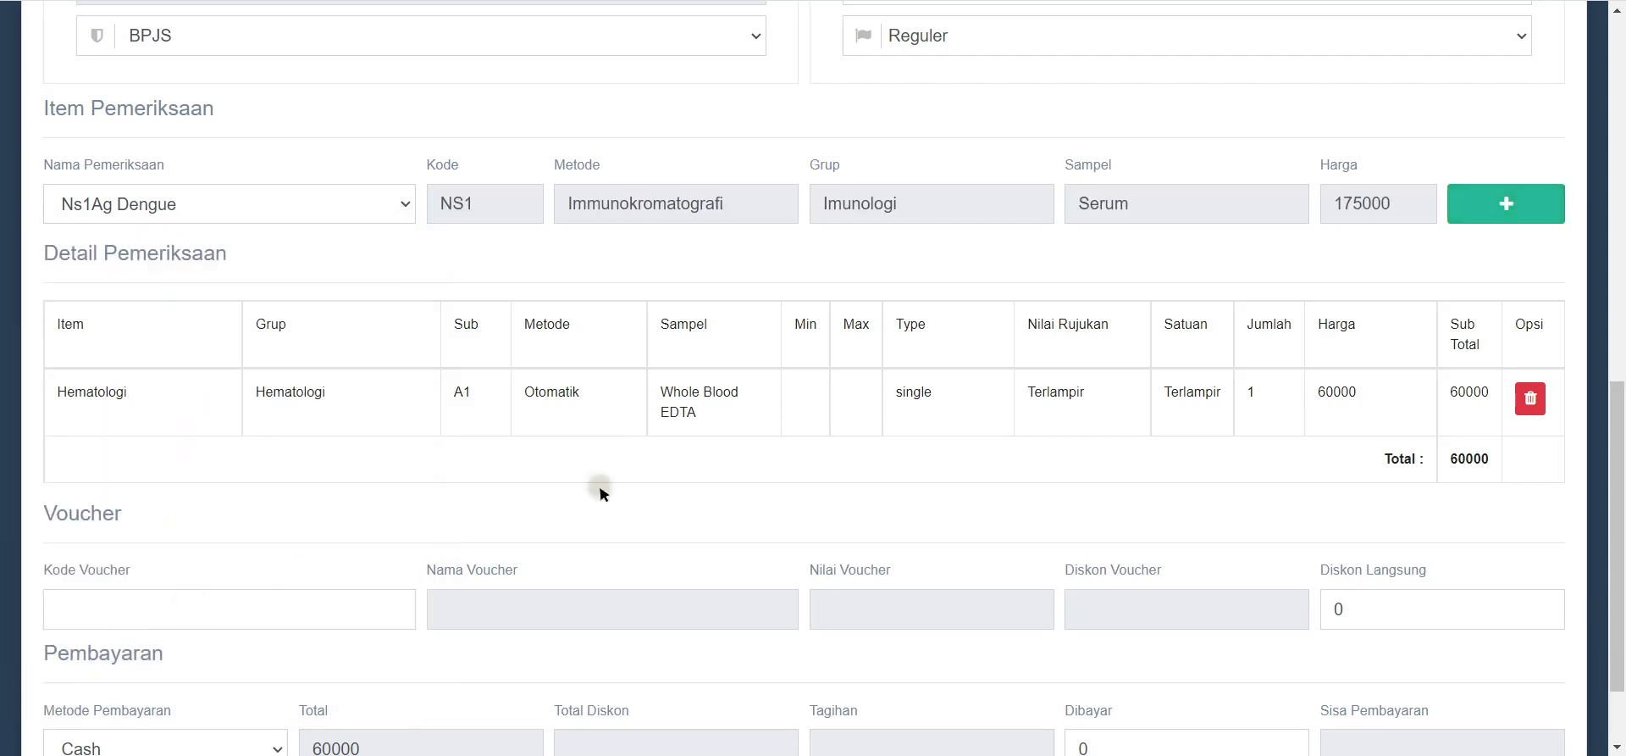
left_click(1536, 203)
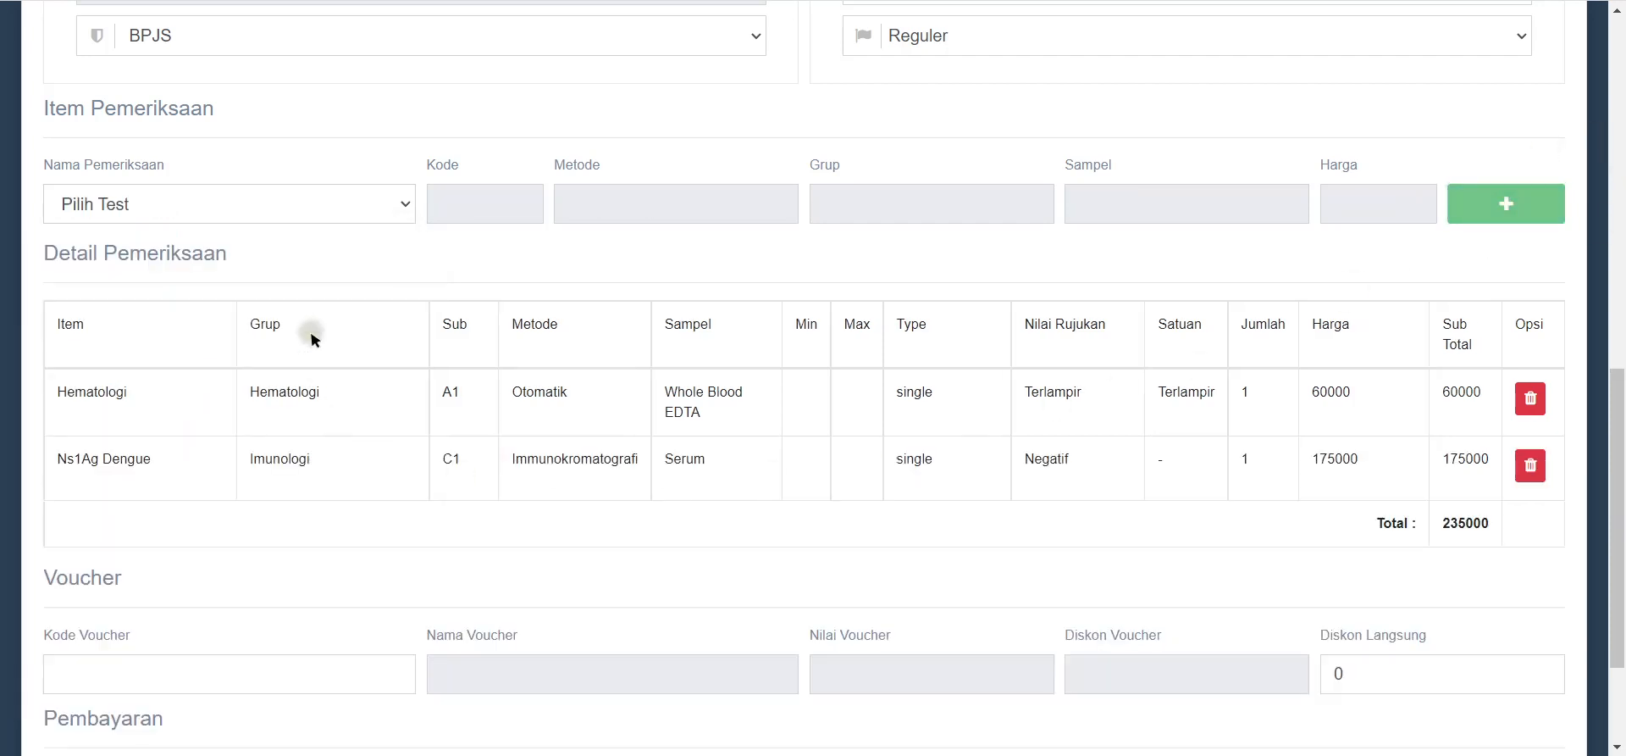
left_click(365, 204)
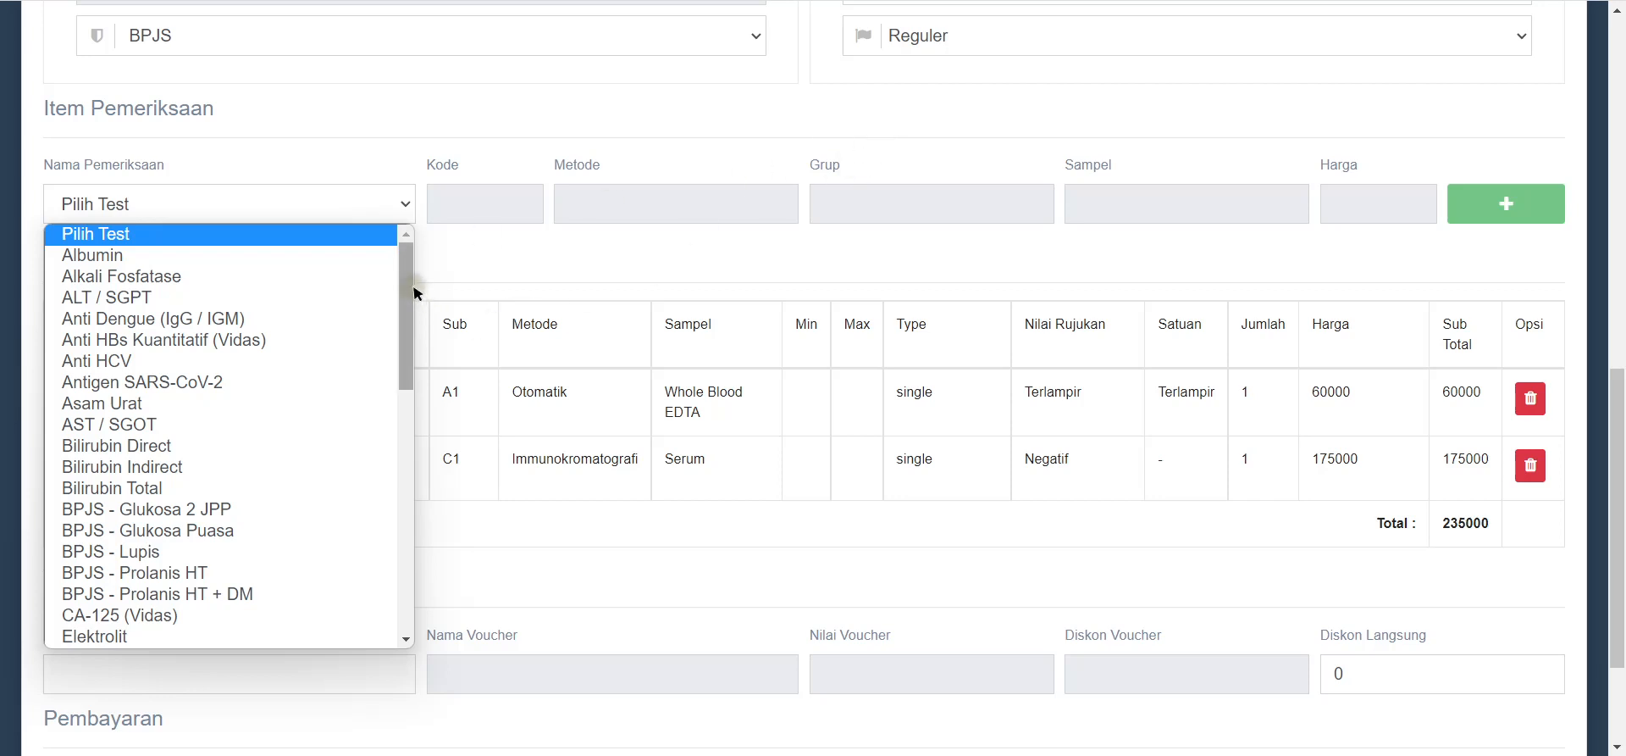
left_click_drag(404, 266, 406, 542)
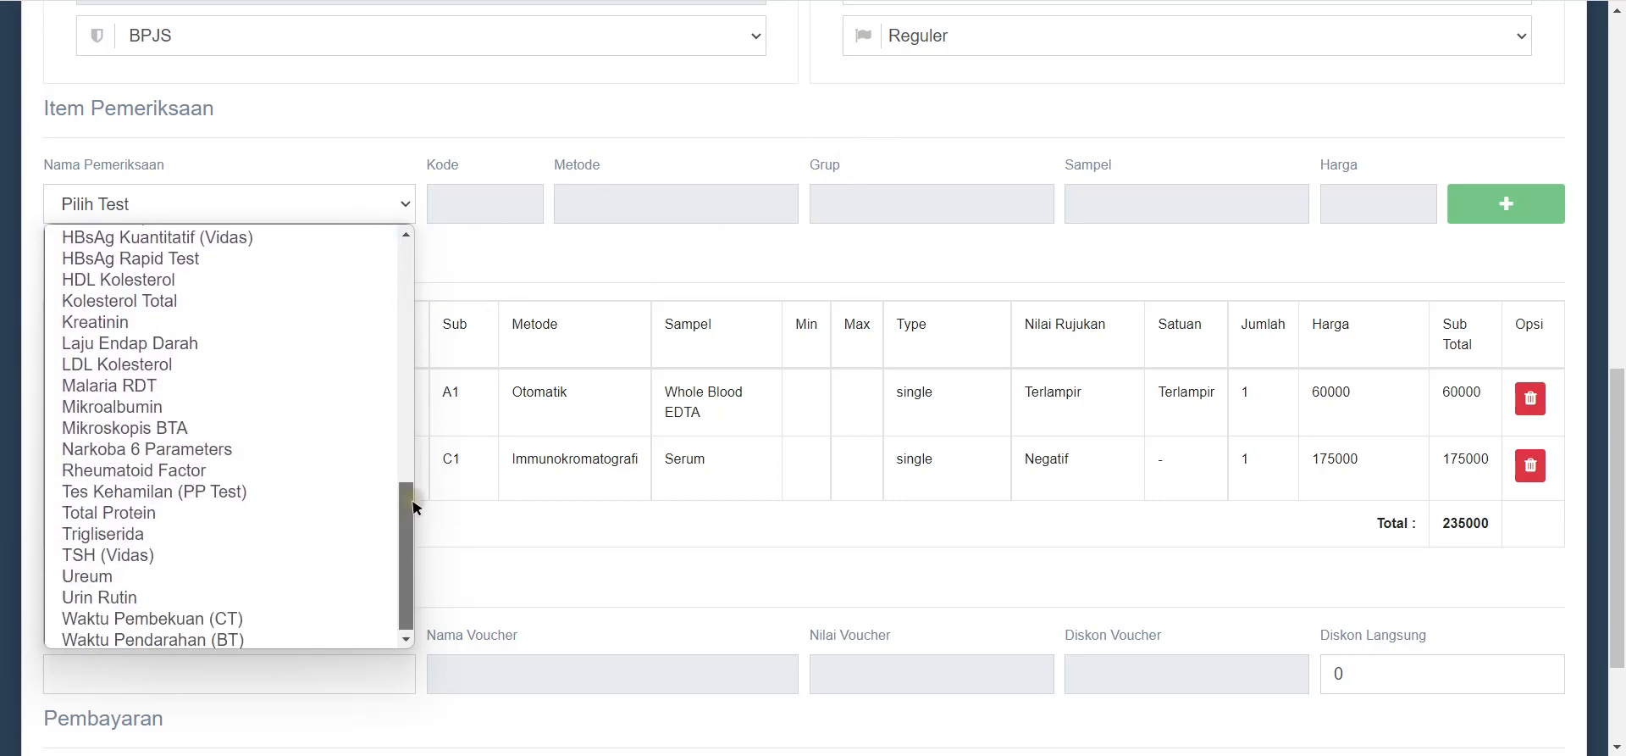
left_click(161, 596)
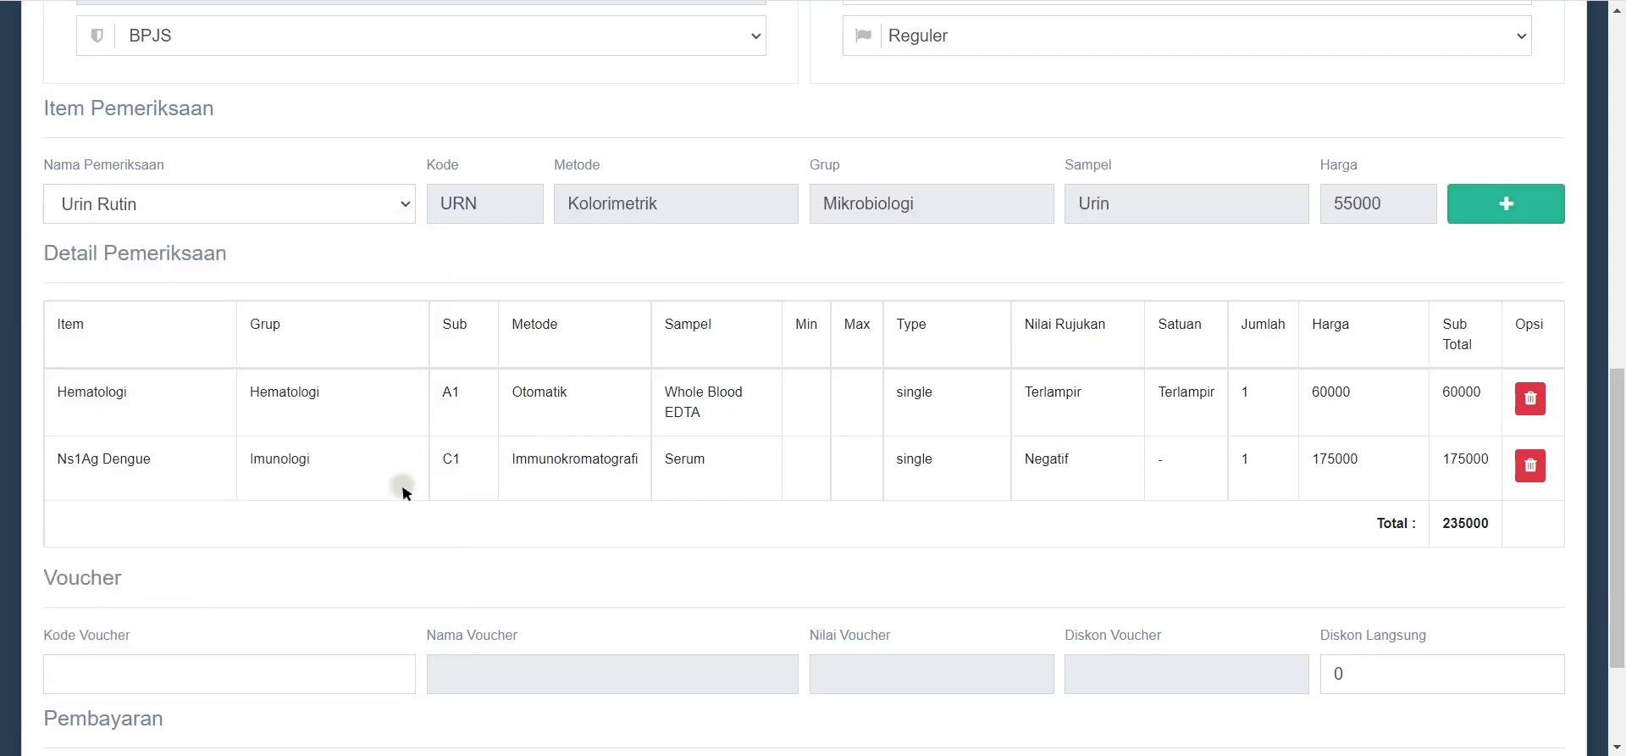
left_click(1534, 205)
scroll(1160, 352, "down", 1)
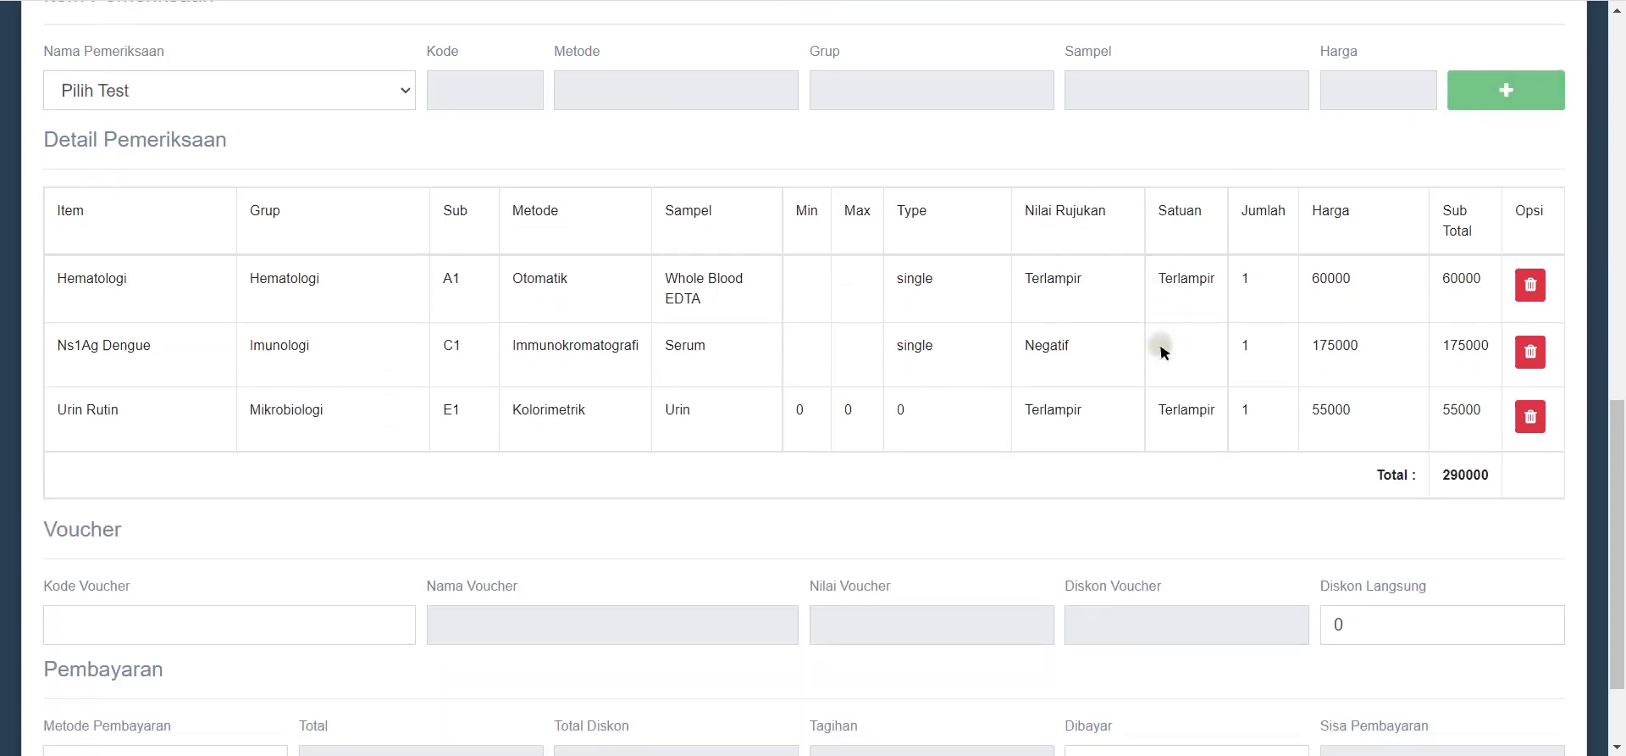
scroll(1165, 352, "down", 2)
scroll(1135, 211, "up", 5)
scroll(890, 445, "down", 5)
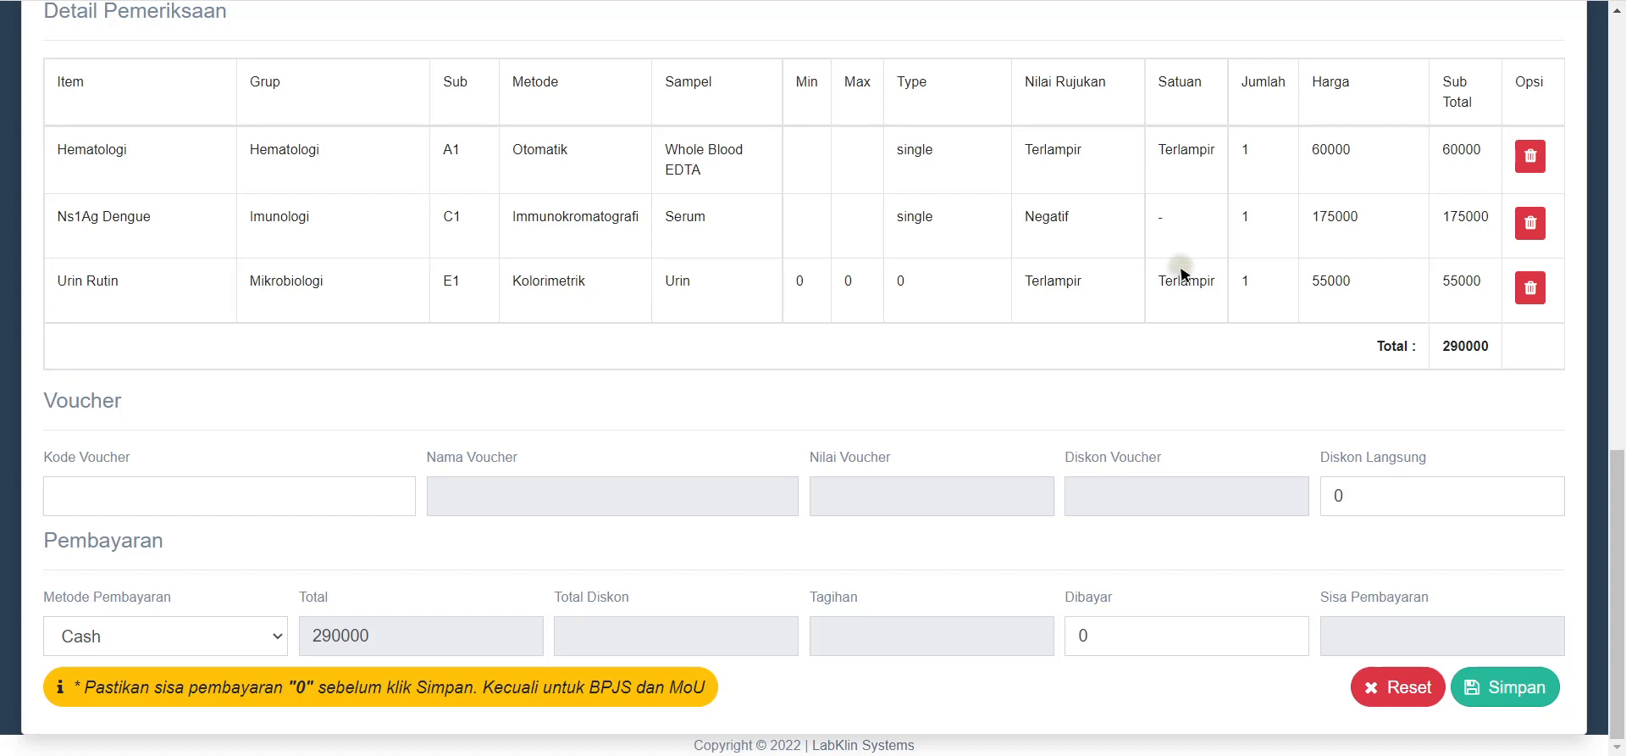
scroll(838, 247, "up", 5)
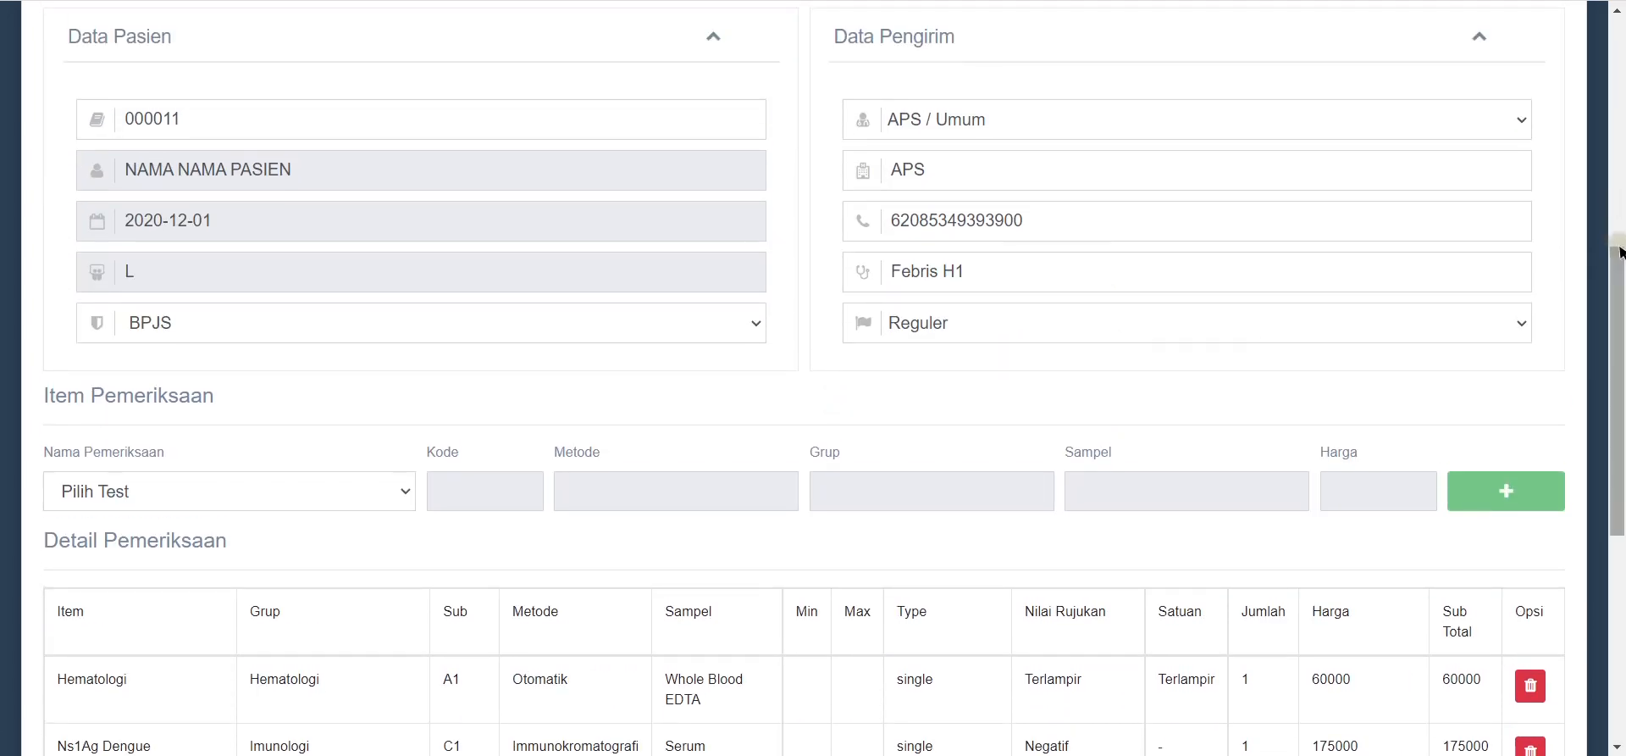
scroll(1202, 399, "down", 1)
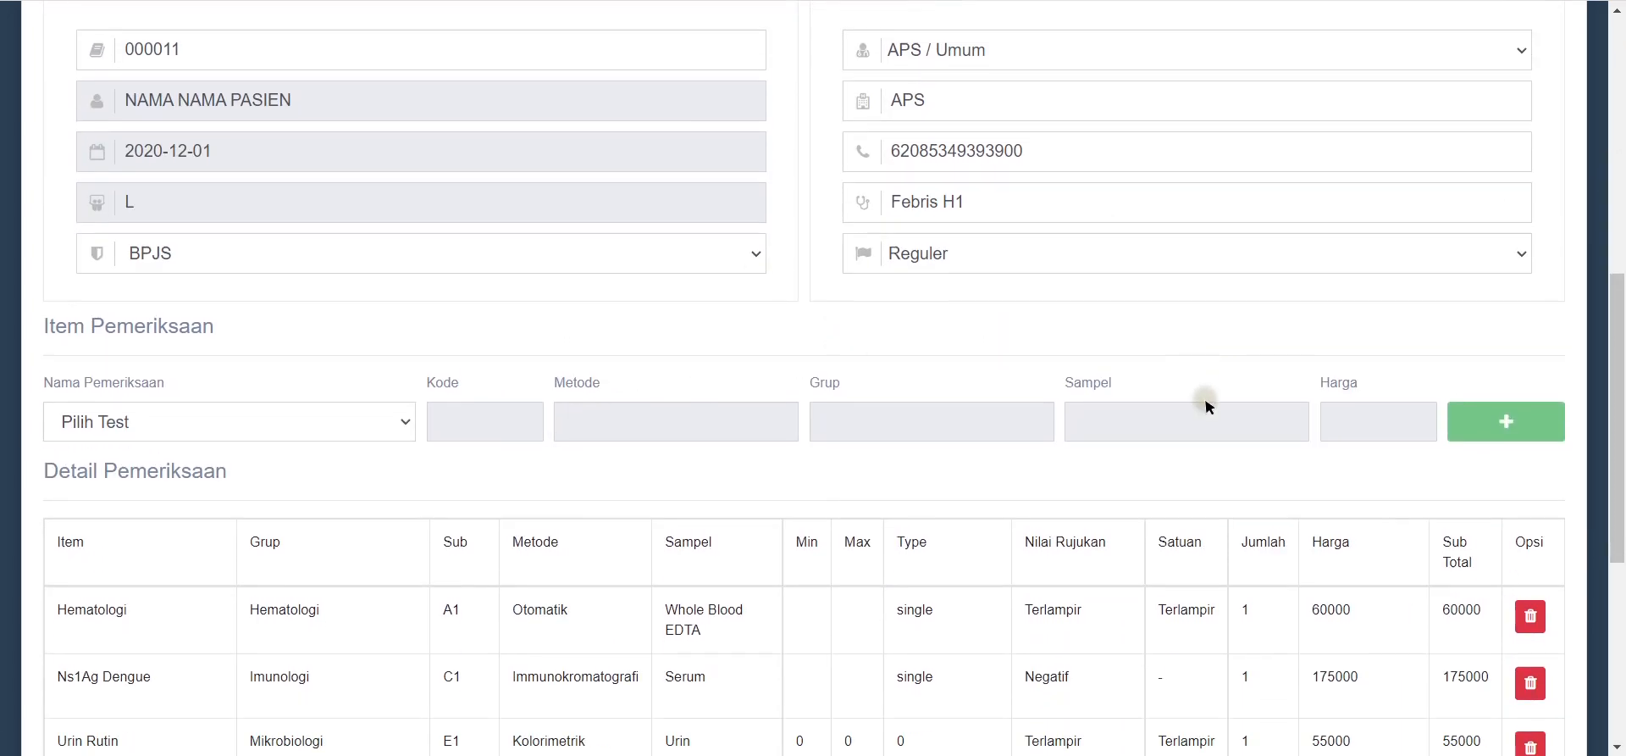
left_click_drag(1620, 306, 1621, 416)
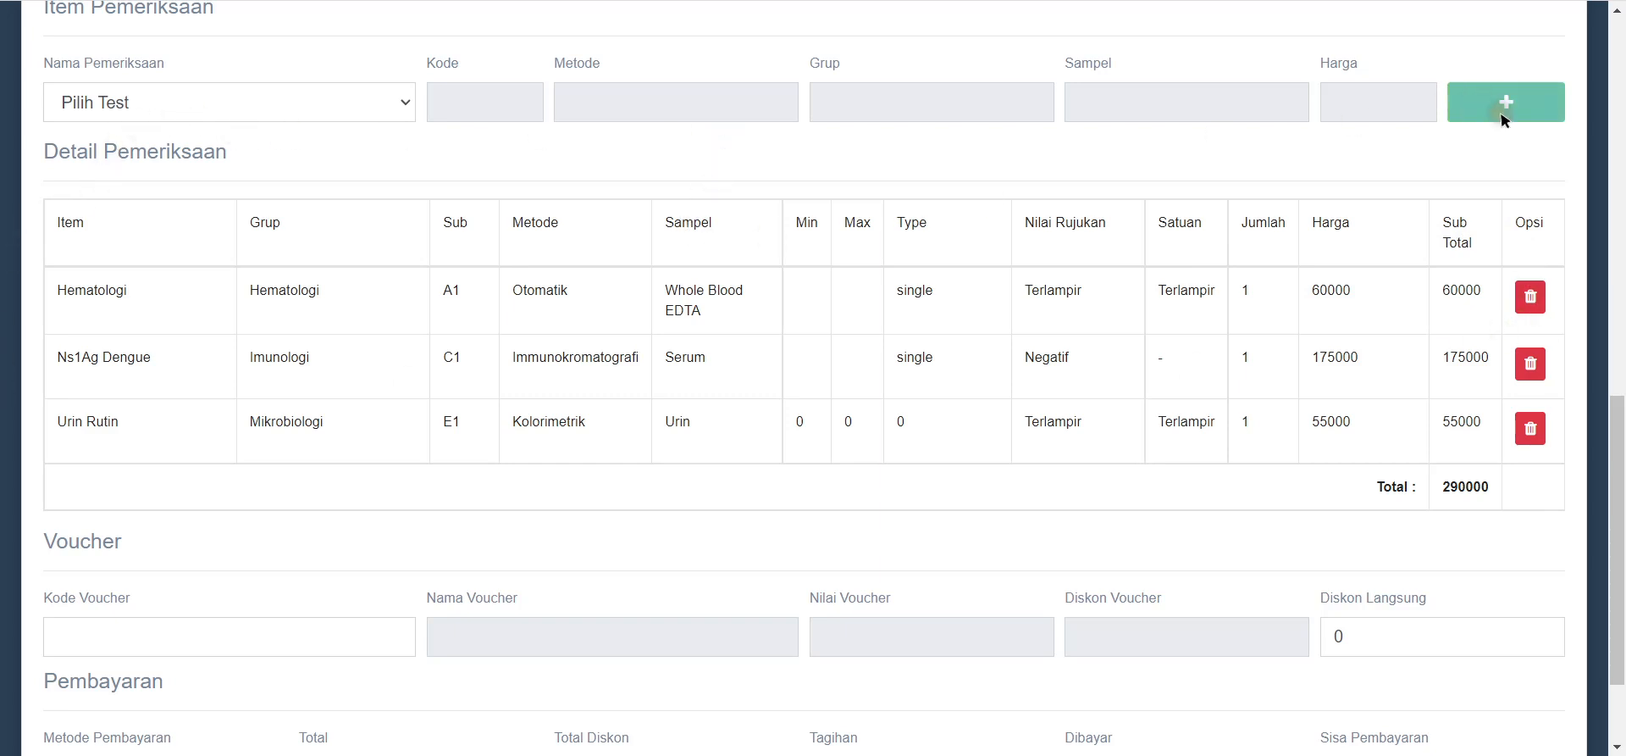
triple_click(1482, 466)
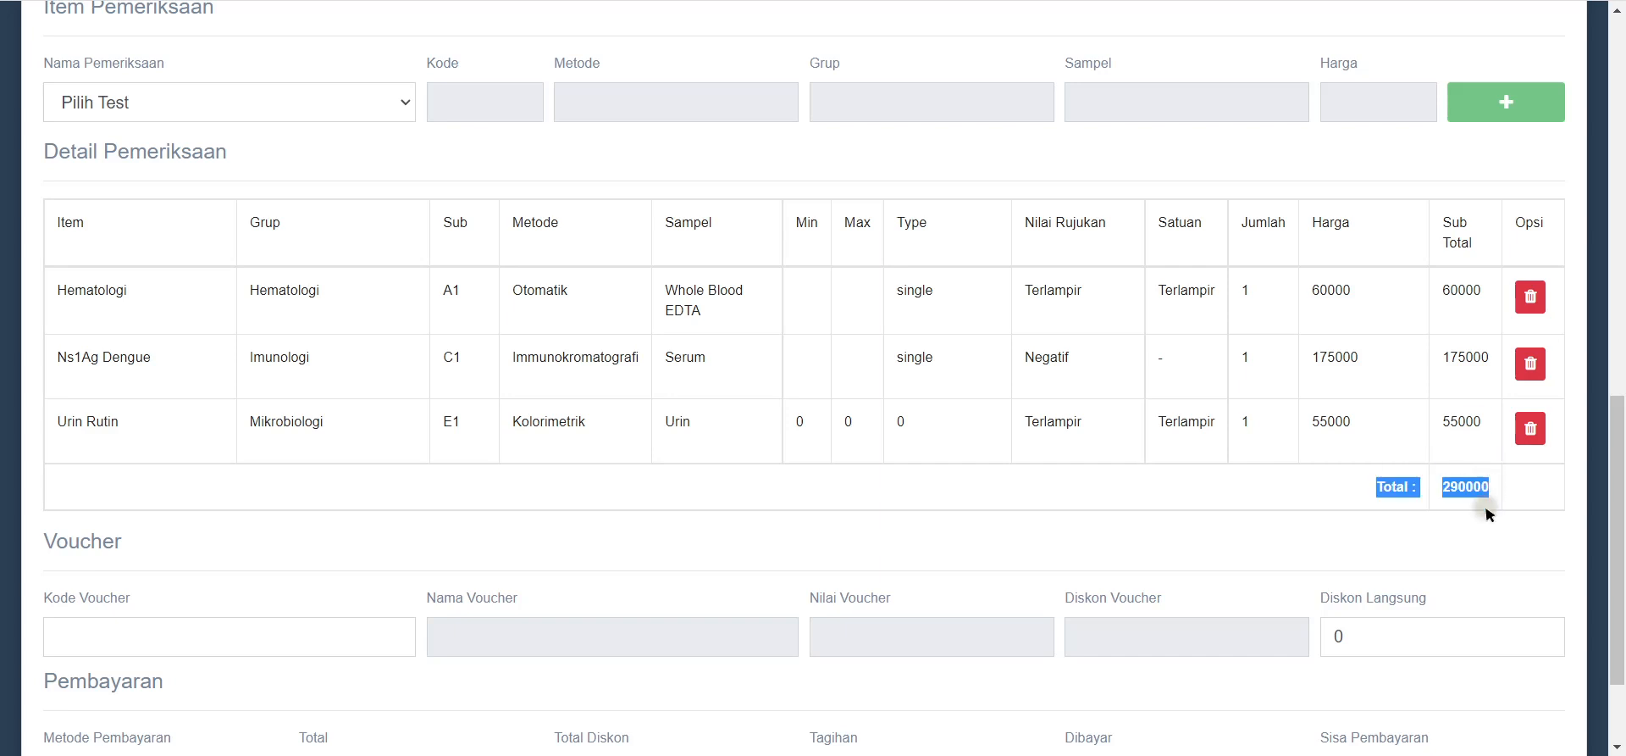
left_click(1482, 529)
scroll(1472, 530, "down", 2)
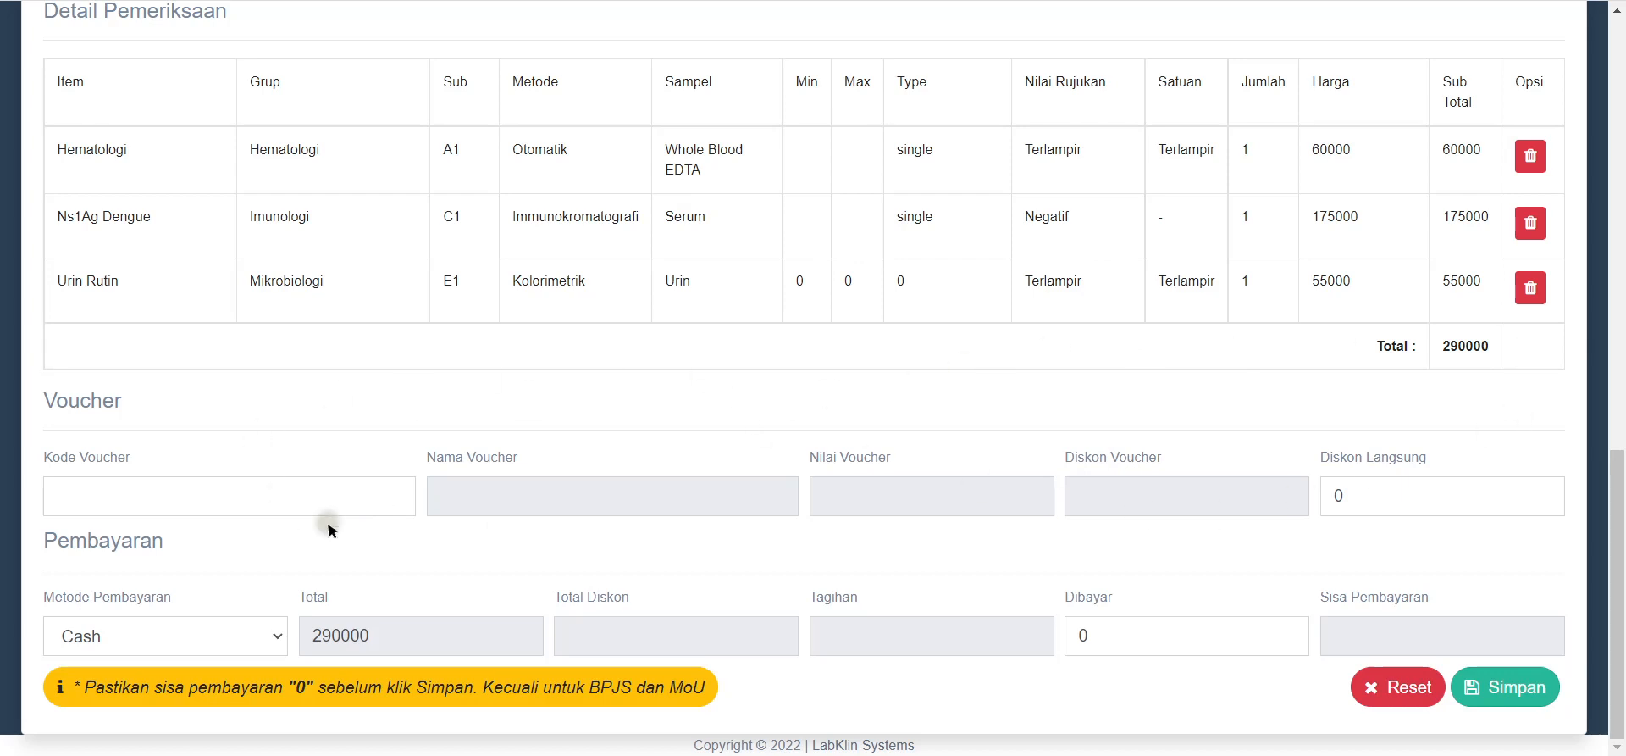
Step: Replace the voucher with V795 for a 10% discount of 29000
left_click(391, 501)
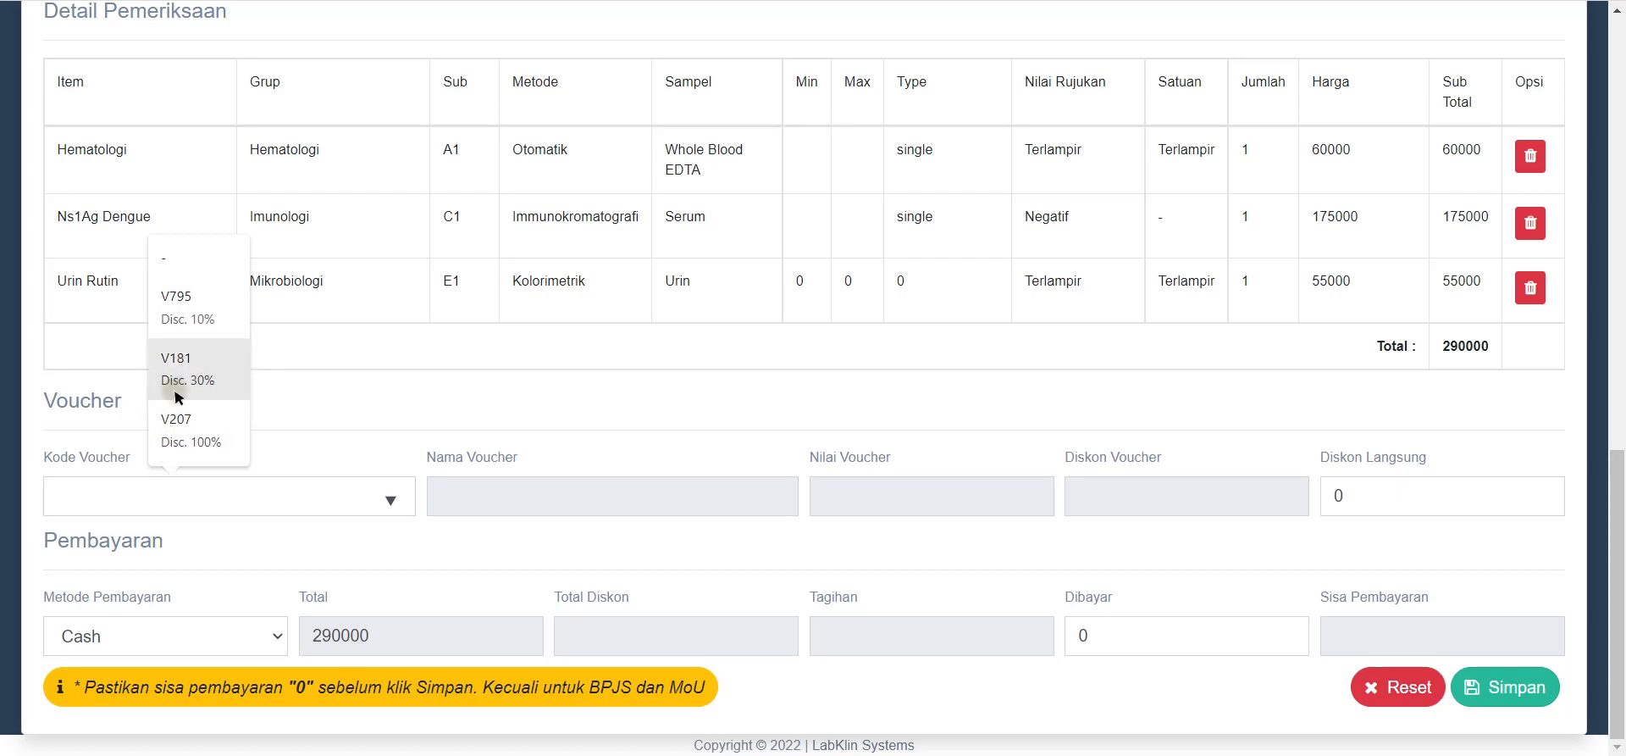
left_click(172, 266)
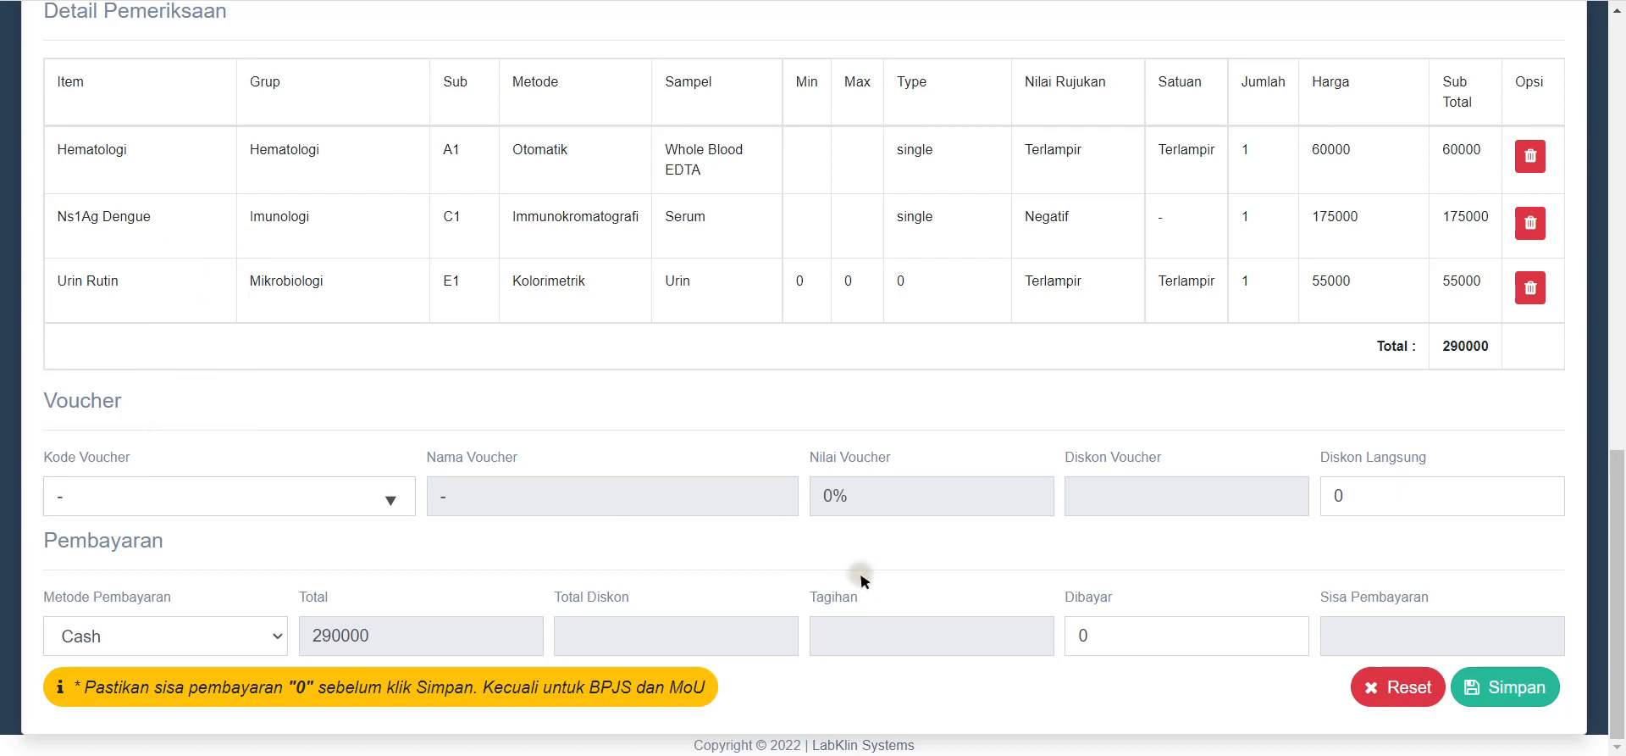
left_click(391, 499)
key("BackSpace")
key("BackSpace")
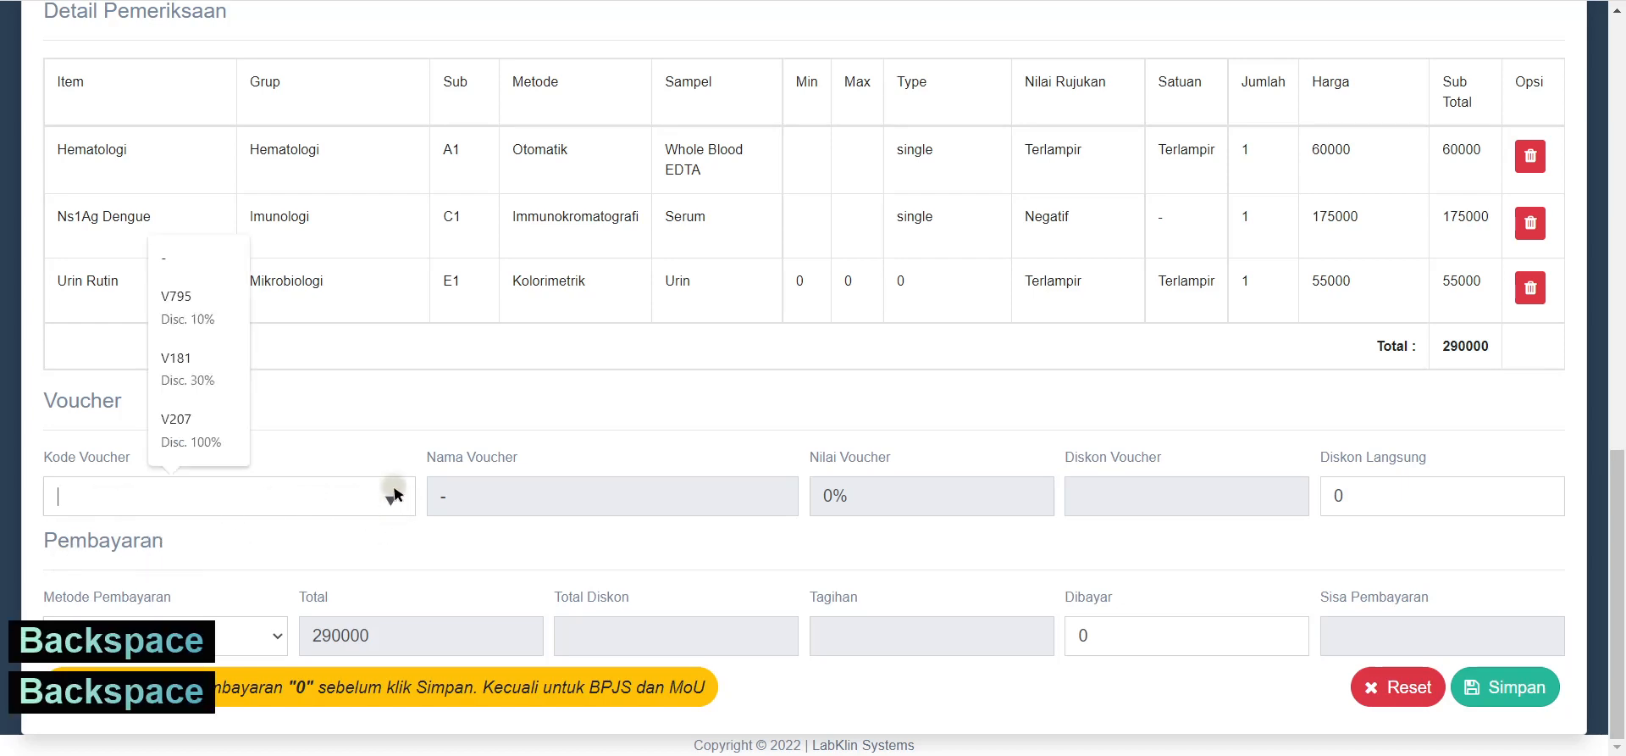
left_click(175, 305)
left_click(1366, 500)
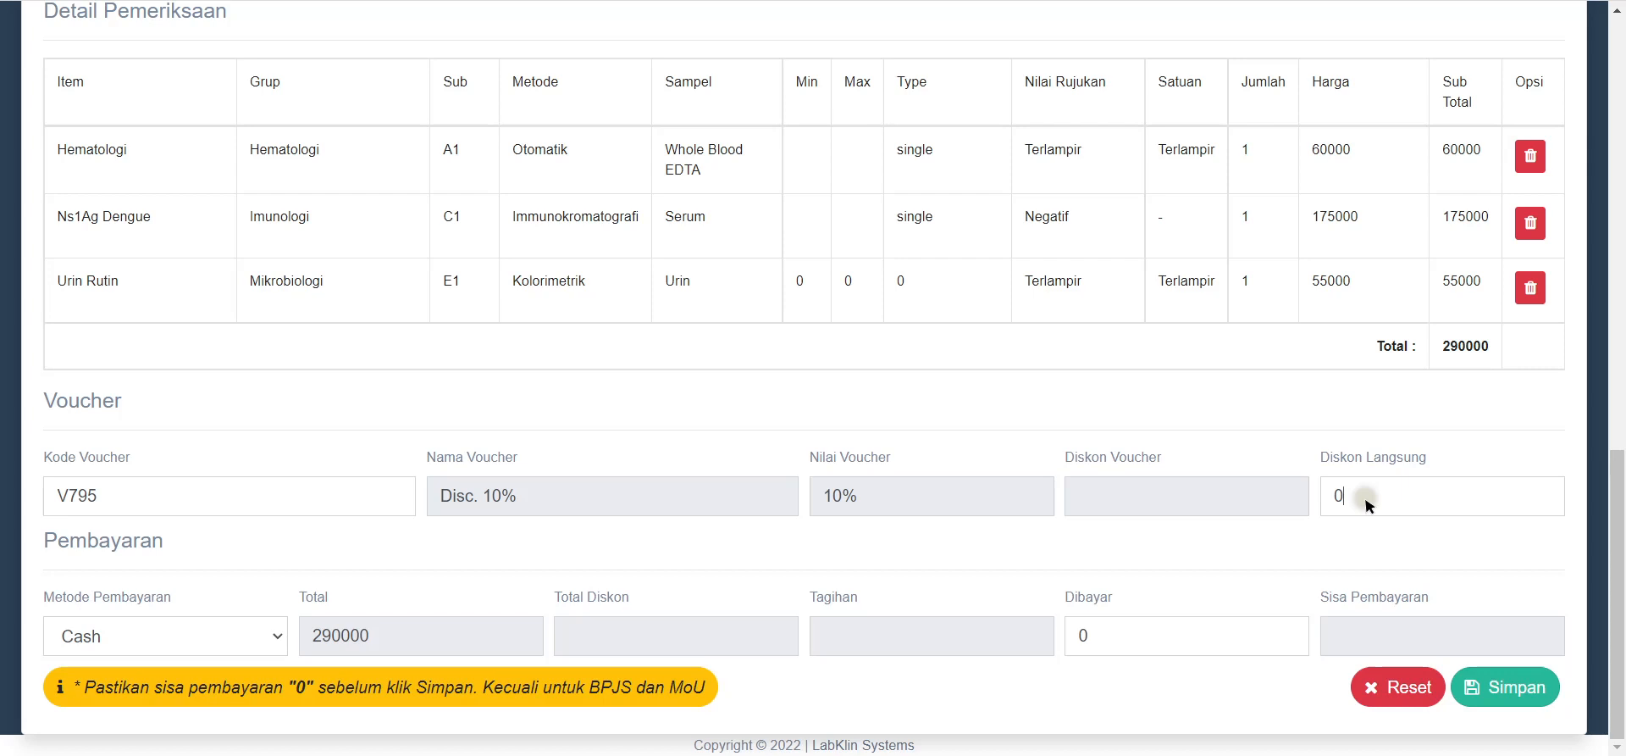
Step: Enter 0 direct discount, choose QRIS payment, and record 261000 paid for a zero balance
type("0")
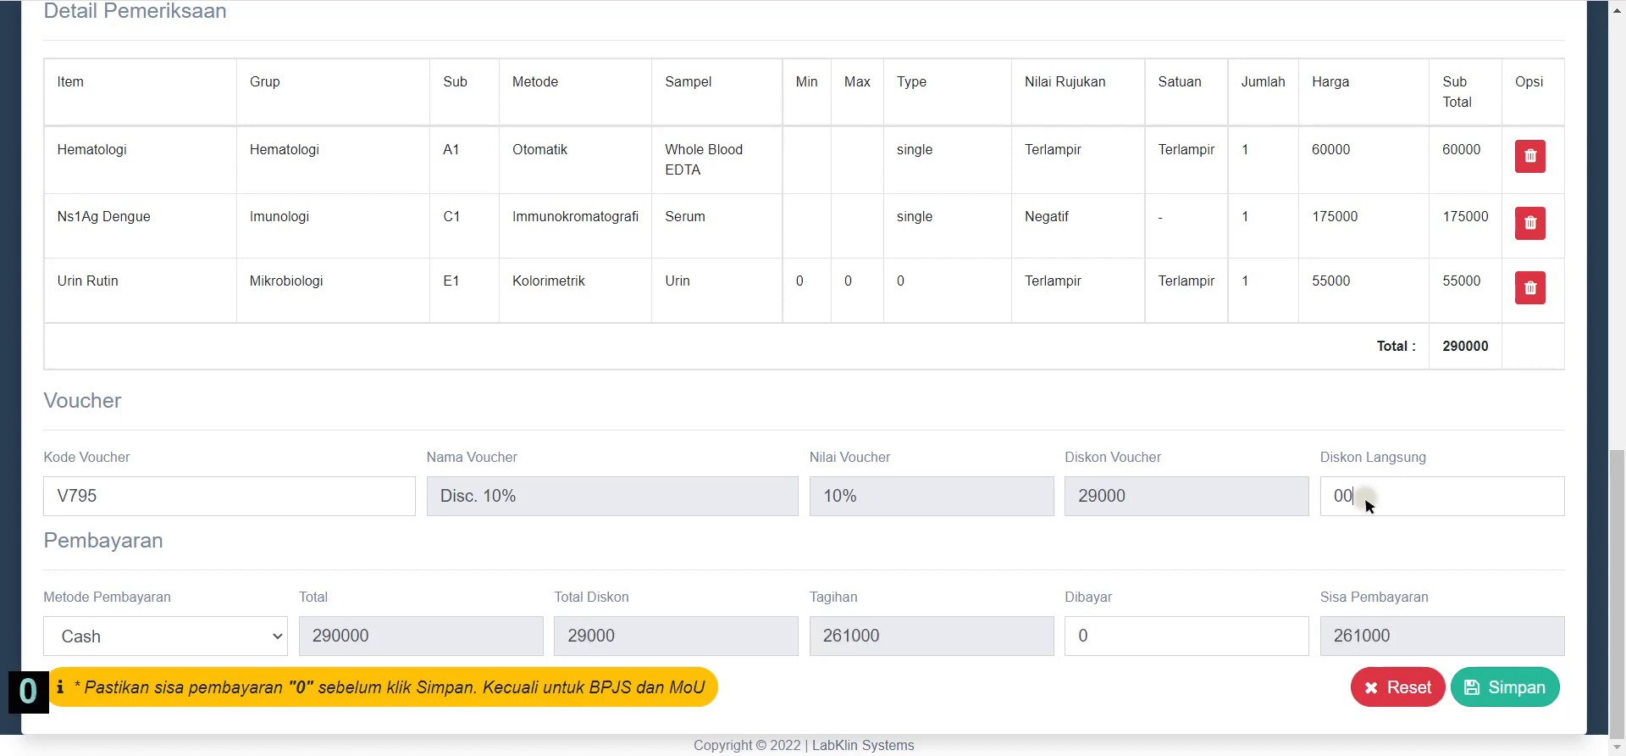
left_click(254, 637)
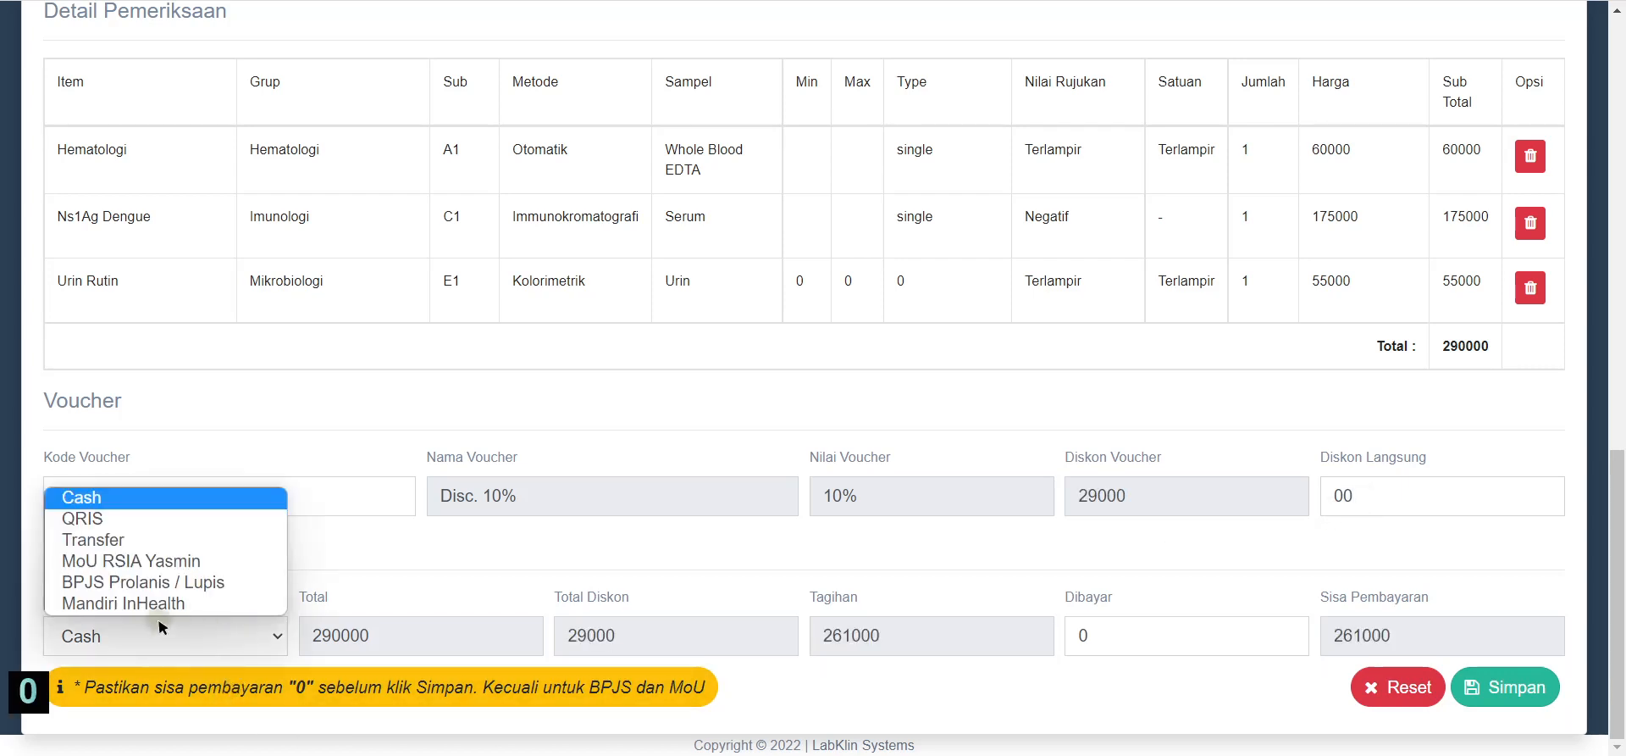
left_click(119, 518)
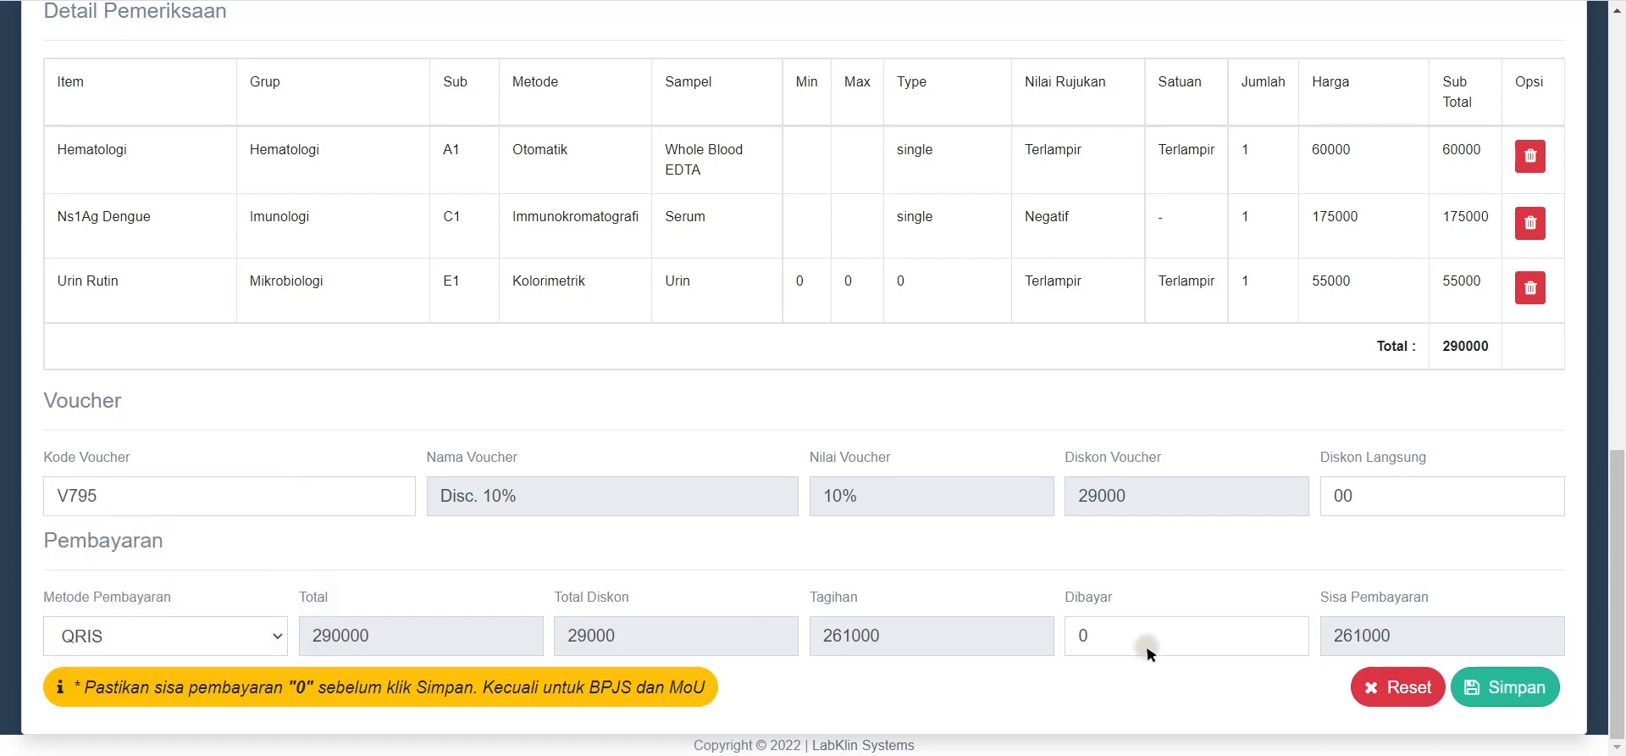
double_click(1083, 646)
left_click_drag(1139, 498, 1079, 515)
left_click_drag(885, 634, 816, 659)
double_click(1081, 637)
type("2")
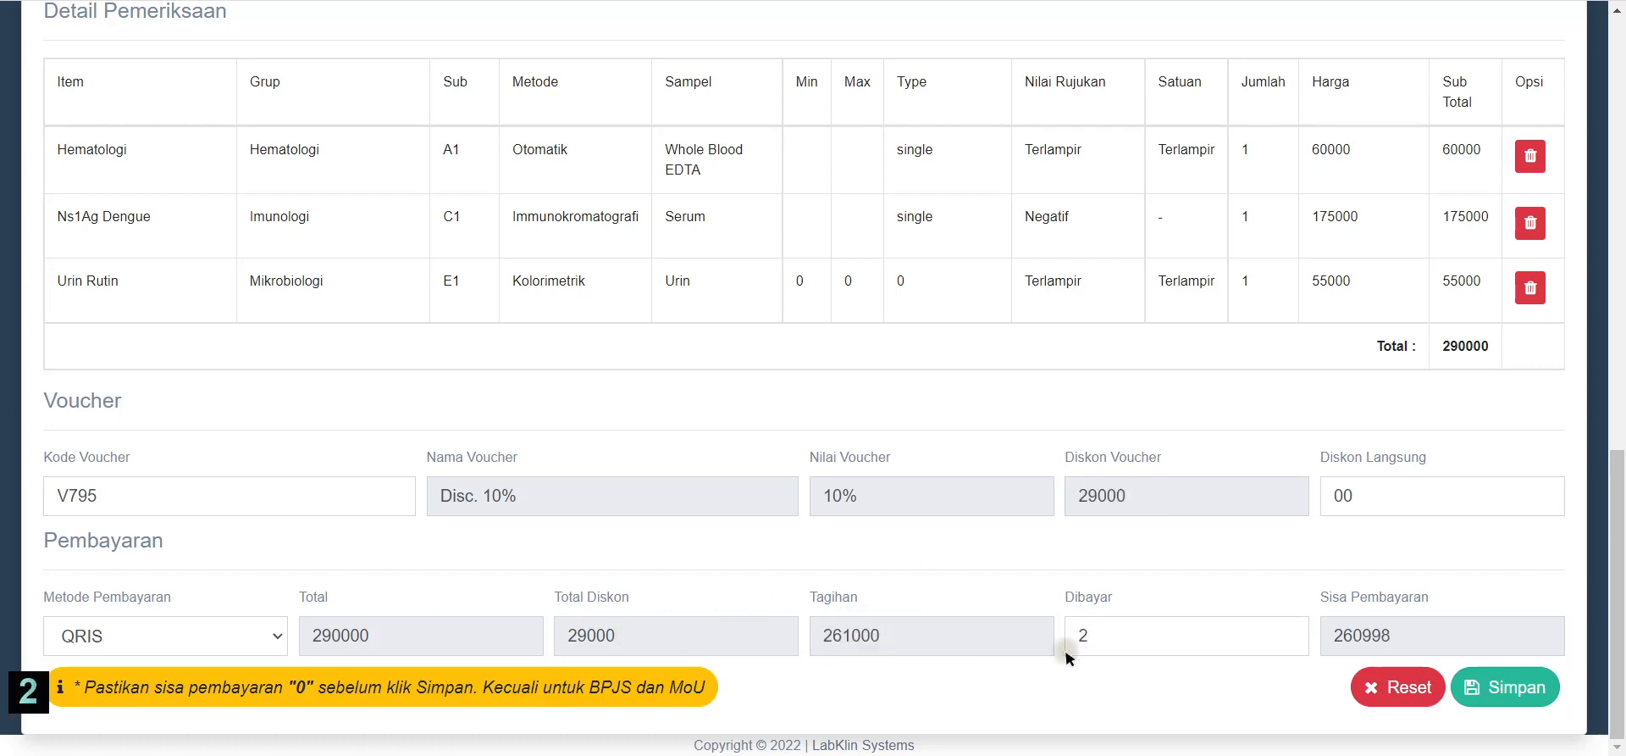
type("65")
left_click_drag(1107, 637, 1090, 646)
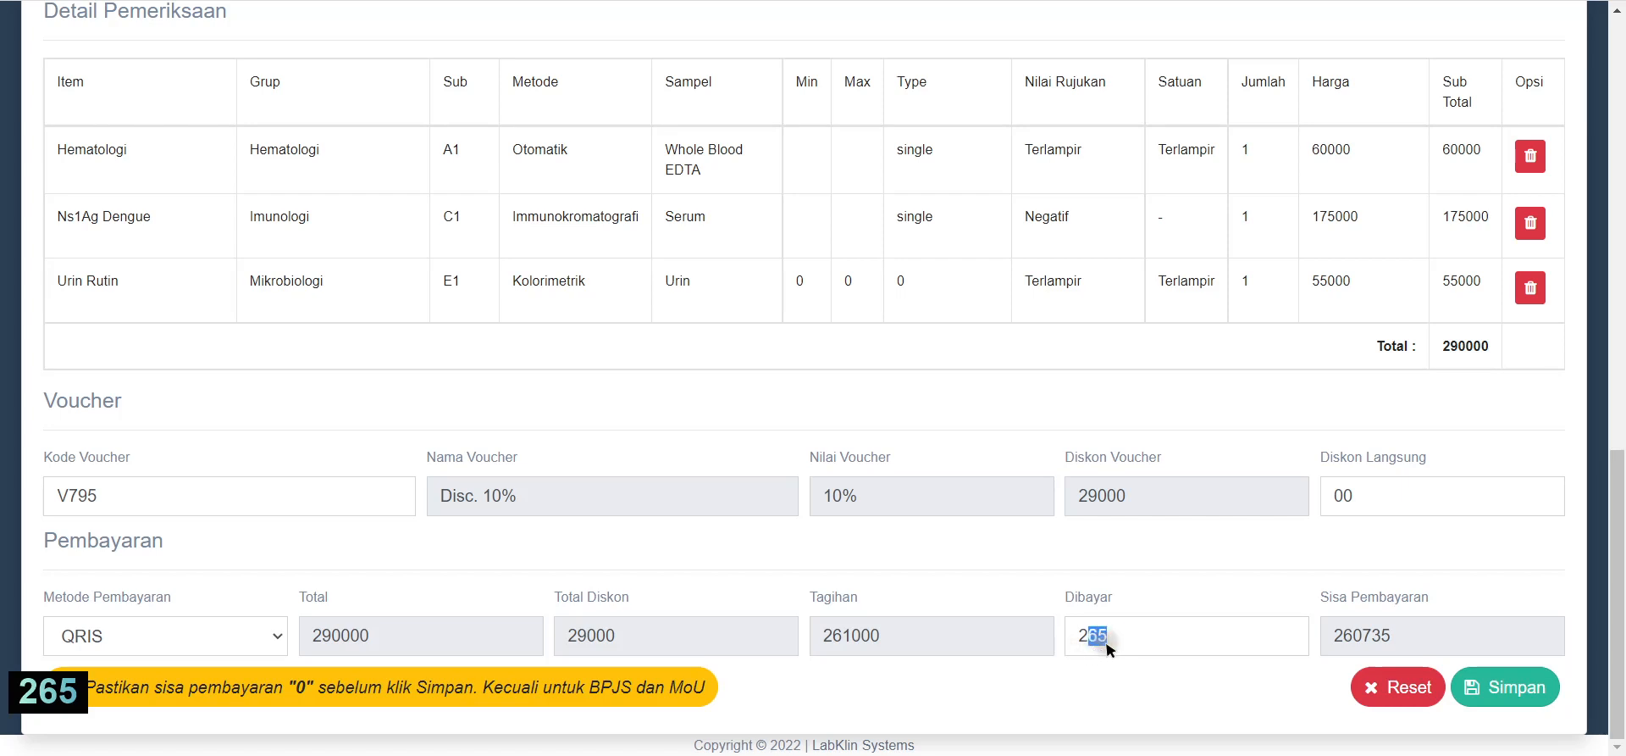
type("61000")
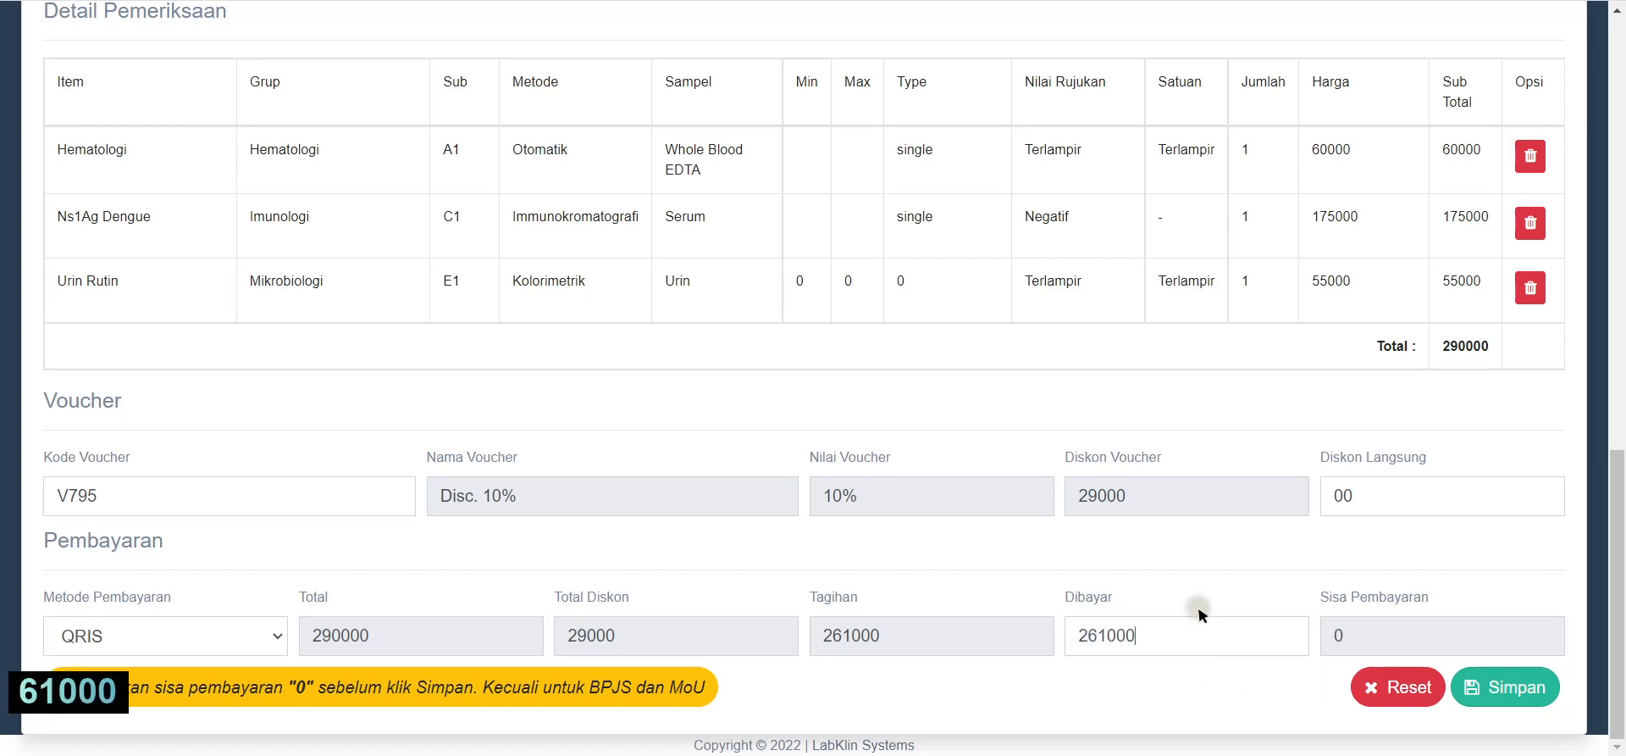
left_click_drag(1350, 635, 1311, 652)
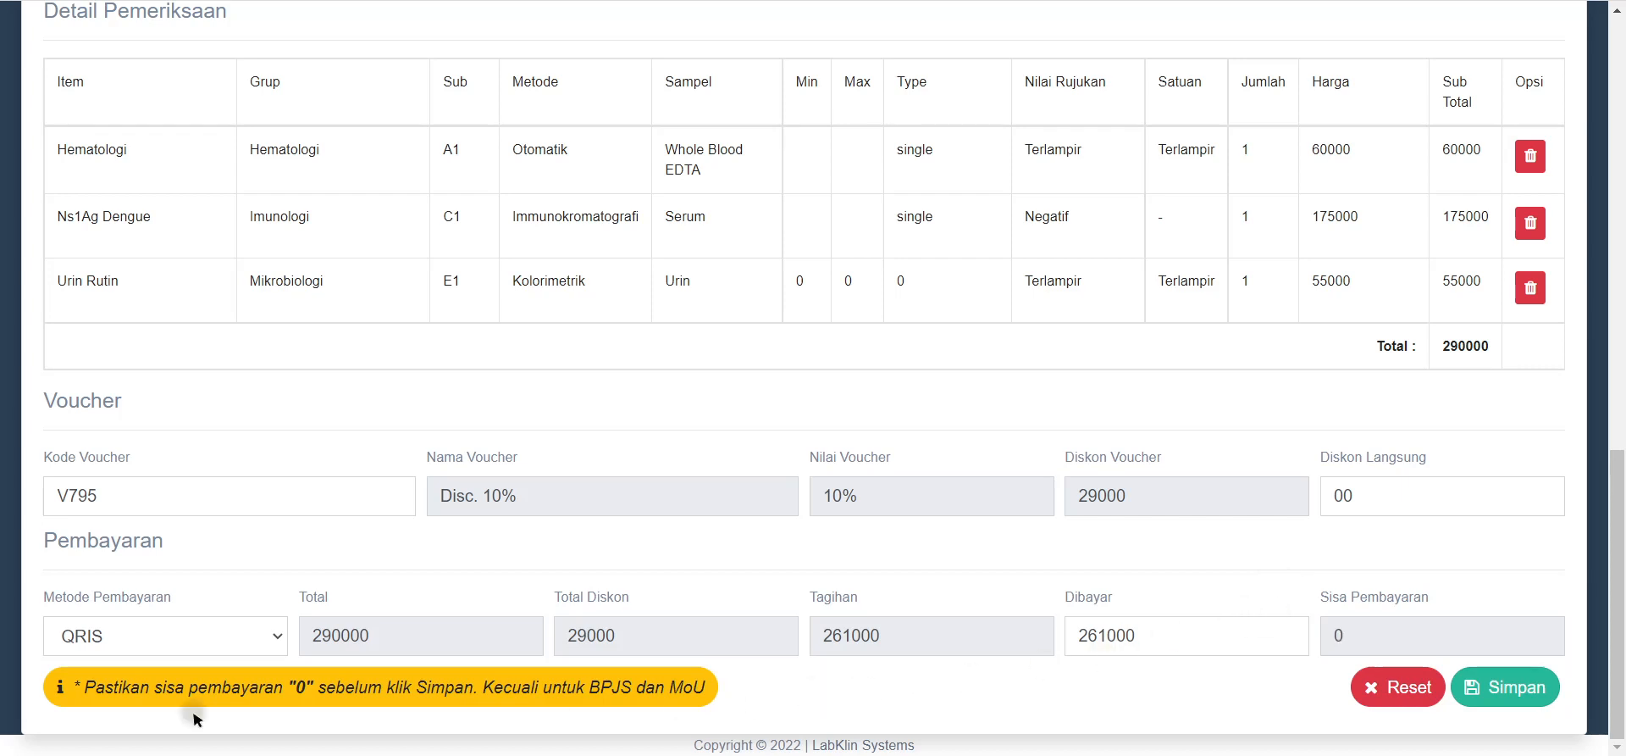
Step: Switch payment to BPJS Prolanis / Lupis and back to QRIS, re-entering 261000 paid
left_click(276, 644)
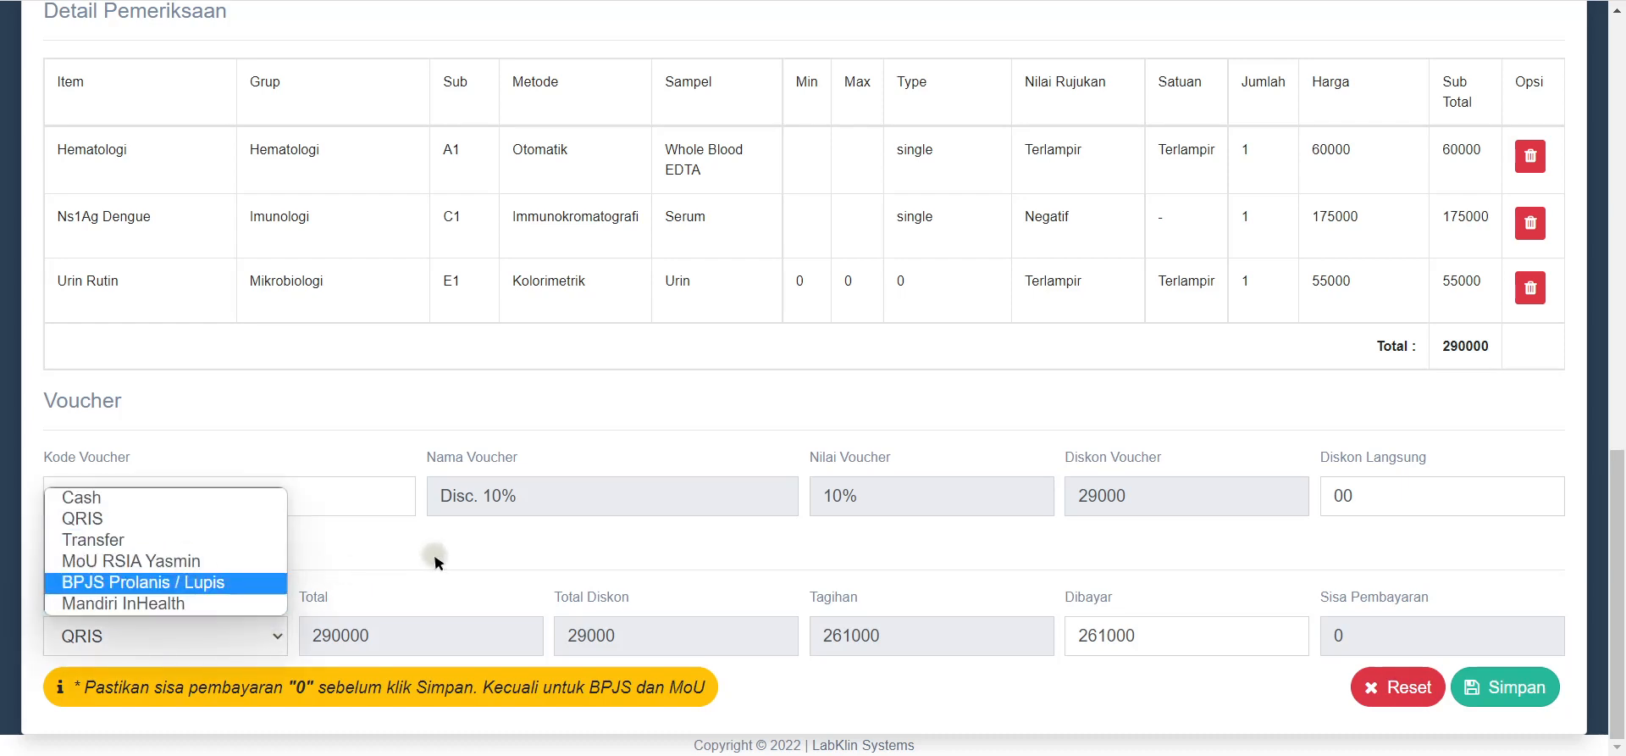
left_click(1152, 634)
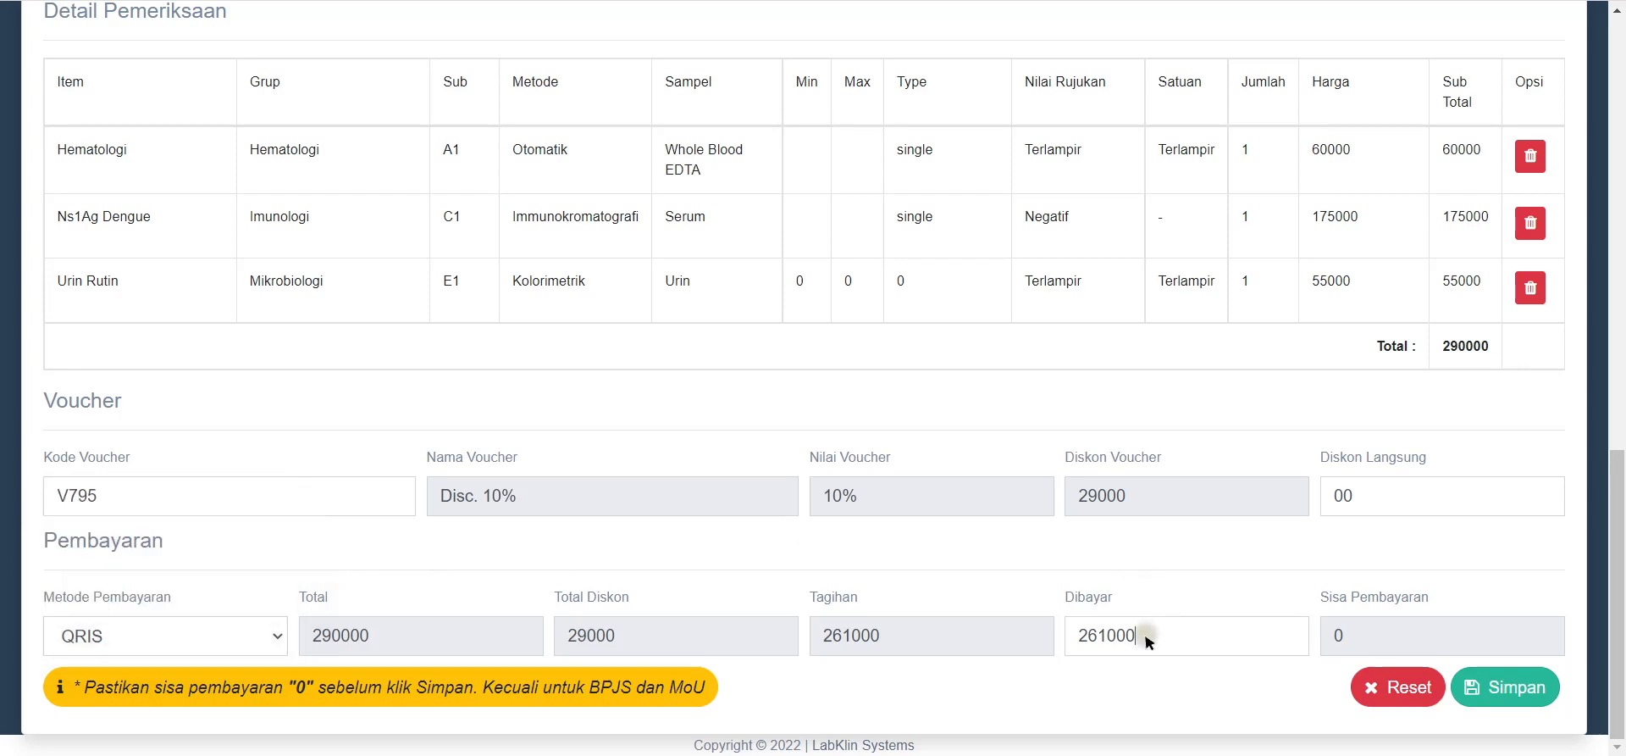
left_click_drag(1152, 634, 1040, 592)
type("0")
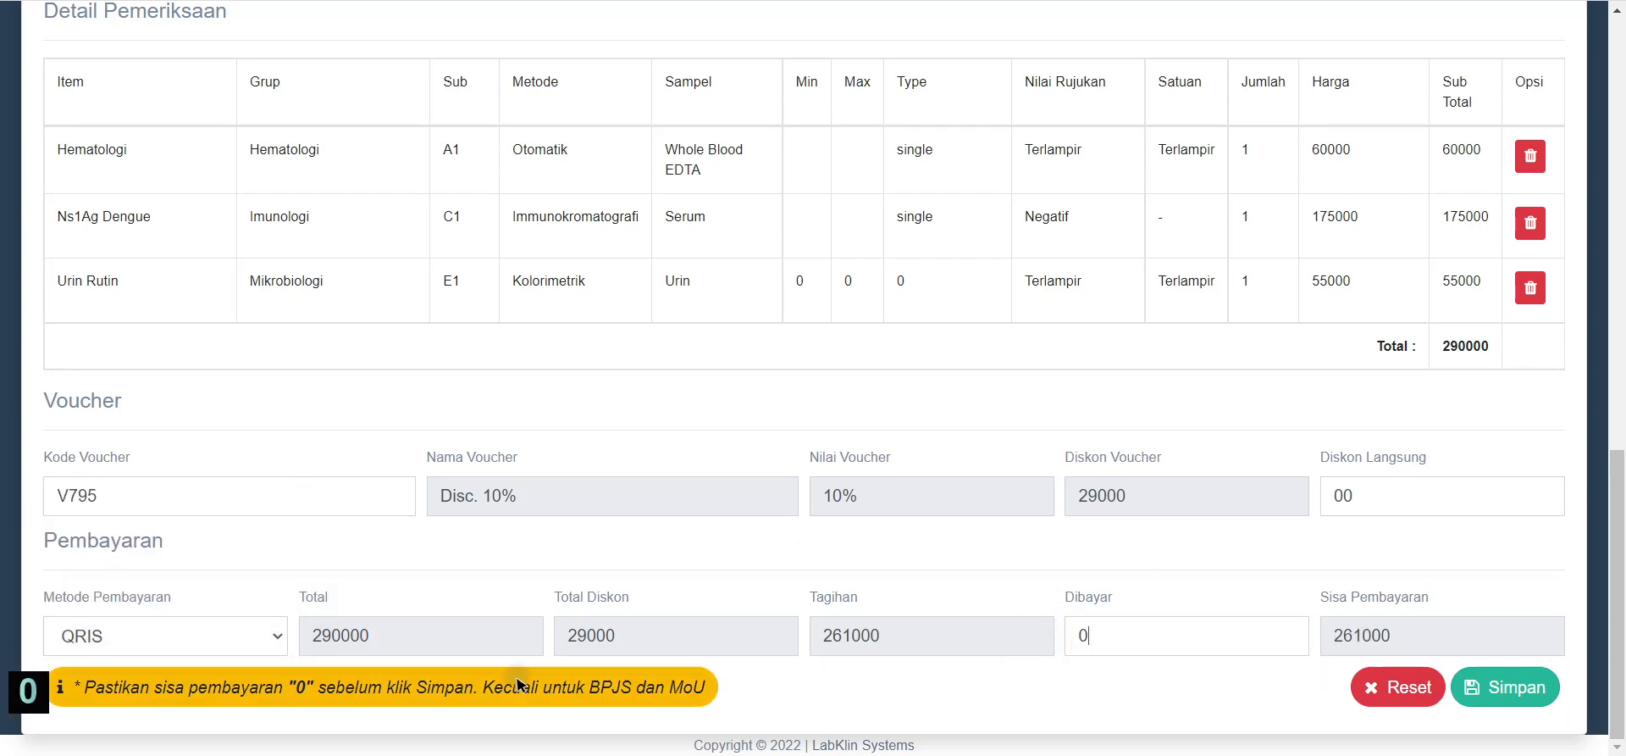
left_click(261, 631)
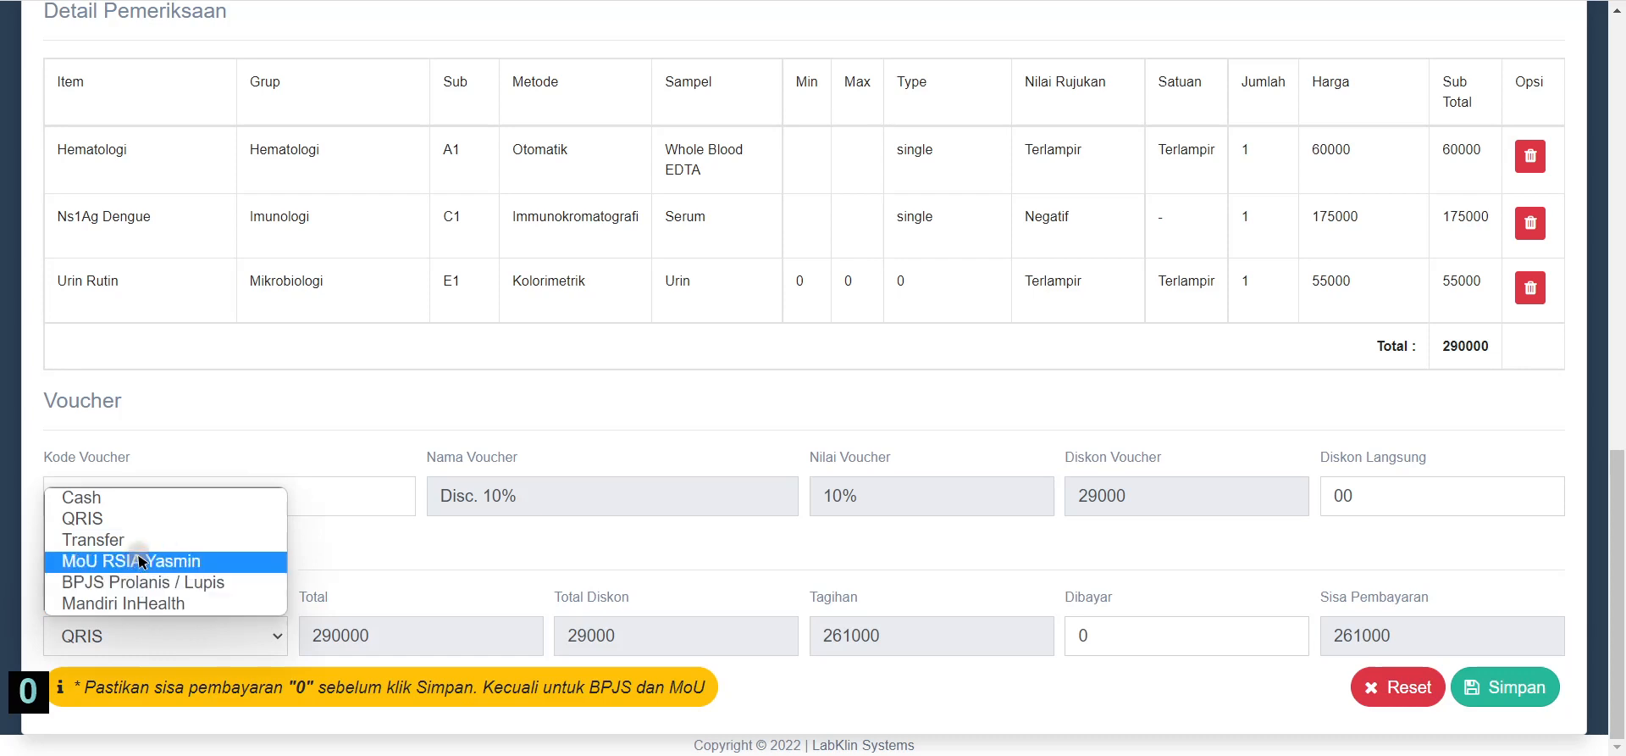
left_click(152, 582)
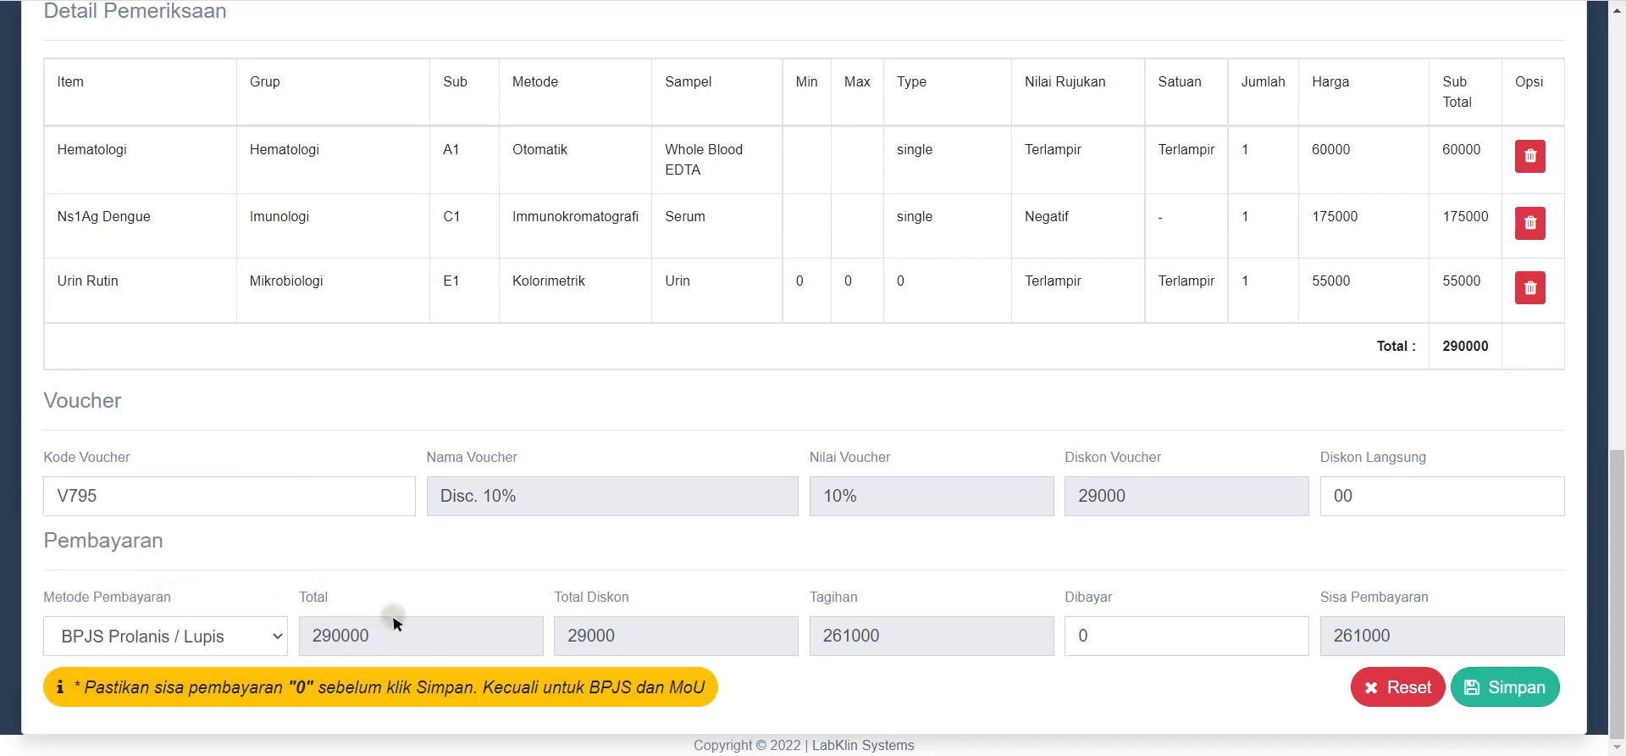
left_click(264, 636)
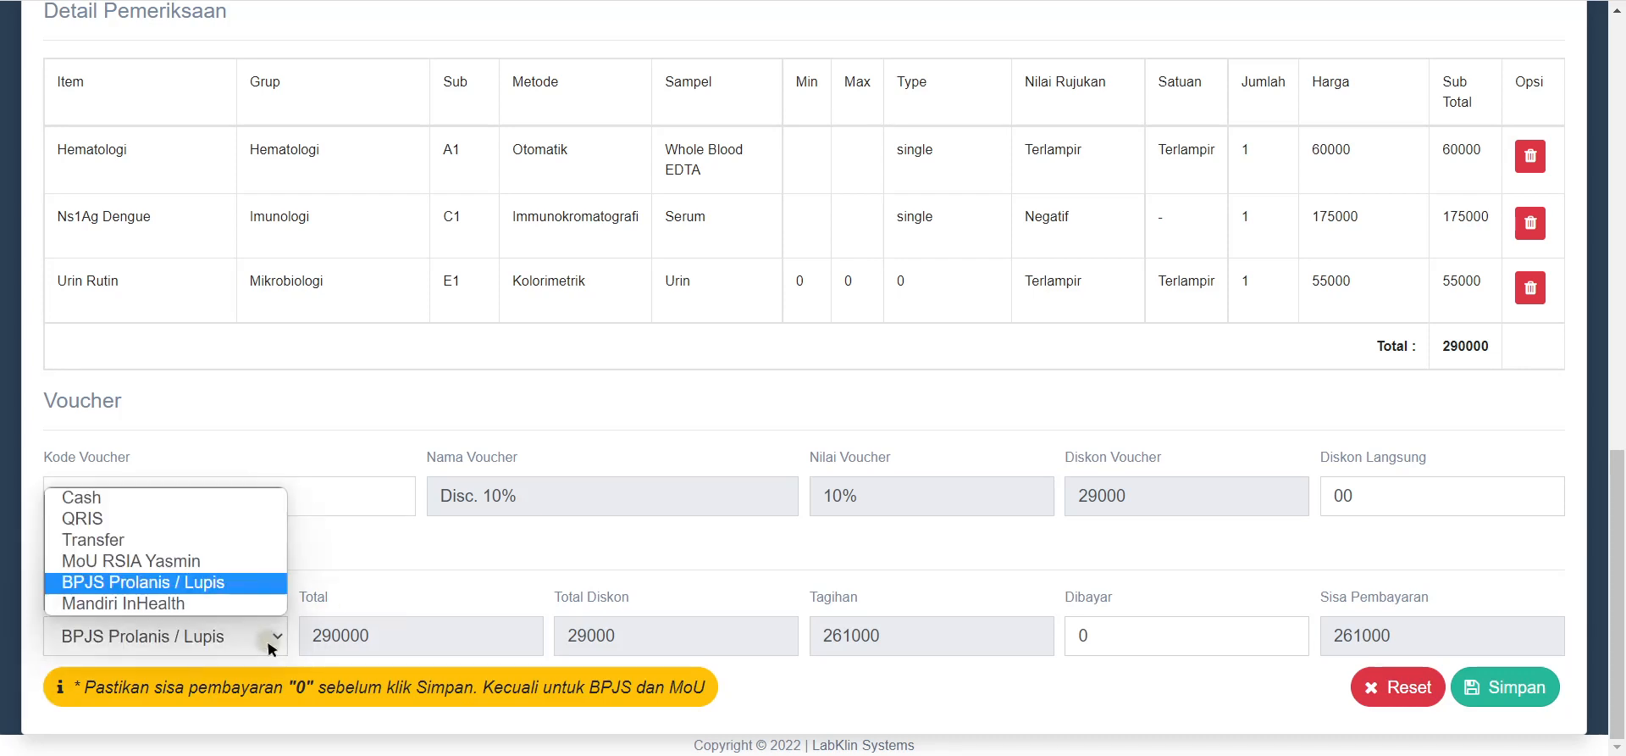
left_click(153, 519)
left_click(1232, 633)
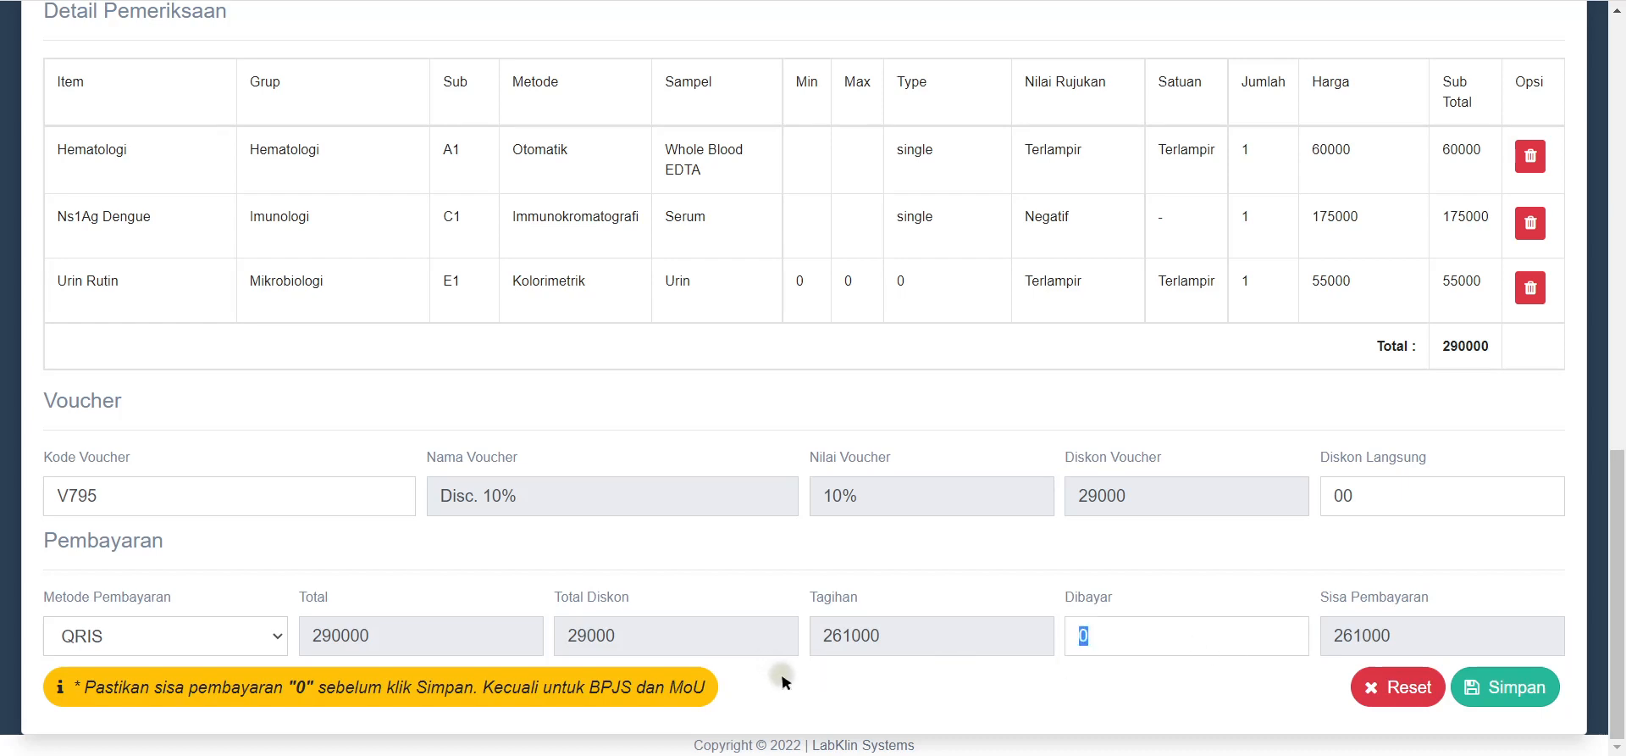
type("2610")
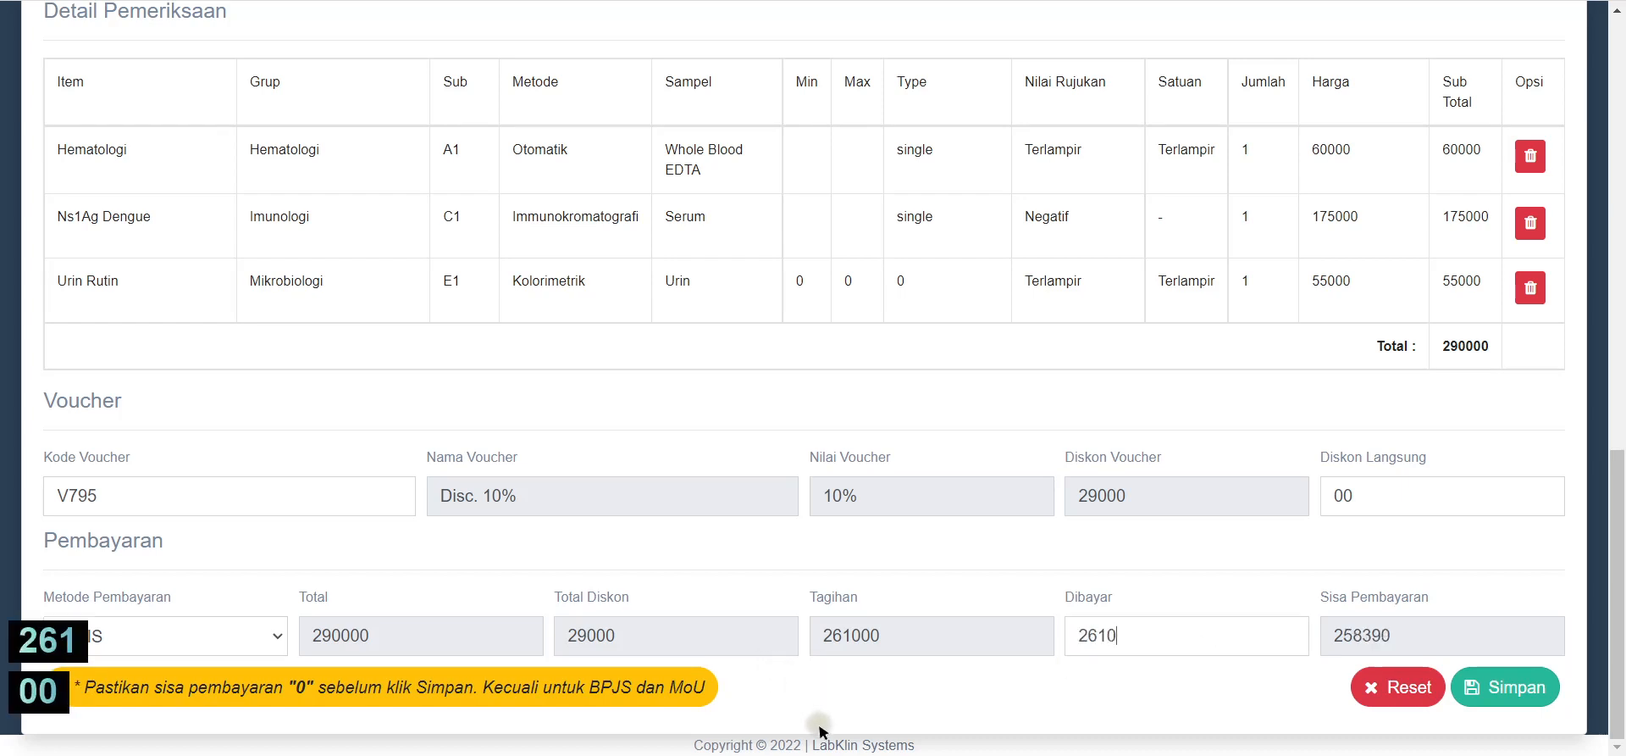
type("00")
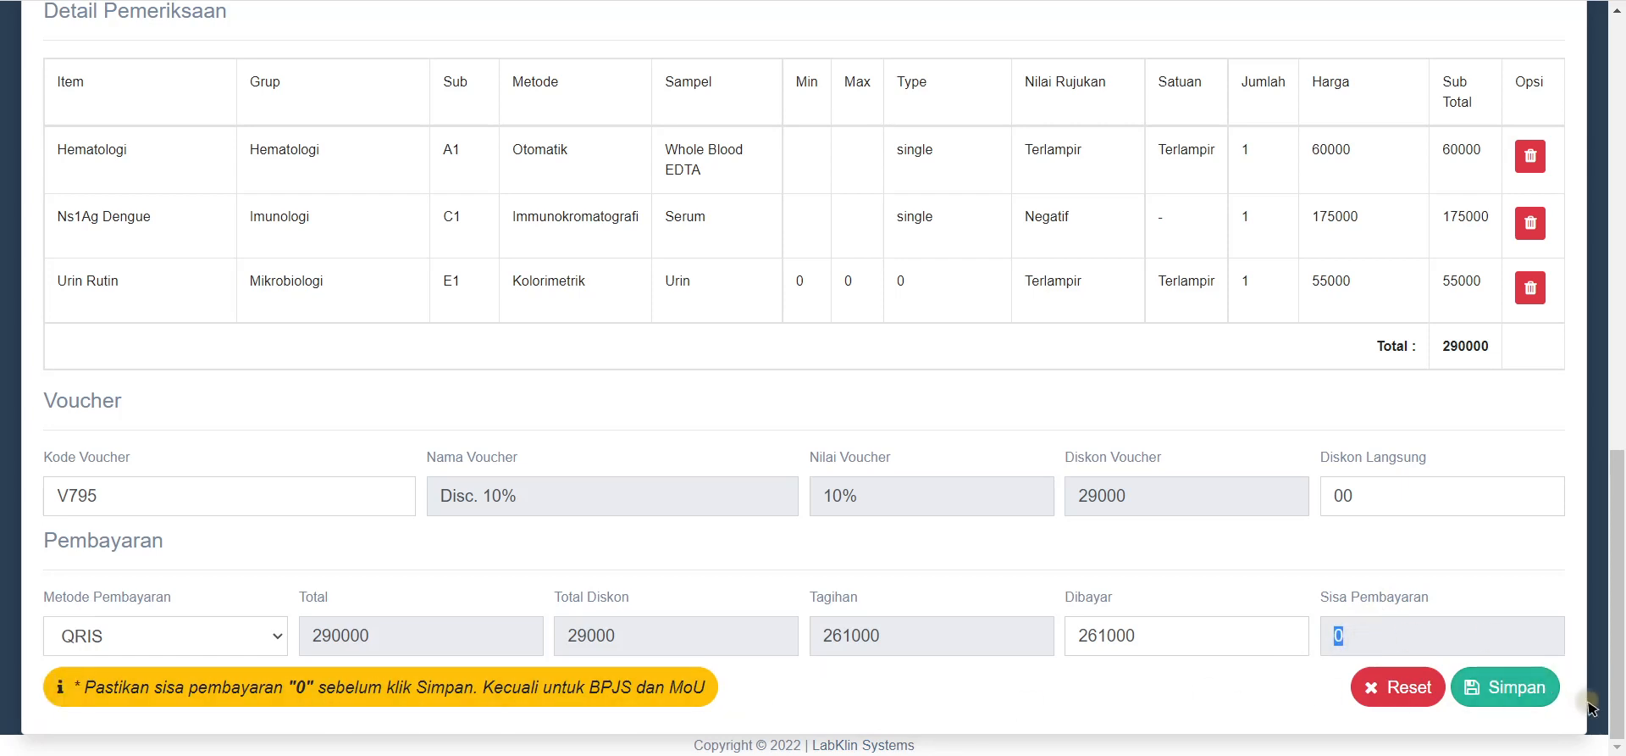
Step: Save the new lab order and bring up the Opsi actions on its Data Visit row
left_click(1540, 701)
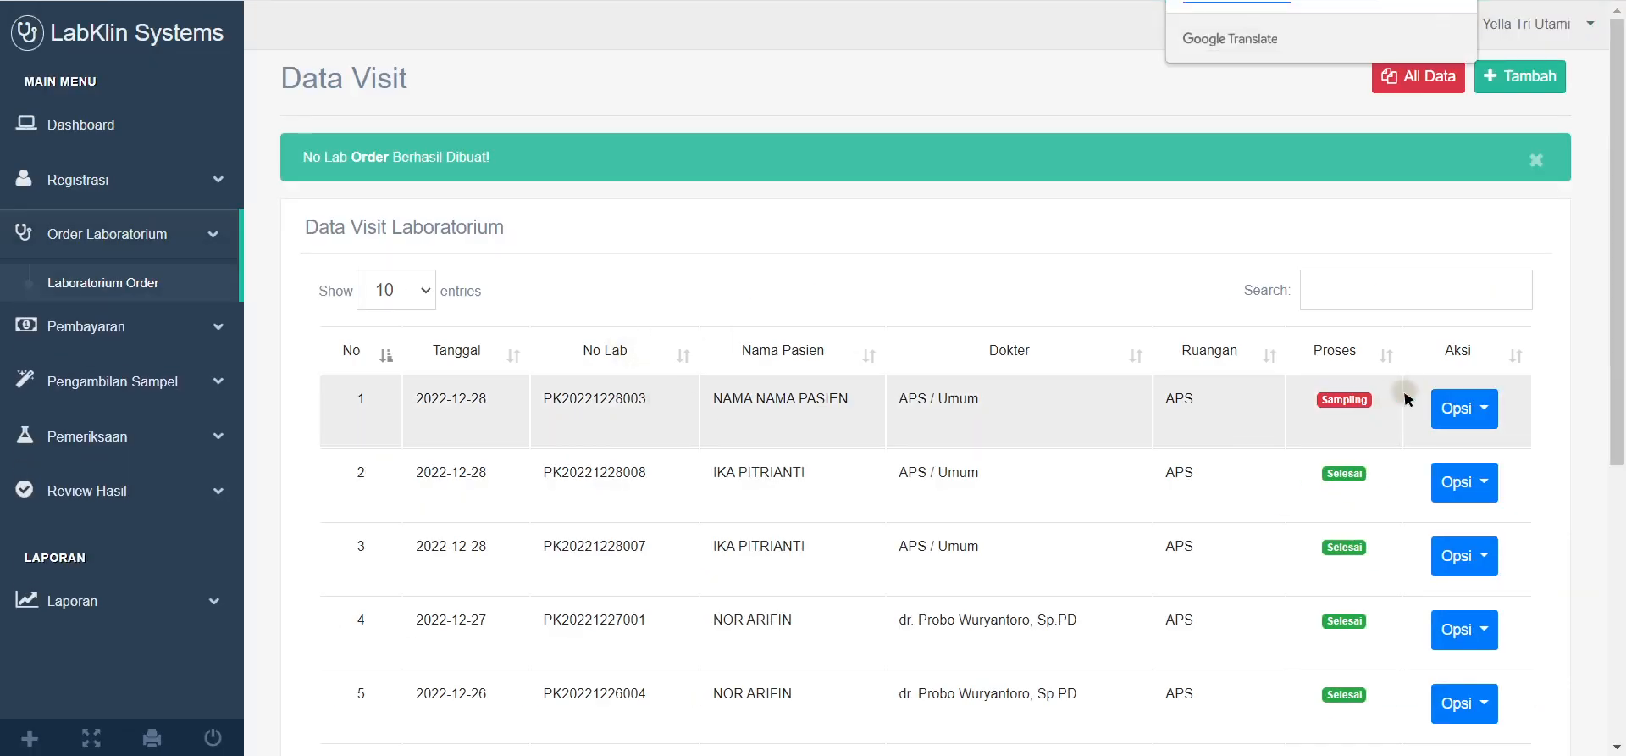
left_click(1491, 411)
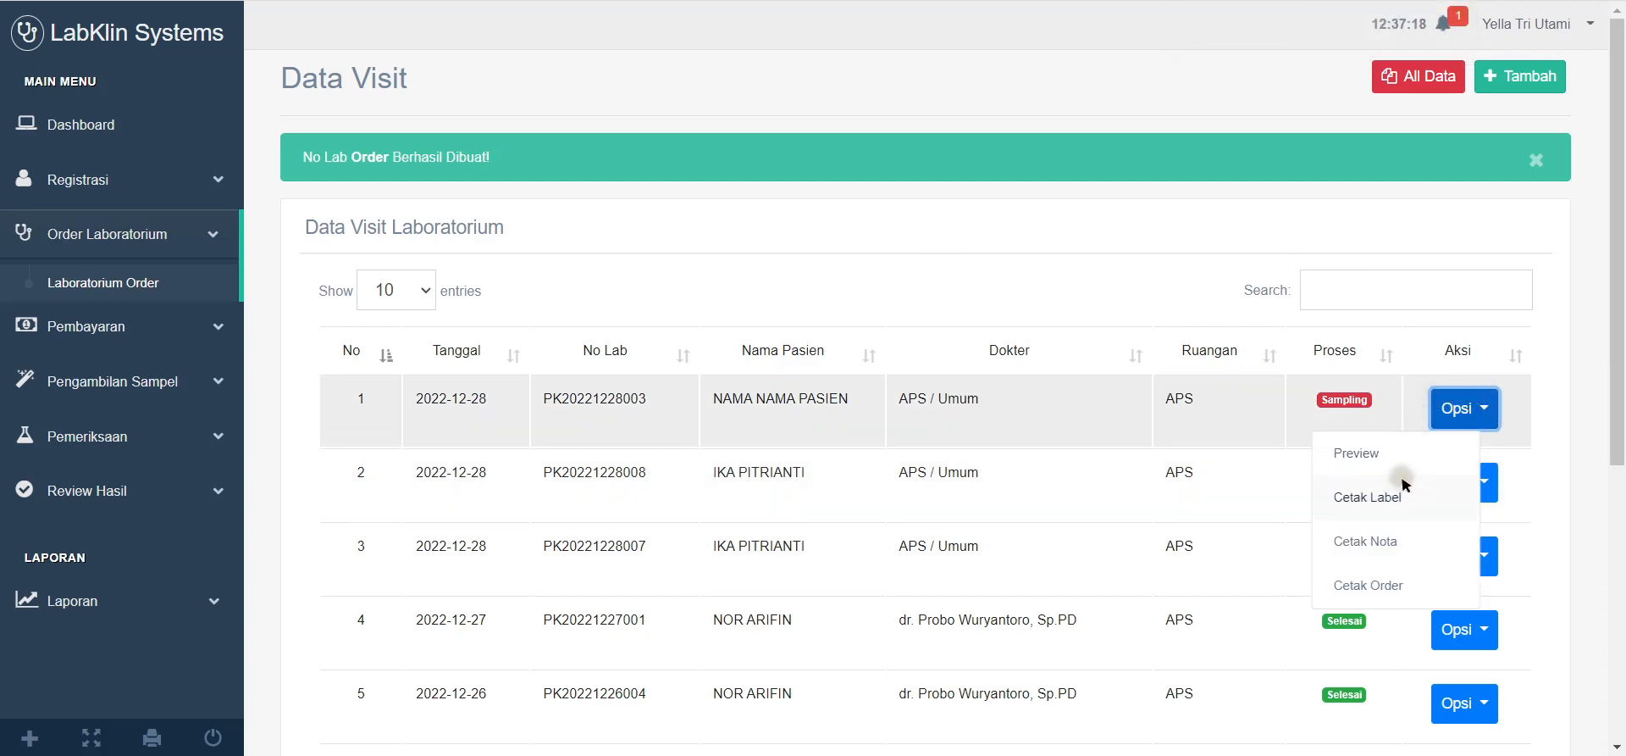
left_click(1378, 544)
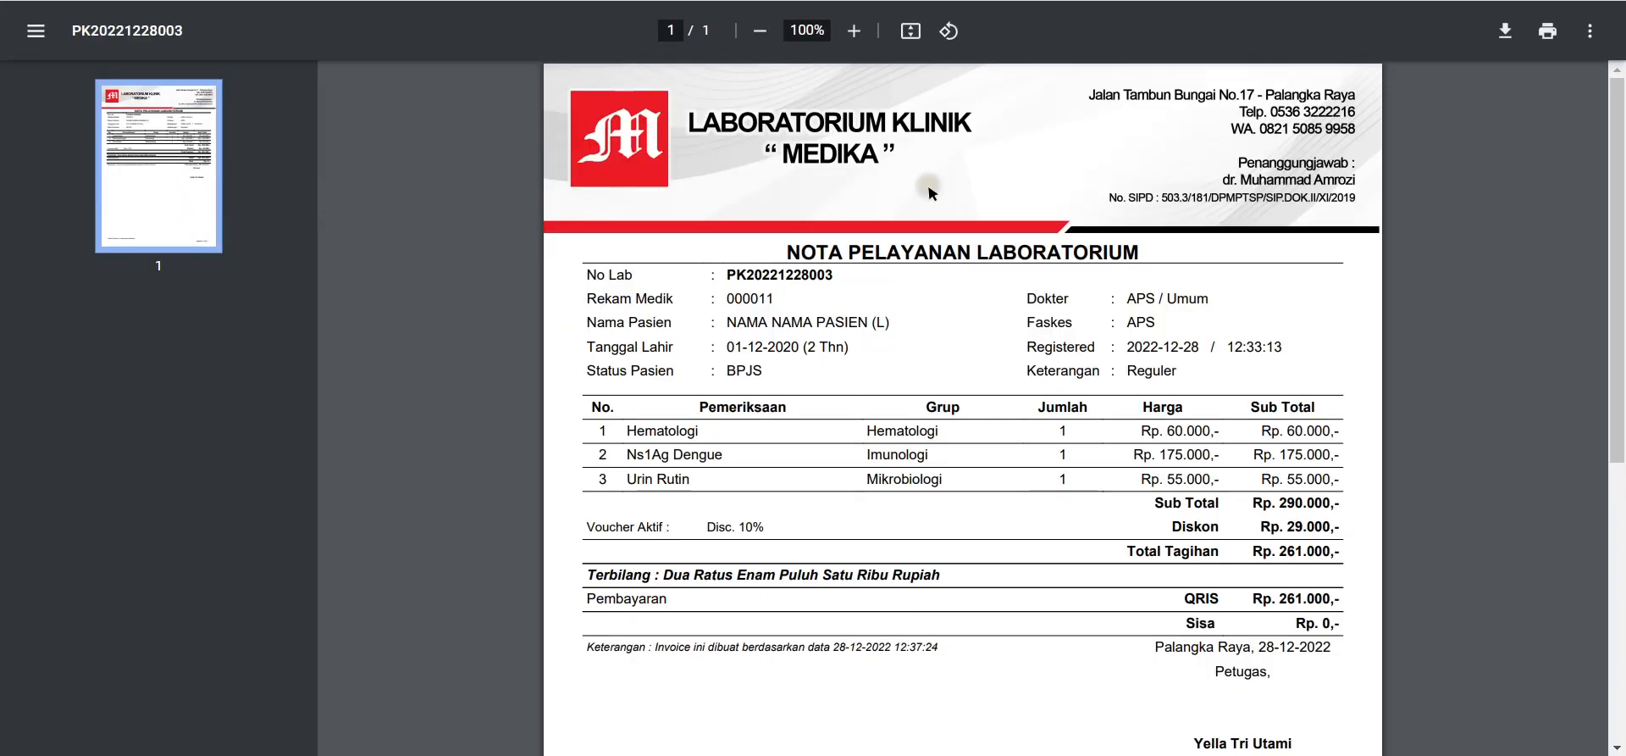
scroll(1257, 494, "down", 6)
scroll(1257, 494, "up", 6)
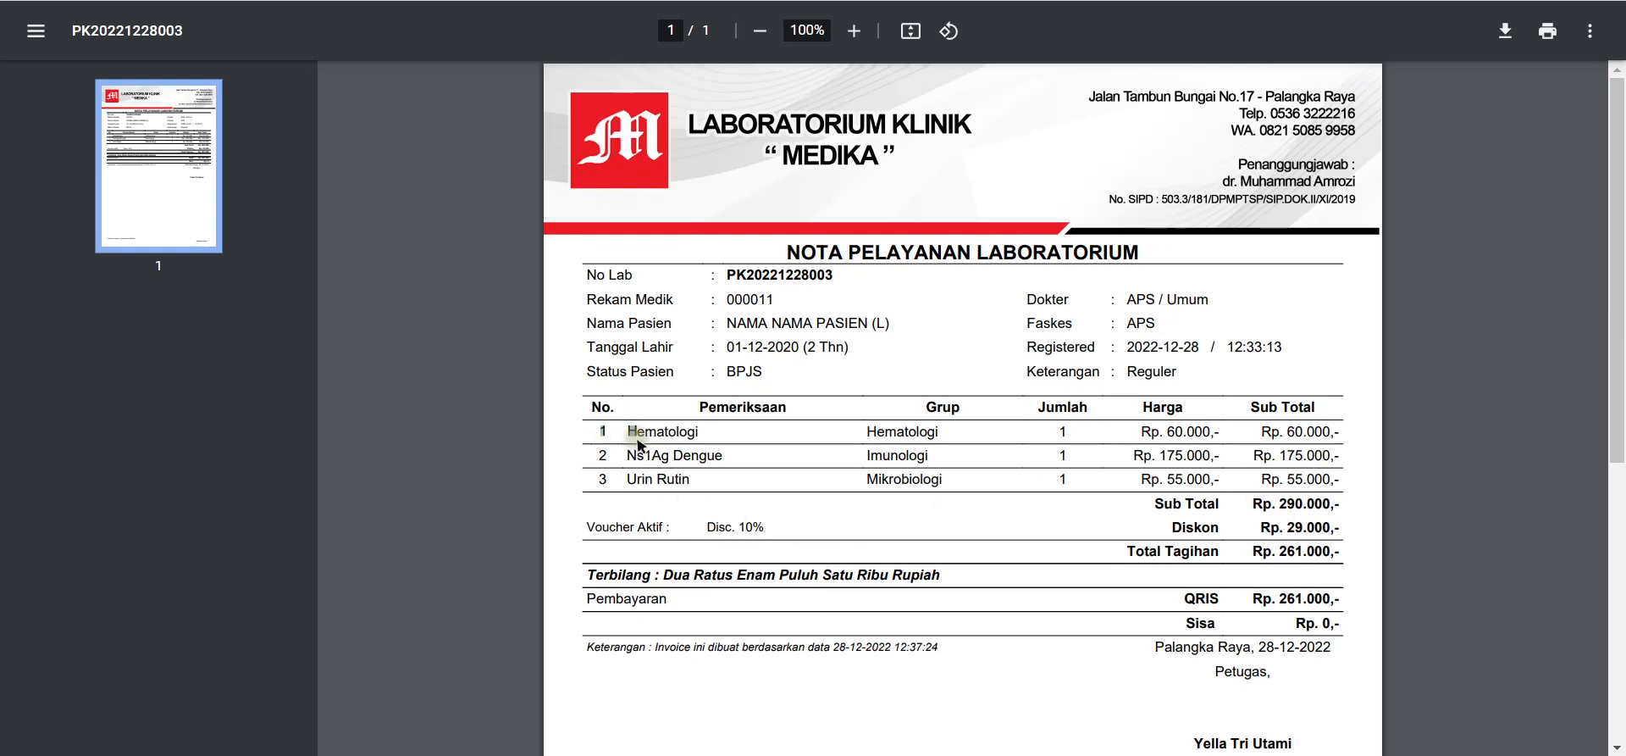
left_click_drag(638, 441, 1245, 480)
left_click_drag(1140, 513, 1351, 533)
left_click(1057, 567)
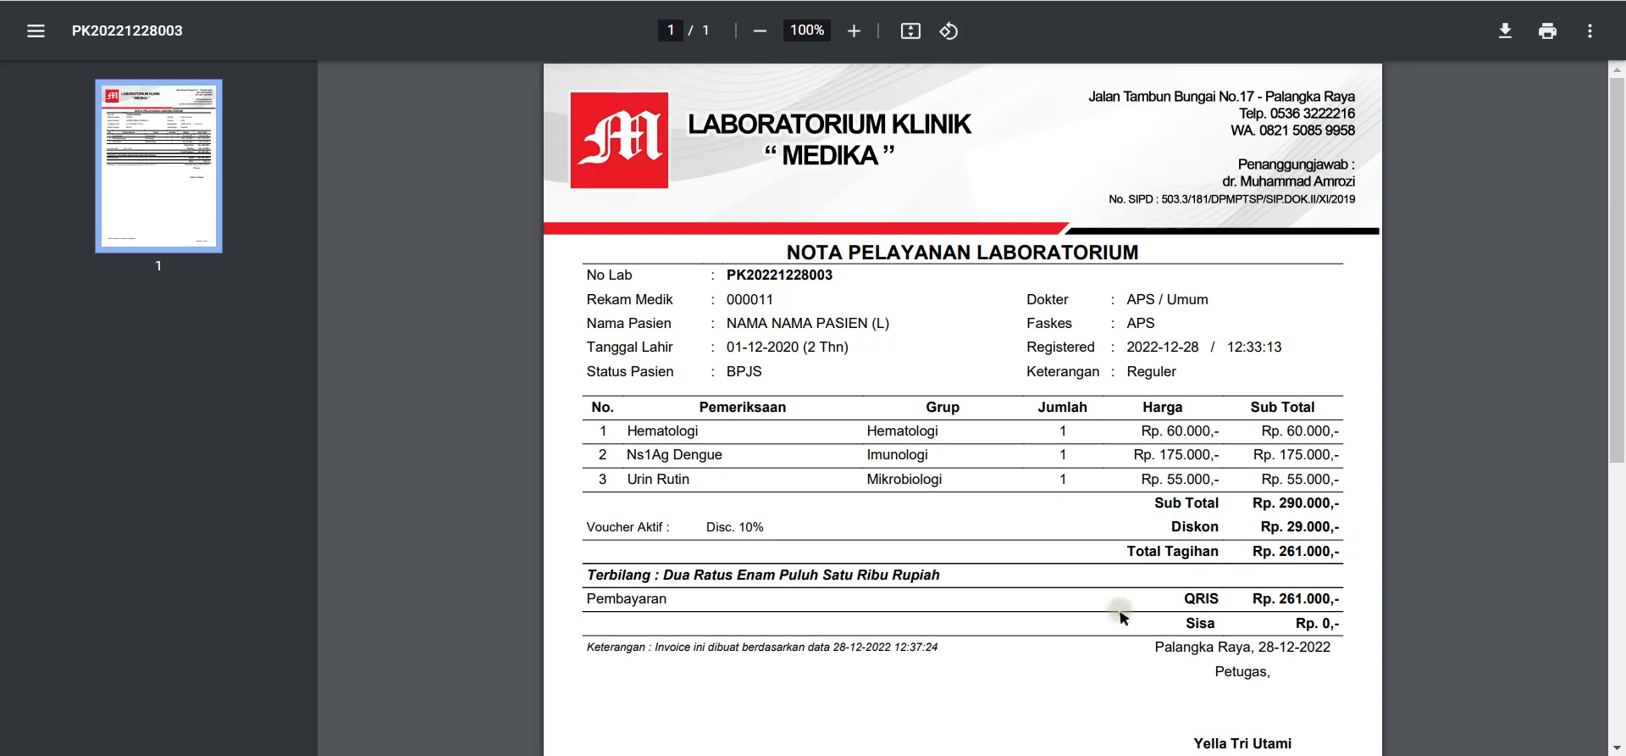
left_click_drag(1184, 605, 1349, 599)
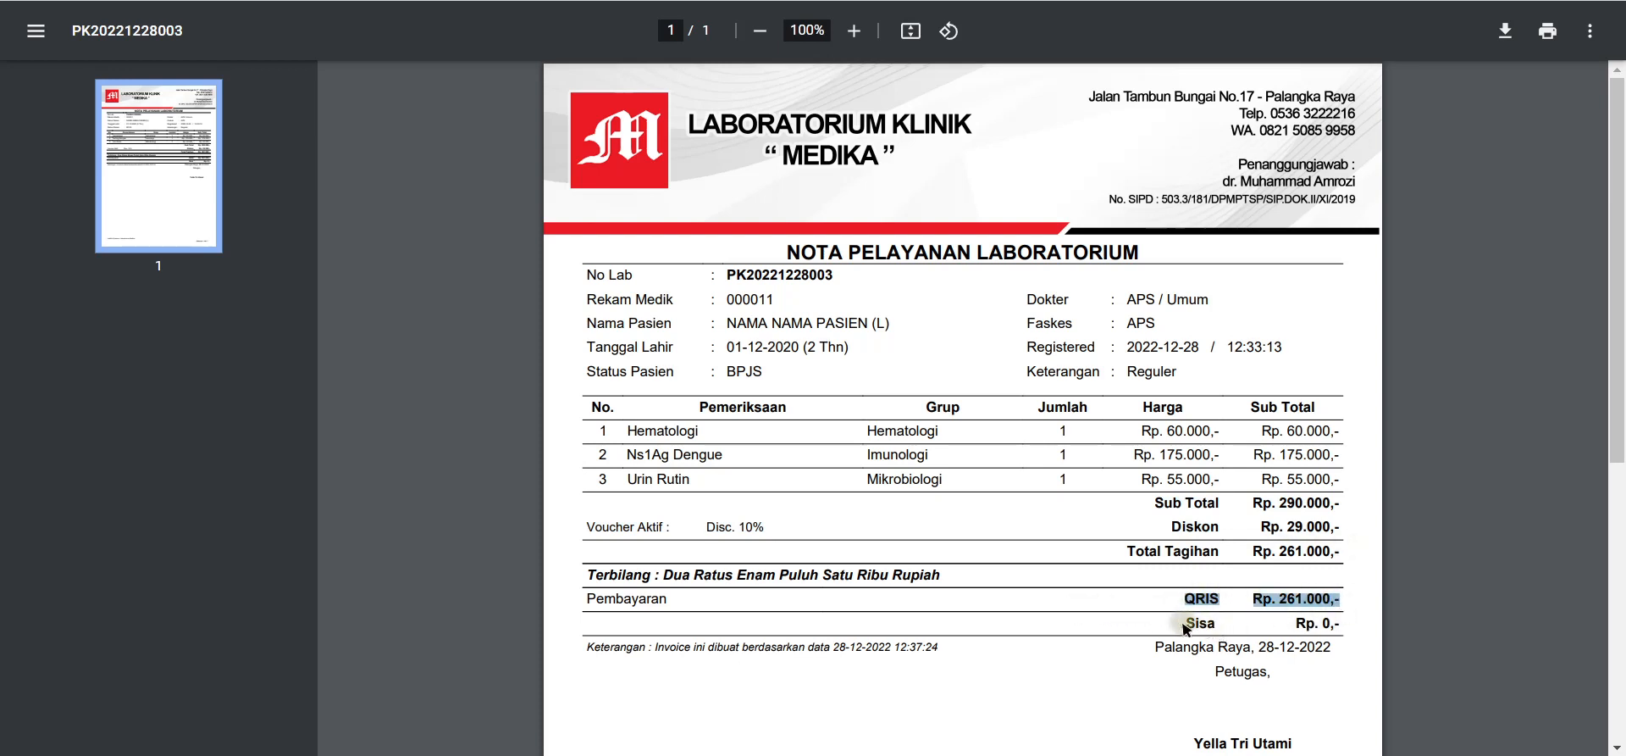
left_click_drag(1185, 629, 1347, 635)
scroll(1017, 624, "down", 3)
scroll(1107, 617, "up", 3)
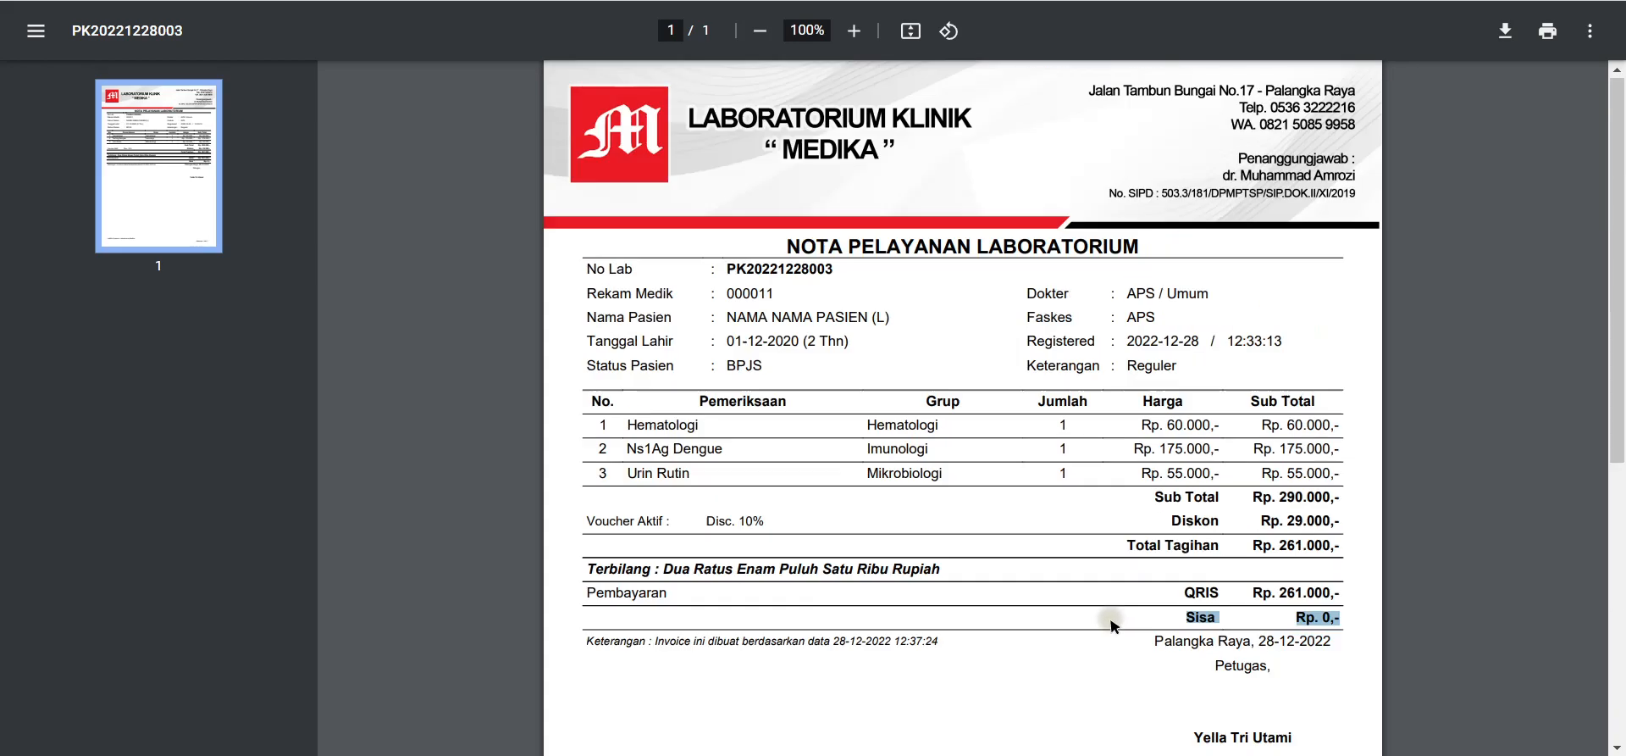
key("ctrl+w")
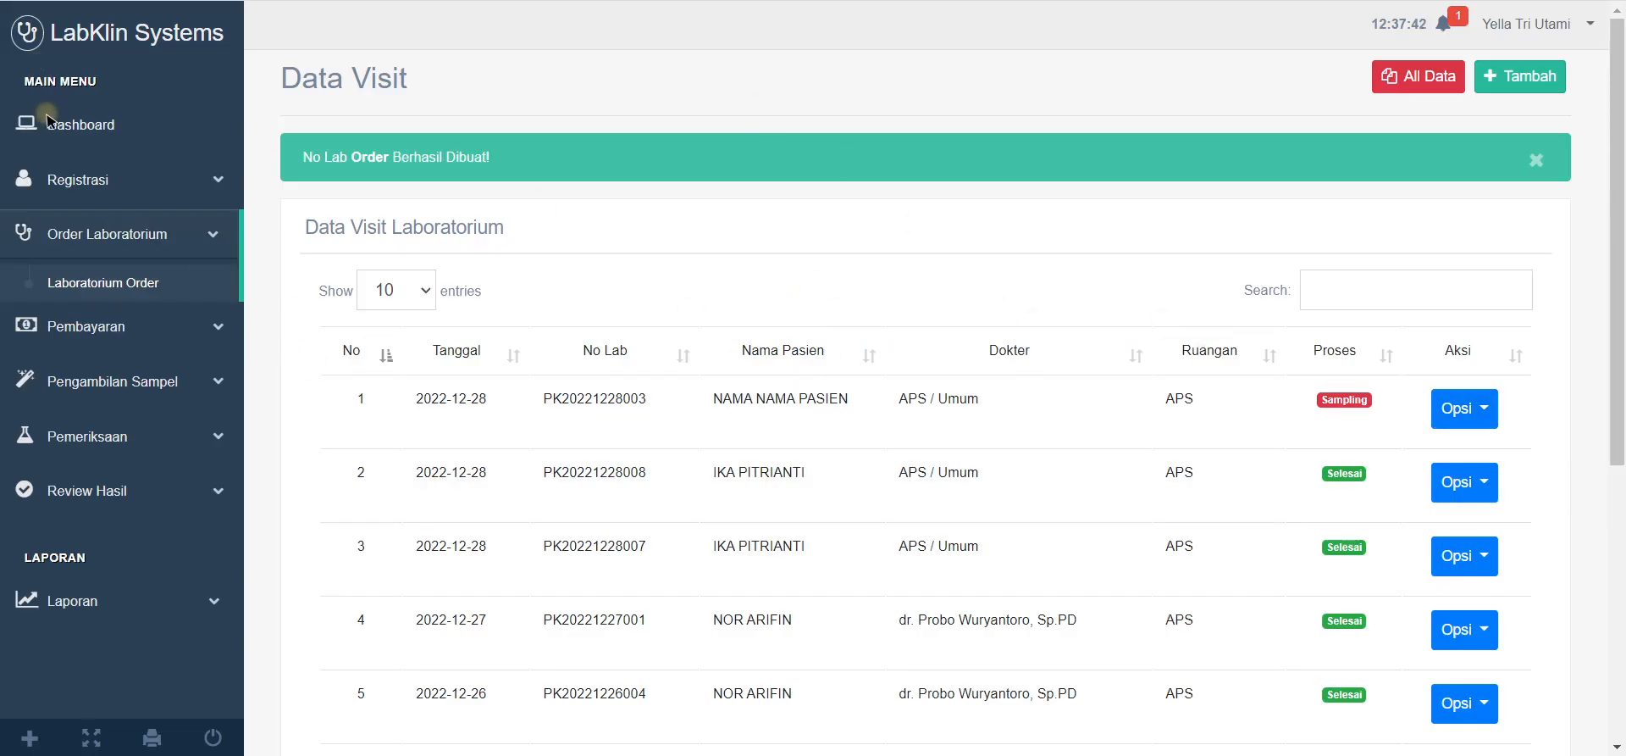
Step: Collapse and re-expand sidebar sections, then reload the Laboratorium Order list
left_click(182, 231)
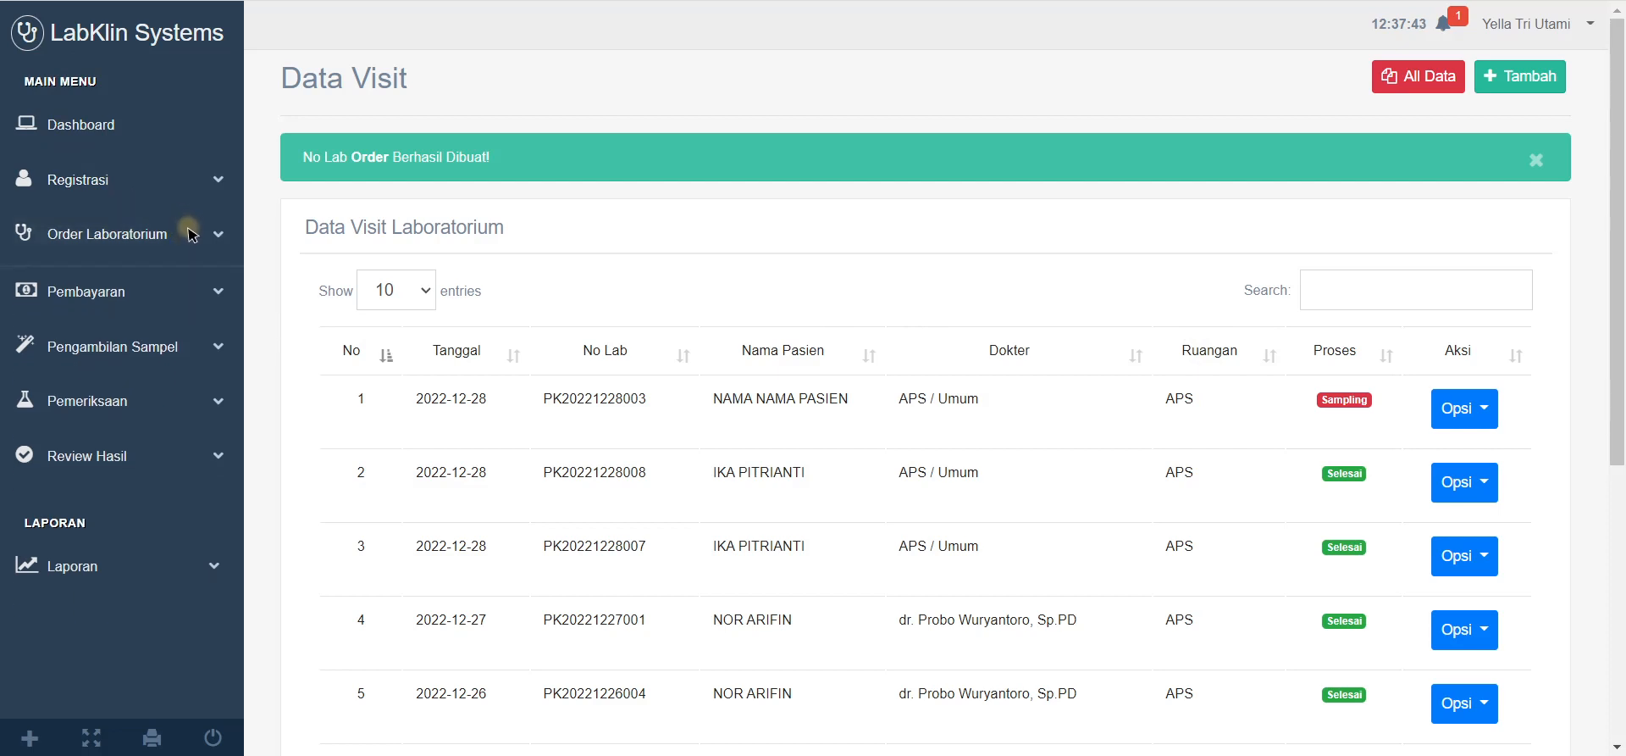
left_click(209, 344)
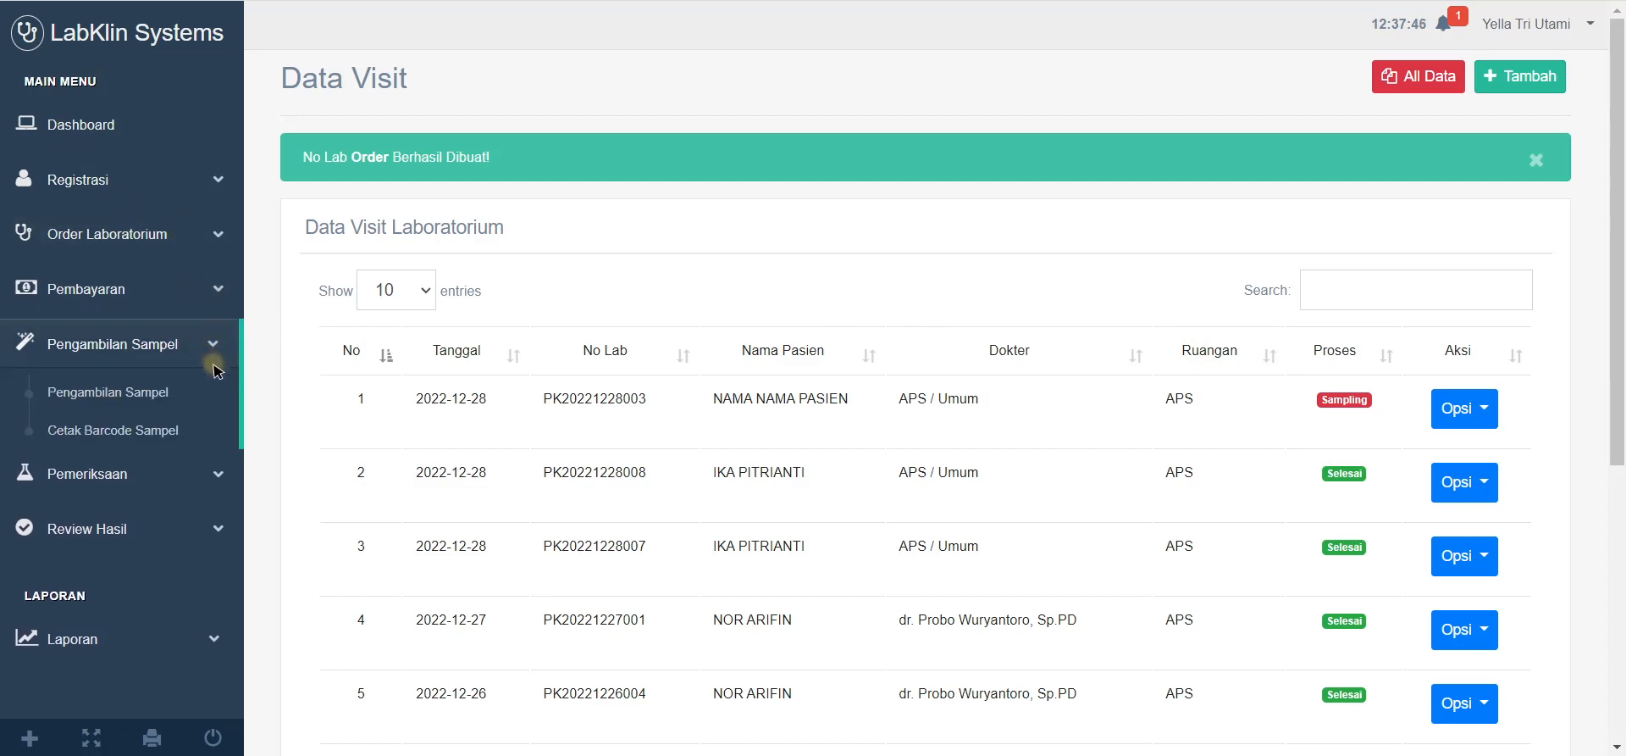
left_click(209, 348)
left_click(205, 237)
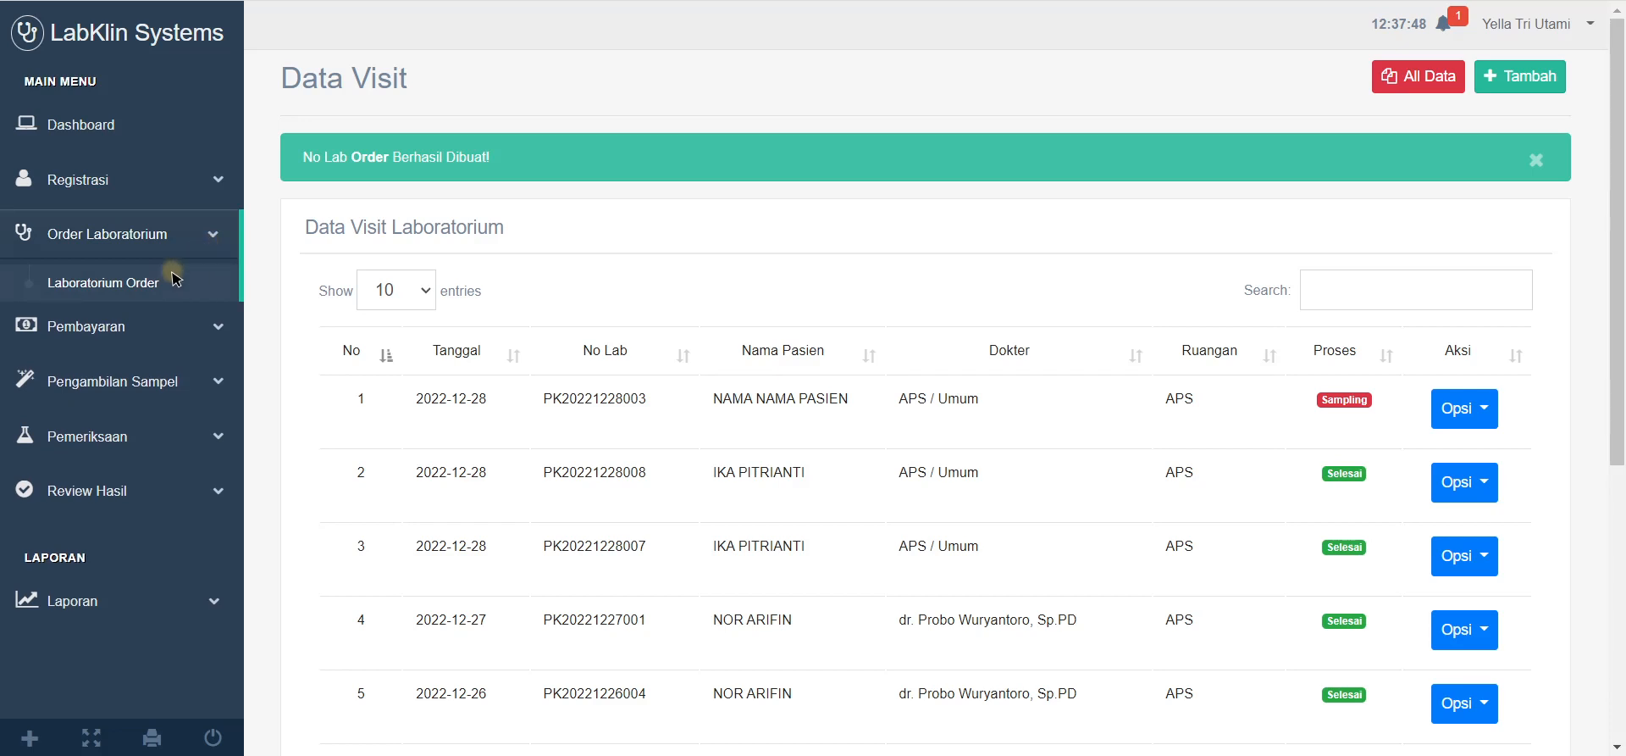
left_click(78, 272)
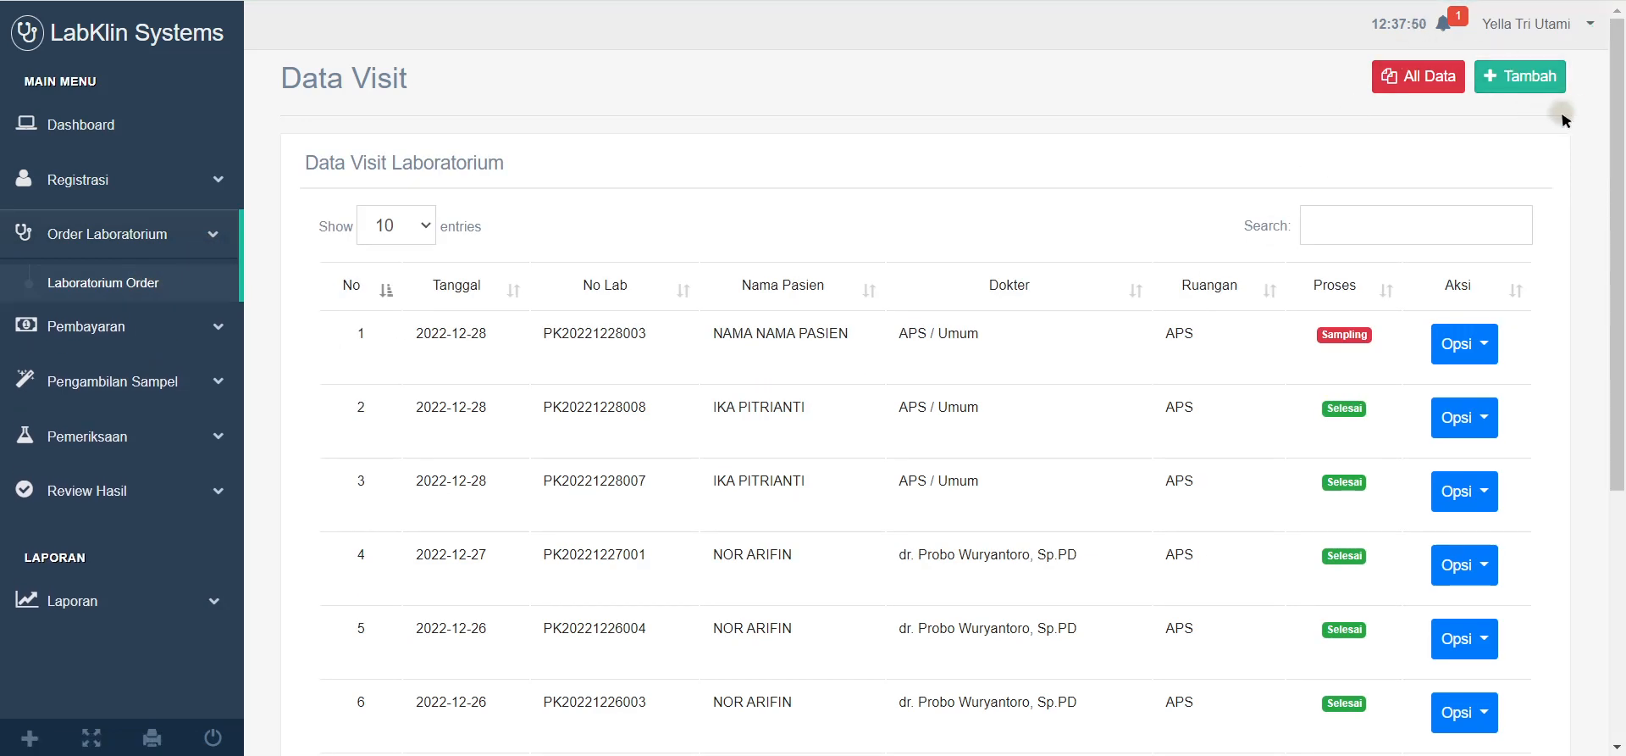
Step: Start another new lab order and choose its patient and referring doctor
left_click(1528, 85)
scroll(770, 291, "down", 6)
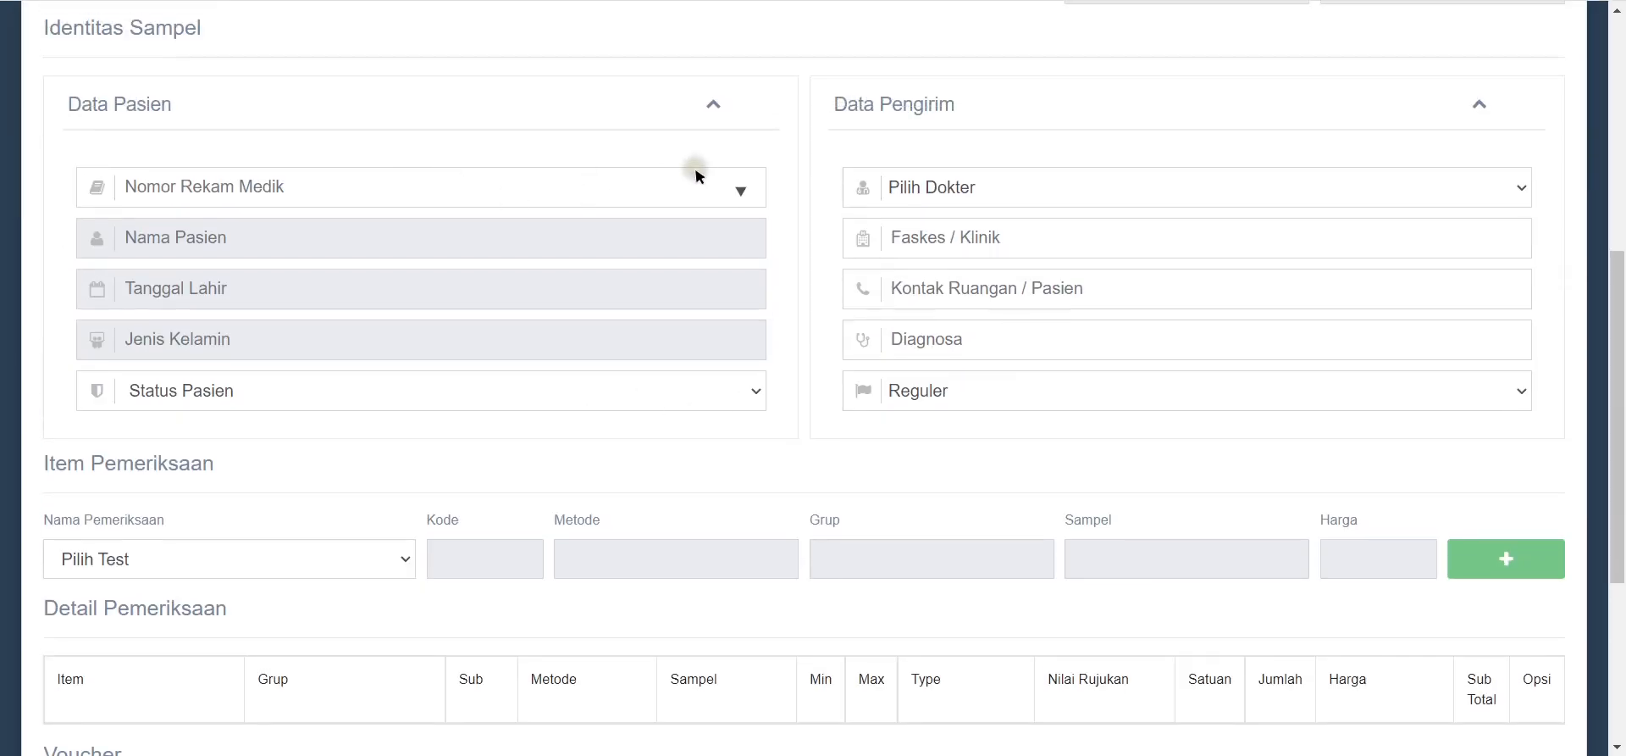
left_click(711, 188)
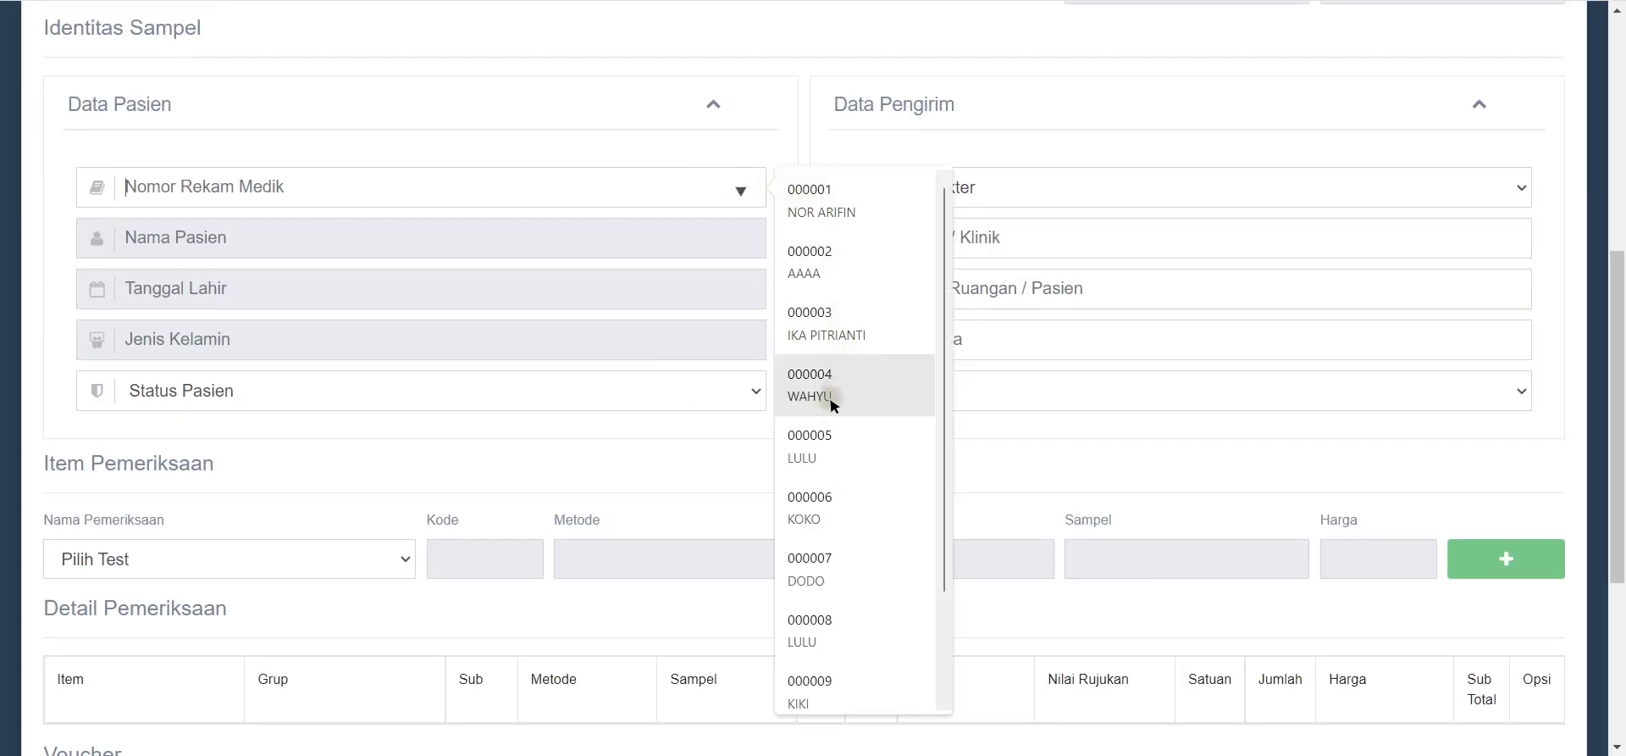
scroll(821, 644, "down", 1)
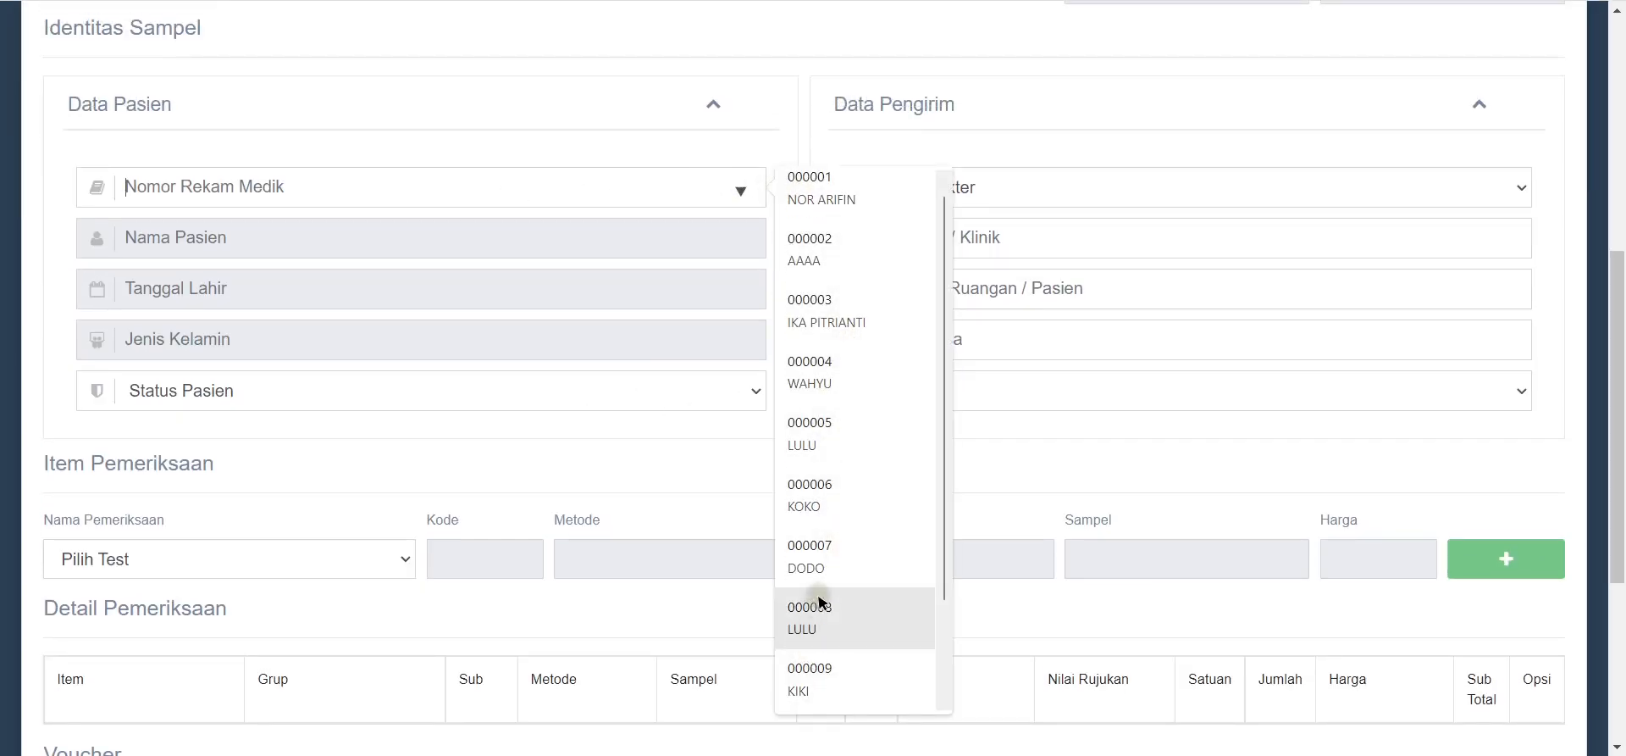
left_click(848, 323)
left_click(1024, 190)
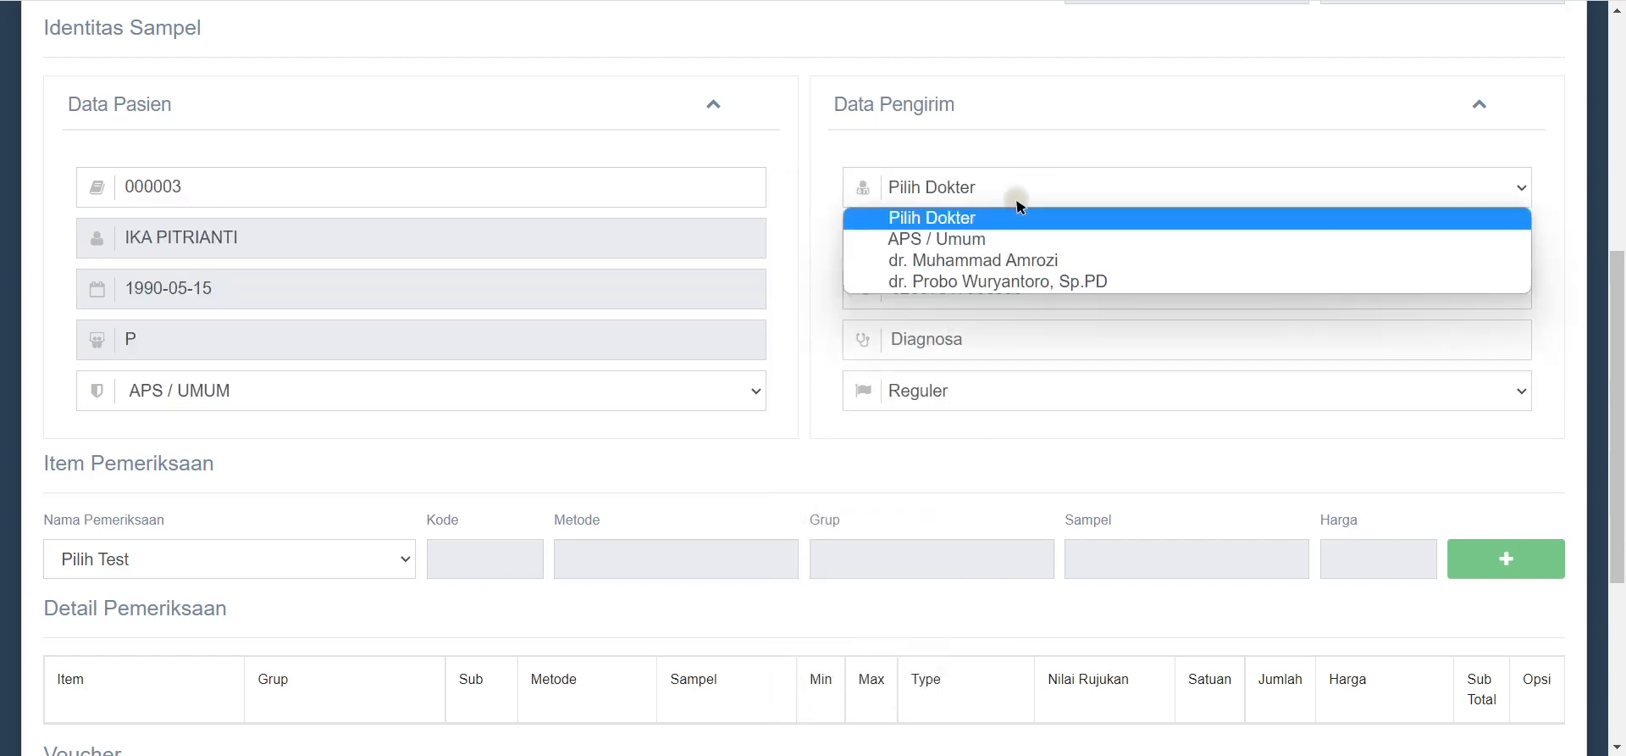
left_click(983, 261)
Step: Set the referring facility to RSIA Yasmin and the diagnosis to HT
left_click(987, 229)
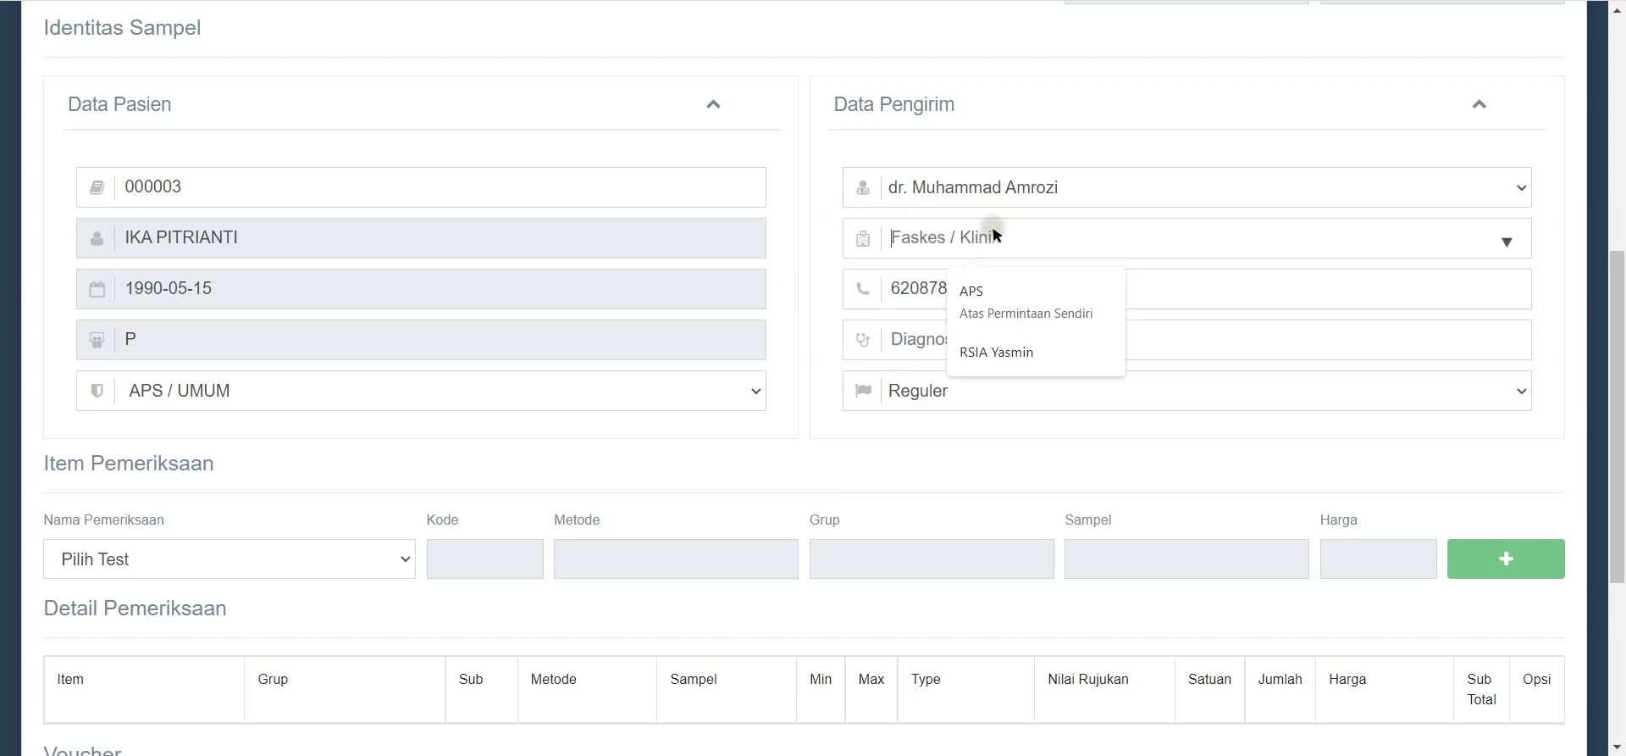
left_click(991, 351)
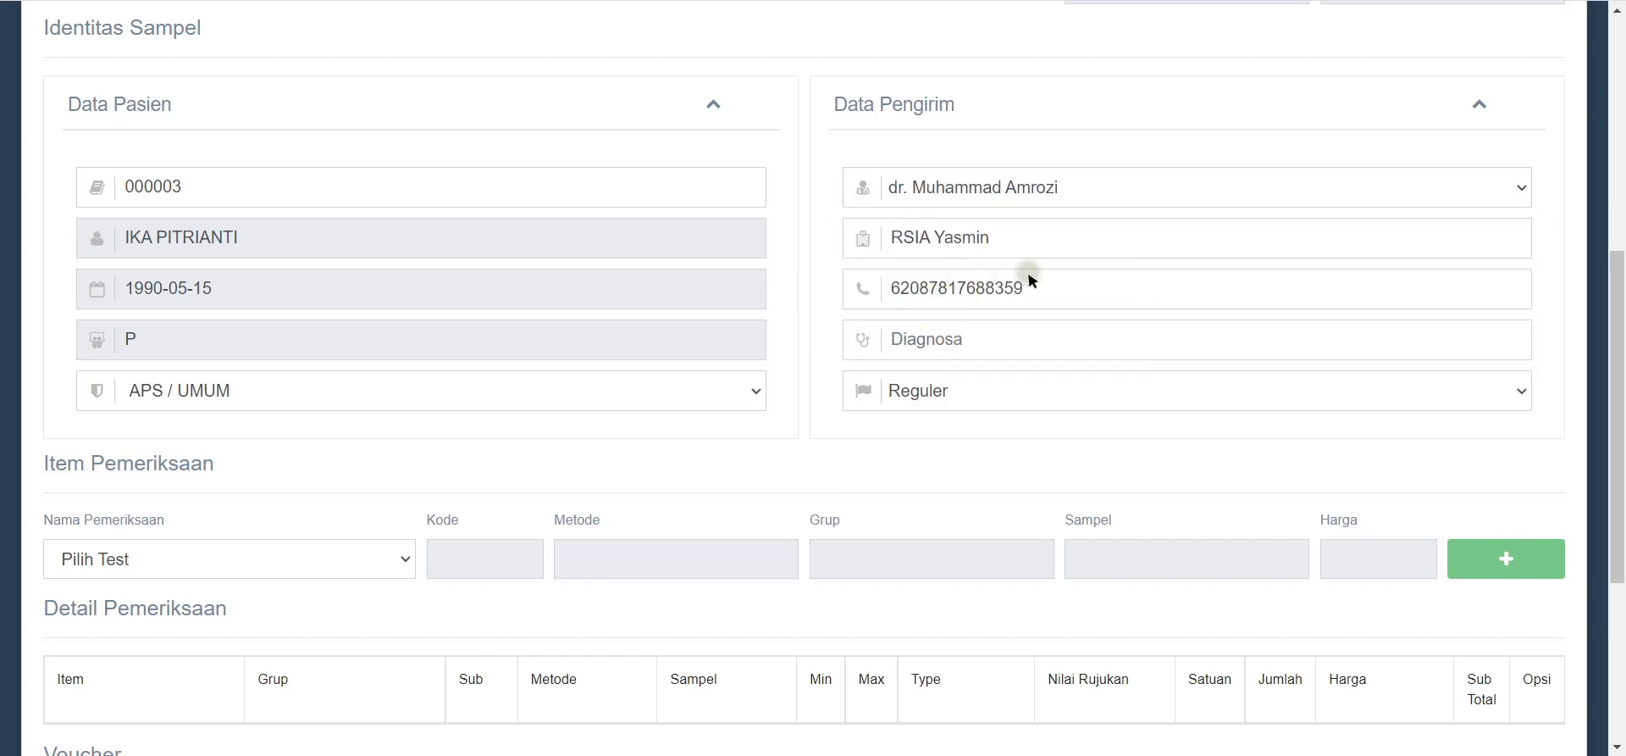
left_click_drag(1029, 286, 903, 286)
left_click(1008, 343)
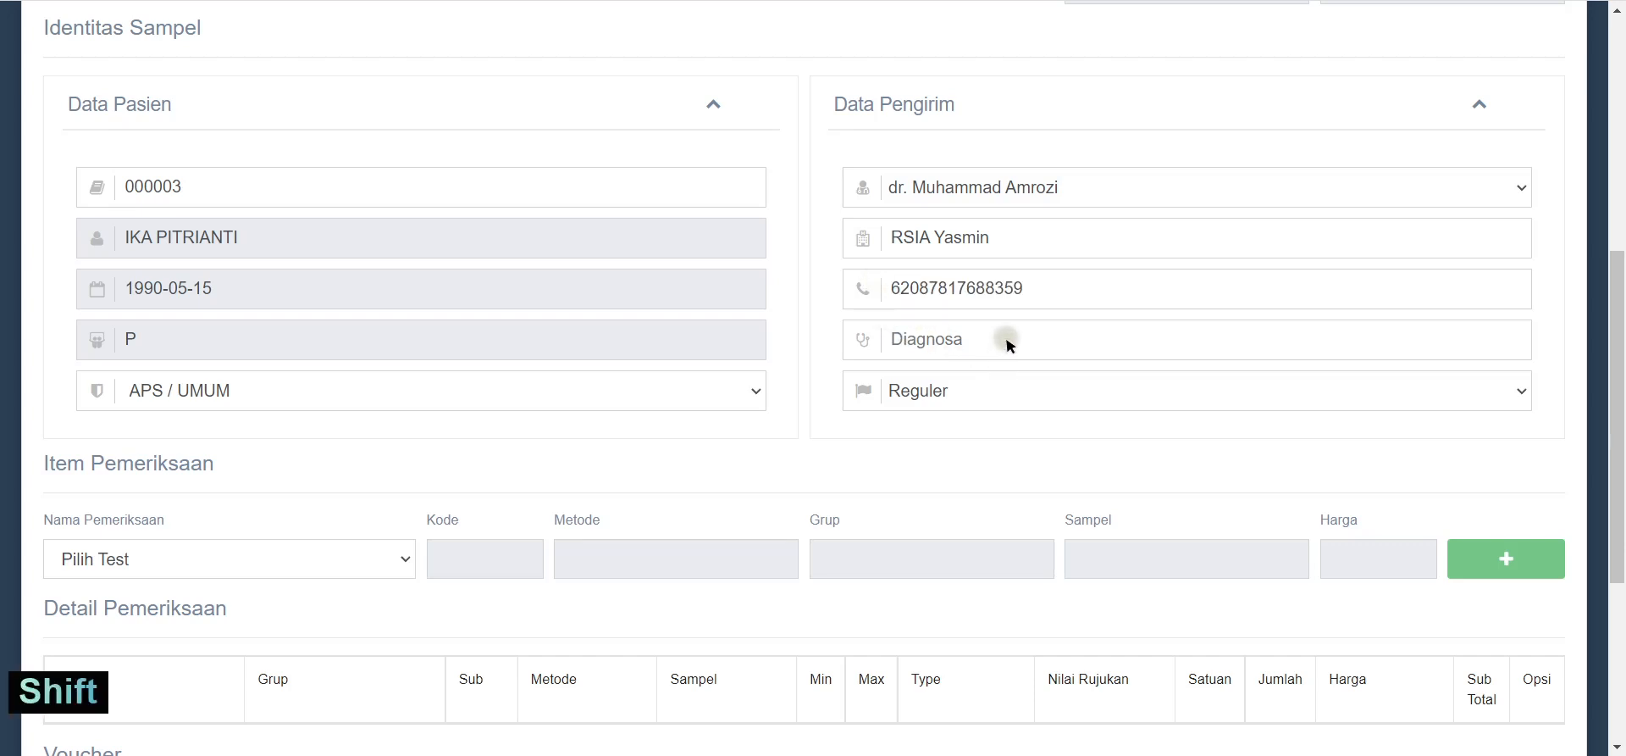
type("DM")
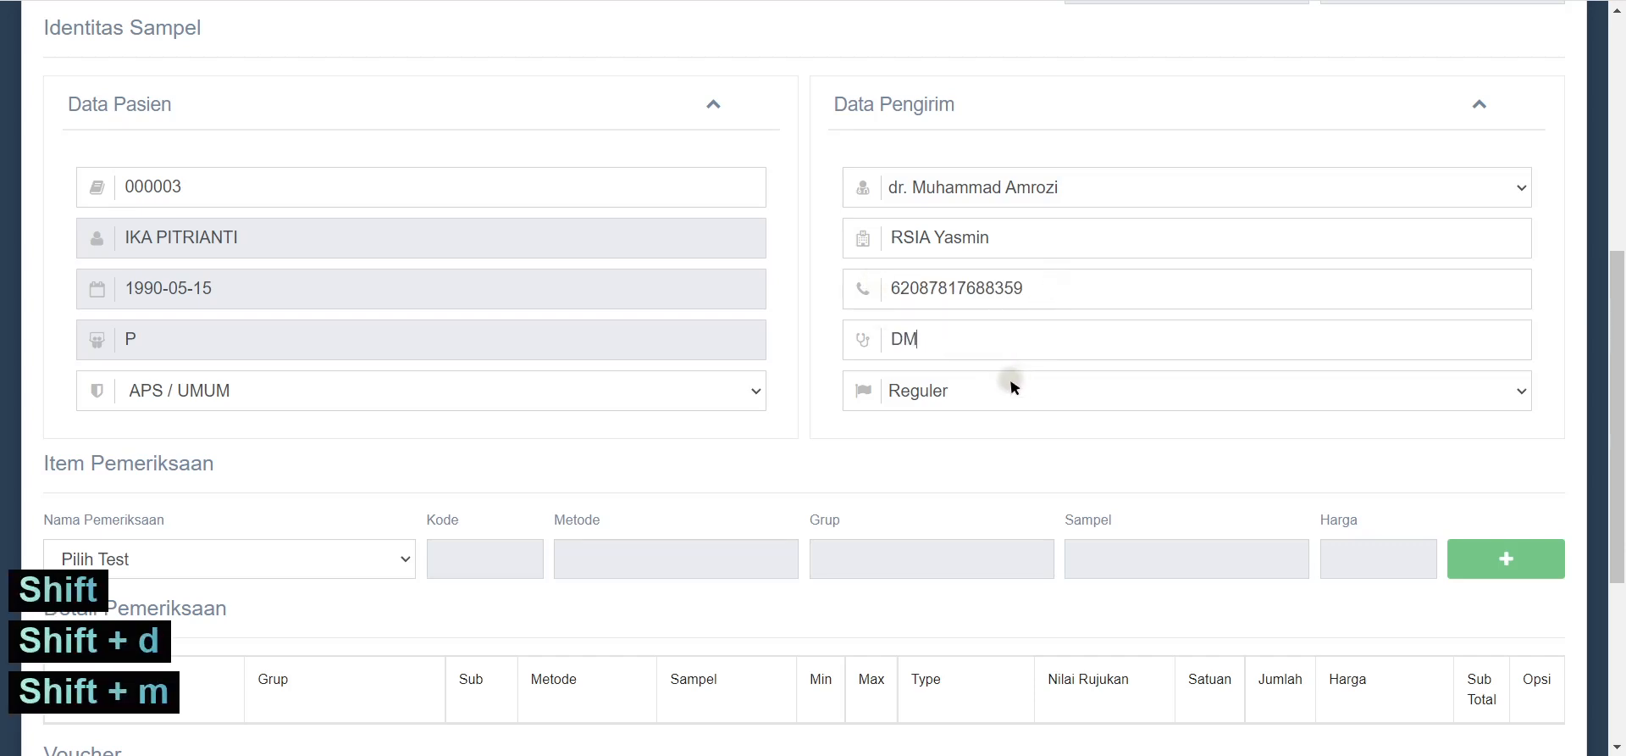
left_click_drag(974, 337, 824, 344)
type("HT")
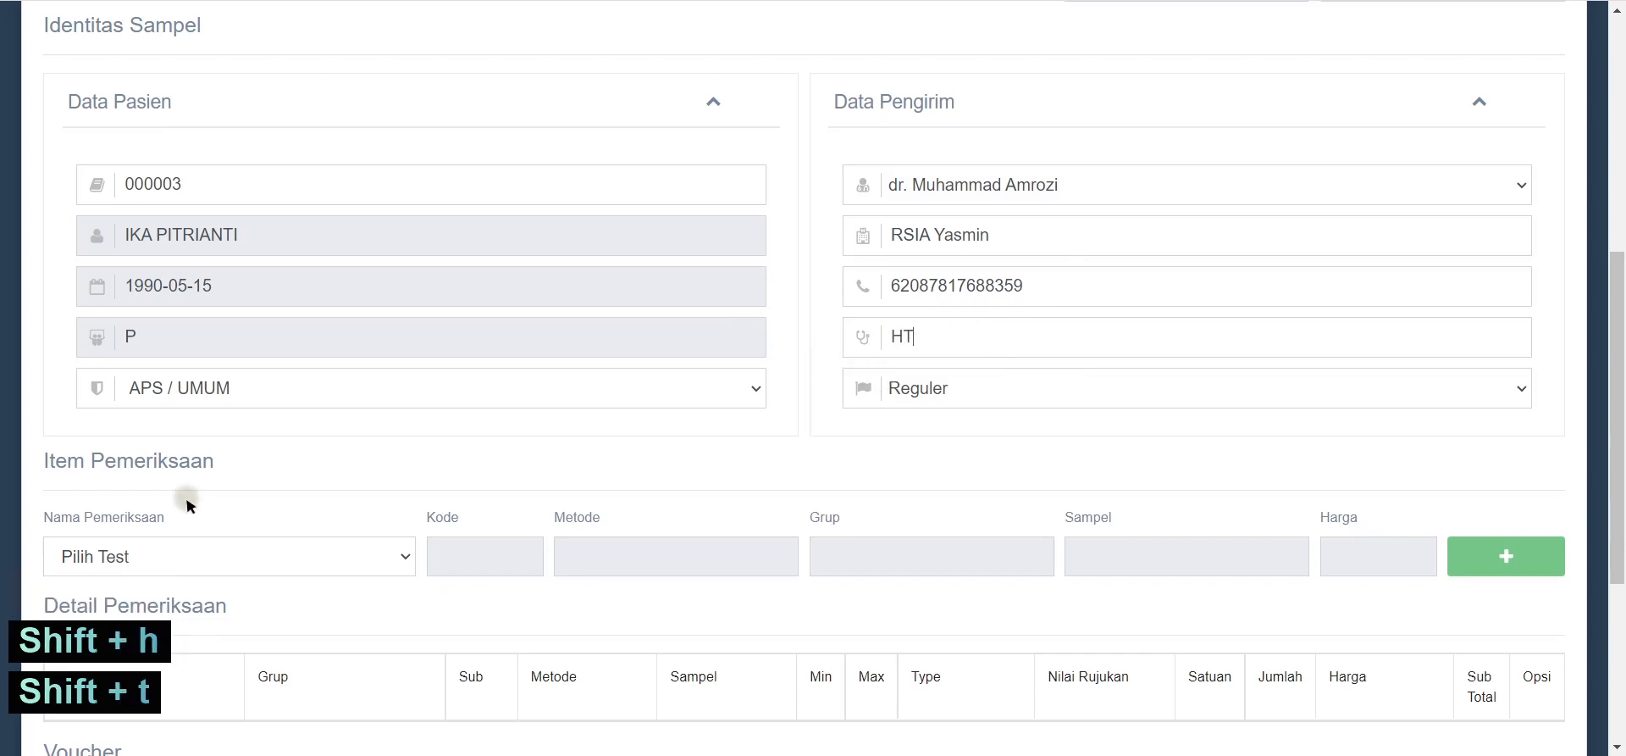
scroll(239, 498, "down", 1)
left_click(241, 449)
left_click(243, 449)
Step: Add the BPJS - Prolanis HT test at 380000 to the order details
left_click(248, 451)
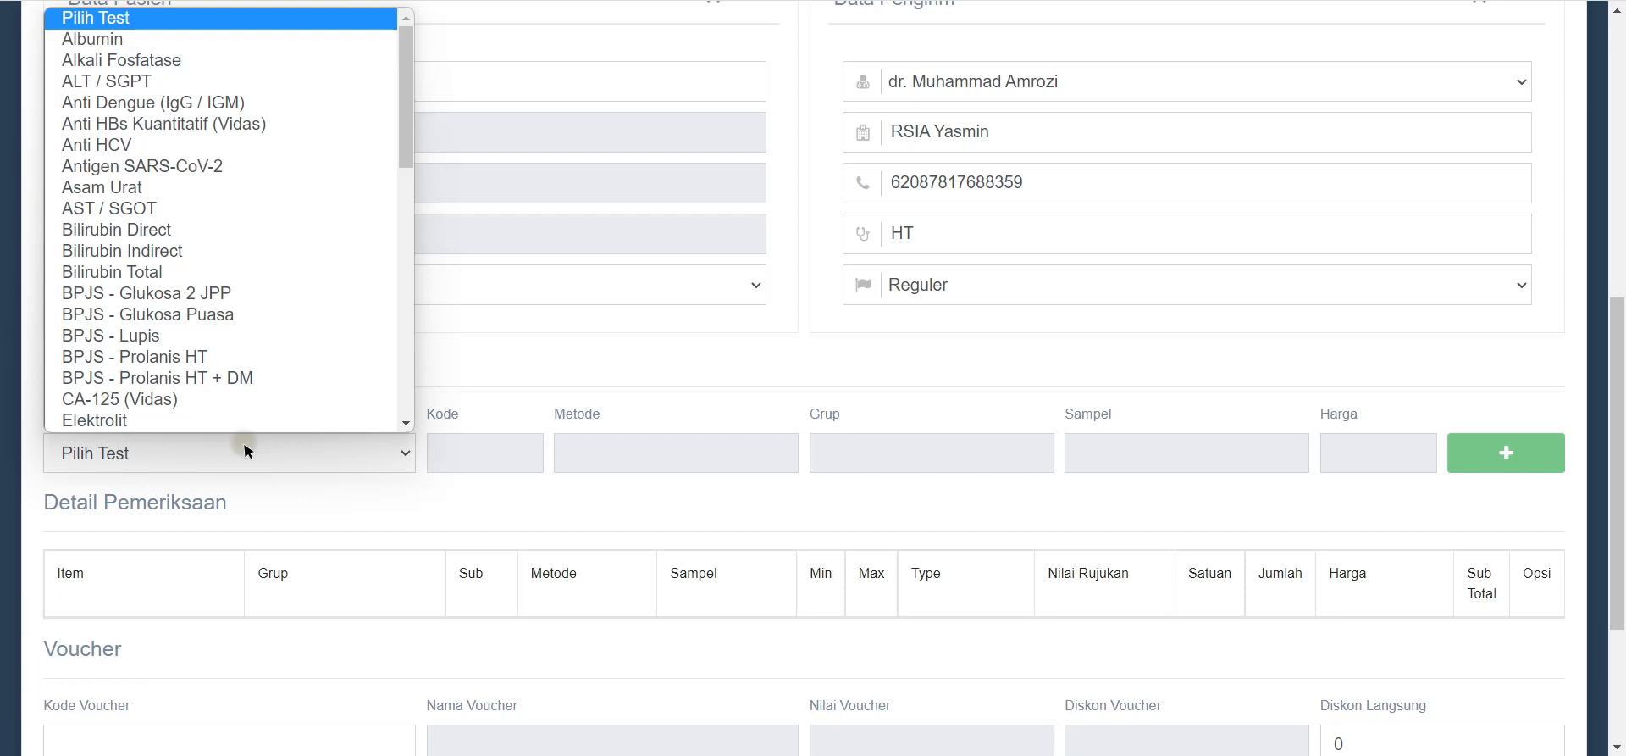
left_click(206, 364)
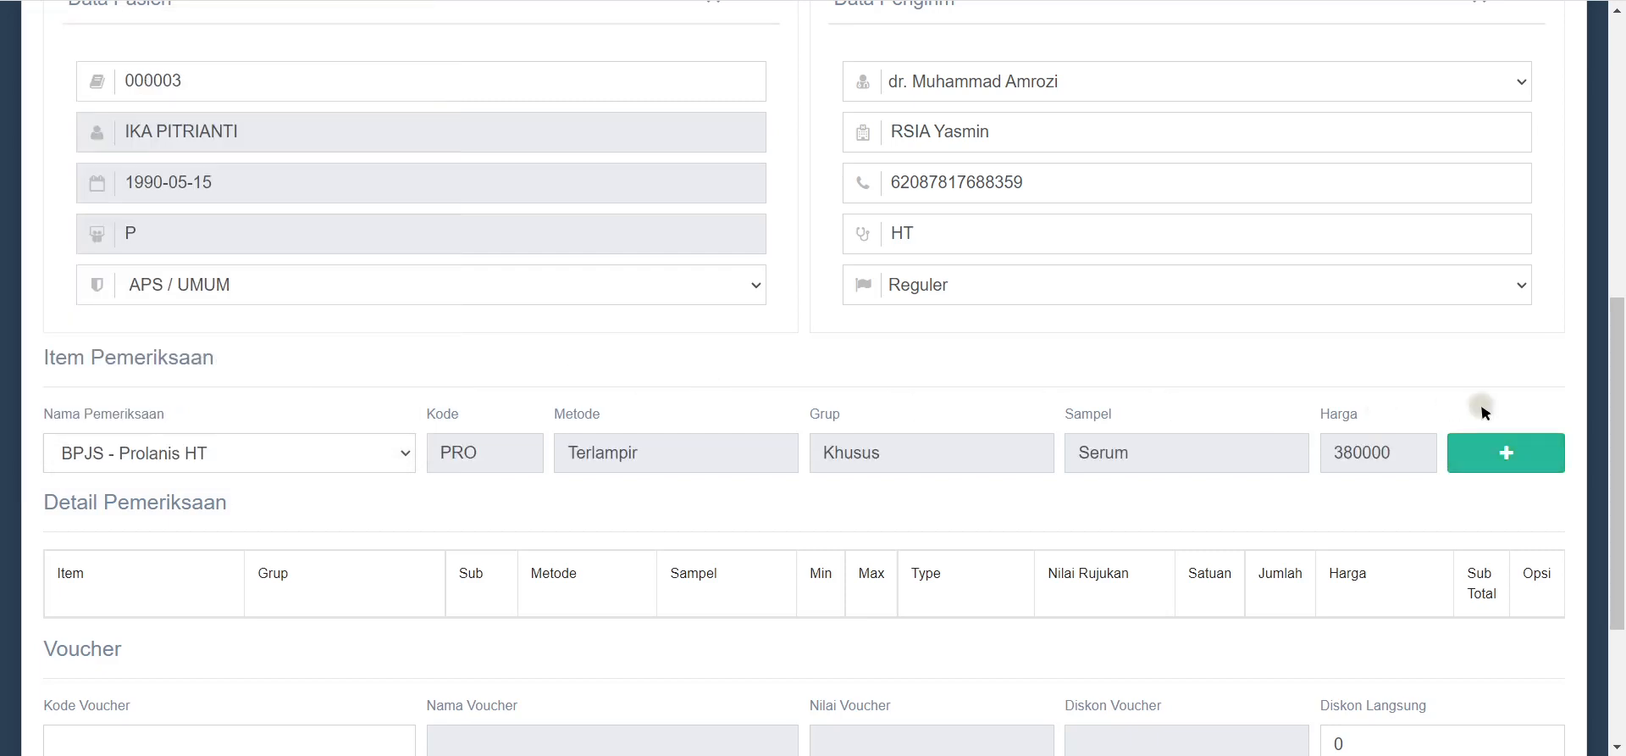
scroll(1498, 379, "down", 2)
left_click(1504, 241)
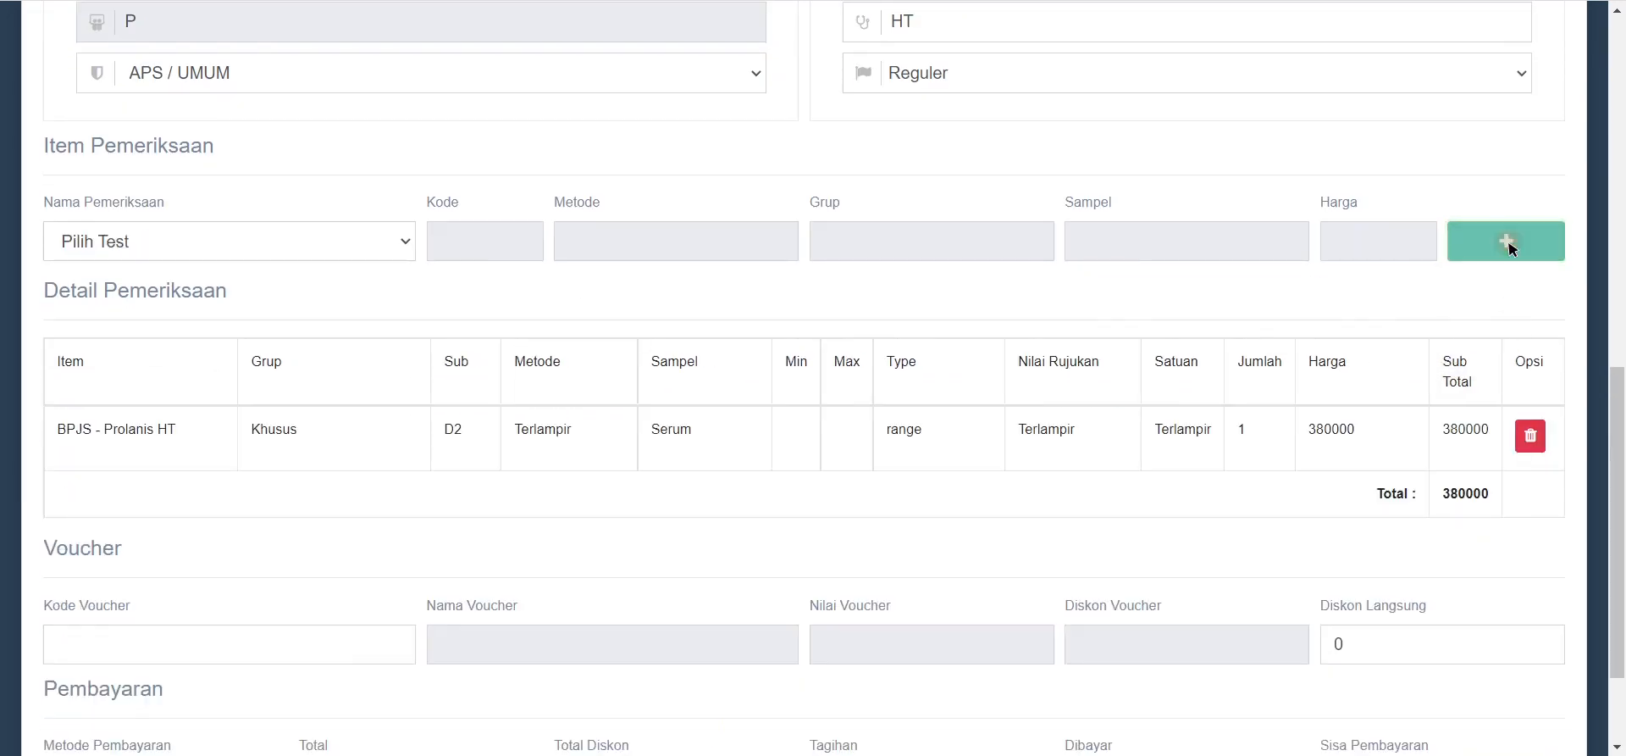
scroll(1440, 417, "down", 2)
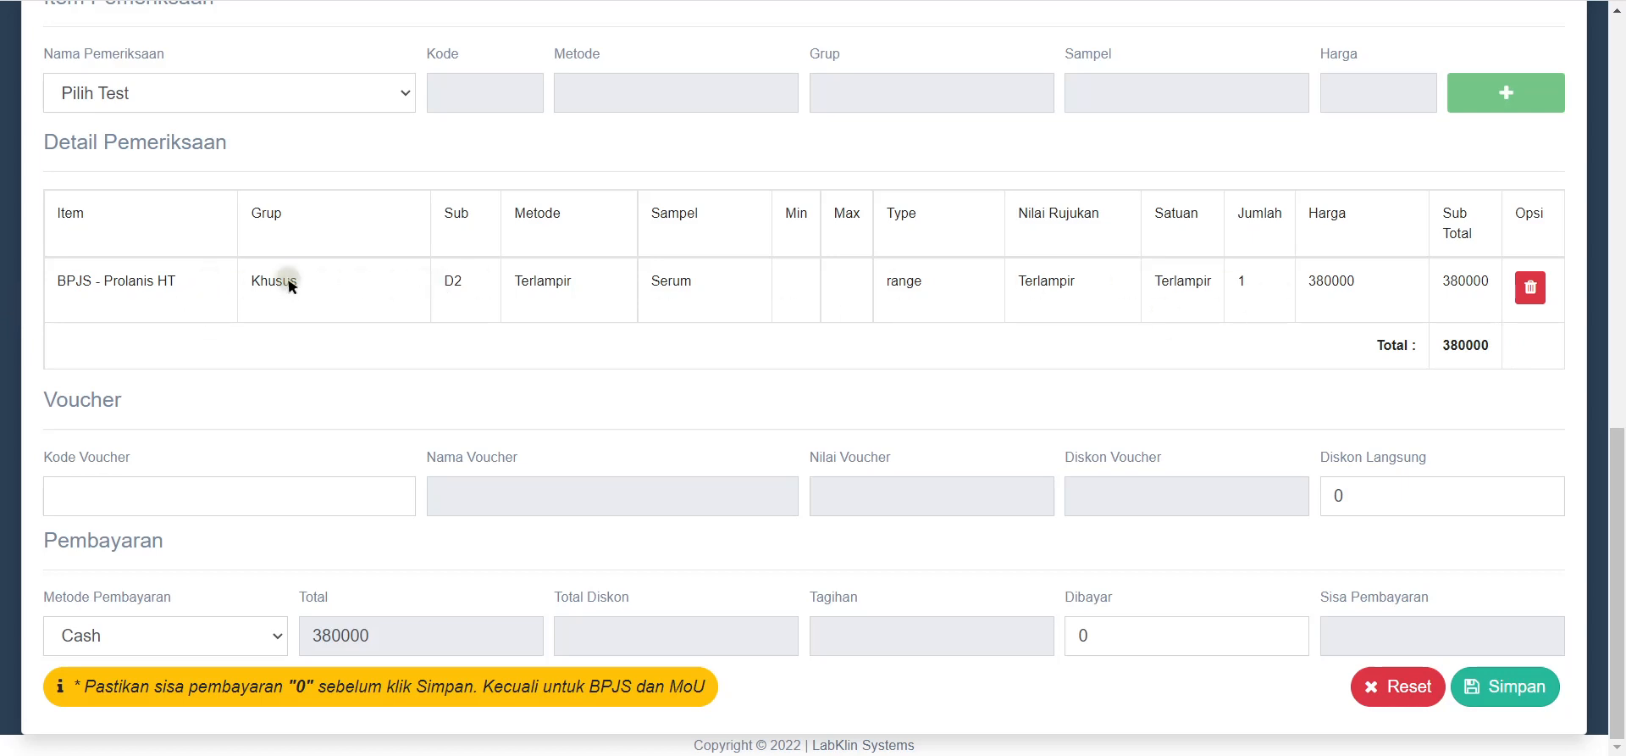
left_click_drag(260, 280, 319, 280)
left_click_drag(1489, 345, 1449, 353)
Step: Set Kode Voucher to none and enter 0 for the direct discount and amount paid
left_click(326, 500)
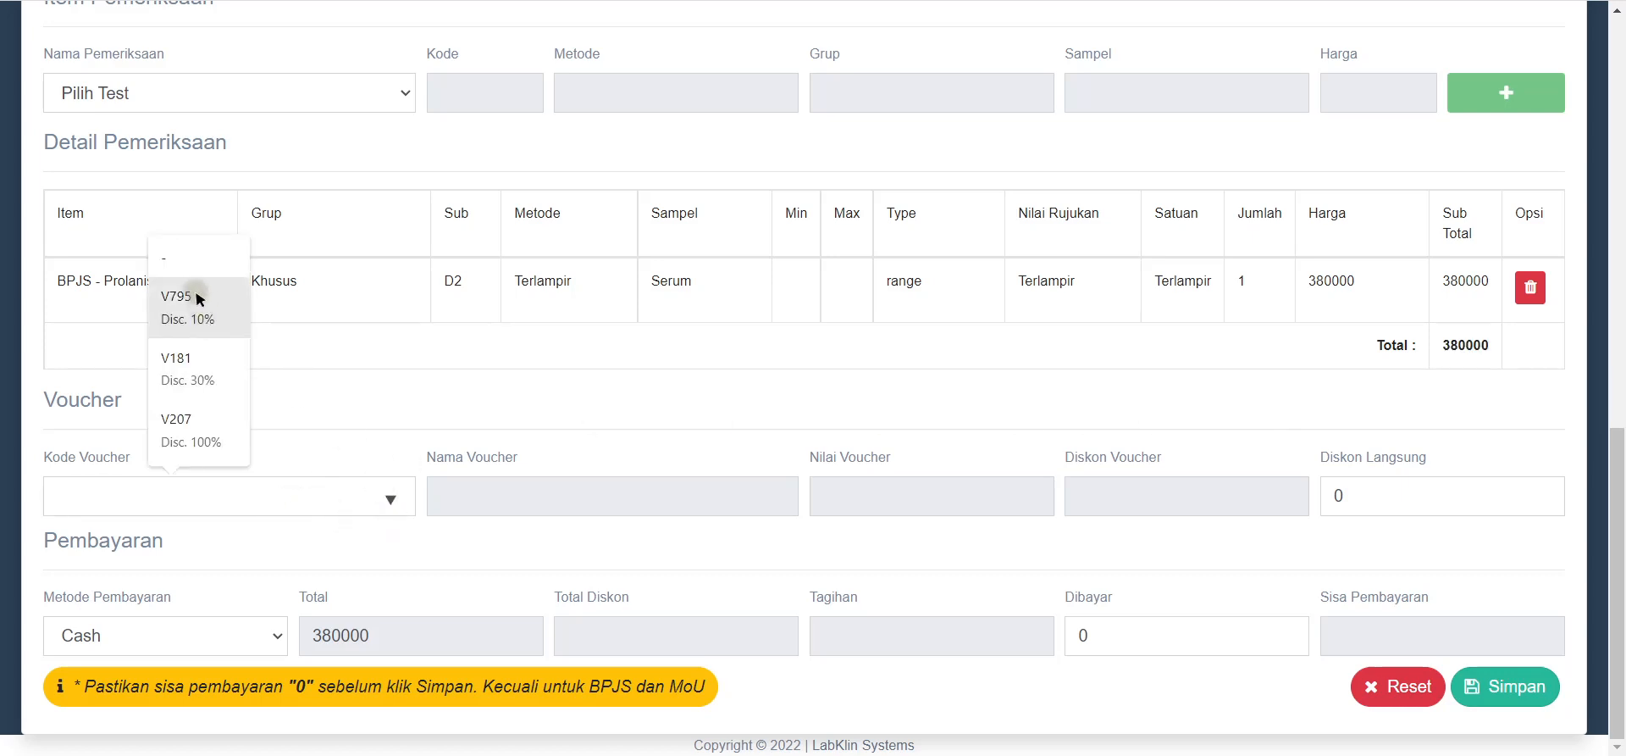
left_click(190, 268)
left_click(1475, 507)
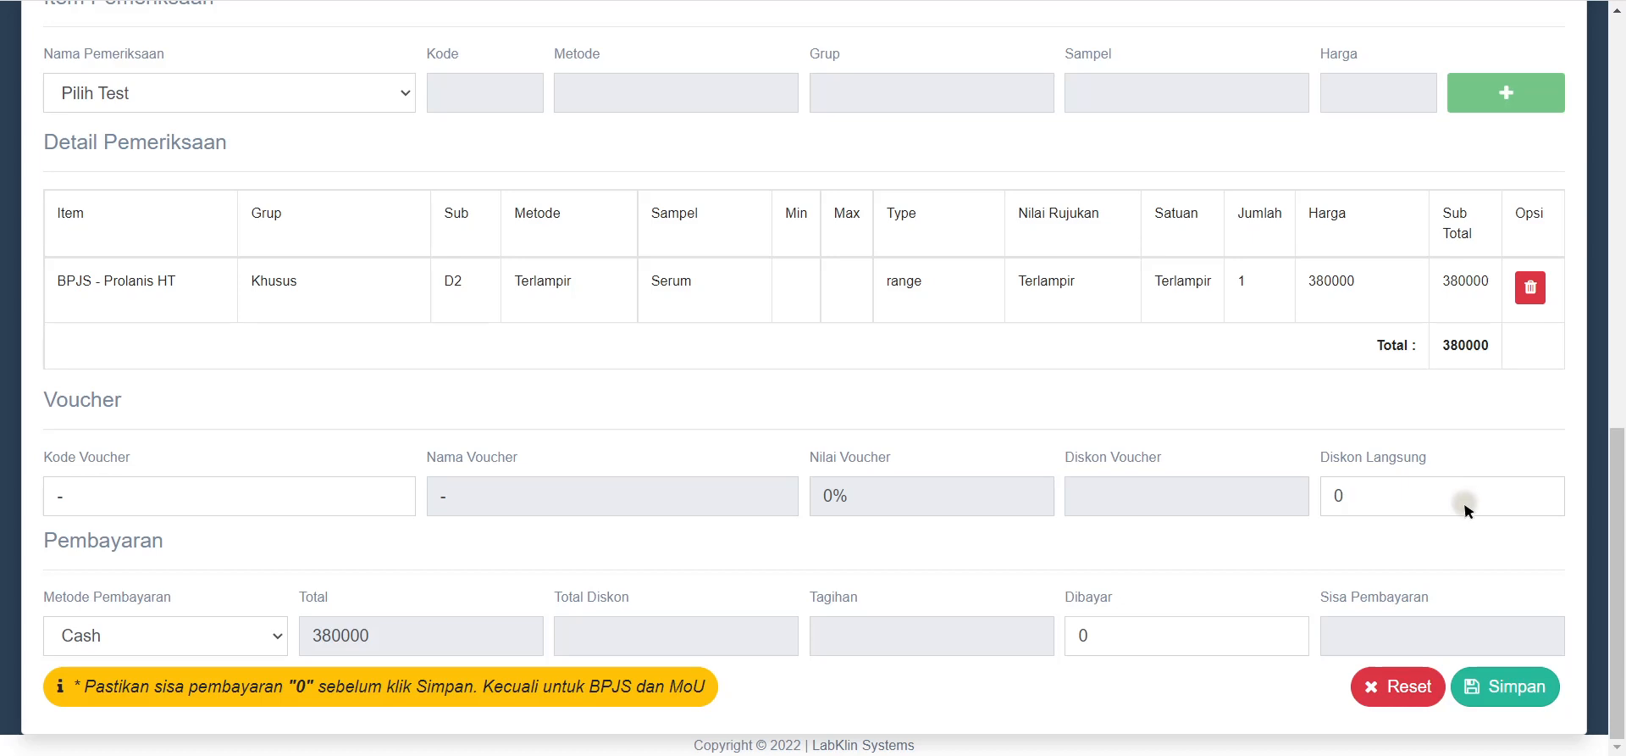
type("0")
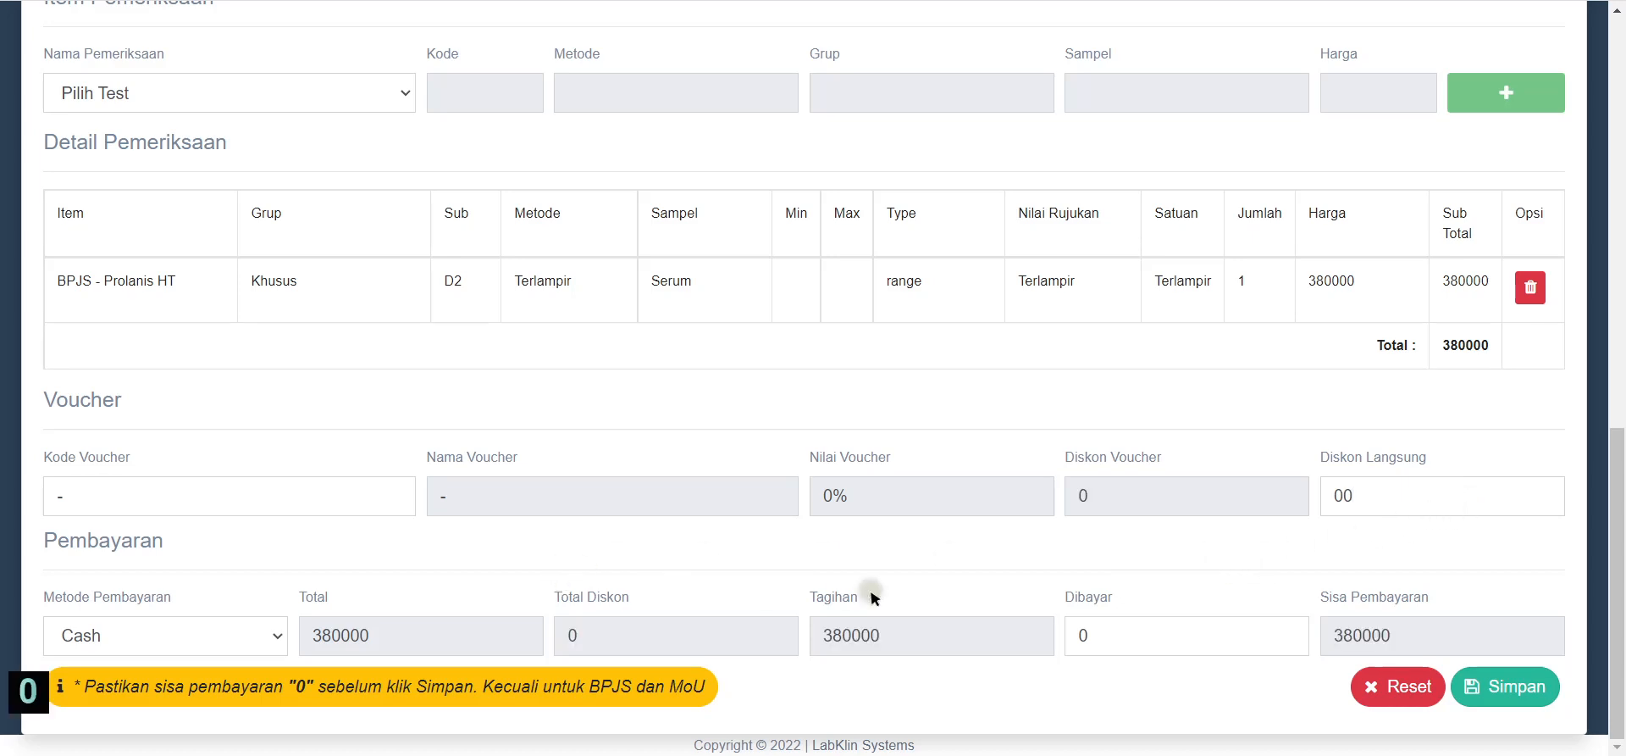
left_click_drag(911, 637, 789, 640)
left_click(973, 661)
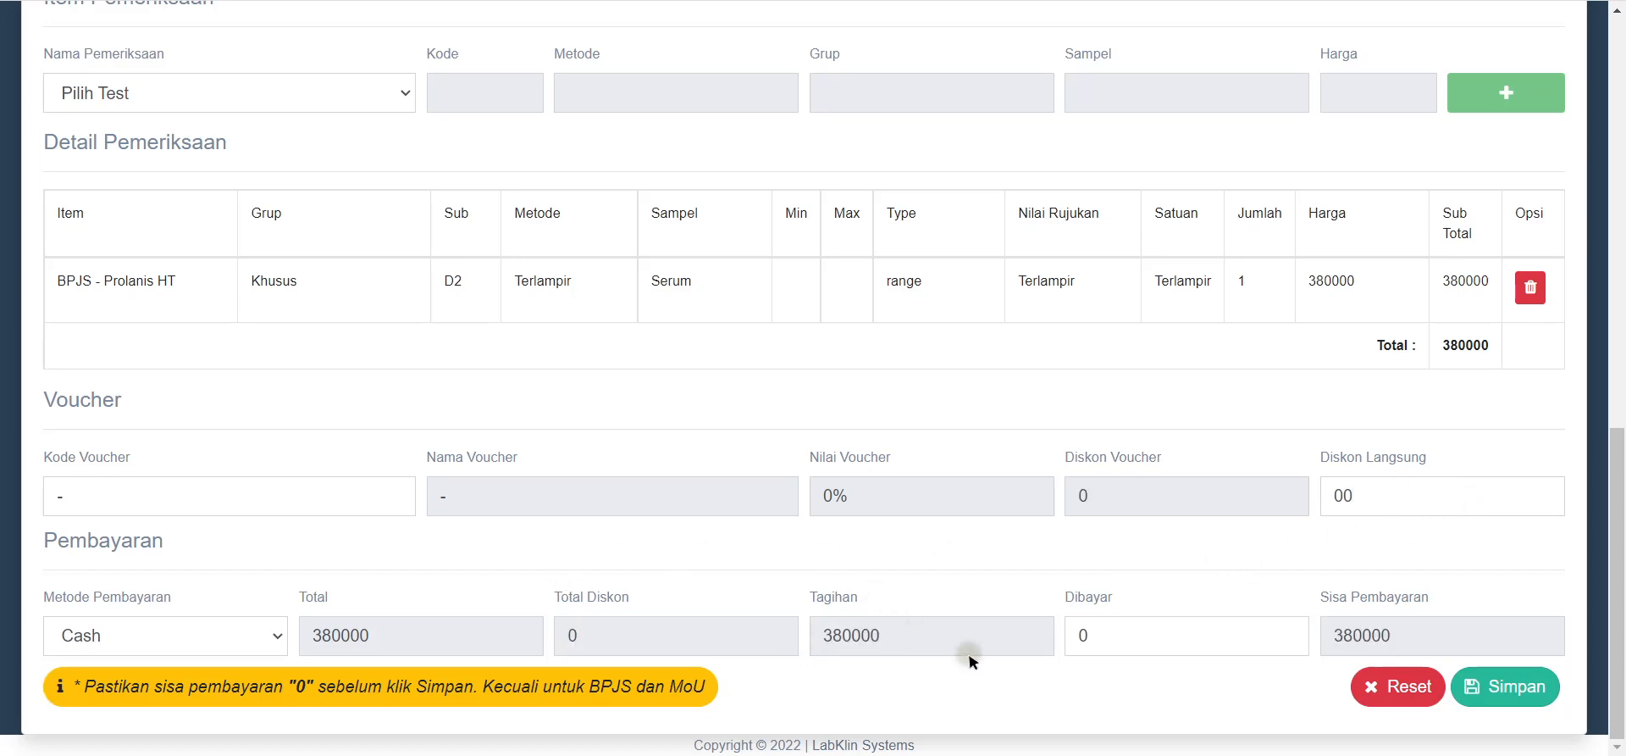
left_click(1135, 637)
type("0")
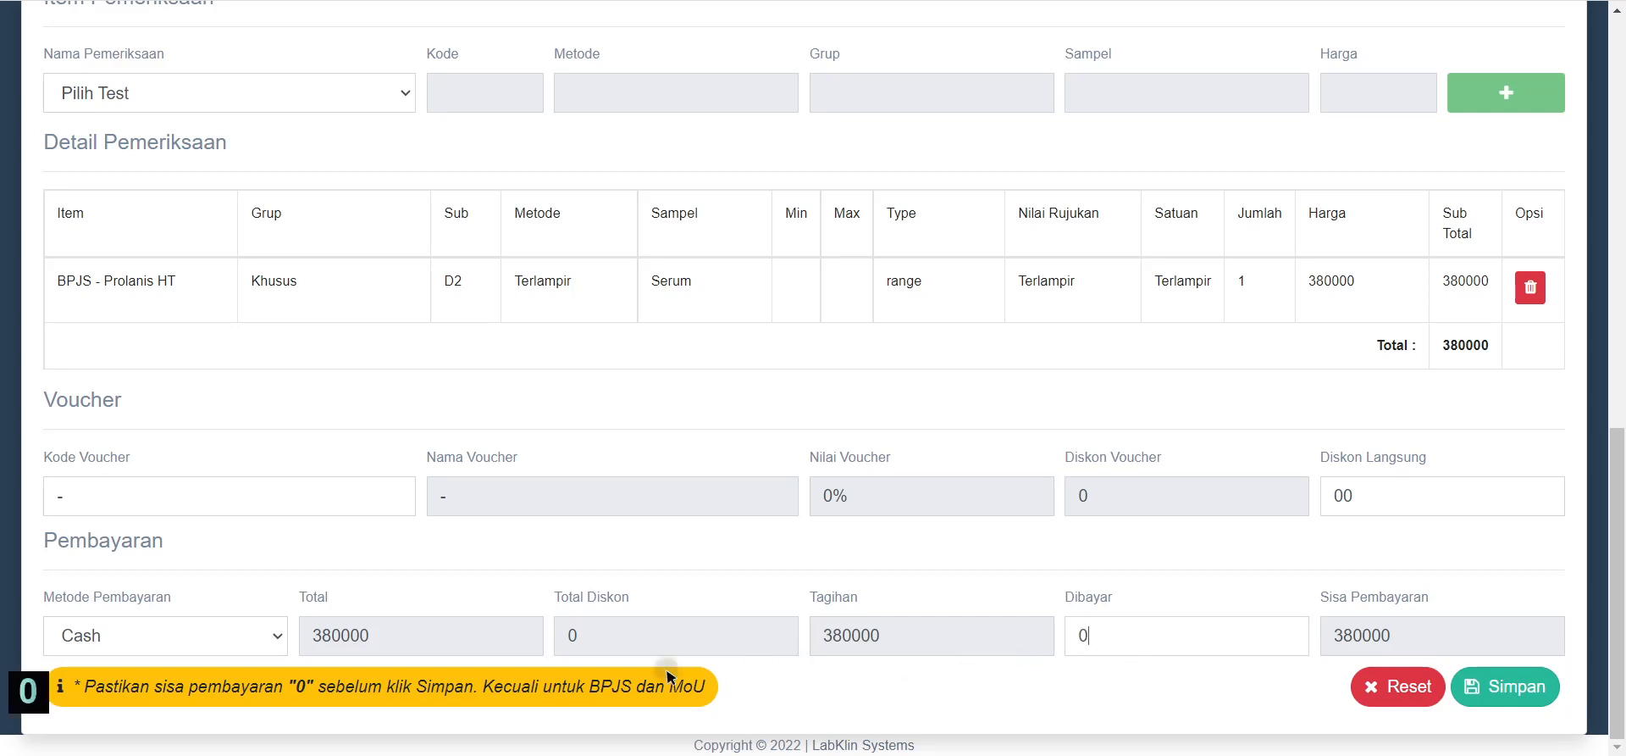
Step: Set the payment method to BPJS Prolanis / Lupis
left_click(209, 635)
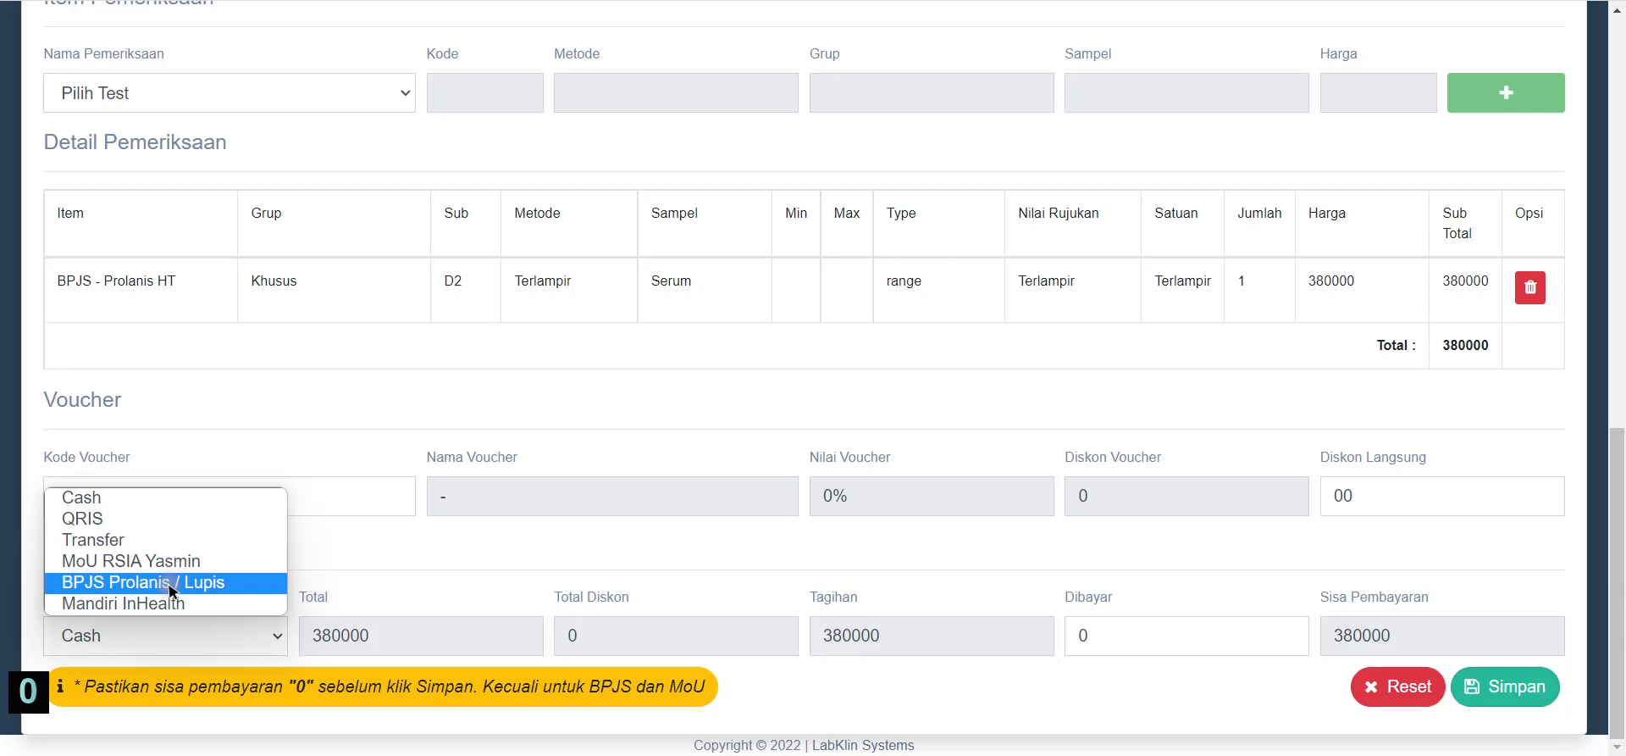
left_click(331, 529)
left_click(211, 634)
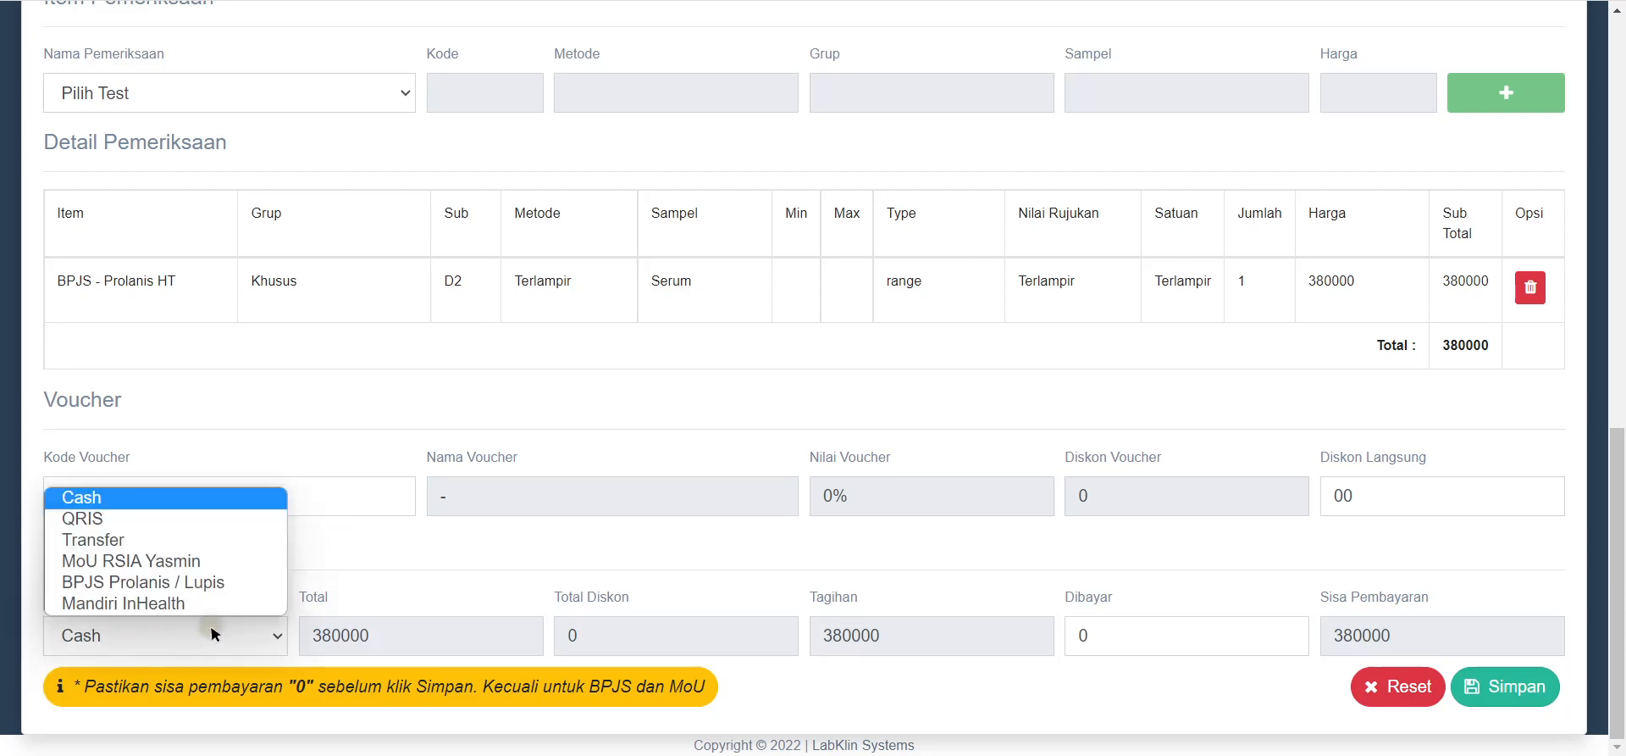
left_click(188, 583)
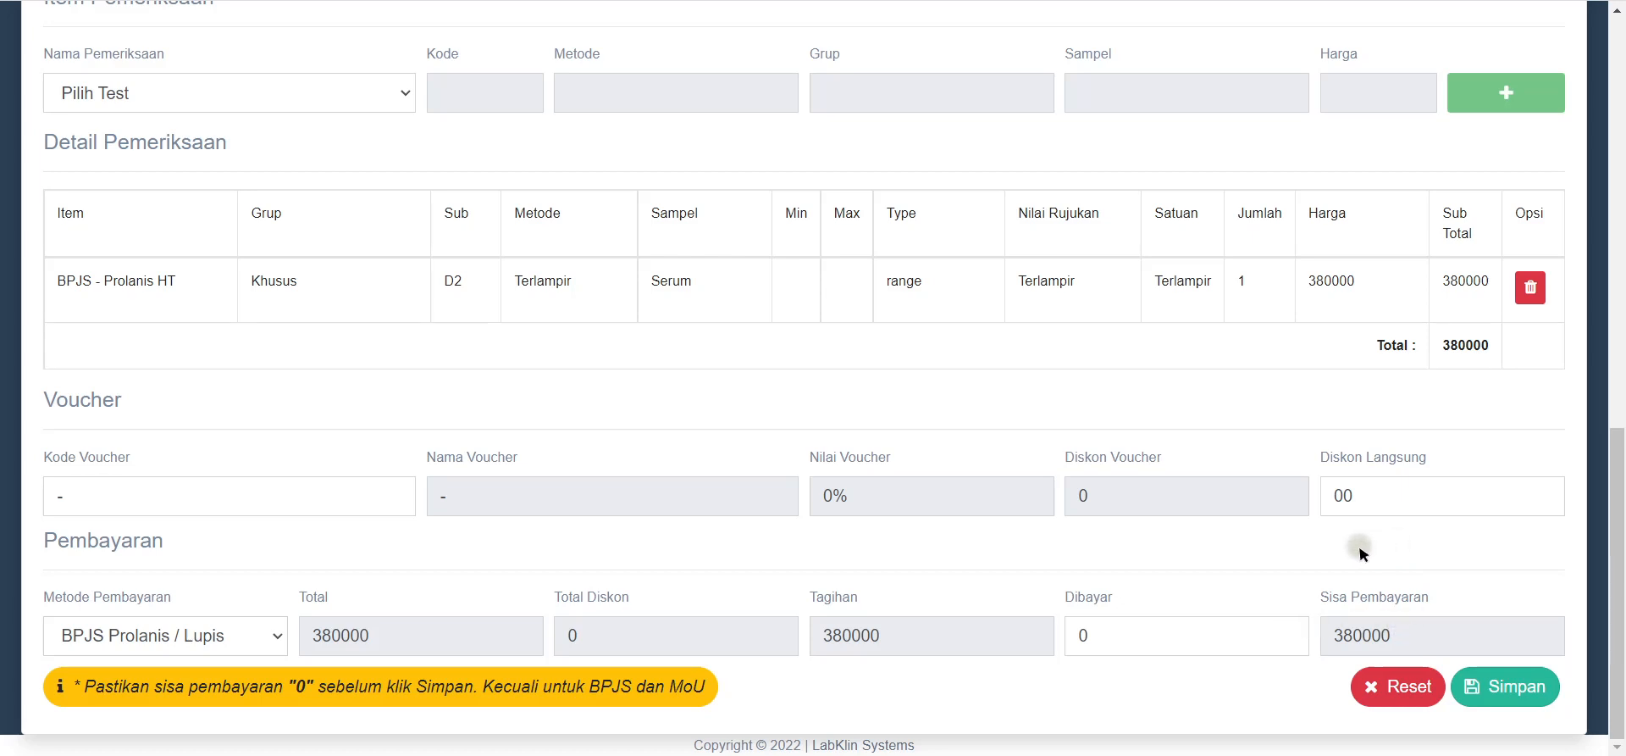
left_click_drag(1431, 633, 1187, 654)
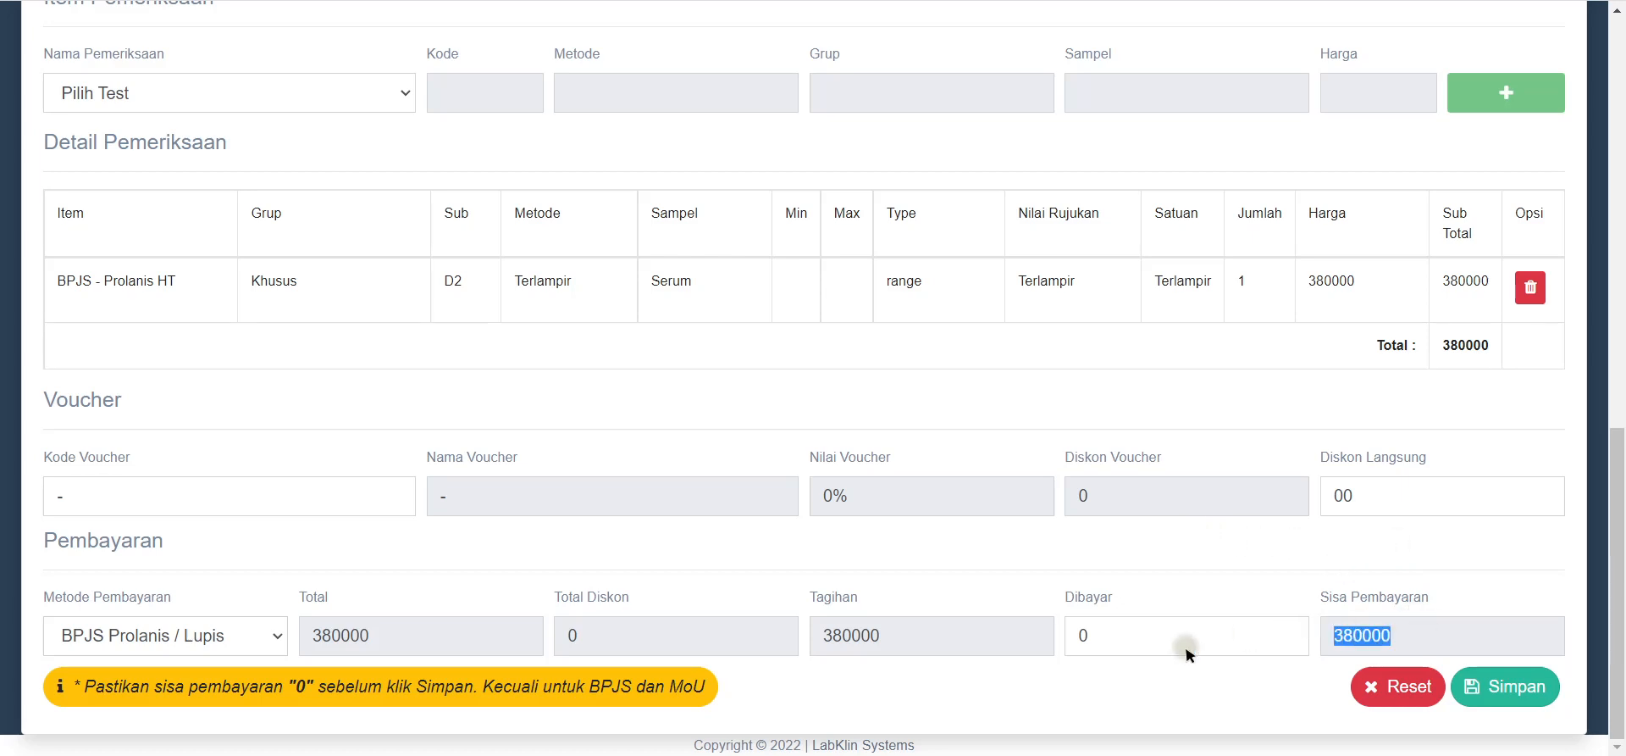
Step: Save the lab order
left_click(1546, 691)
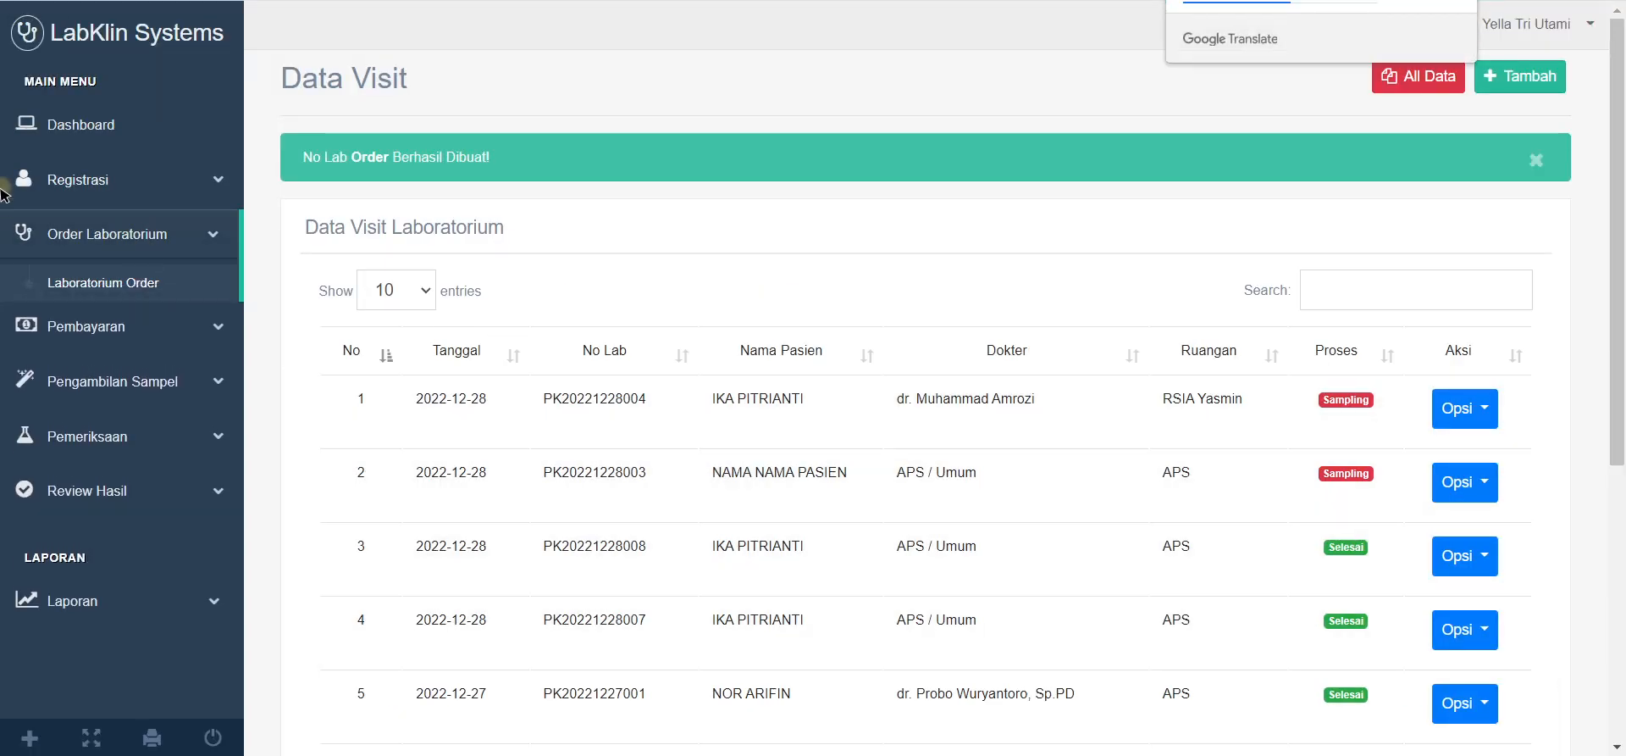
left_click(192, 239)
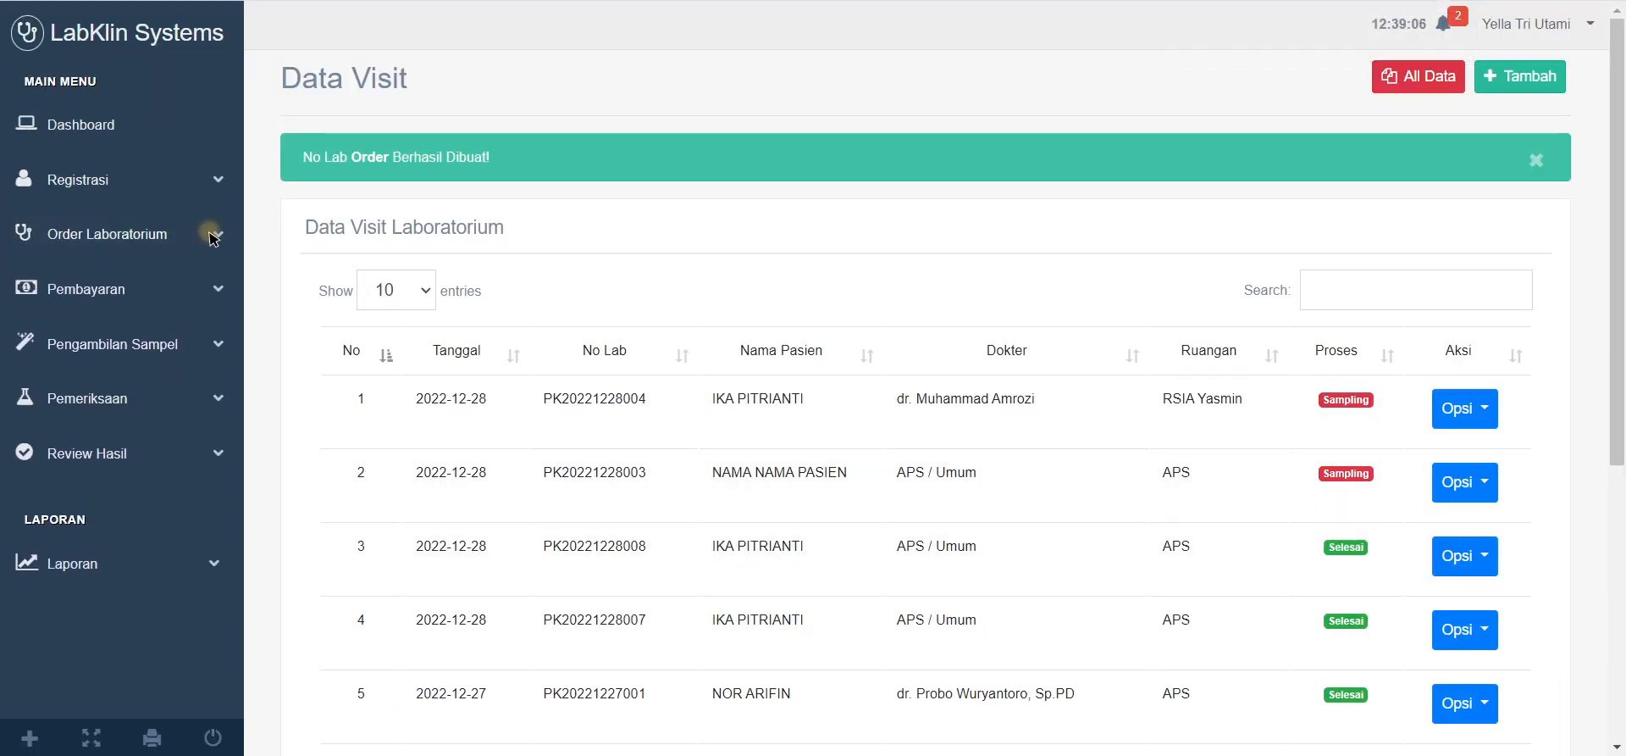
left_click(210, 234)
left_click(210, 233)
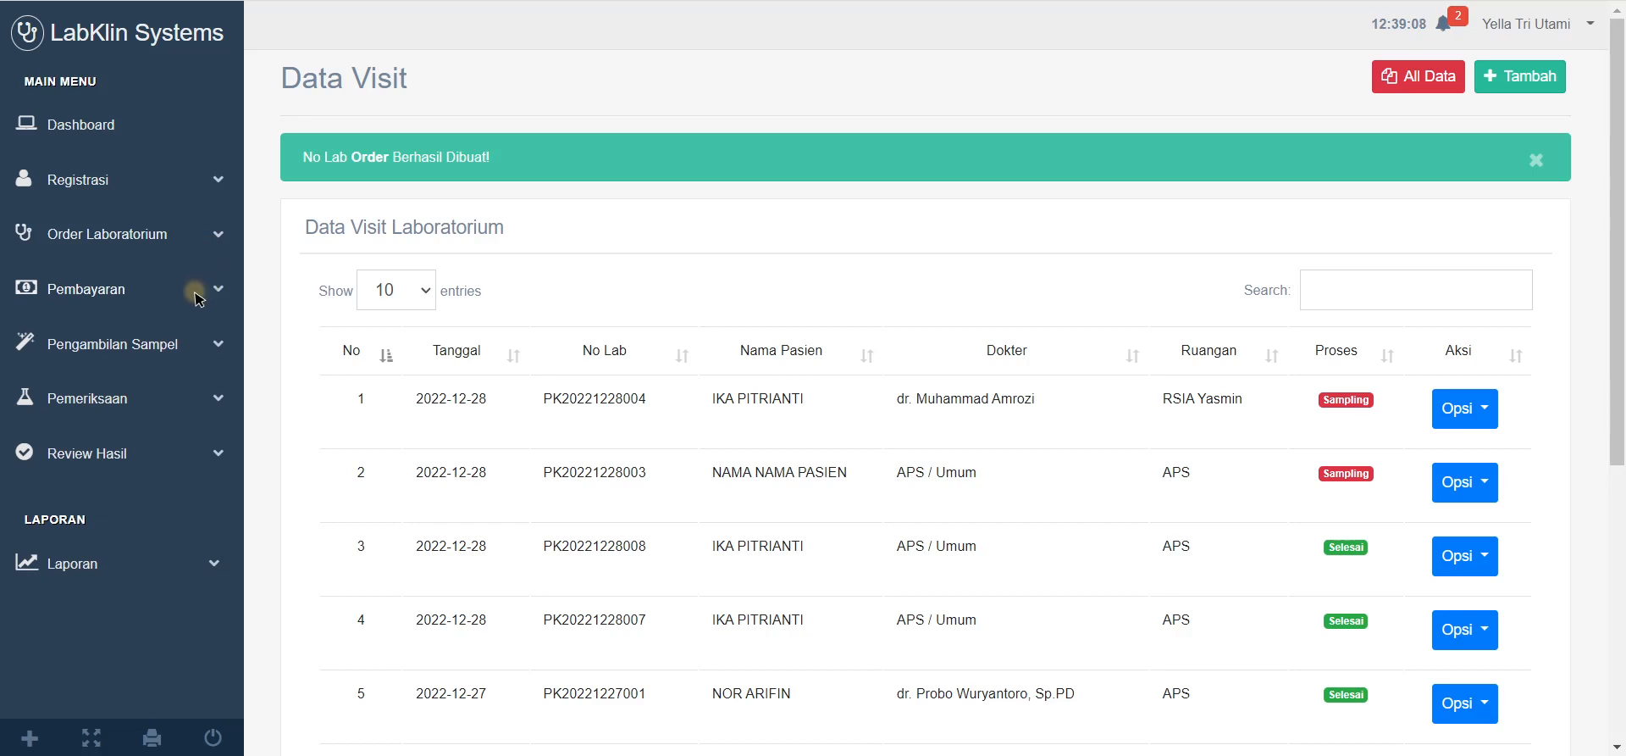
Step: Check the pending BPJS payment in Daftar Pembayaran, then go to Klaim Pembayaran
left_click(215, 284)
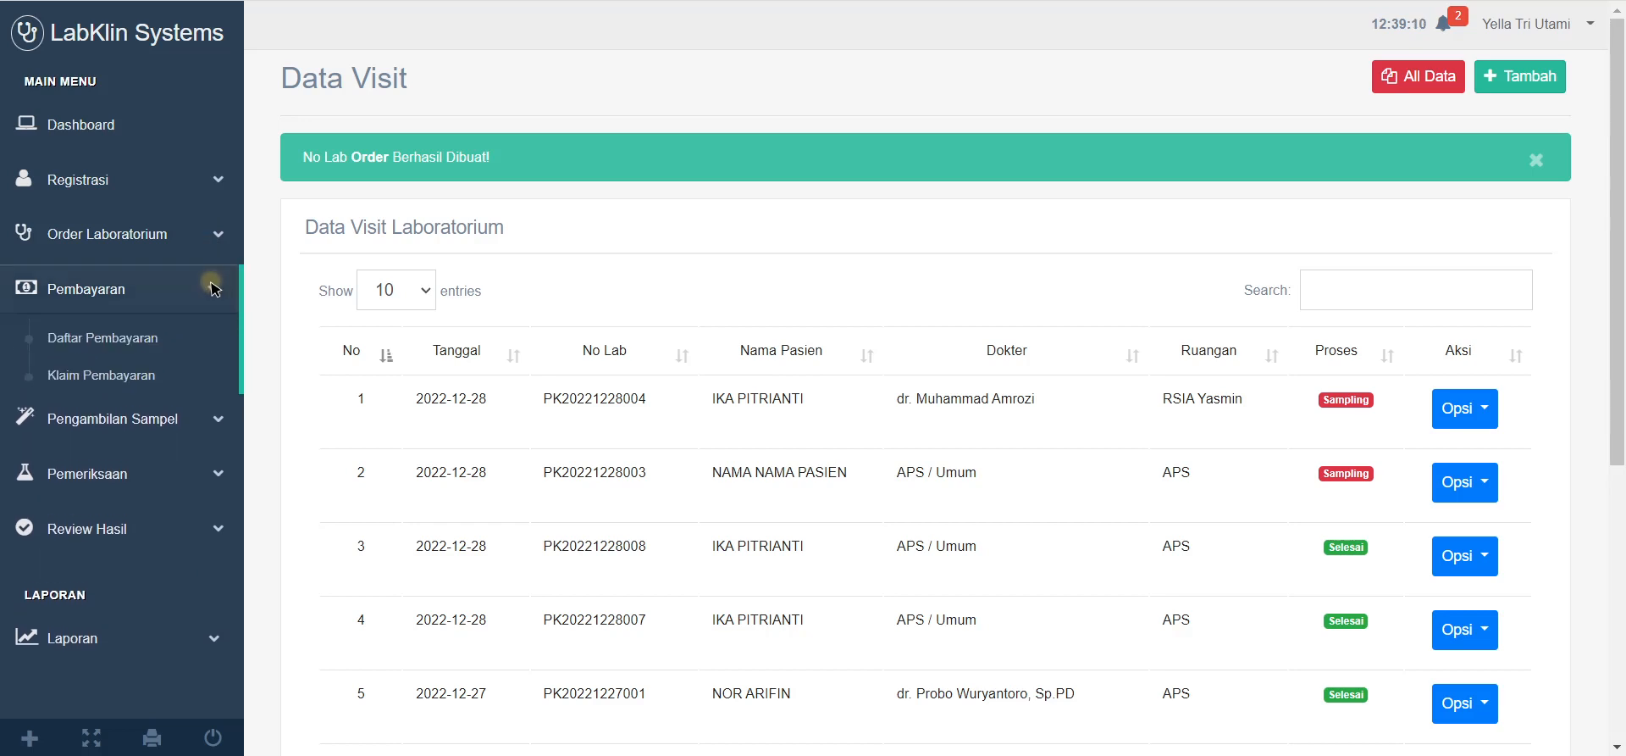
left_click(209, 285)
left_click(209, 285)
left_click(115, 343)
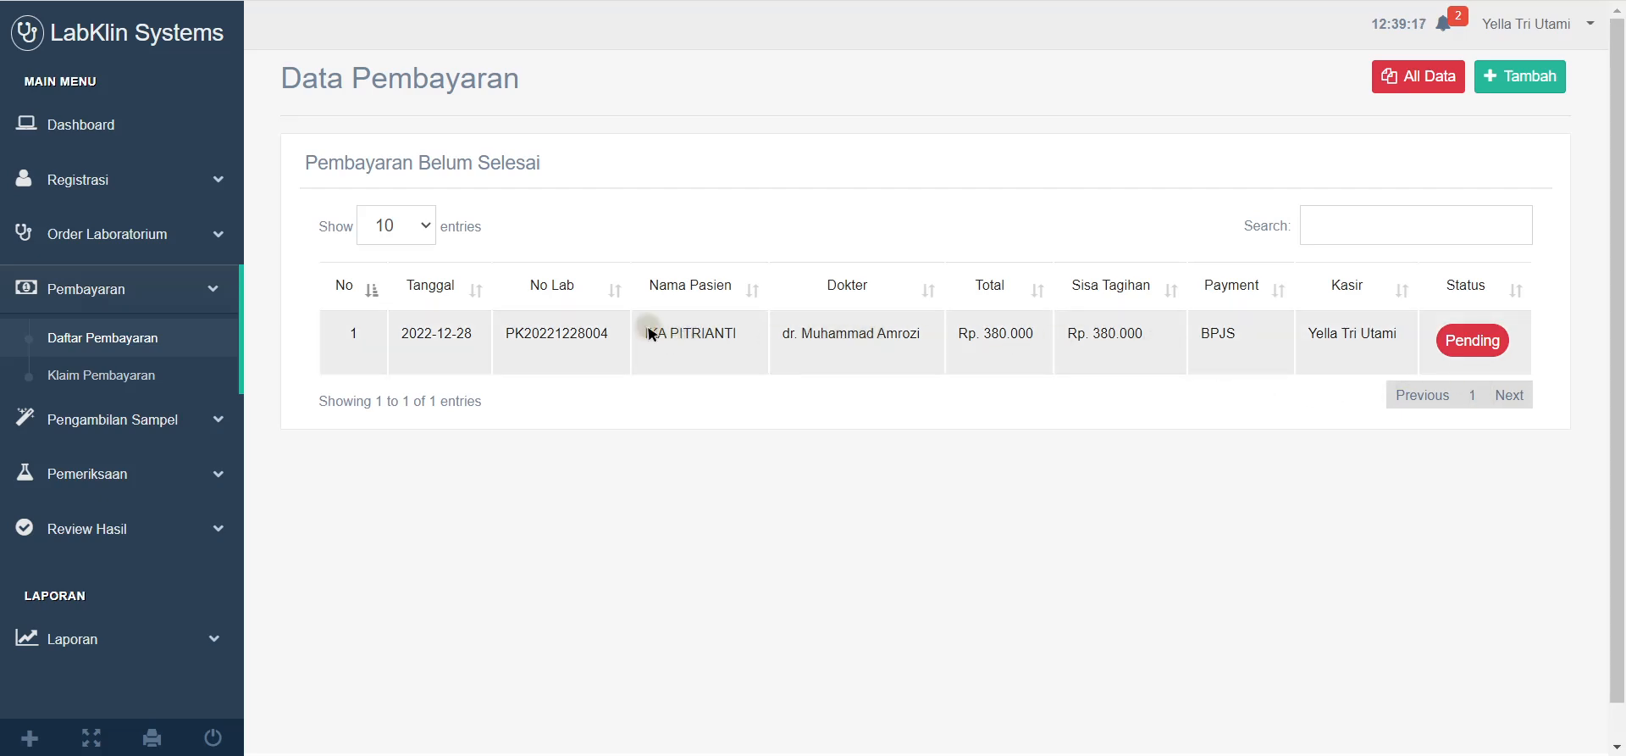
left_click_drag(647, 332, 754, 334)
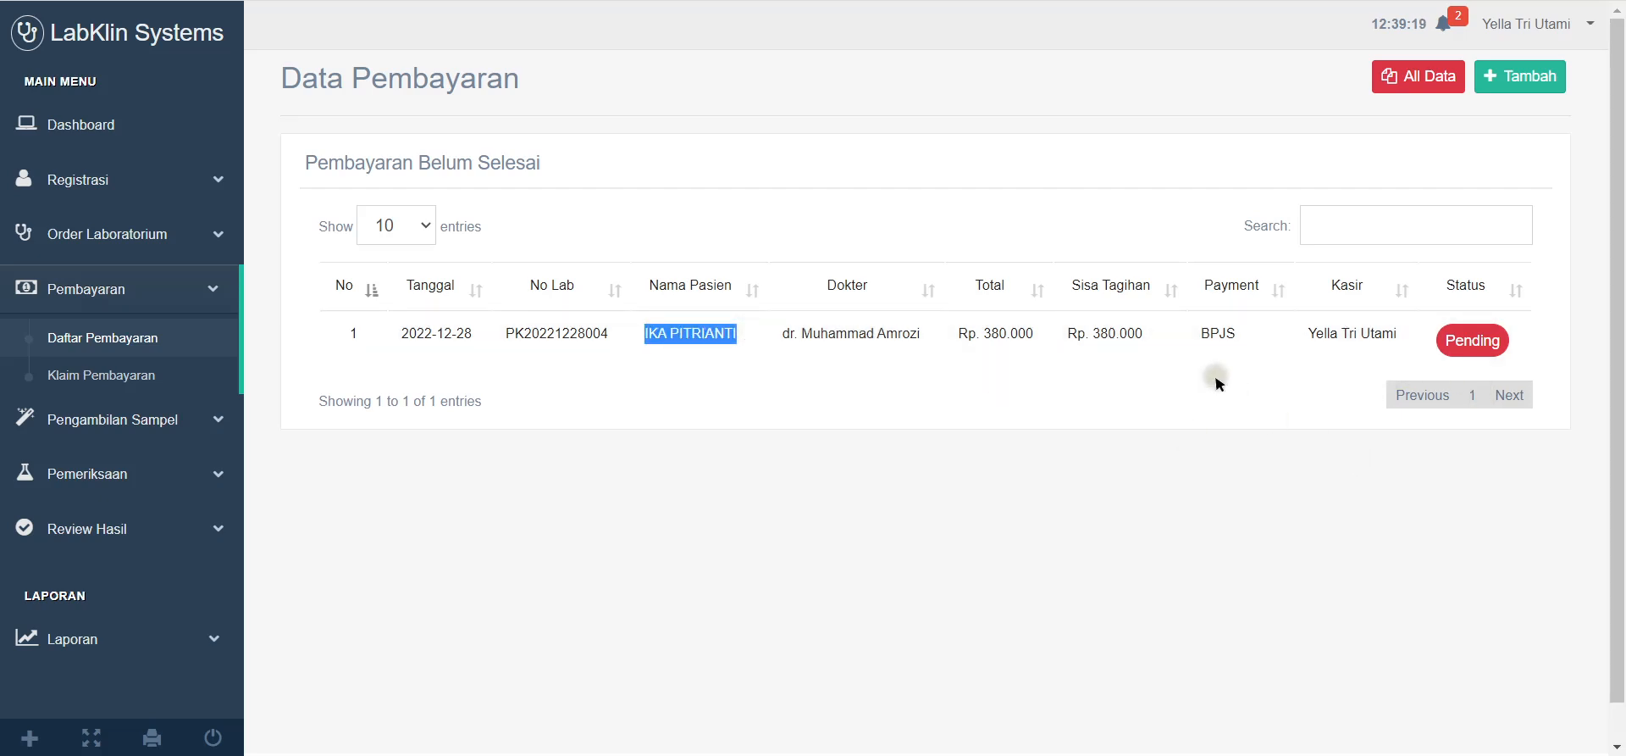
left_click_drag(1252, 332, 1065, 343)
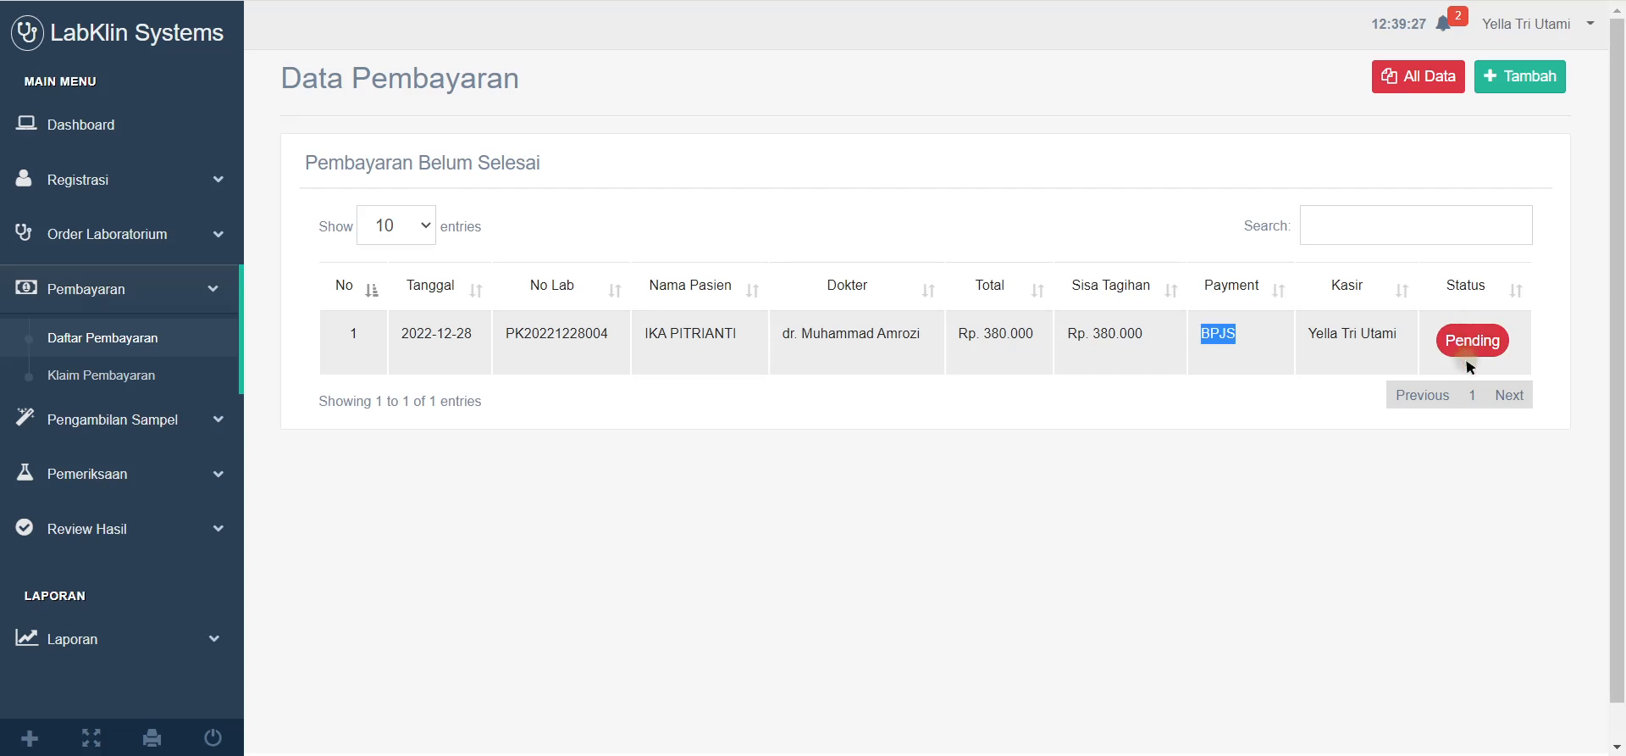
left_click(119, 378)
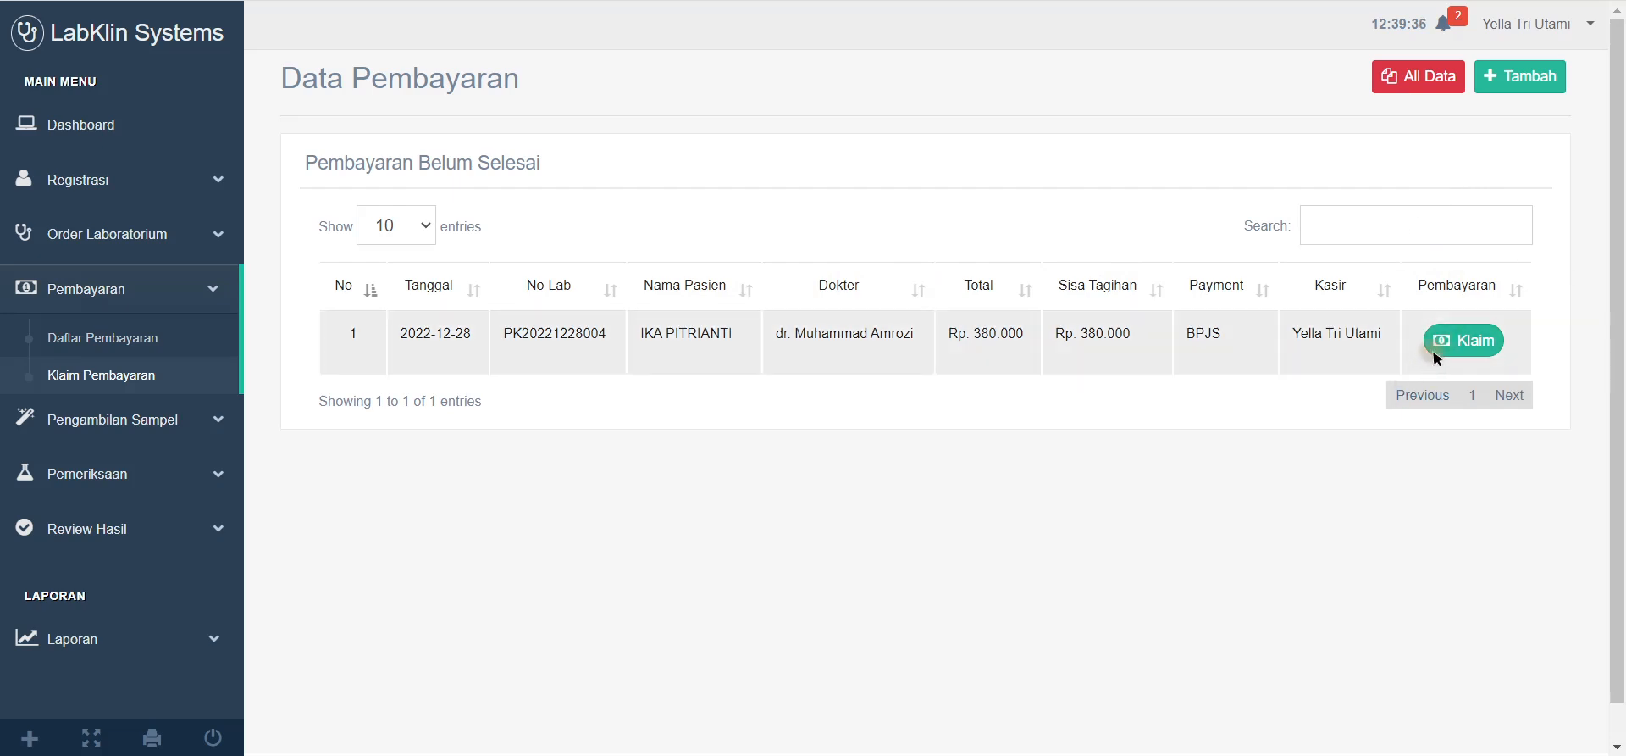
Step: Accept the Rp. 380.000 BPJS claim as received and reload the claims list
left_click(1478, 343)
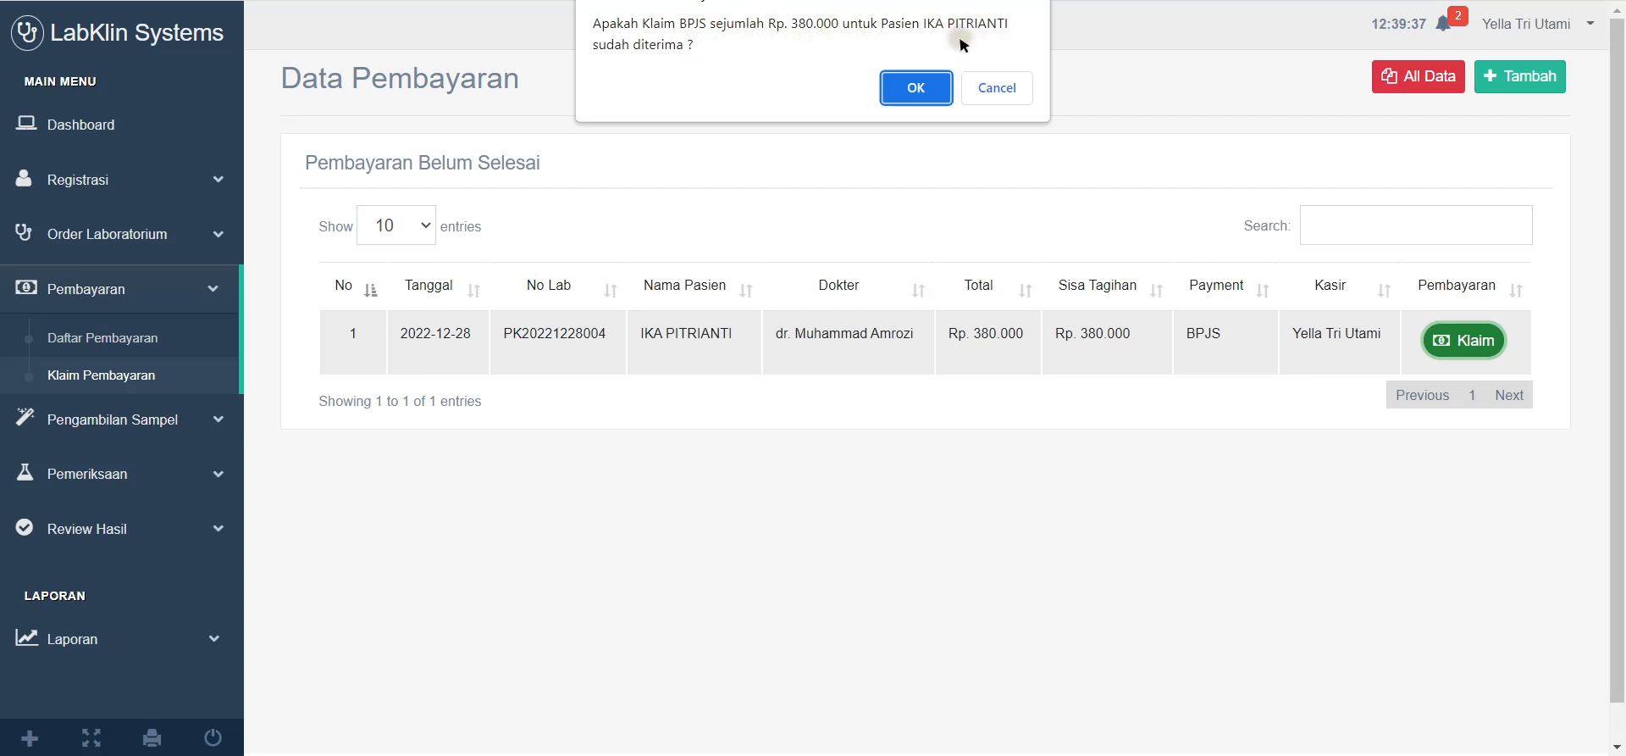
left_click(916, 88)
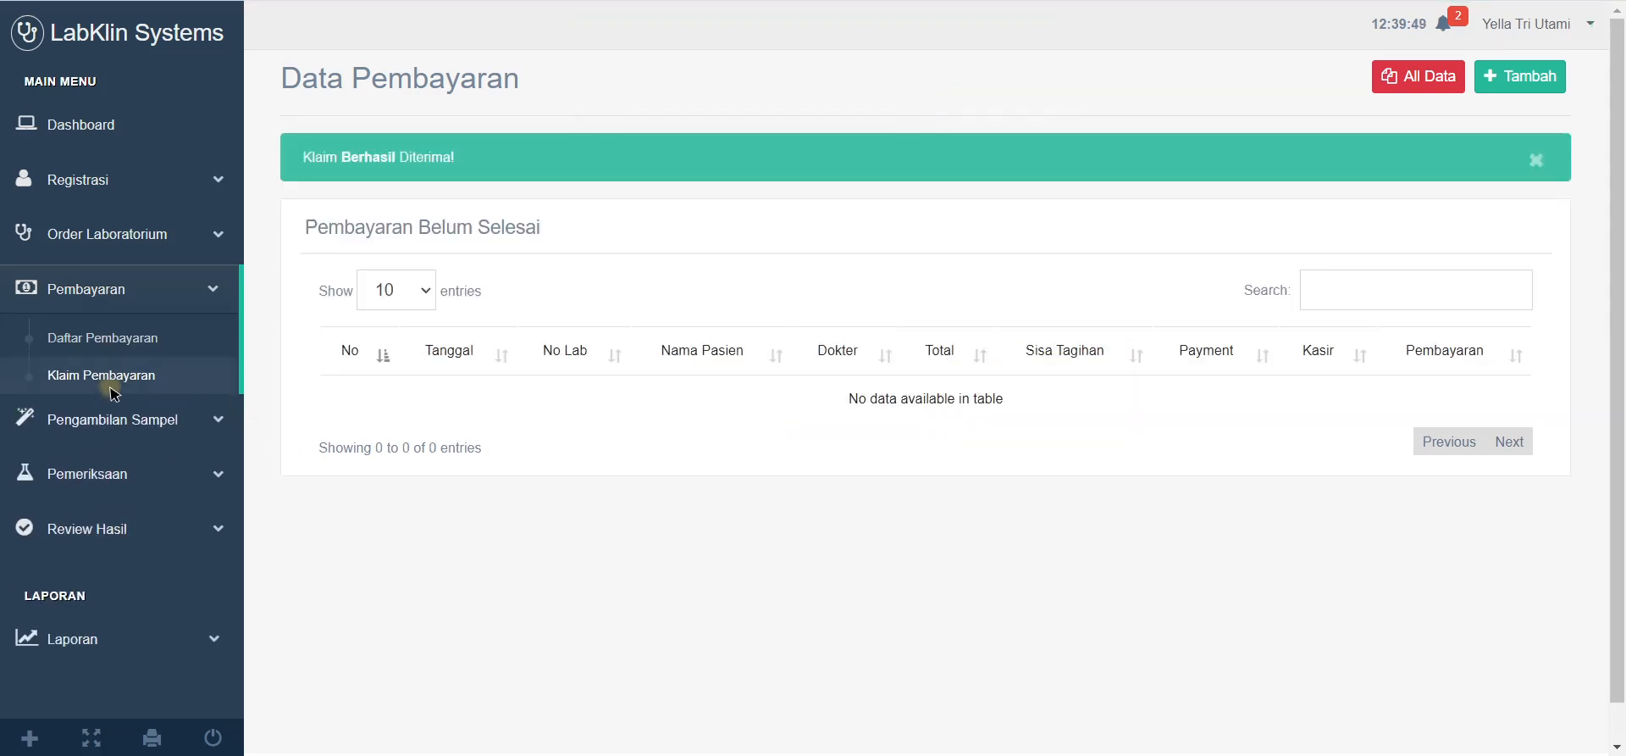
left_click(108, 375)
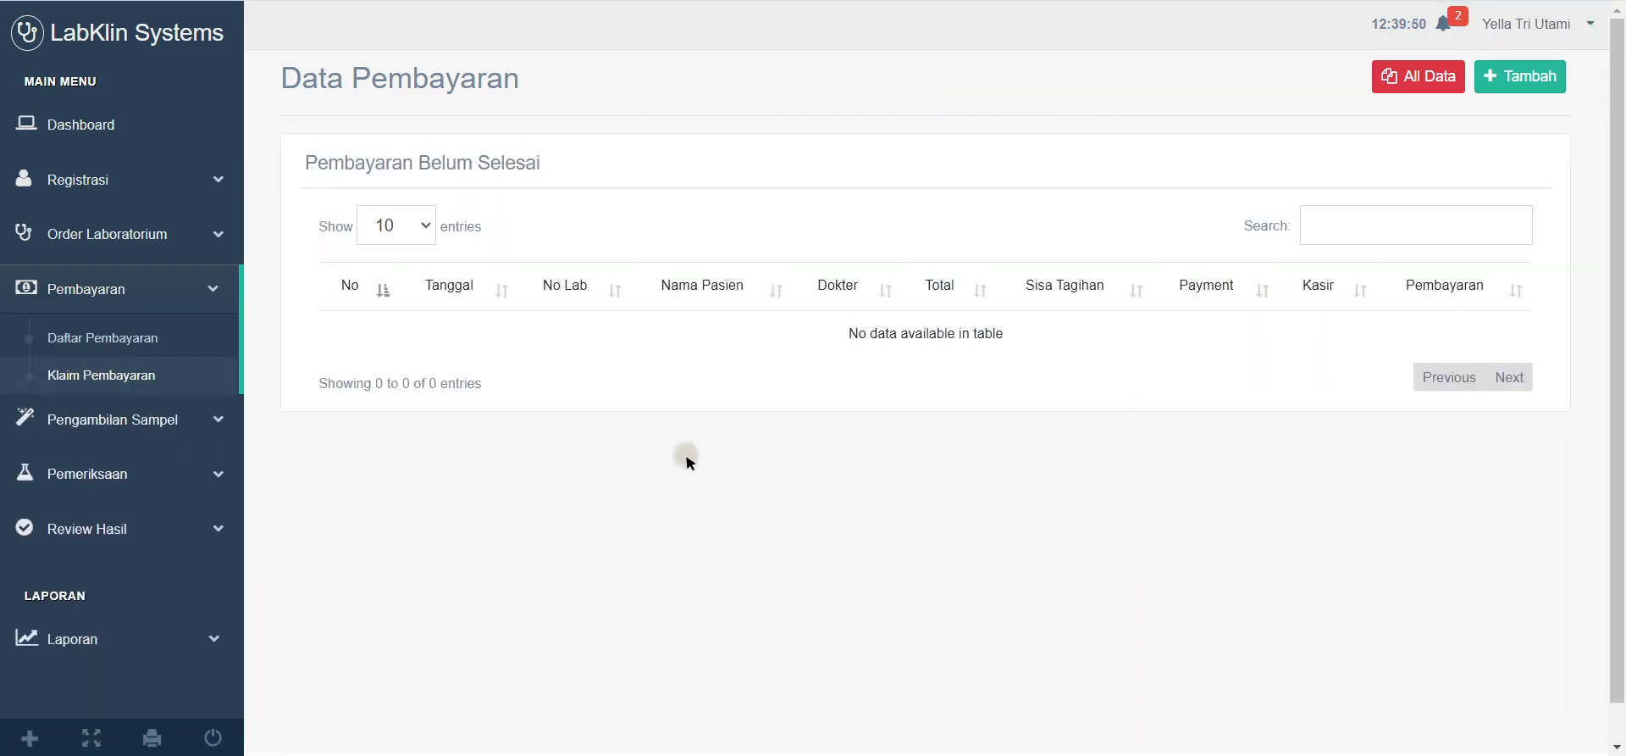
left_click(204, 288)
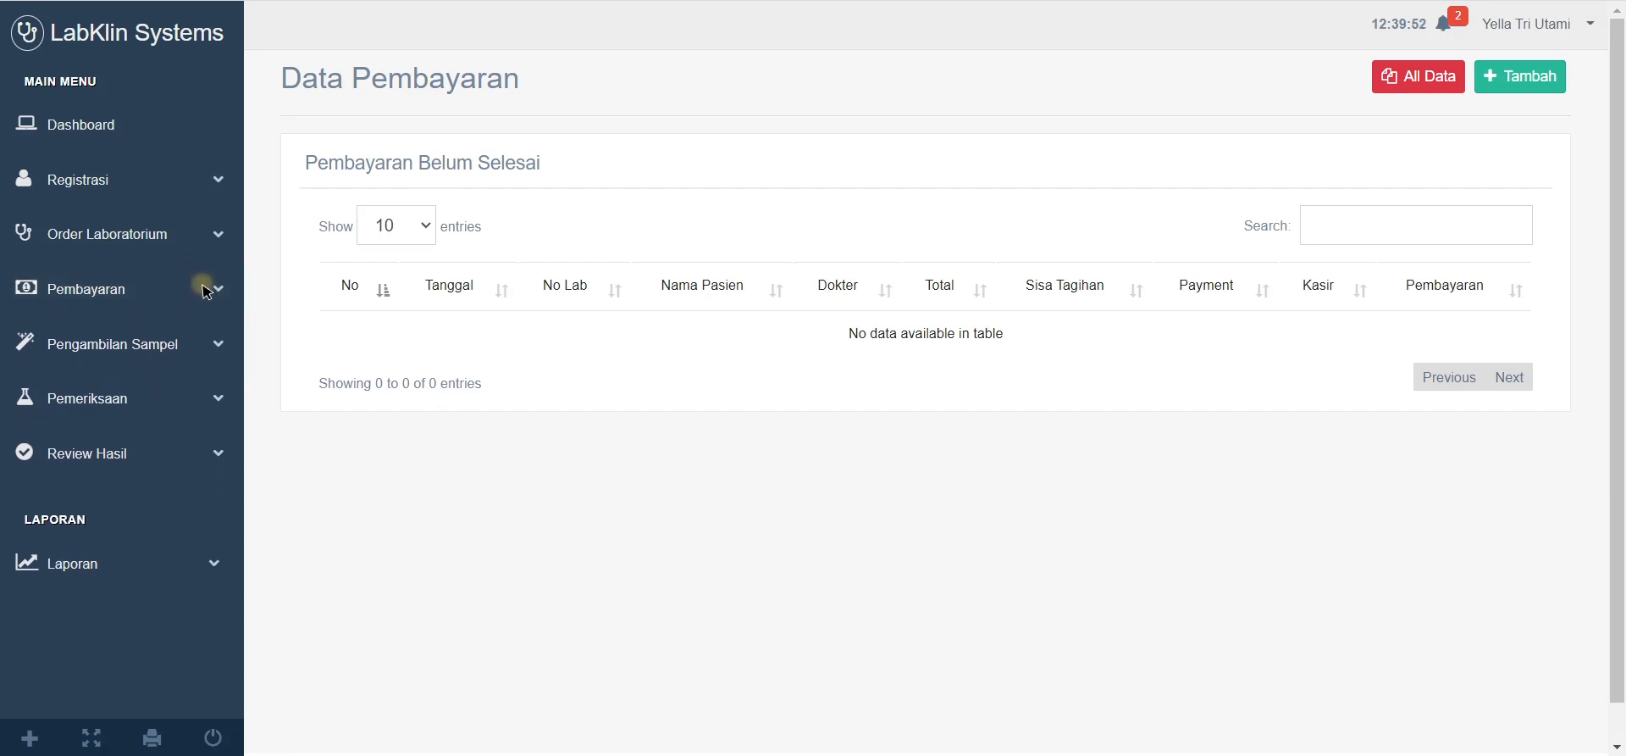
left_click(205, 290)
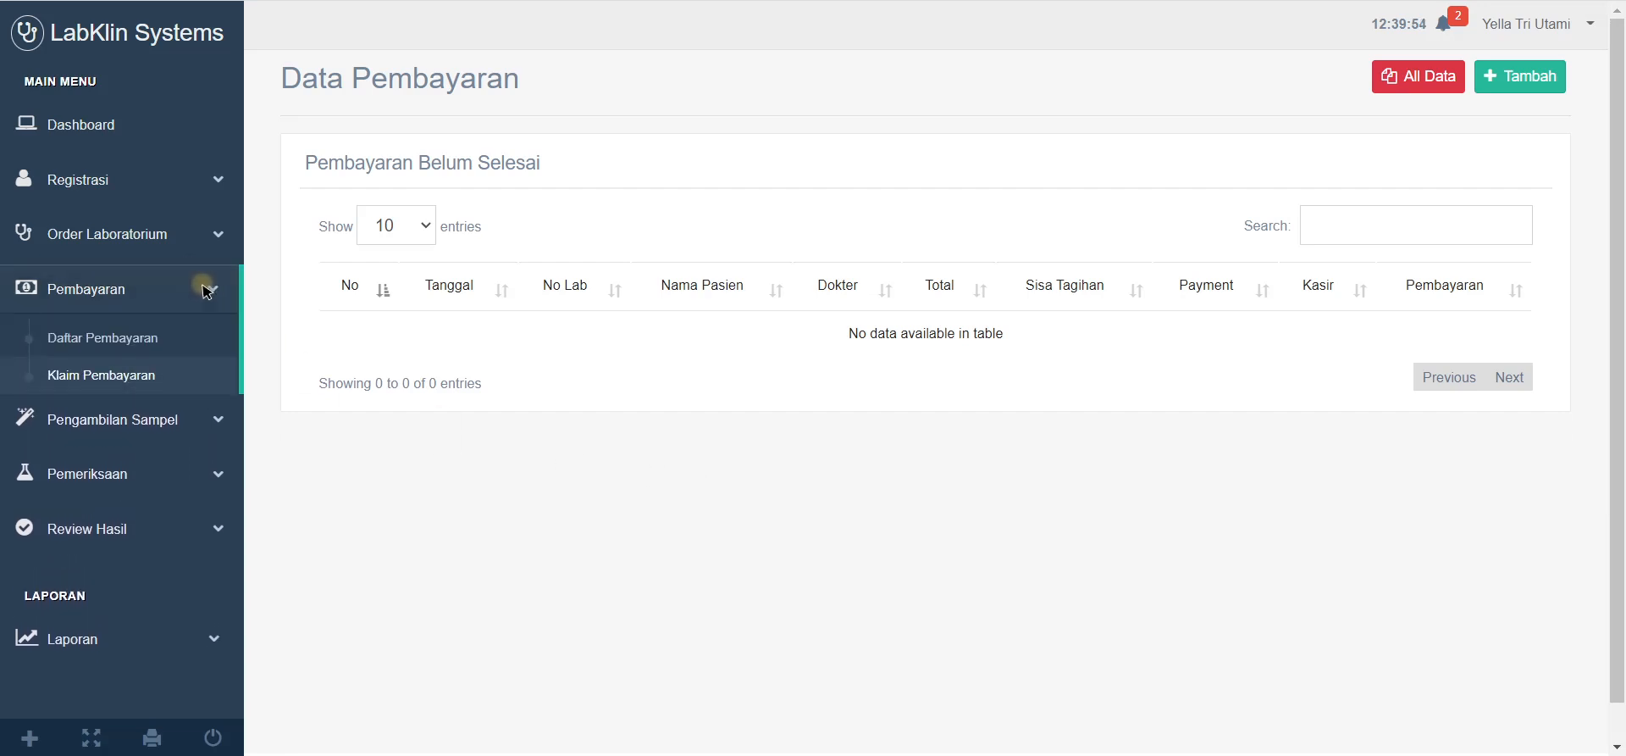
left_click(205, 289)
left_click(206, 286)
Step: Record samples as taken for both queued orders, including the first order's SST and URIN
left_click(206, 423)
left_click(135, 390)
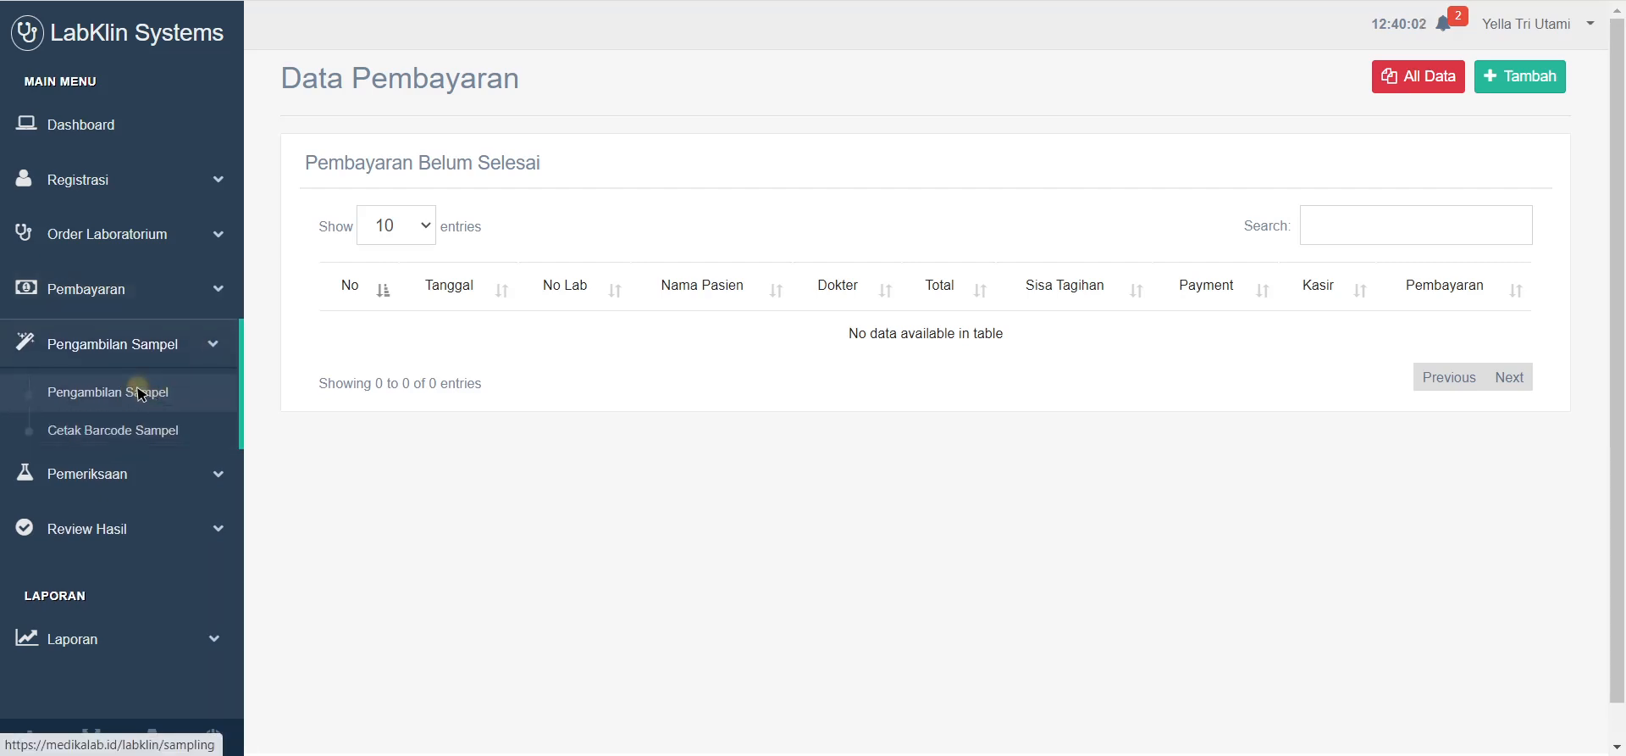
scroll(1483, 375, "down", 1)
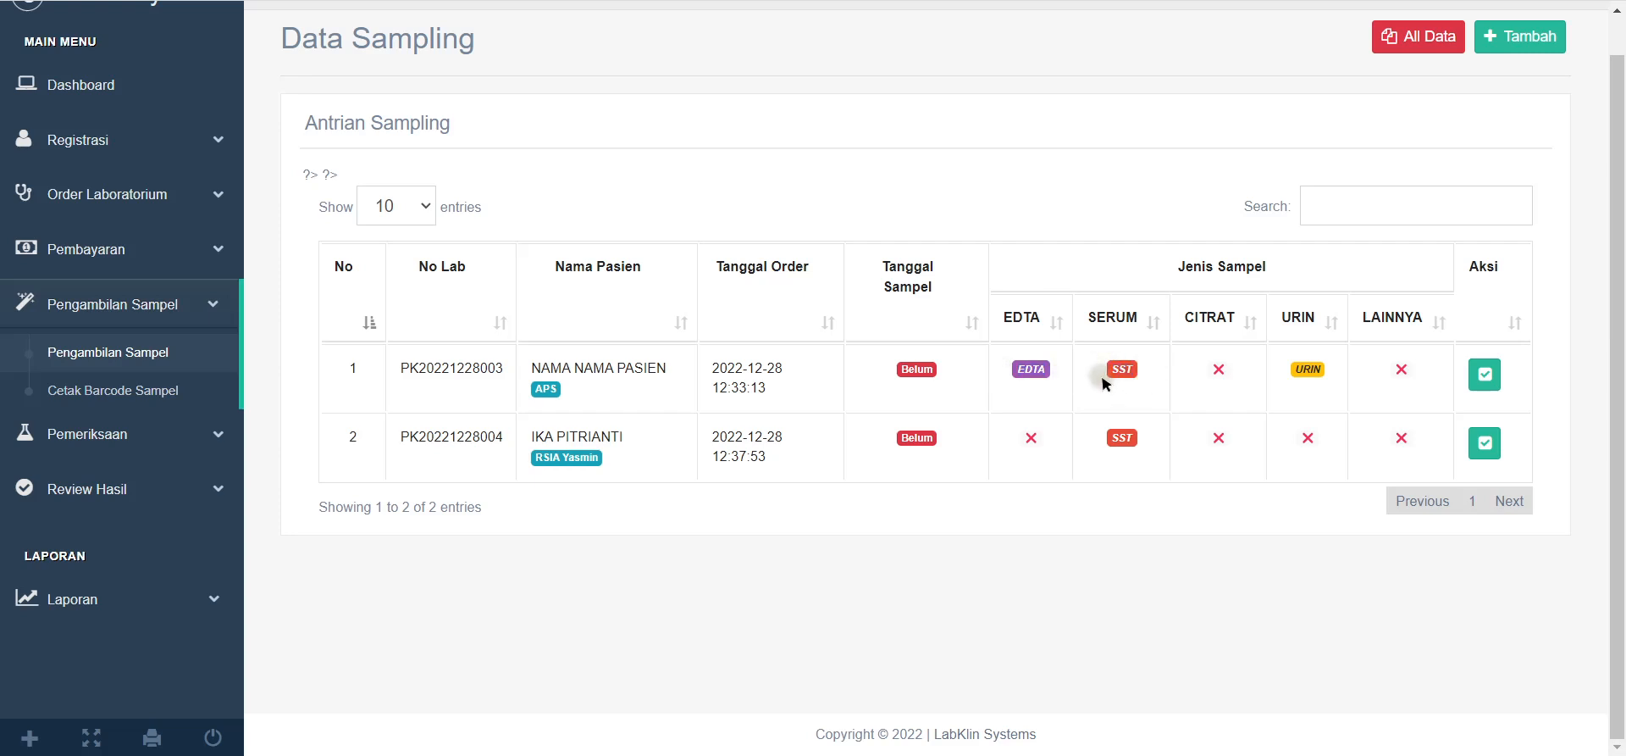
left_click_drag(1100, 382, 1163, 392)
left_click_drag(1281, 373, 1326, 374)
left_click(1483, 373)
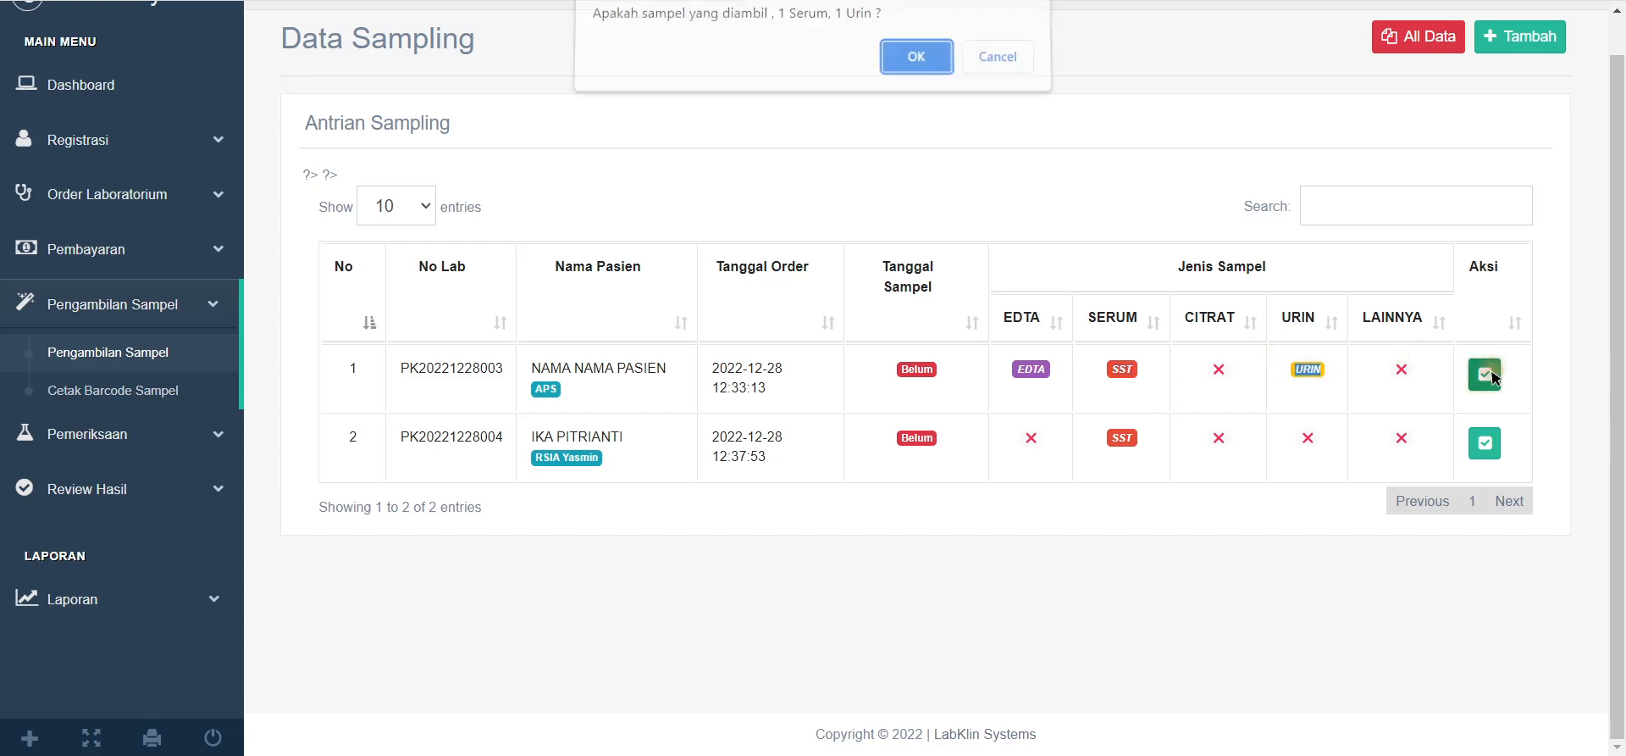
left_click(922, 58)
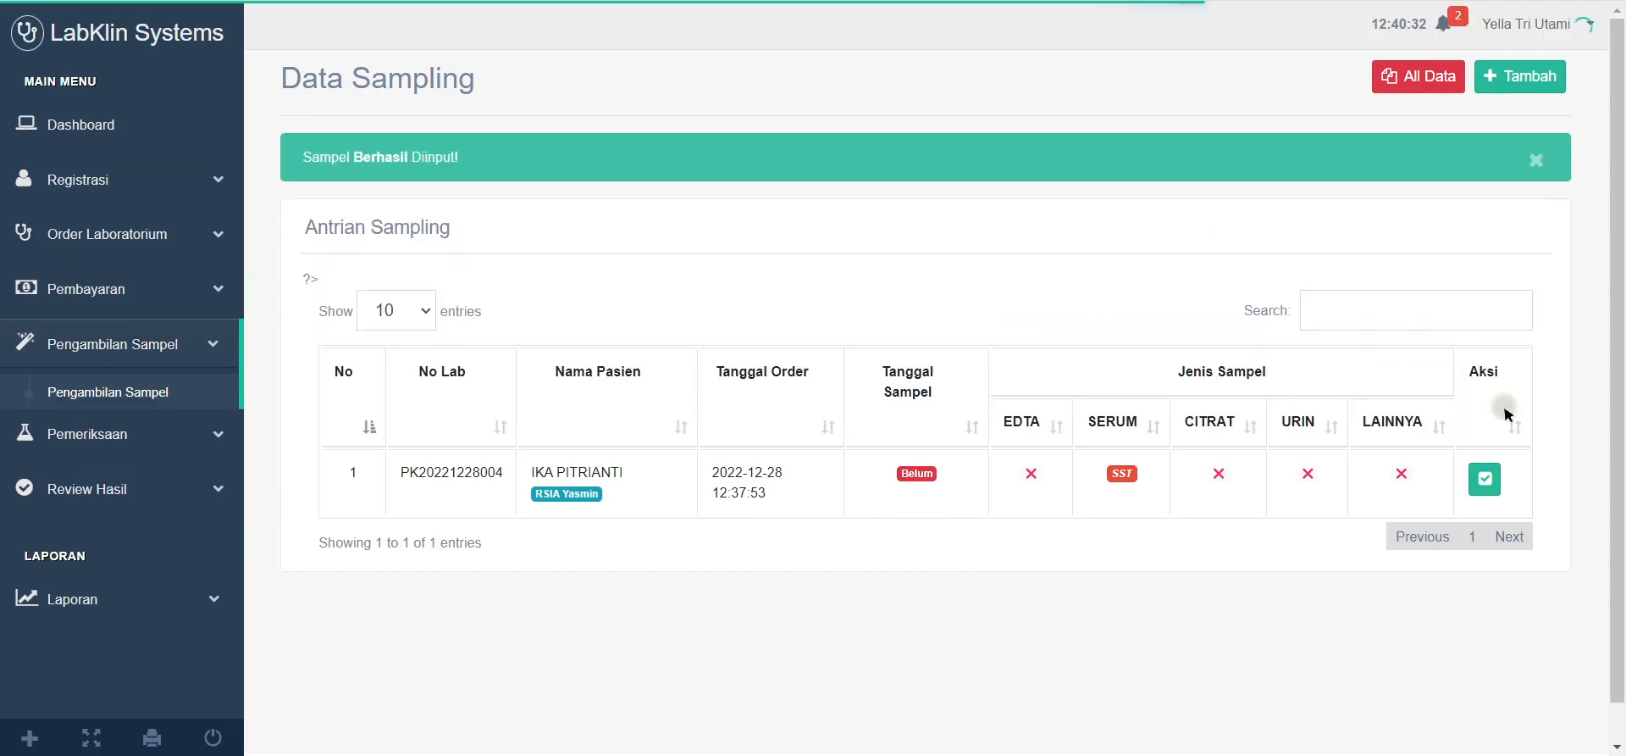
left_click(1485, 479)
left_click(920, 64)
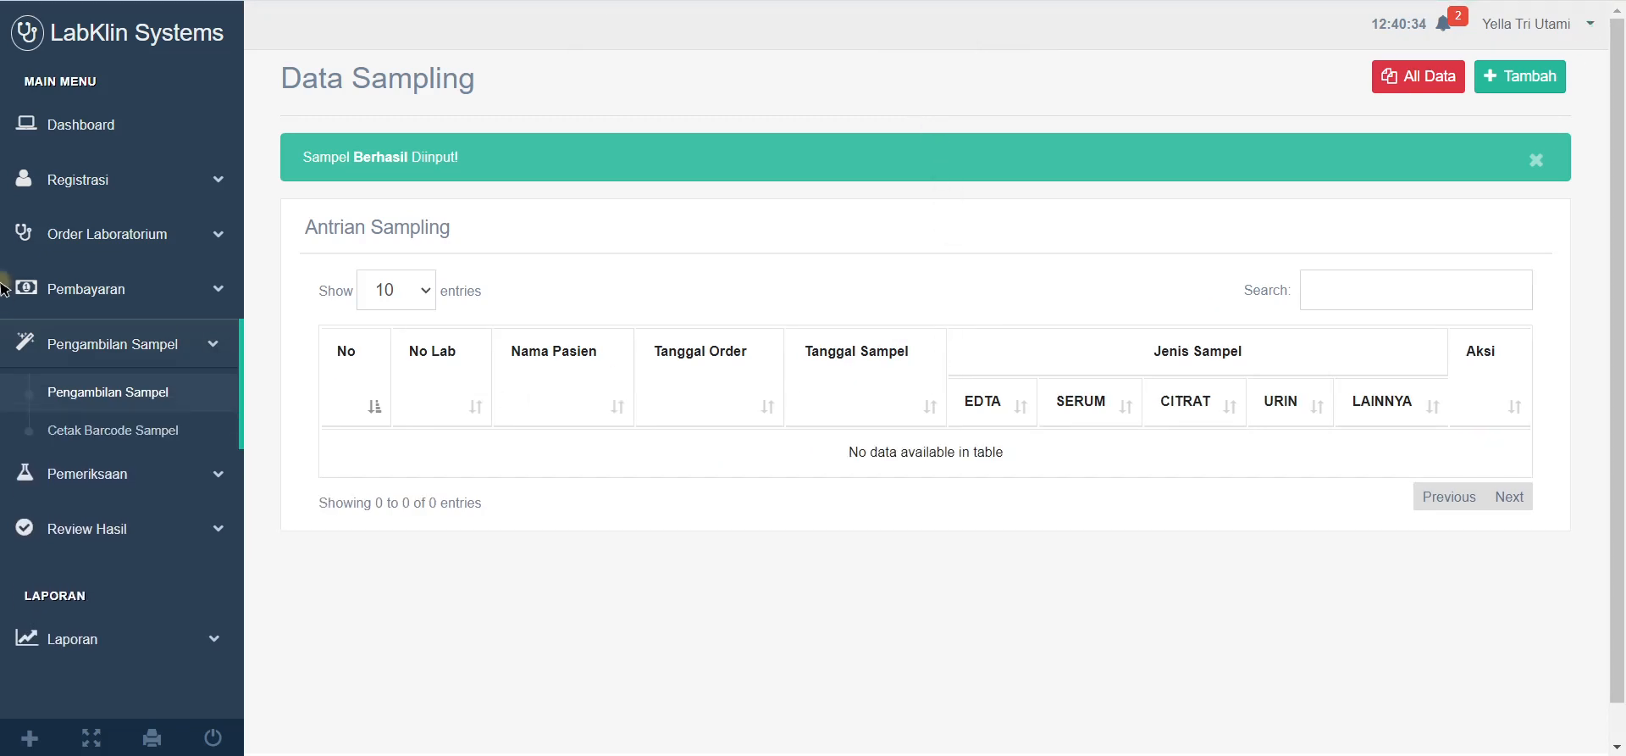
left_click(110, 428)
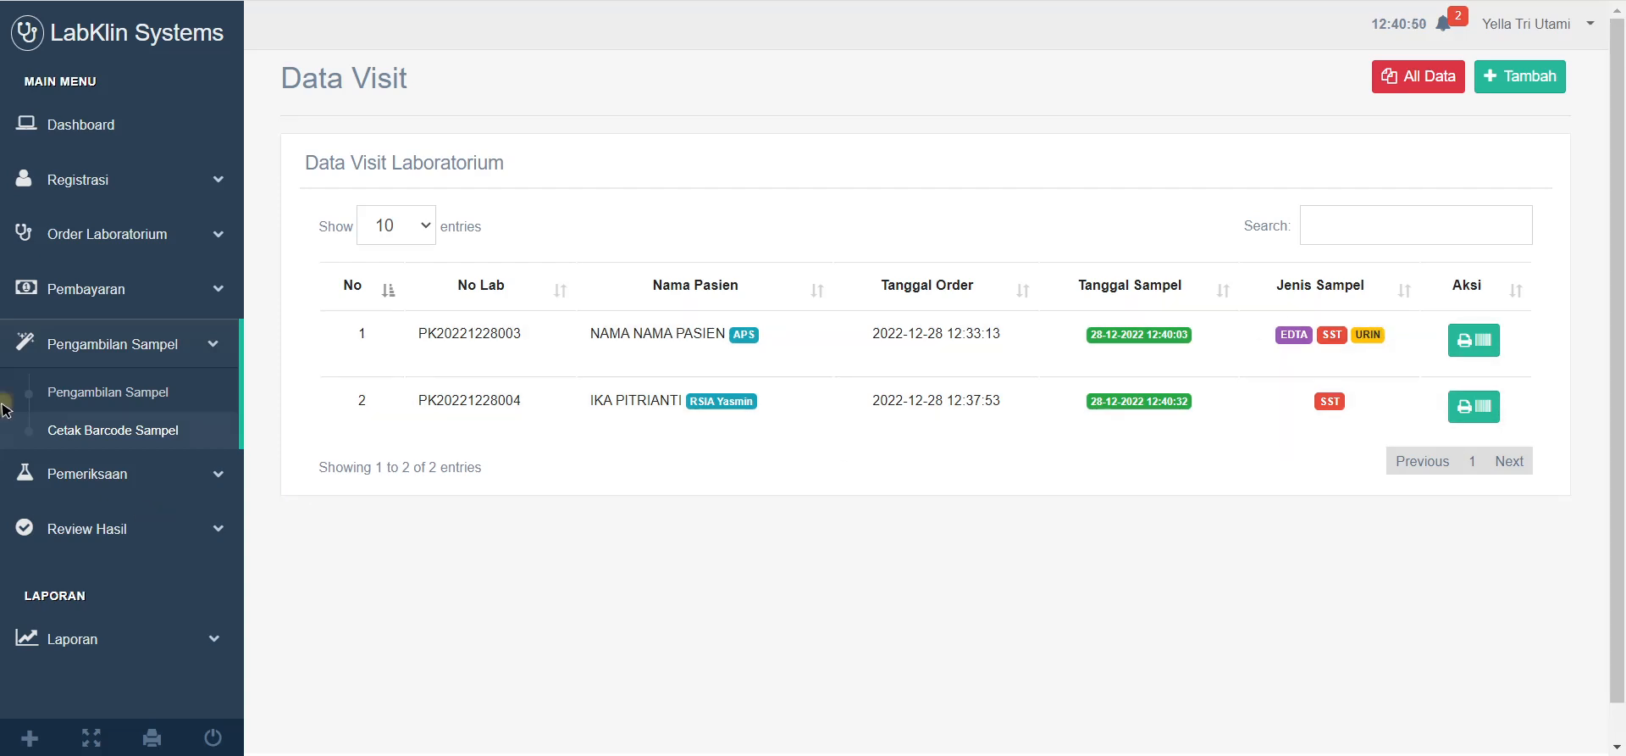
left_click(1488, 352)
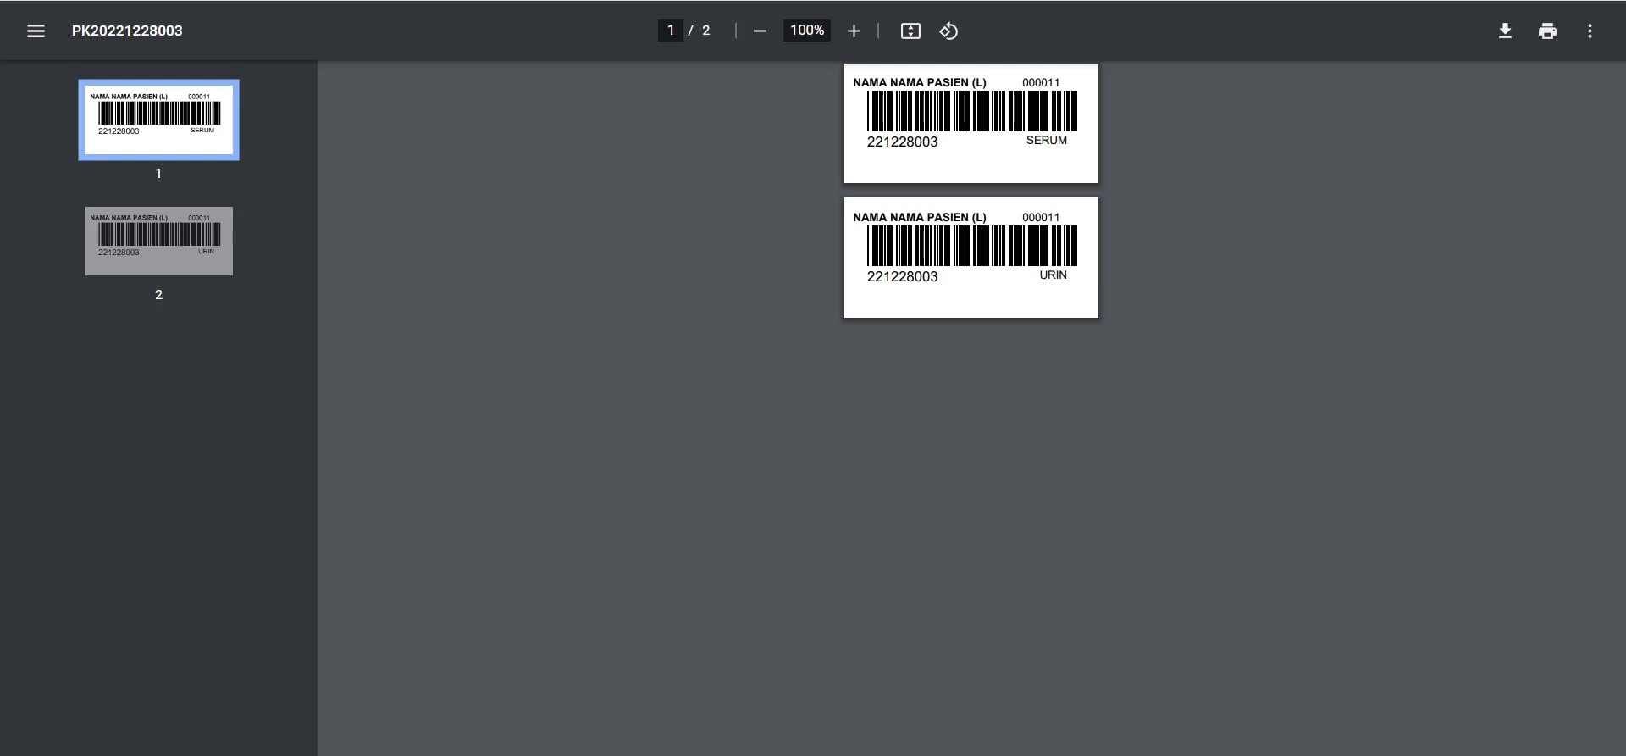
key("ctrl+w")
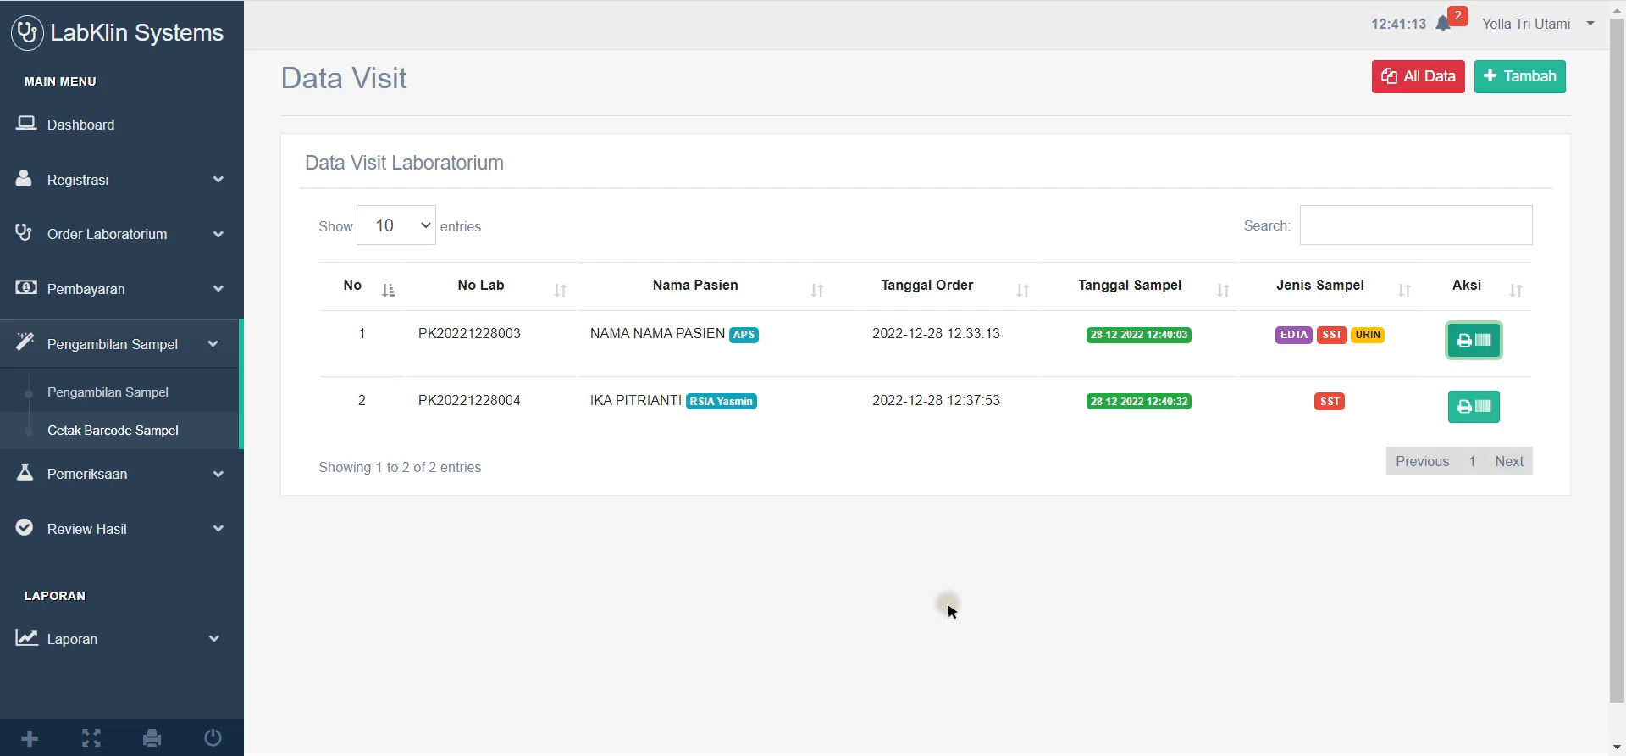
Step: Open the Hematologi examination page and switch between its Input List and Hematologi tabs
left_click(127, 472)
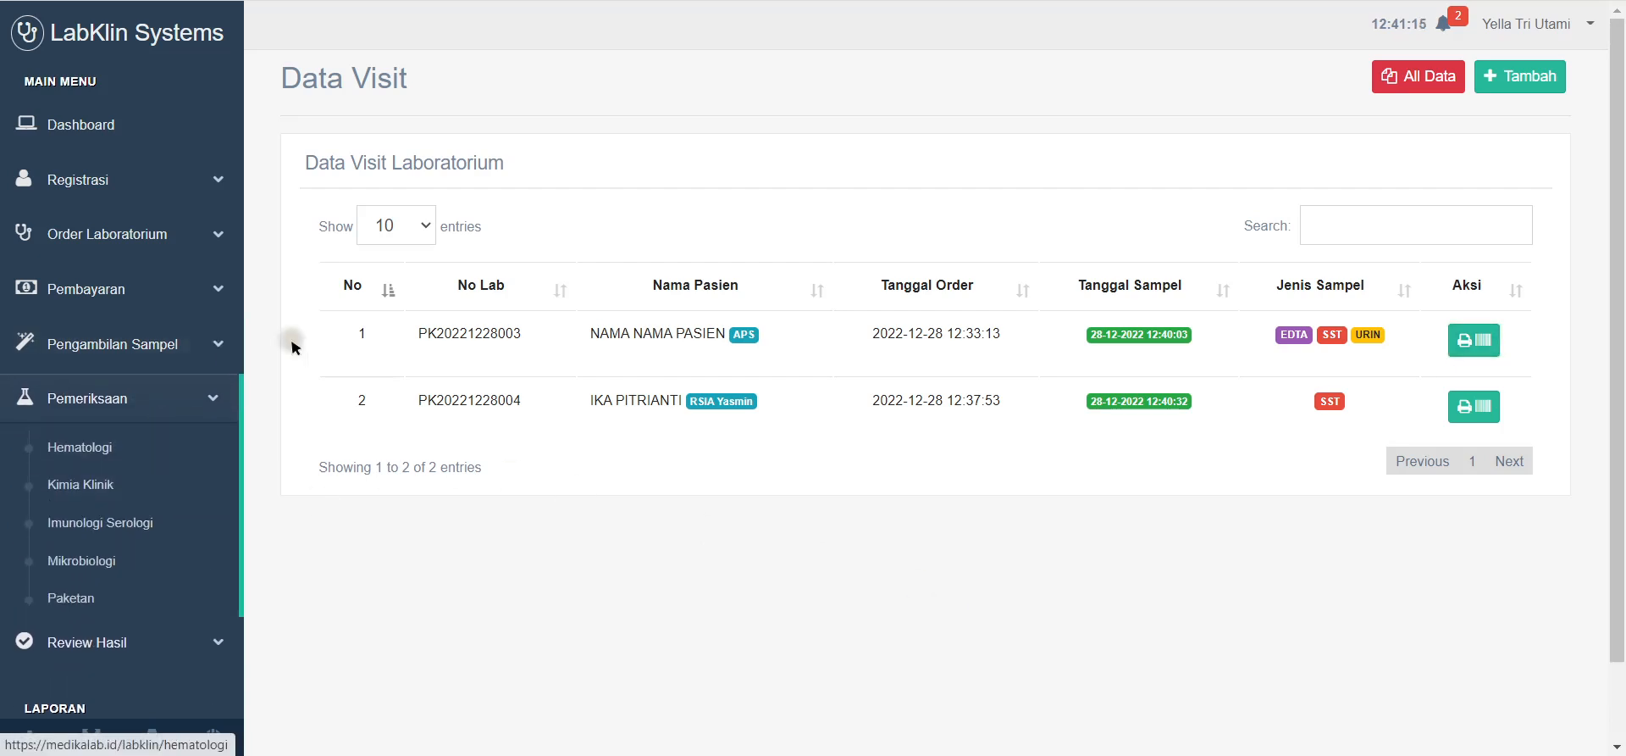
left_click(221, 399)
left_click(221, 400)
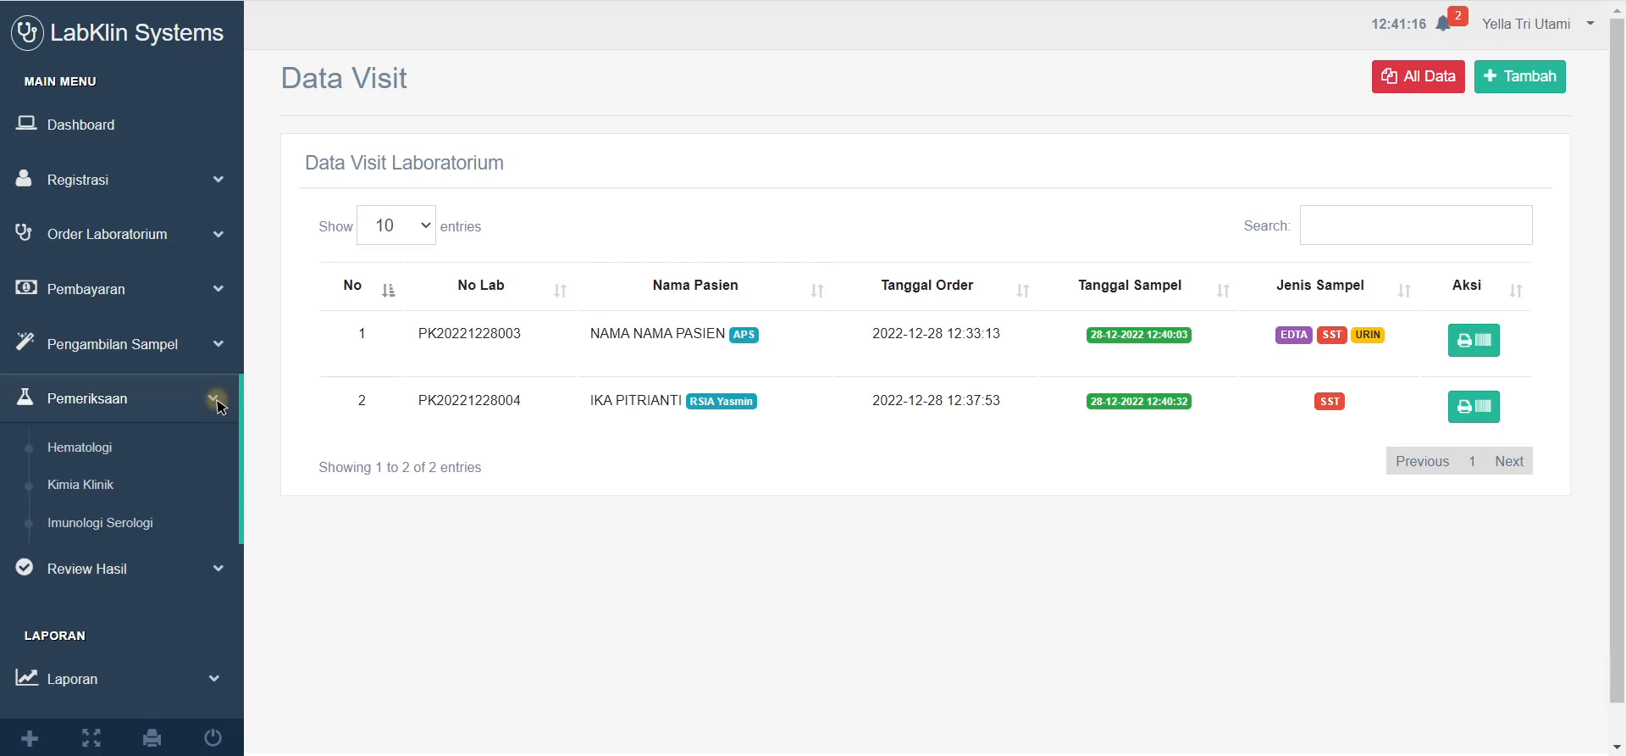
left_click(133, 449)
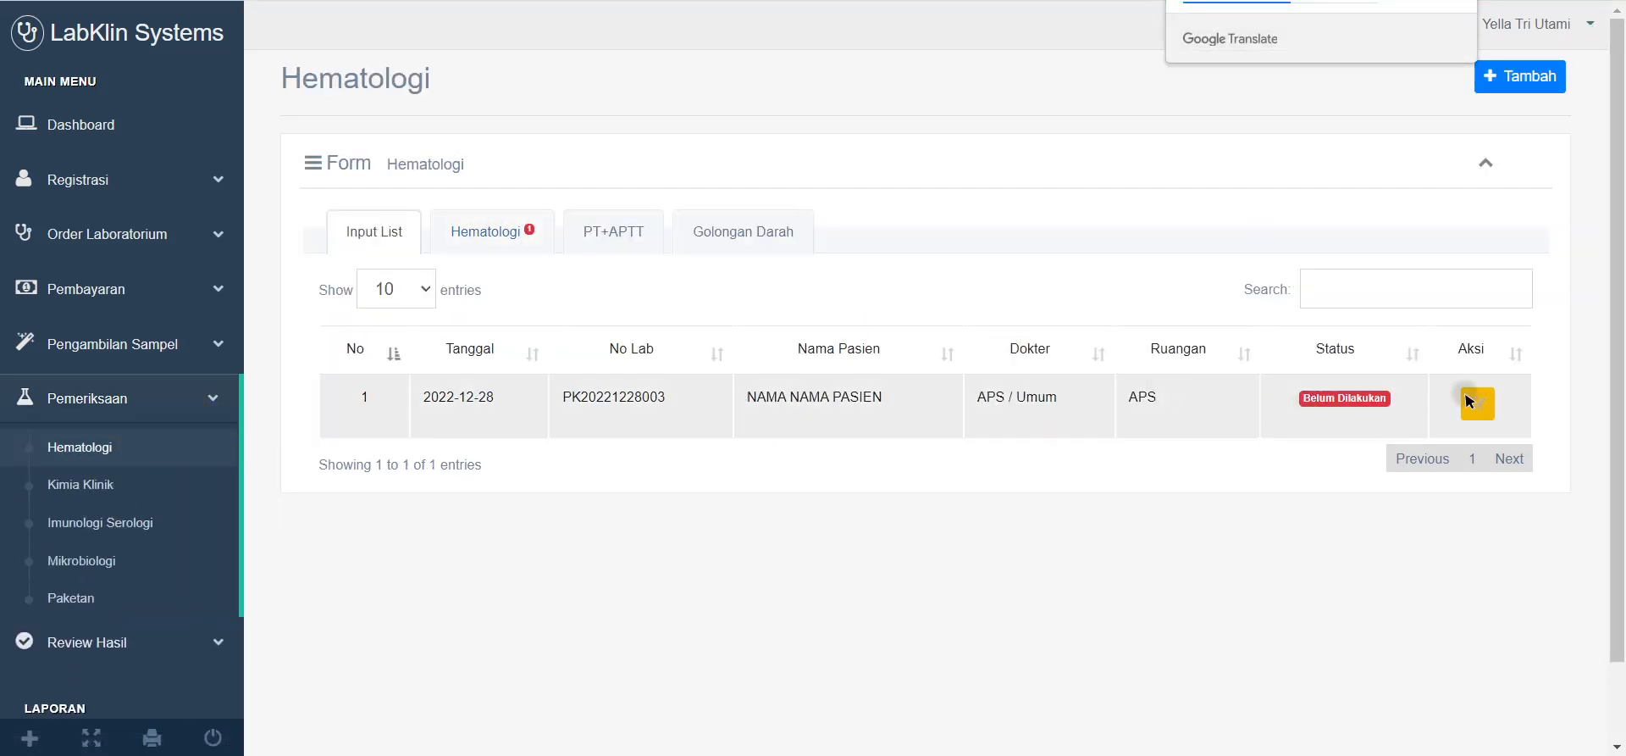
left_click(496, 217)
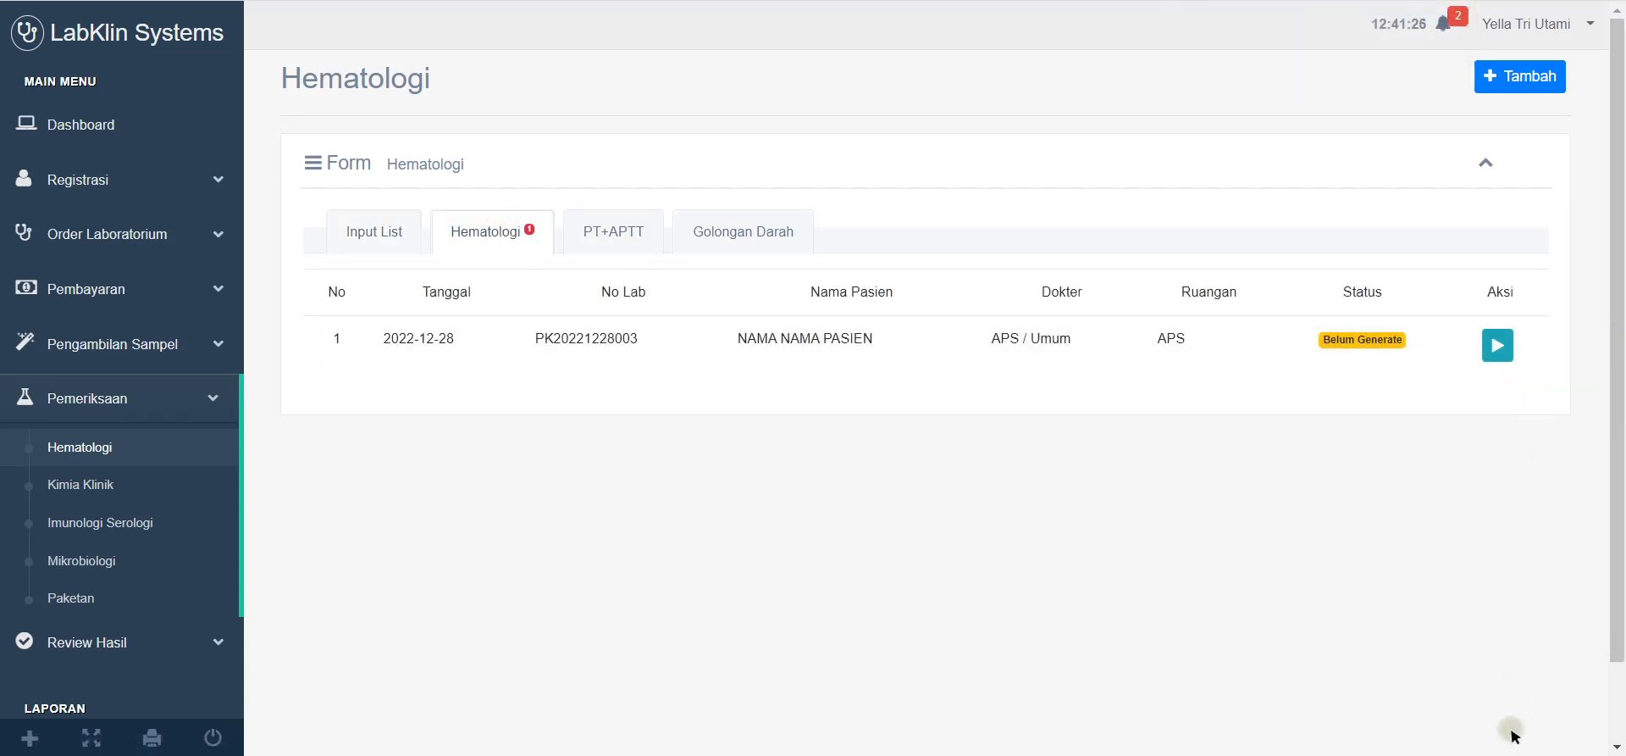
key("F8")
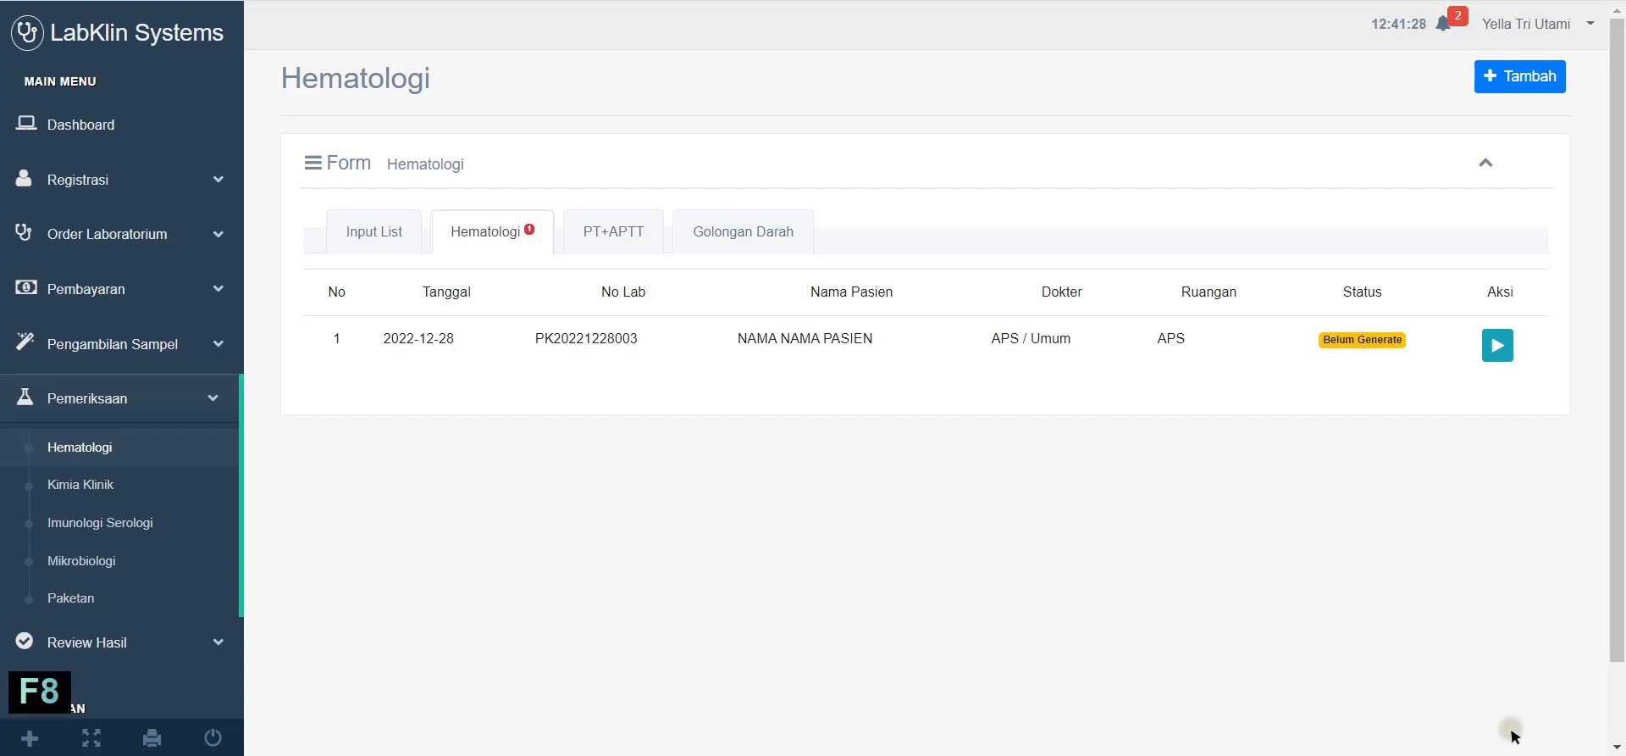
key("F8")
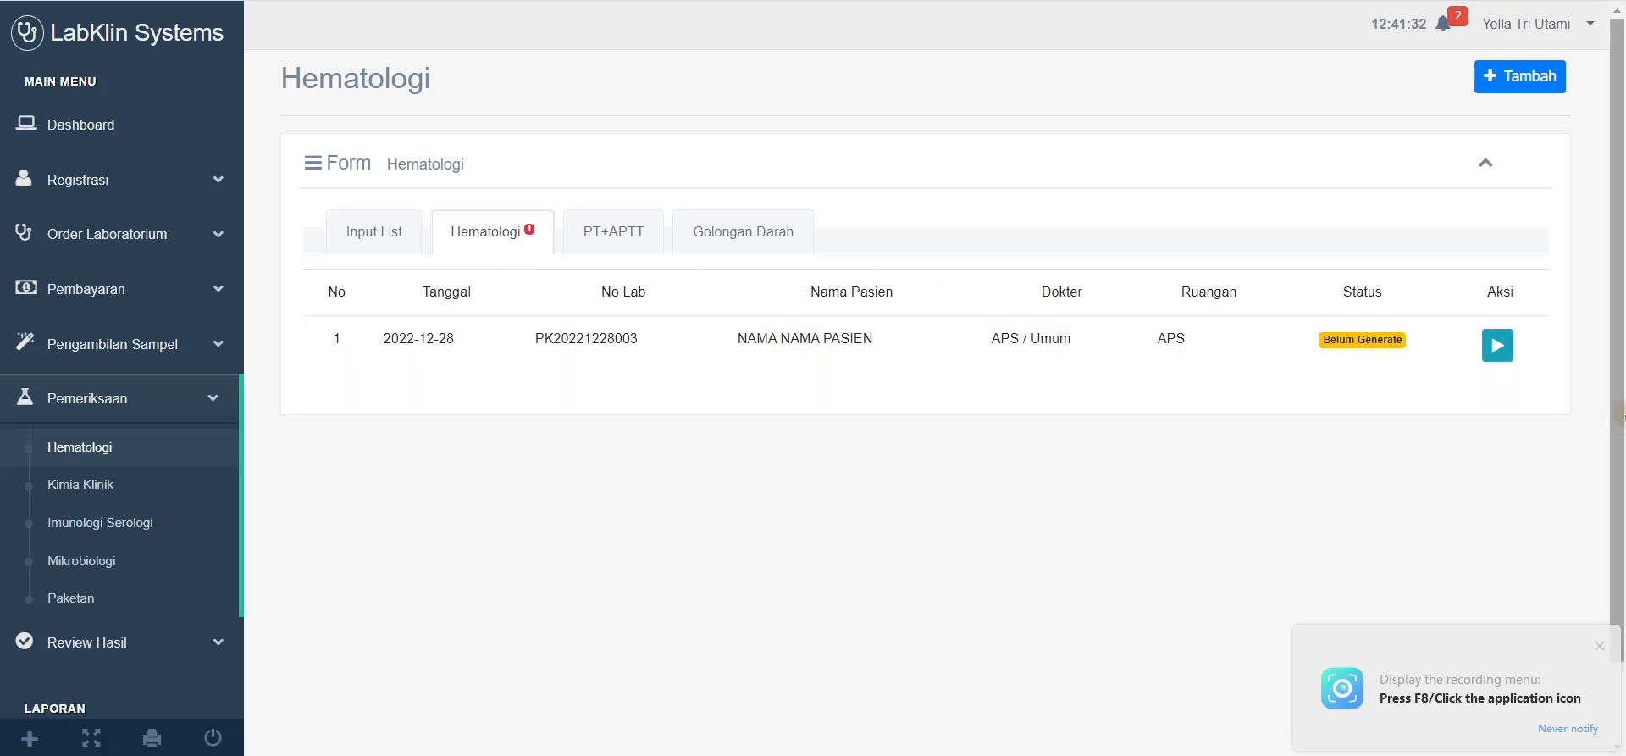
left_click(480, 232)
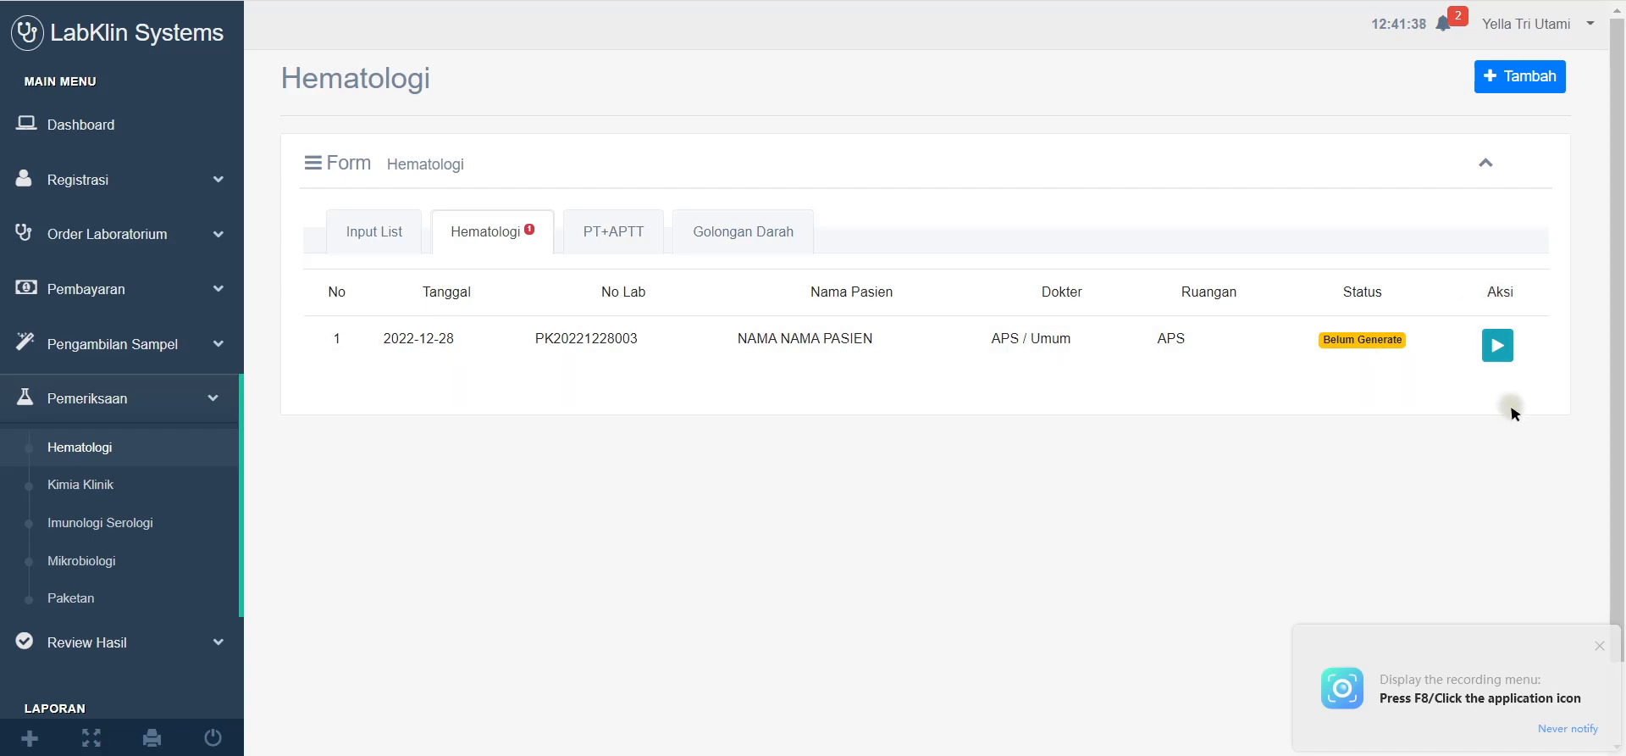
left_click(386, 230)
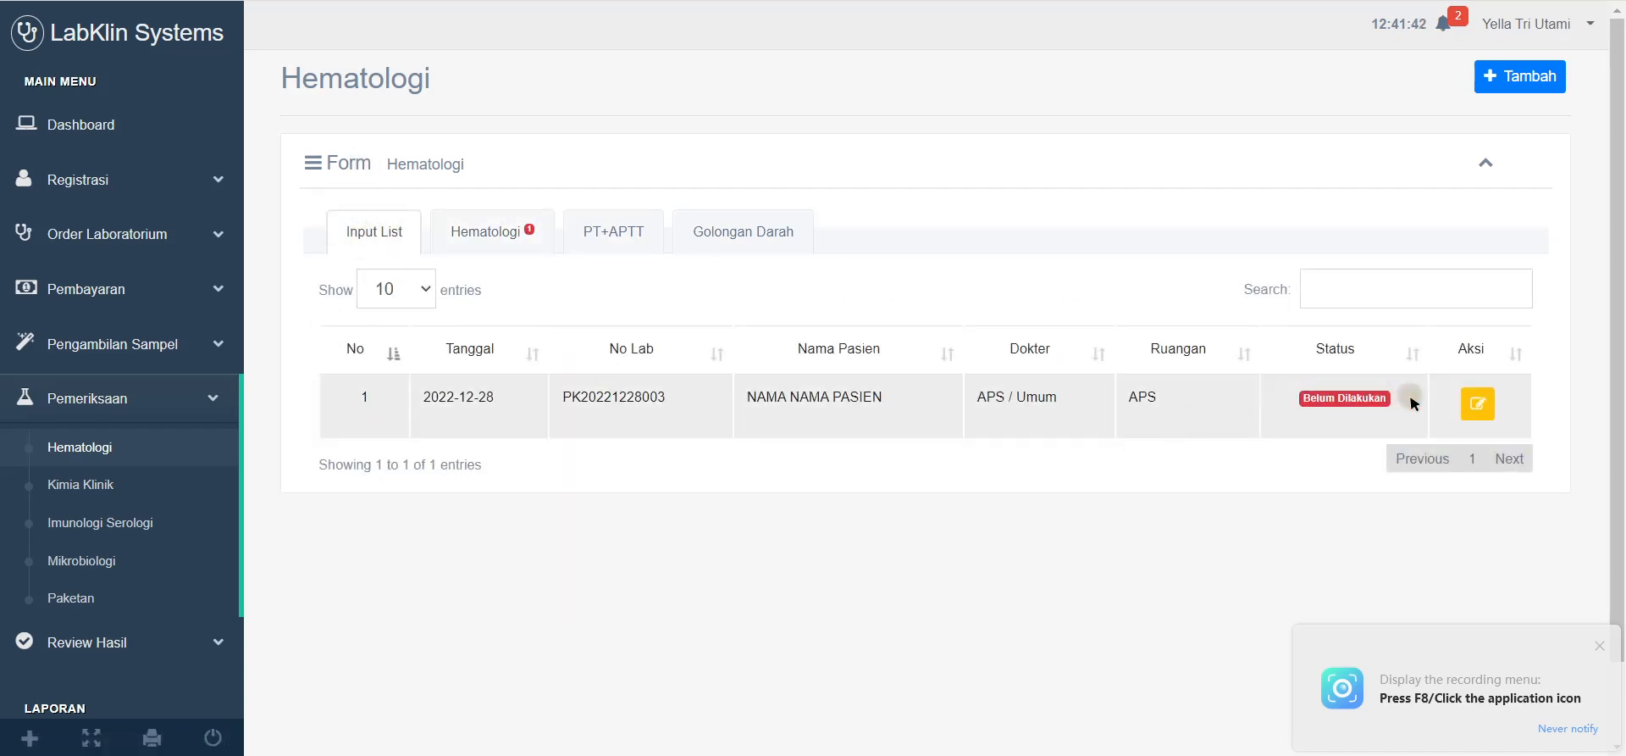
Step: Preview the first order's result entry, then return to the Hematologi tab
left_click(1478, 410)
scroll(1028, 450, "down", 1)
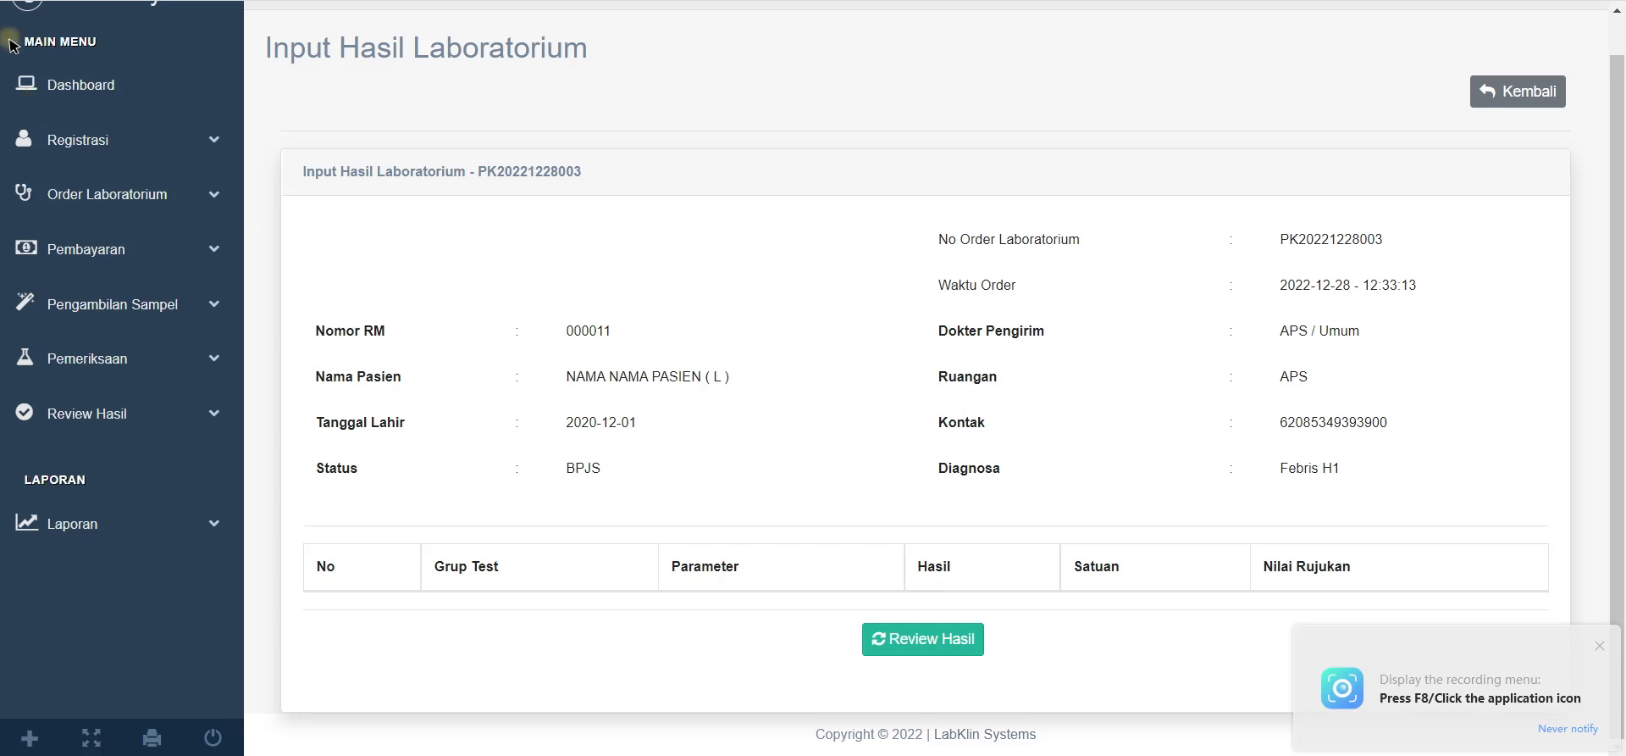
key("alt+Left")
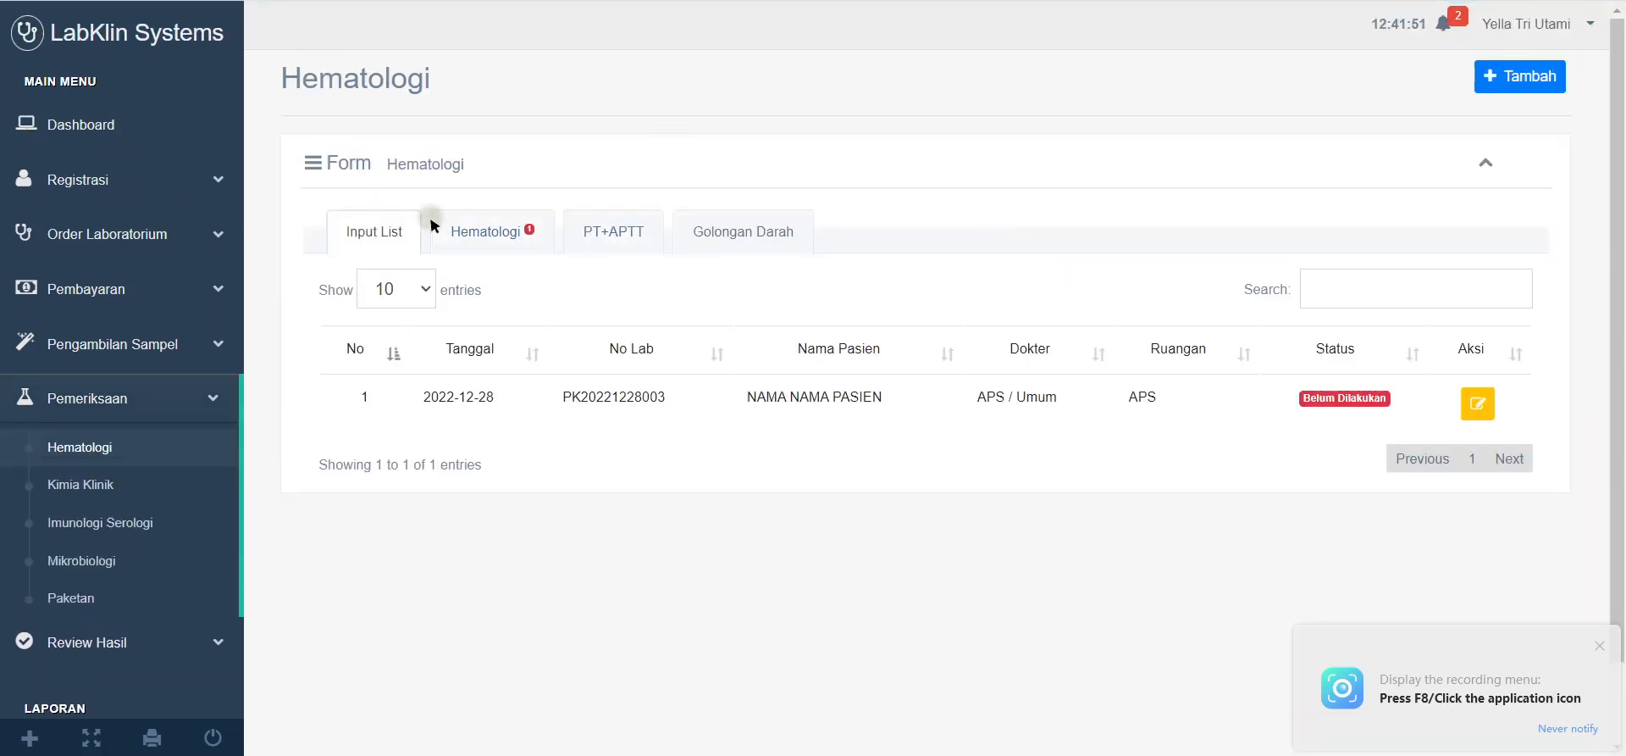
left_click(513, 233)
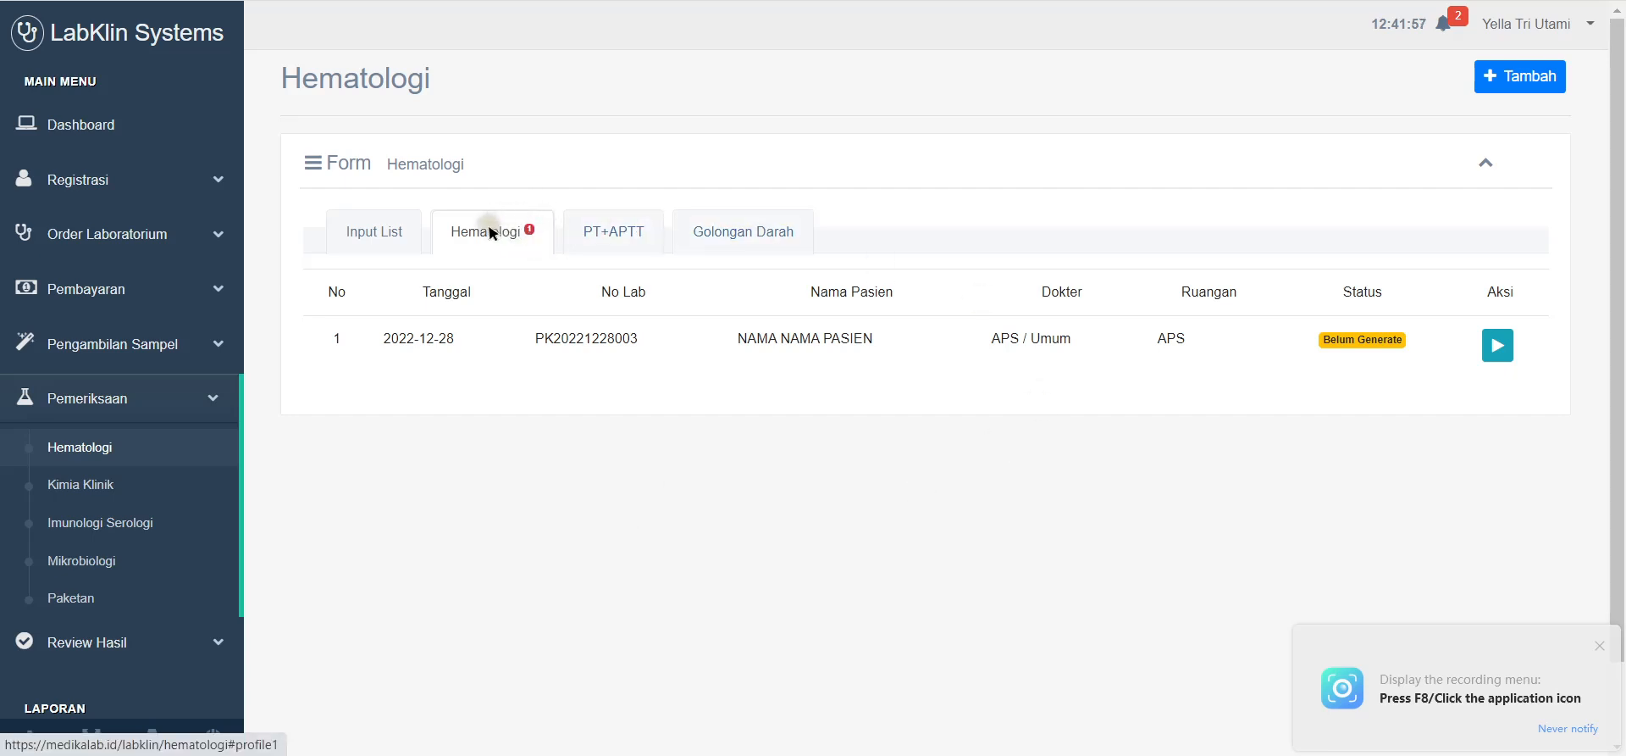
Step: Generate the result form and enter Leukosit 4.99 followed by 20 and 3.1
left_click(1497, 348)
scroll(1064, 429, "down", 9)
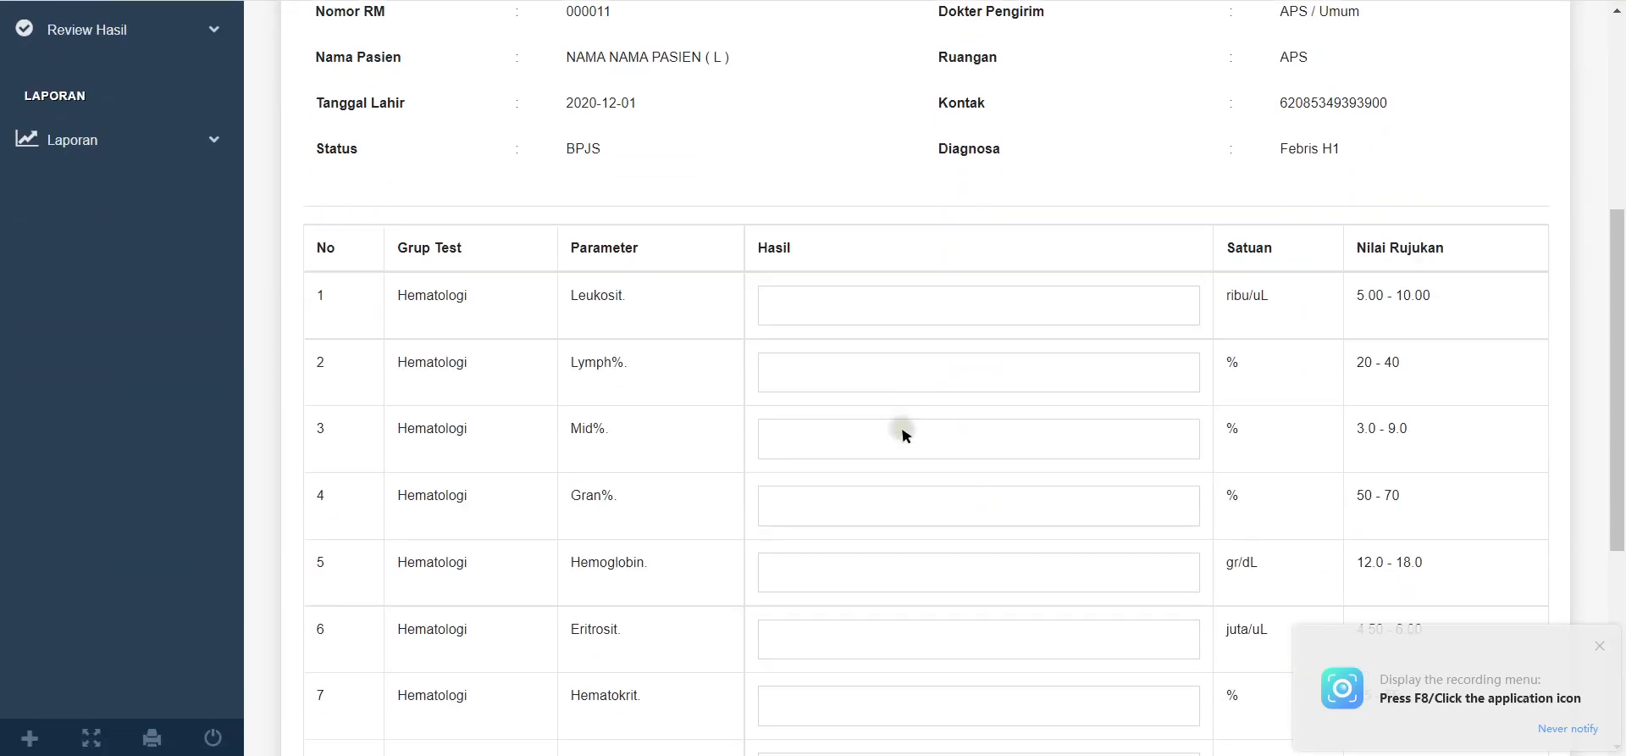
scroll(1067, 563, "down", 1)
scroll(1067, 508, "up", 6)
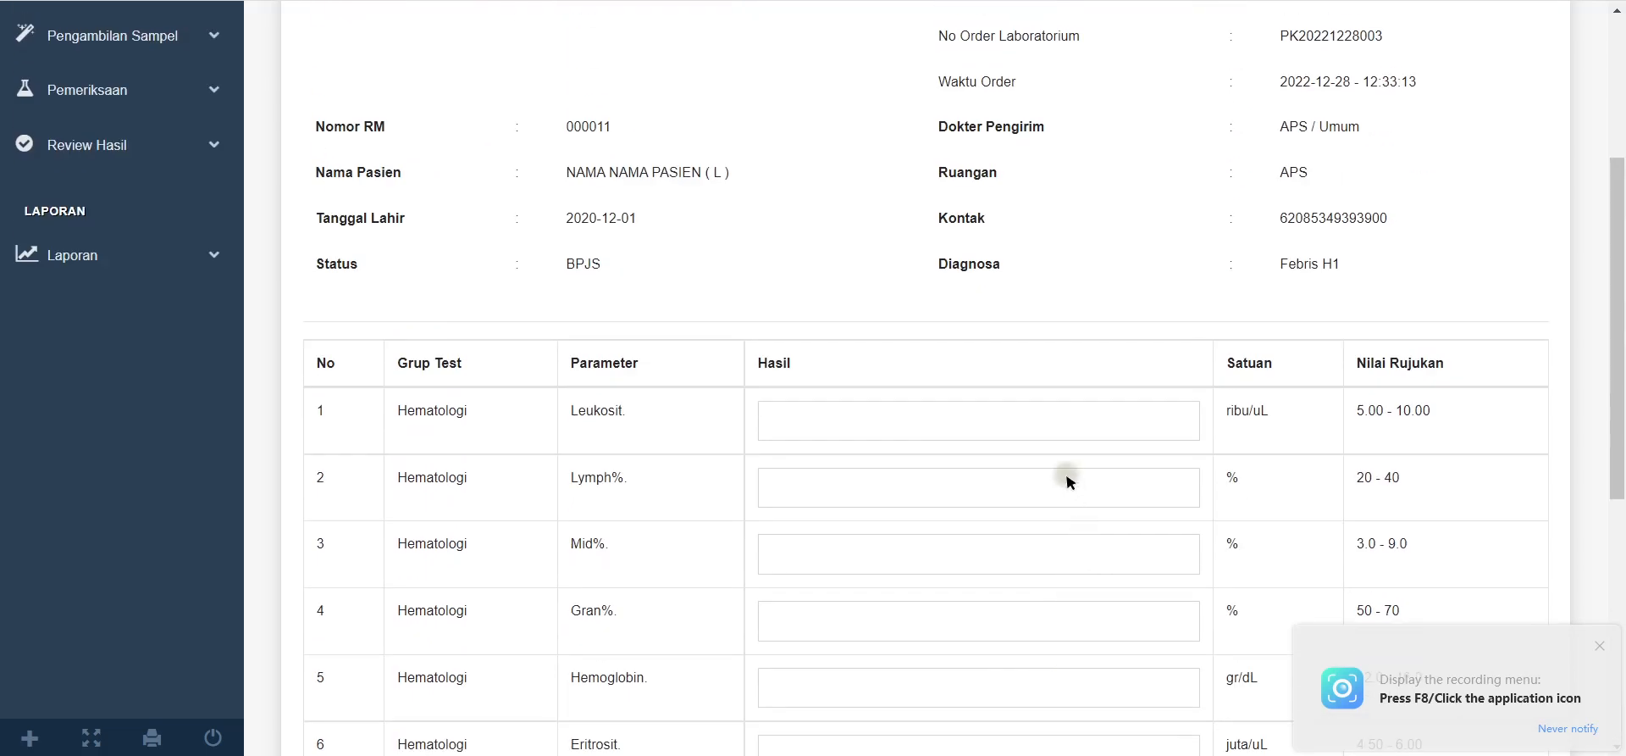
scroll(729, 390, "down", 1)
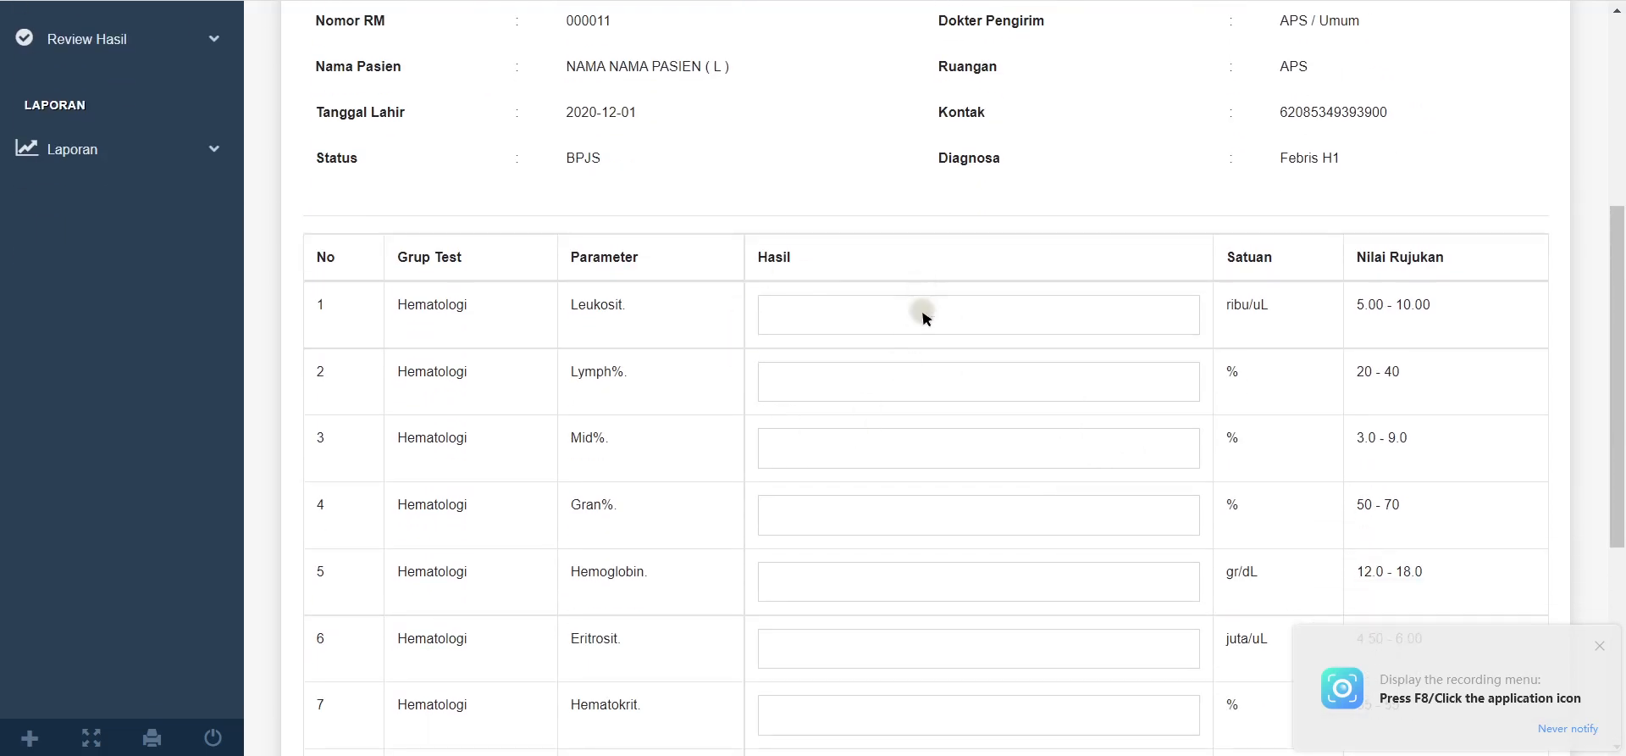
left_click(949, 315)
scroll(958, 291, "down", 1)
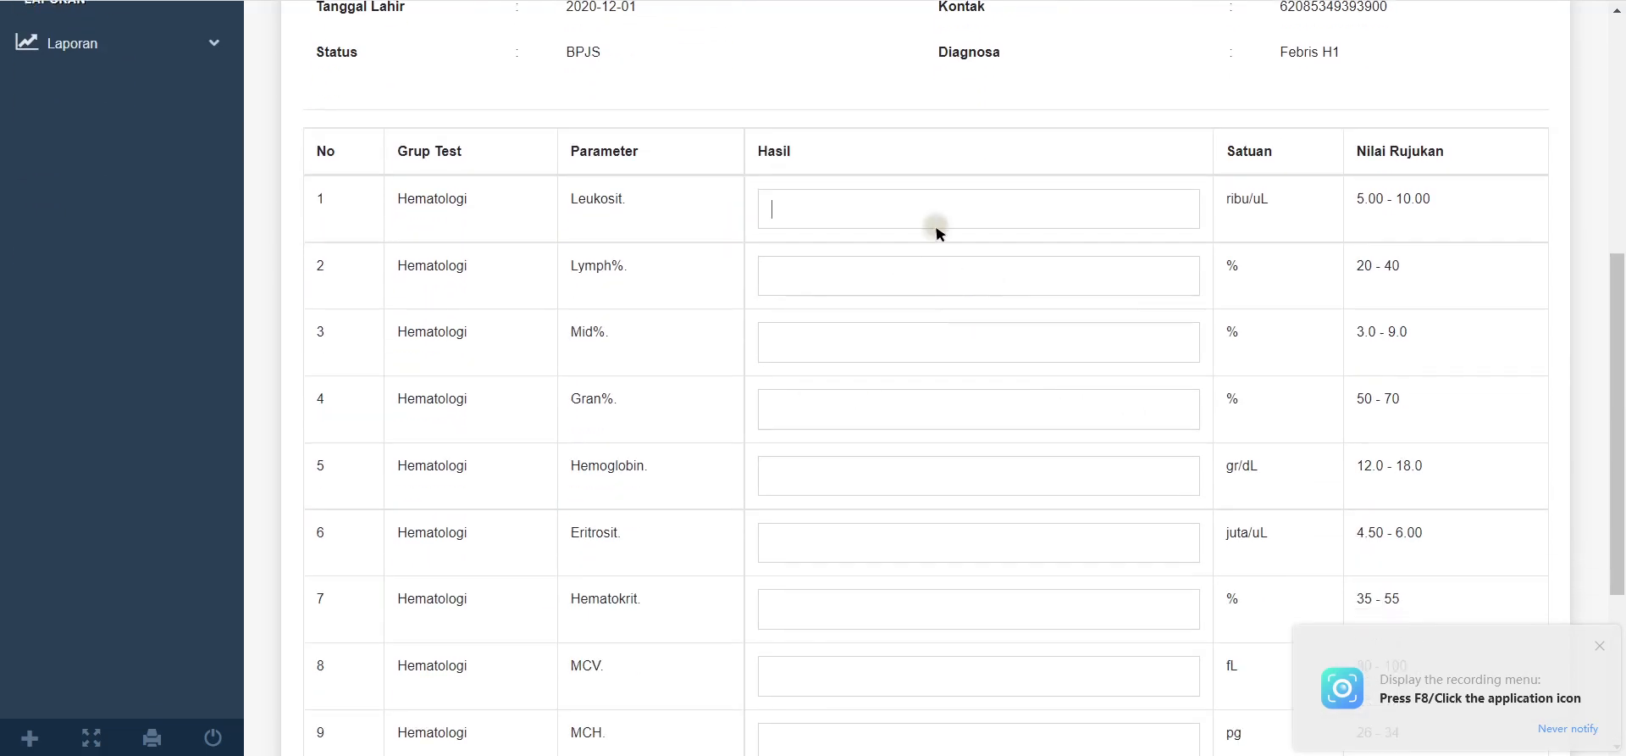
type("5.")
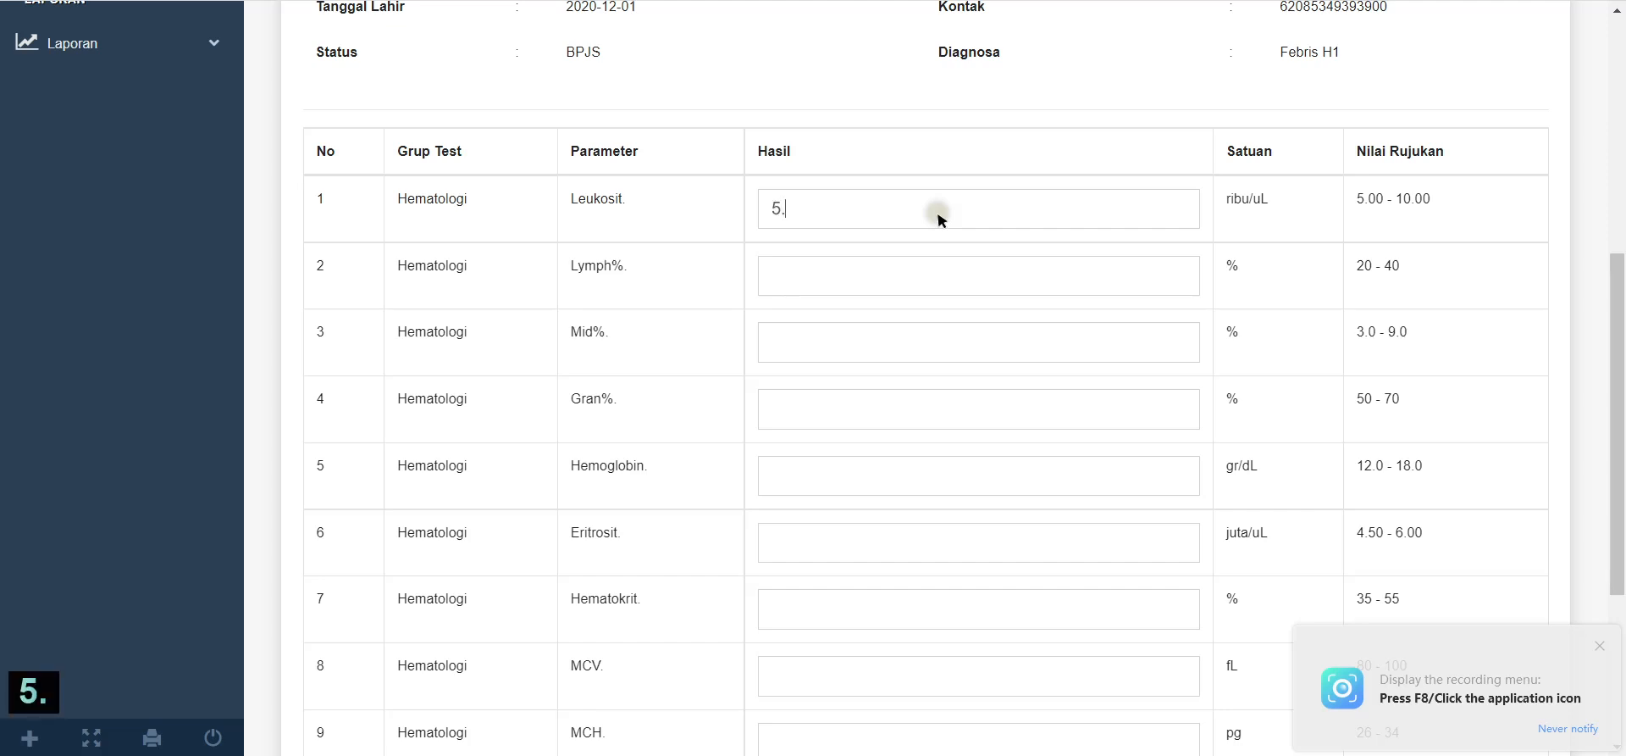
type("00")
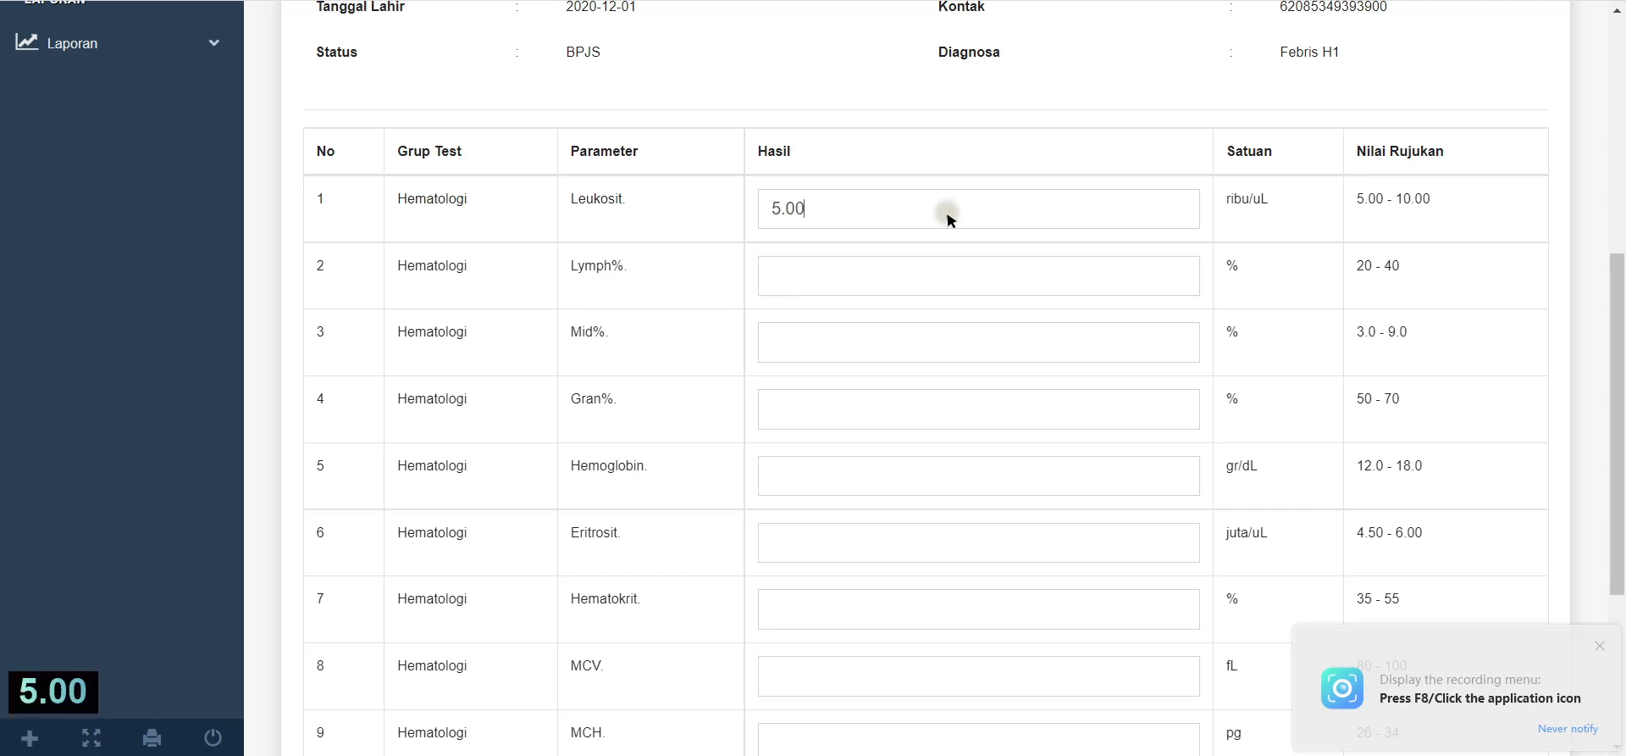
left_click_drag(1231, 204, 1261, 207)
left_click(1280, 210)
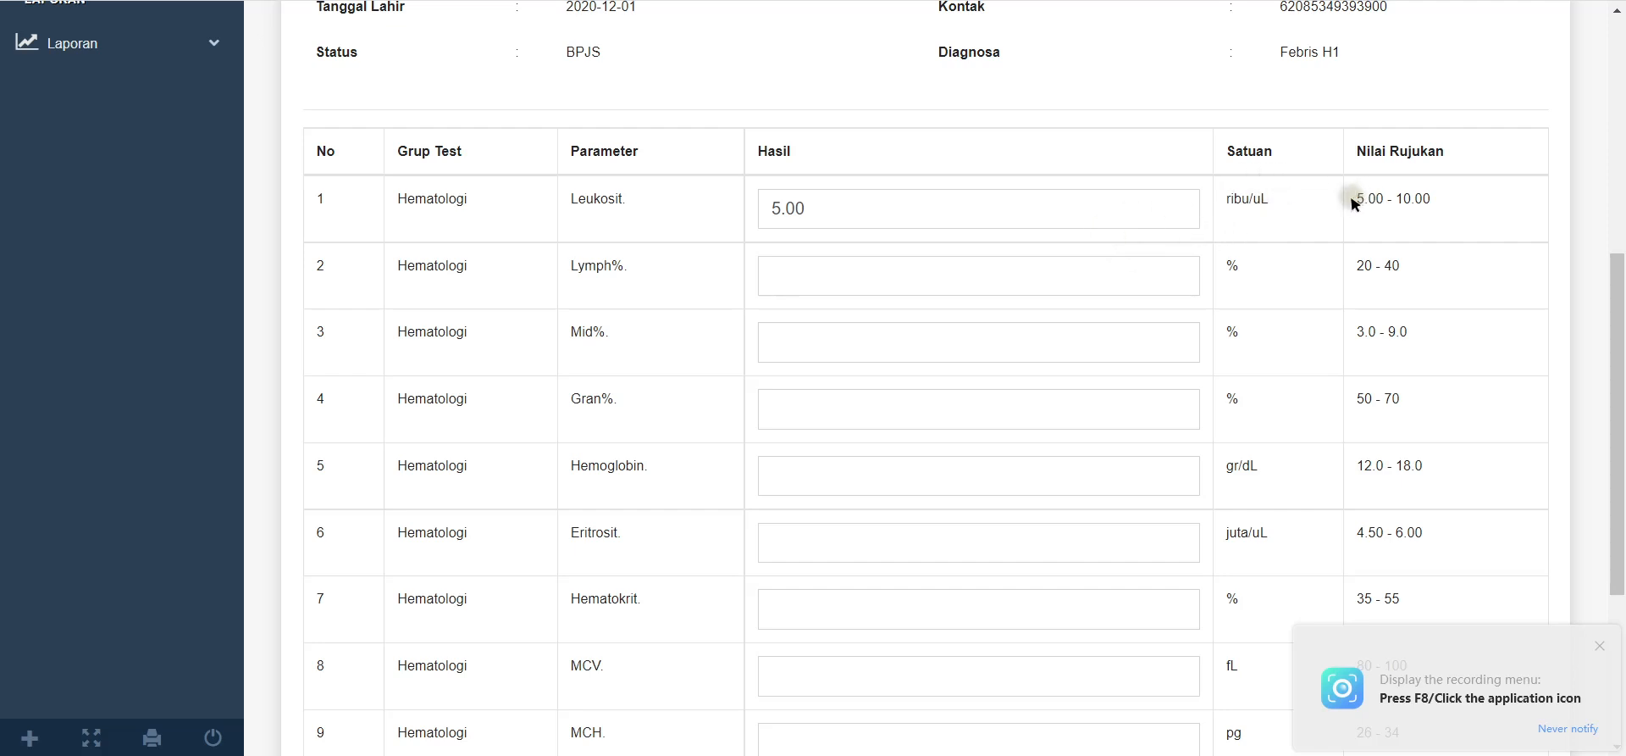
left_click_drag(1354, 203, 1423, 208)
left_click_drag(1358, 210, 1390, 209)
left_click_drag(889, 222, 796, 219)
type("4")
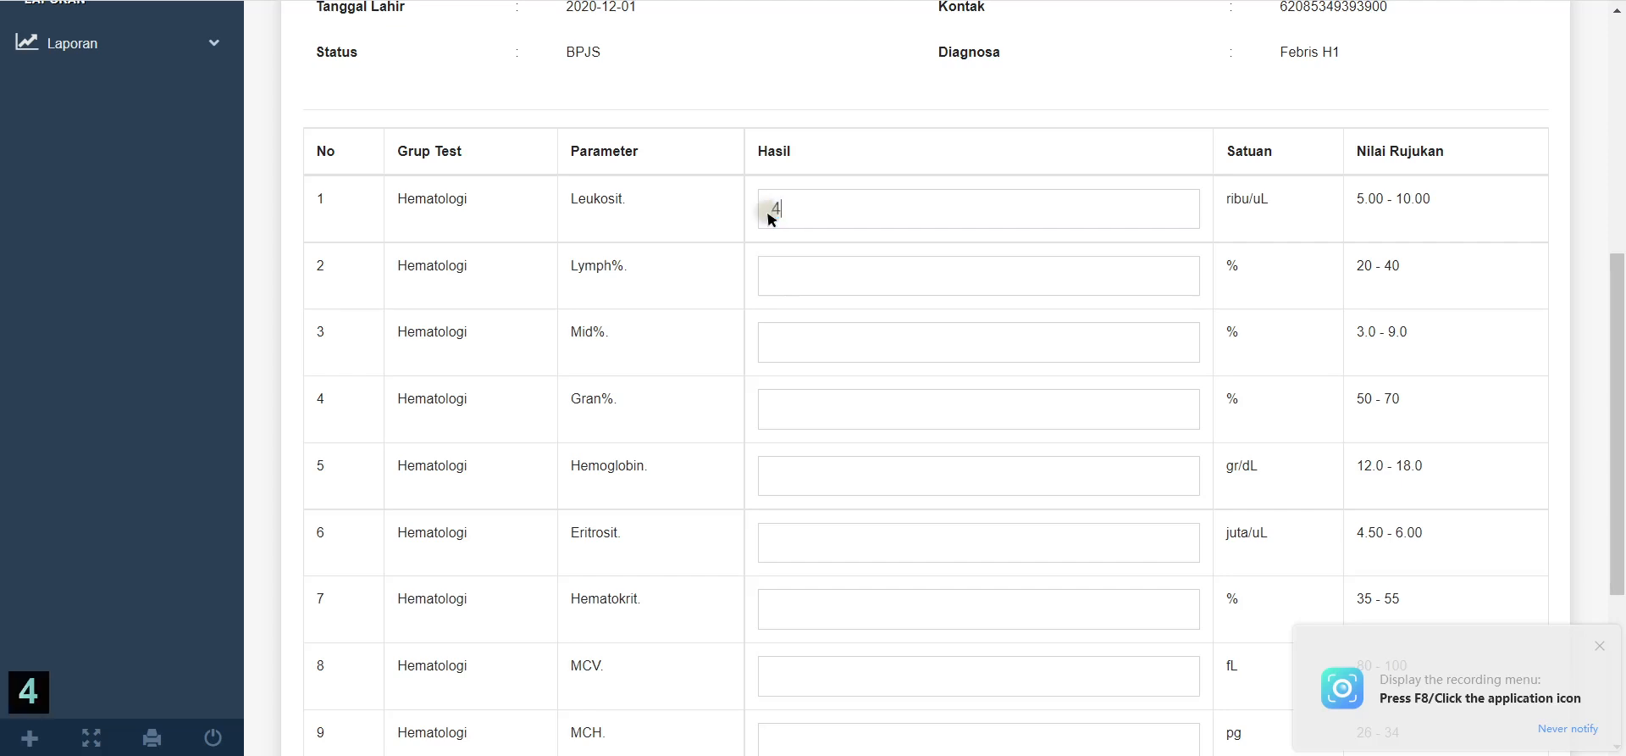
type(".99")
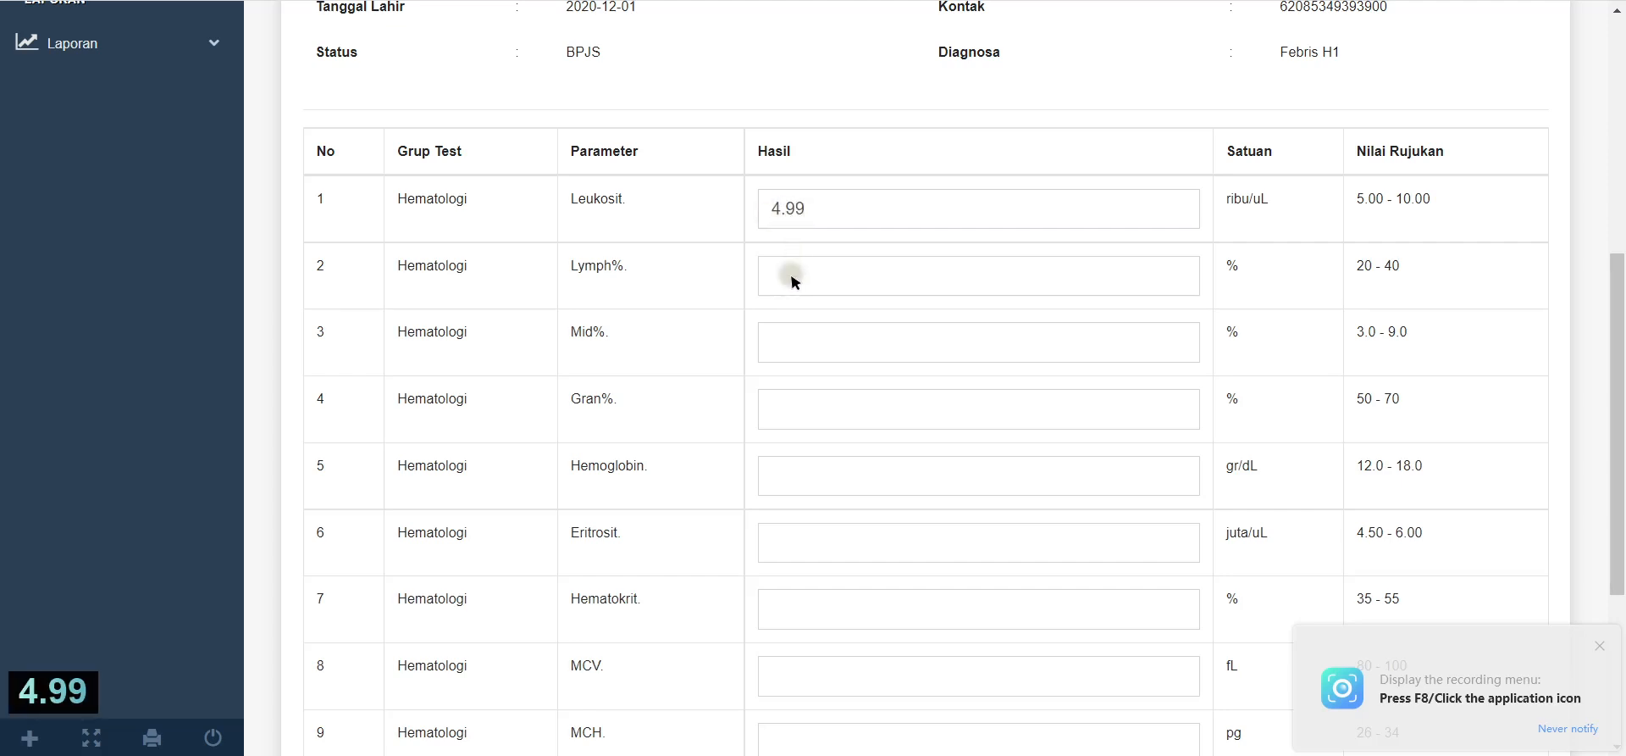
type("20")
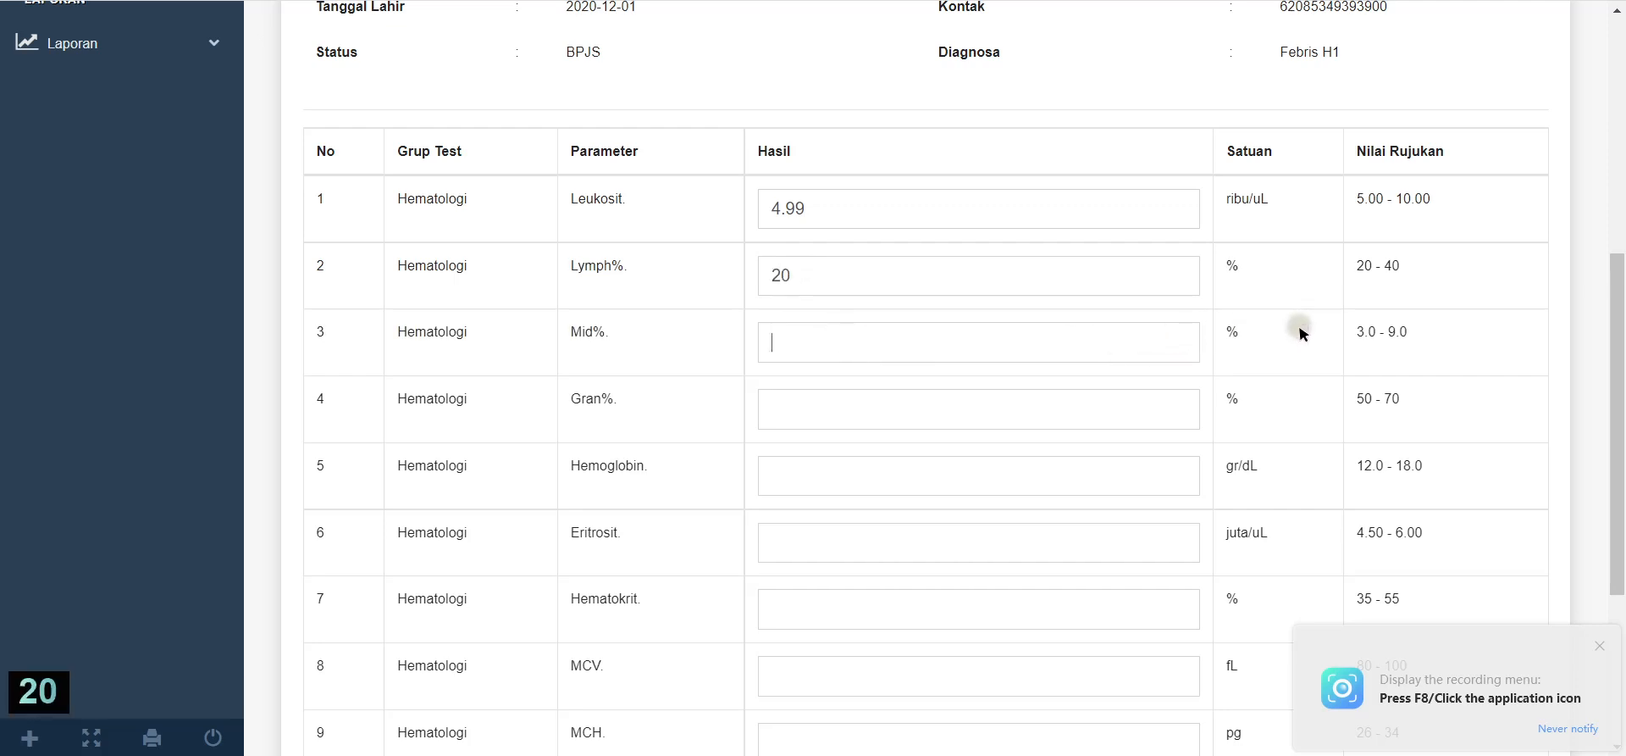
type("3.1")
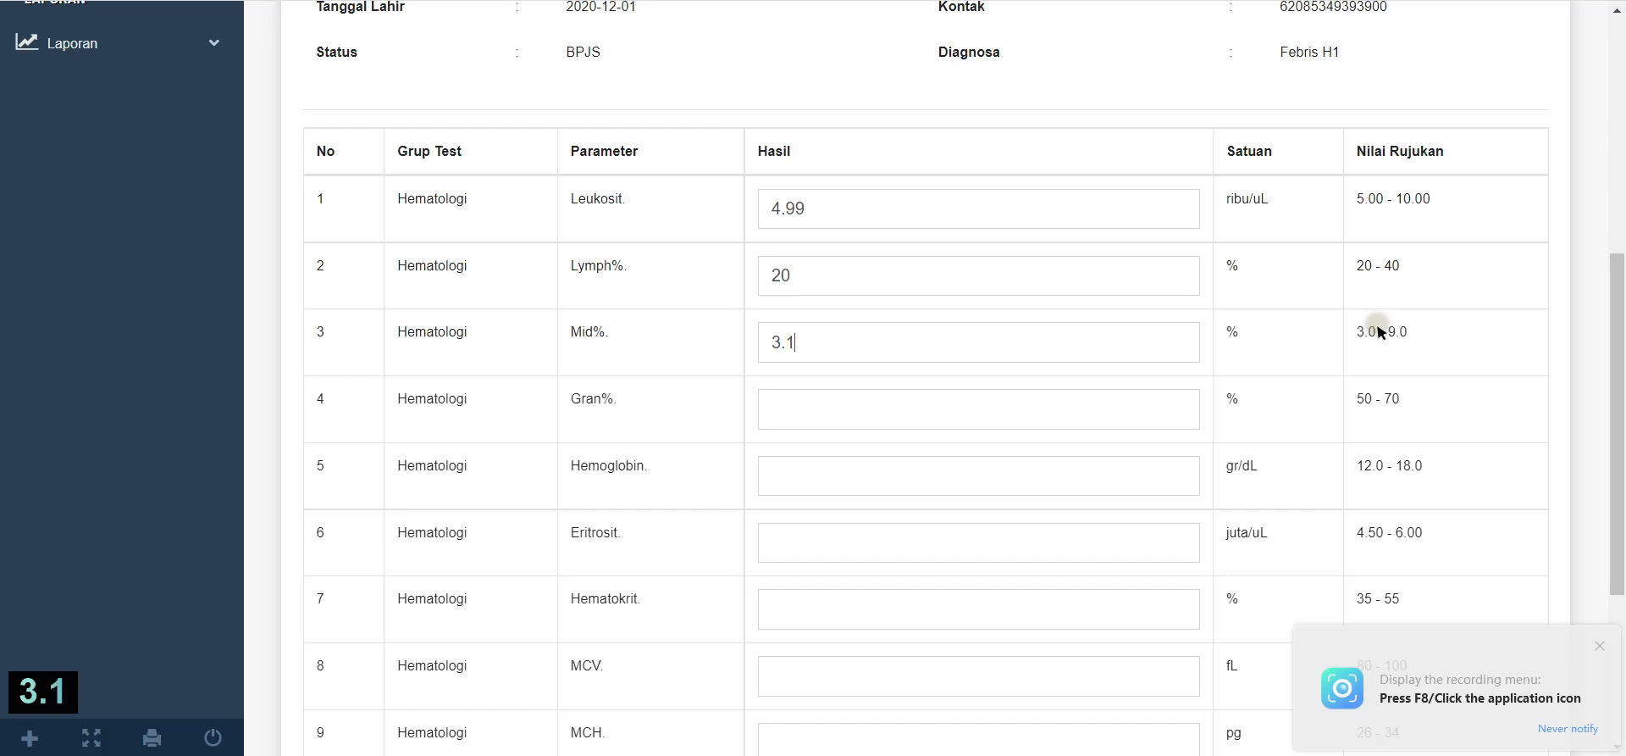
Step: Enter Gran% 70, Hemoglobin 12.1 and Eritrosit 6.00
left_click(919, 415)
type("70")
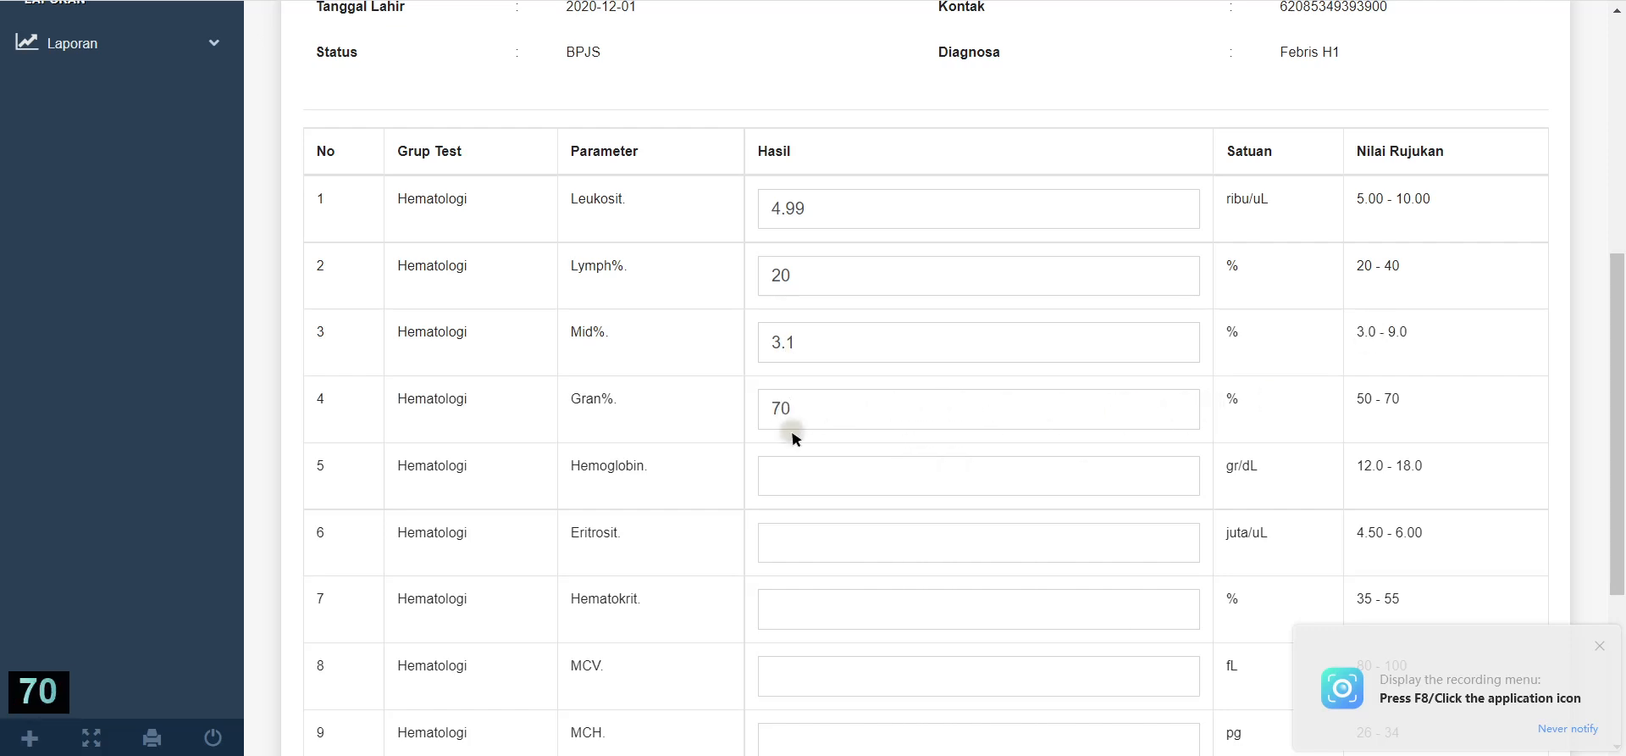
scroll(860, 432, "down", 1)
left_click(842, 372)
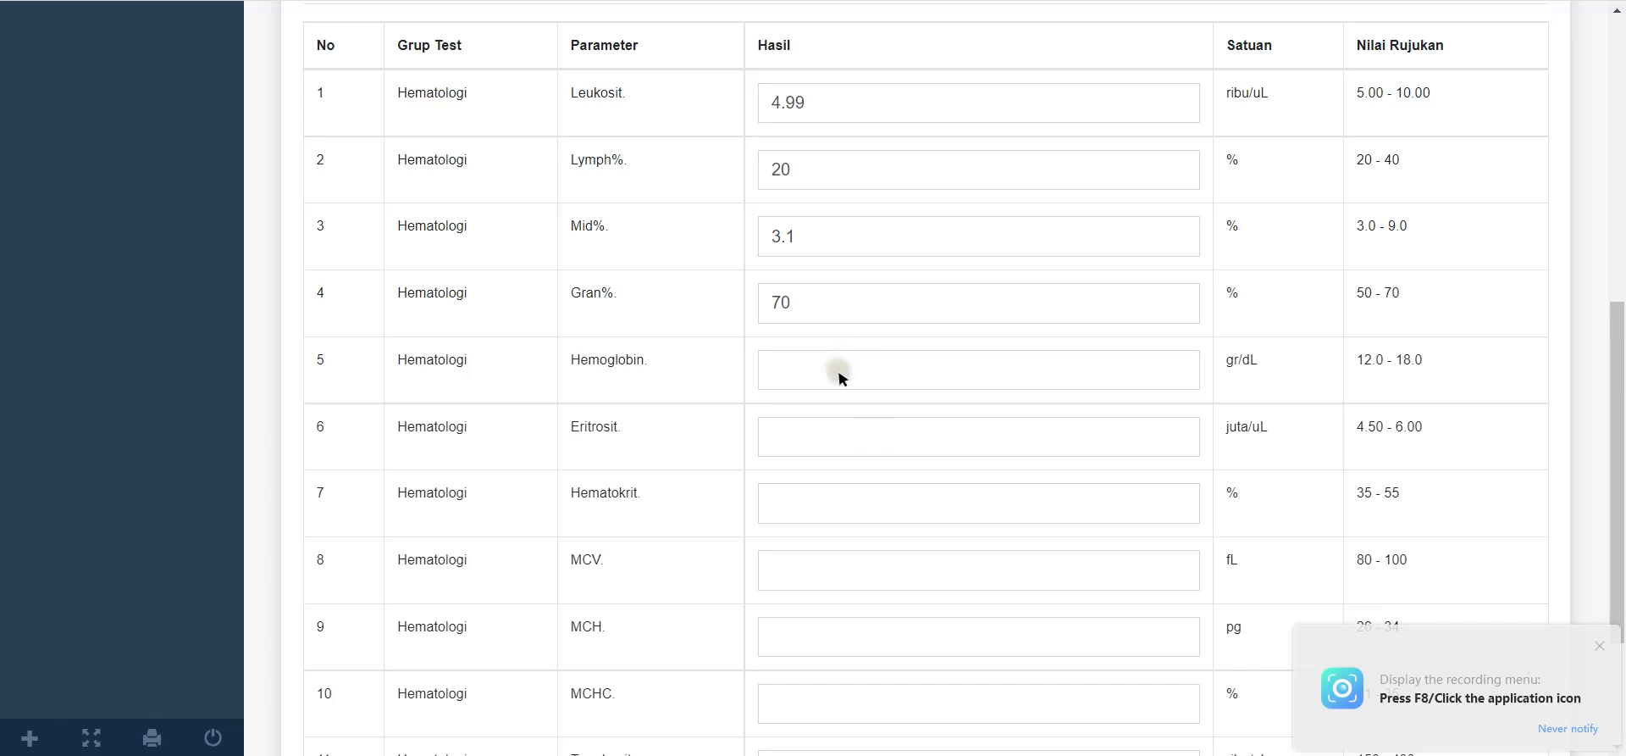
type("12")
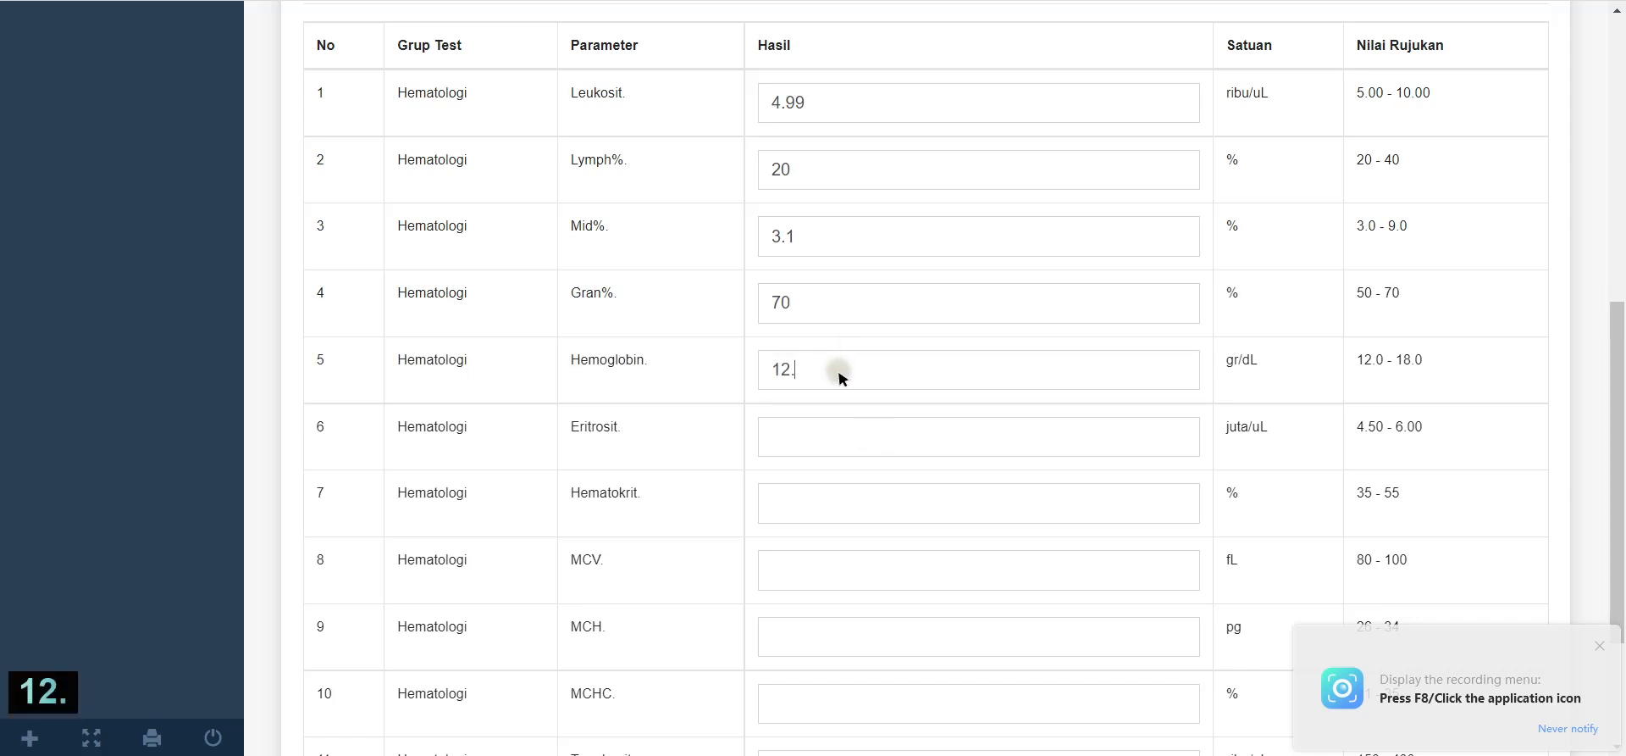
type(".1")
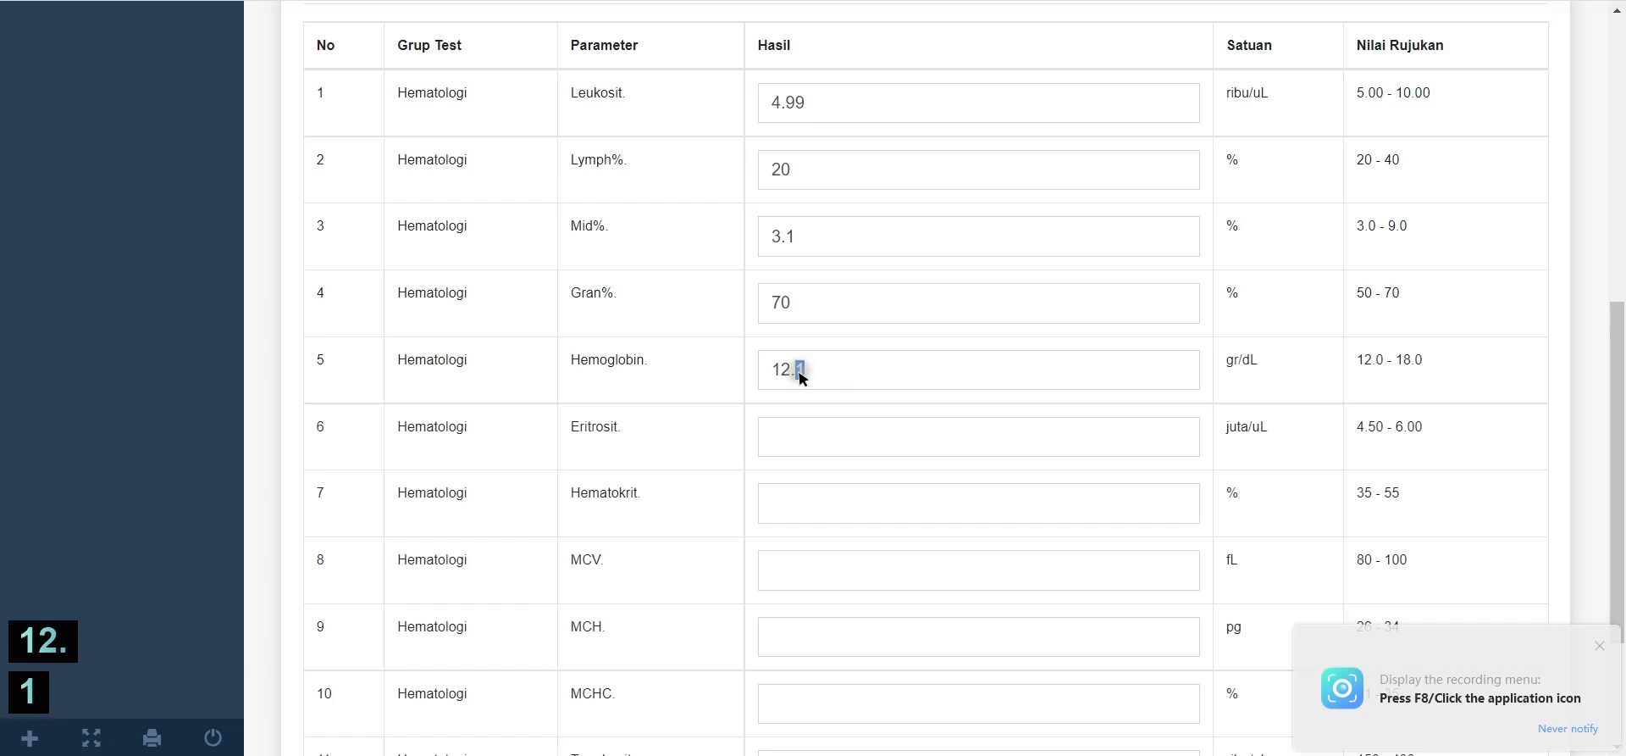
left_click_drag(1434, 357, 1354, 358)
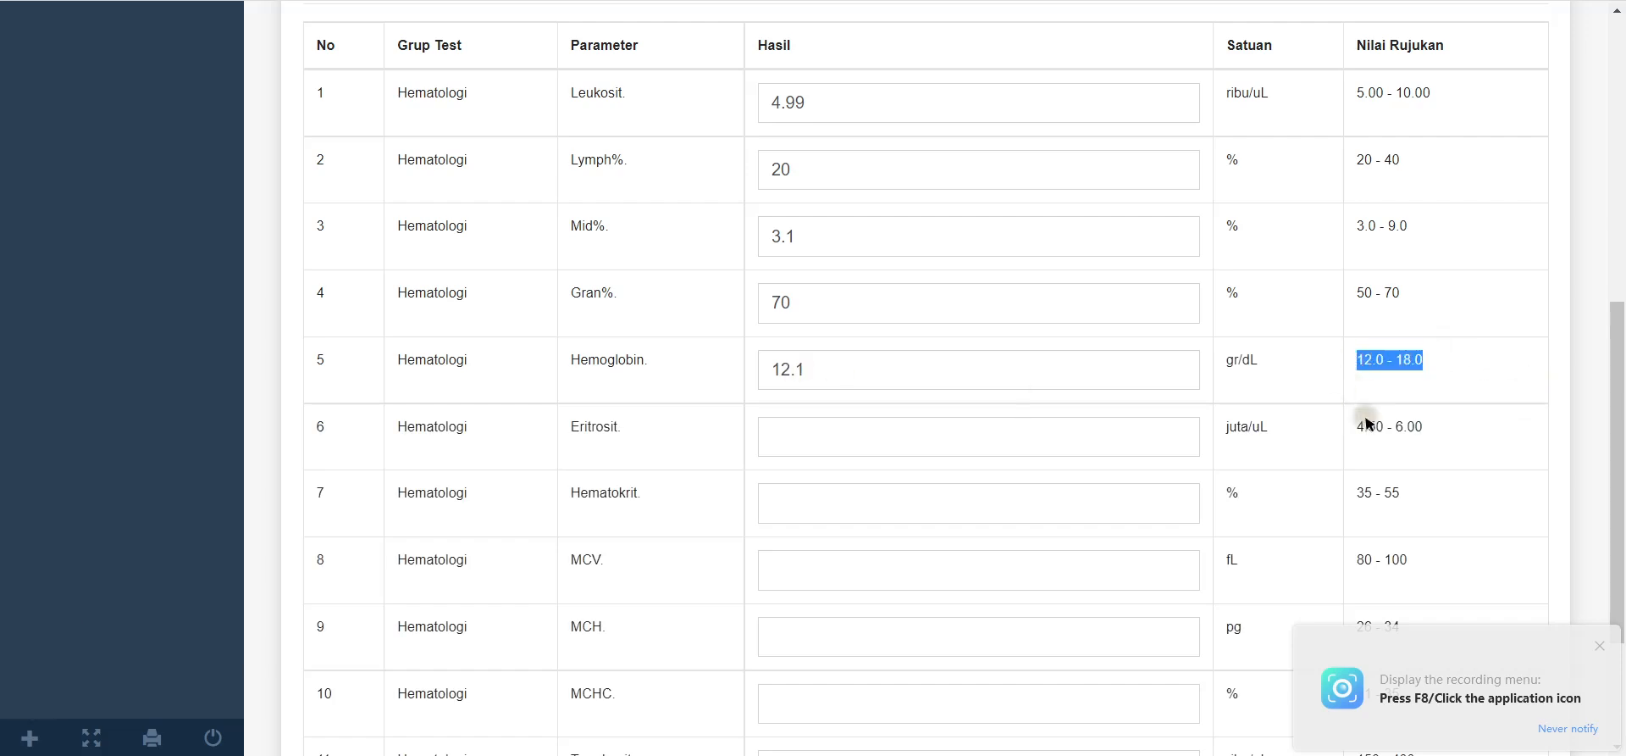
left_click_drag(1426, 426, 1414, 427)
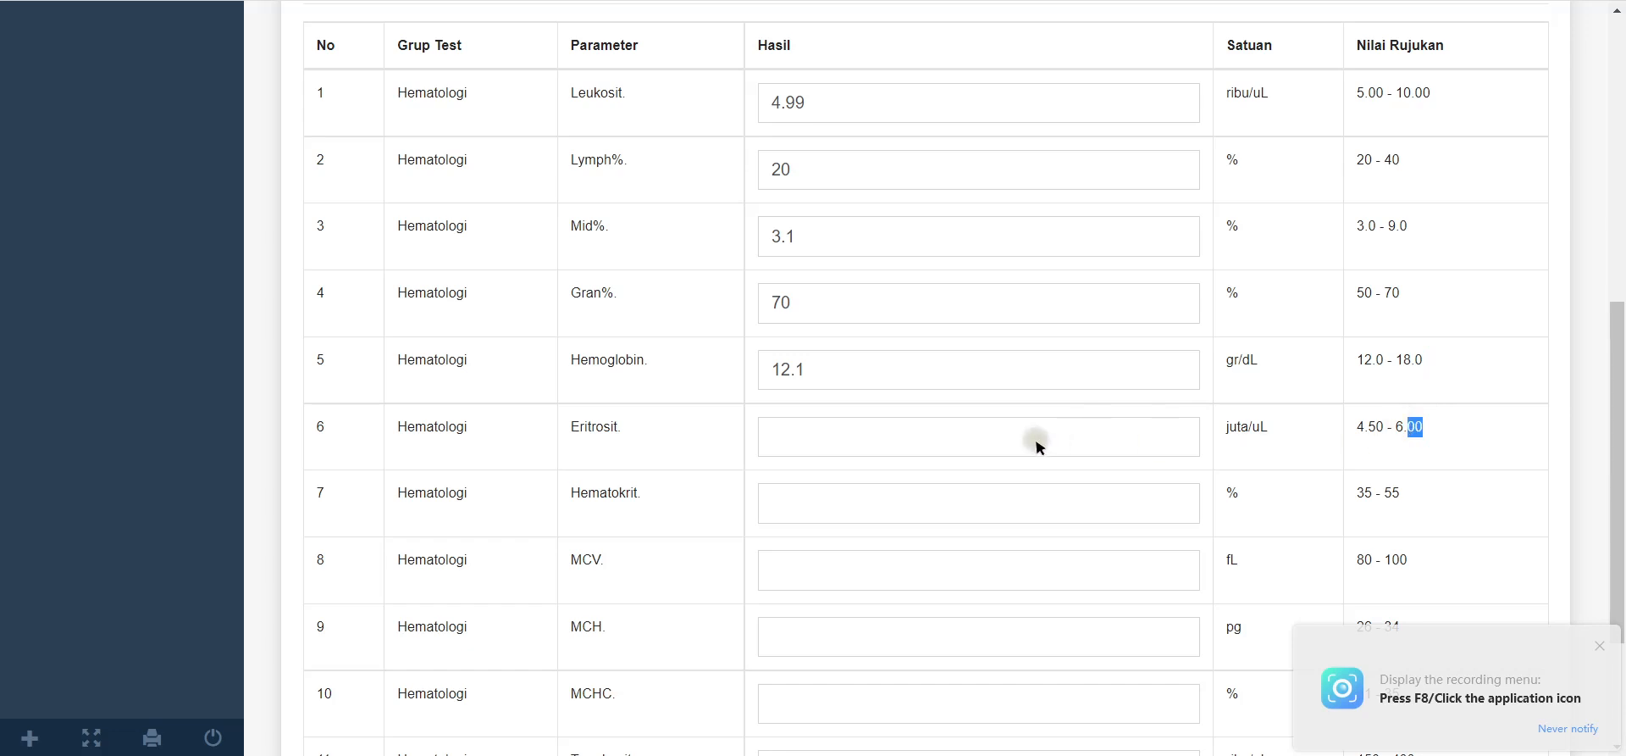
scroll(847, 440, "down", 2)
scroll(949, 322, "up", 2)
scroll(974, 382, "down", 2)
type("6.00")
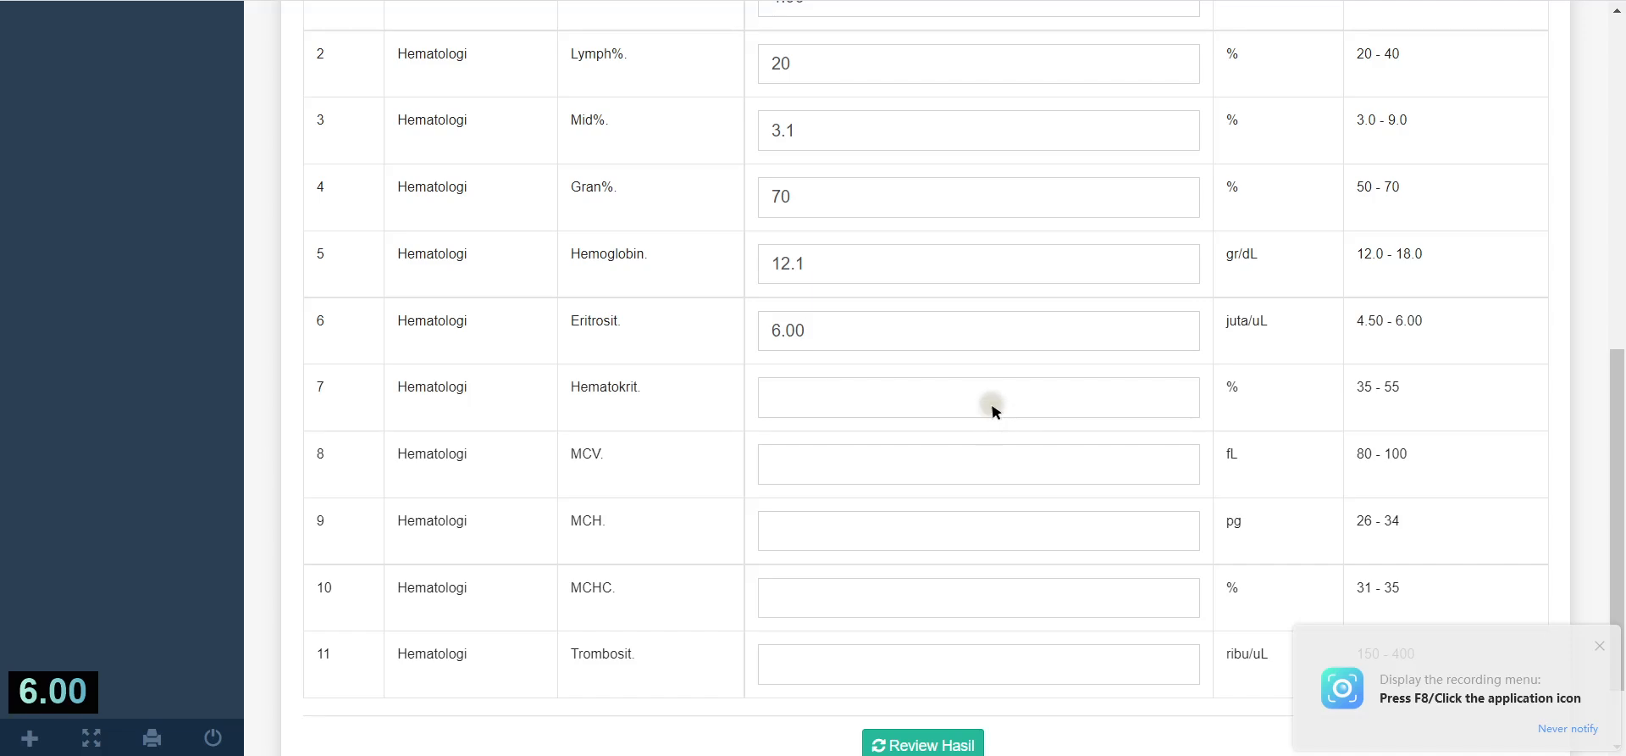
Step: Enter Hematokrit 35, MCV 80, MCH 26, MCHC 31 and Trombosit 223
left_click(993, 411)
type("35")
left_click(988, 470)
type("8")
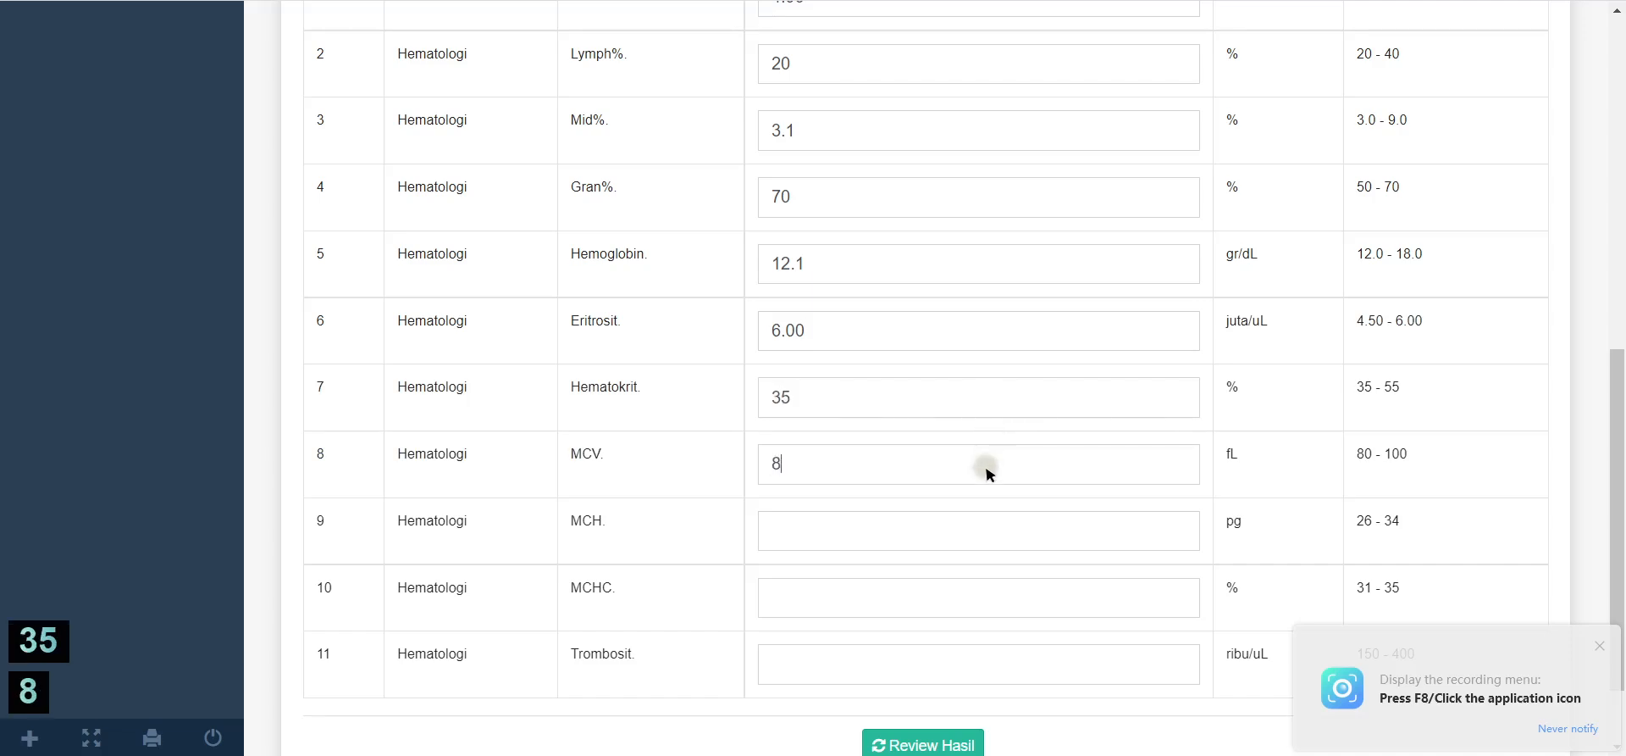
type("0")
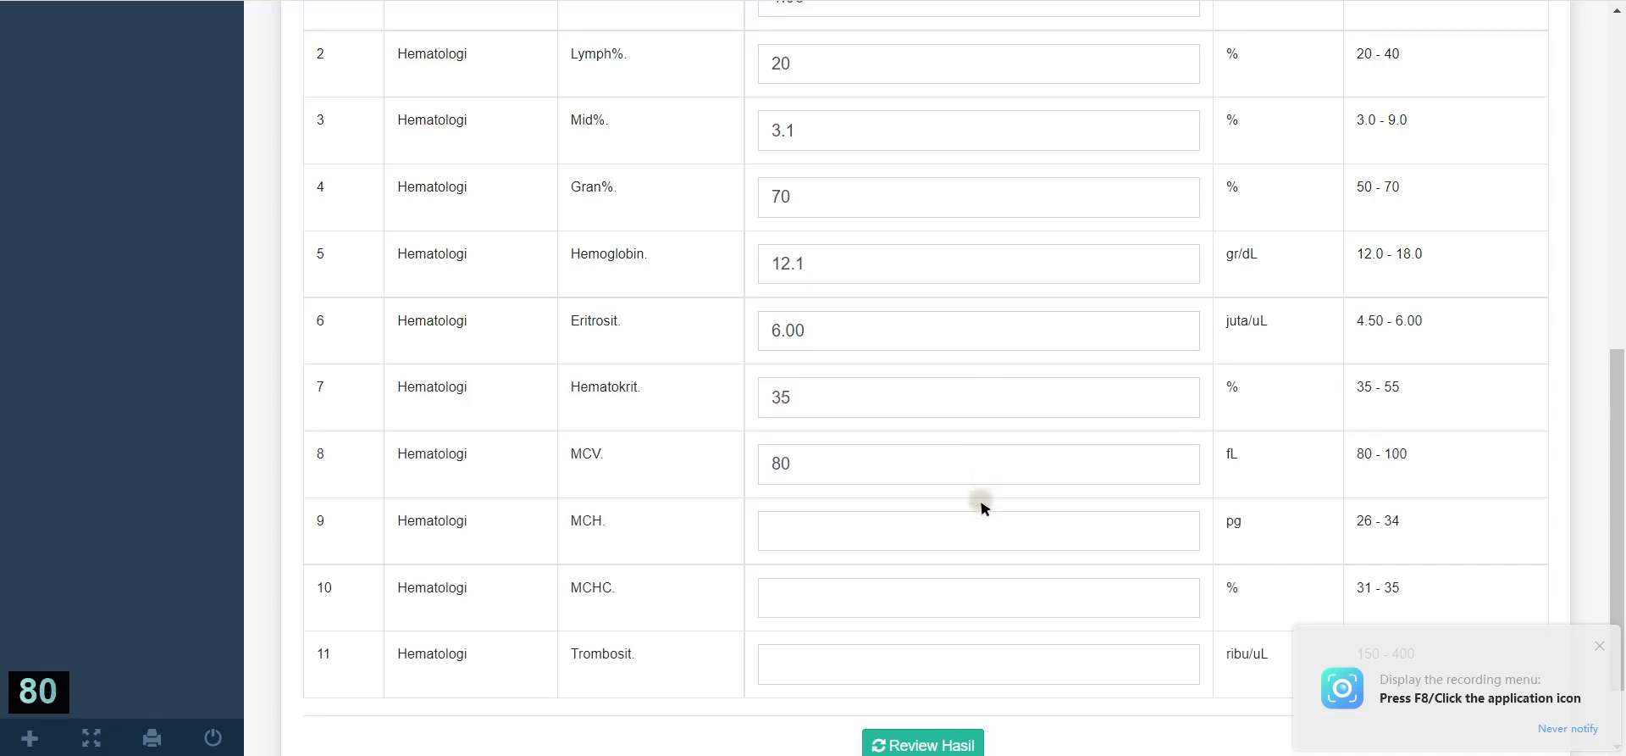
scroll(860, 545, "down", 2)
left_click(878, 424)
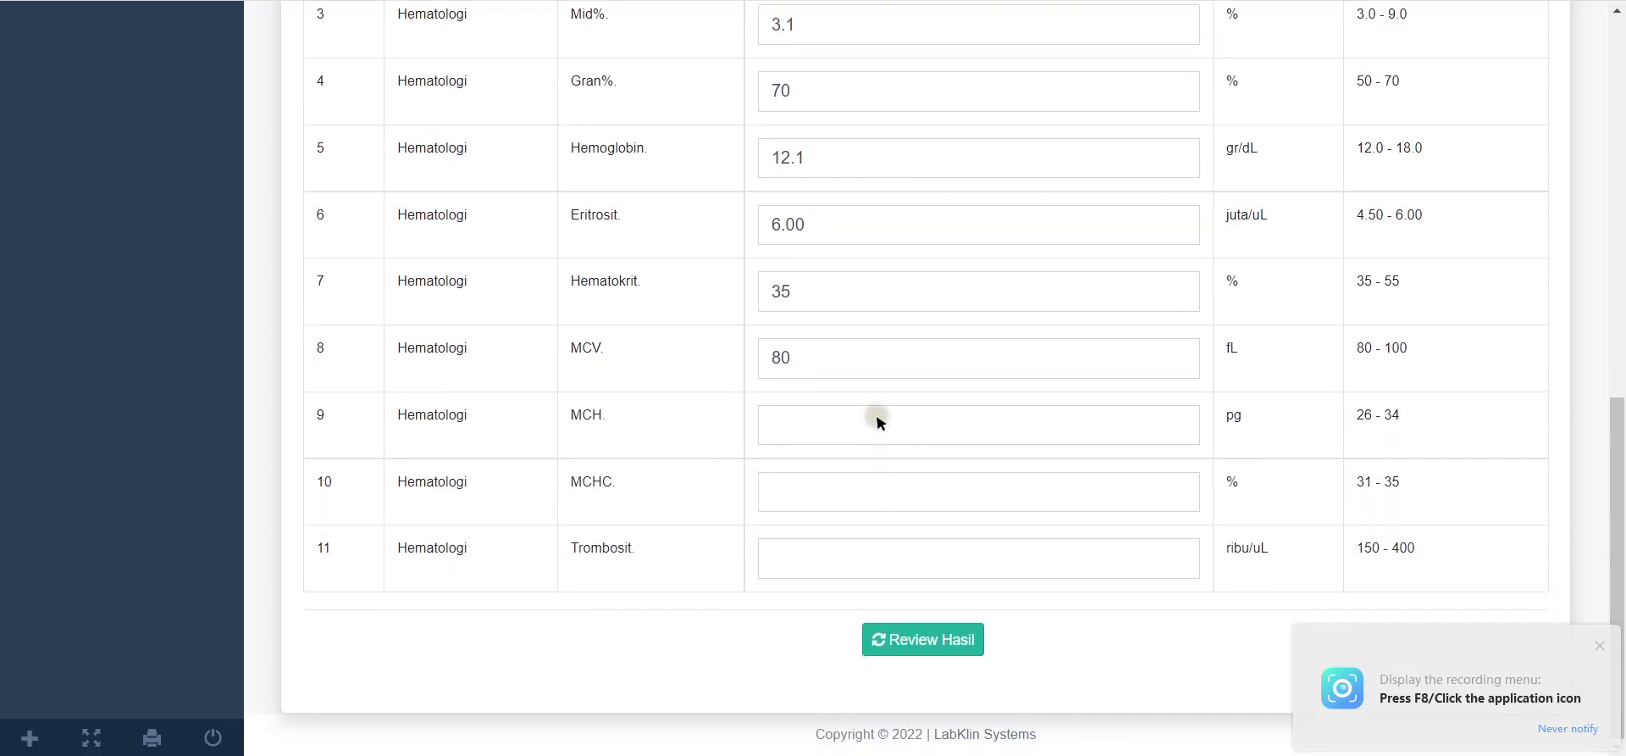
type("26")
left_click(875, 477)
type("31")
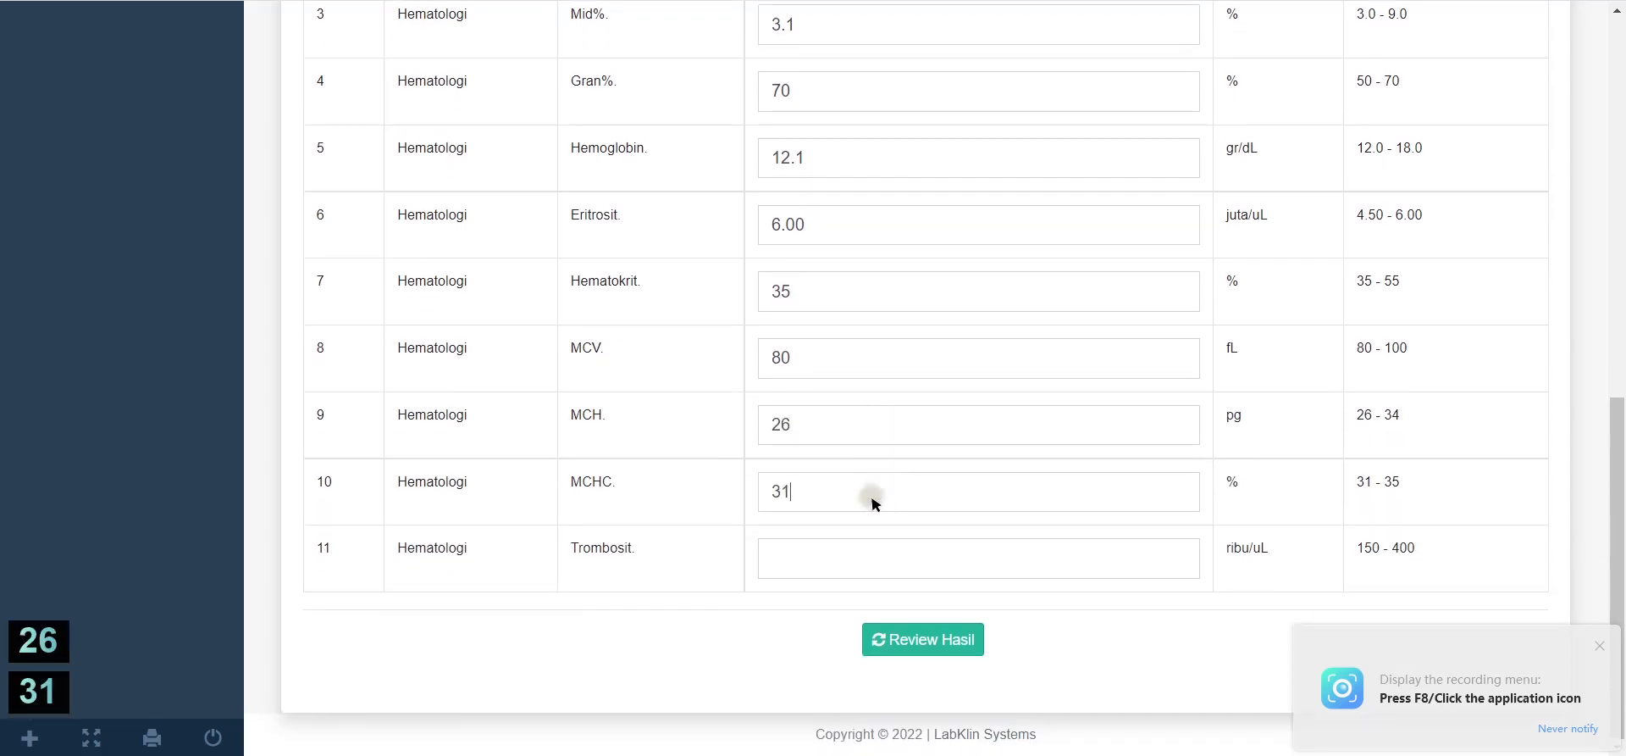
left_click(876, 542)
type("223")
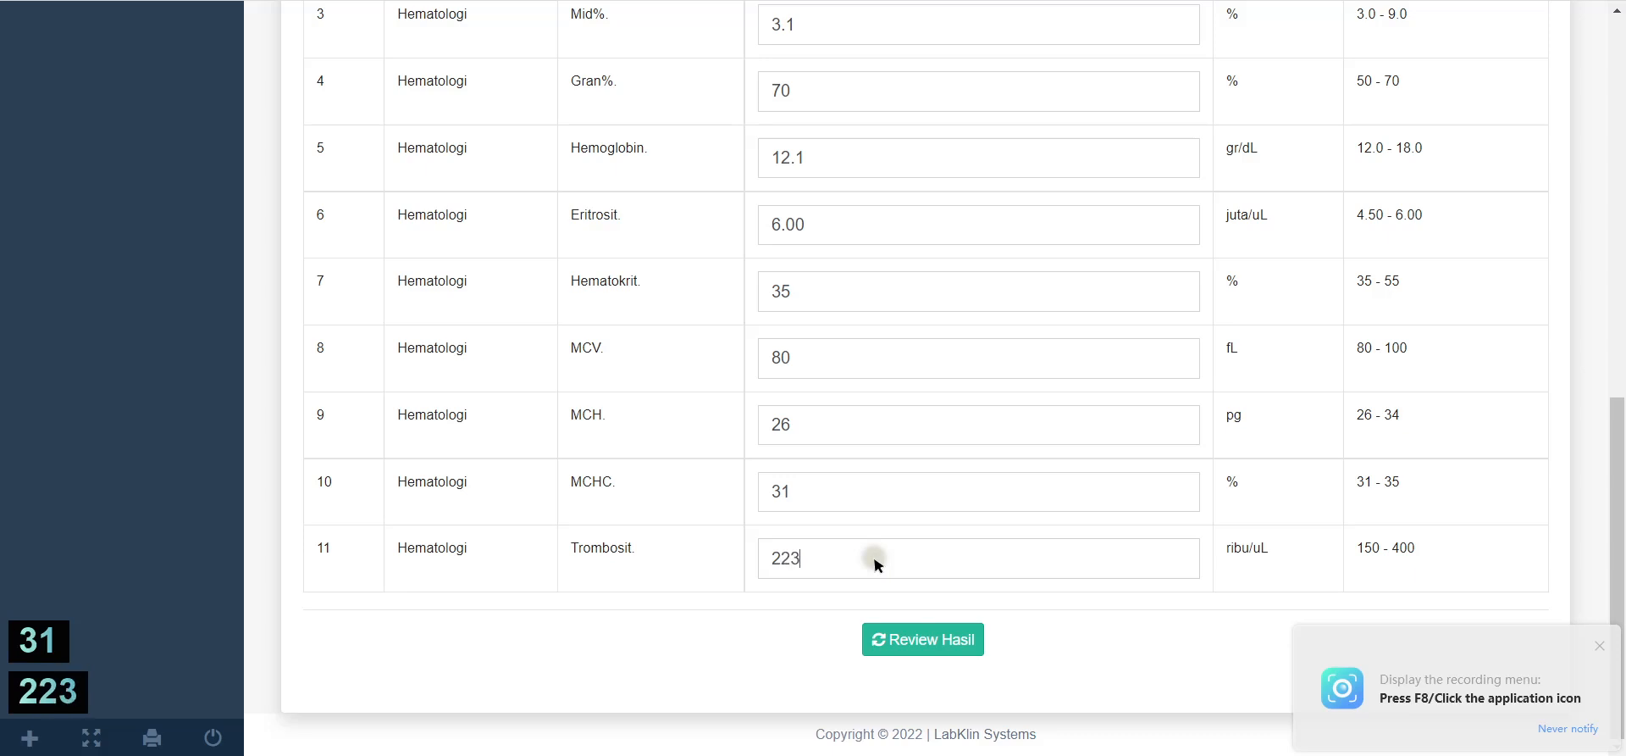
left_click(773, 627)
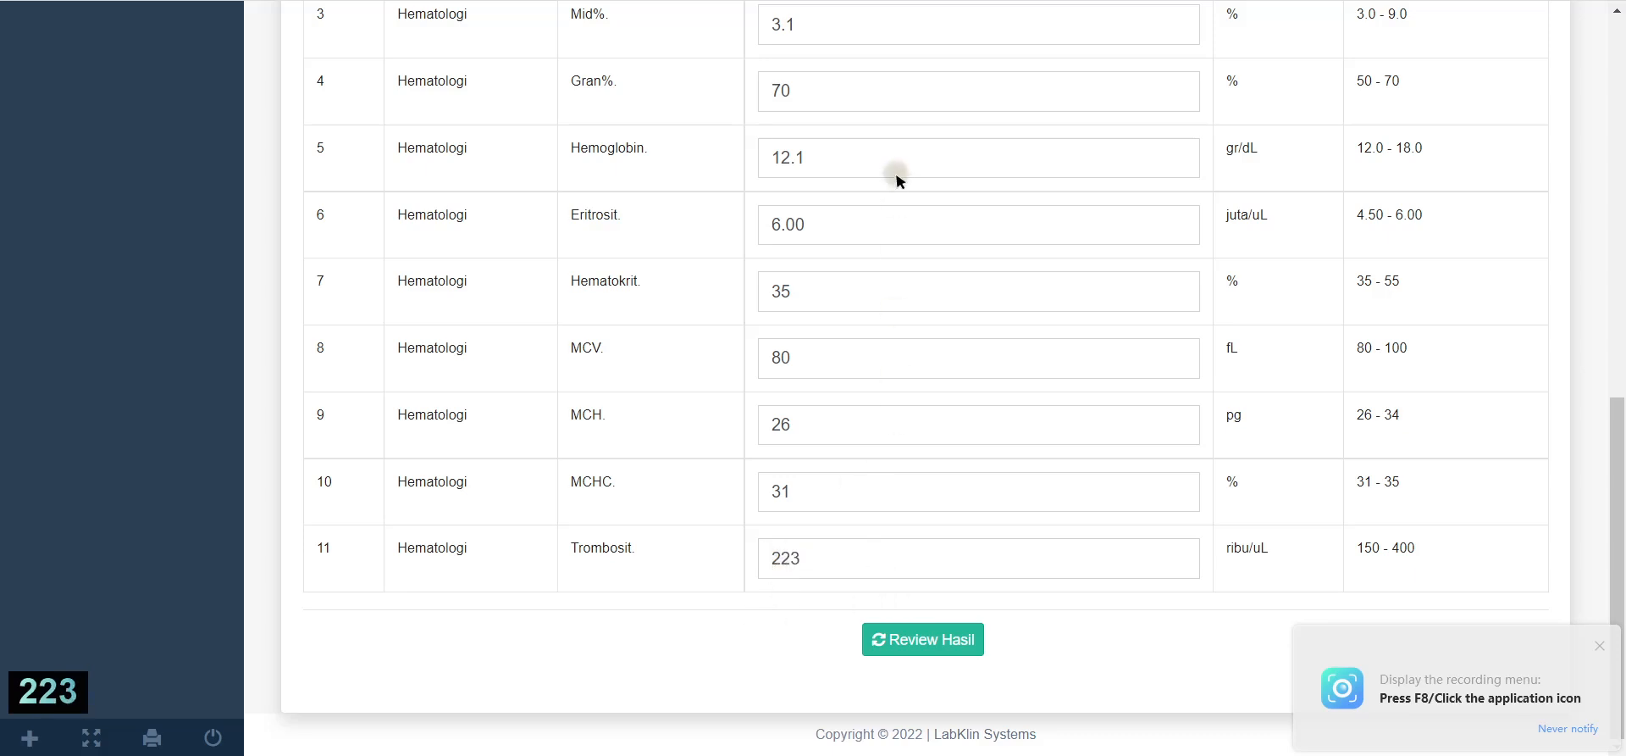
scroll(897, 175, "up", 8)
scroll(897, 178, "down", 8)
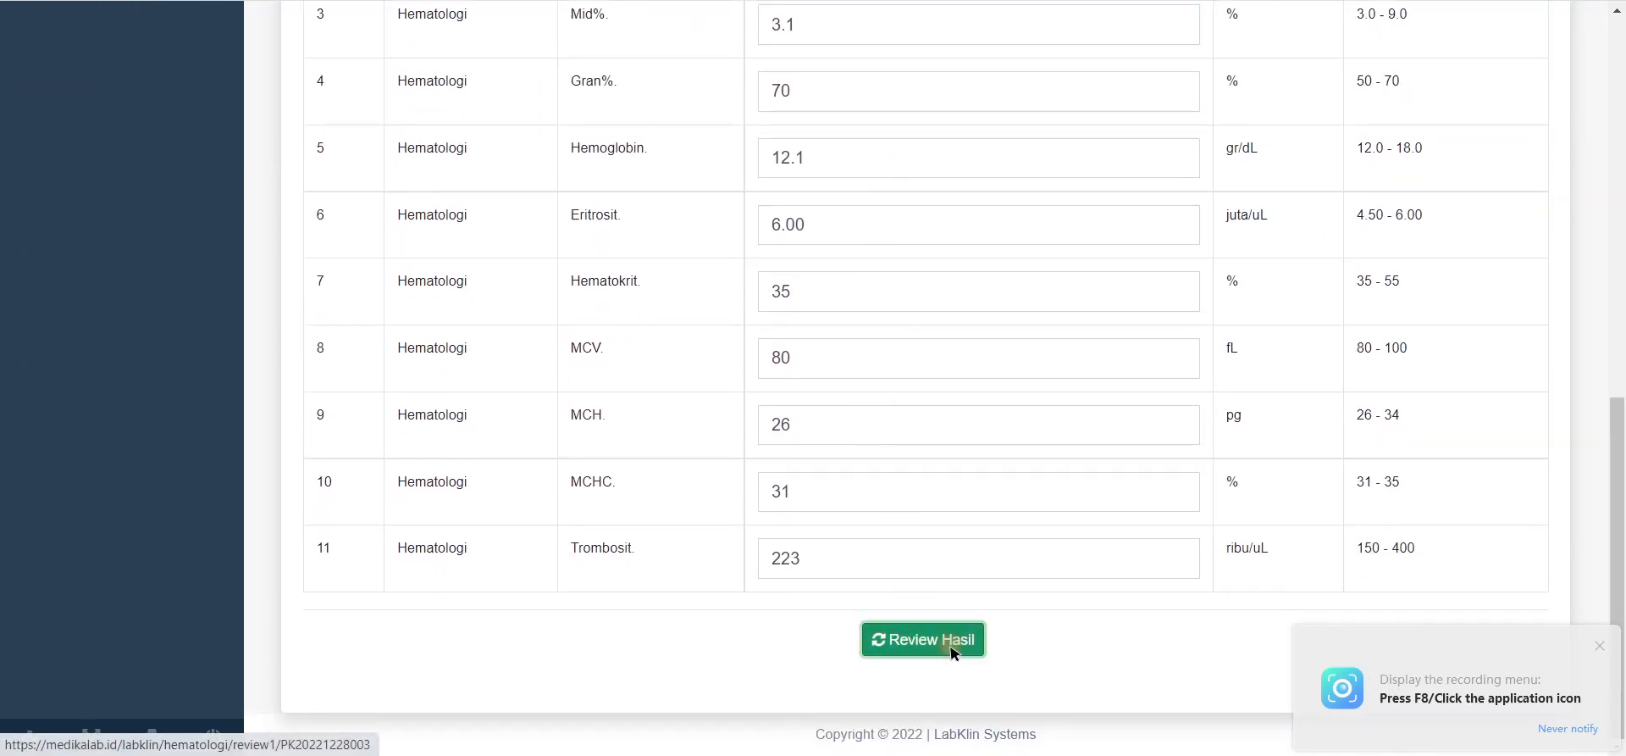
Step: Review the results with Leukosit 4.99 flagged L, then save and confirm them
left_click(948, 643)
scroll(938, 549, "down", 6)
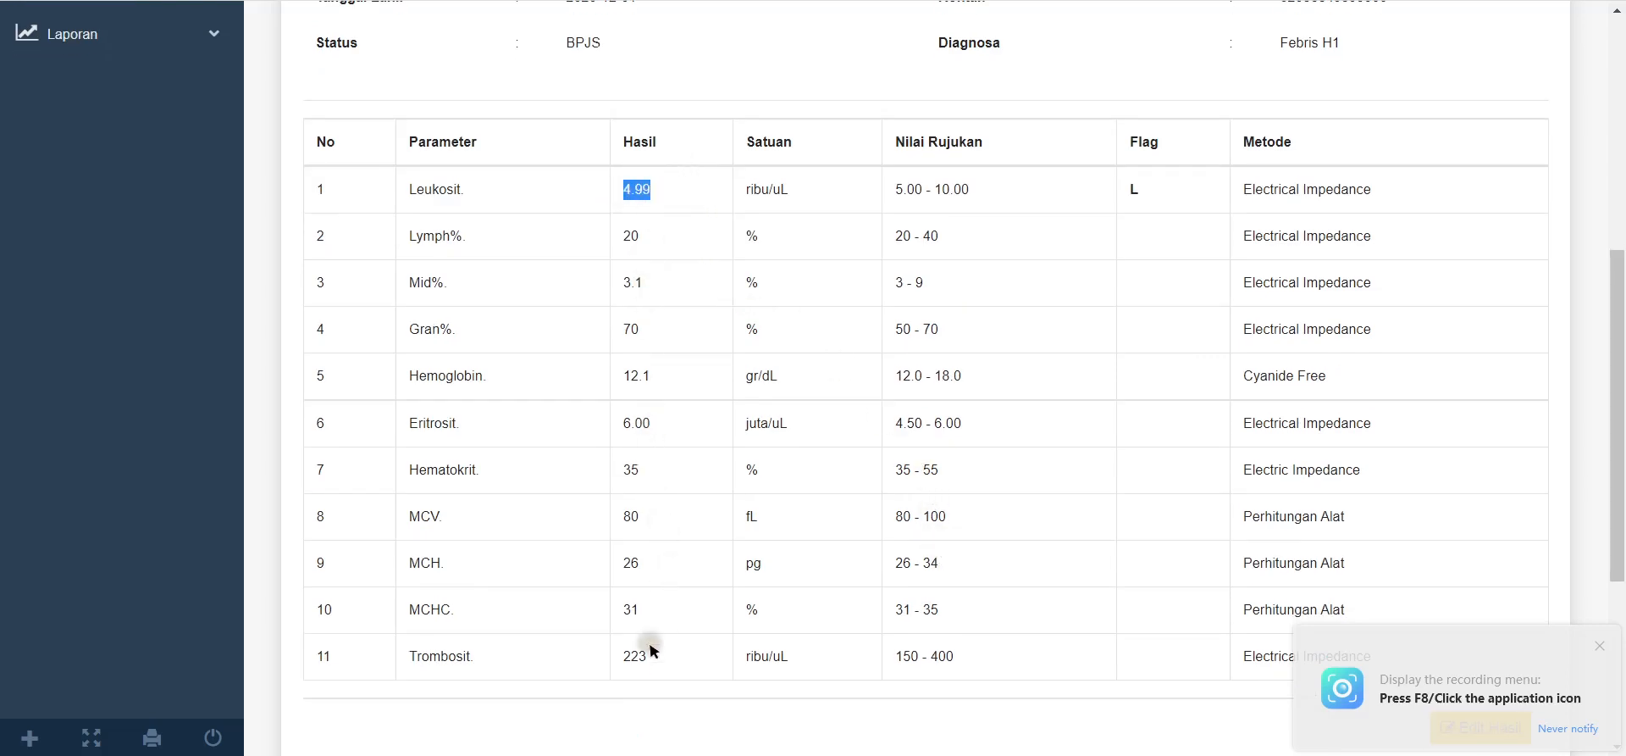
left_click(659, 665)
scroll(943, 525, "down", 4)
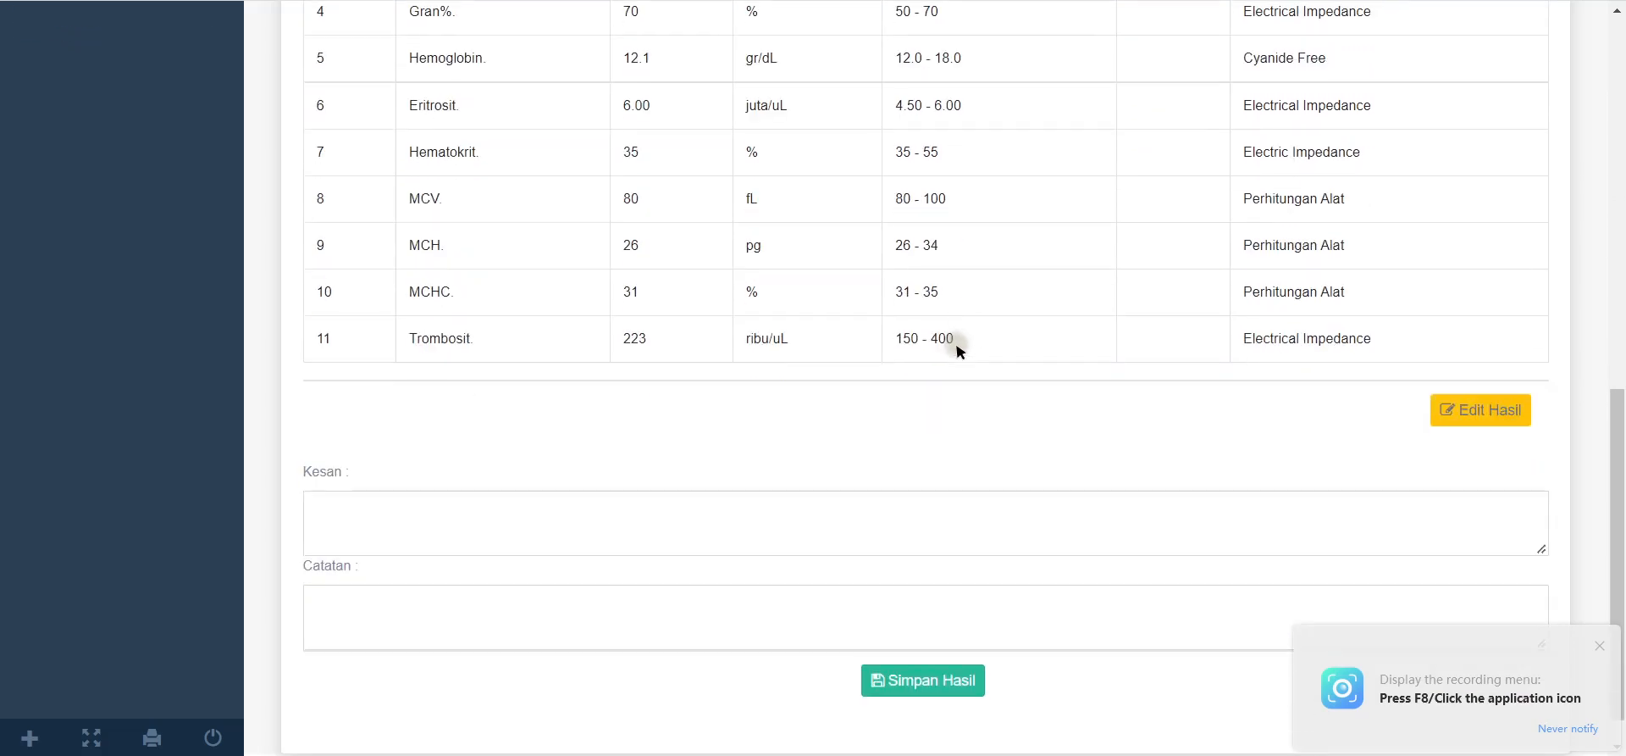
scroll(723, 373, "up", 2)
scroll(833, 434, "down", 3)
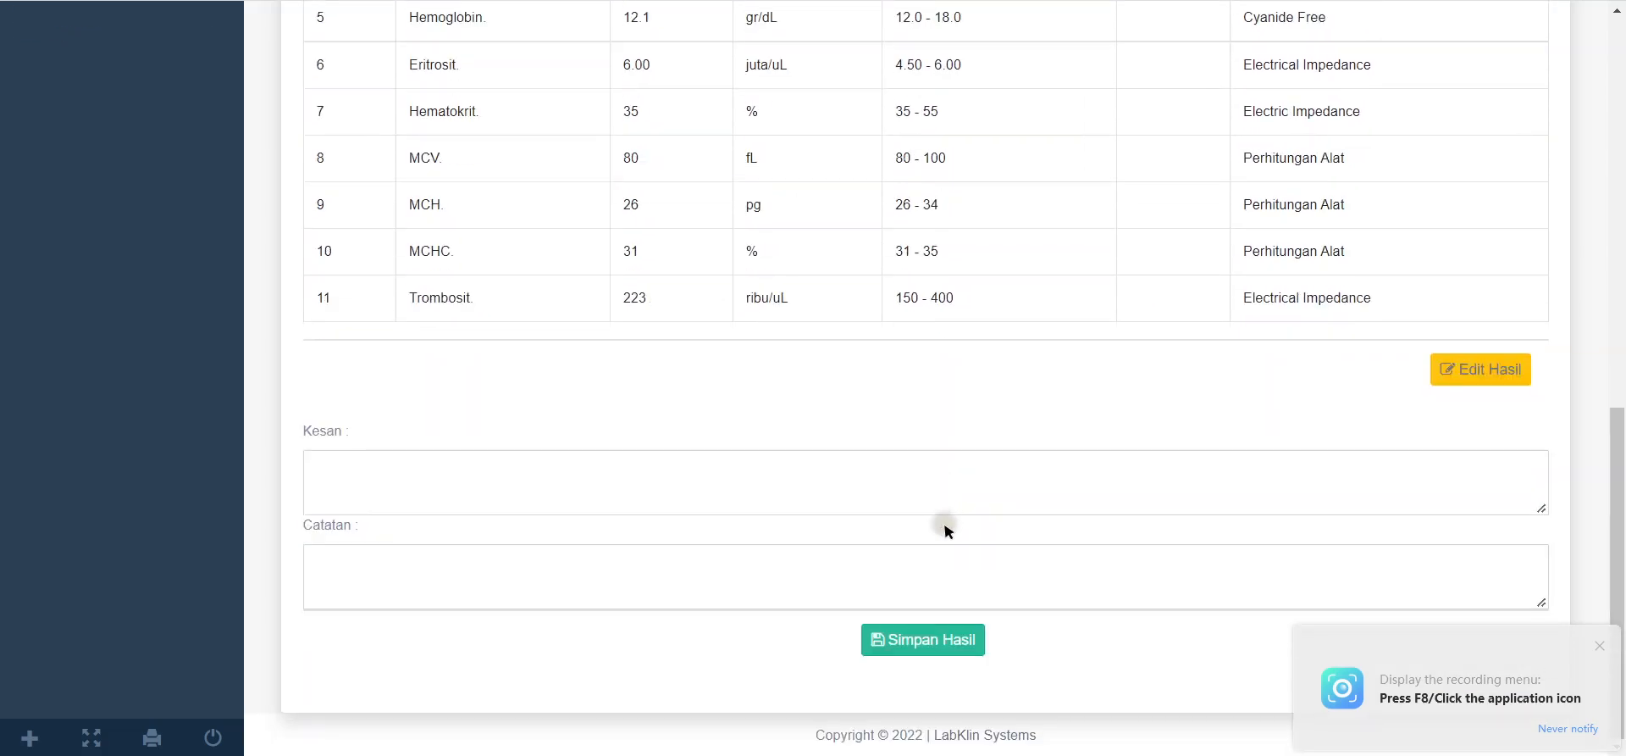
left_click(962, 641)
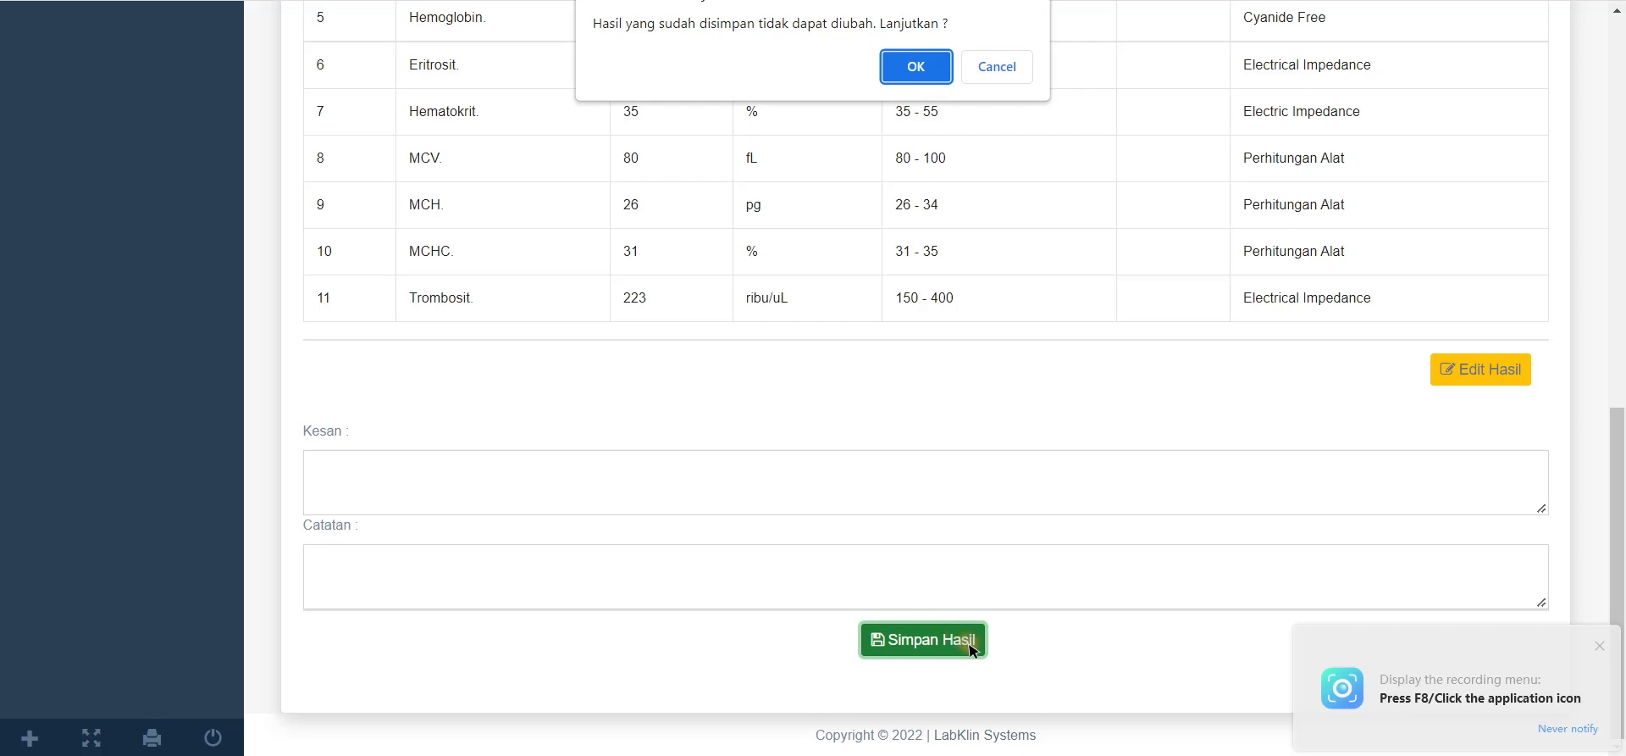
left_click(899, 64)
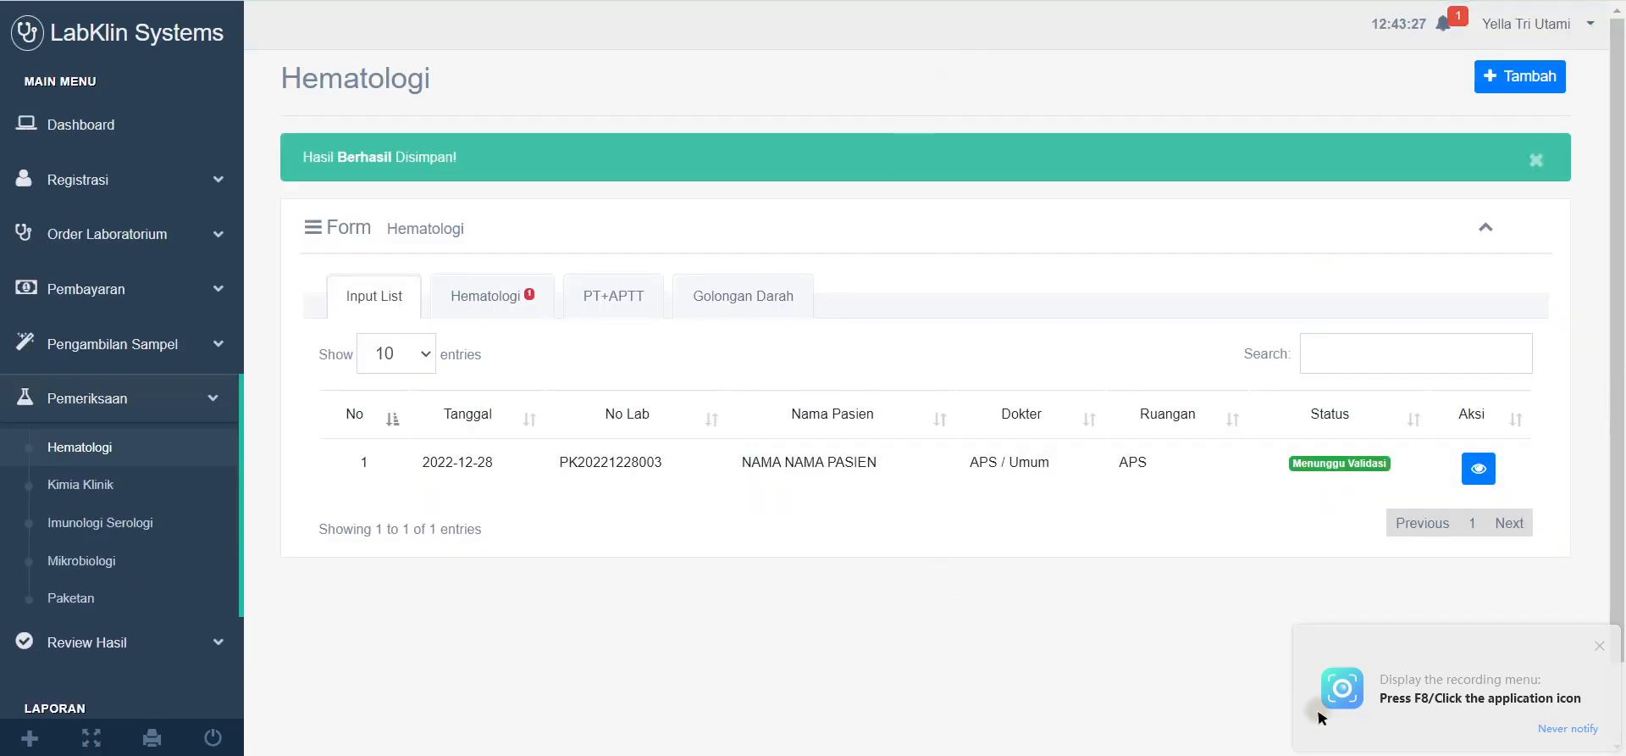
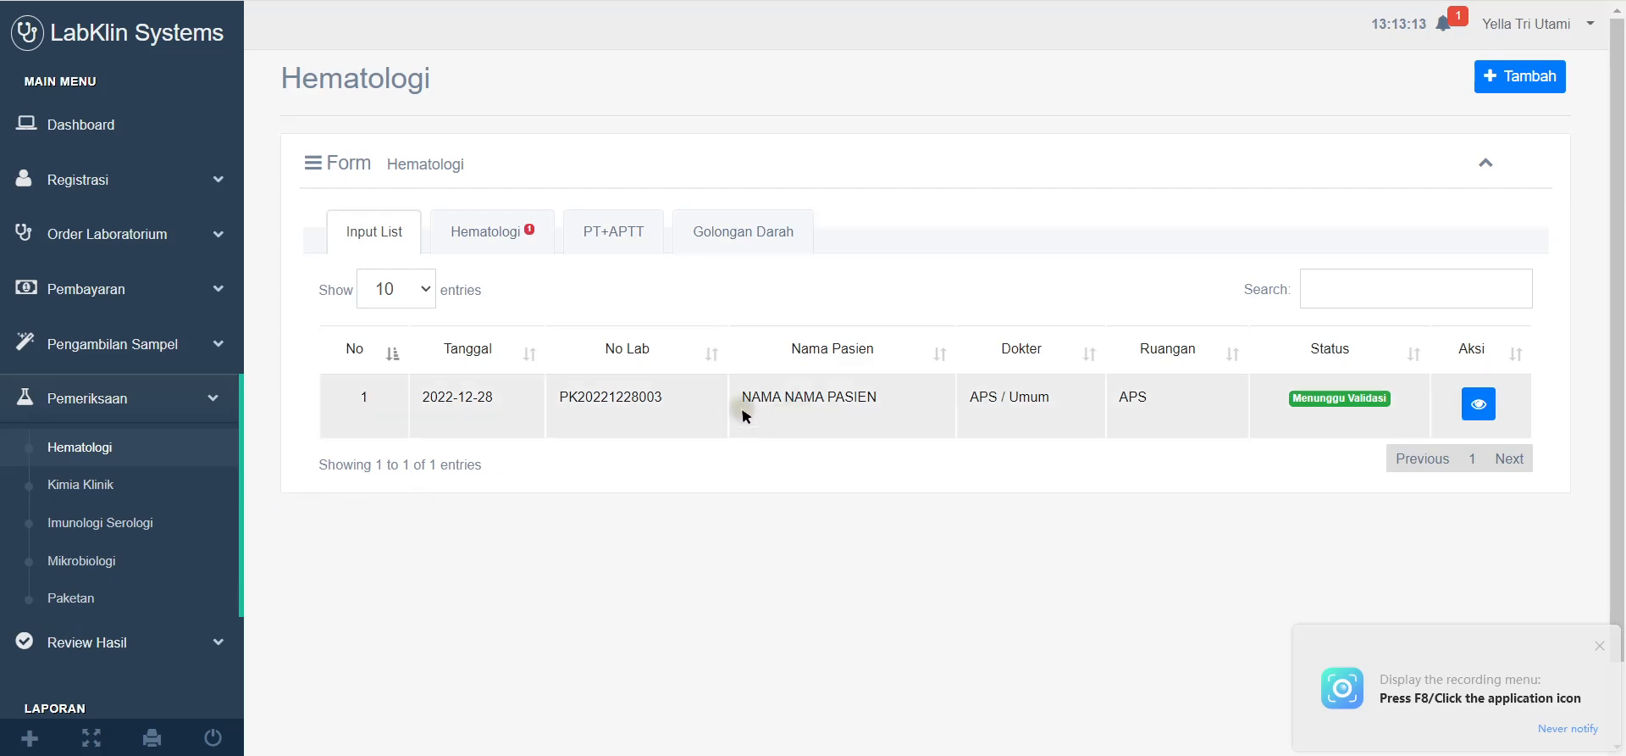
Step: Open the Imunologi Serologi test list and start result entry for the patient's order
left_click_drag(742, 400, 896, 399)
left_click(653, 511)
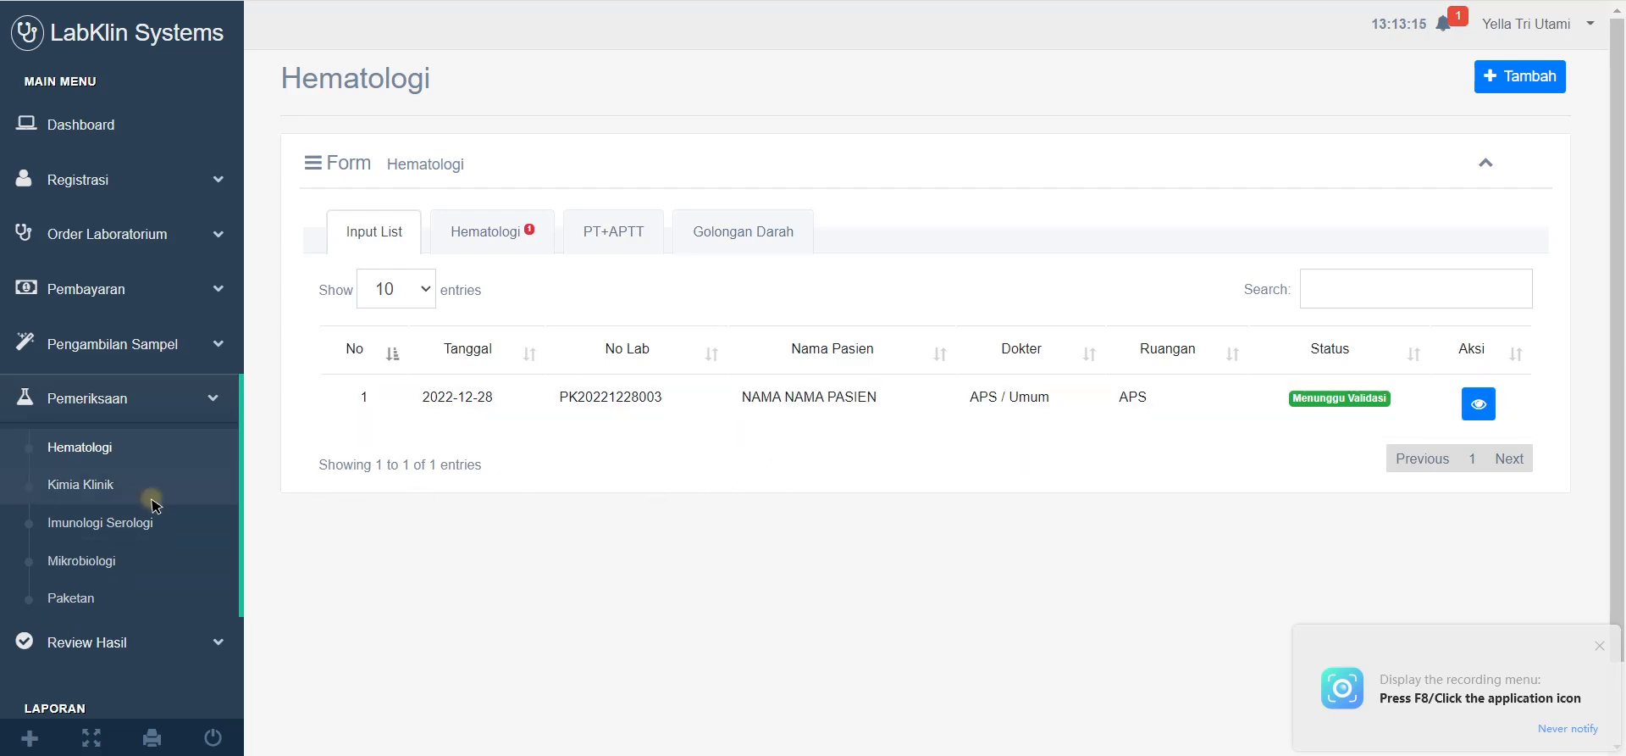
left_click(120, 490)
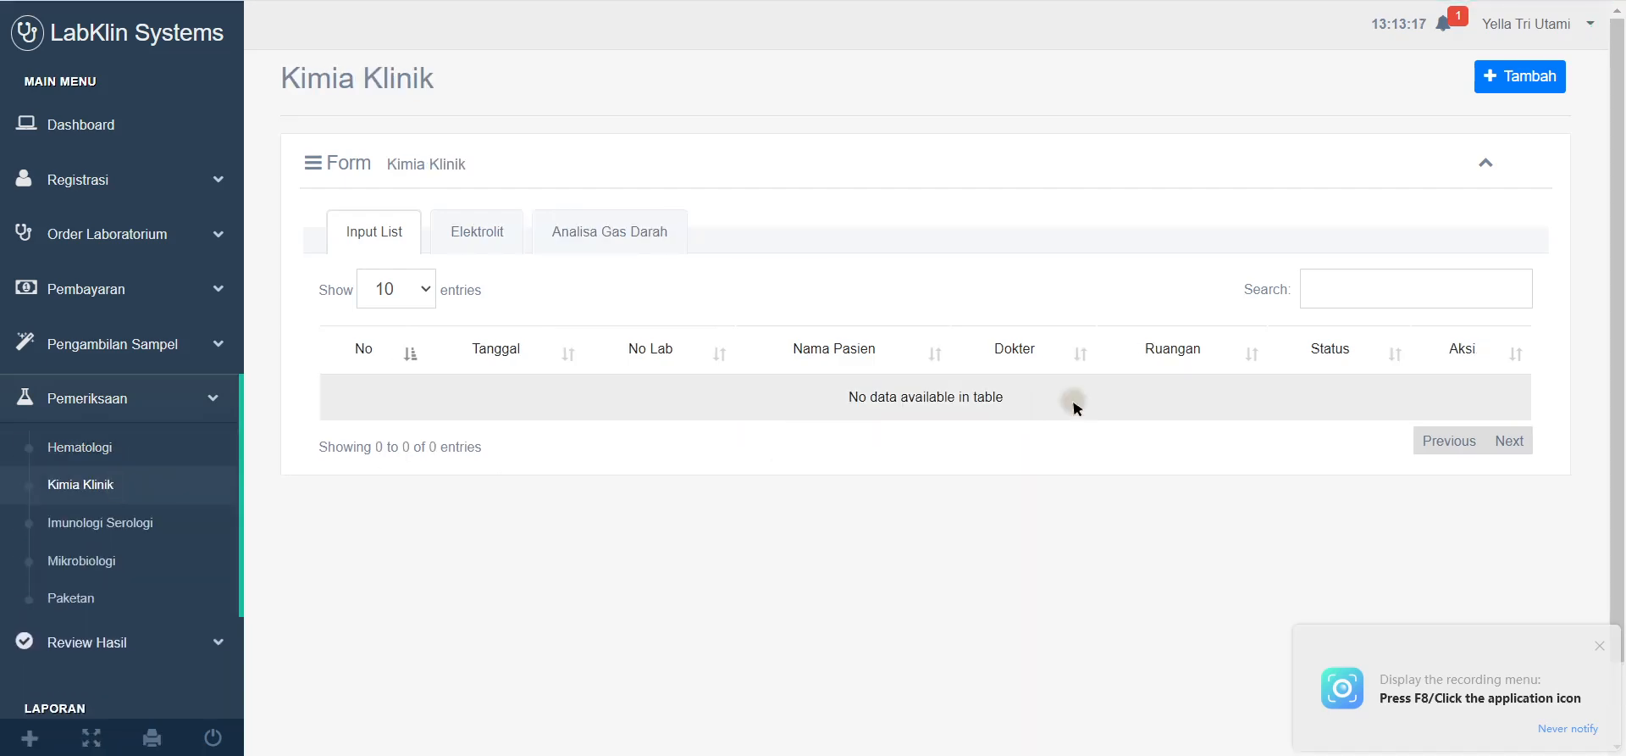
left_click(126, 523)
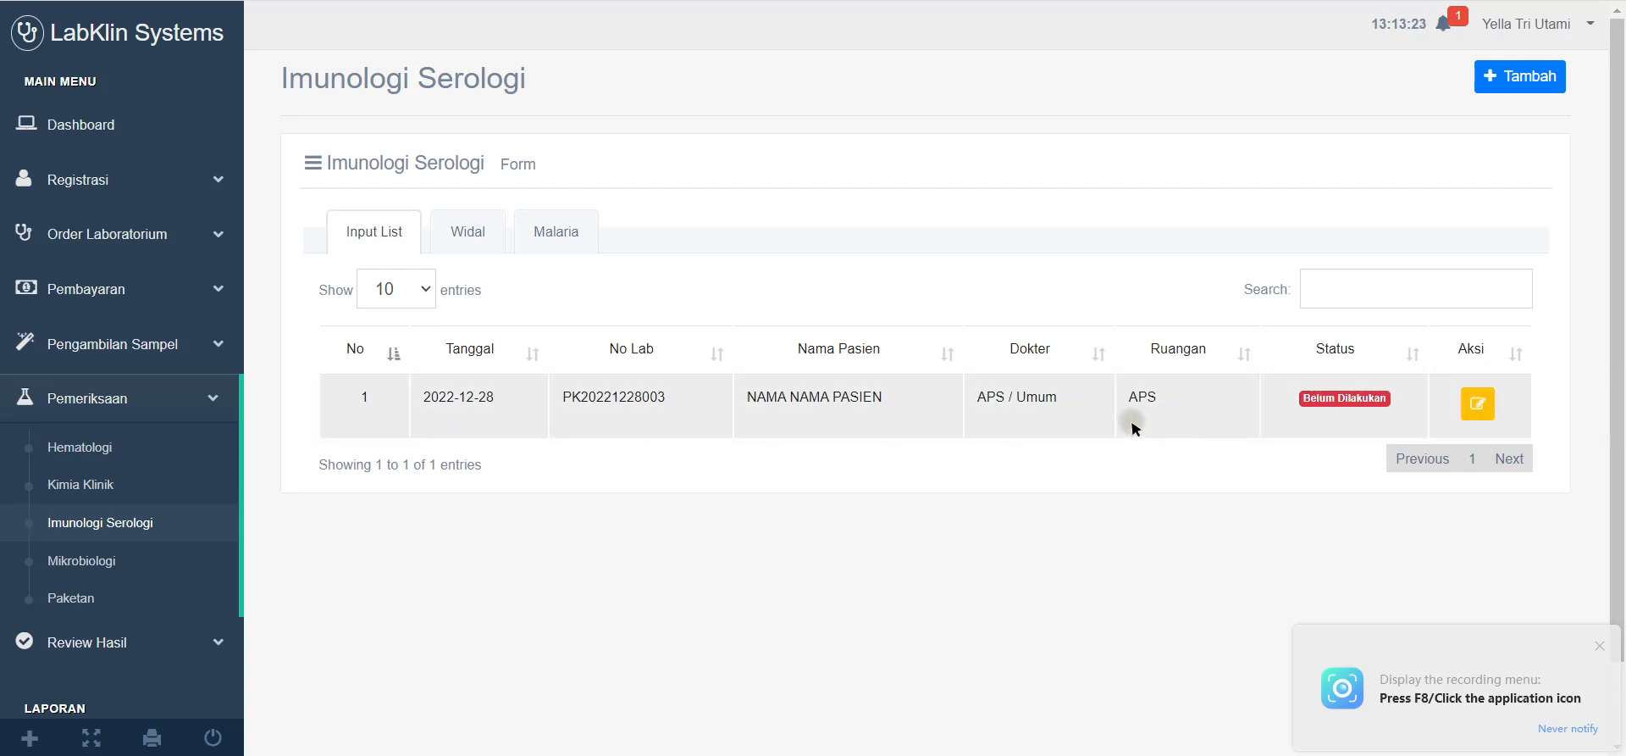
left_click(1478, 405)
Step: Set the Ns1Ag Dengue result to Positif, review it, and save it
scroll(860, 441, "down", 1)
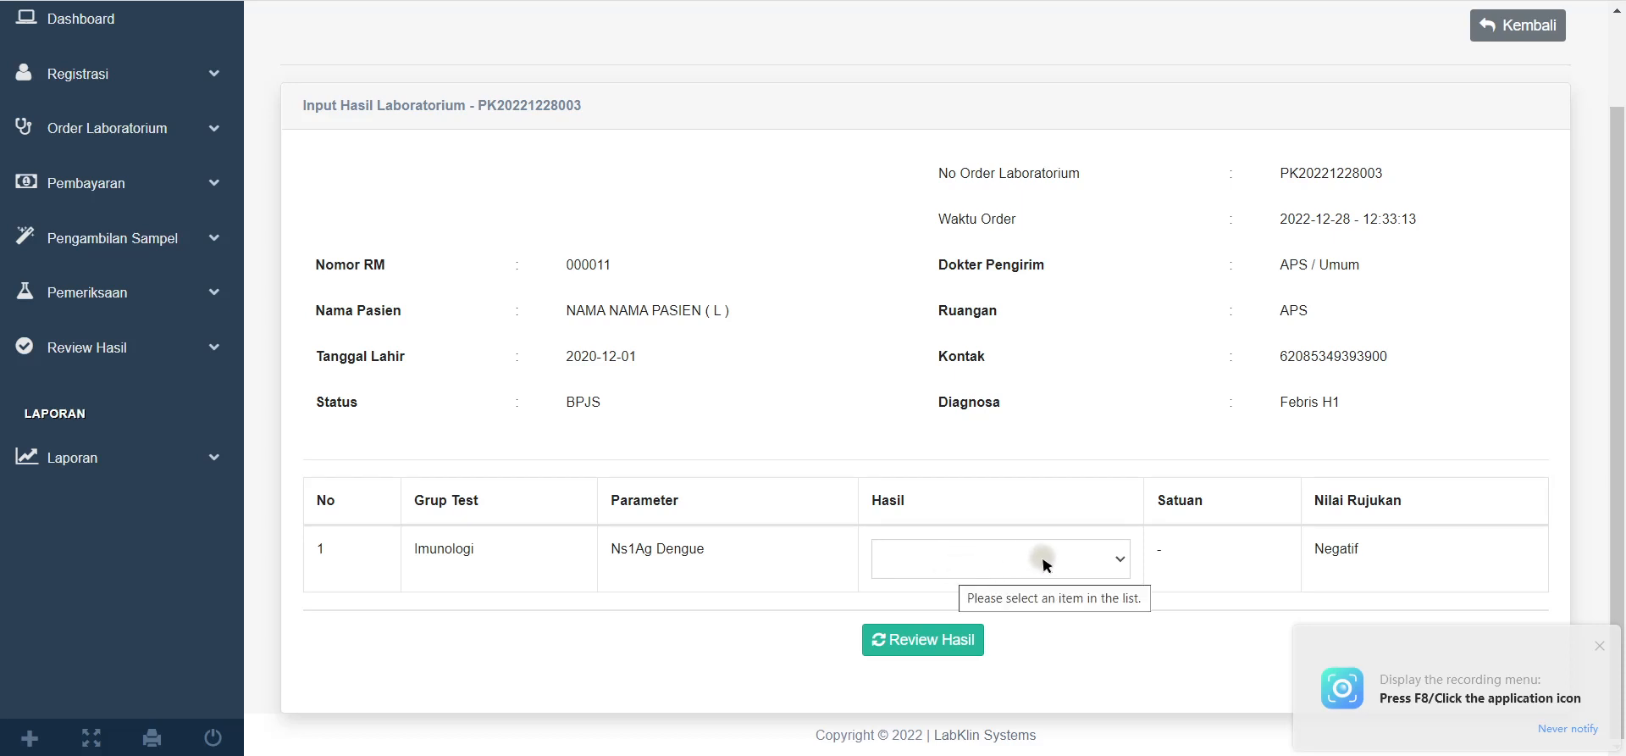
left_click(1097, 556)
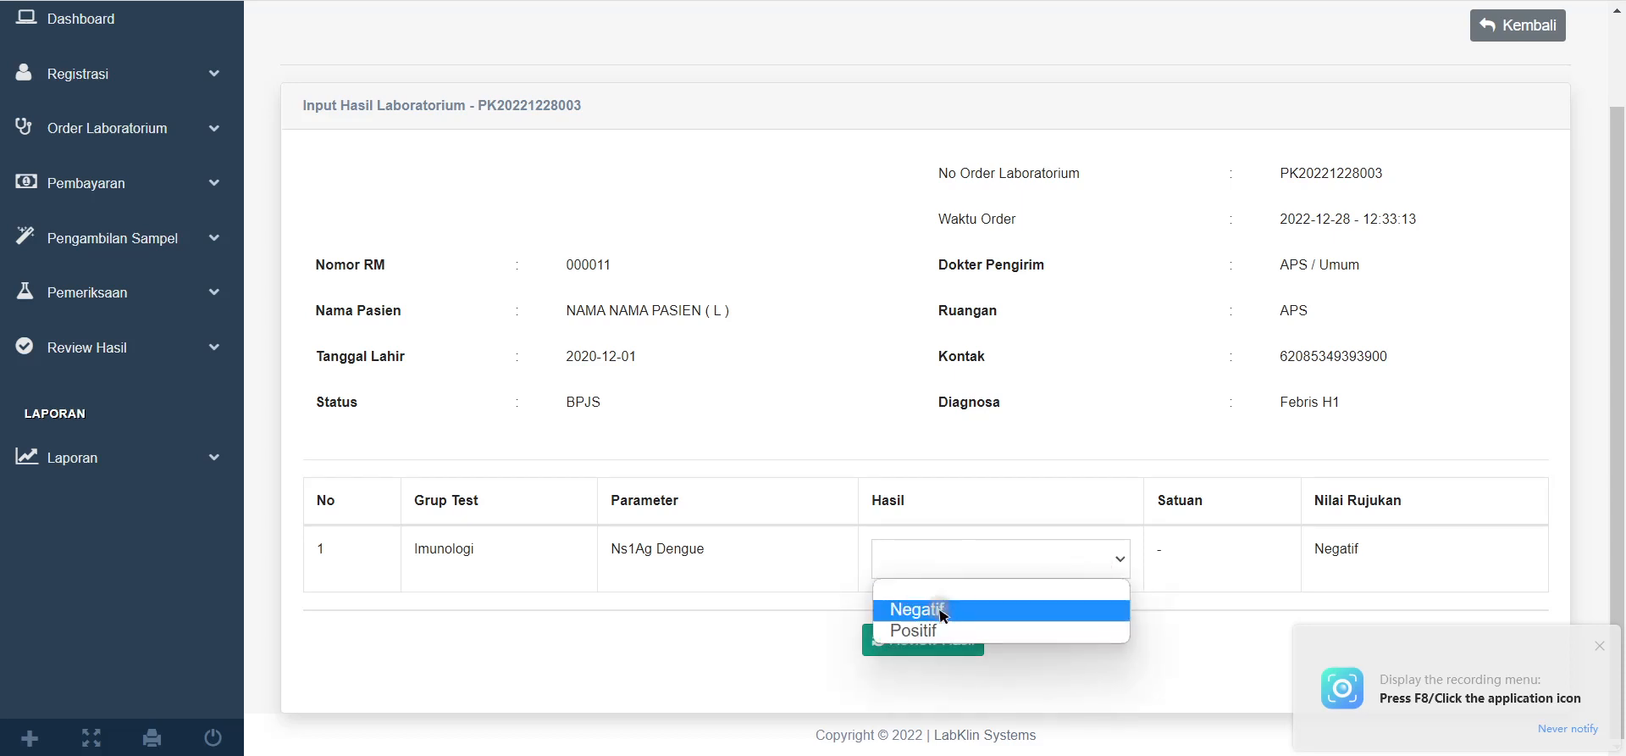
left_click(931, 631)
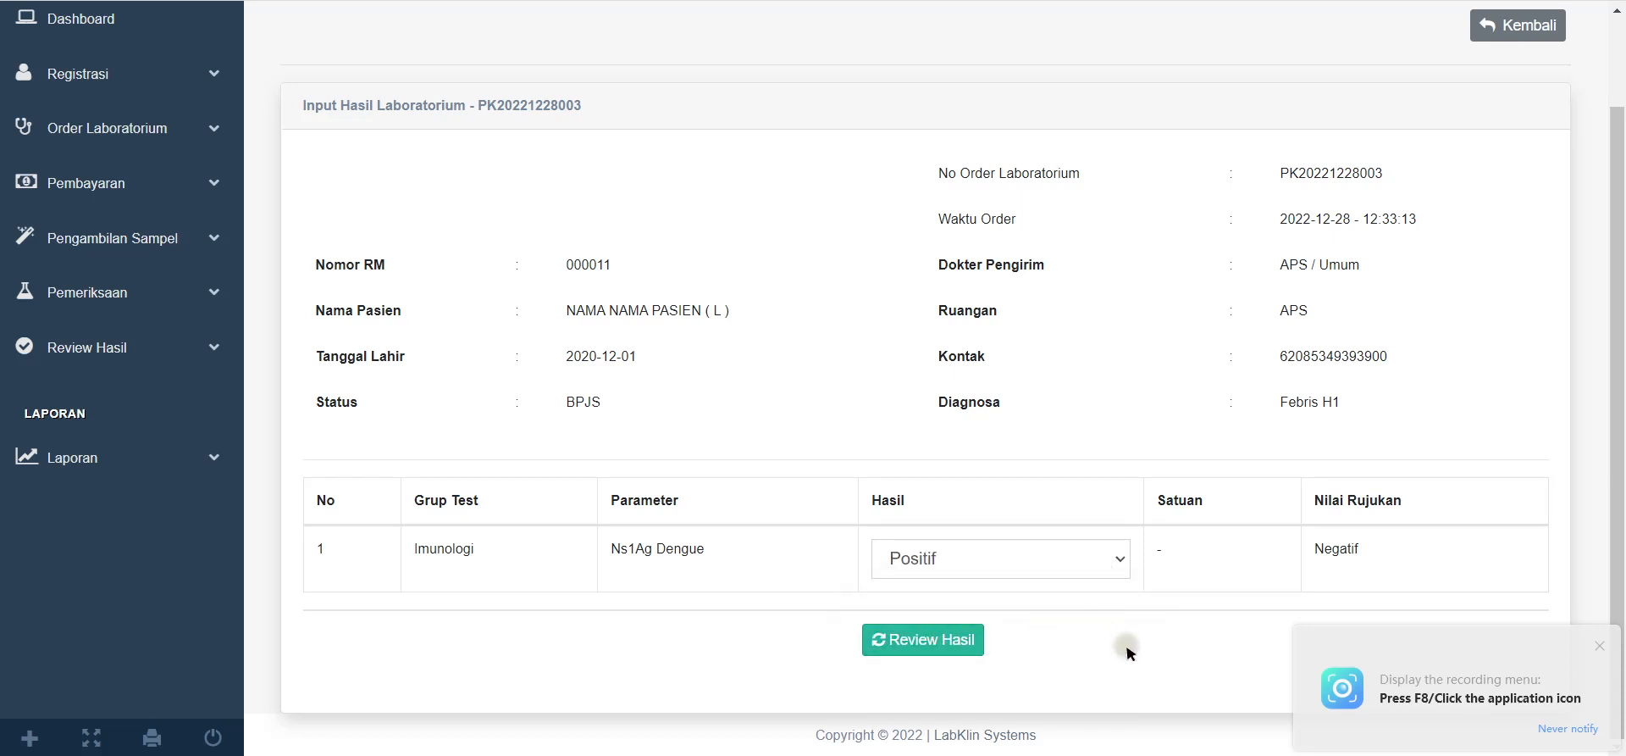
left_click(952, 654)
scroll(923, 593, "down", 5)
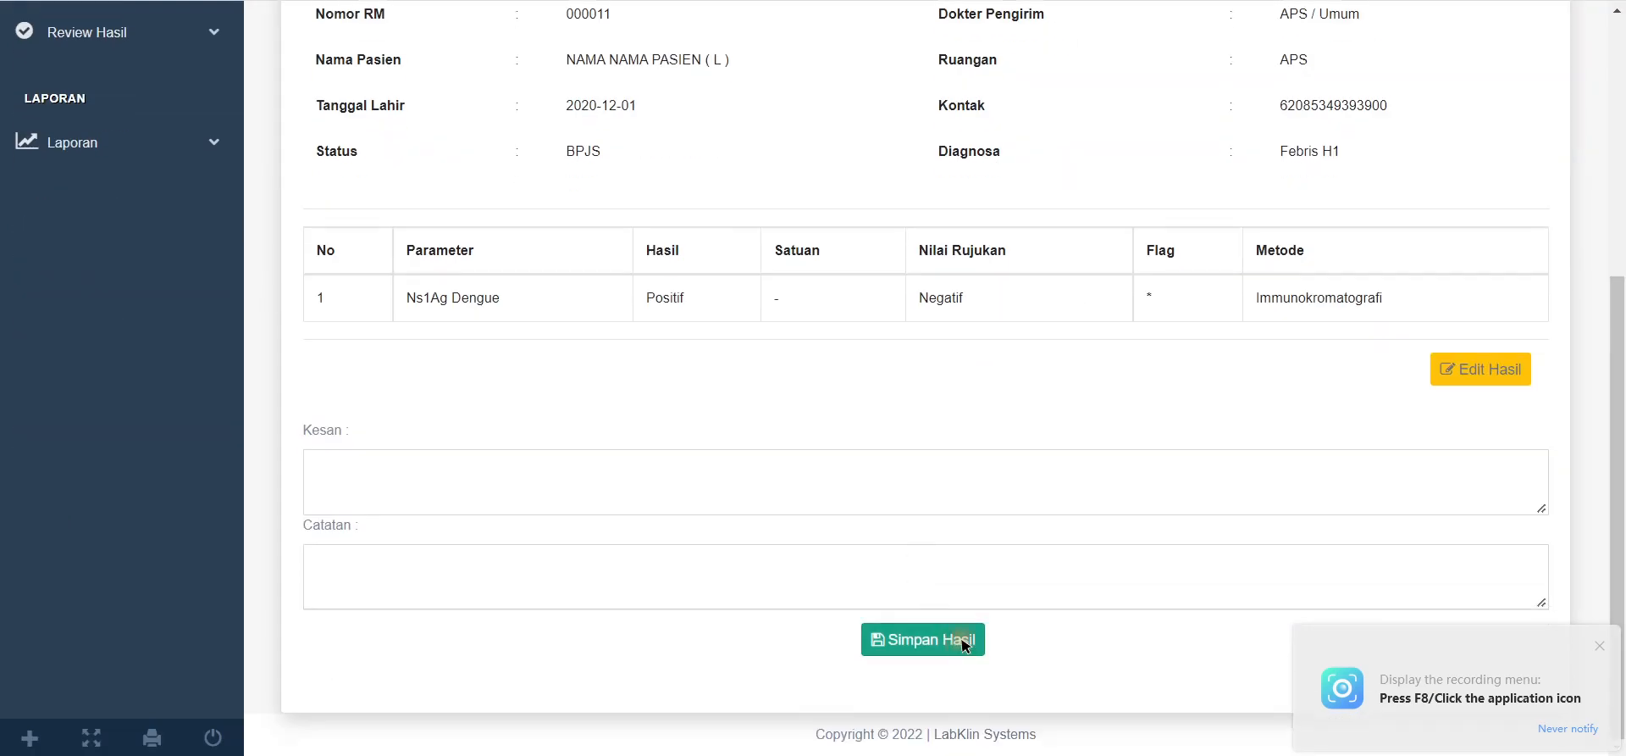
left_click(935, 639)
left_click(899, 66)
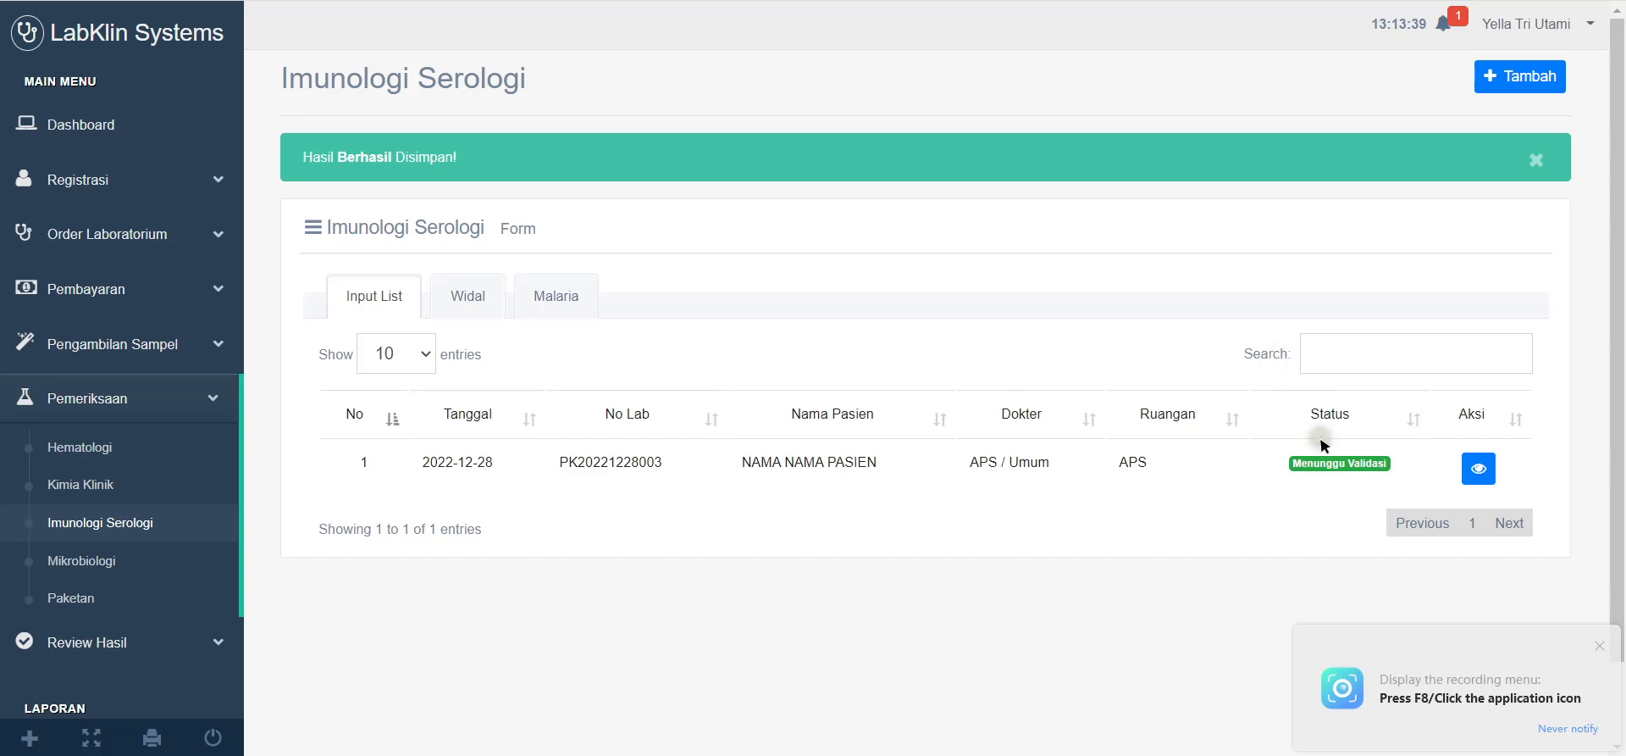
Step: In Mikrobiologi, check the order's edit page, then generate the Urin Rutin tests from that tab
left_click(54, 566)
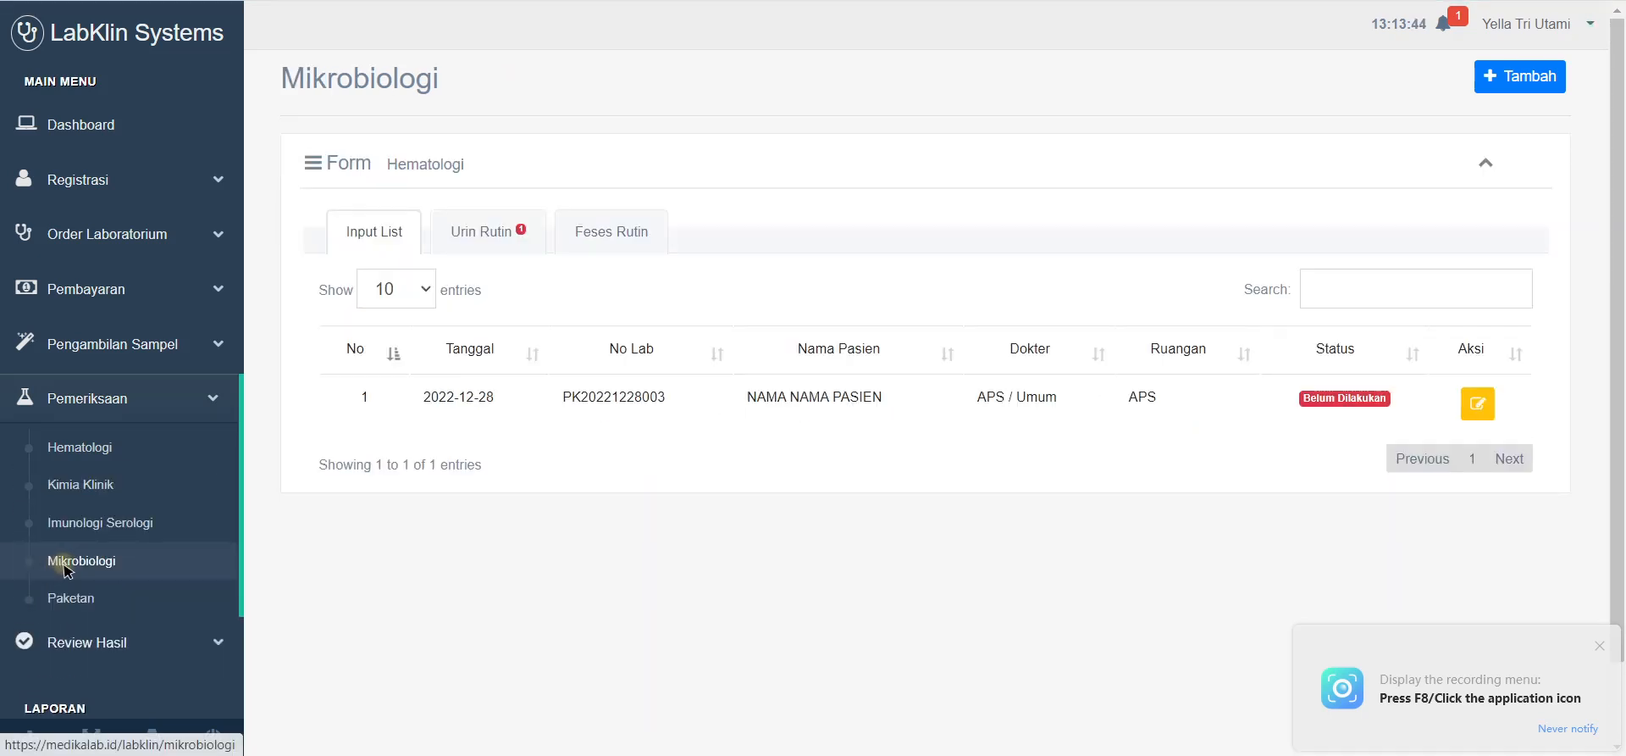
left_click(1474, 404)
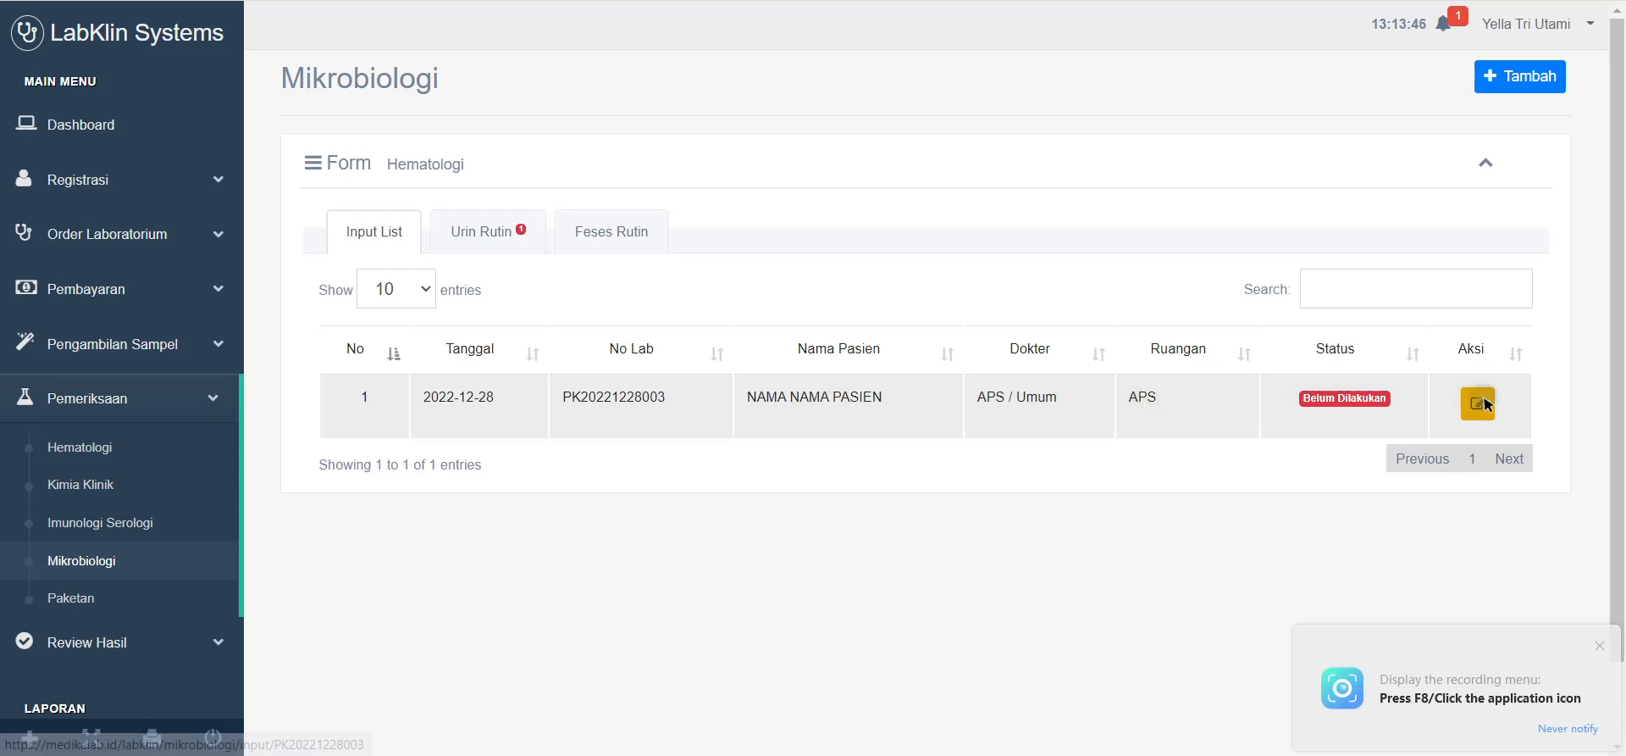
scroll(946, 574, "down", 1)
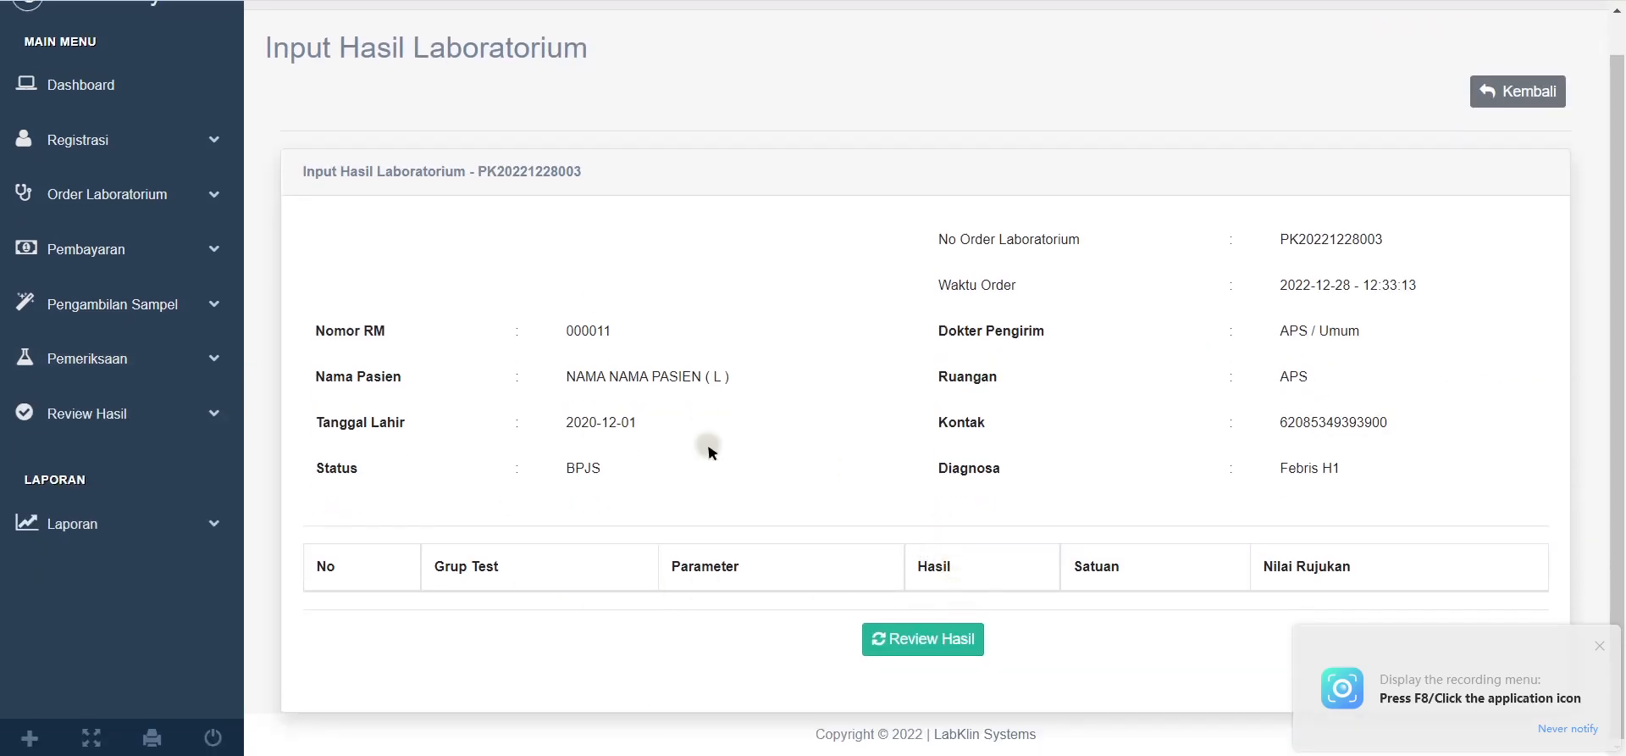
scroll(785, 436, "up", 1)
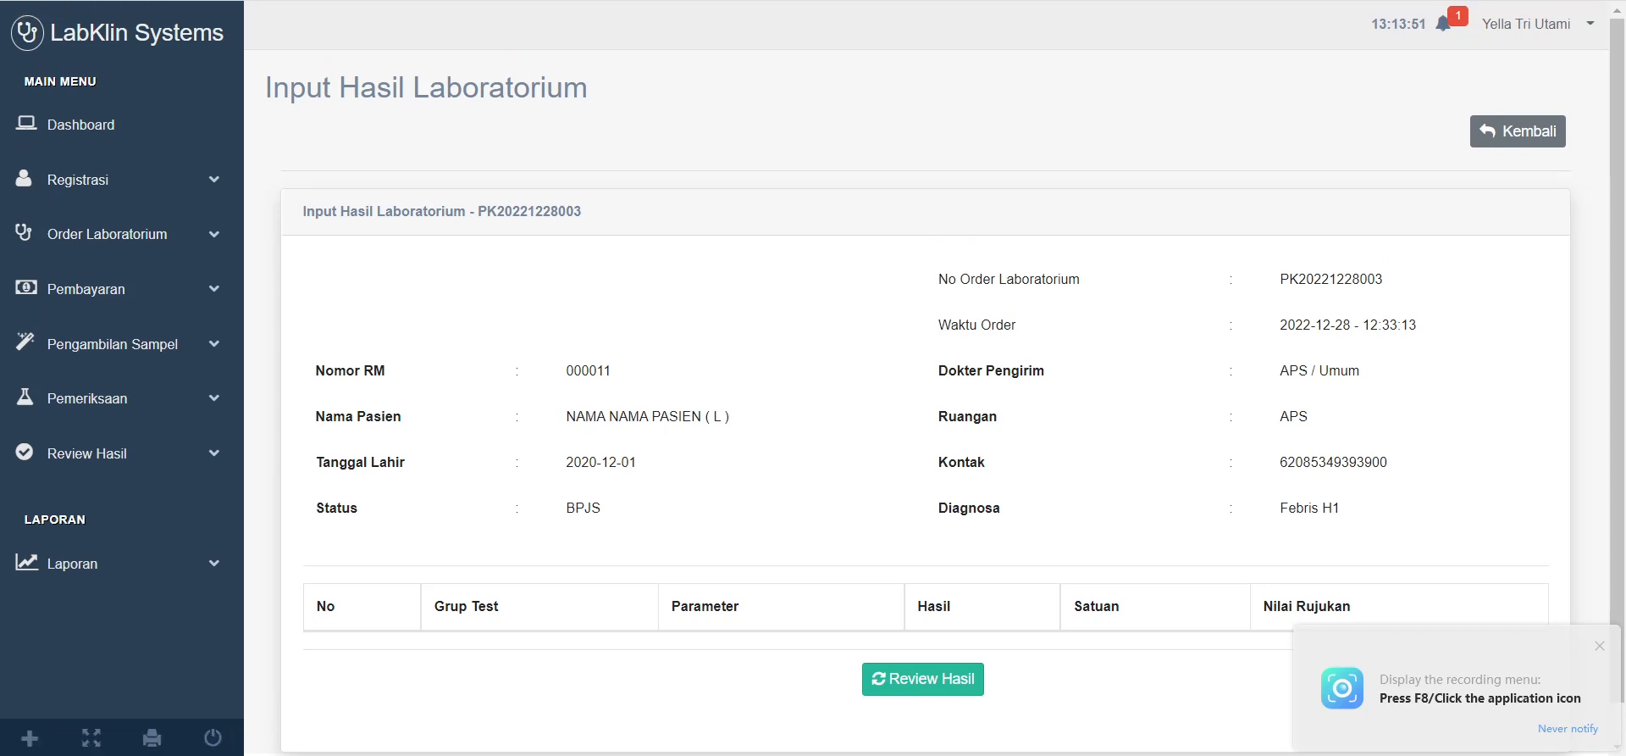
key("F8")
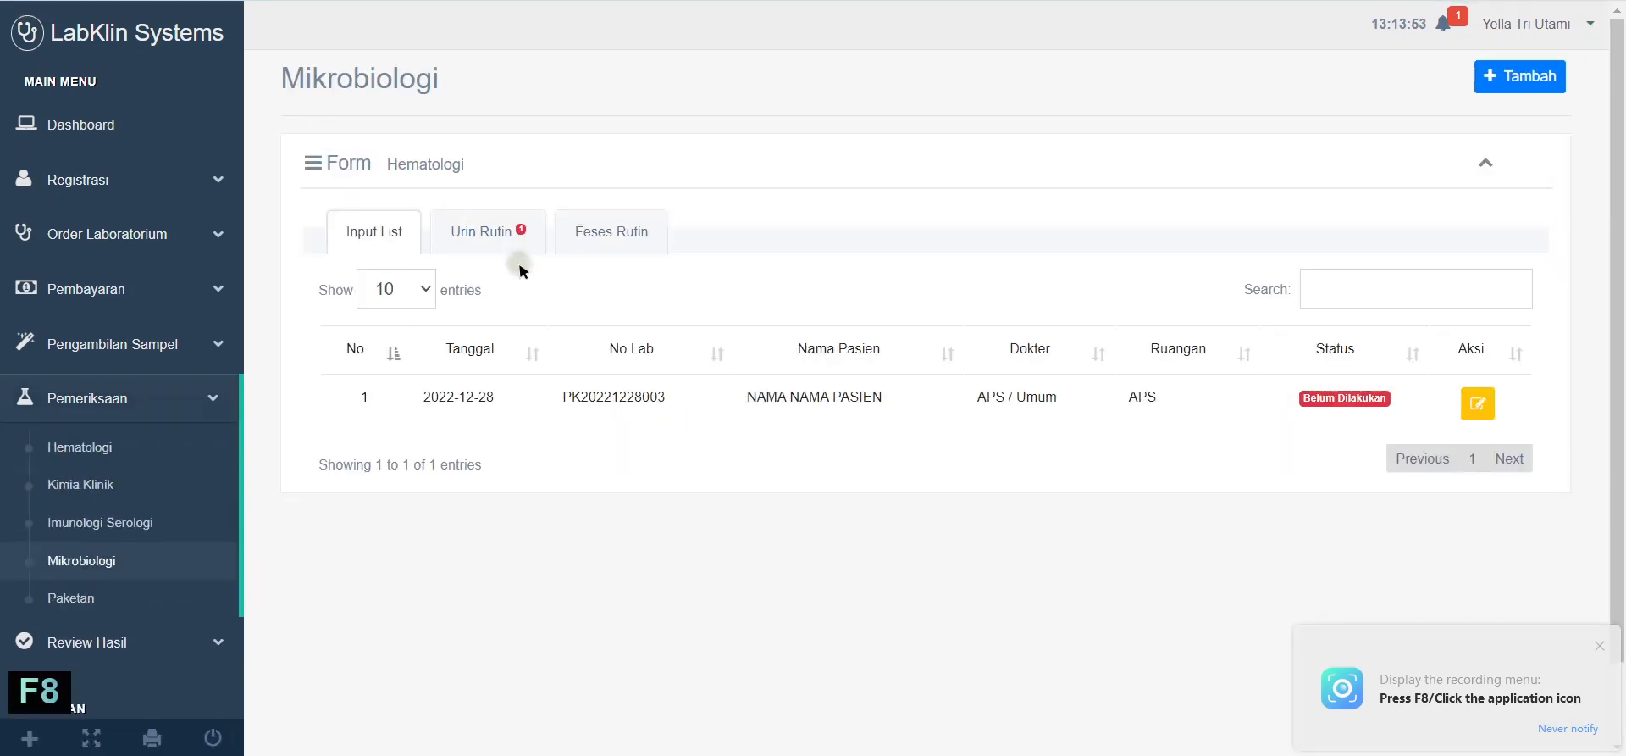
left_click(475, 231)
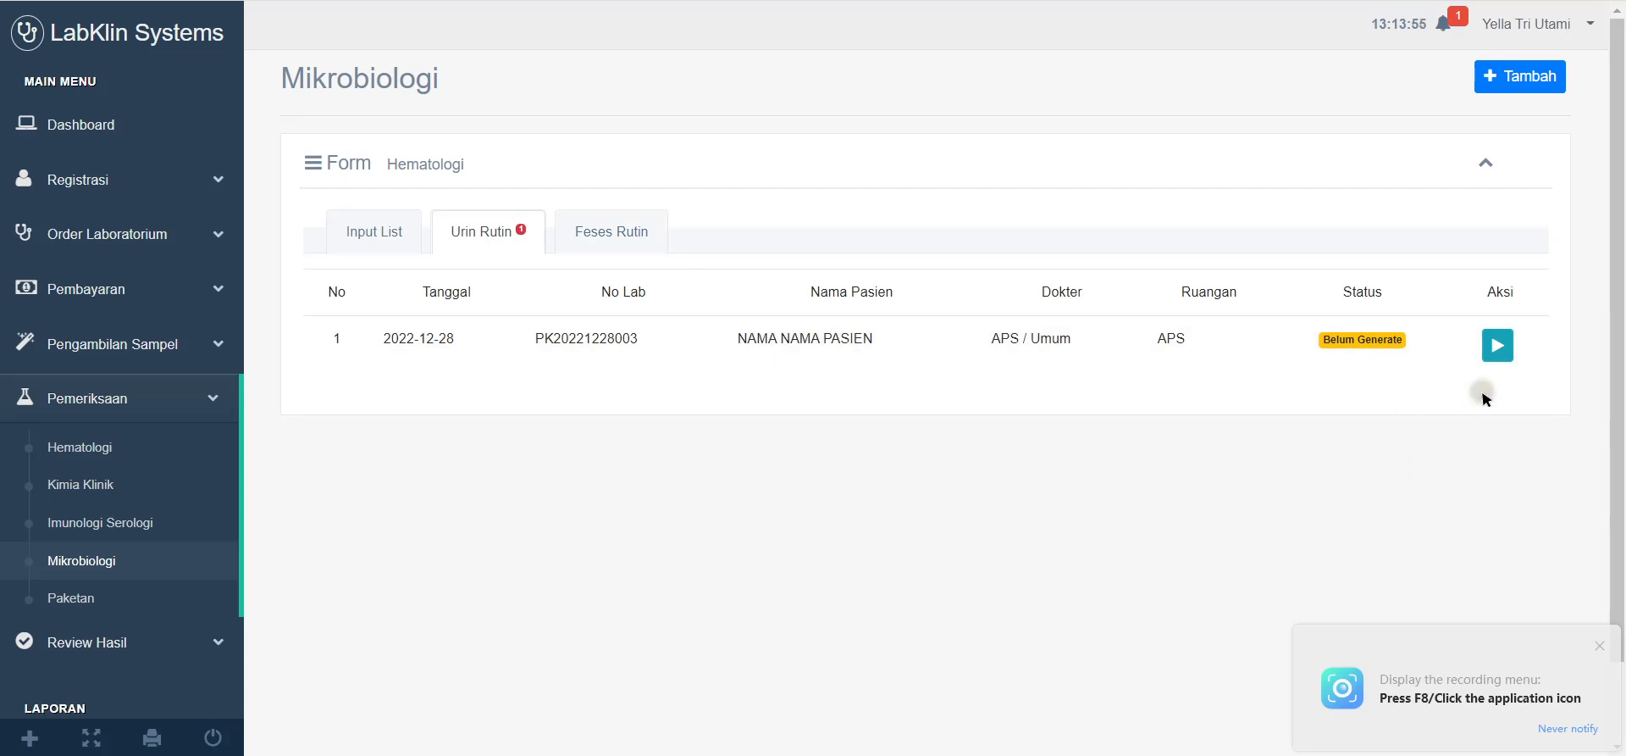
left_click(1497, 345)
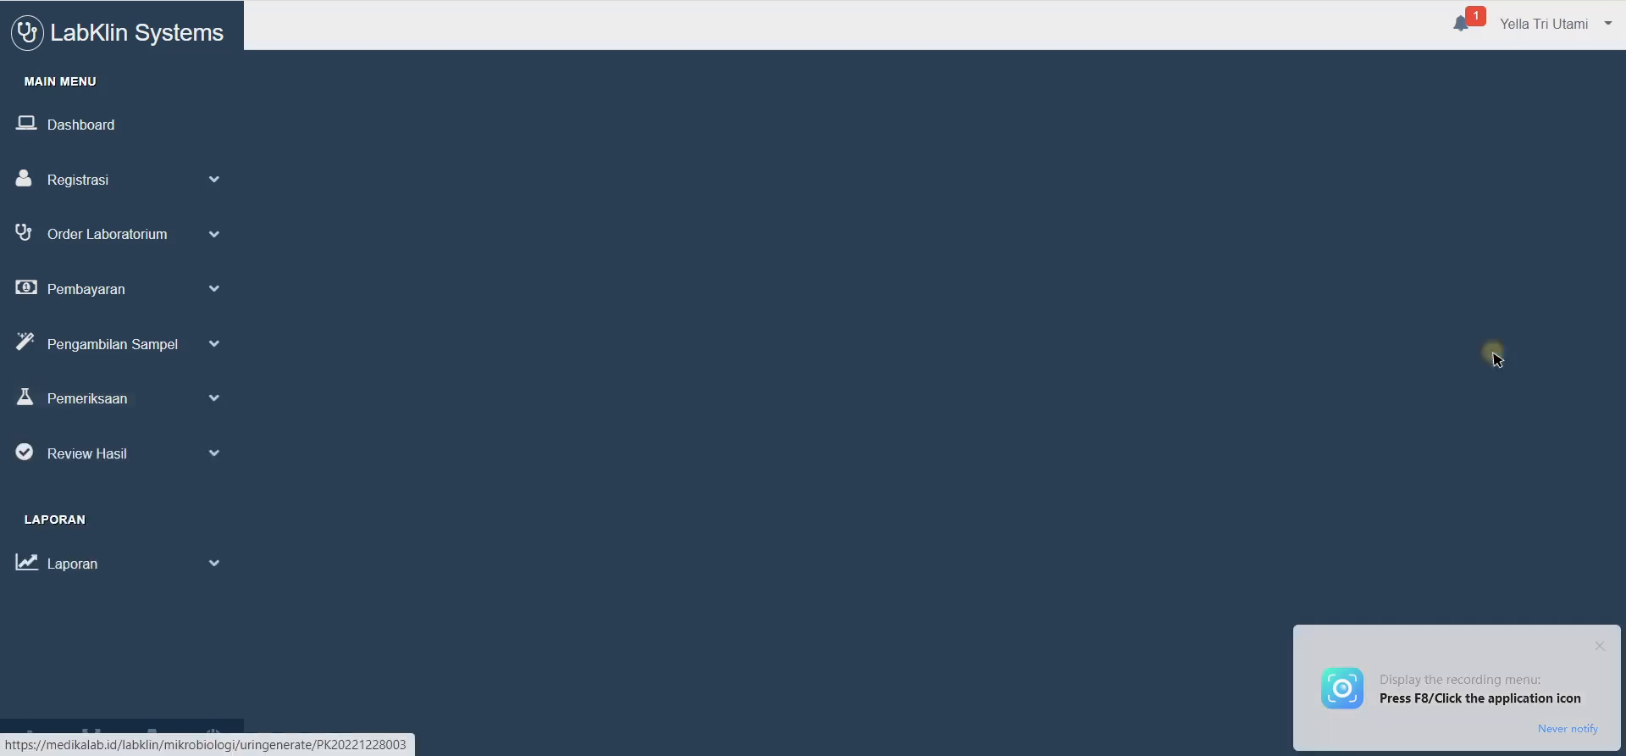
Step: Set Warna Kuning Muda, Kekeruhan Agak Keruh, Berat Jenis 1.000, pH 6.0 and Protein 1+
scroll(723, 566, "down", 1)
scroll(723, 566, "down", 5)
scroll(973, 283, "up", 2)
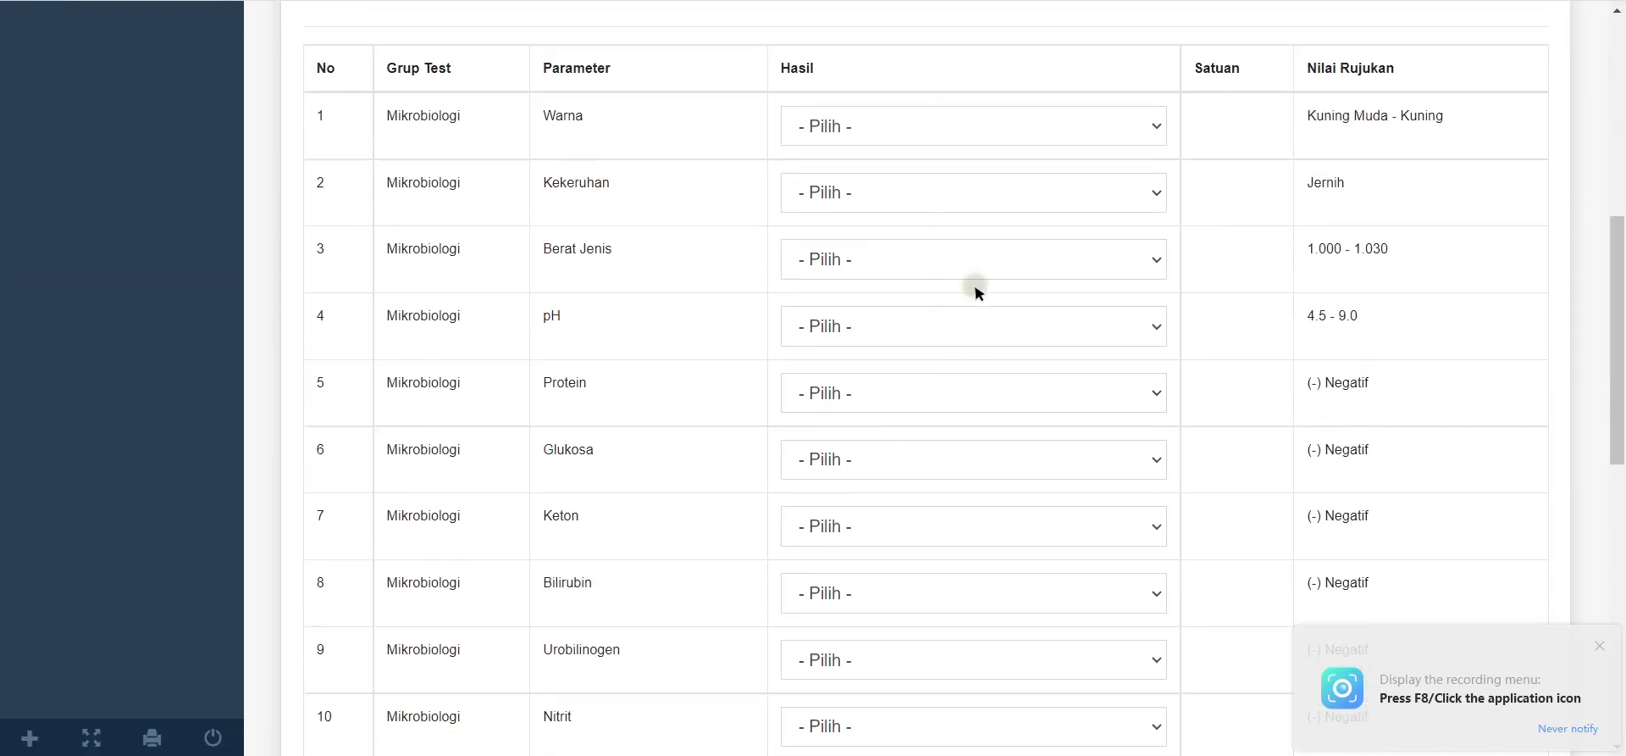
left_click(1131, 305)
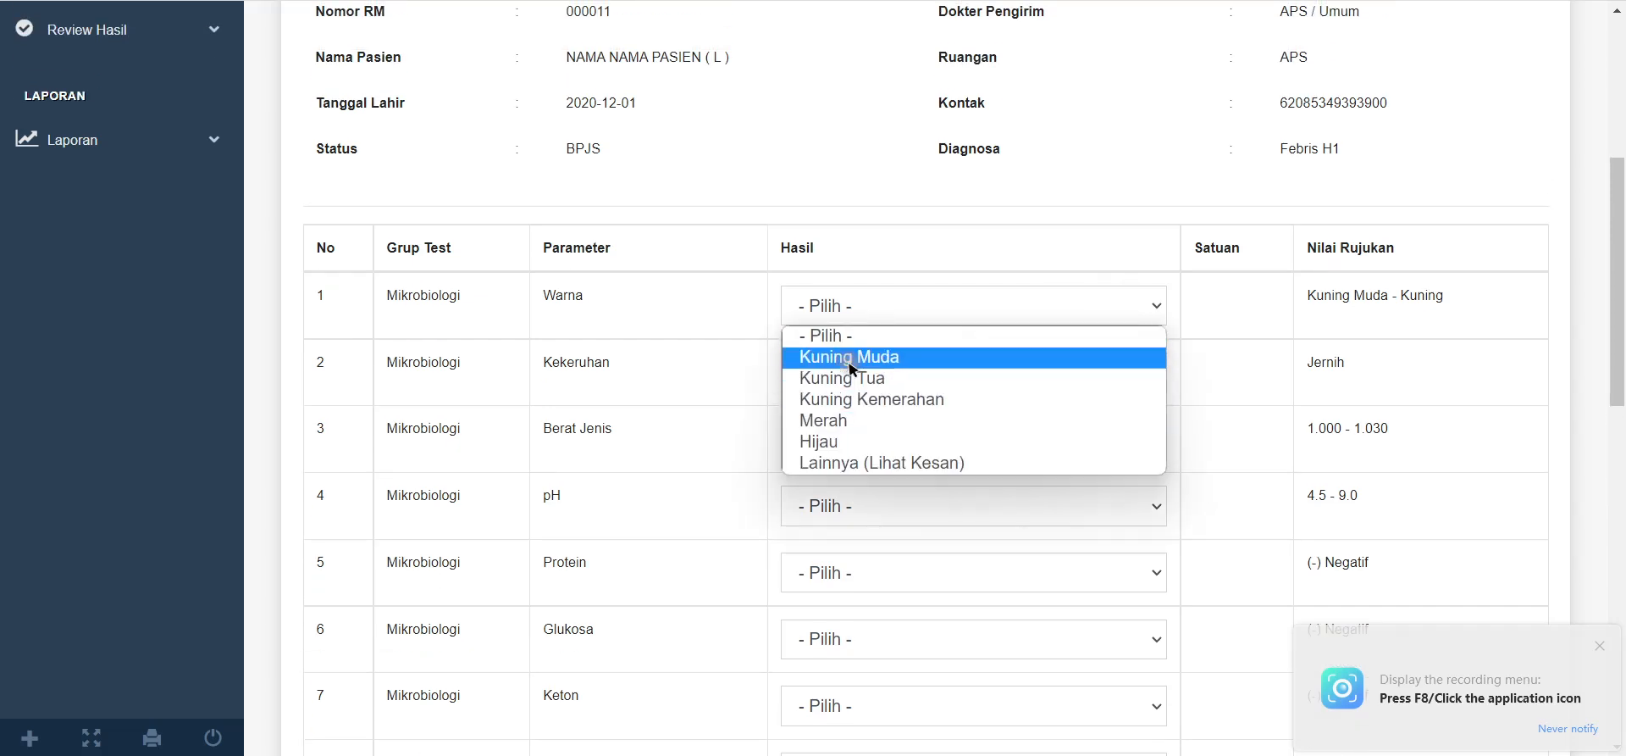
left_click(849, 356)
left_click(908, 369)
left_click(866, 443)
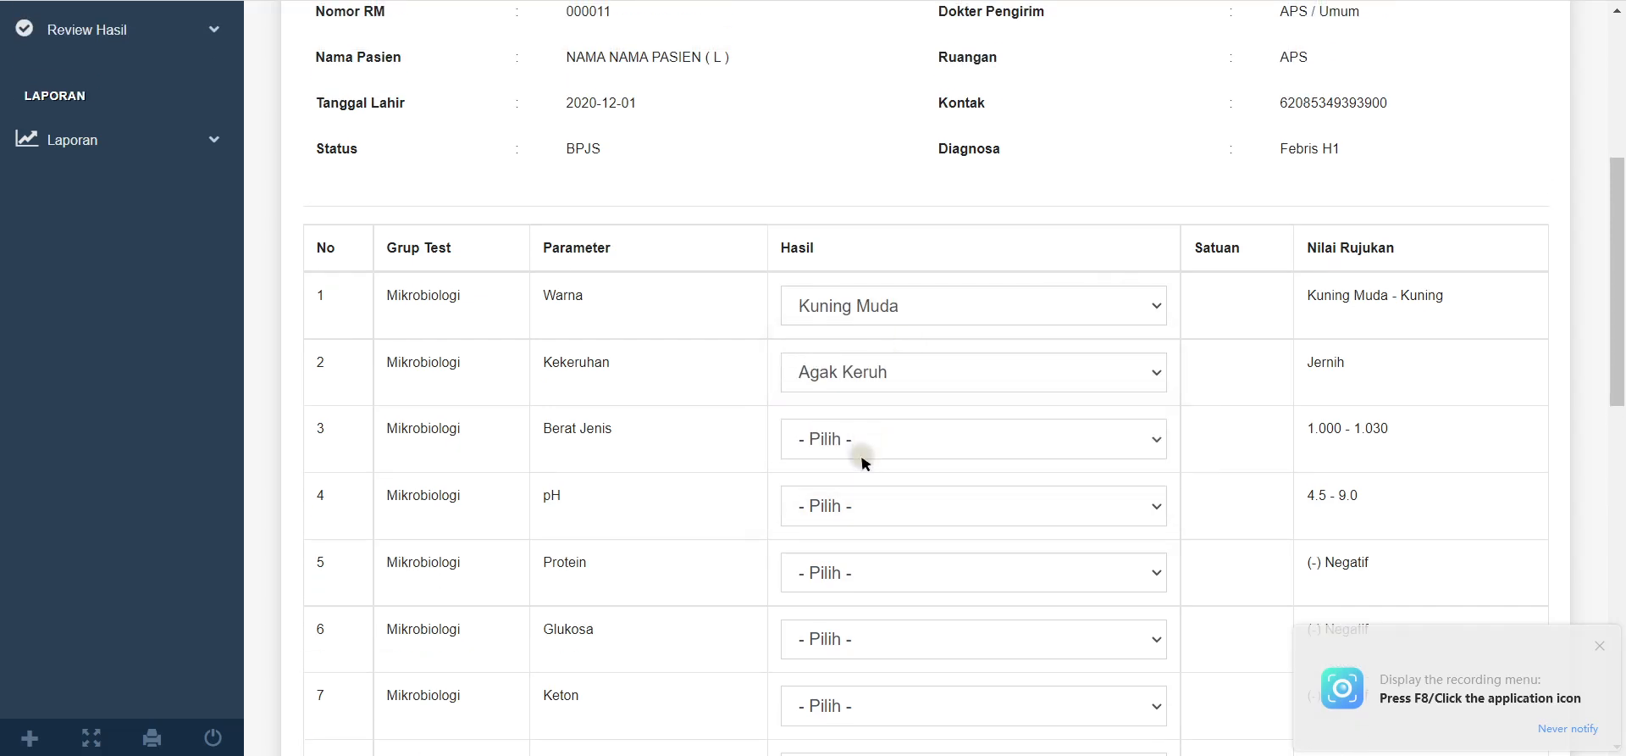
left_click(860, 451)
left_click(860, 481)
left_click(861, 500)
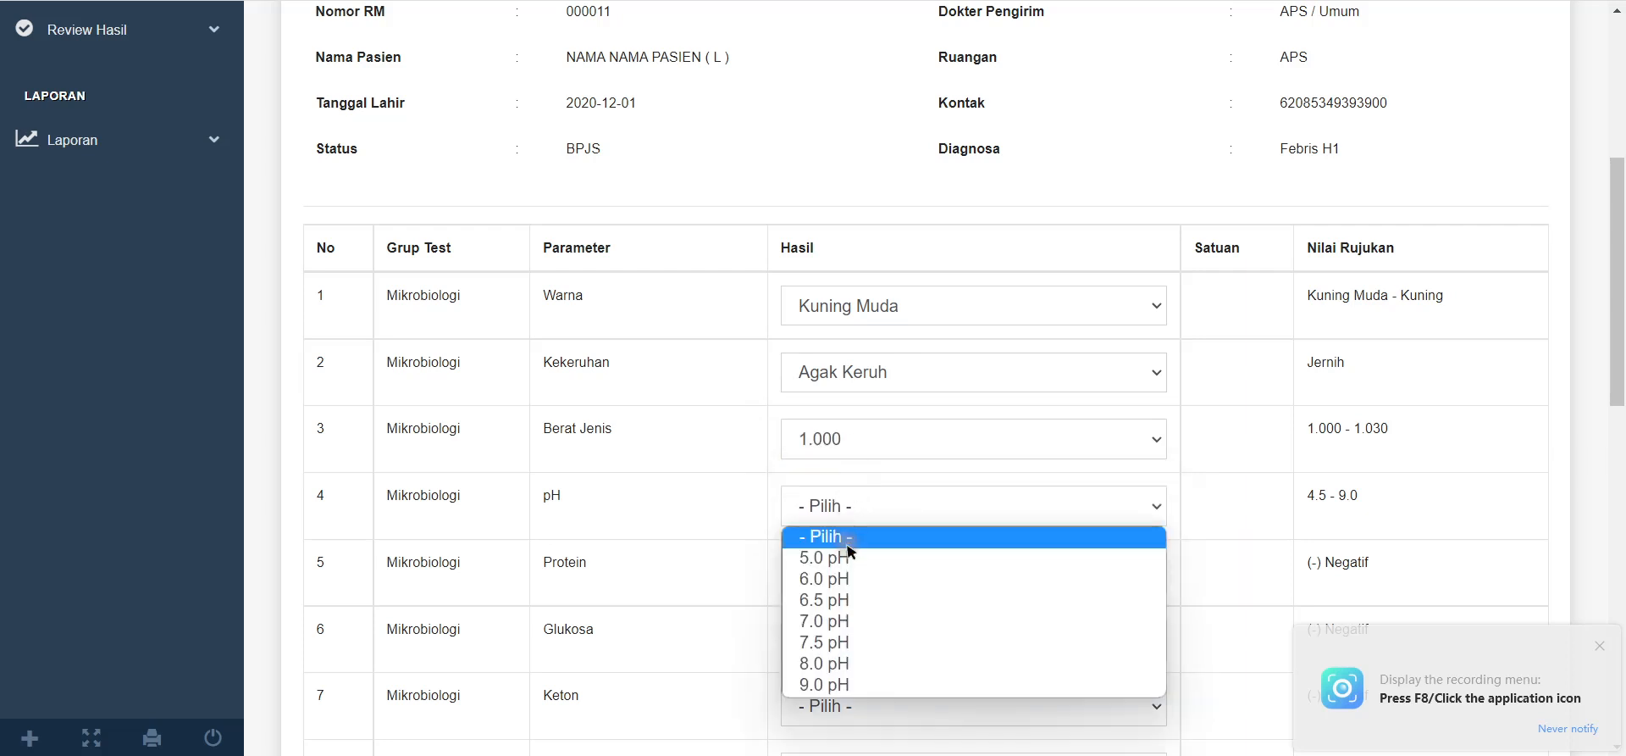
left_click(849, 546)
left_click(854, 576)
left_click(858, 642)
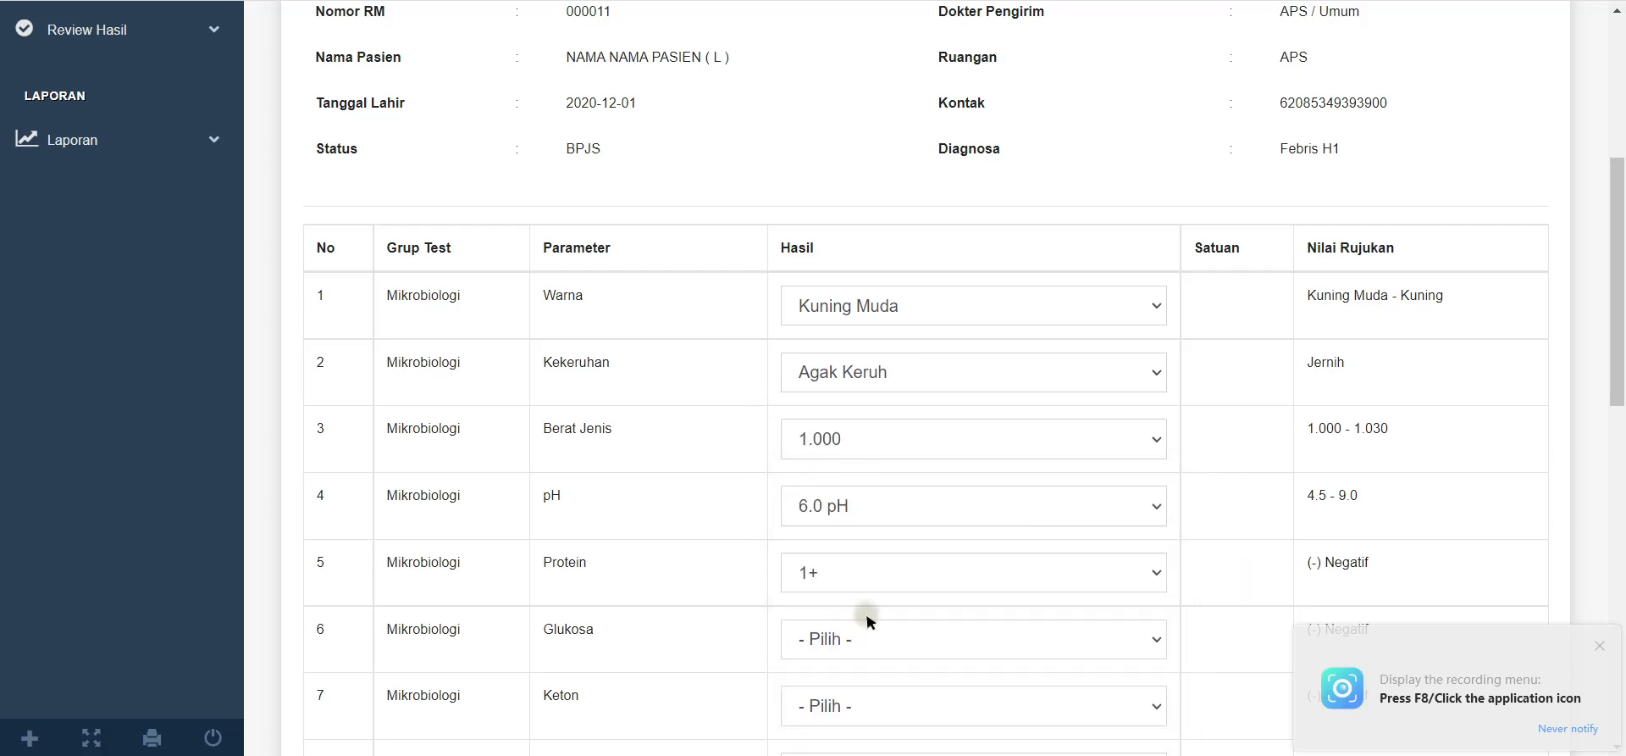
Step: Set Glukosa, Keton, Urobilinogen, Bilirubin, Nitrit and Leukosit all to Negatif
scroll(860, 526, "down", 1)
left_click(847, 531)
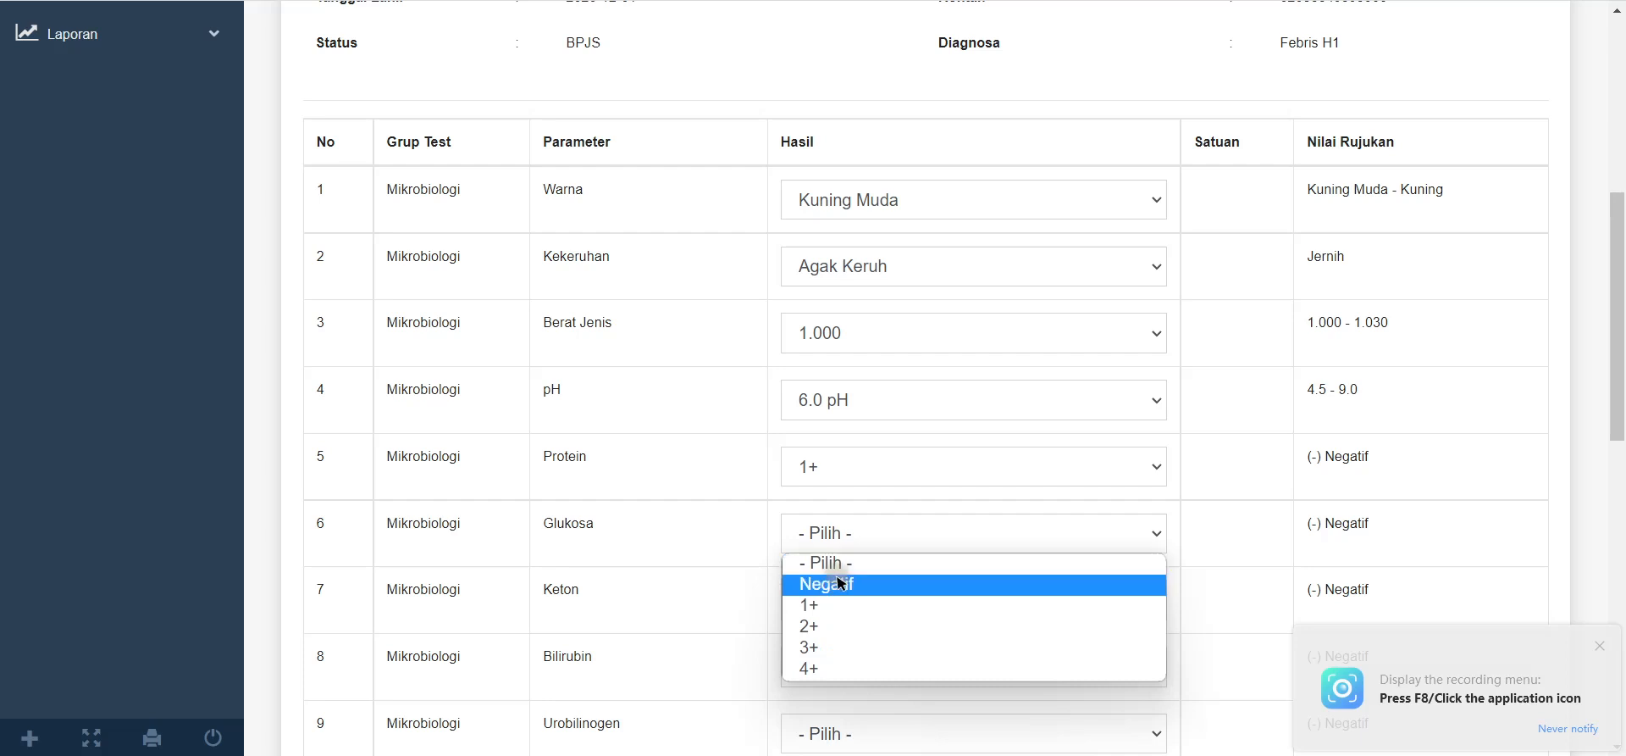
left_click(842, 584)
left_click(842, 597)
key("n")
left_click(844, 651)
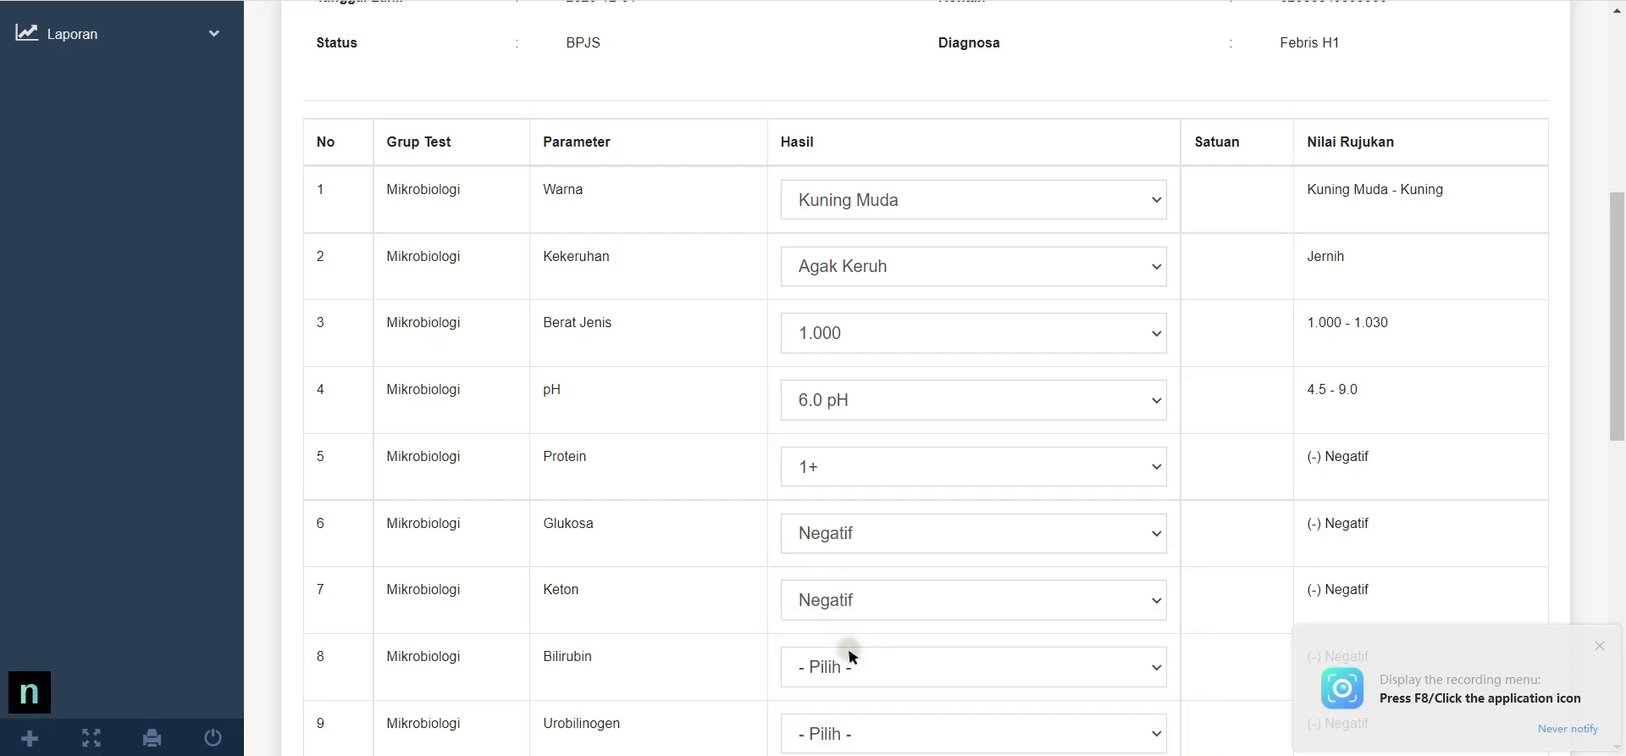
scroll(845, 653, "down", 3)
left_click(850, 405)
left_click(847, 465)
left_click(847, 350)
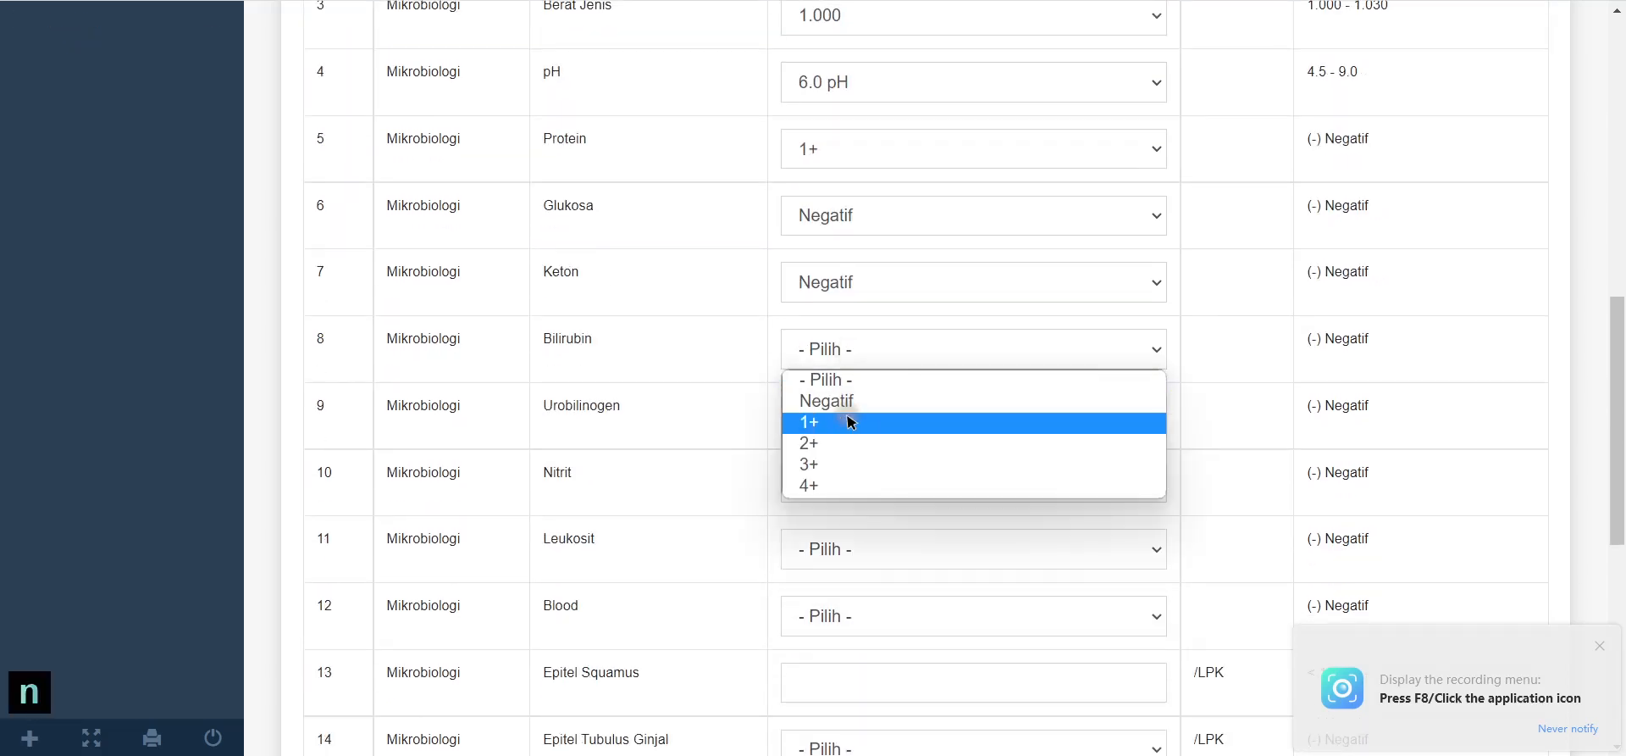
left_click(843, 399)
left_click(829, 482)
left_click(830, 532)
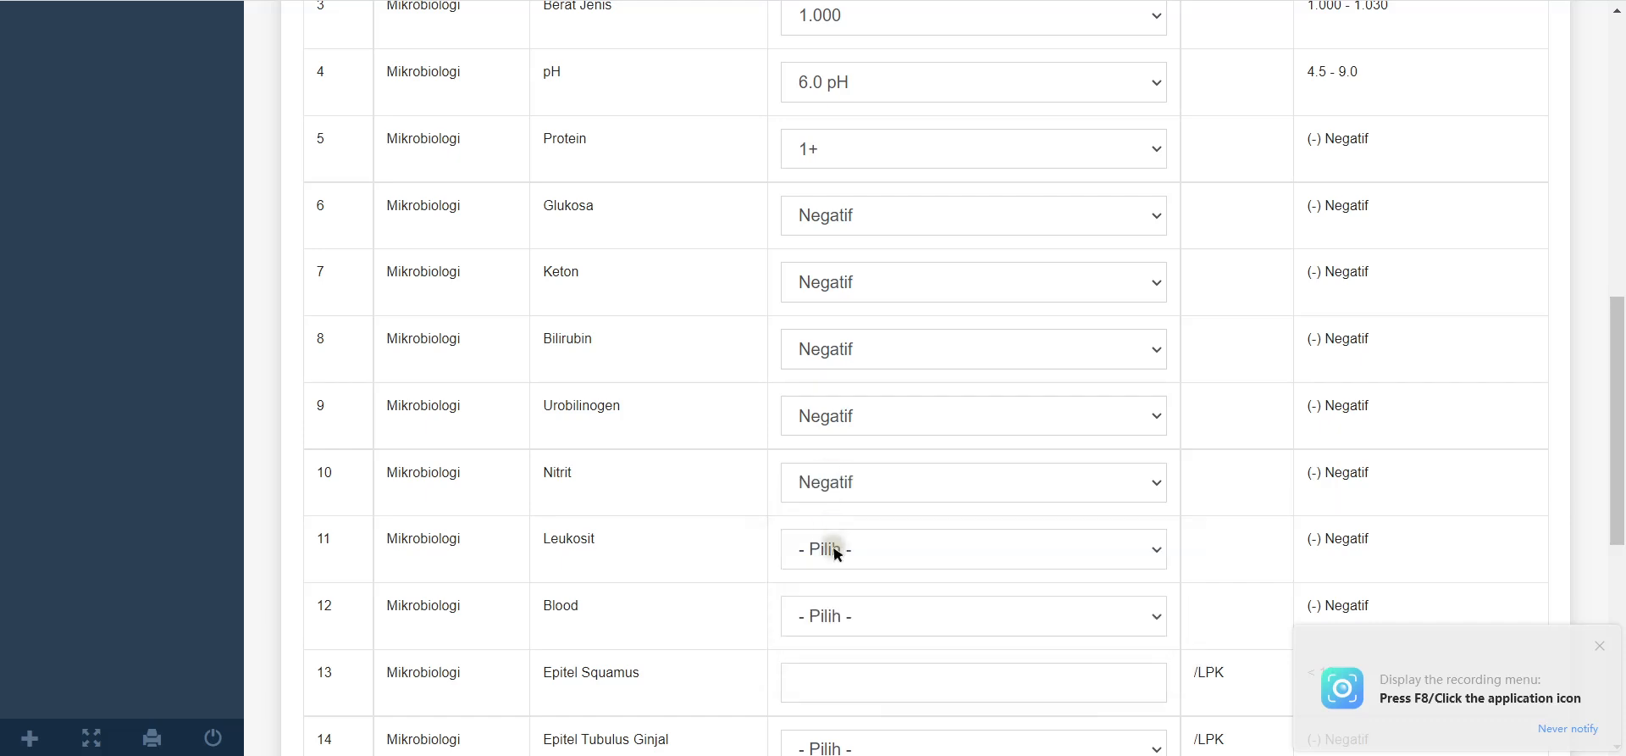
left_click(831, 548)
left_click(831, 597)
Step: Set Blood and Epitel Tubulus Ginjal to Negatif; enter counts 2, Eritrosit 1 - 2, Leukosit 2 - 3
scroll(850, 641, "down", 3)
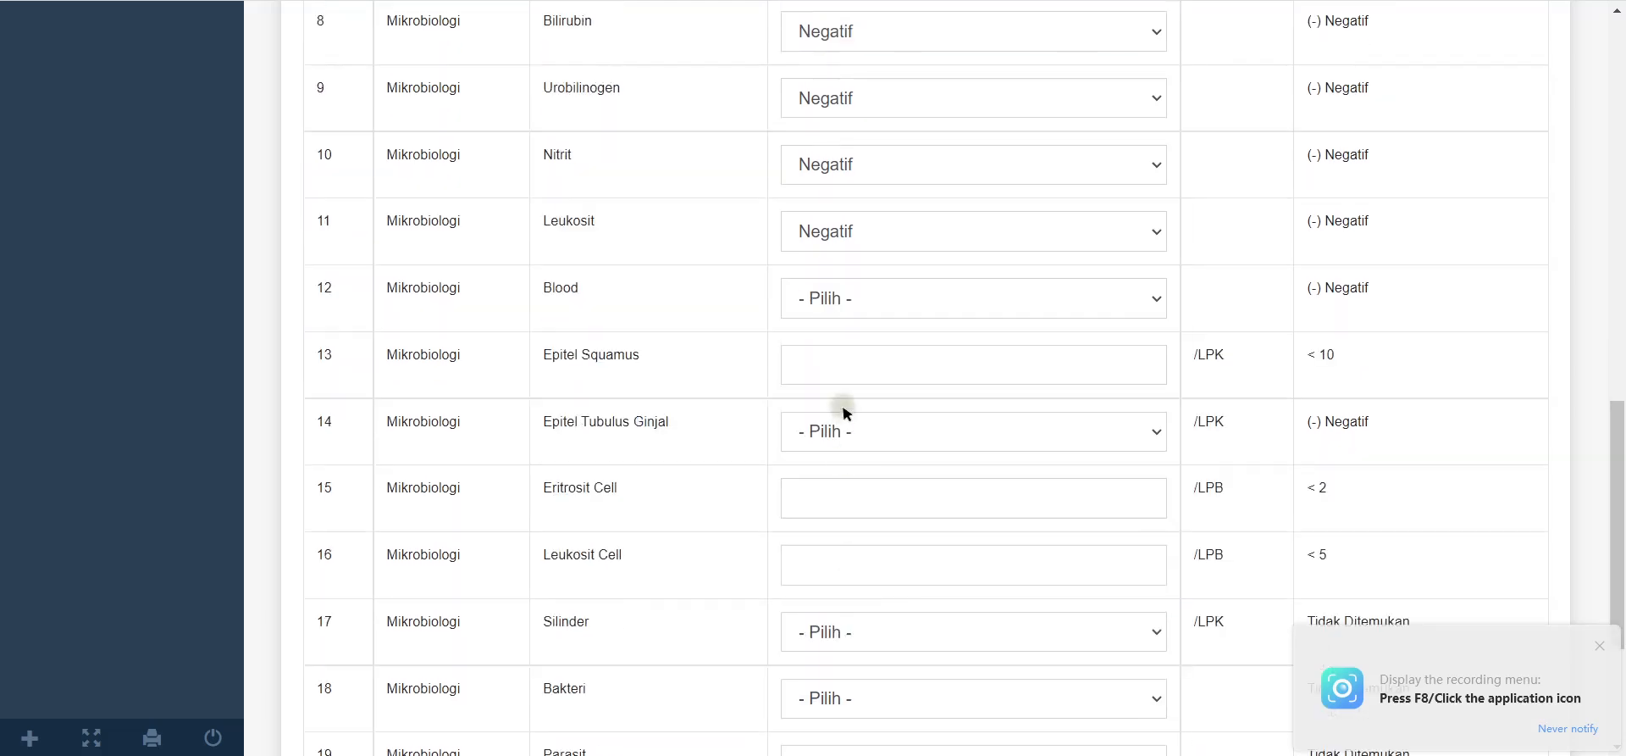
left_click(830, 301)
left_click(831, 345)
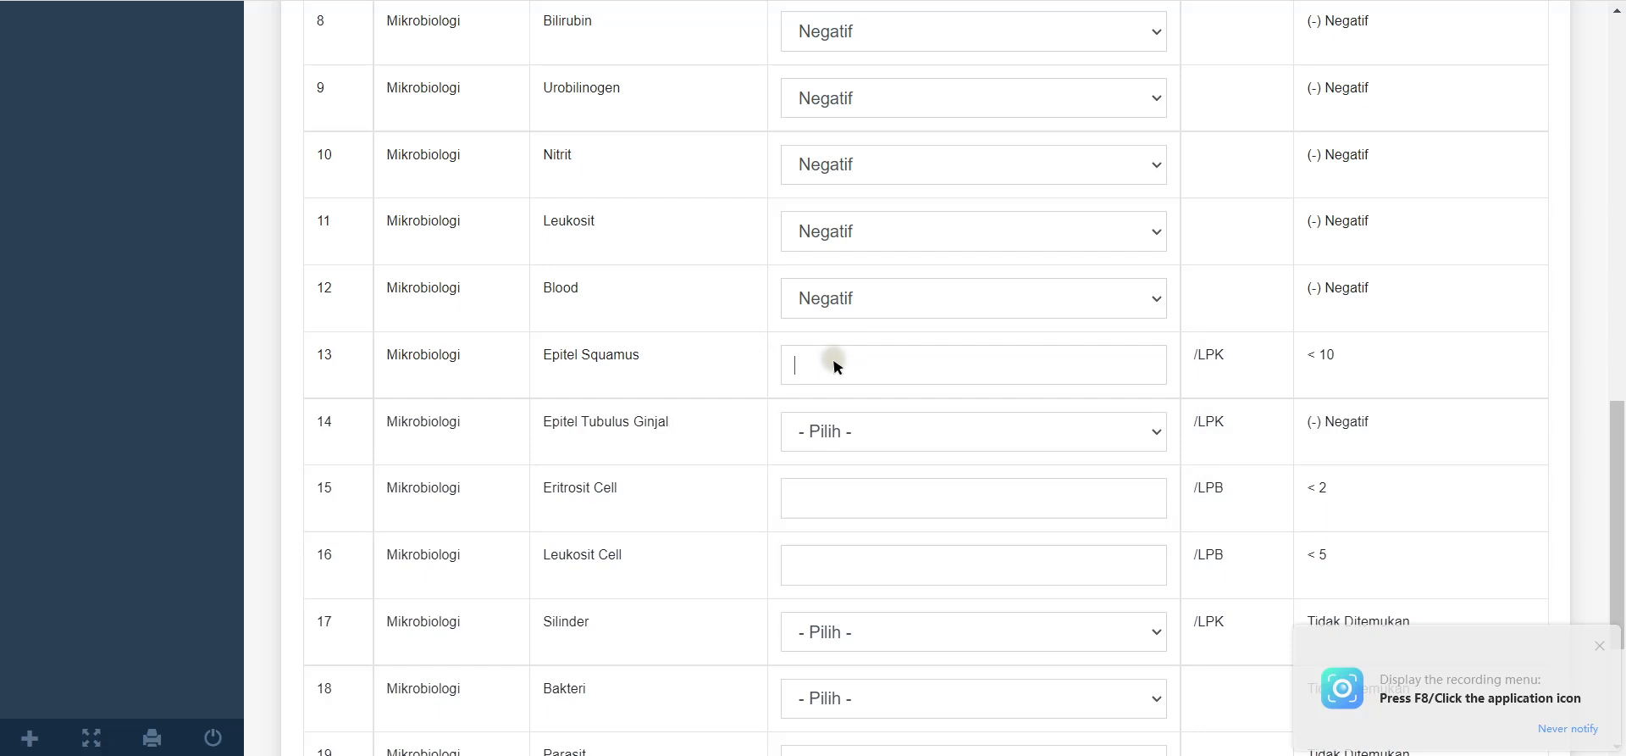
type("2")
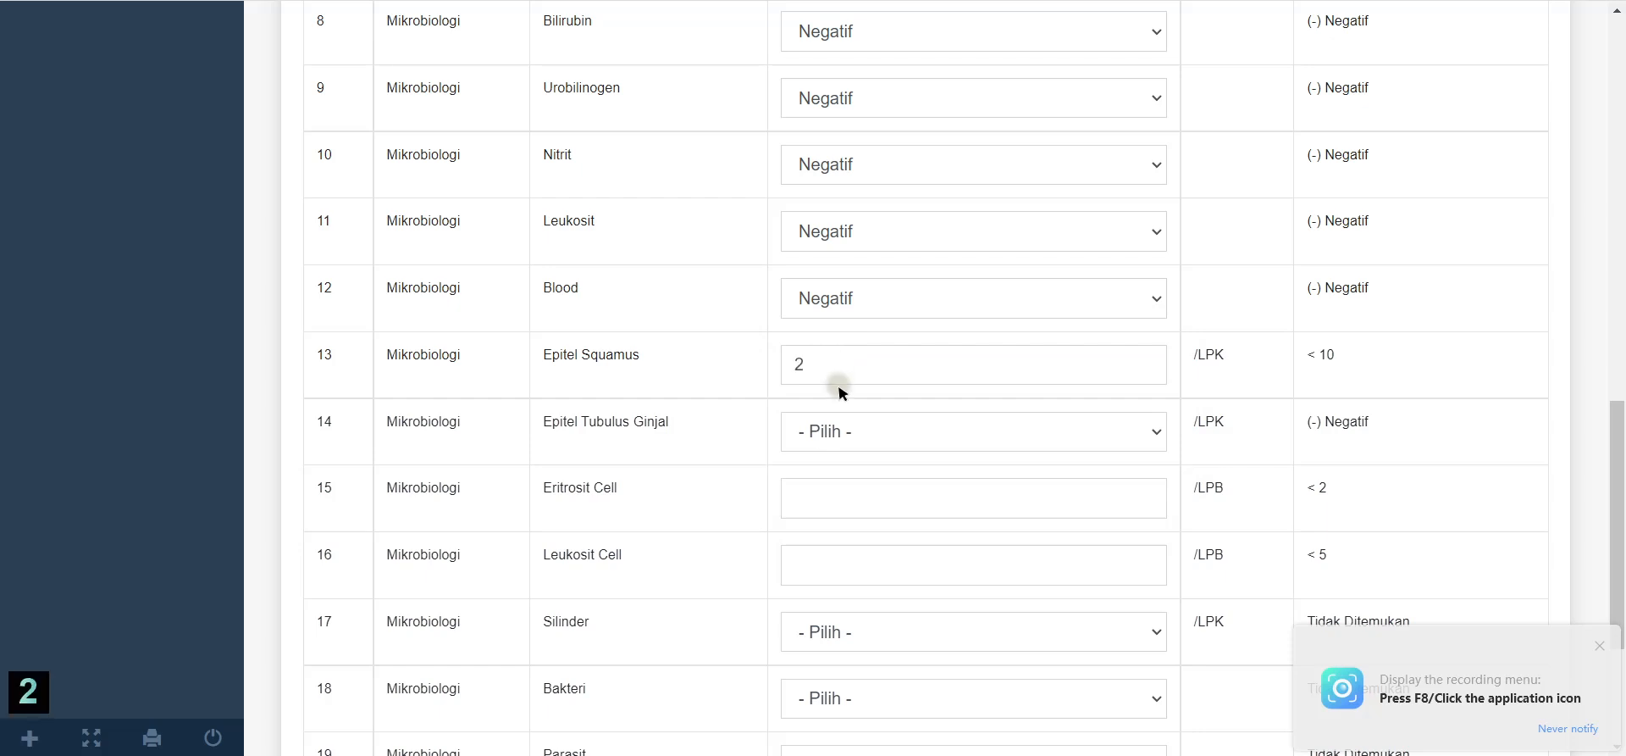
left_click(860, 432)
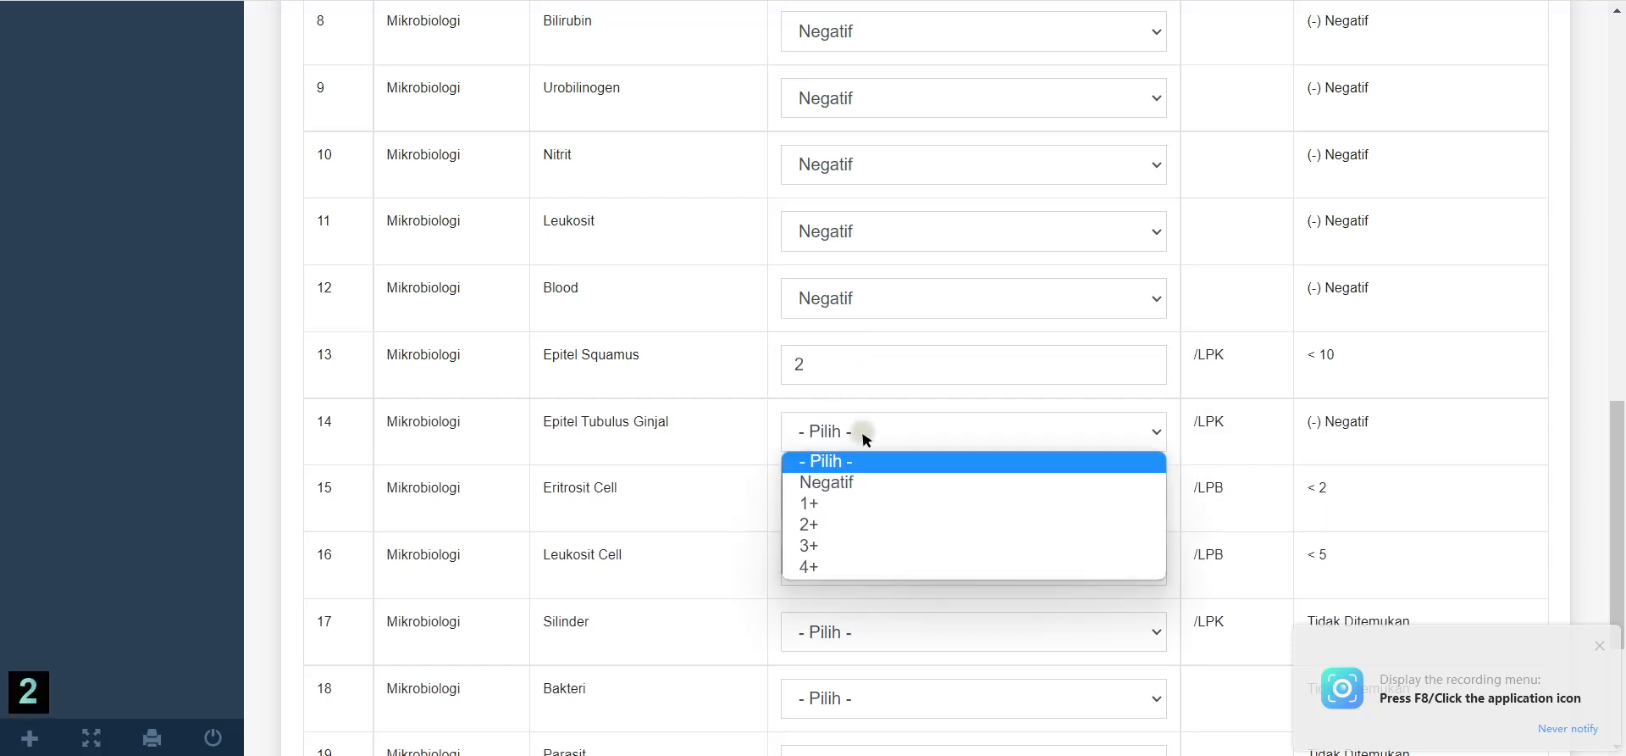
left_click(829, 483)
scroll(897, 475, "down", 1)
left_click(936, 395)
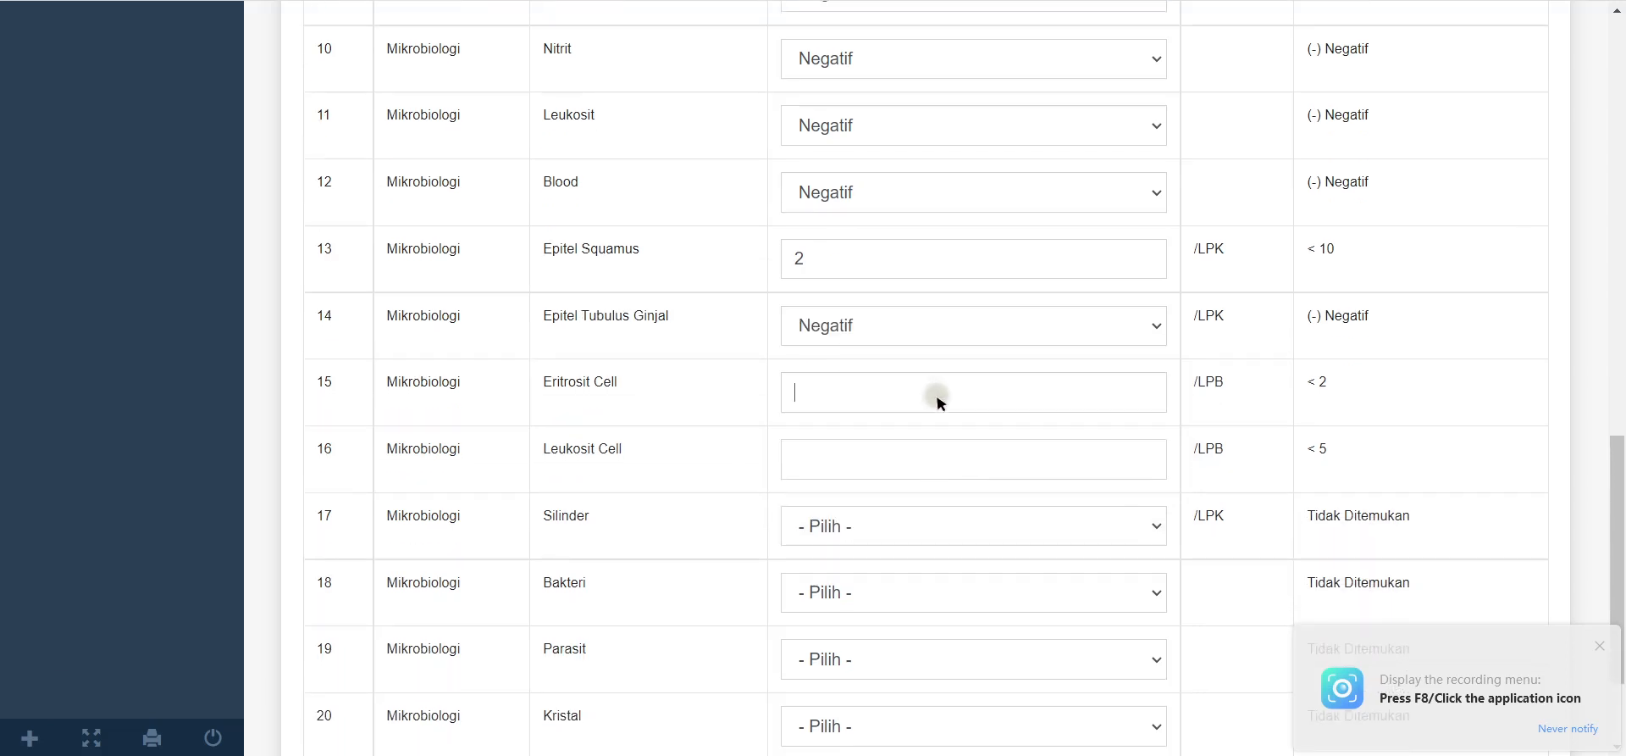
type("1 - 2")
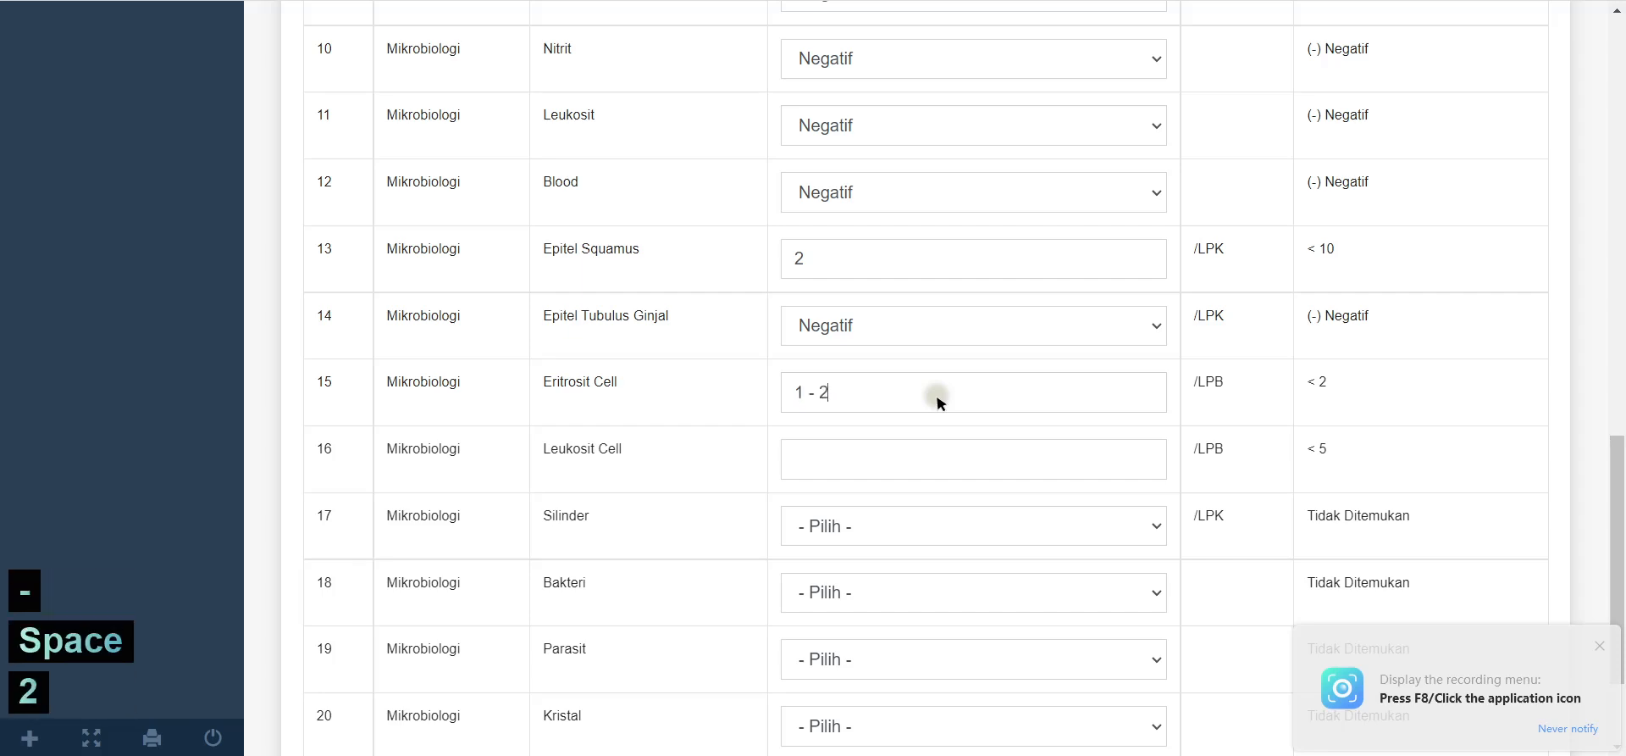
left_click(941, 462)
type("2 ")
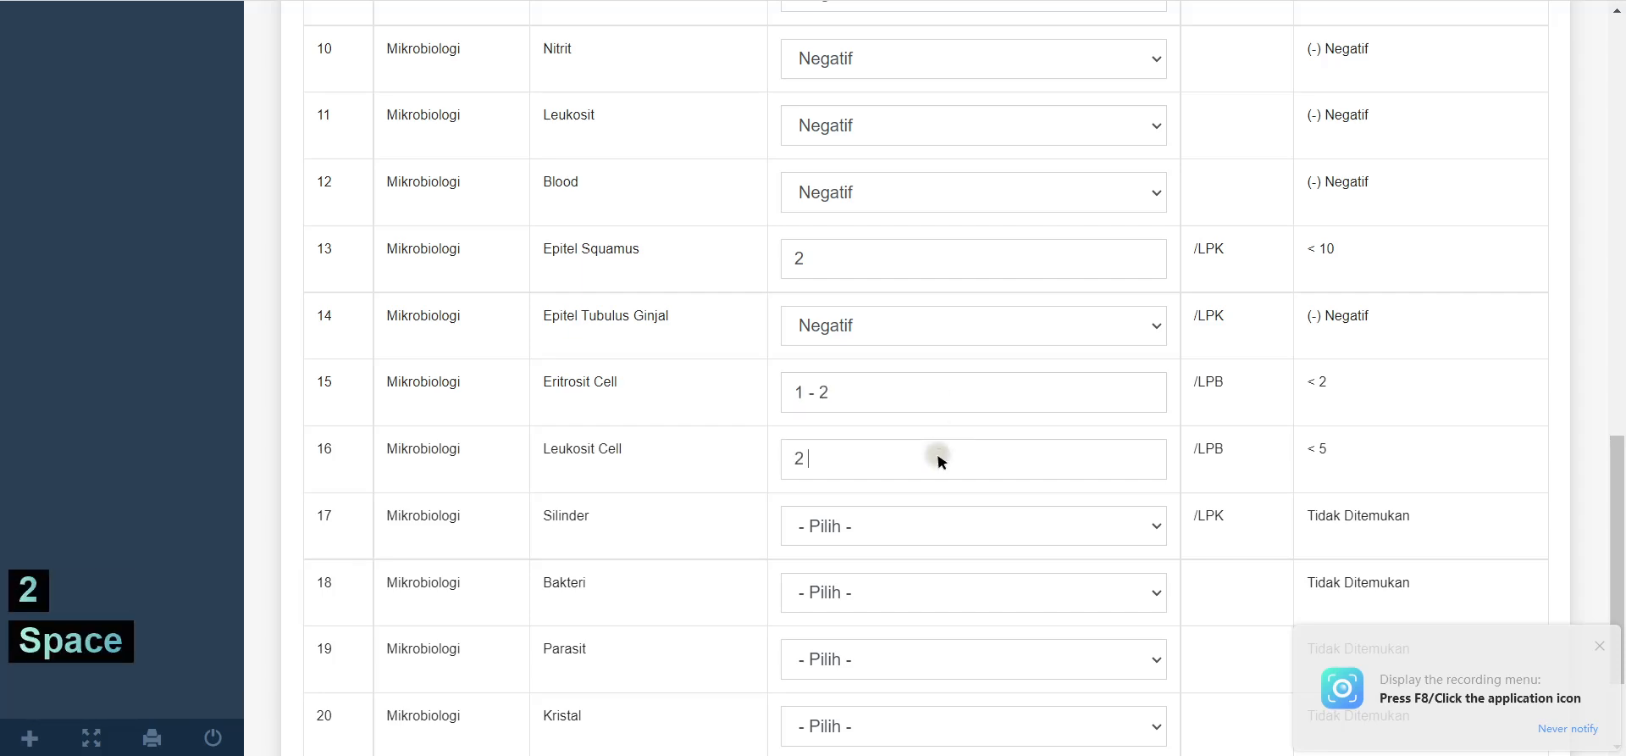
type("- 3")
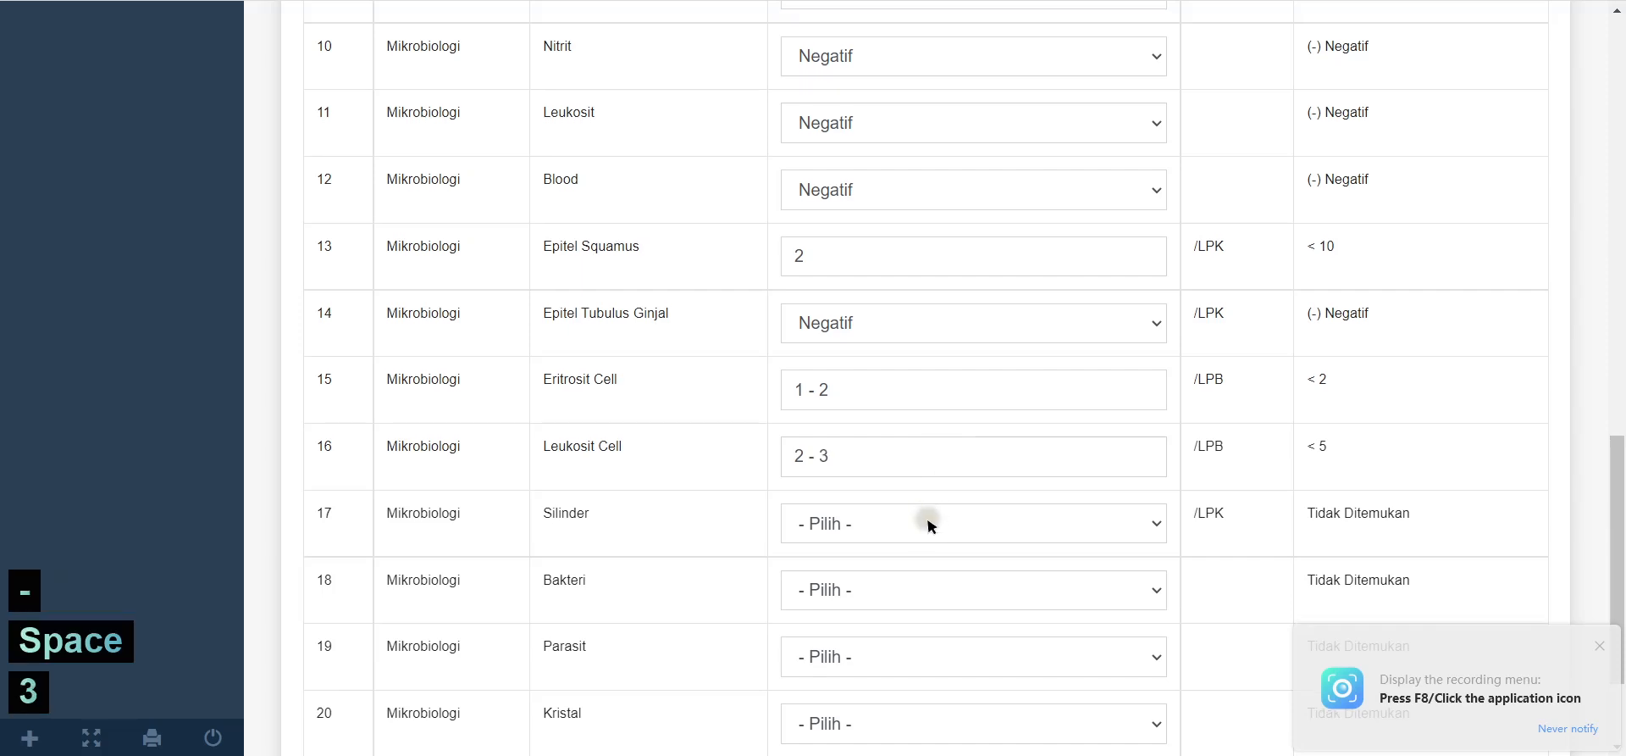
Step: Mark Silinder, Bakteri and Parasit Tidak Ditemukan, Kristal Ditemukan (Lihat Kesan), and submit for review
scroll(855, 294, "down", 2)
left_click(855, 357)
left_click(851, 407)
left_click(868, 426)
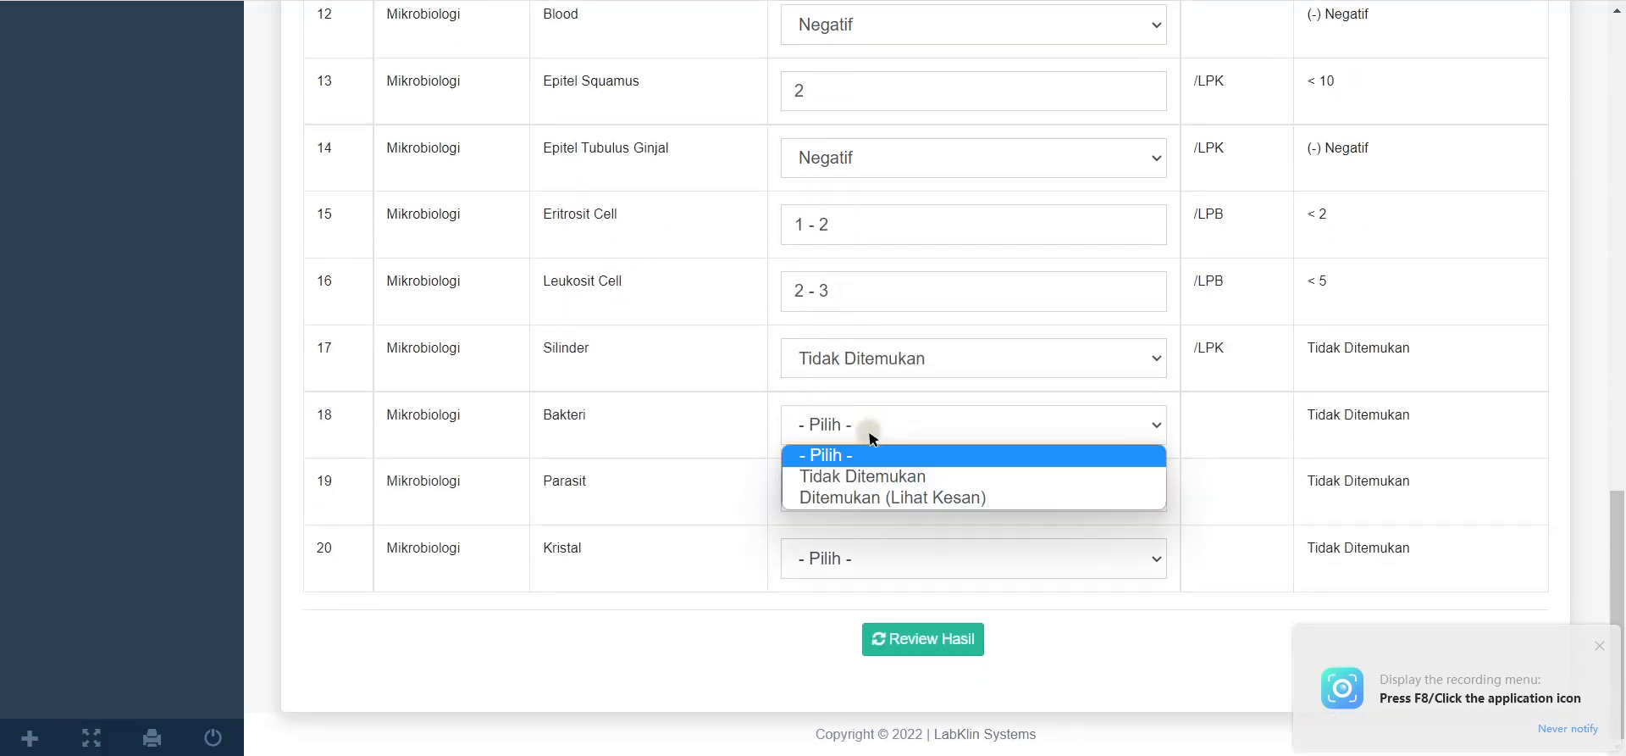
left_click(854, 477)
left_click(855, 494)
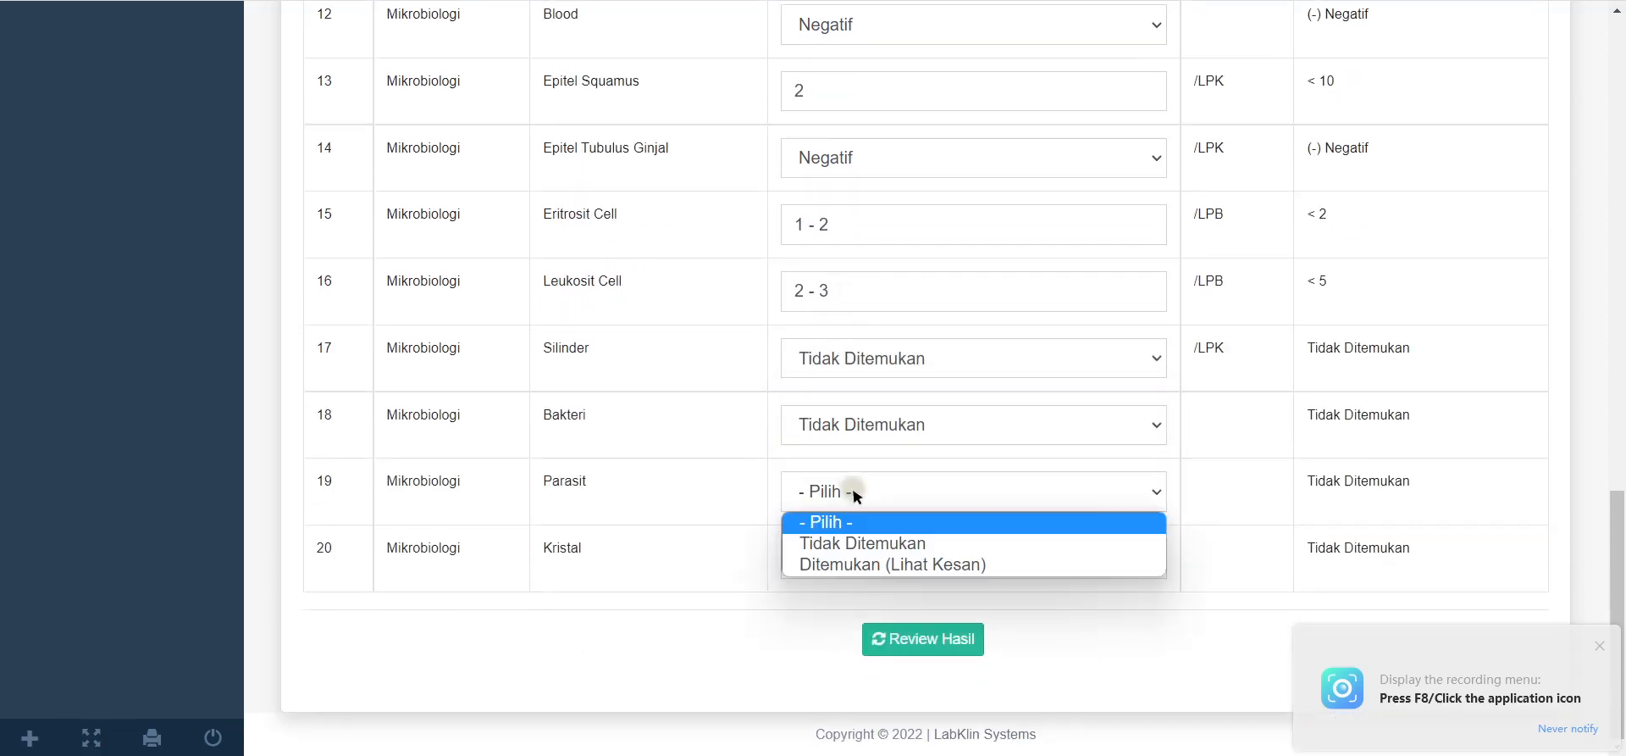
left_click(859, 543)
left_click(850, 556)
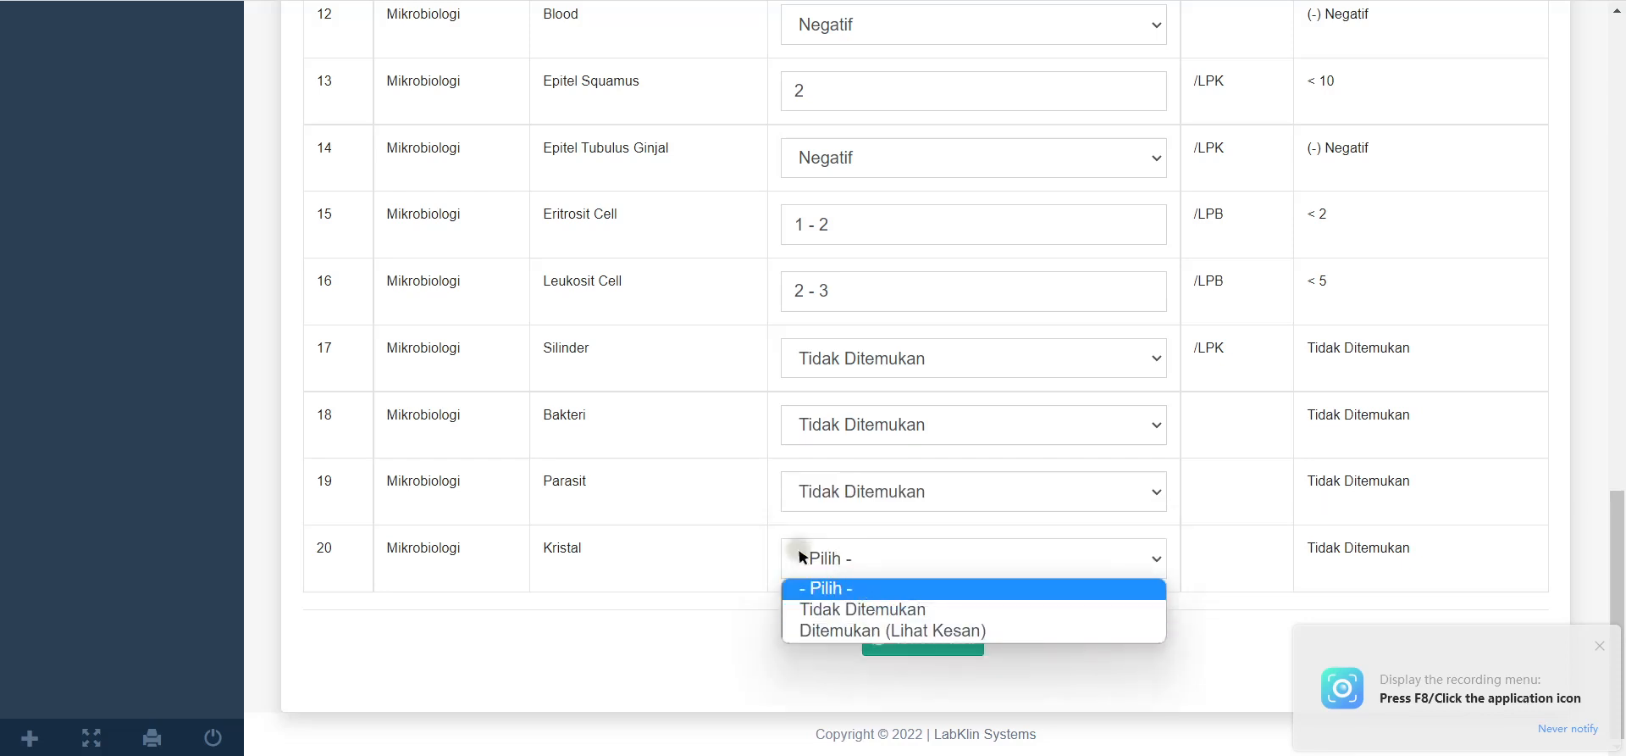
left_click(878, 498)
left_click(914, 574)
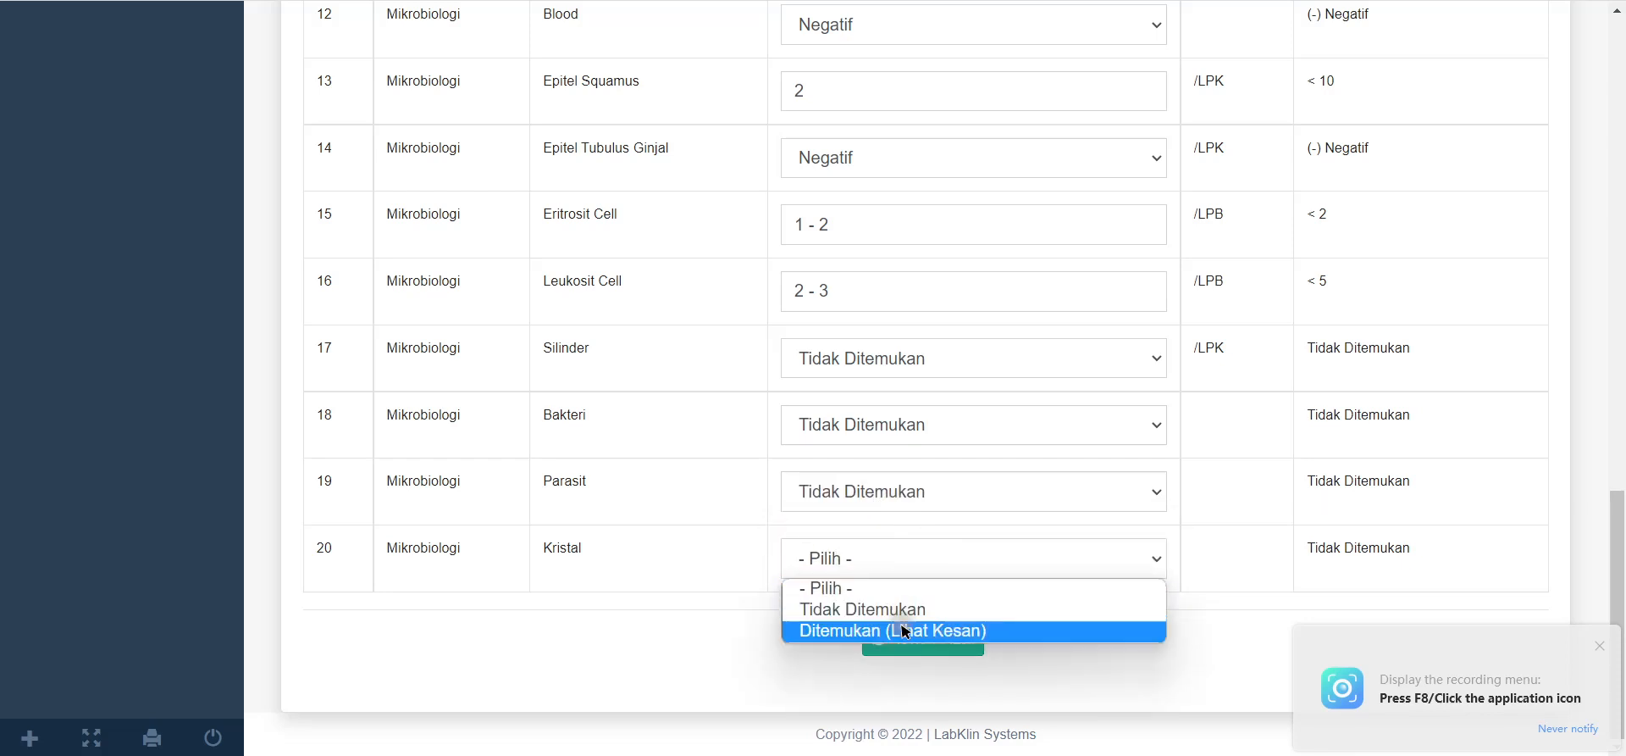
left_click(843, 631)
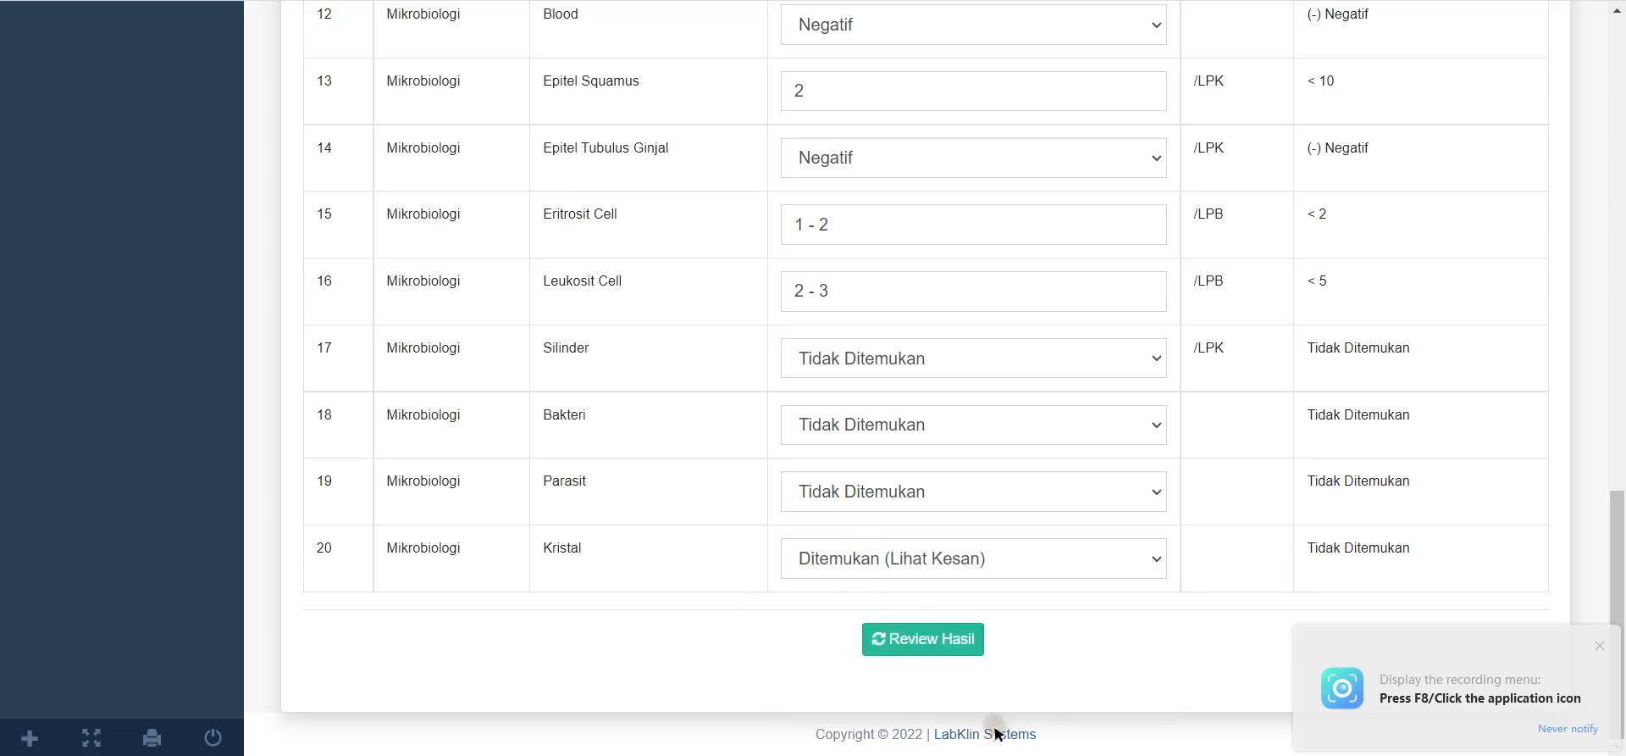
left_click(972, 645)
scroll(805, 458, "down", 15)
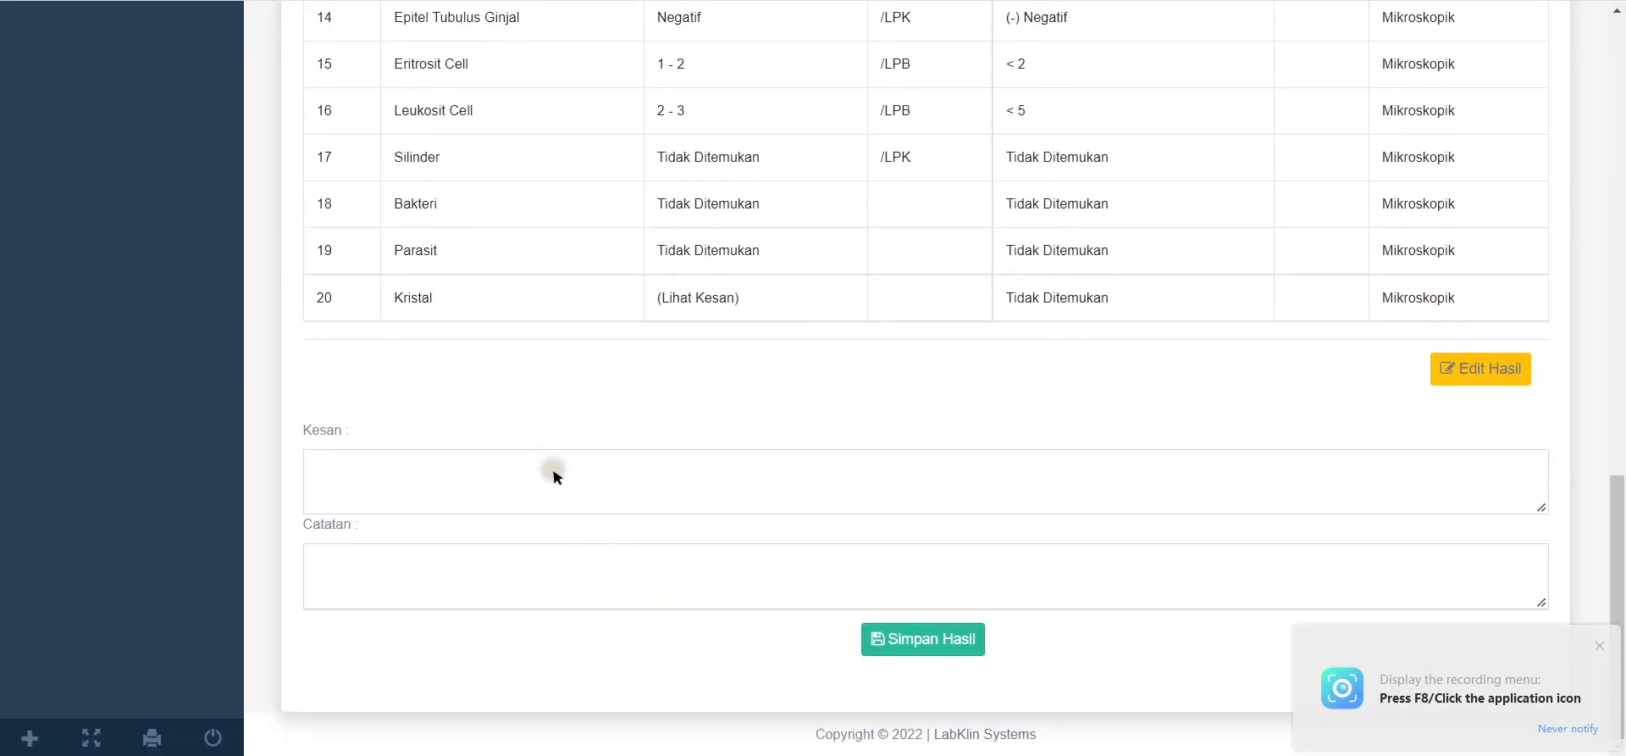
Step: Write the impression 'Ditemukan Kristal Ca. Oxalat' and save the Urin Rutin results
left_click(555, 476)
type("Ditemu")
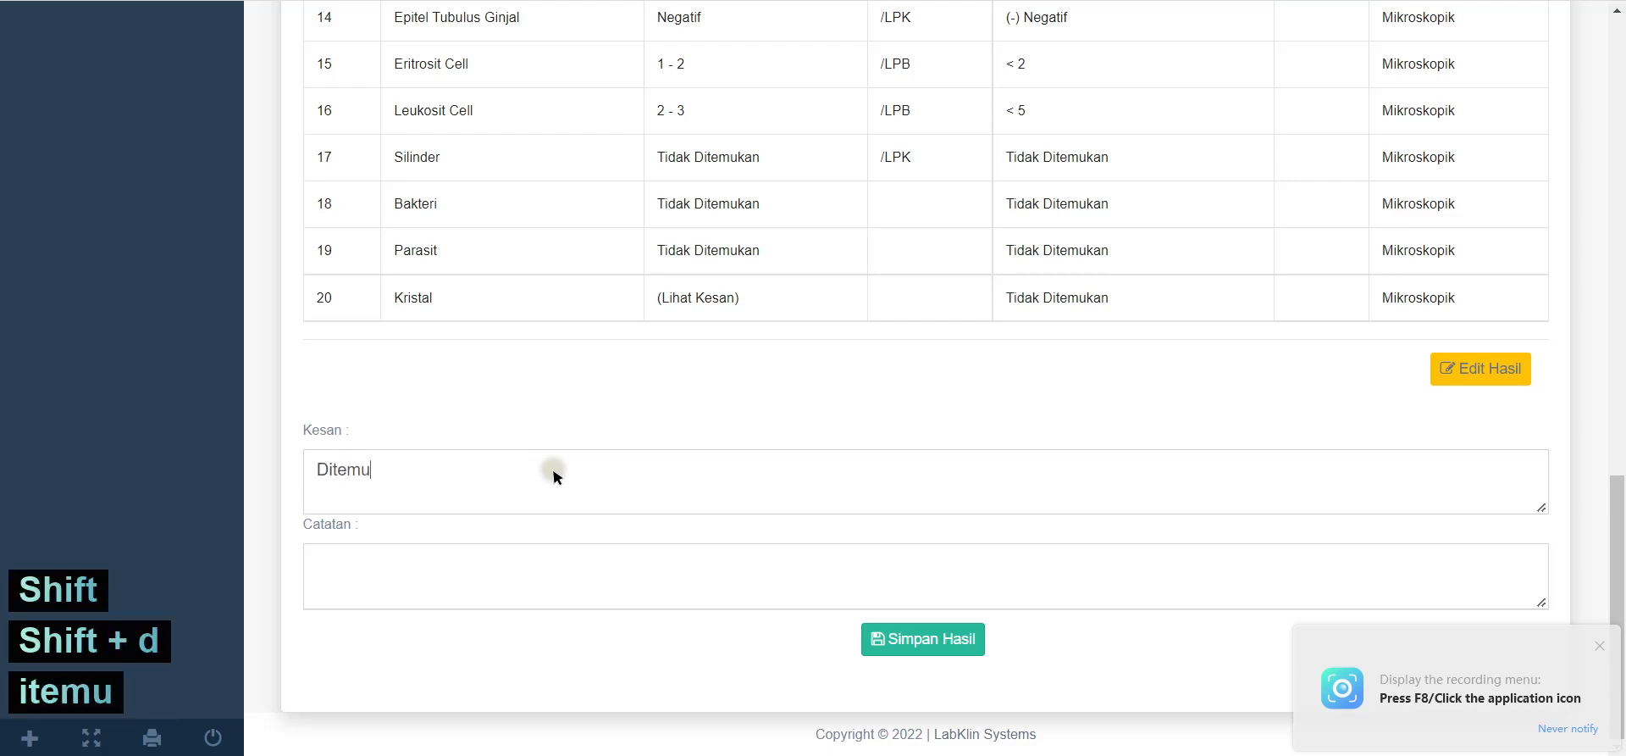
type("kan Krista")
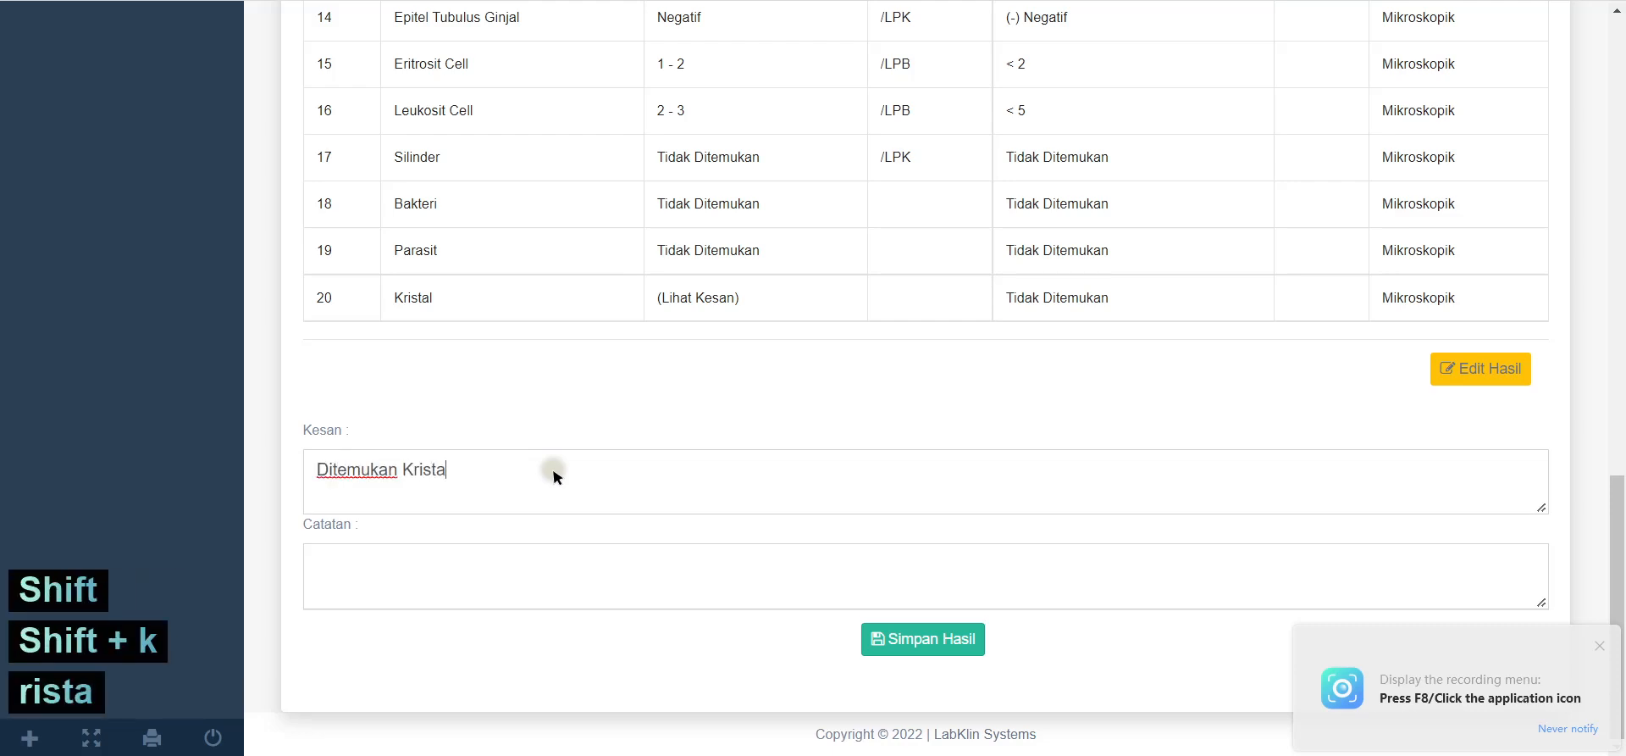
type("l ")
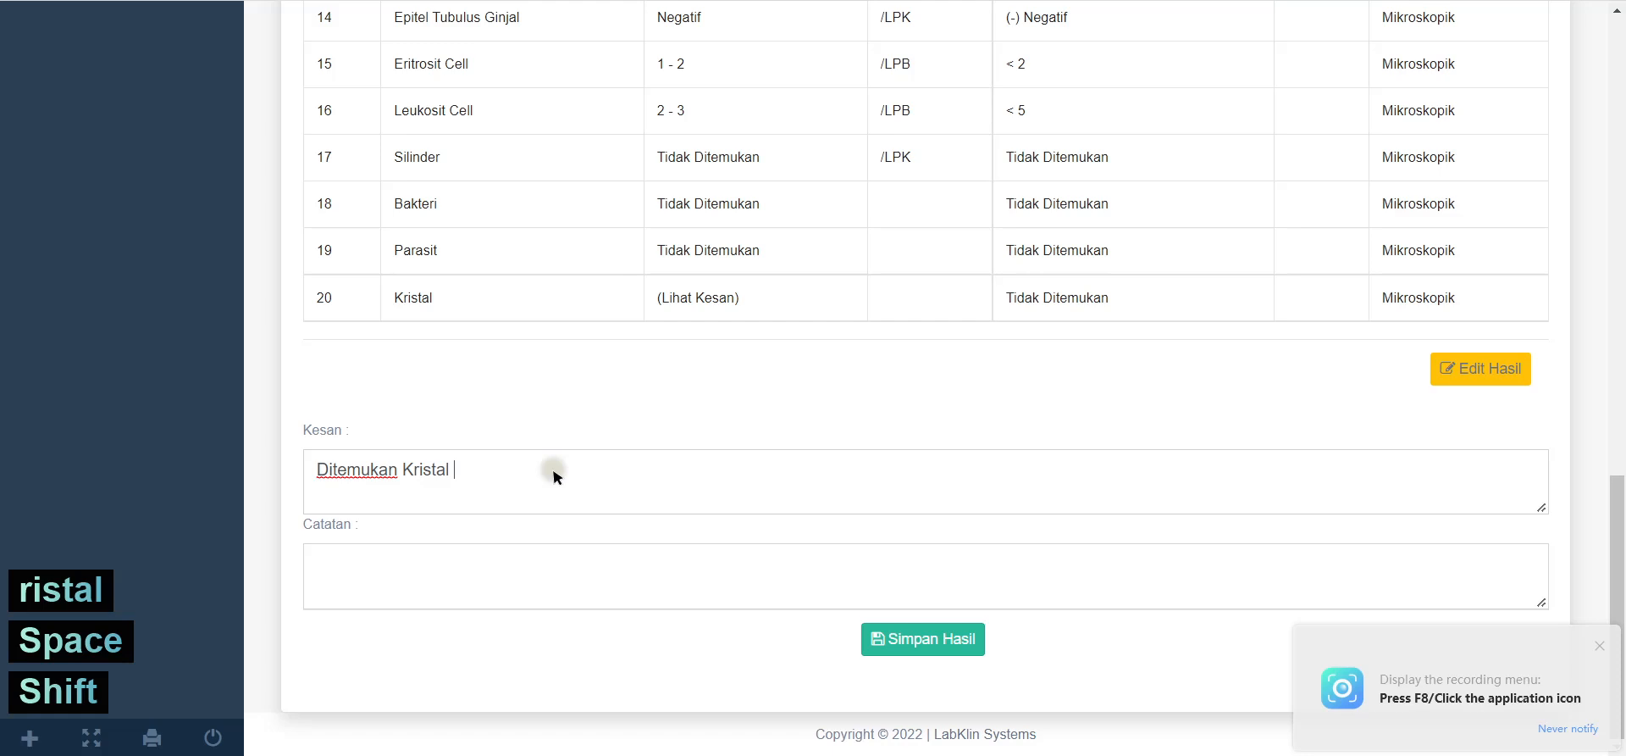
type("Ca. Oc")
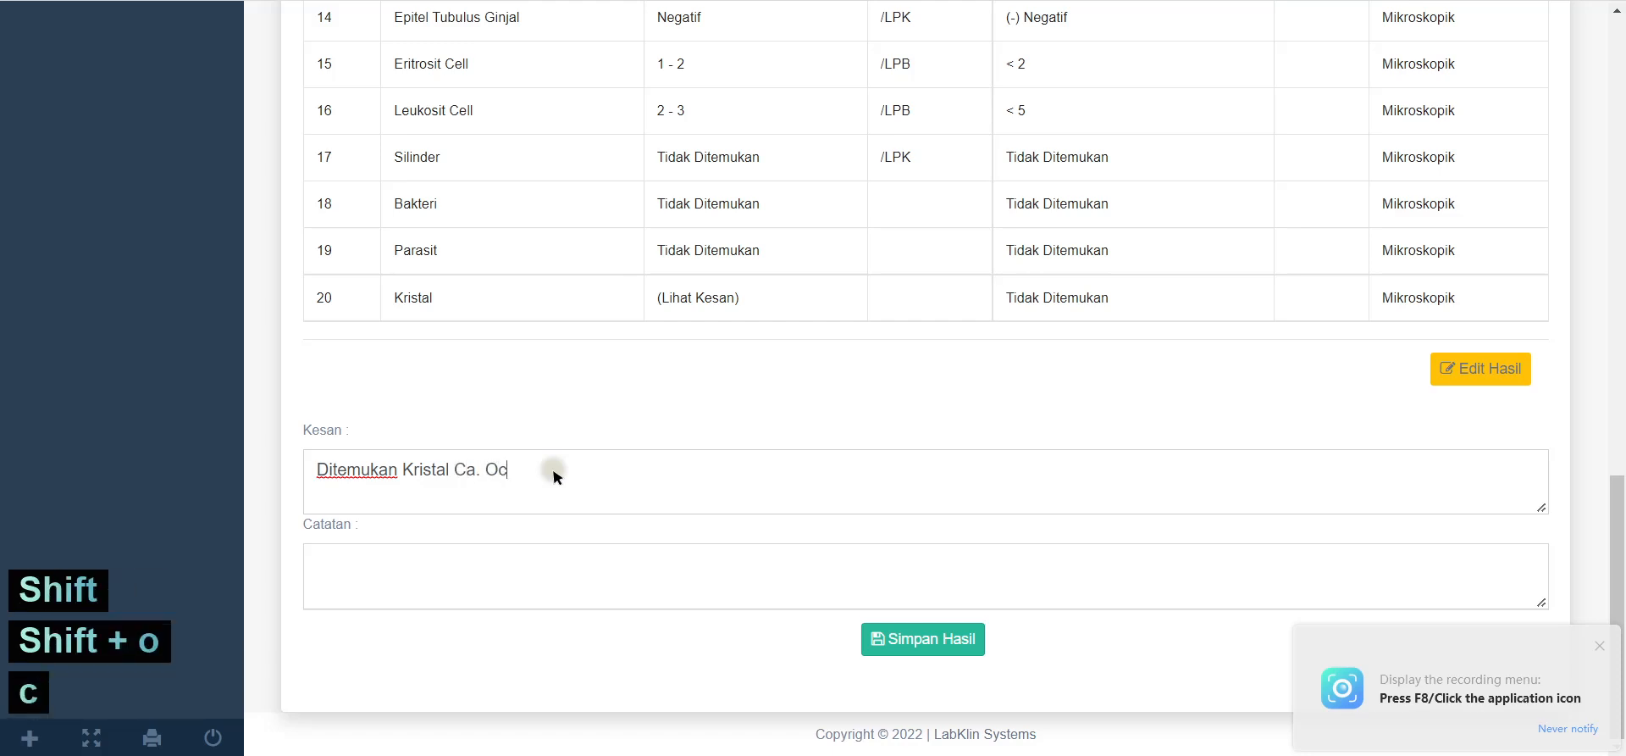
key("Num_Lock")
key("BackSpace")
type("xalat")
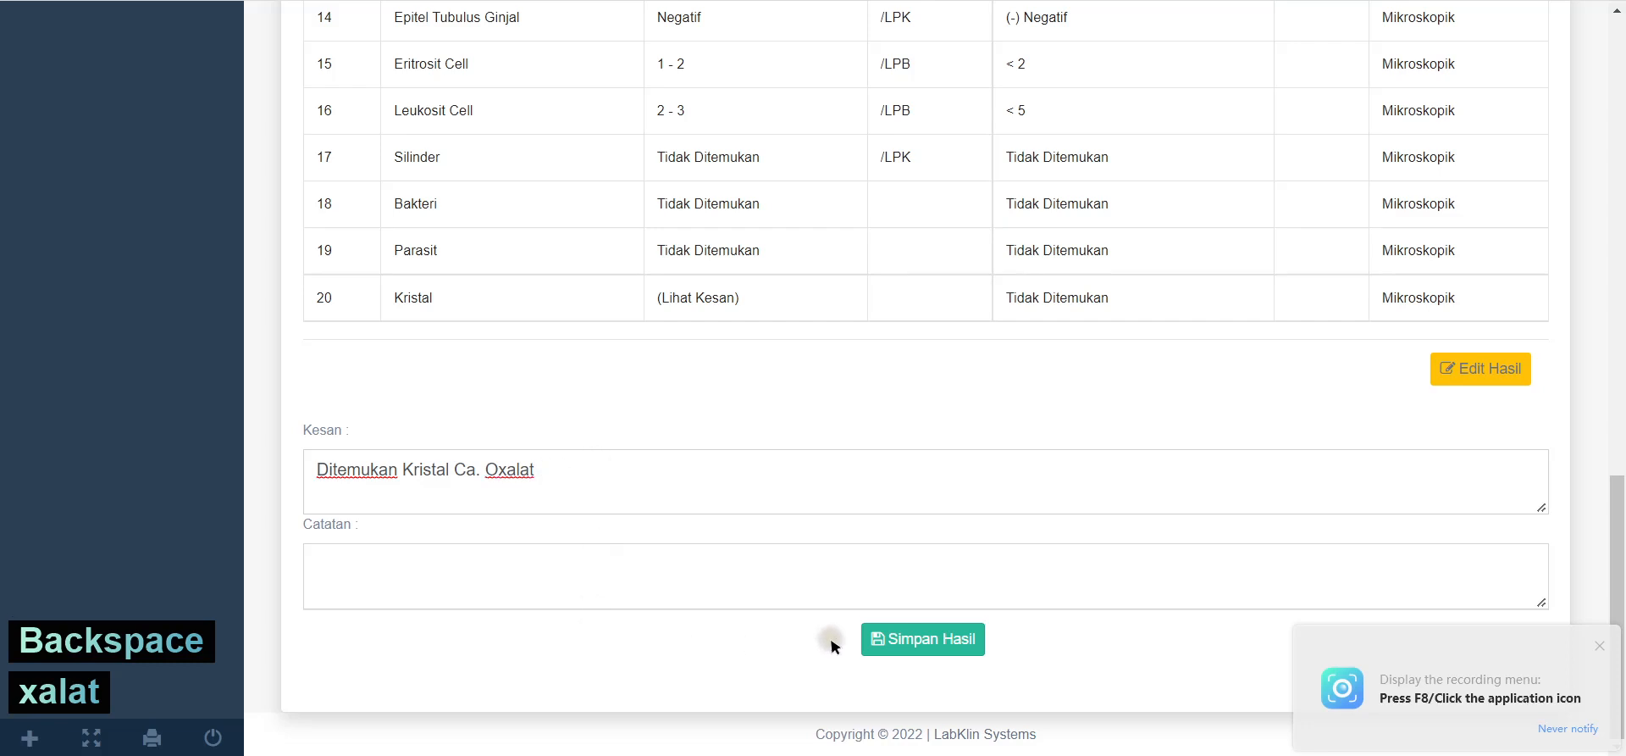
left_click(878, 641)
left_click(915, 64)
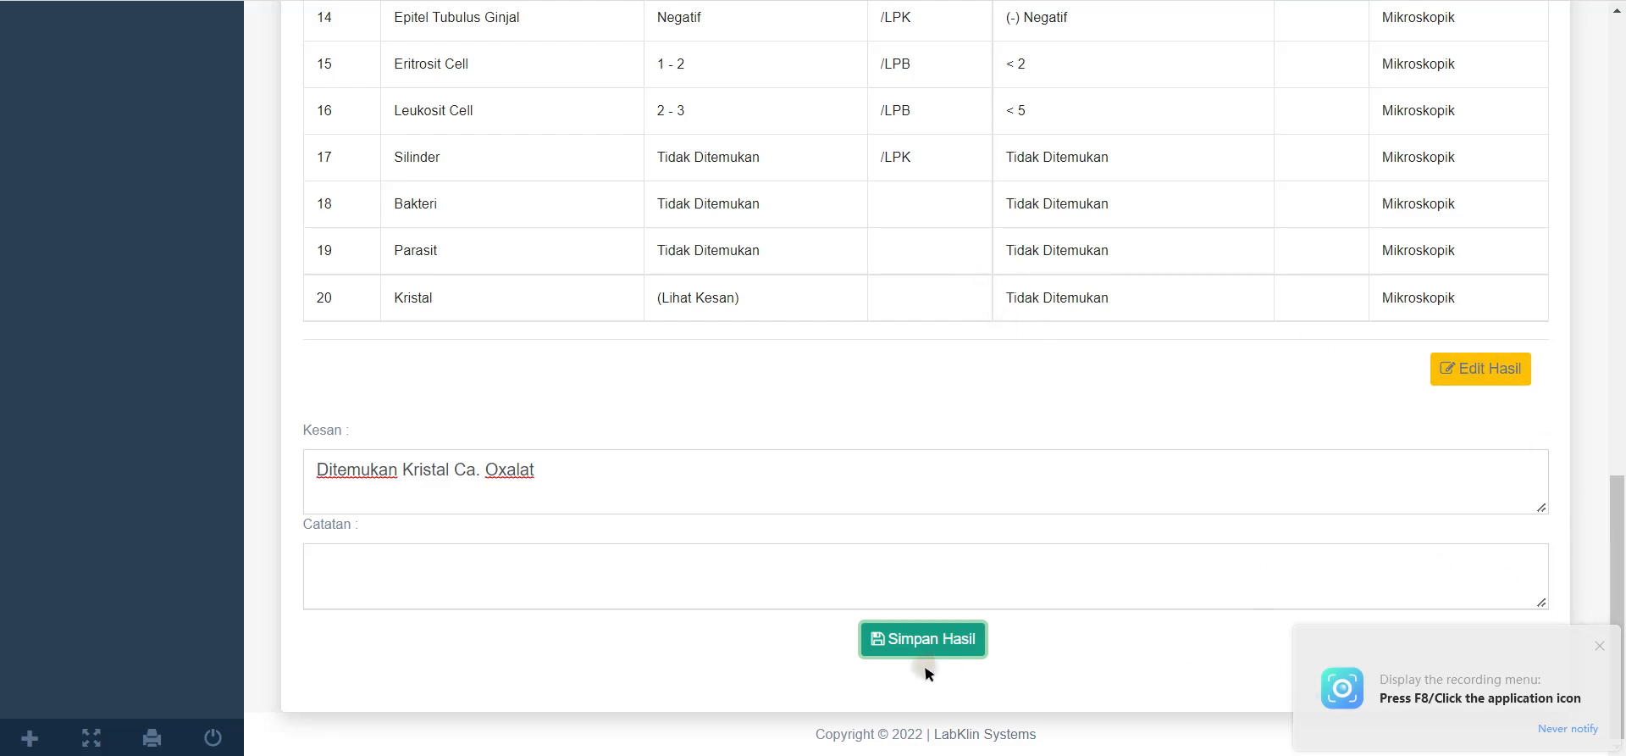
scroll(316, 590, "down", 2)
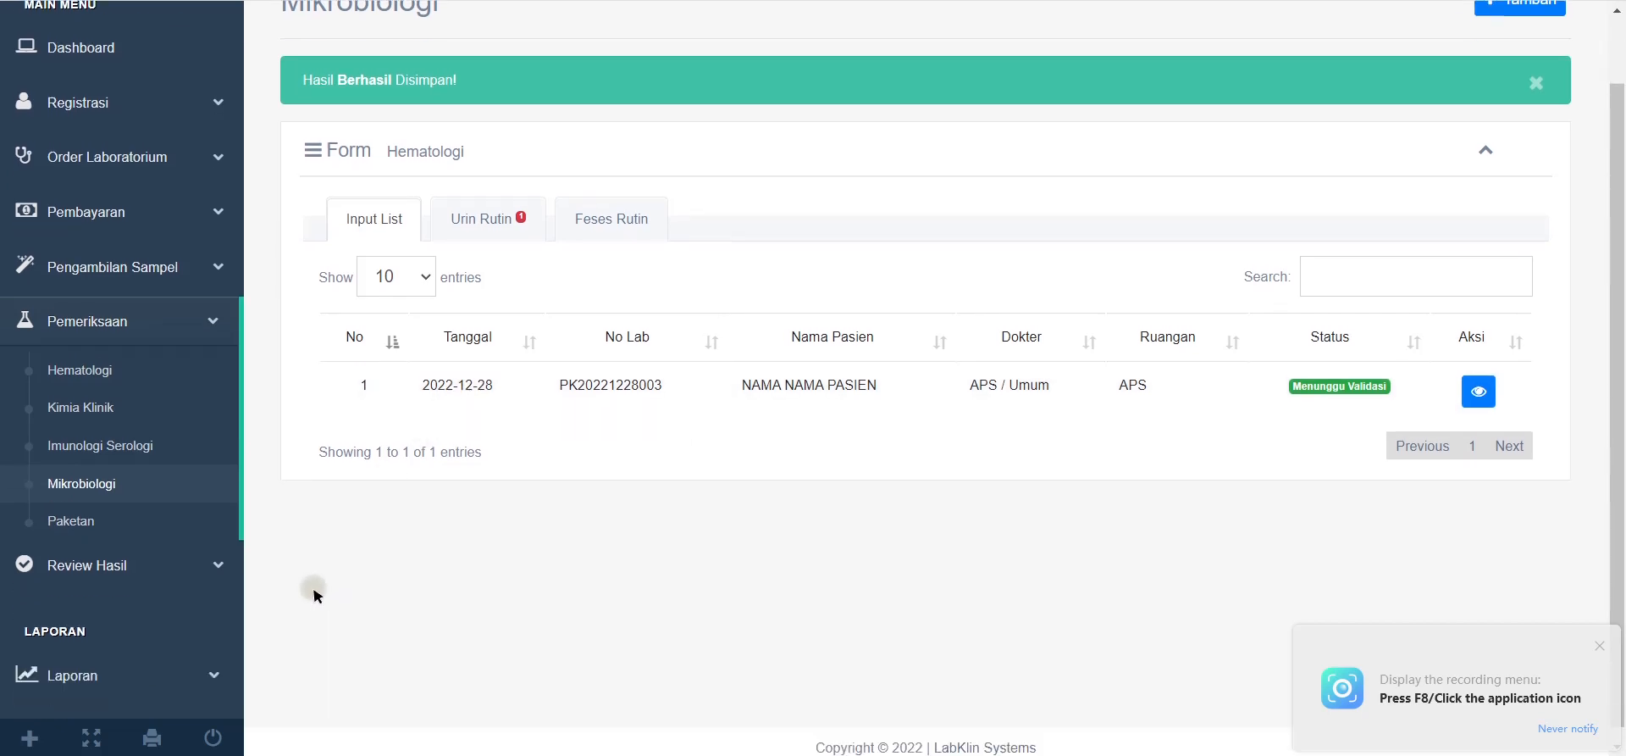
left_click(111, 563)
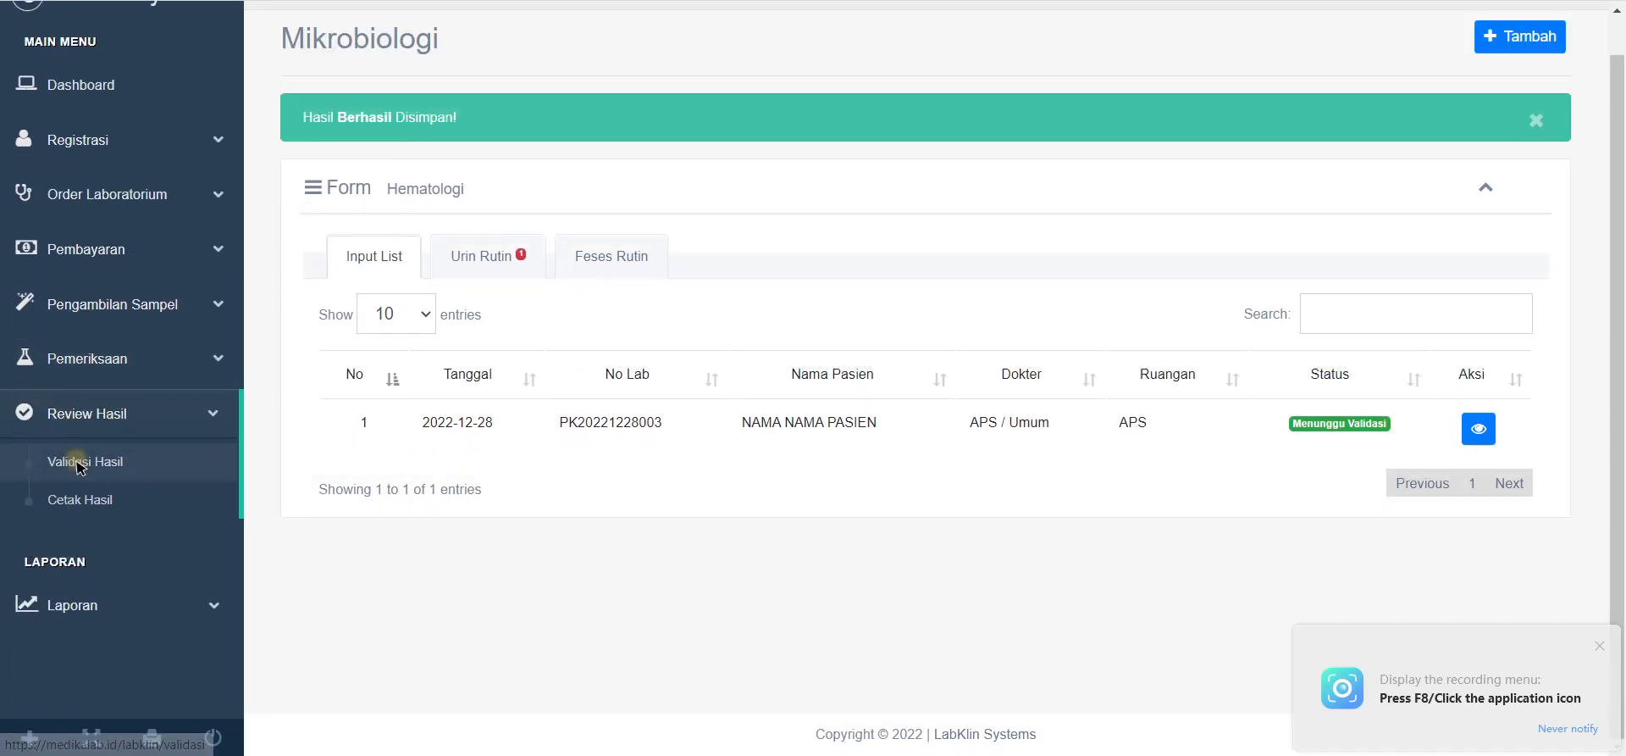
left_click(77, 464)
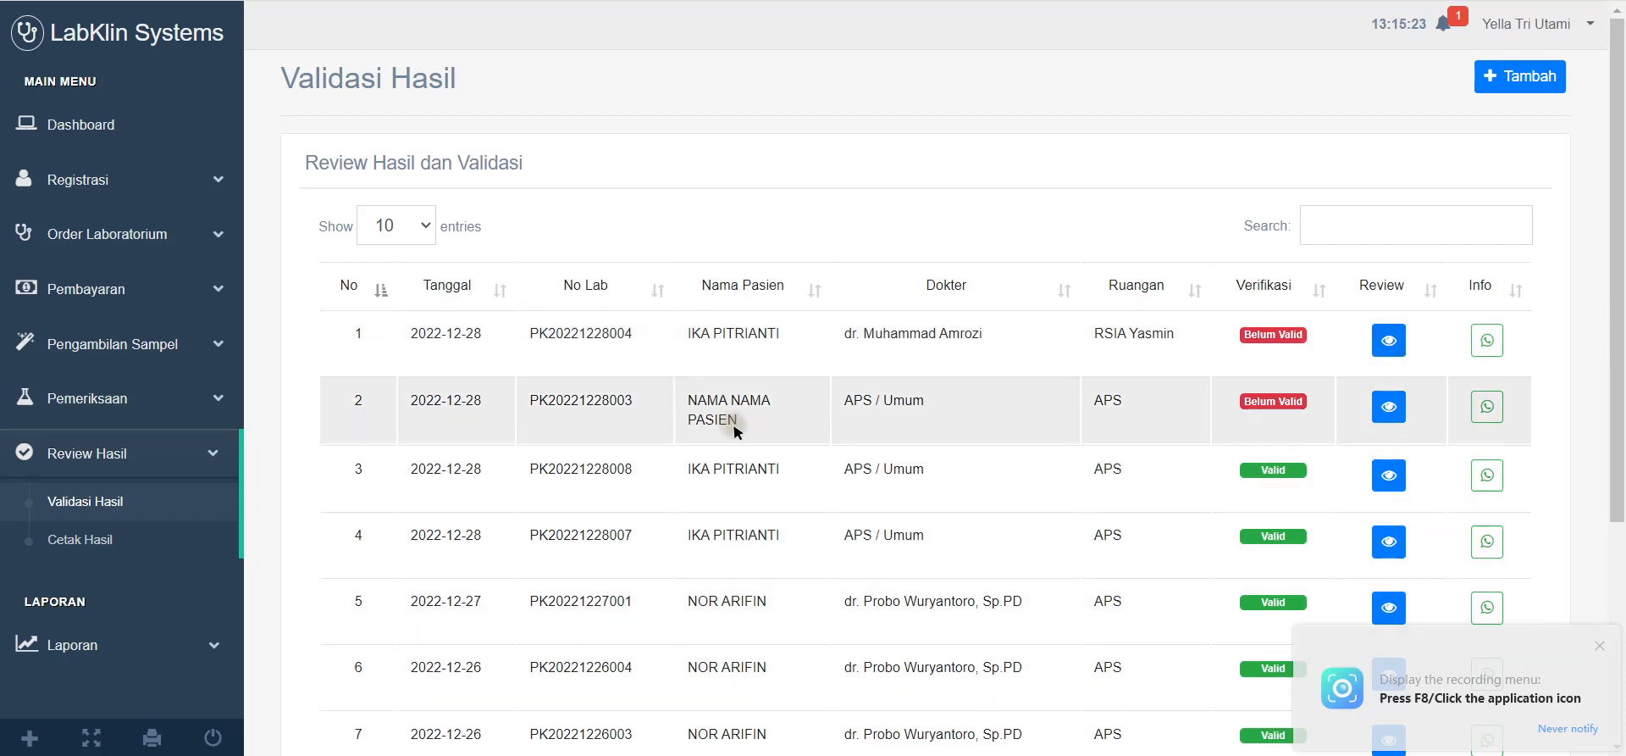
left_click_drag(686, 400, 752, 430)
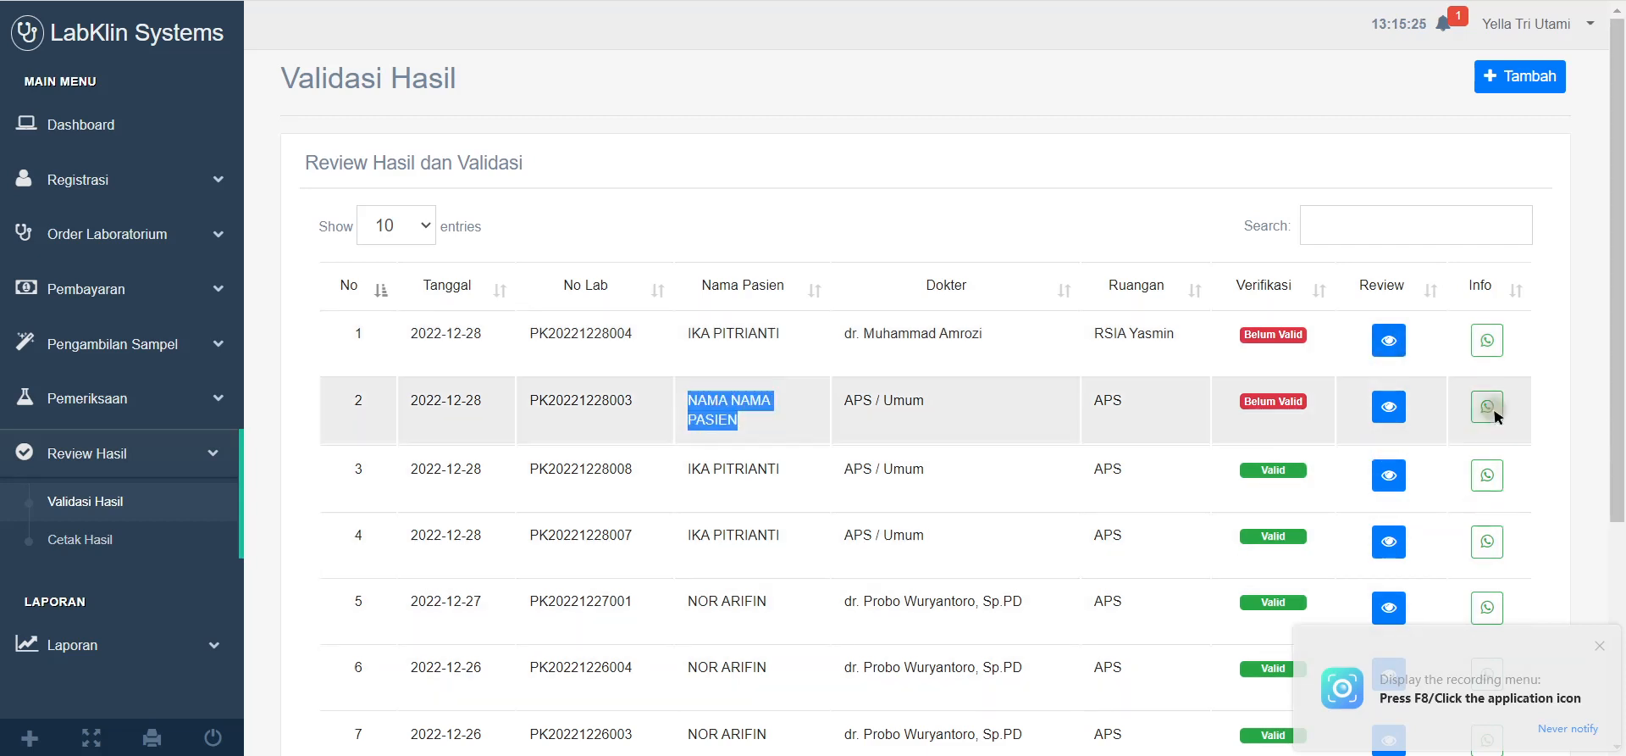
left_click(1397, 410)
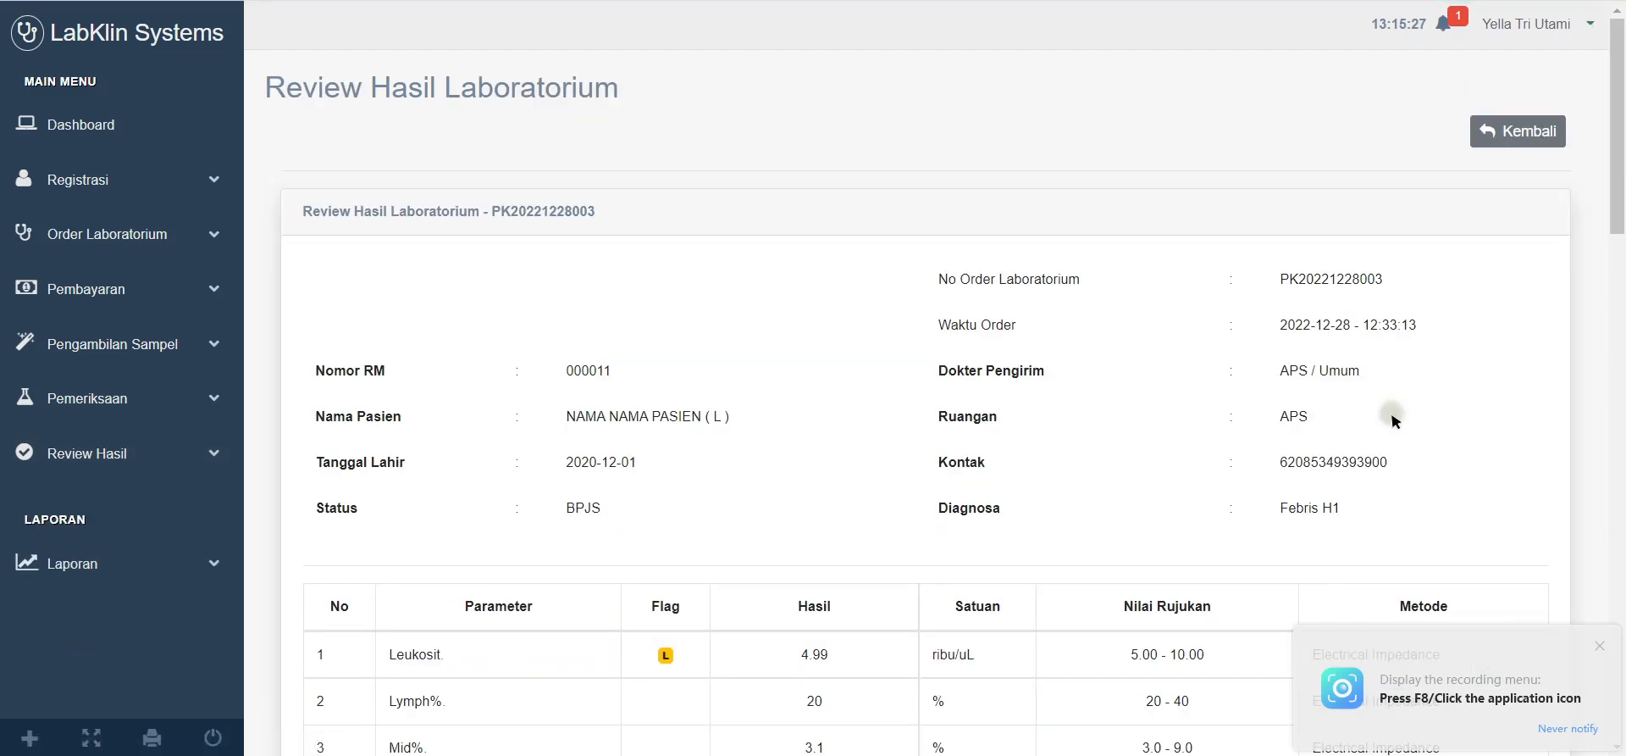
scroll(1020, 429, "down", 20)
scroll(992, 465, "down", 2)
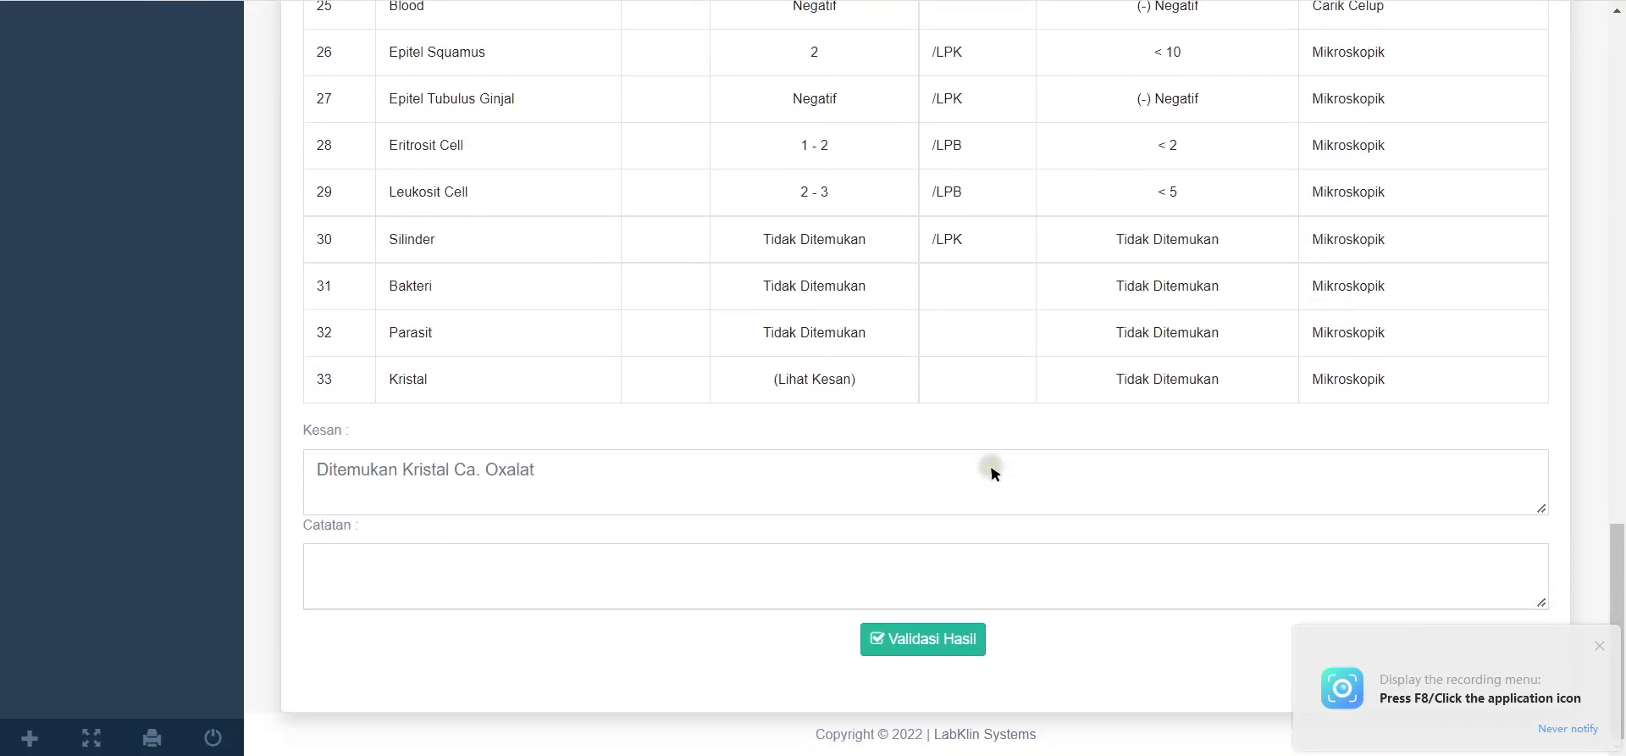
scroll(991, 447, "up", 14)
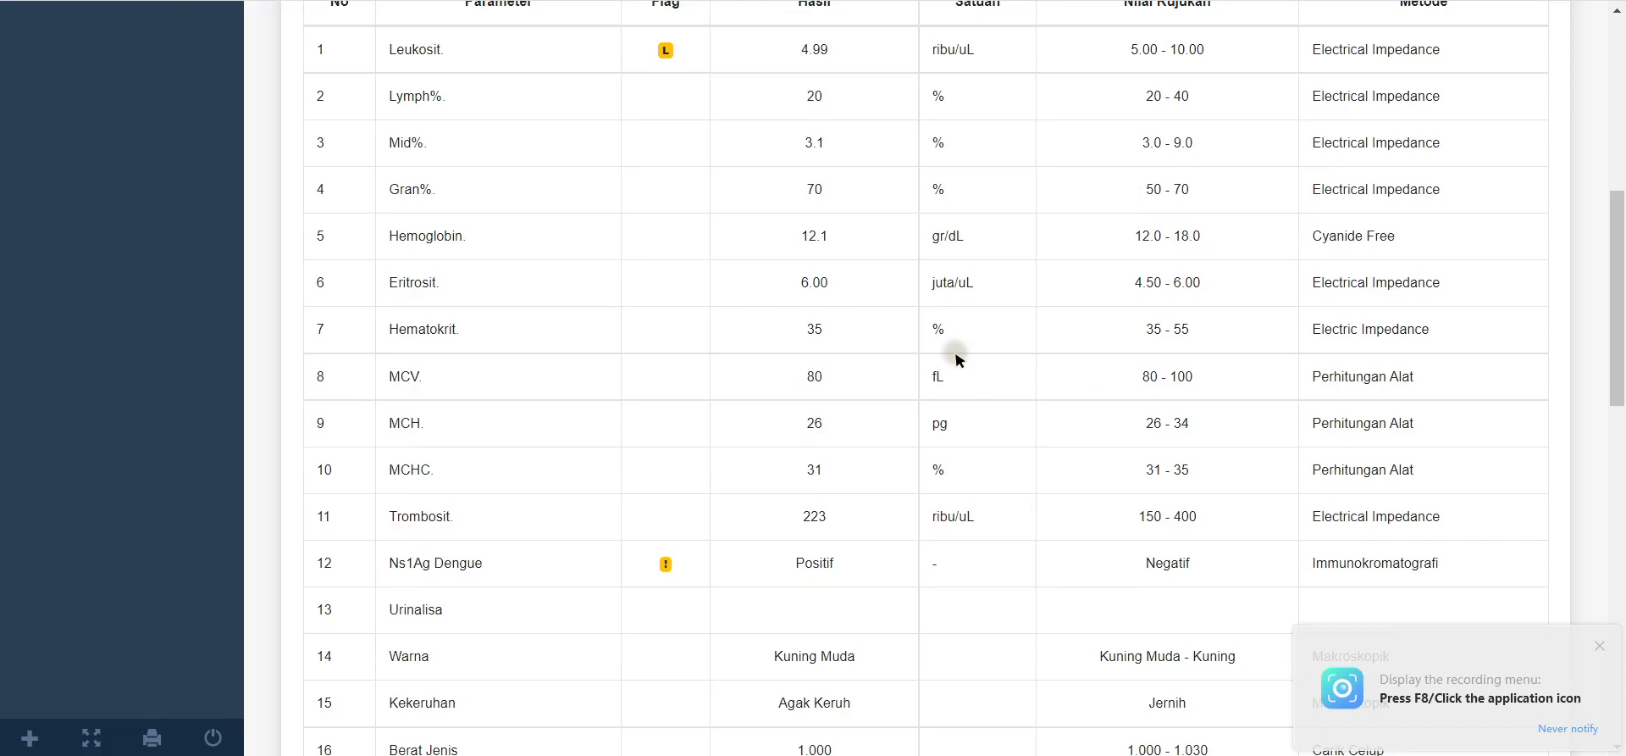
scroll(958, 359, "down", 7)
scroll(958, 359, "up", 14)
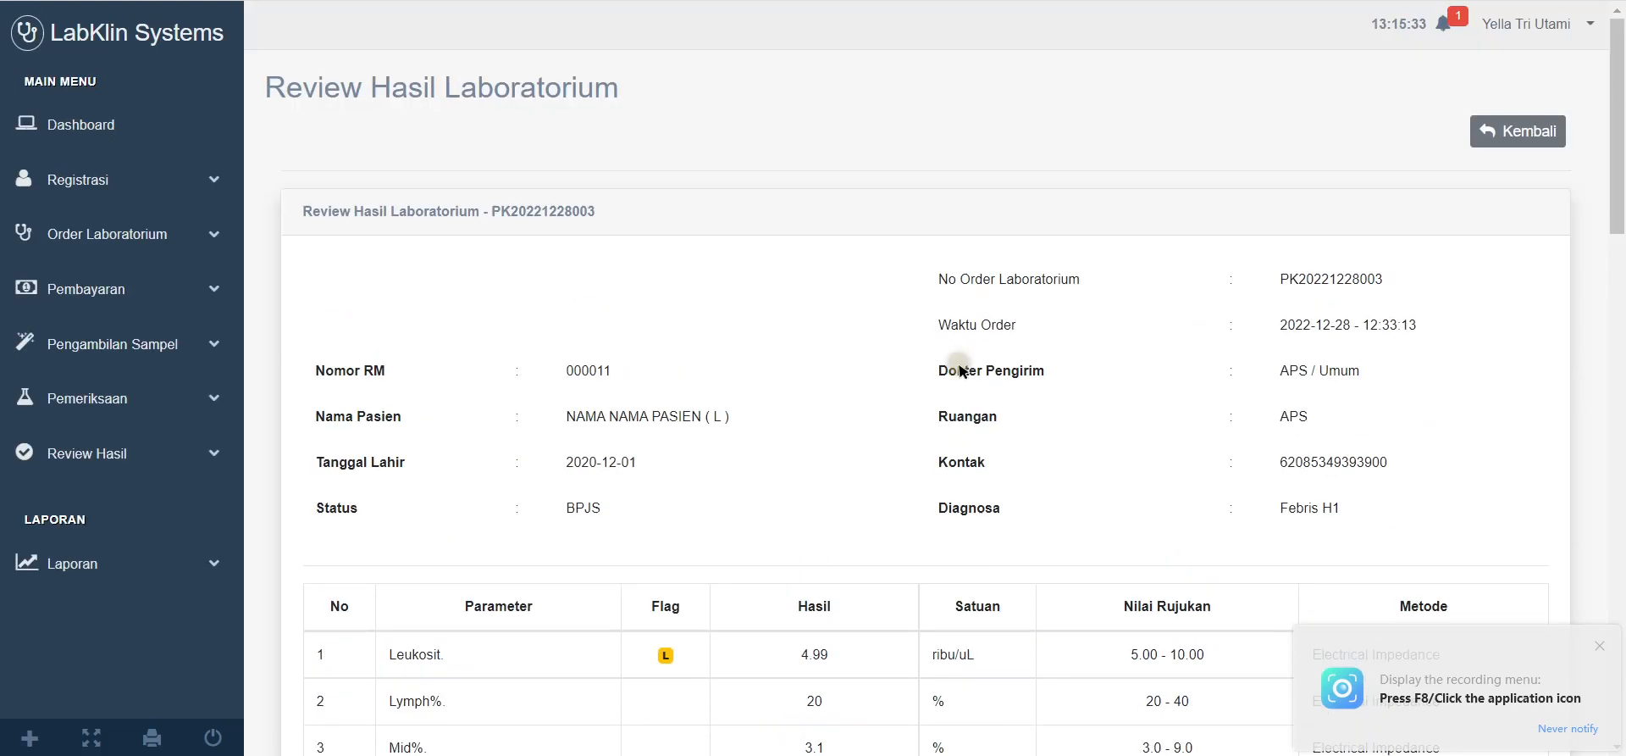
scroll(961, 371, "down", 4)
scroll(961, 370, "down", 15)
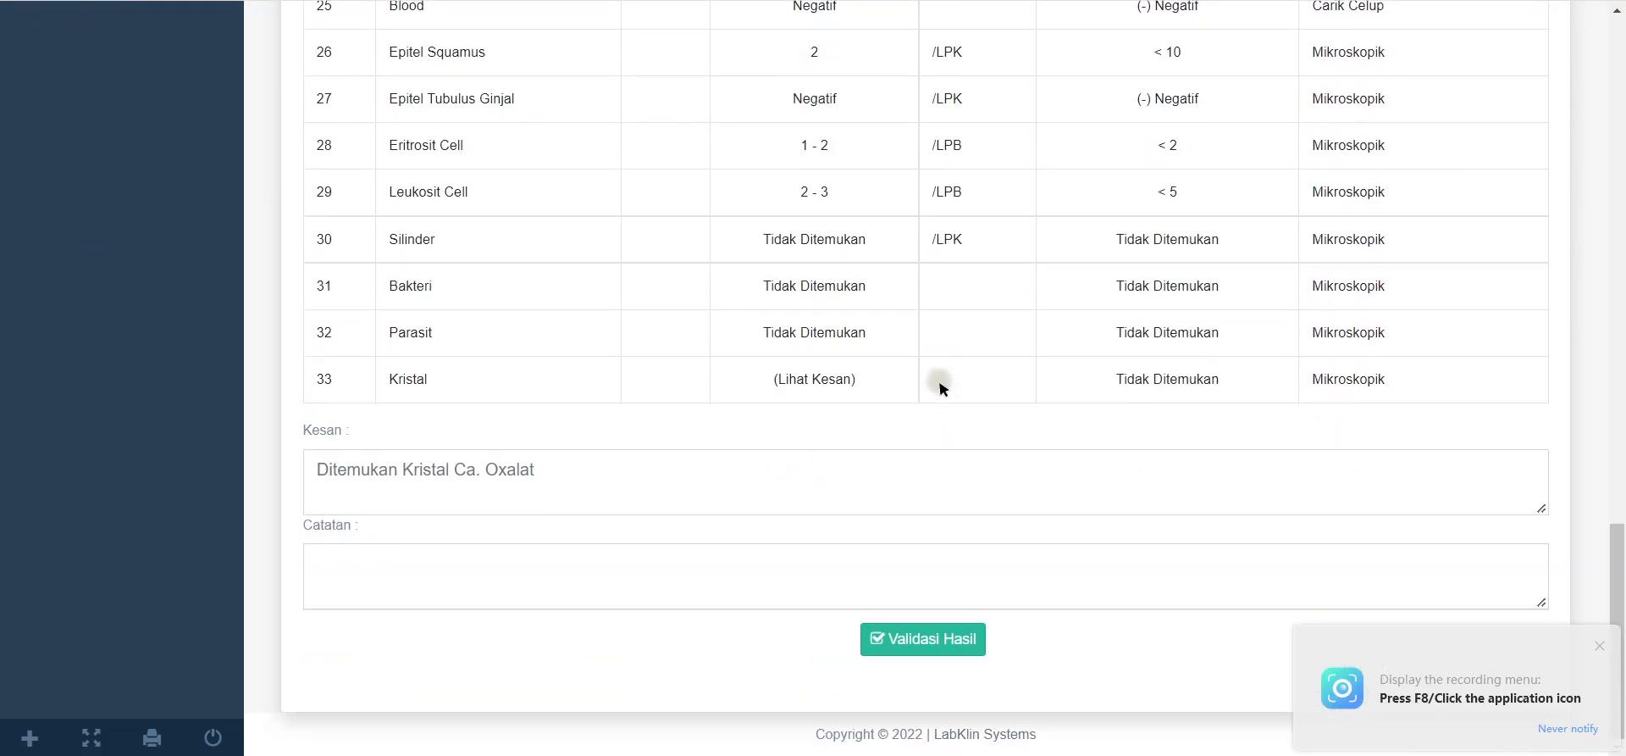
left_click(926, 658)
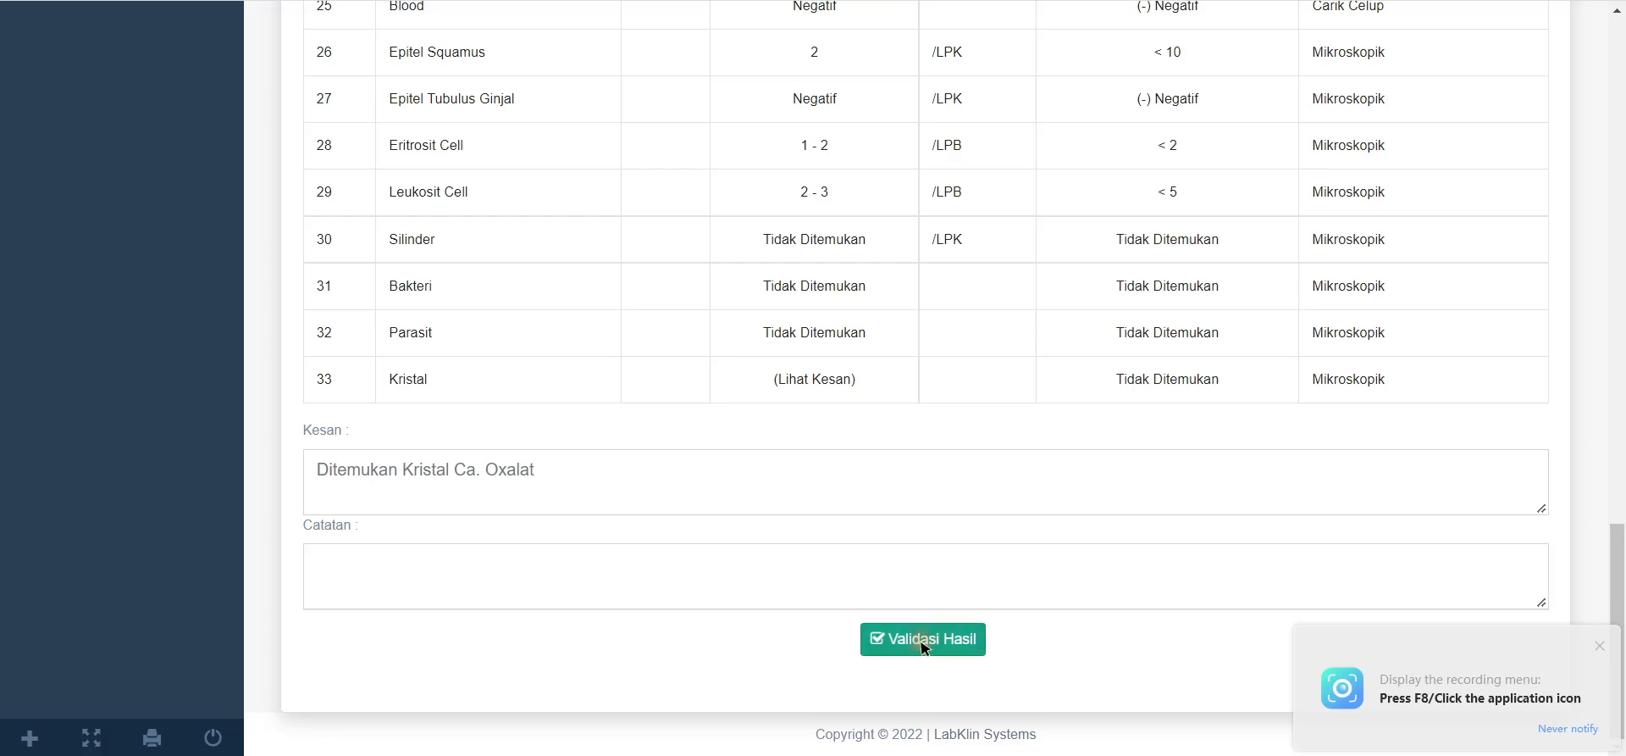
left_click(992, 59)
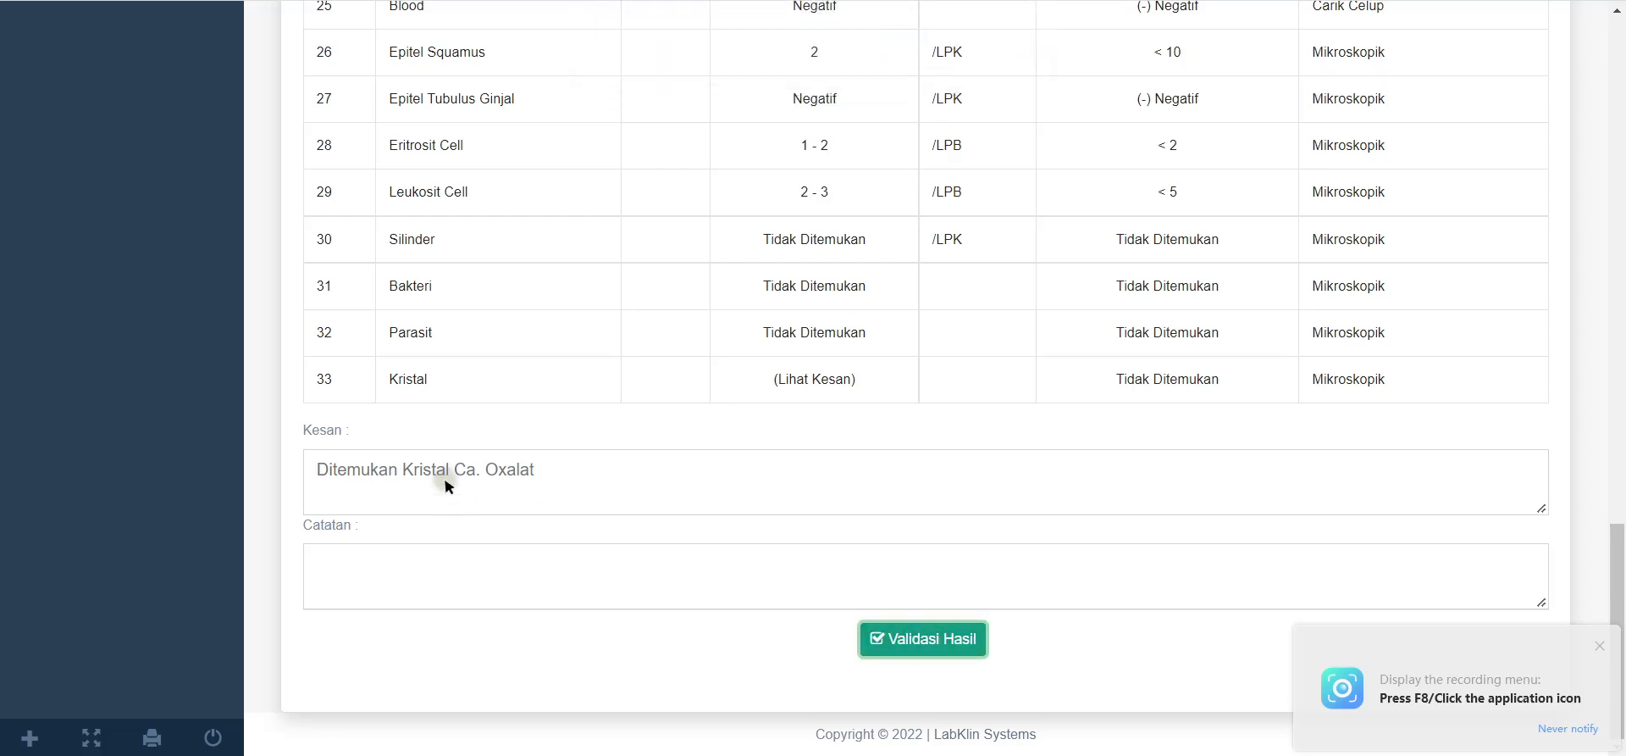
left_click(460, 566)
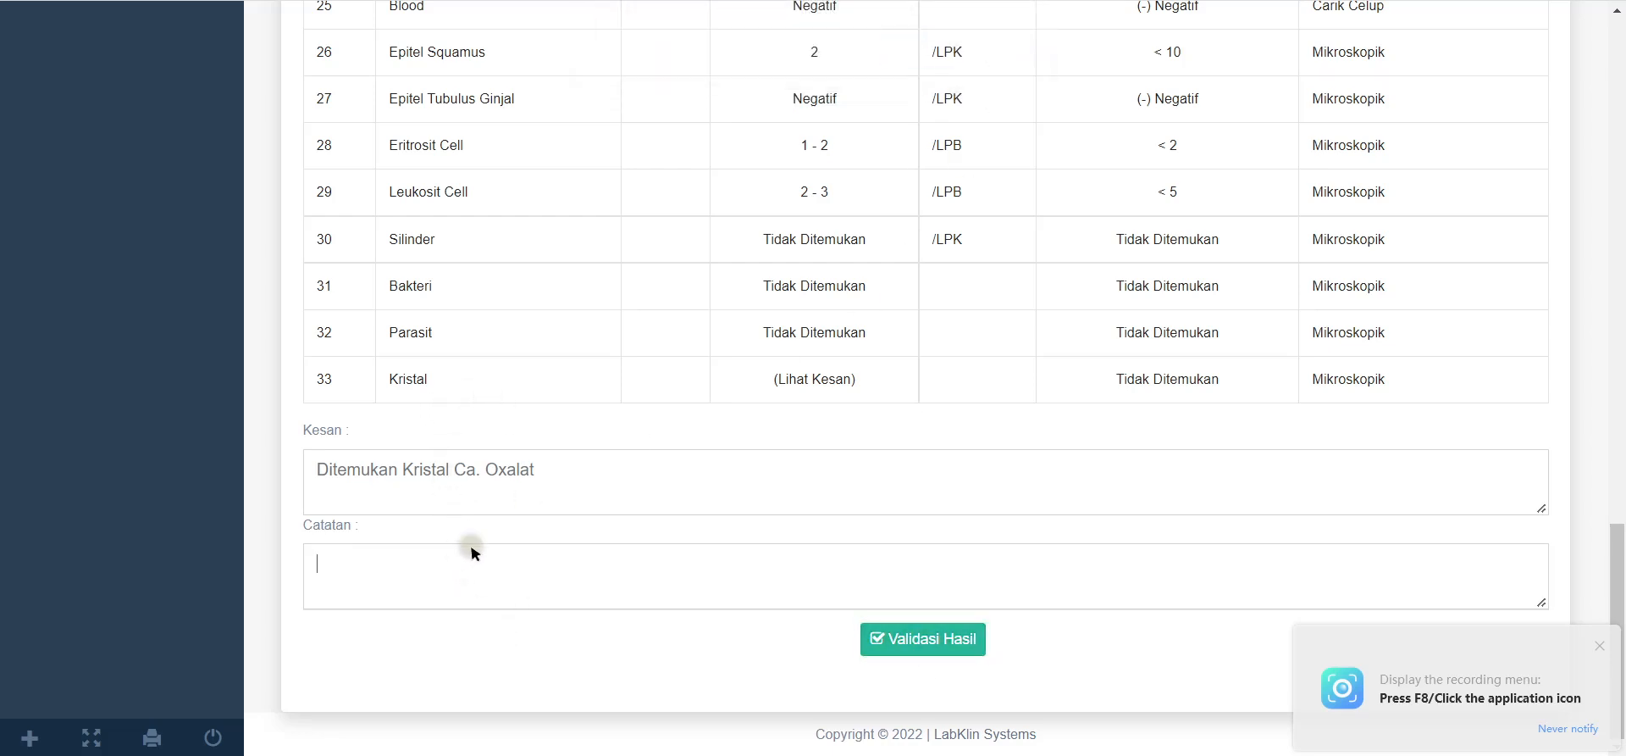
type("Urin ")
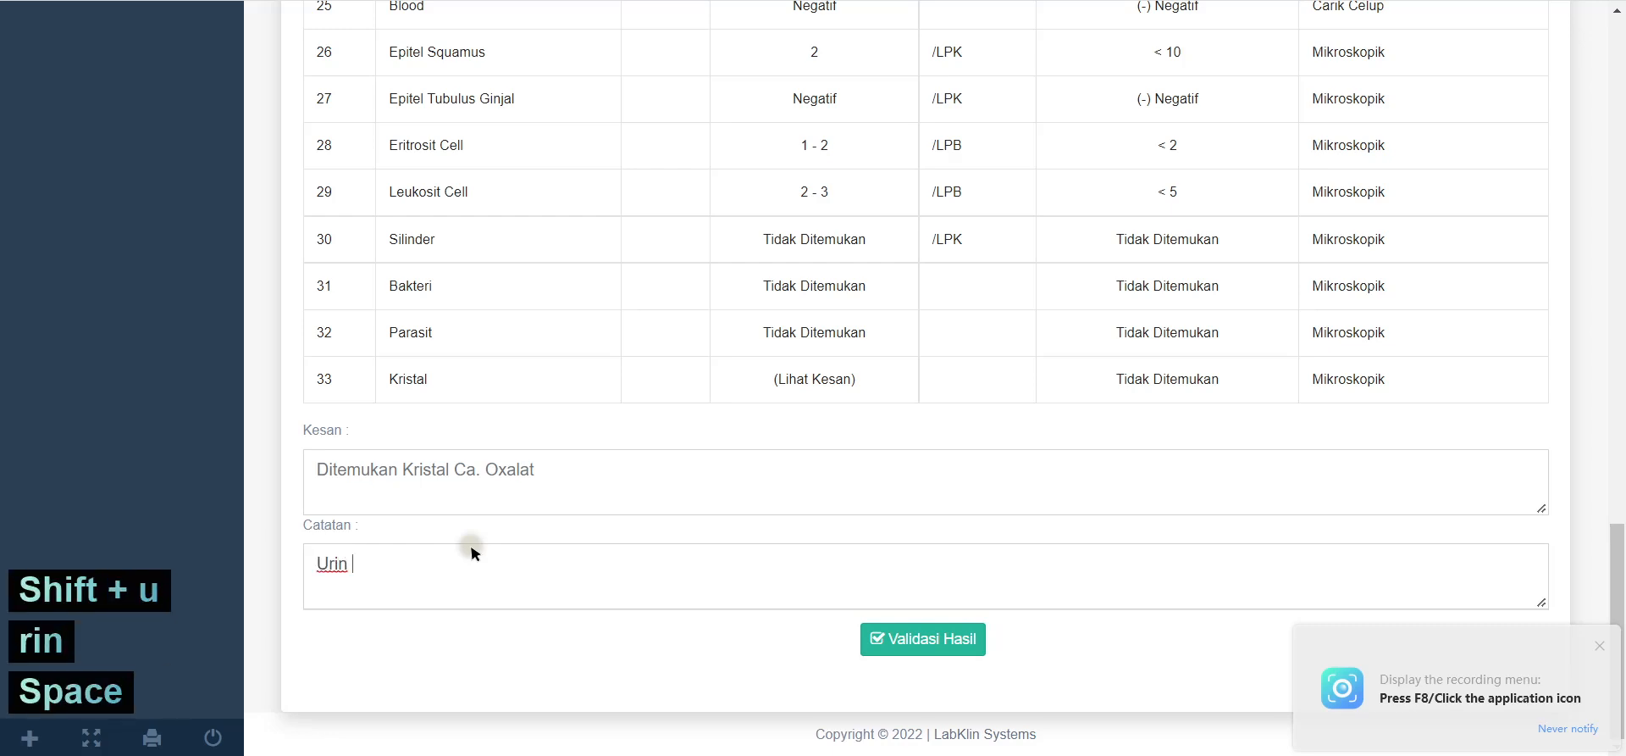
type("A")
key("BackSpace")
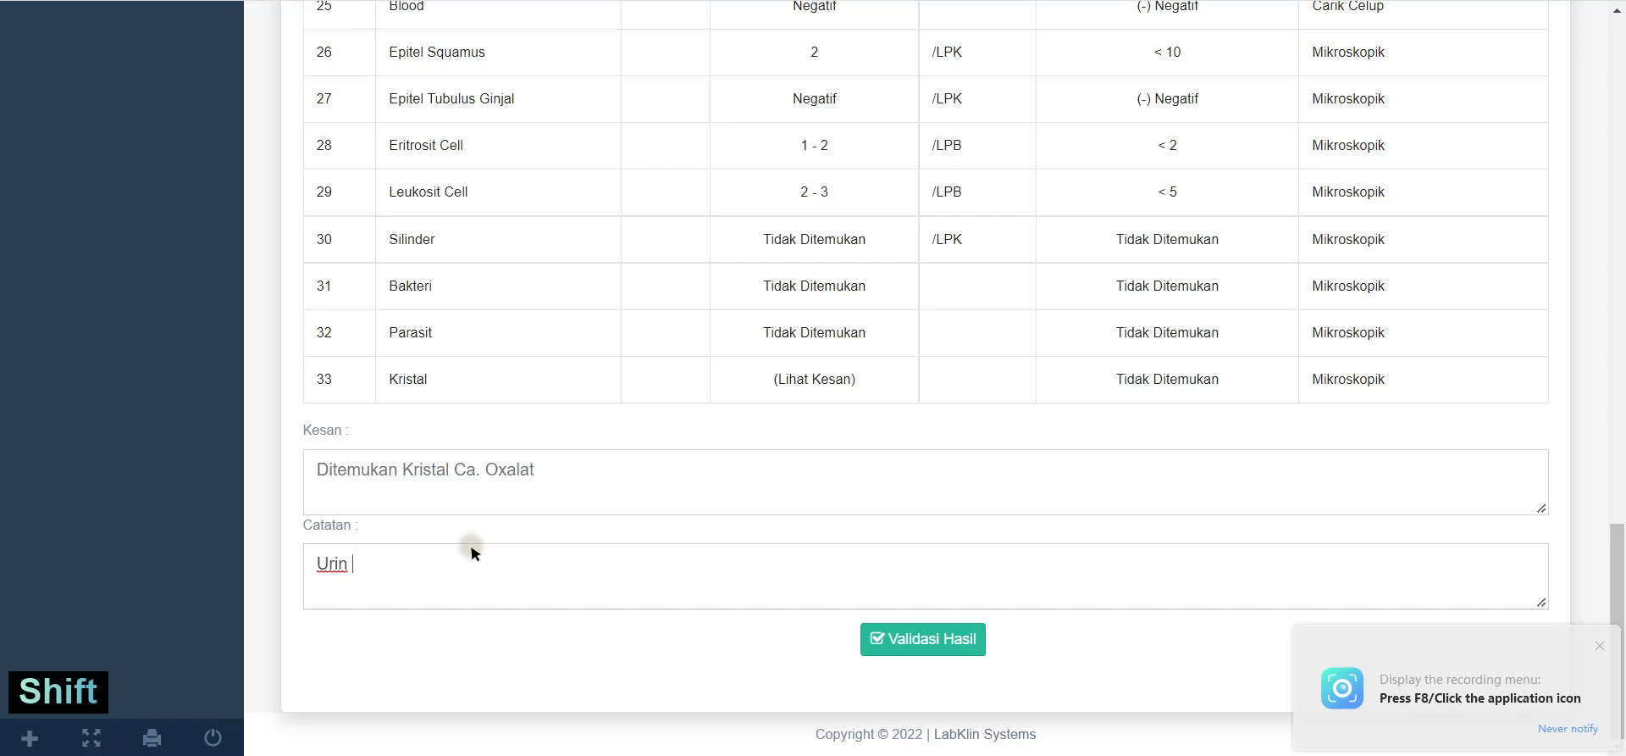
type("Pagi")
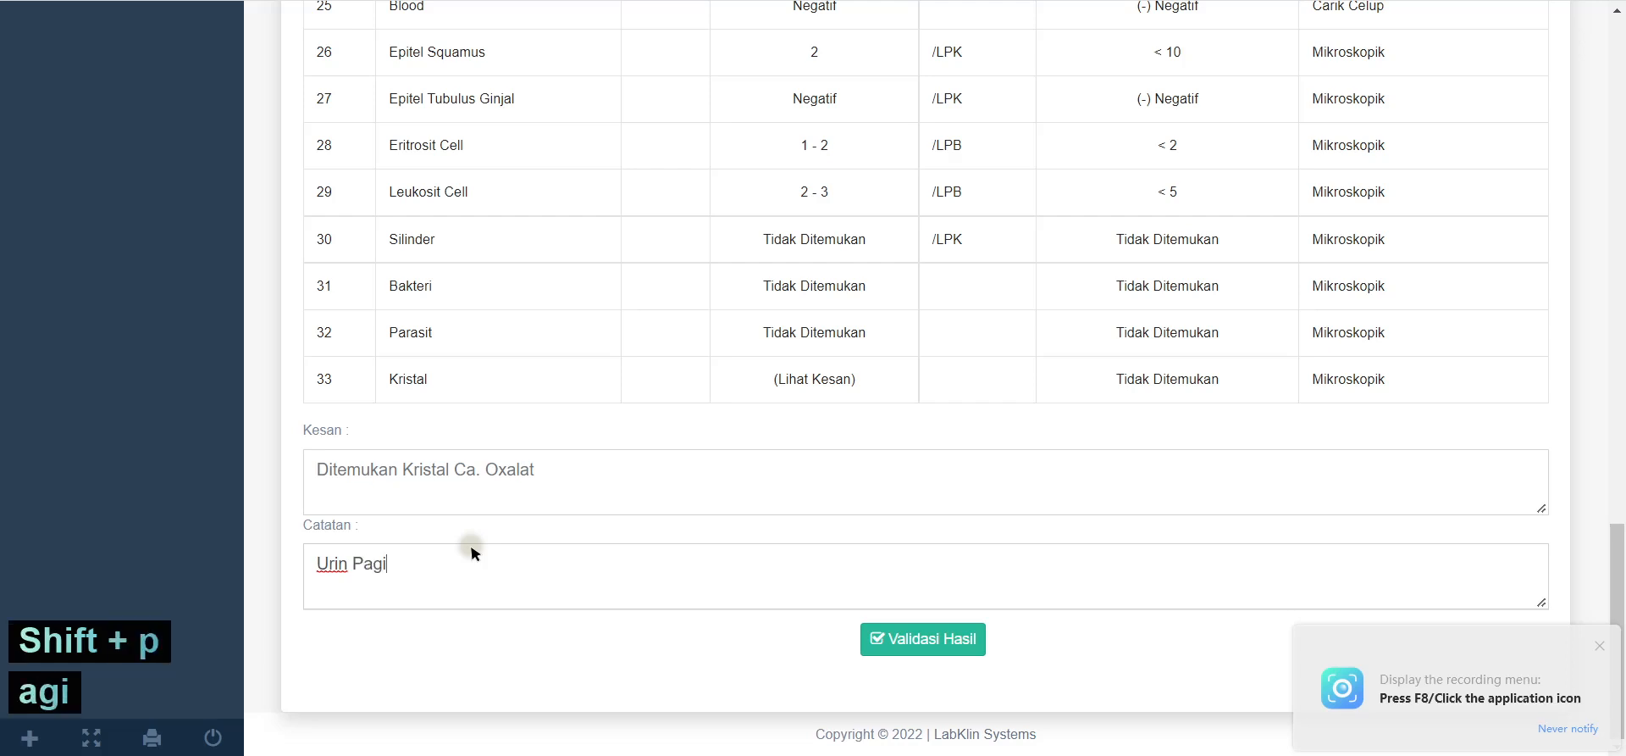
left_click(904, 633)
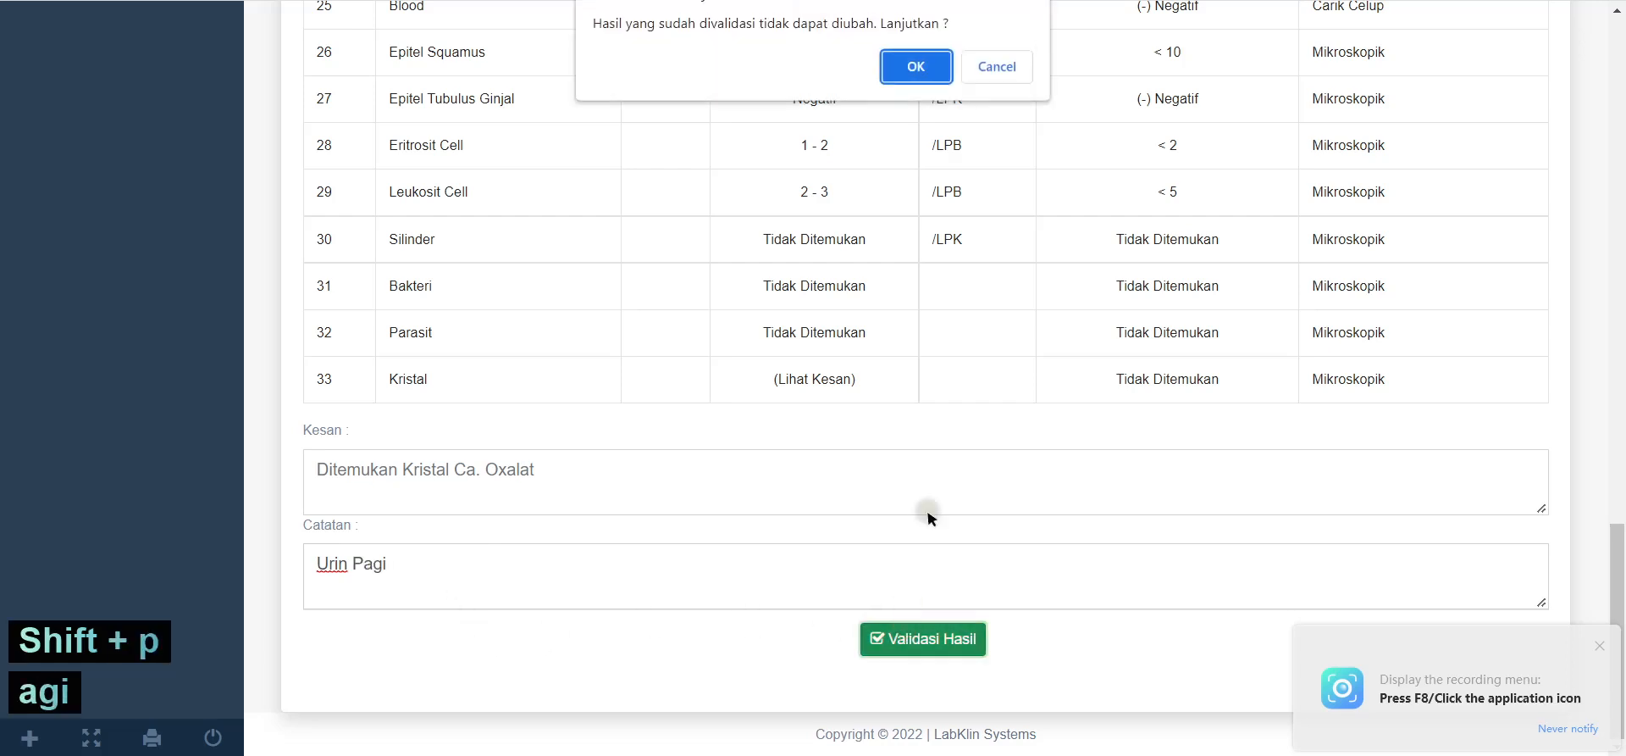
left_click(938, 76)
scroll(983, 354, "down", 5)
scroll(1166, 268, "up", 5)
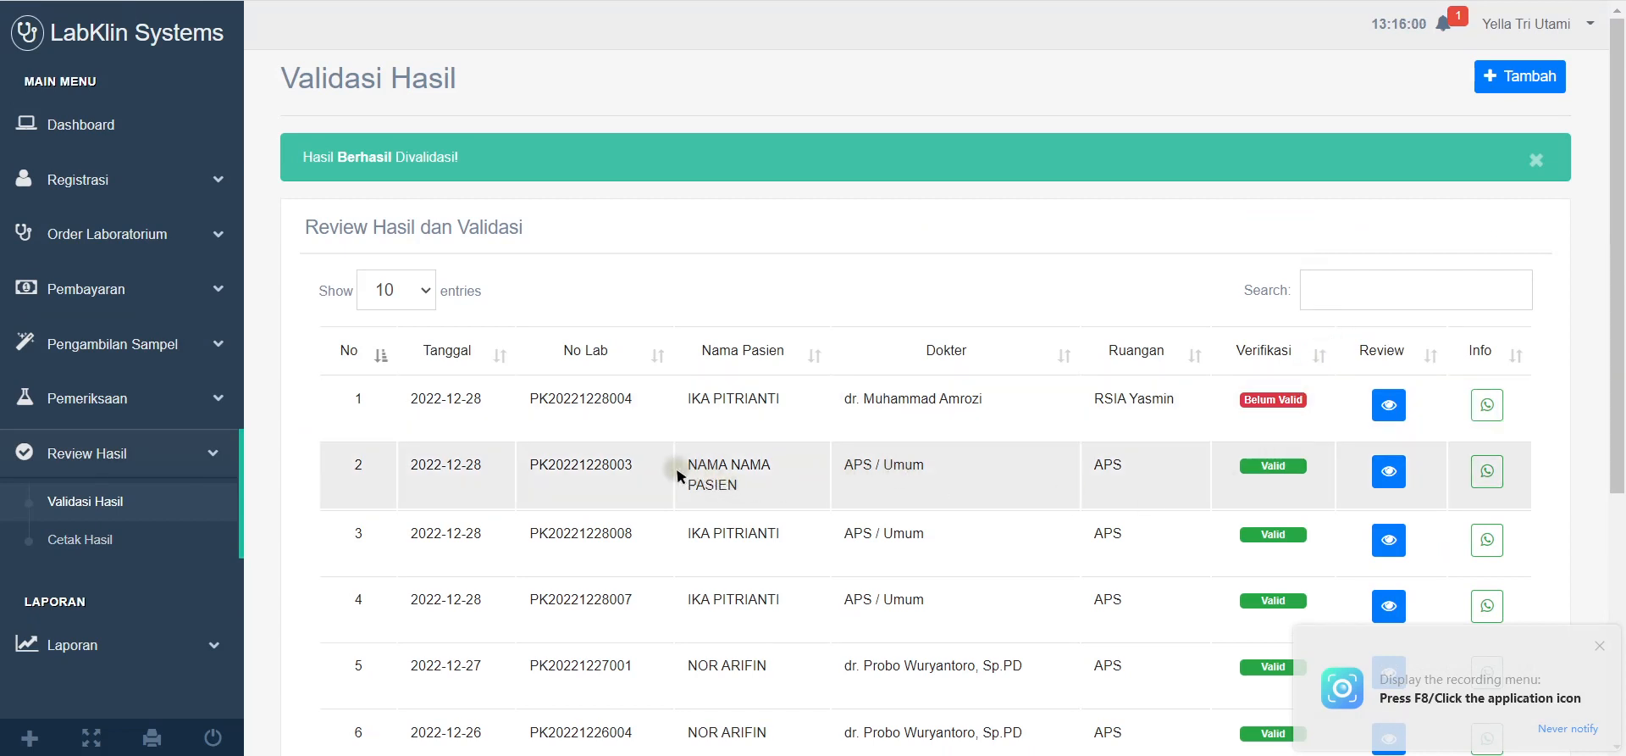
left_click_drag(1301, 467, 1236, 465)
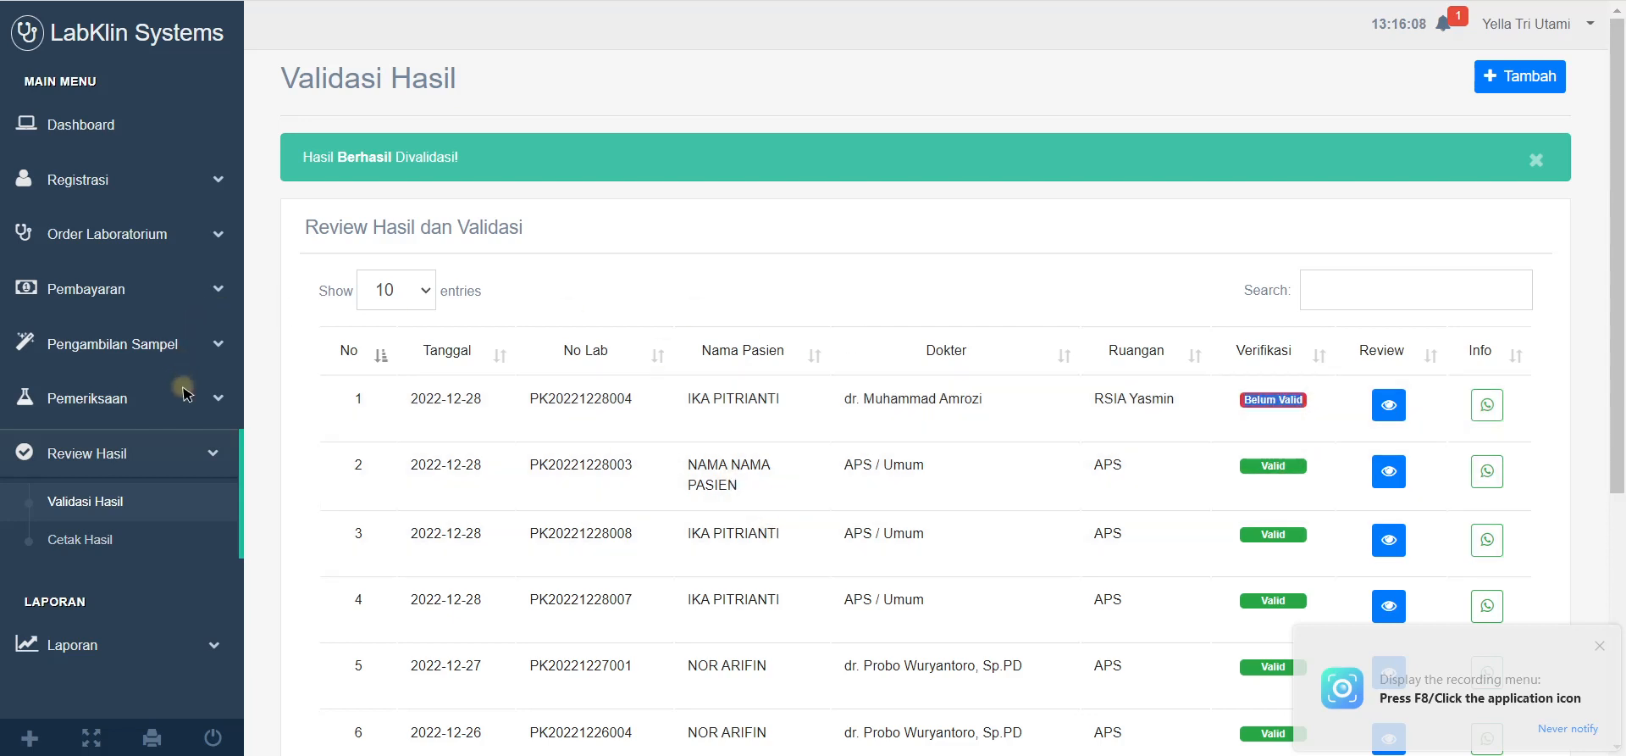
left_click(79, 538)
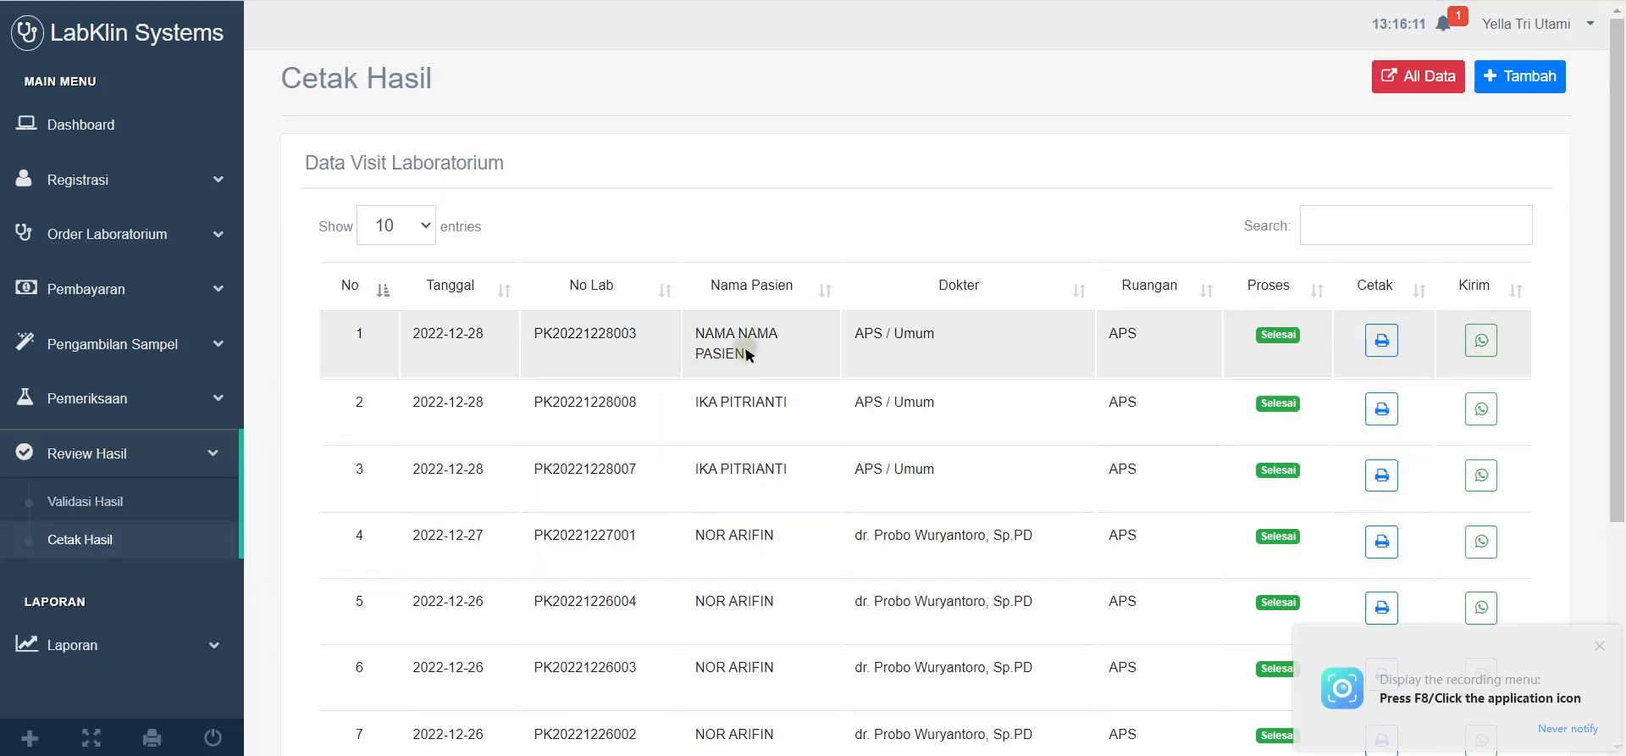
left_click_drag(745, 355, 709, 345)
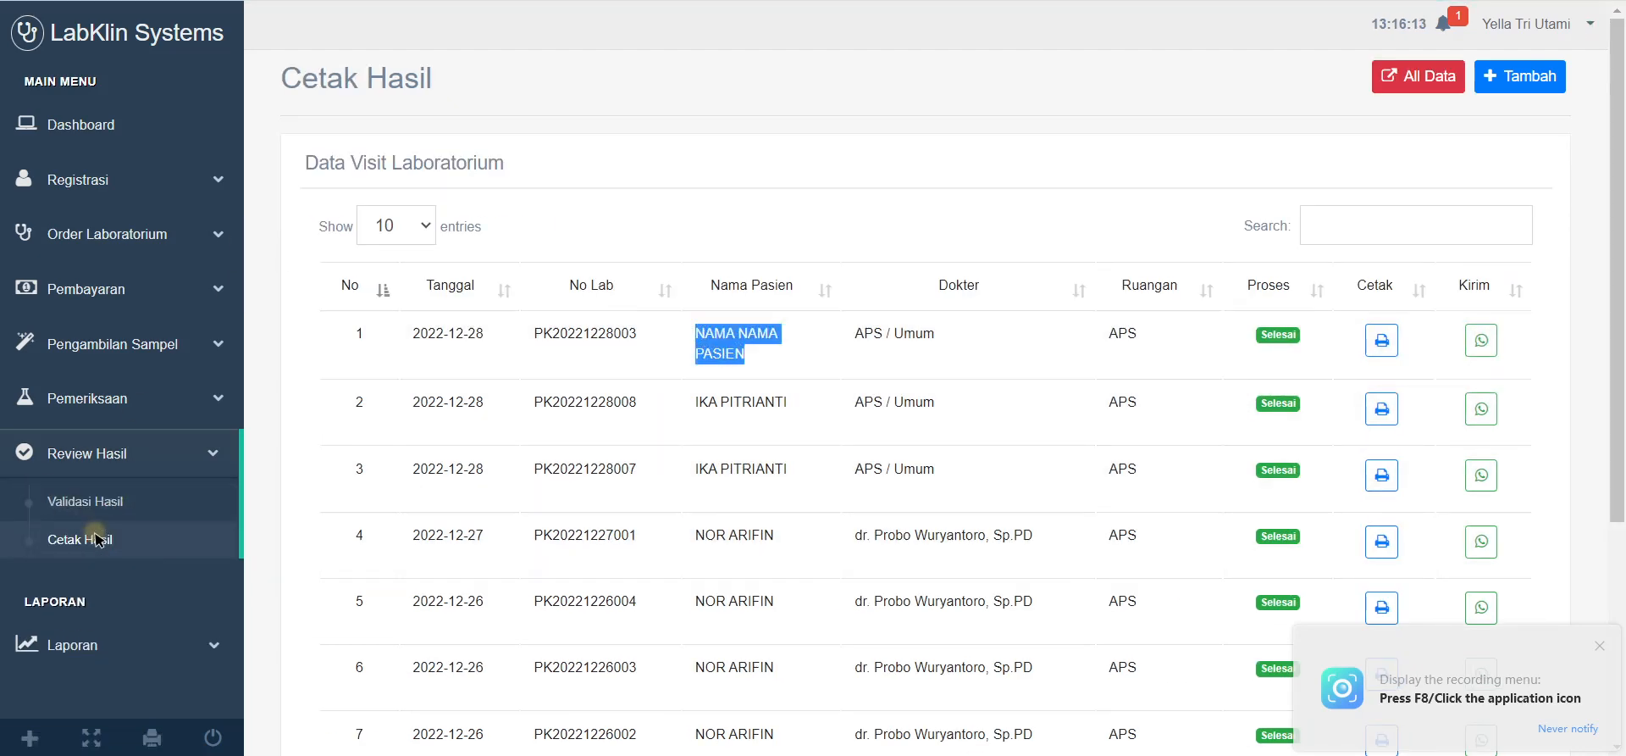
left_click(113, 455)
left_click(113, 455)
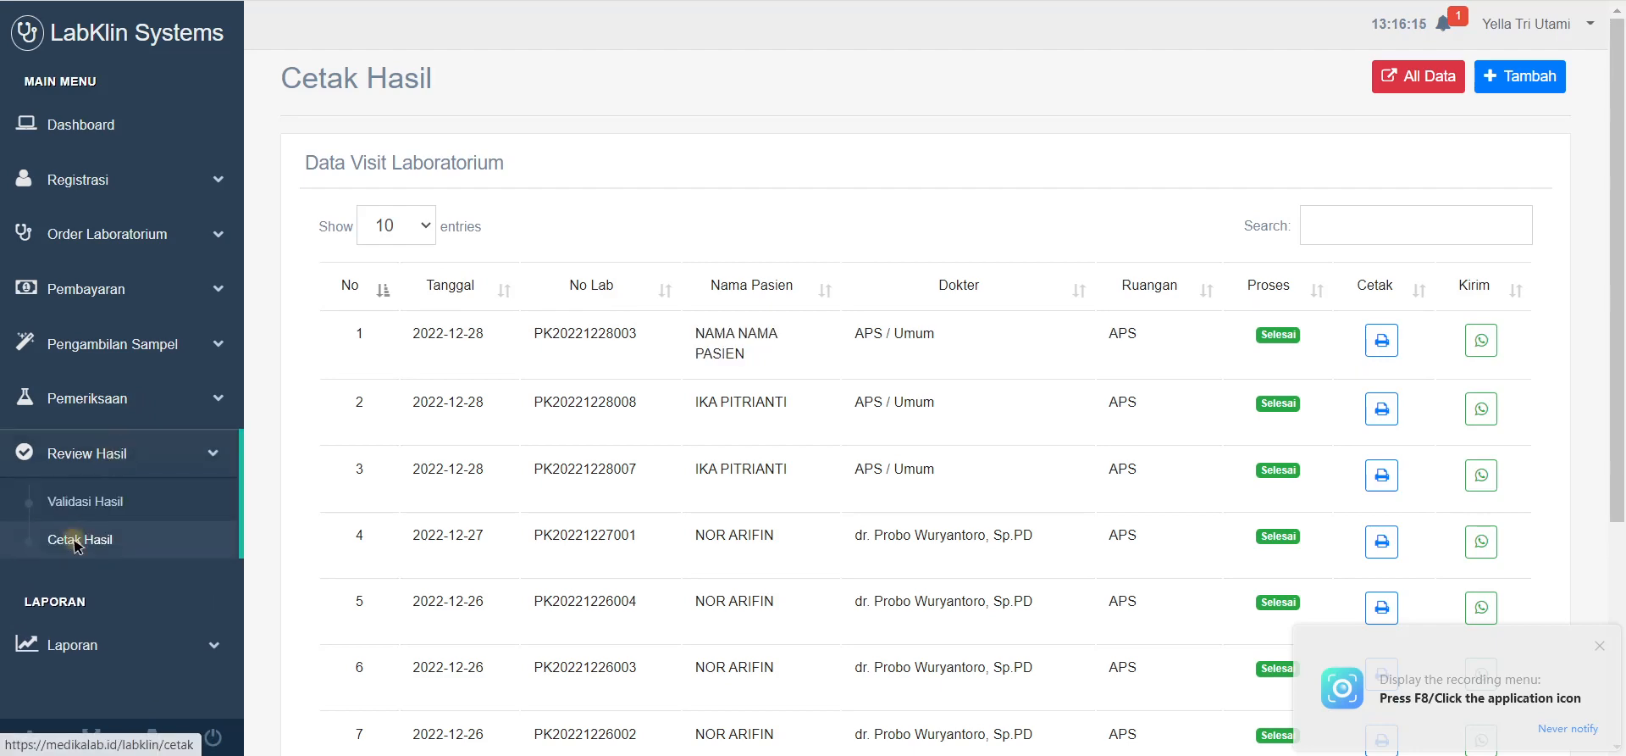
left_click(1382, 341)
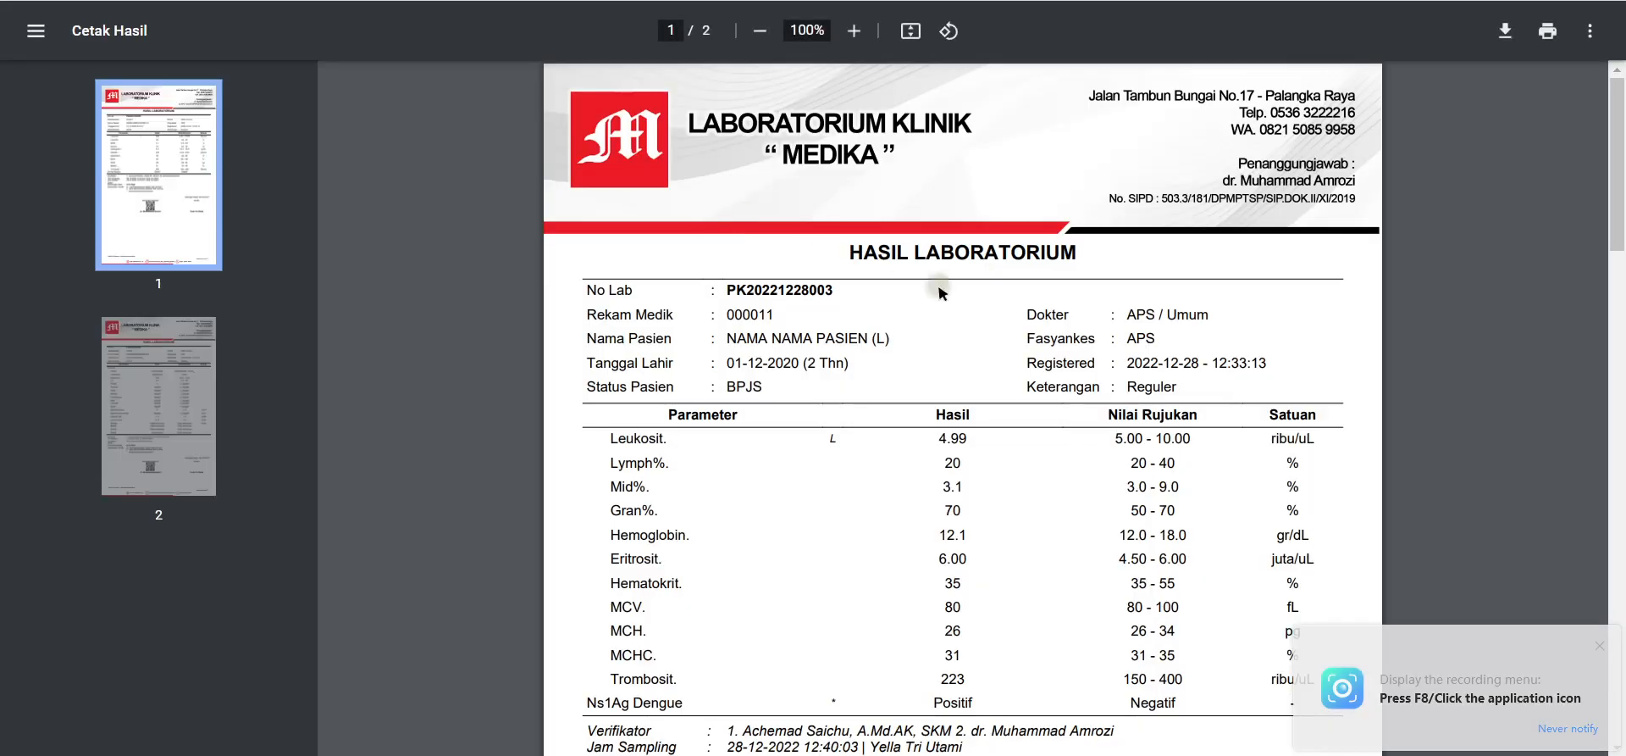
Step: Read through the report PDF, checking the Positif Ns1Ag Dengue result and Leukosit reference 5.00
scroll(966, 356, "down", 8)
scroll(974, 373, "up", 7)
scroll(974, 373, "down", 3)
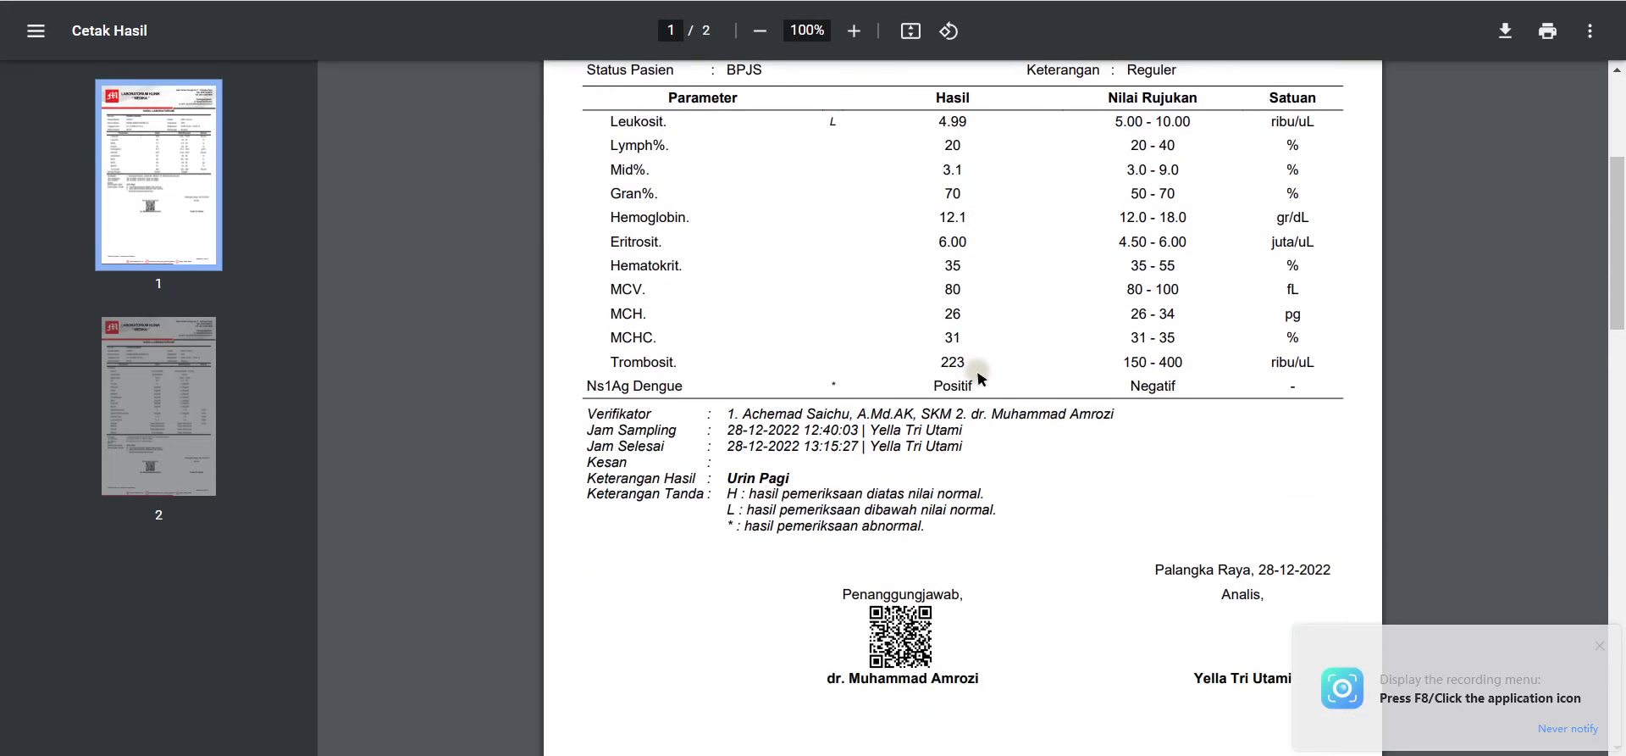
left_click_drag(942, 386, 978, 396)
scroll(945, 127, "down", 1)
scroll(951, 149, "up", 4)
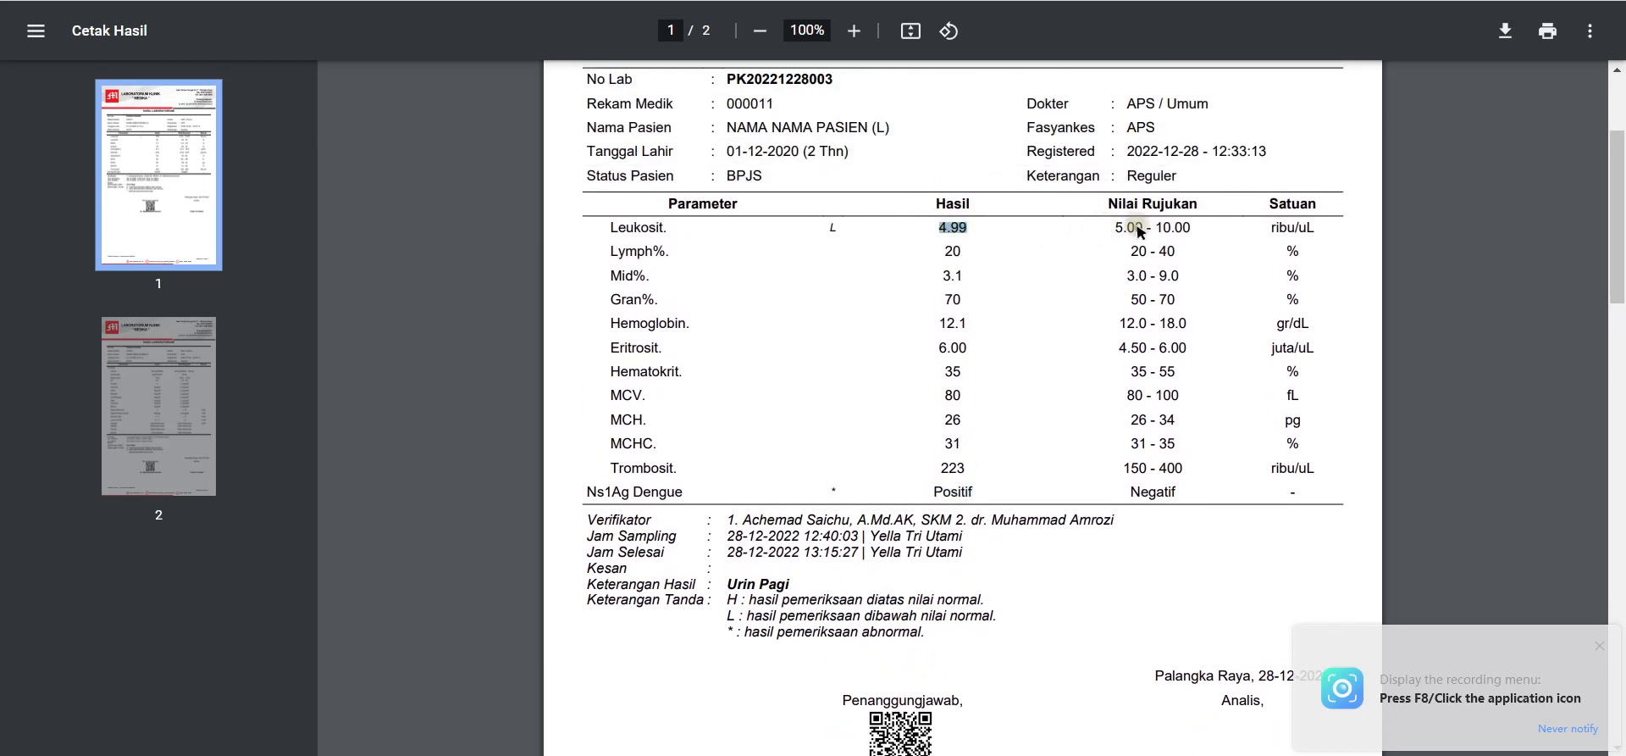
left_click_drag(1111, 227, 1145, 230)
left_click(823, 231)
scroll(1016, 407, "down", 10)
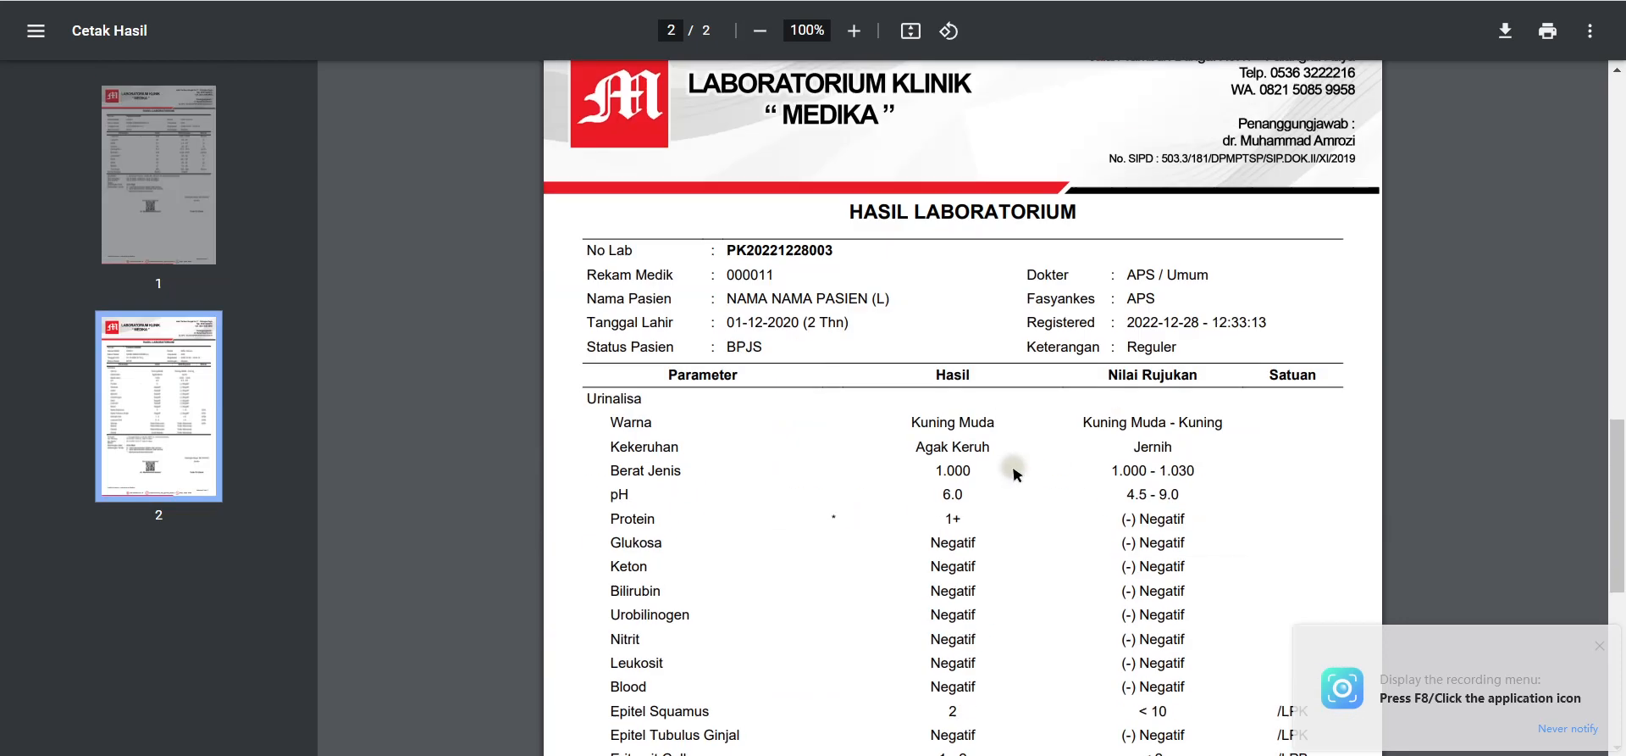
scroll(1016, 470, "down", 4)
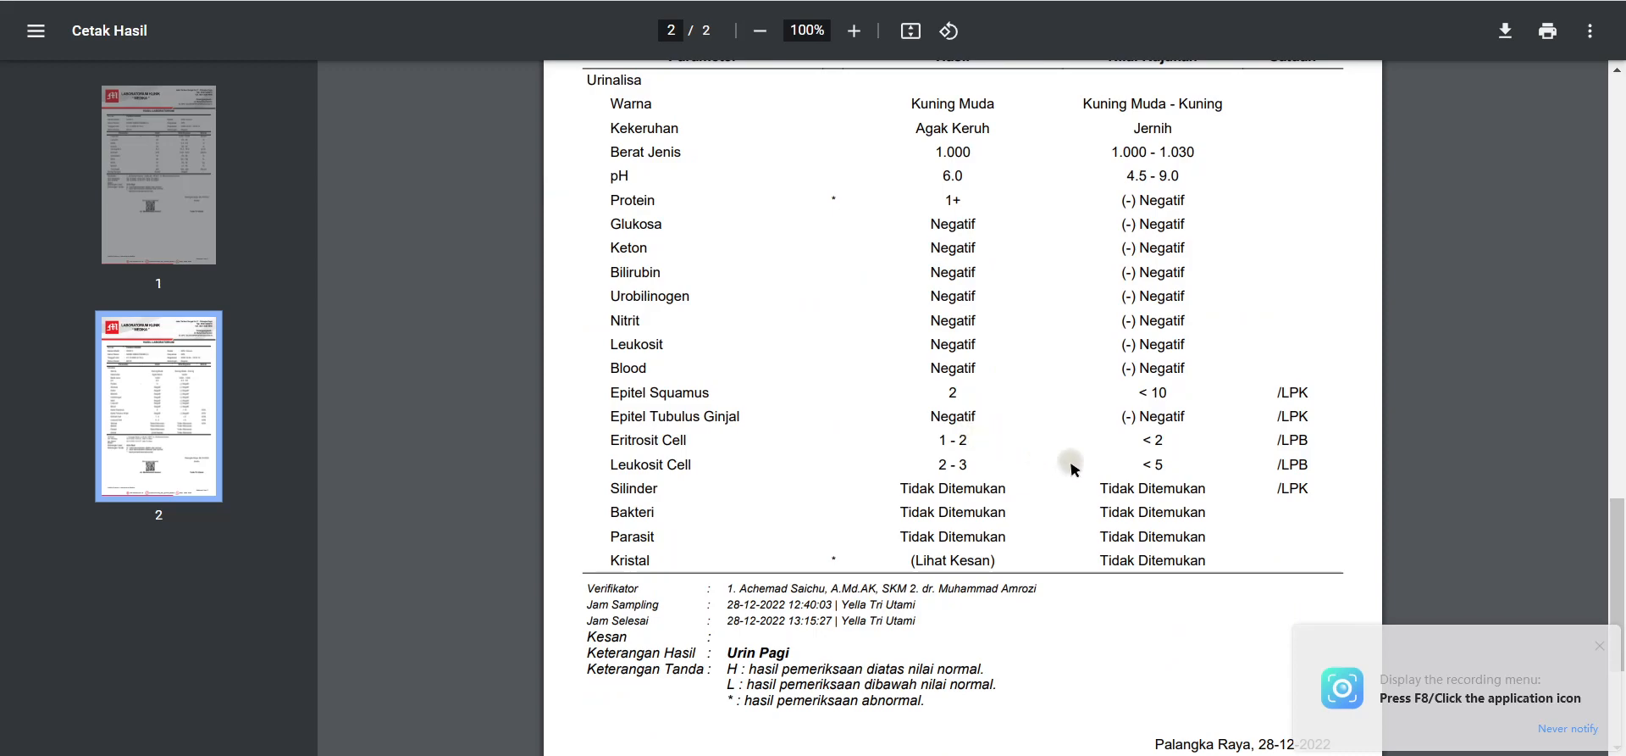
scroll(1072, 466, "up", 6)
scroll(1073, 457, "down", 10)
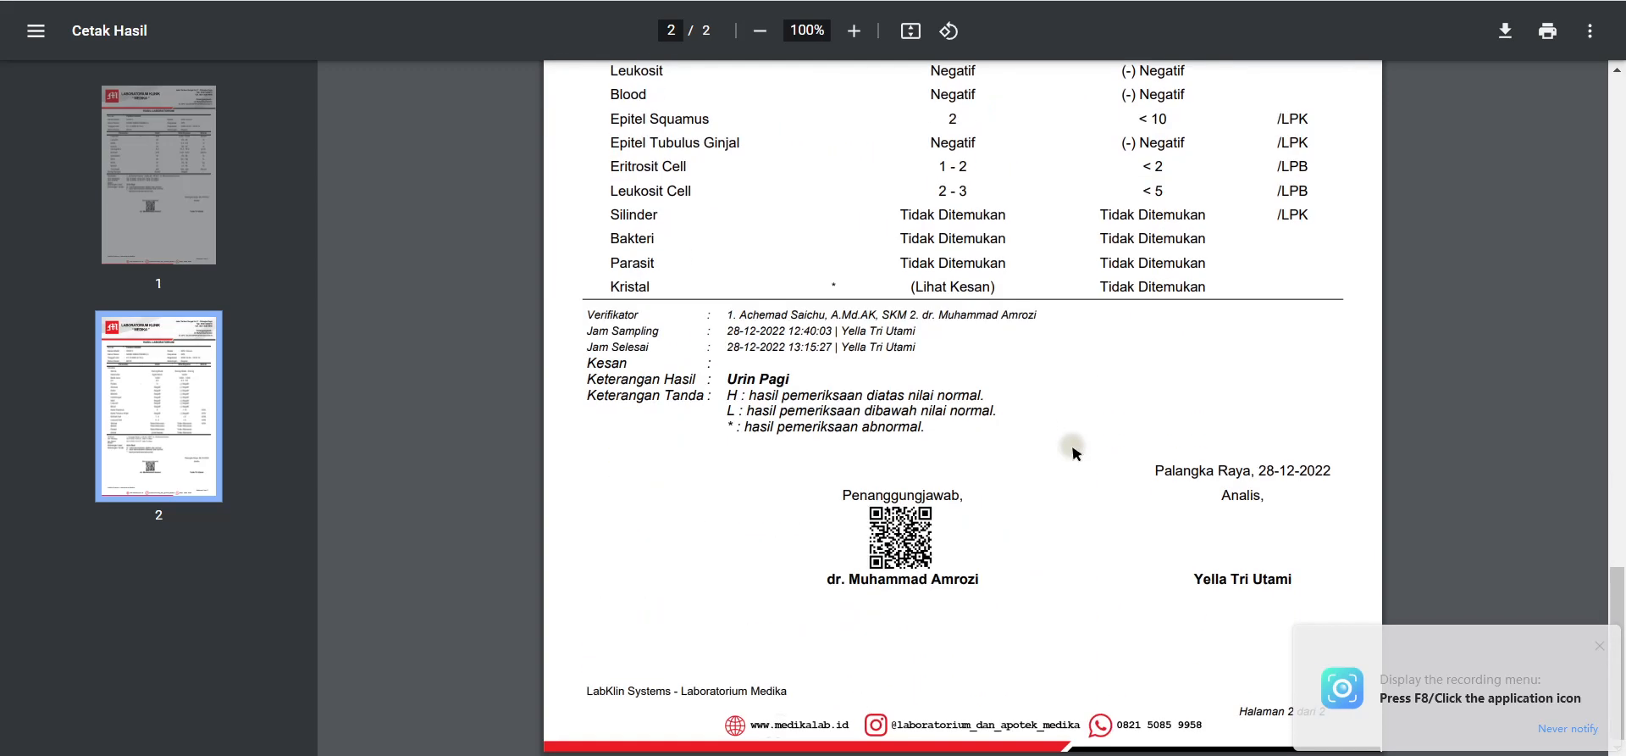
scroll(1072, 453, "up", 8)
scroll(1071, 441, "down", 6)
scroll(1069, 428, "up", 6)
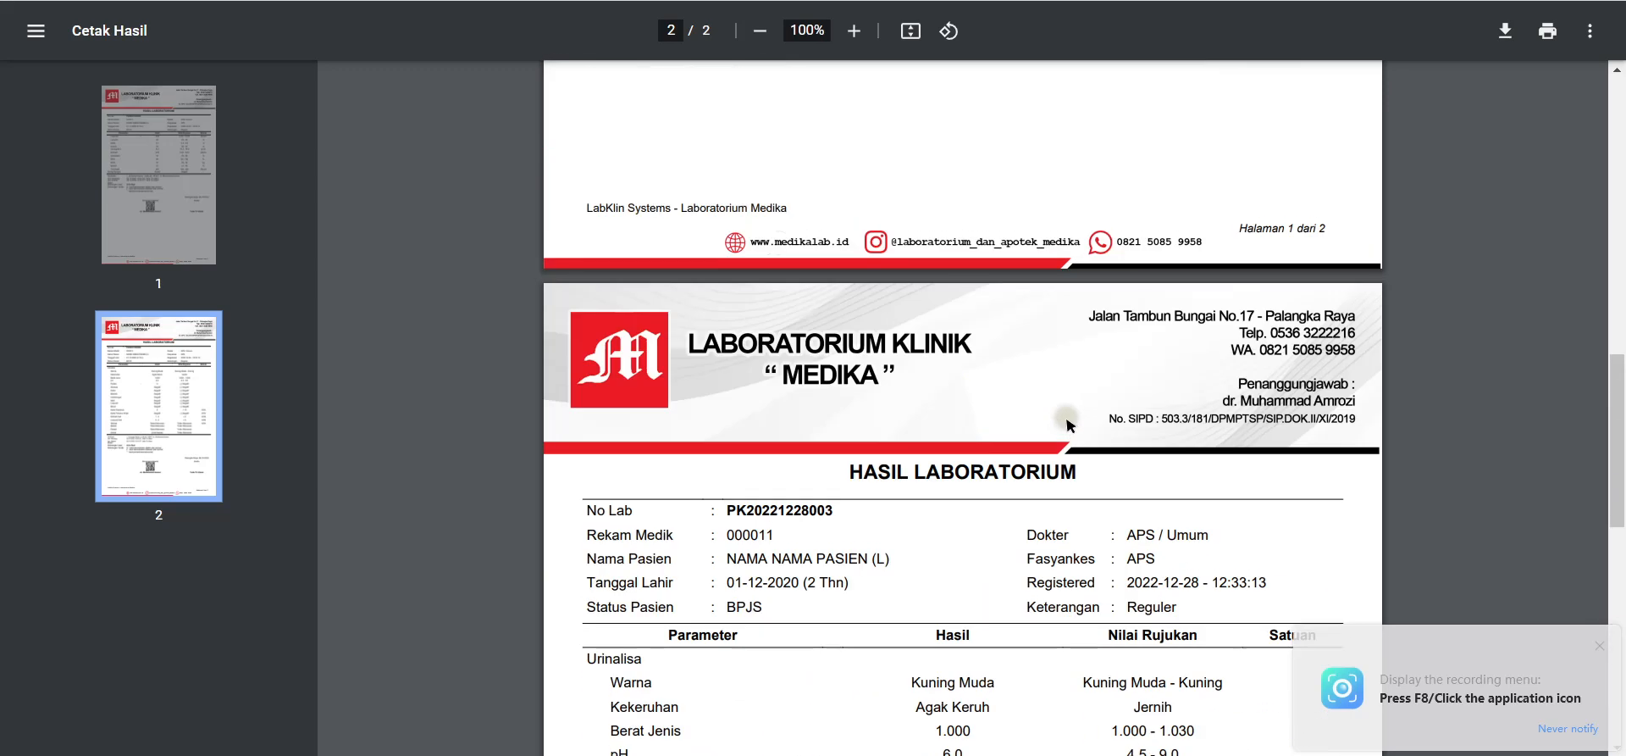
scroll(1069, 425, "up", 8)
scroll(867, 438, "down", 10)
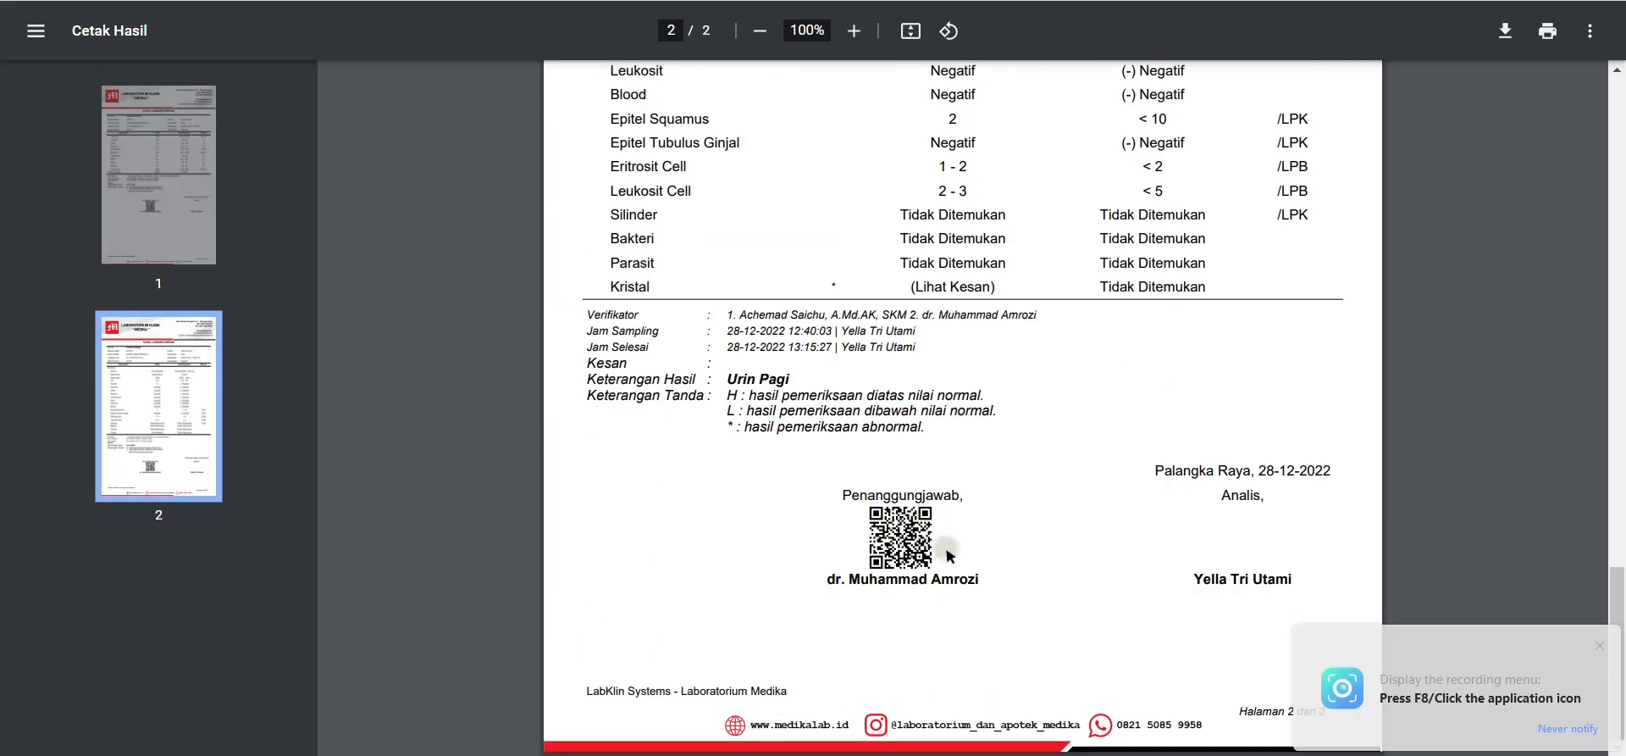
scroll(949, 555, "up", 2, "ctrl")
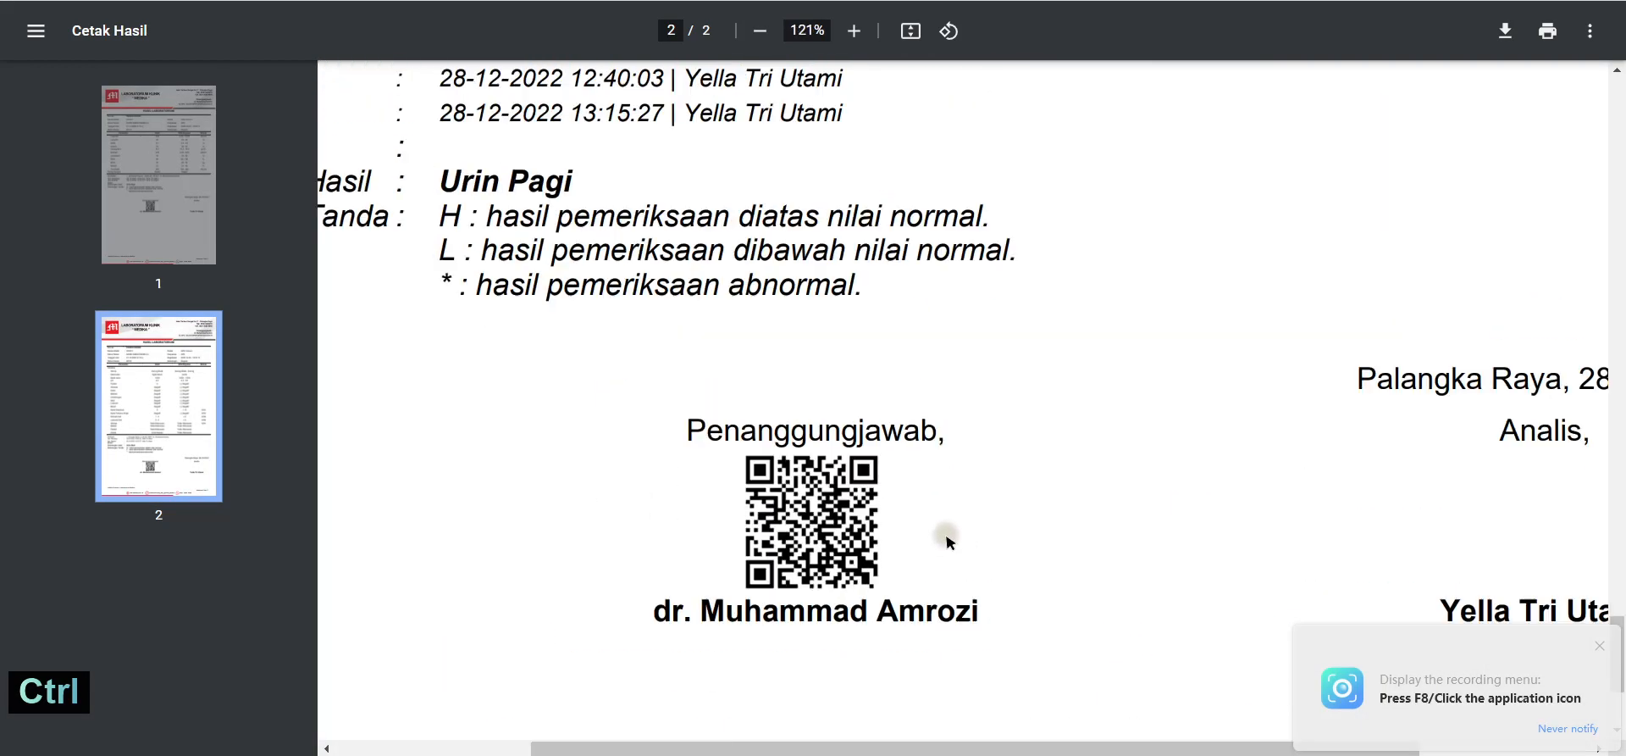
scroll(948, 542, "down", 3, "ctrl")
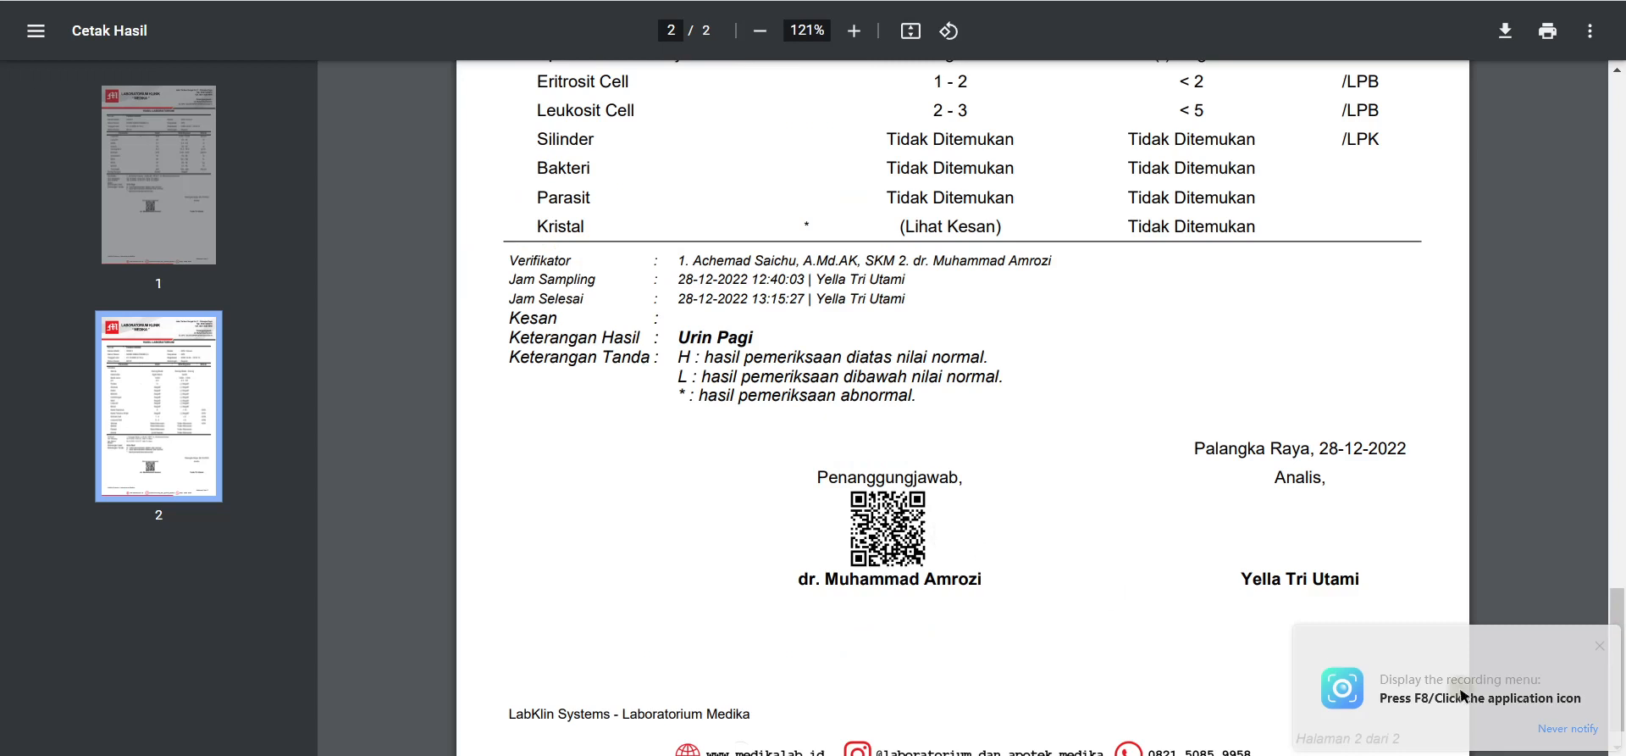
left_click(1601, 647)
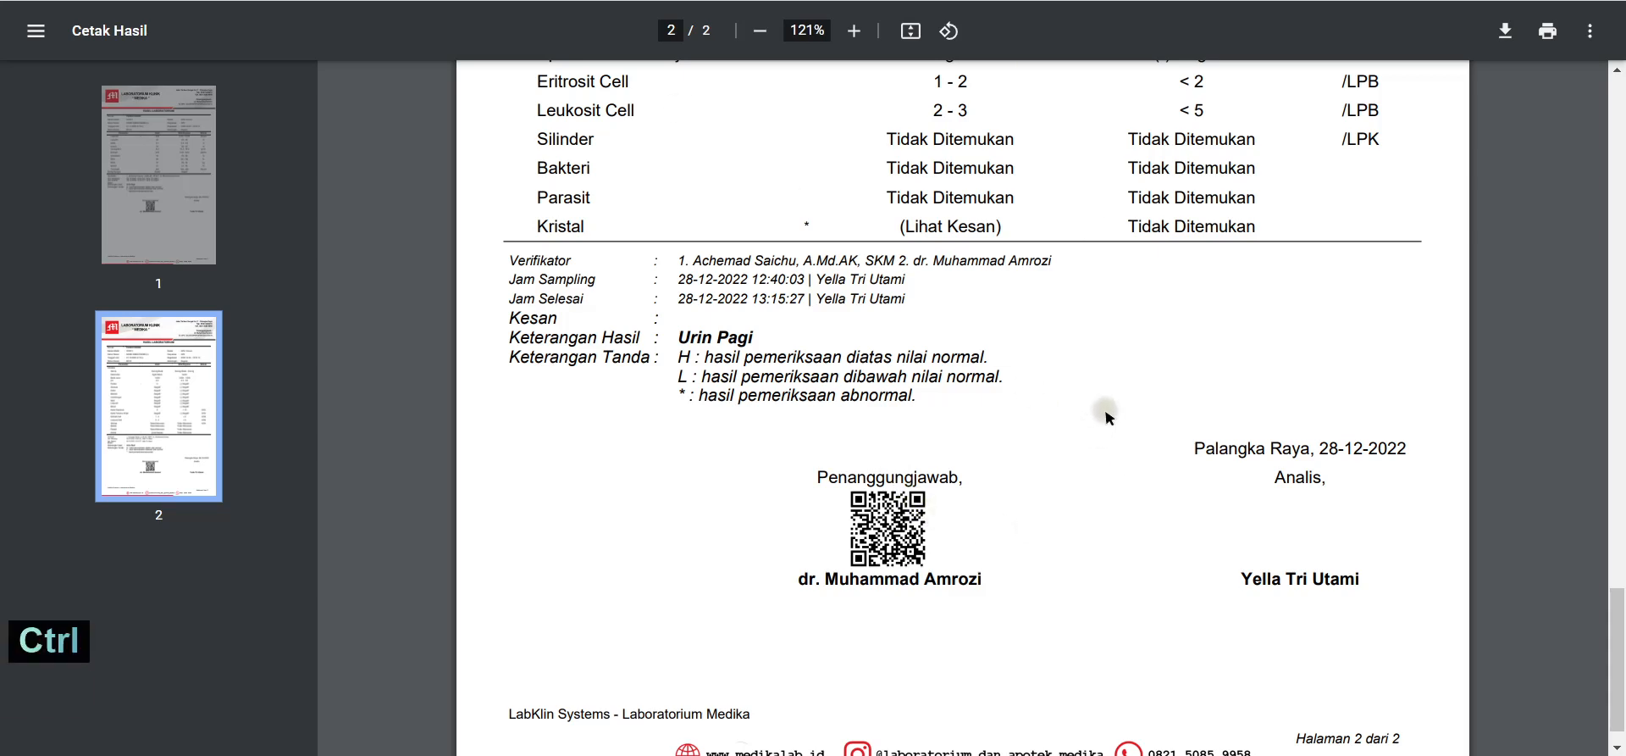
Step: Cancel the print dialog, close the PDF, and send row 1's result via WhatsApp
key("ctrl+p")
left_click(1277, 68)
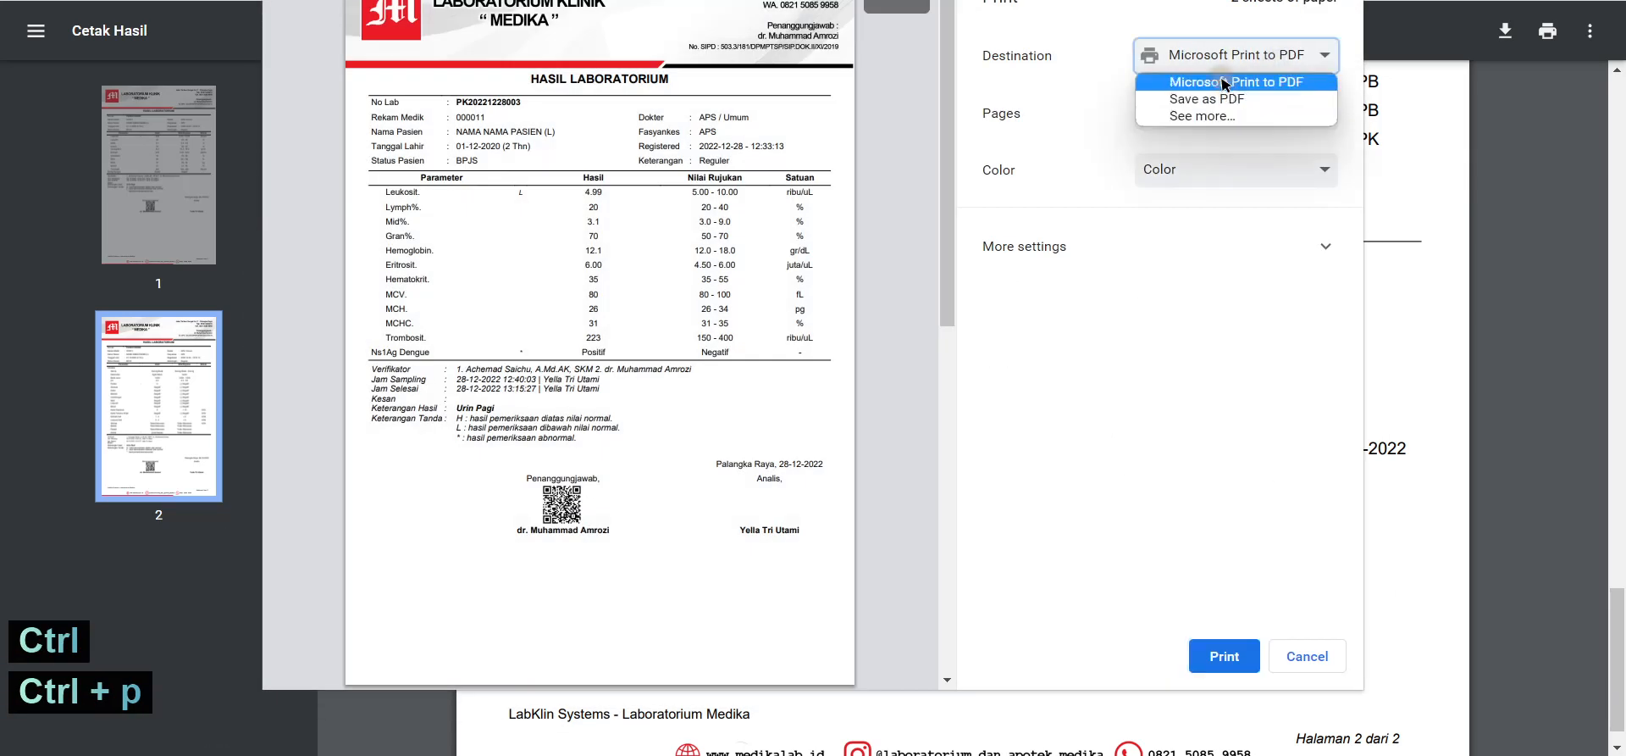
left_click(1337, 654)
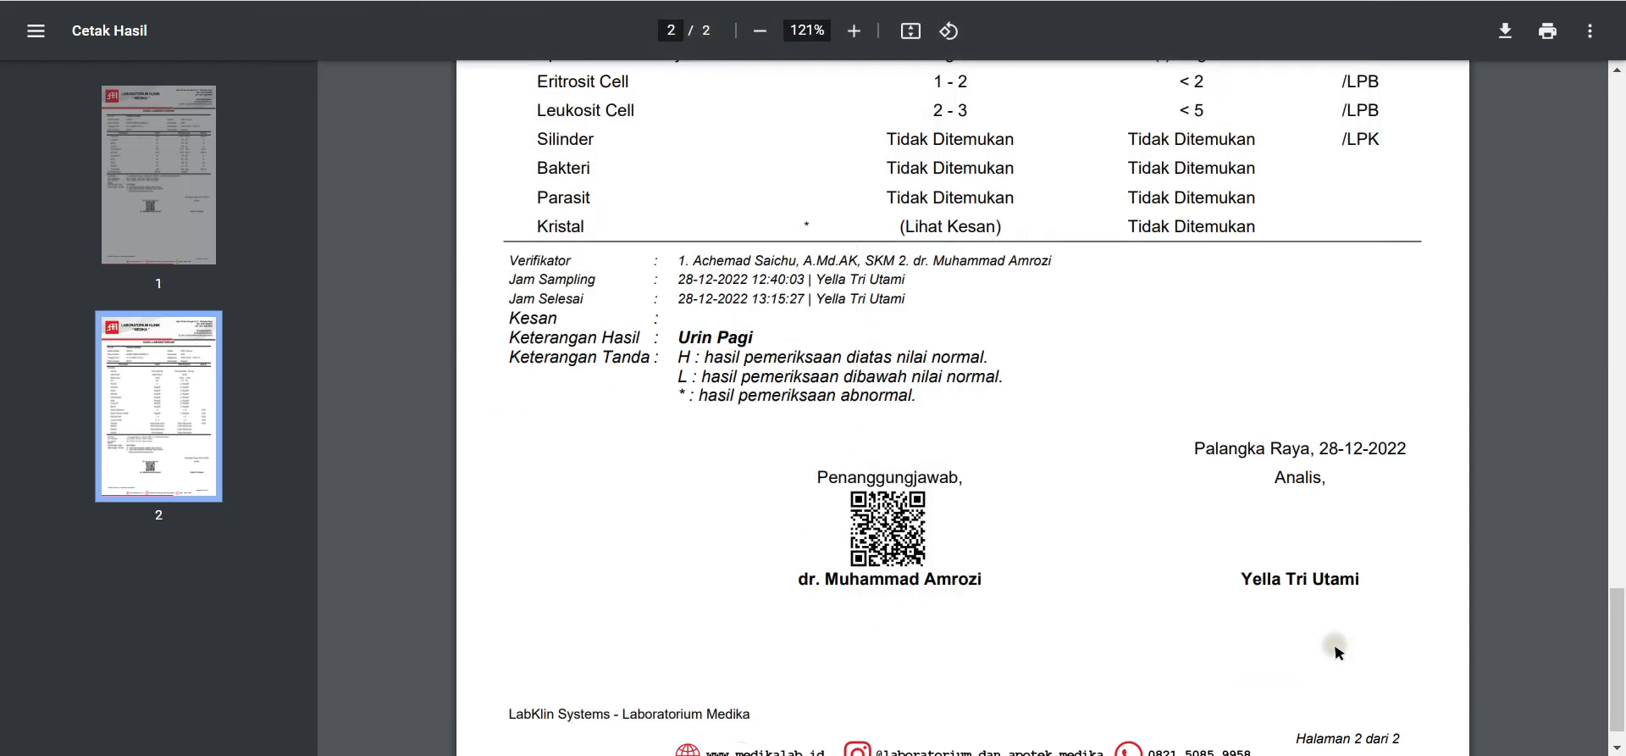
key("ctrl+w")
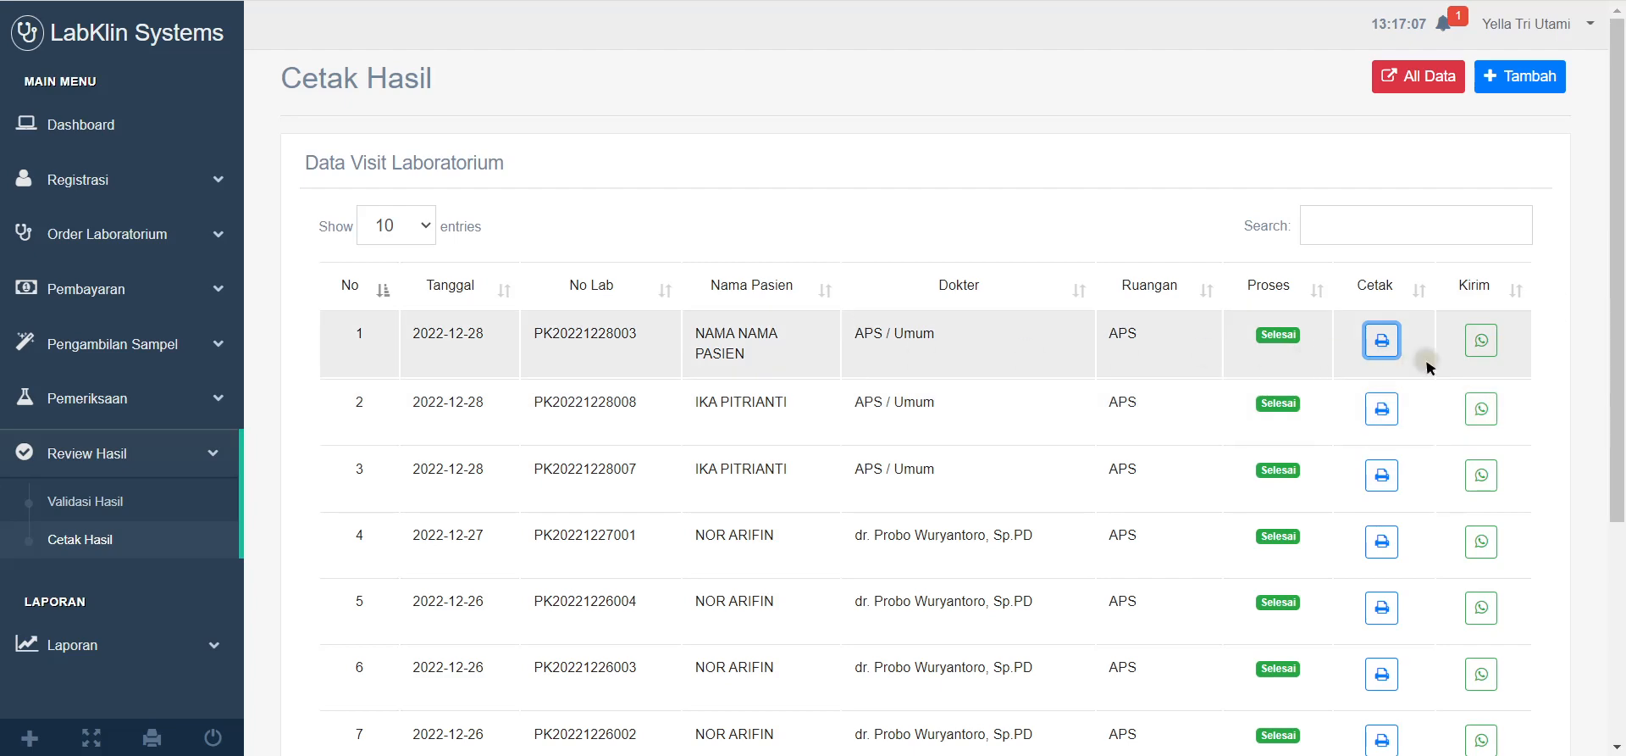
left_click(1492, 342)
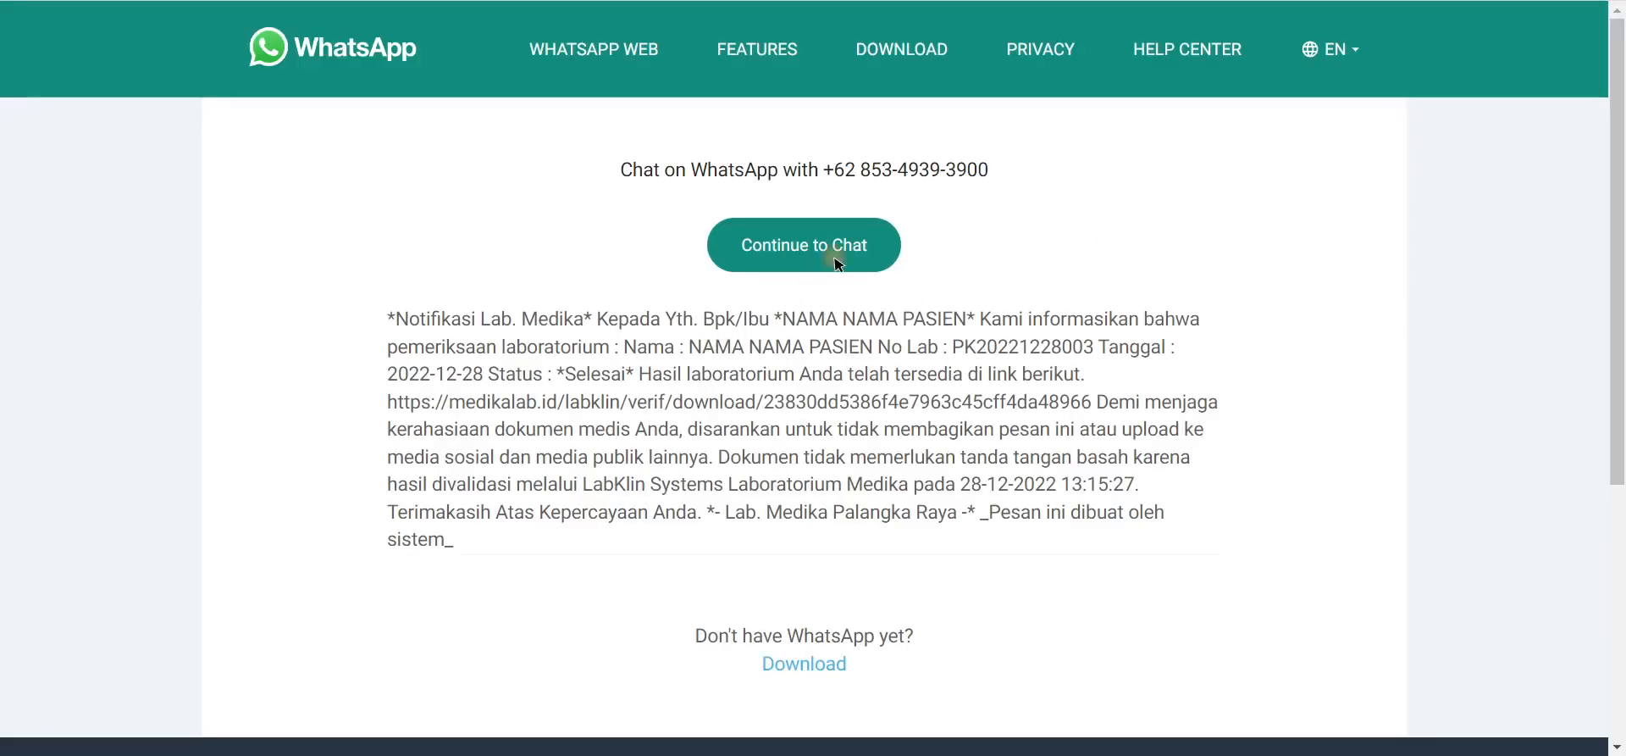
Step: Continue to the chat and switch to WhatsApp Web in the browser
left_click(837, 261)
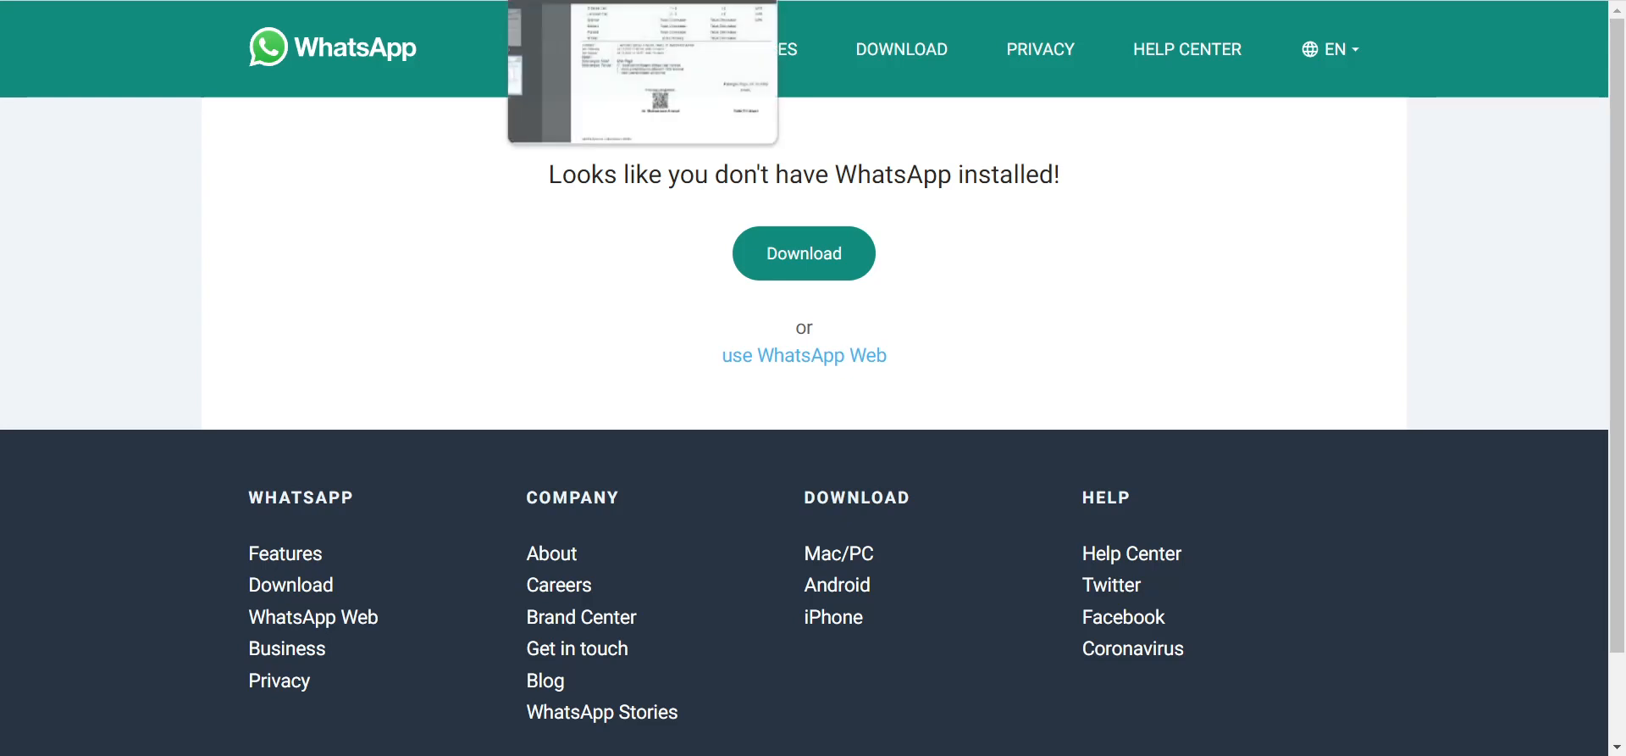
left_click(797, 309)
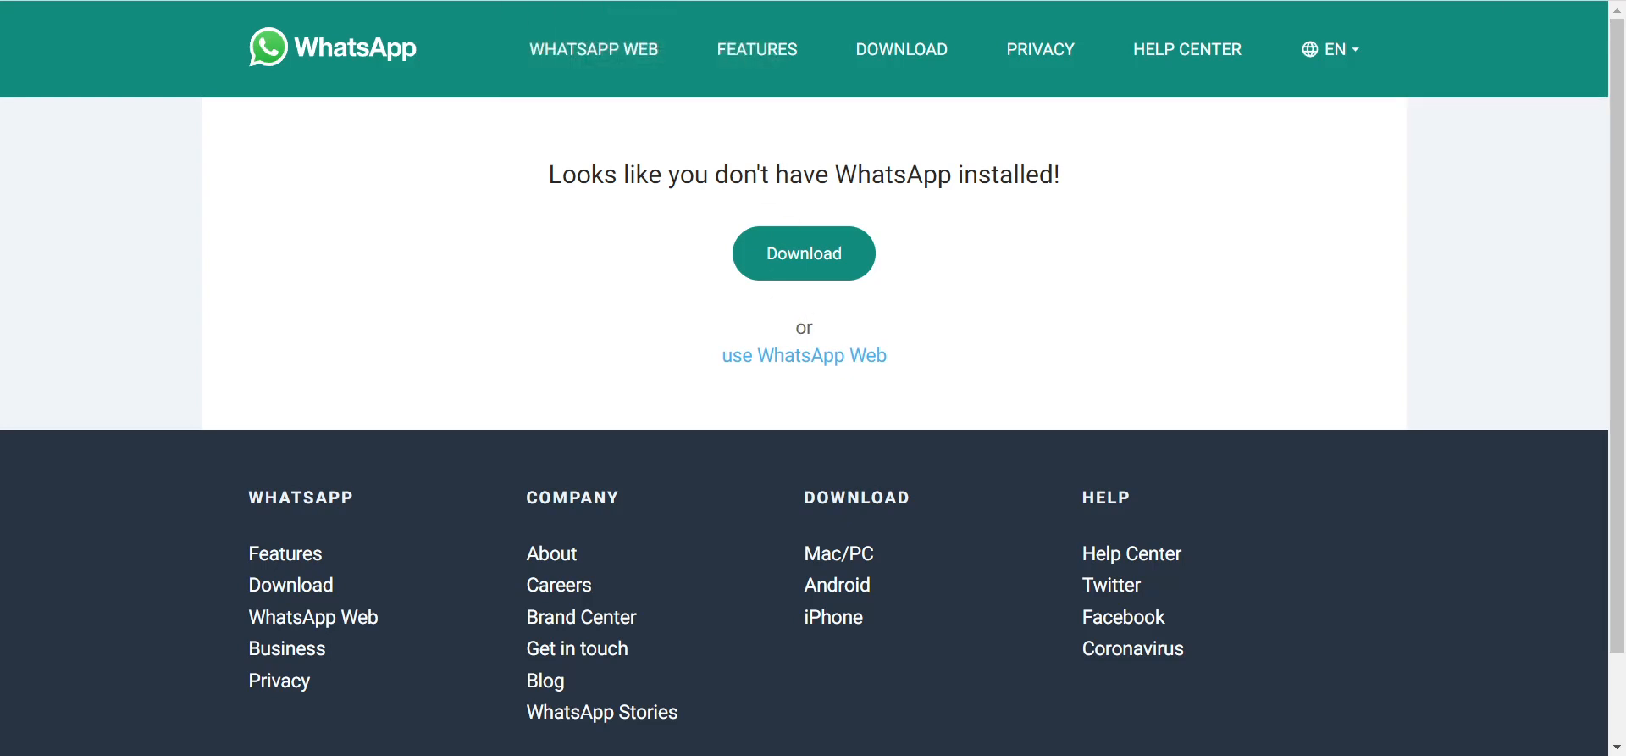
left_click(812, 365)
left_click(826, 353)
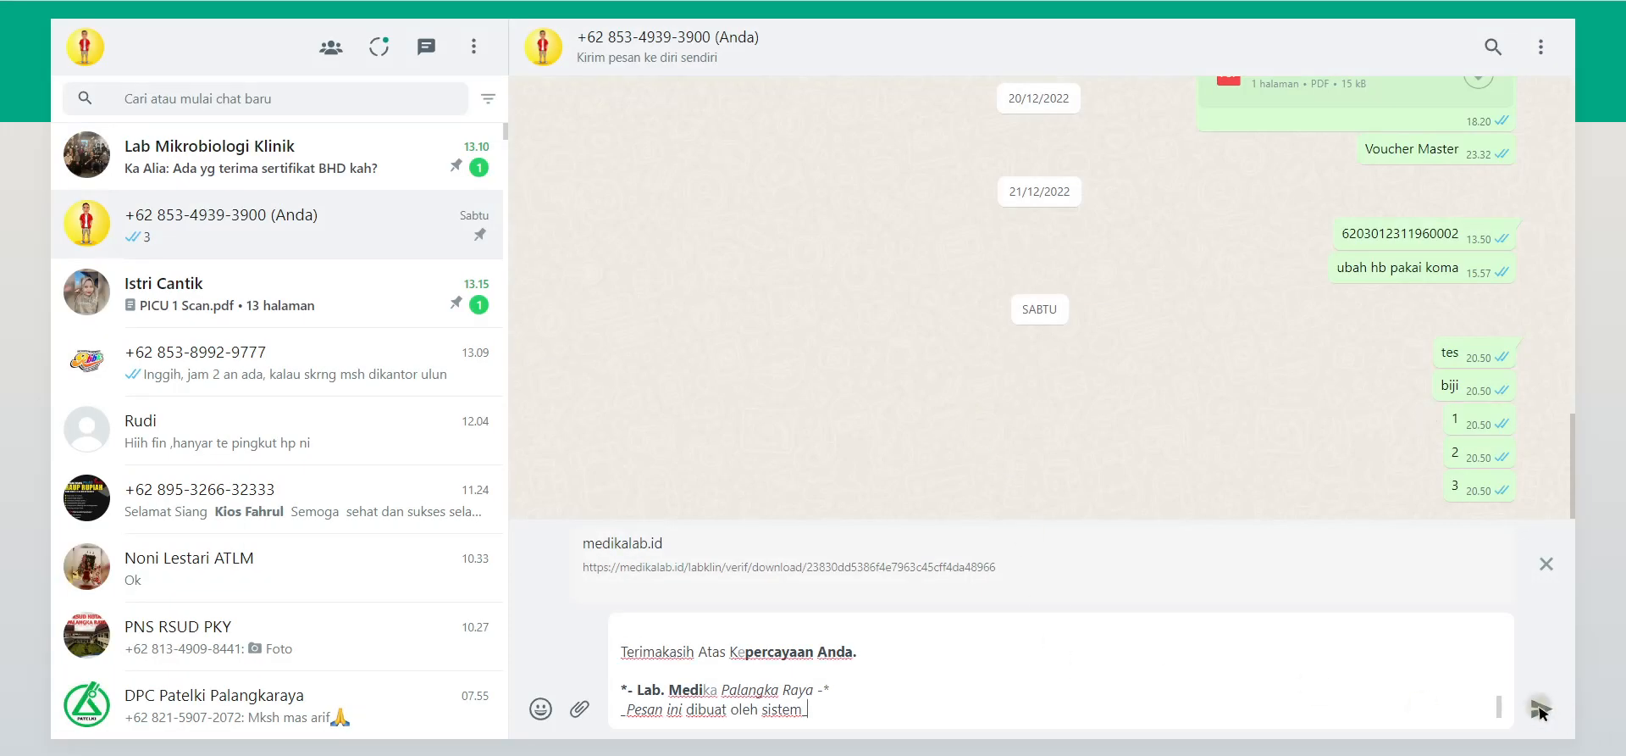
Step: Send the prefilled result notification and open its medikalab.id download link
left_click(1539, 710)
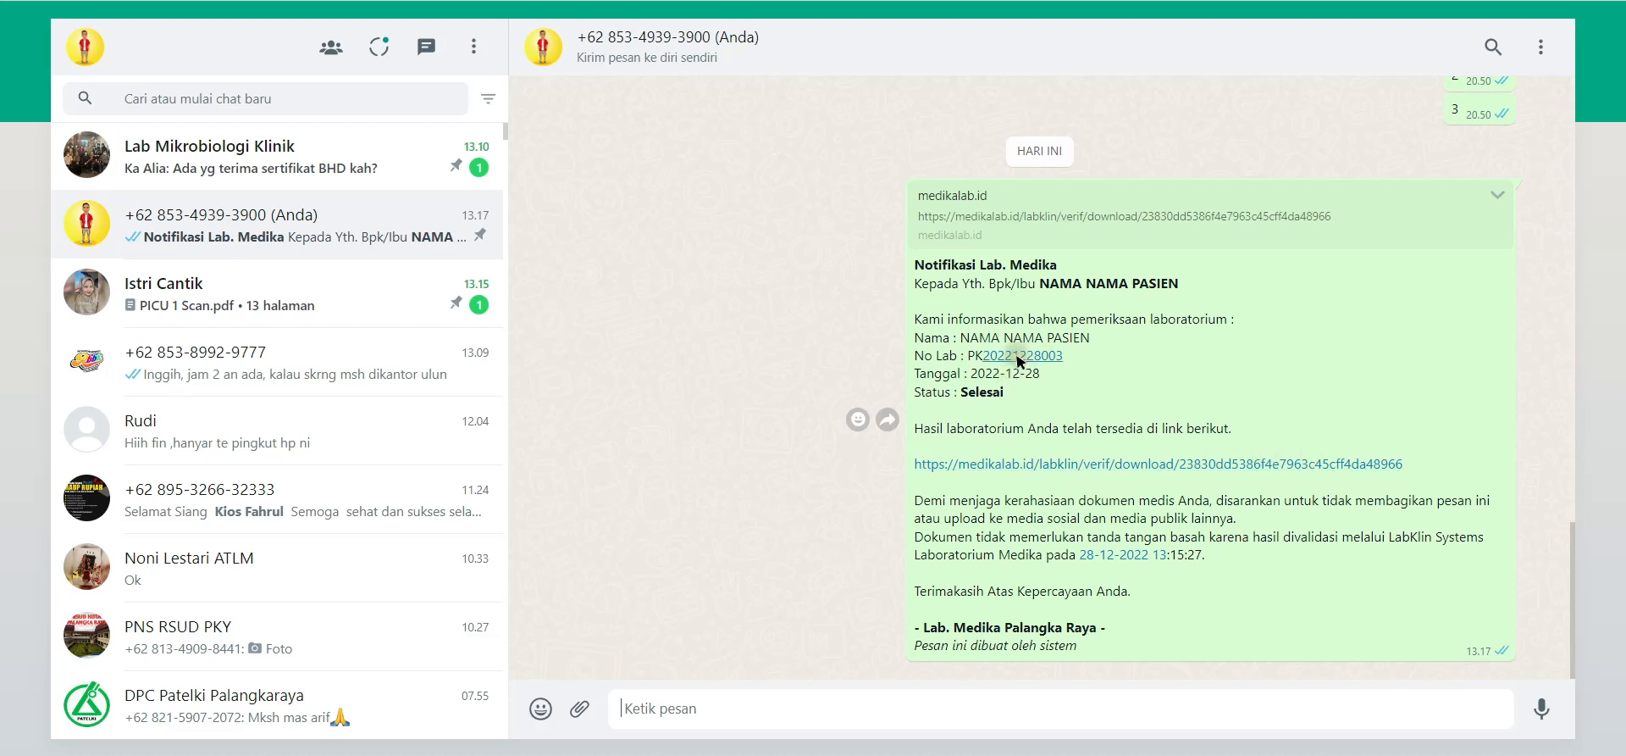
left_click_drag(1182, 284, 953, 293)
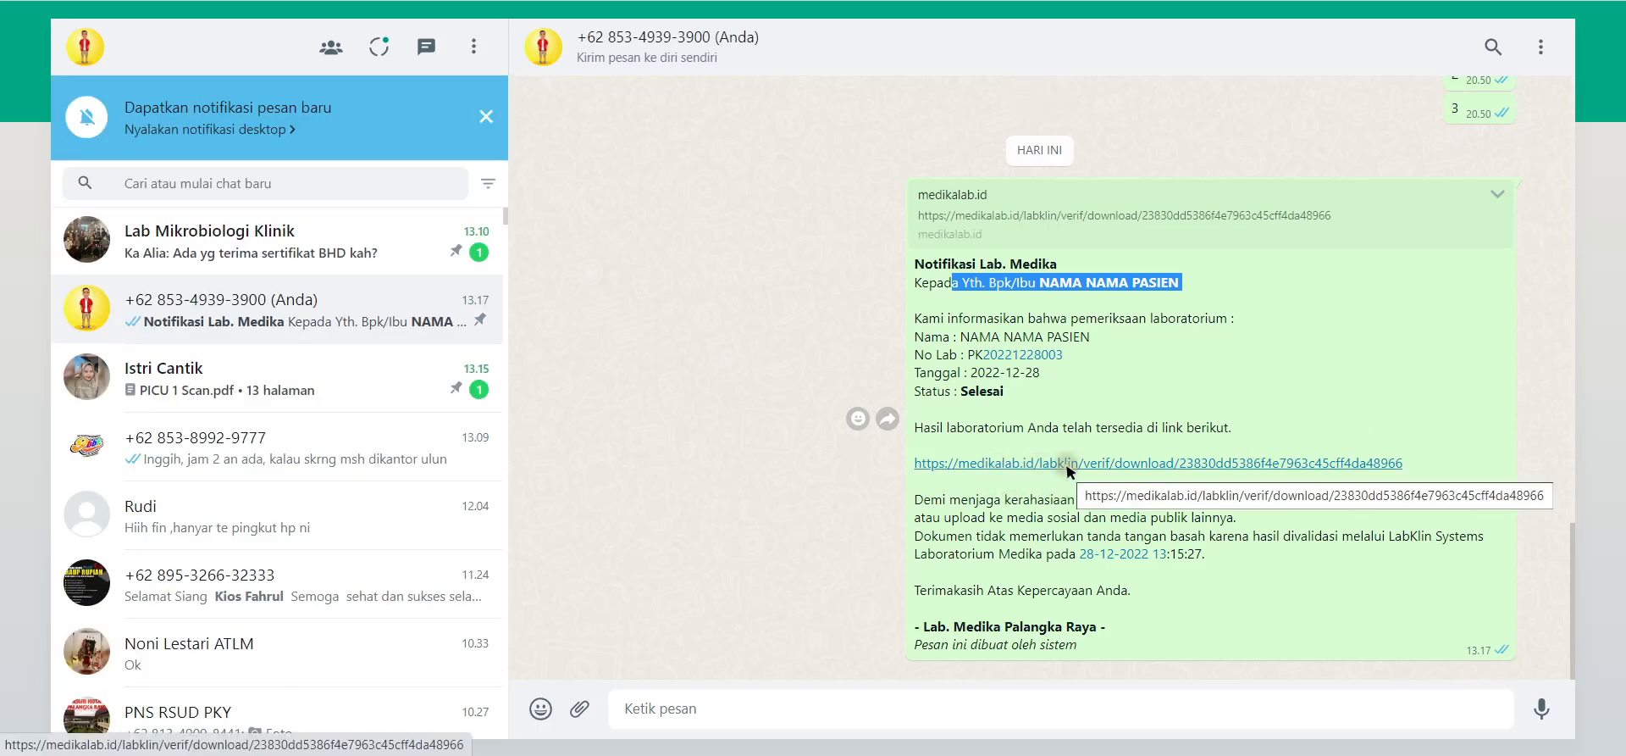
left_click(1069, 464)
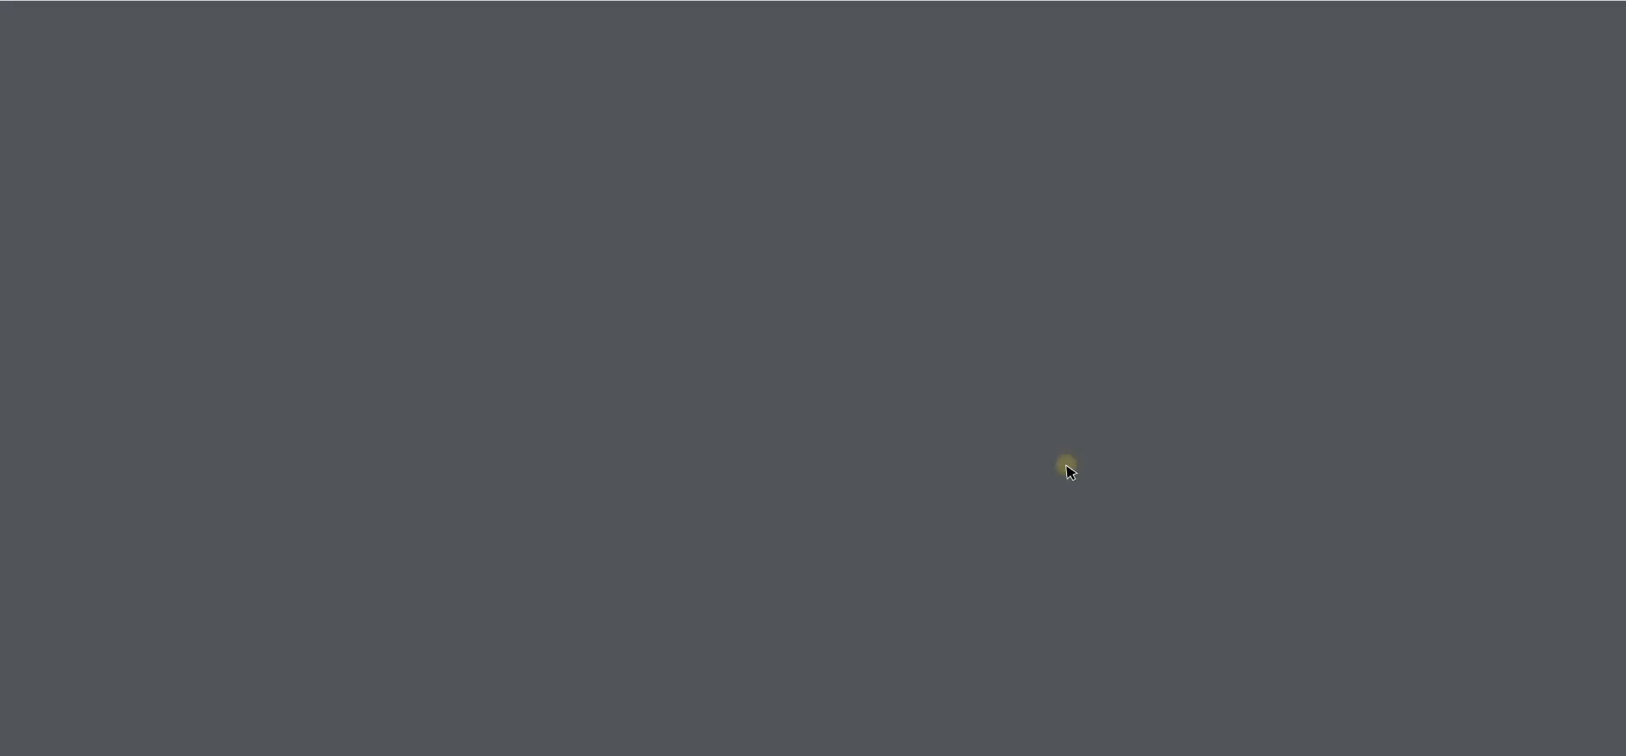
Step: Close the two-page result PDF, return to LabKlin, and collapse the Review Hasil menu
scroll(915, 398, "down", 15)
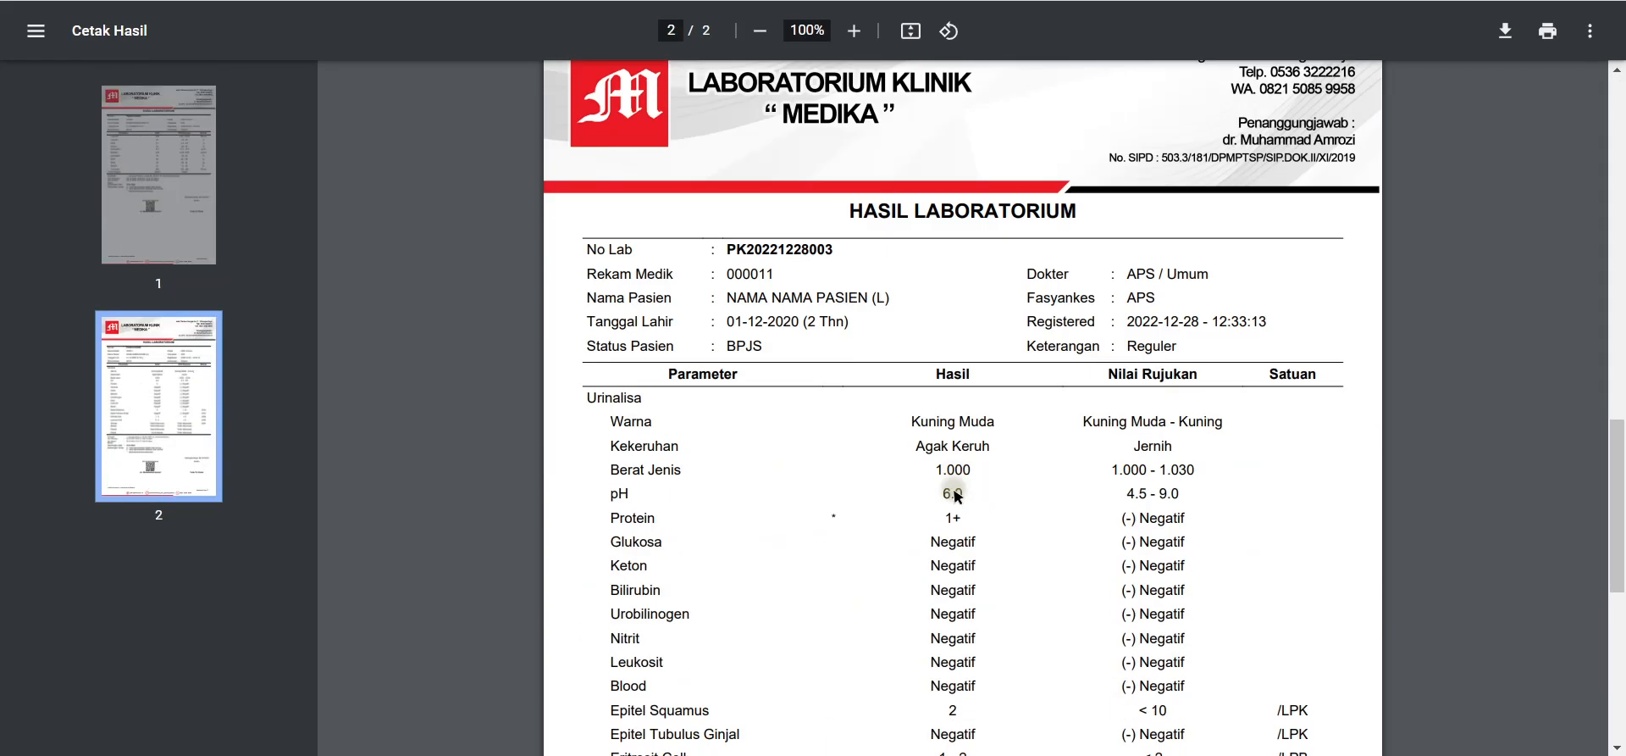
key("ctrl+w")
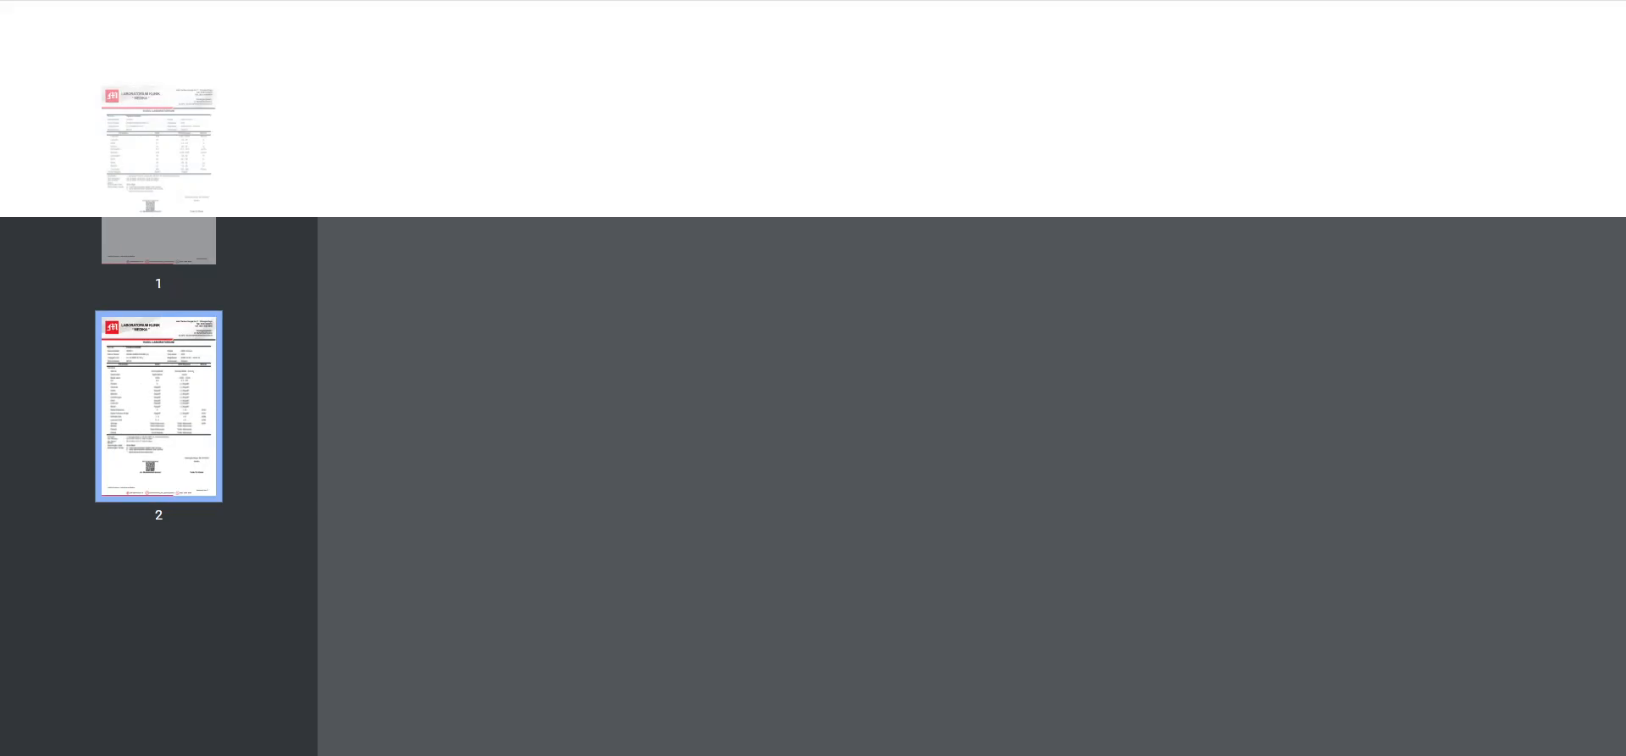
key("ctrl+w")
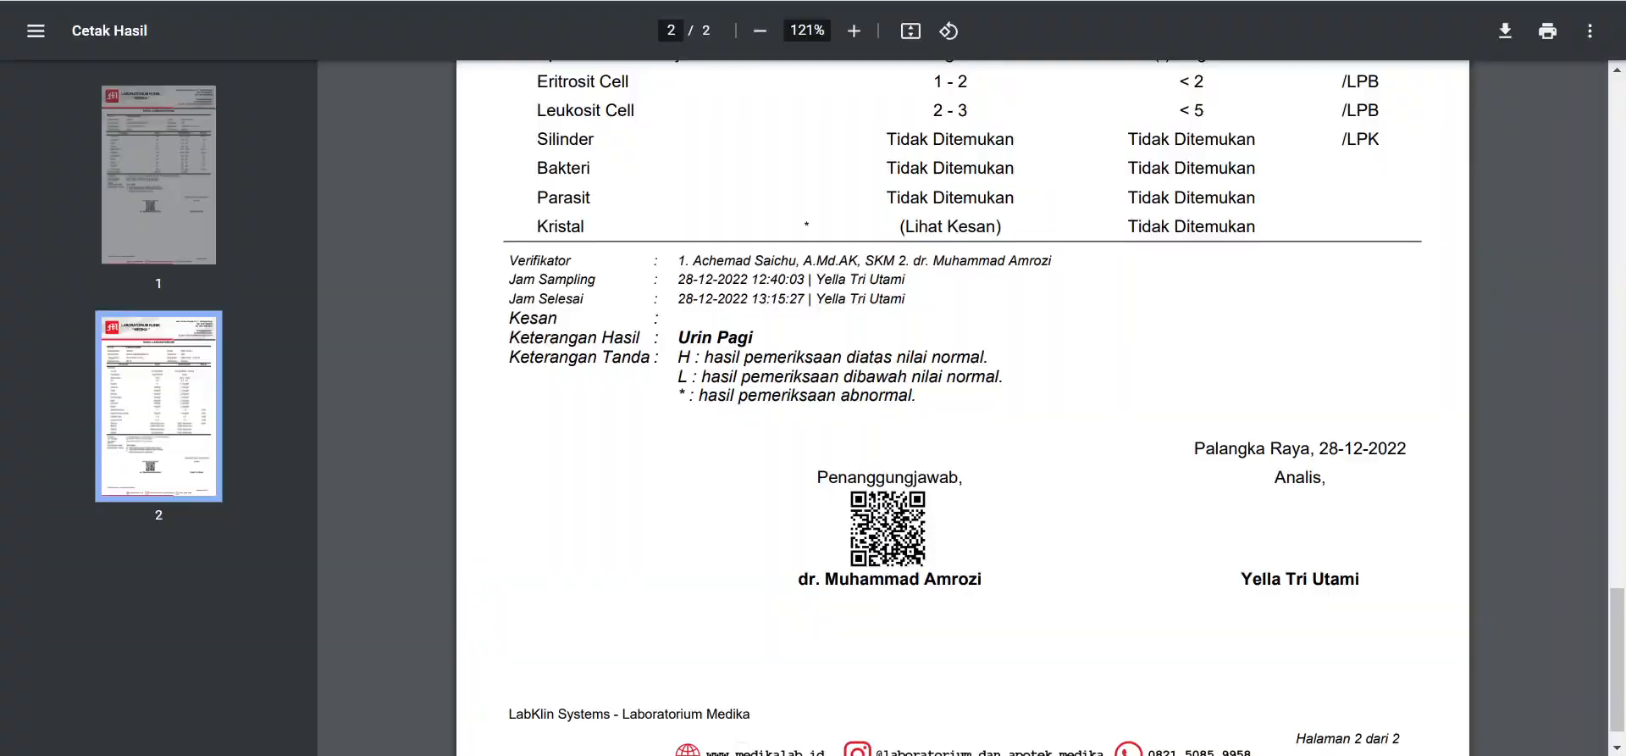
key("ctrl+w")
left_click(154, 451)
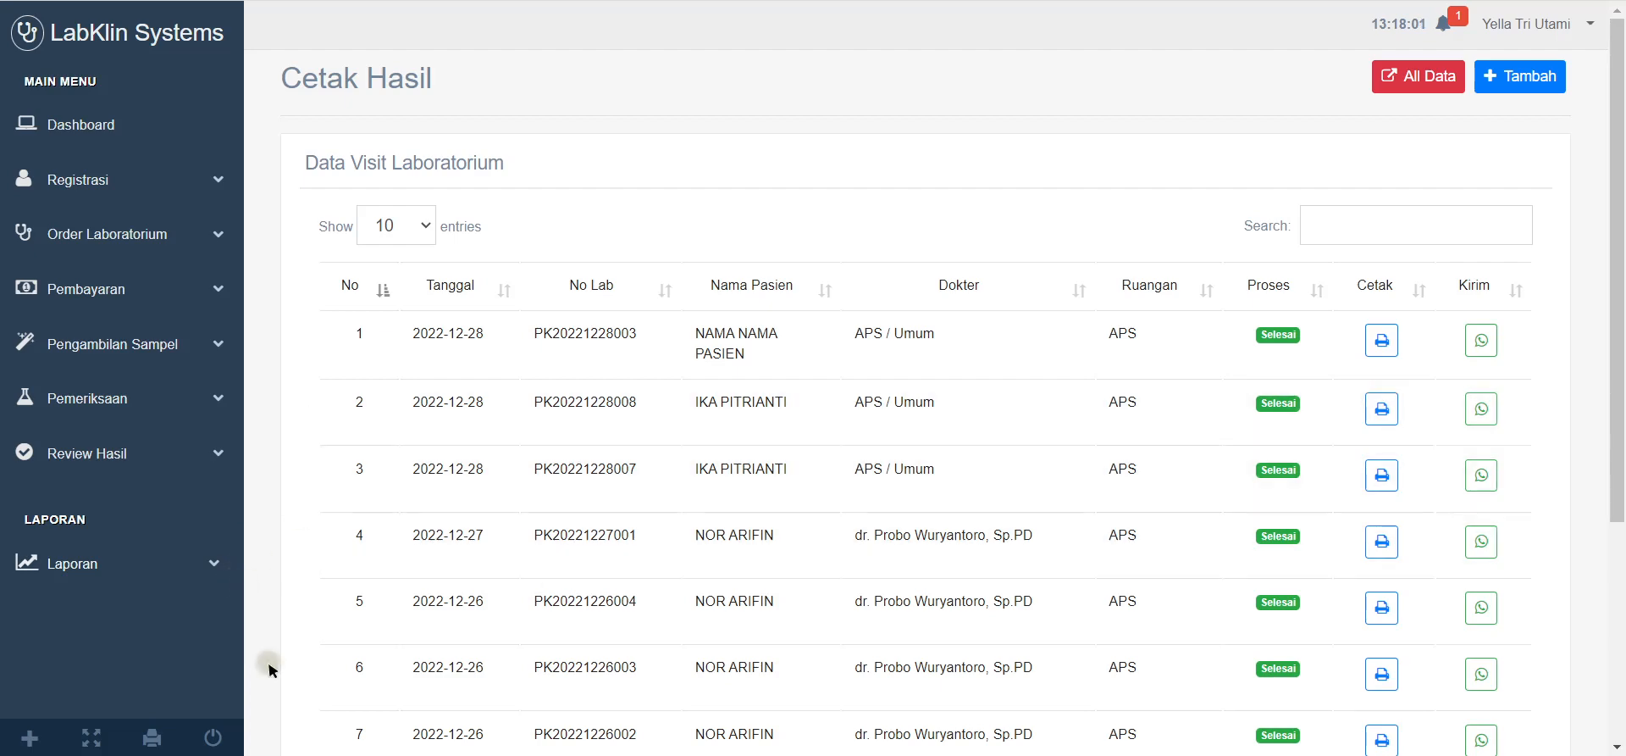
Step: Review the Billing Kasir settlement report totalling Rp. 261.000 QRIS under Laporan, then close it
left_click(154, 562)
left_click(118, 608)
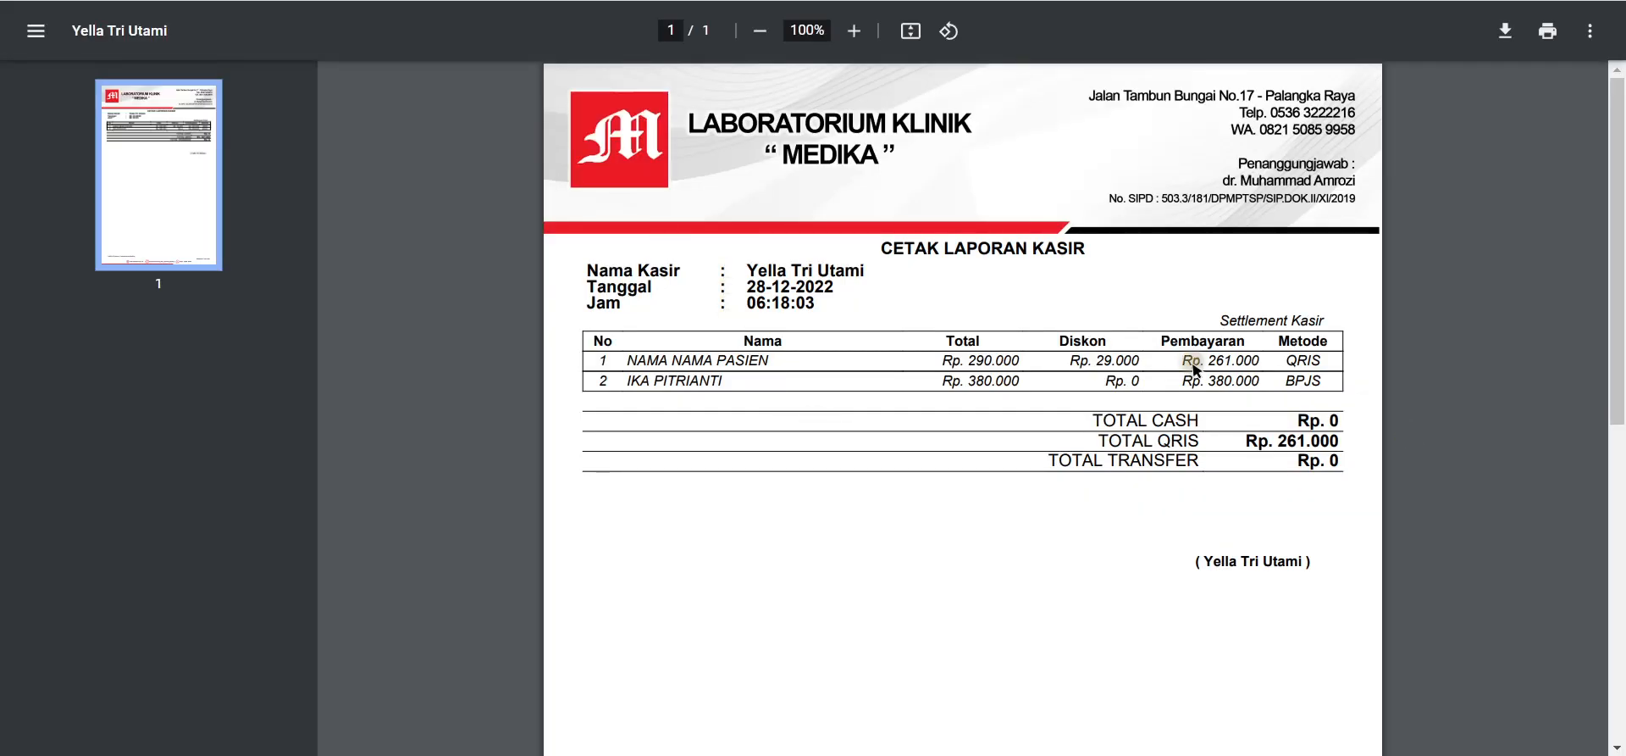
left_click_drag(1293, 366, 581, 339)
left_click(1322, 416)
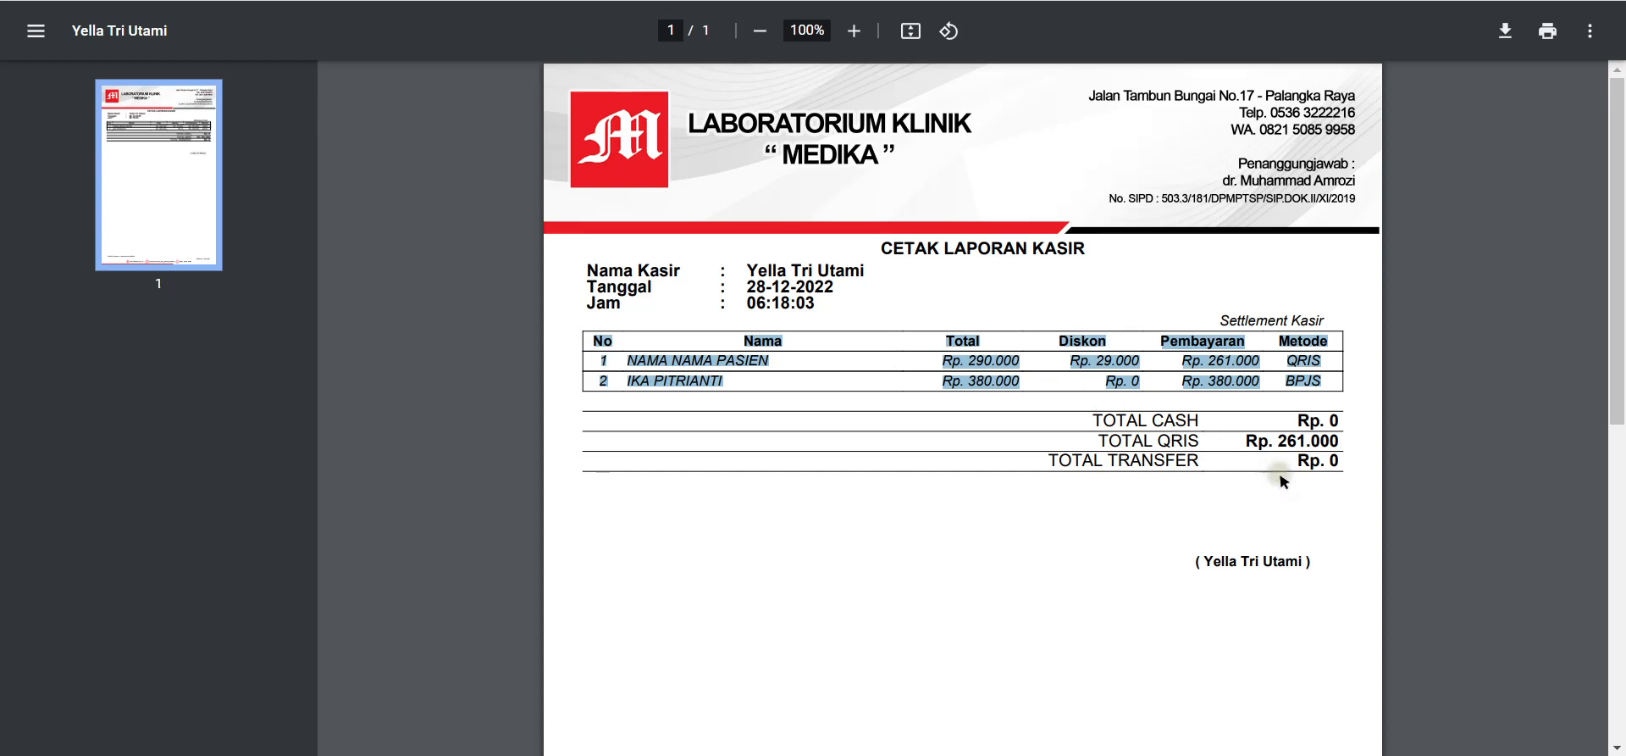
scroll(1281, 519, "down", 2)
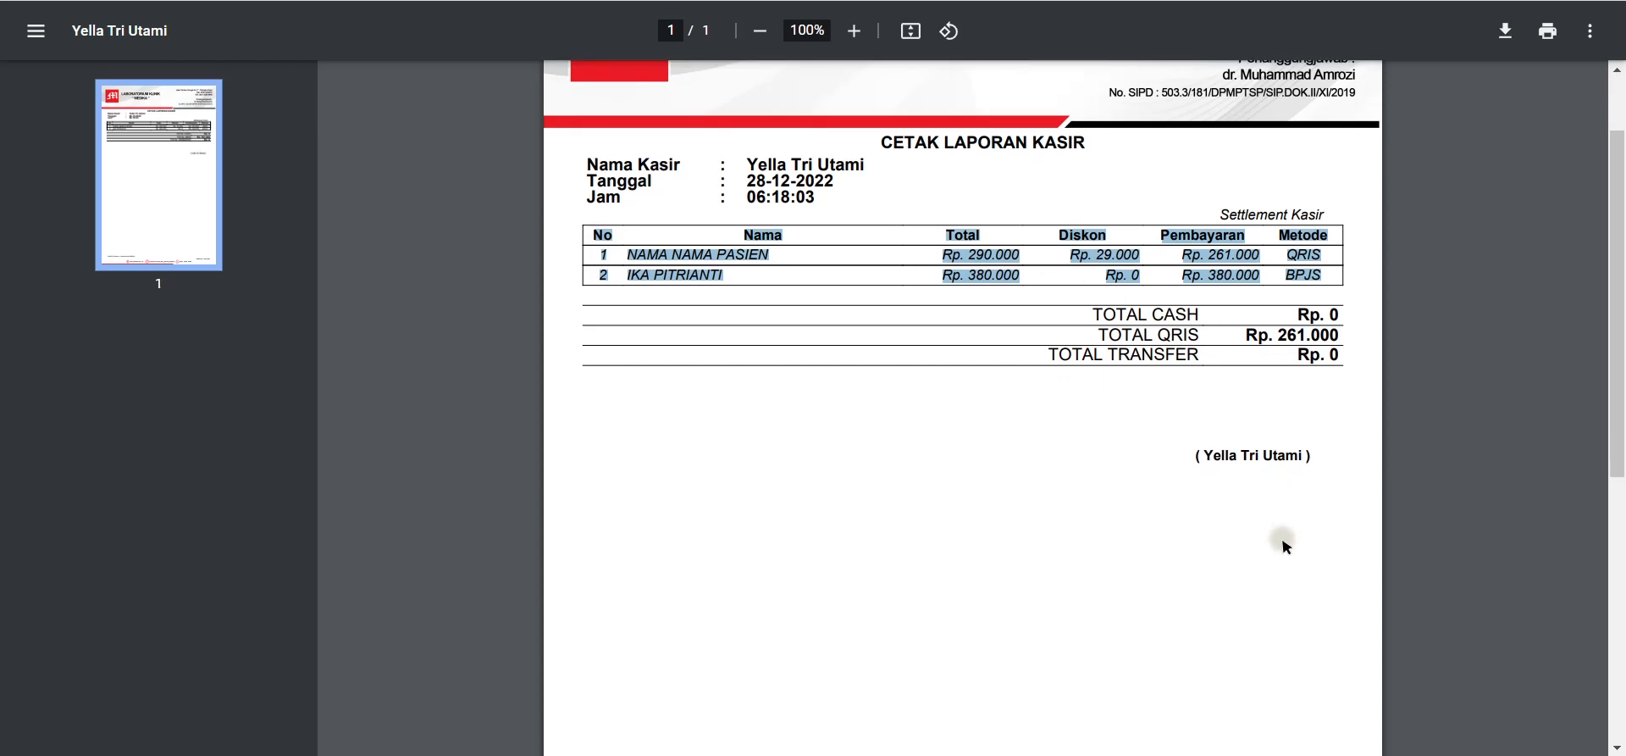
scroll(1283, 508, "up", 2)
scroll(1251, 516, "down", 1)
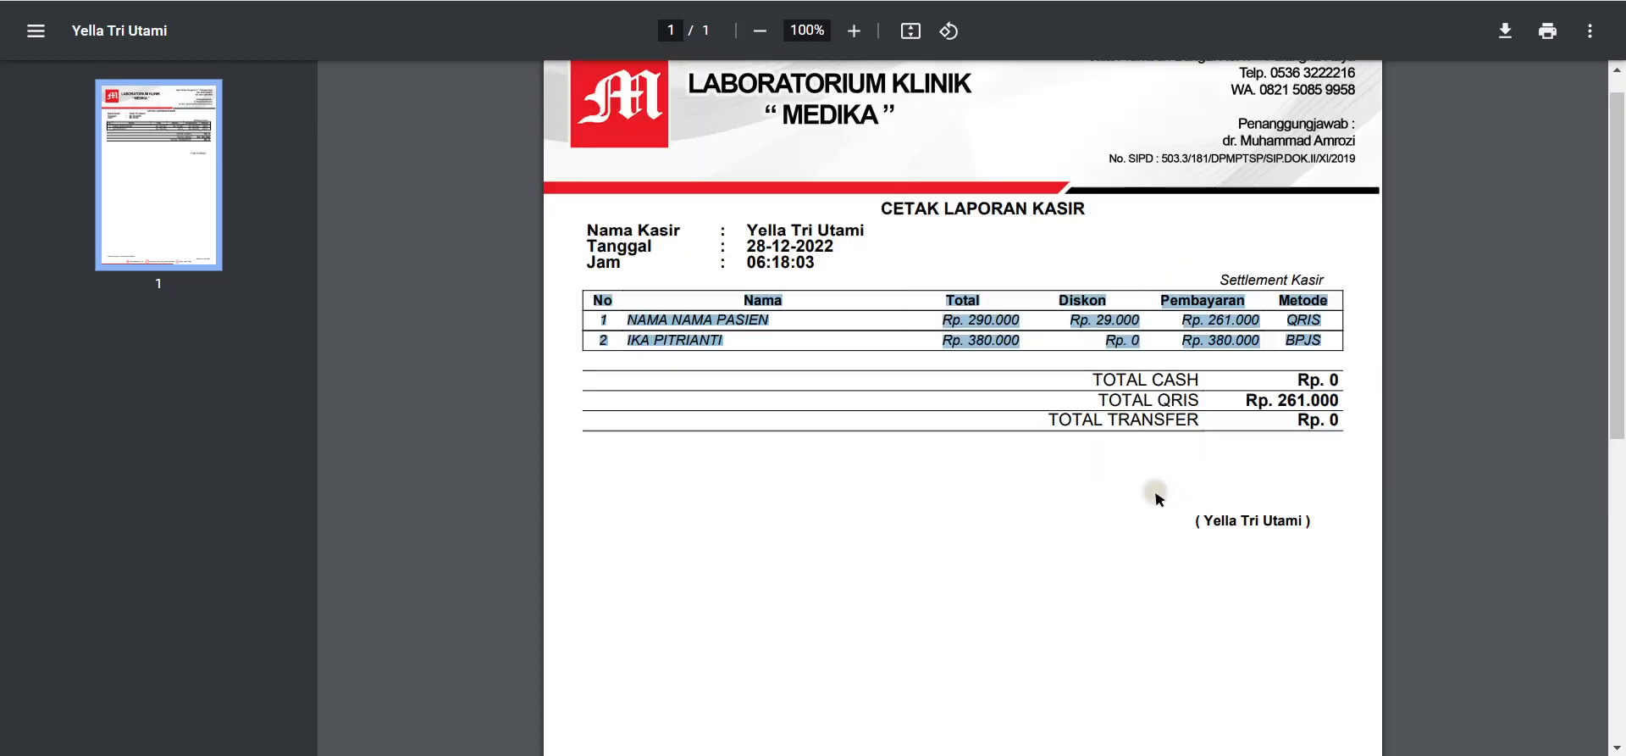
scroll(1252, 499, "up", 1)
key("ctrl+w")
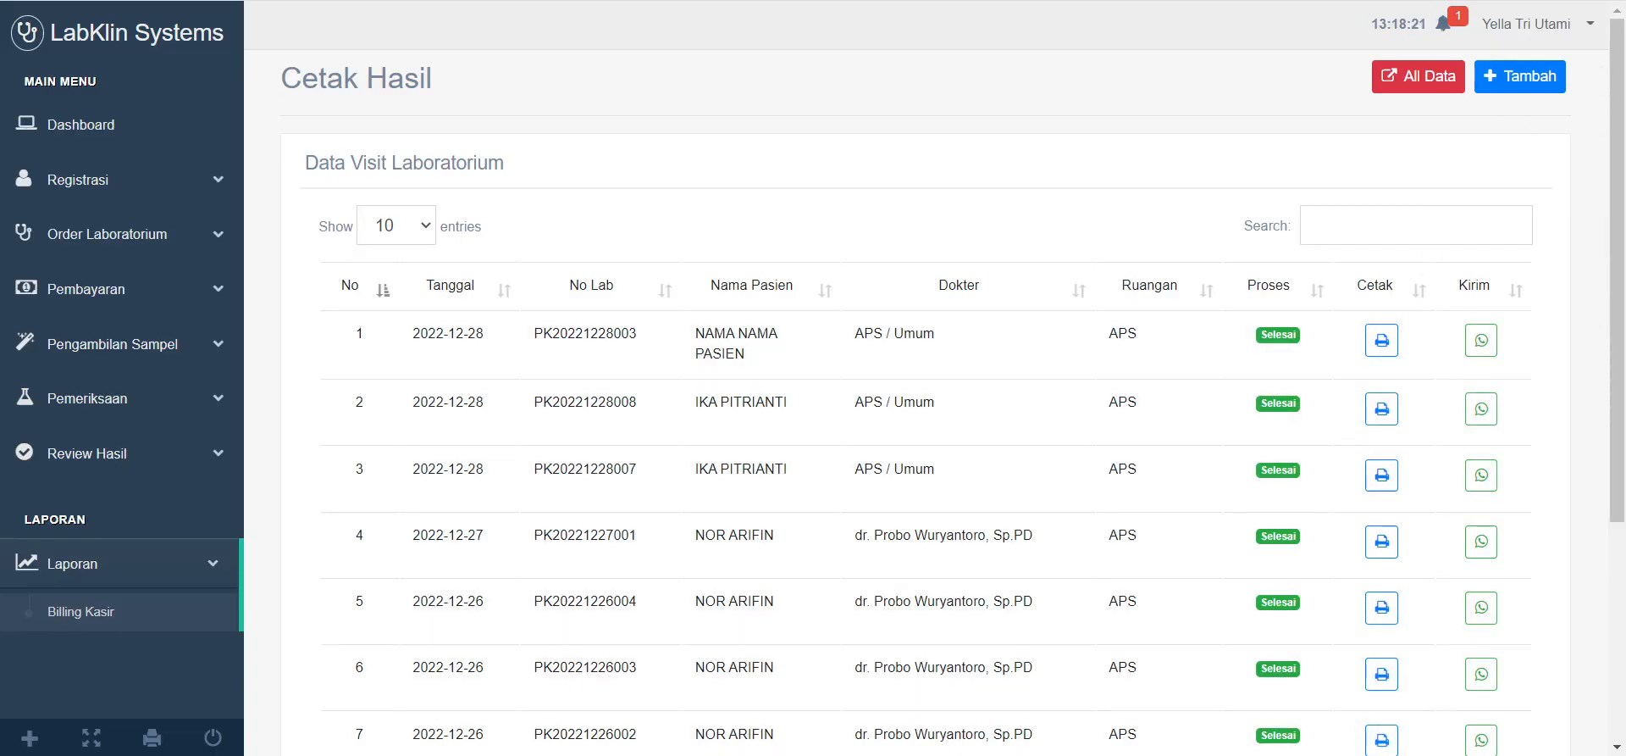
Step: Collapse the Laporan menu, then open and dismiss the system tray's hidden icons
left_click(208, 562)
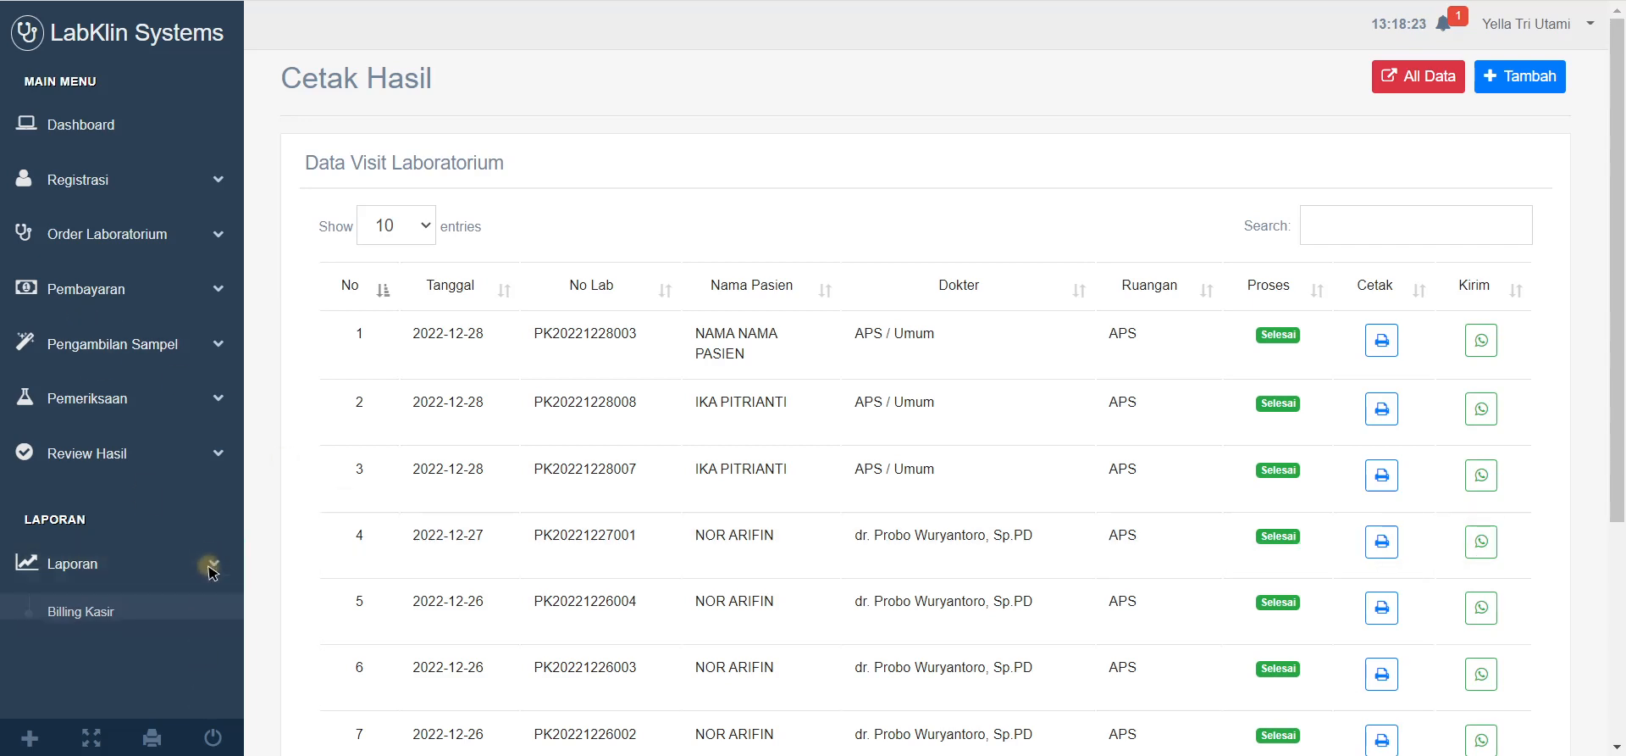
left_click(1377, 755)
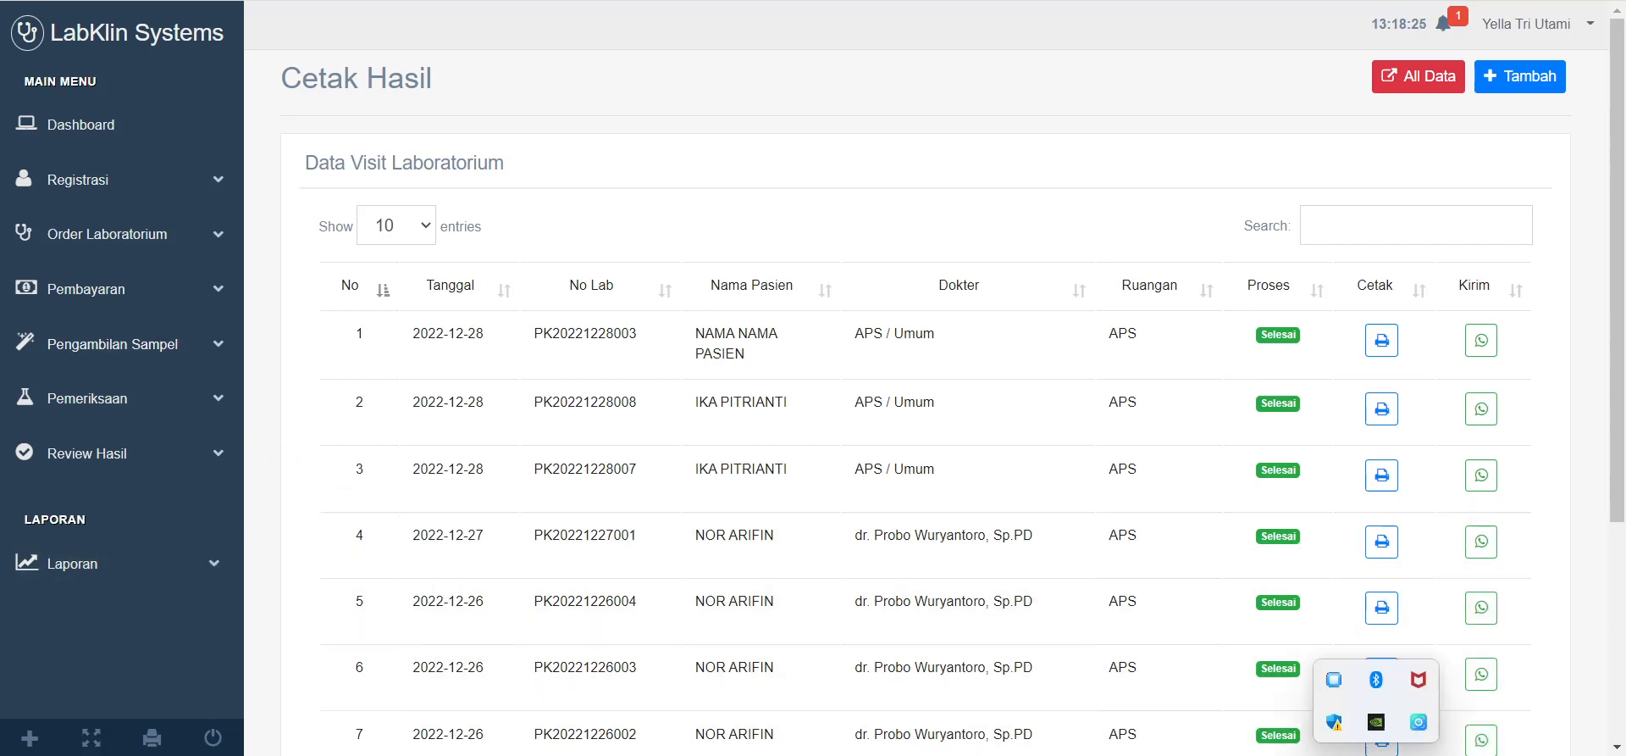
left_click(1376, 755)
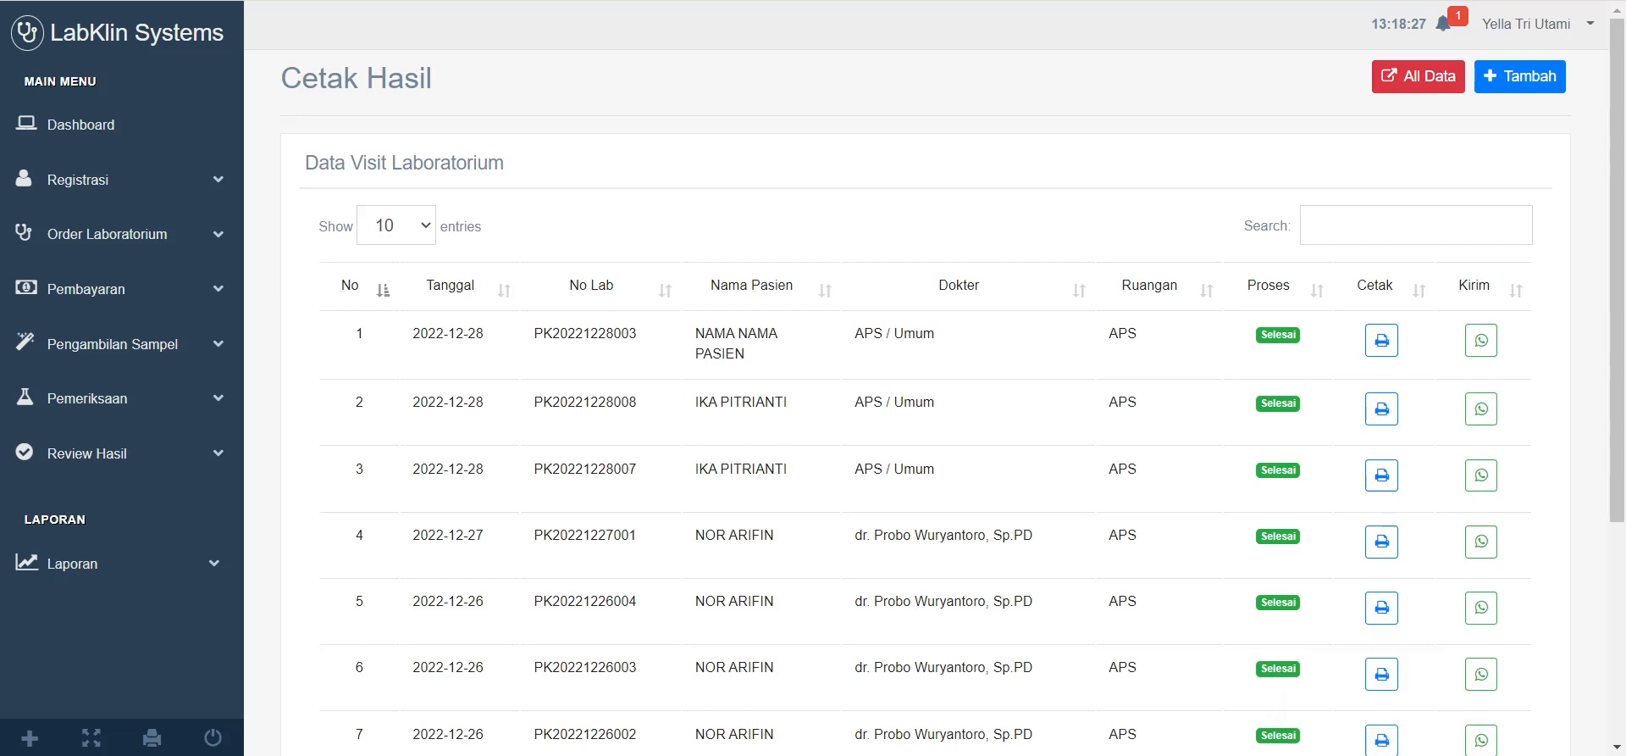